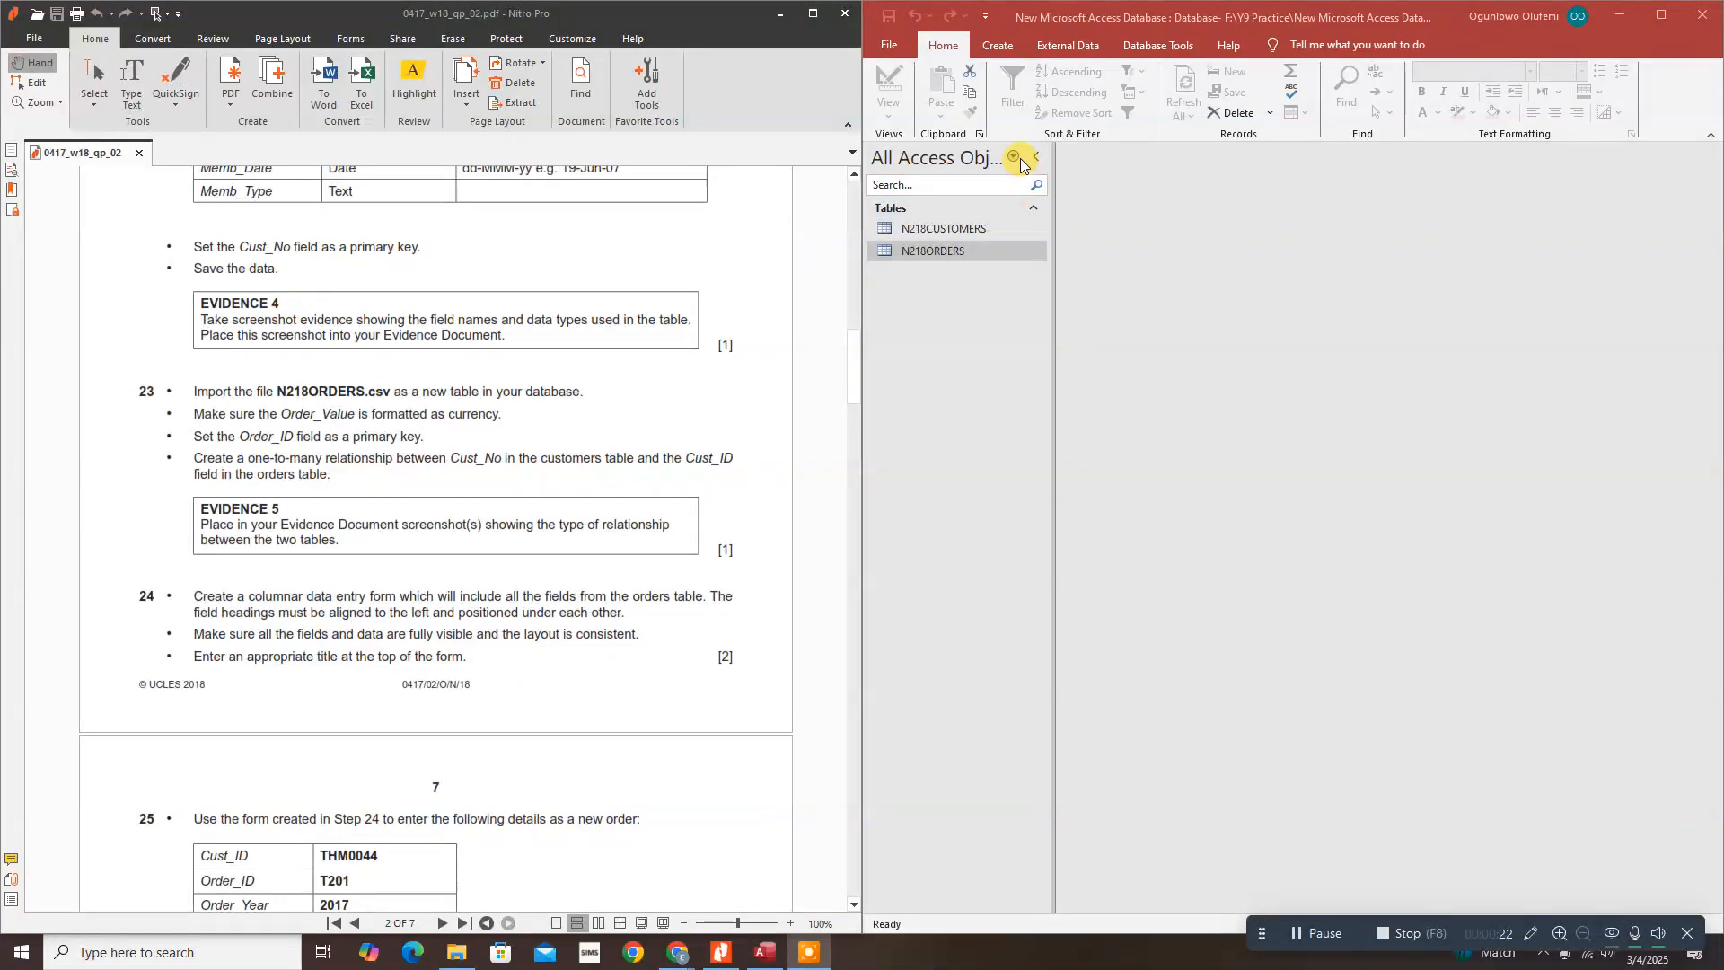
Step: Open the Relationships window from Database Tools after dismissing the code-signing tip
{"action": "left_click", "coordinate": [1176, 43]}
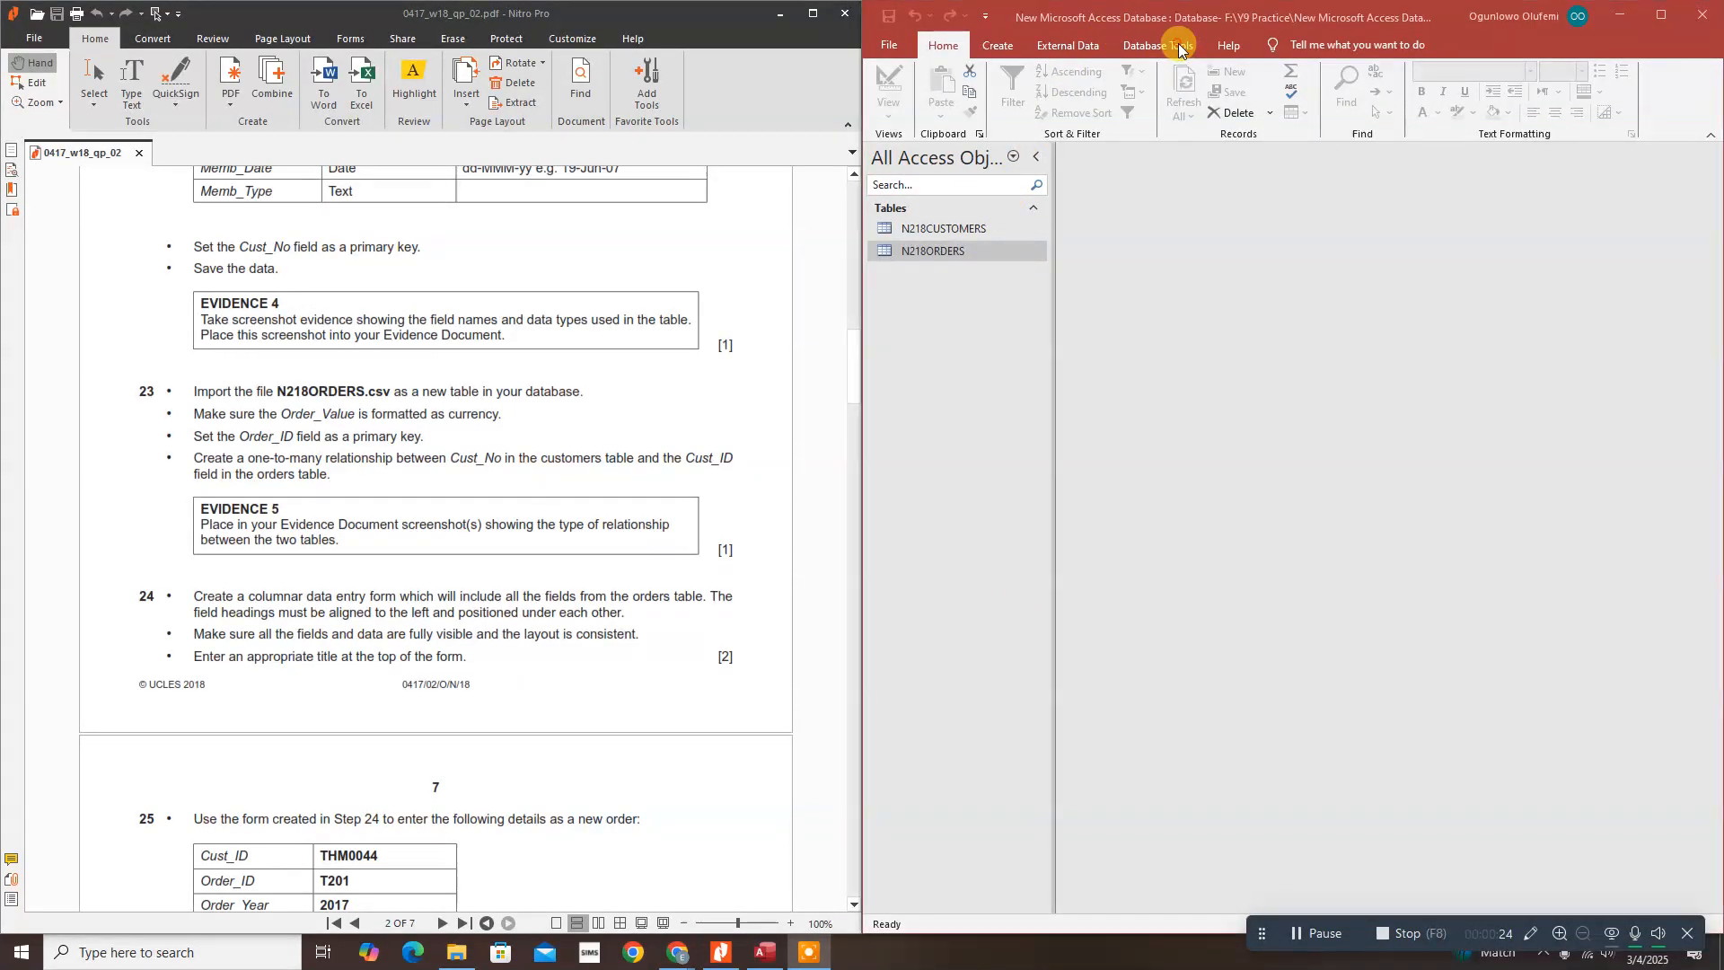
{"action": "left_click", "coordinate": [1159, 46]}
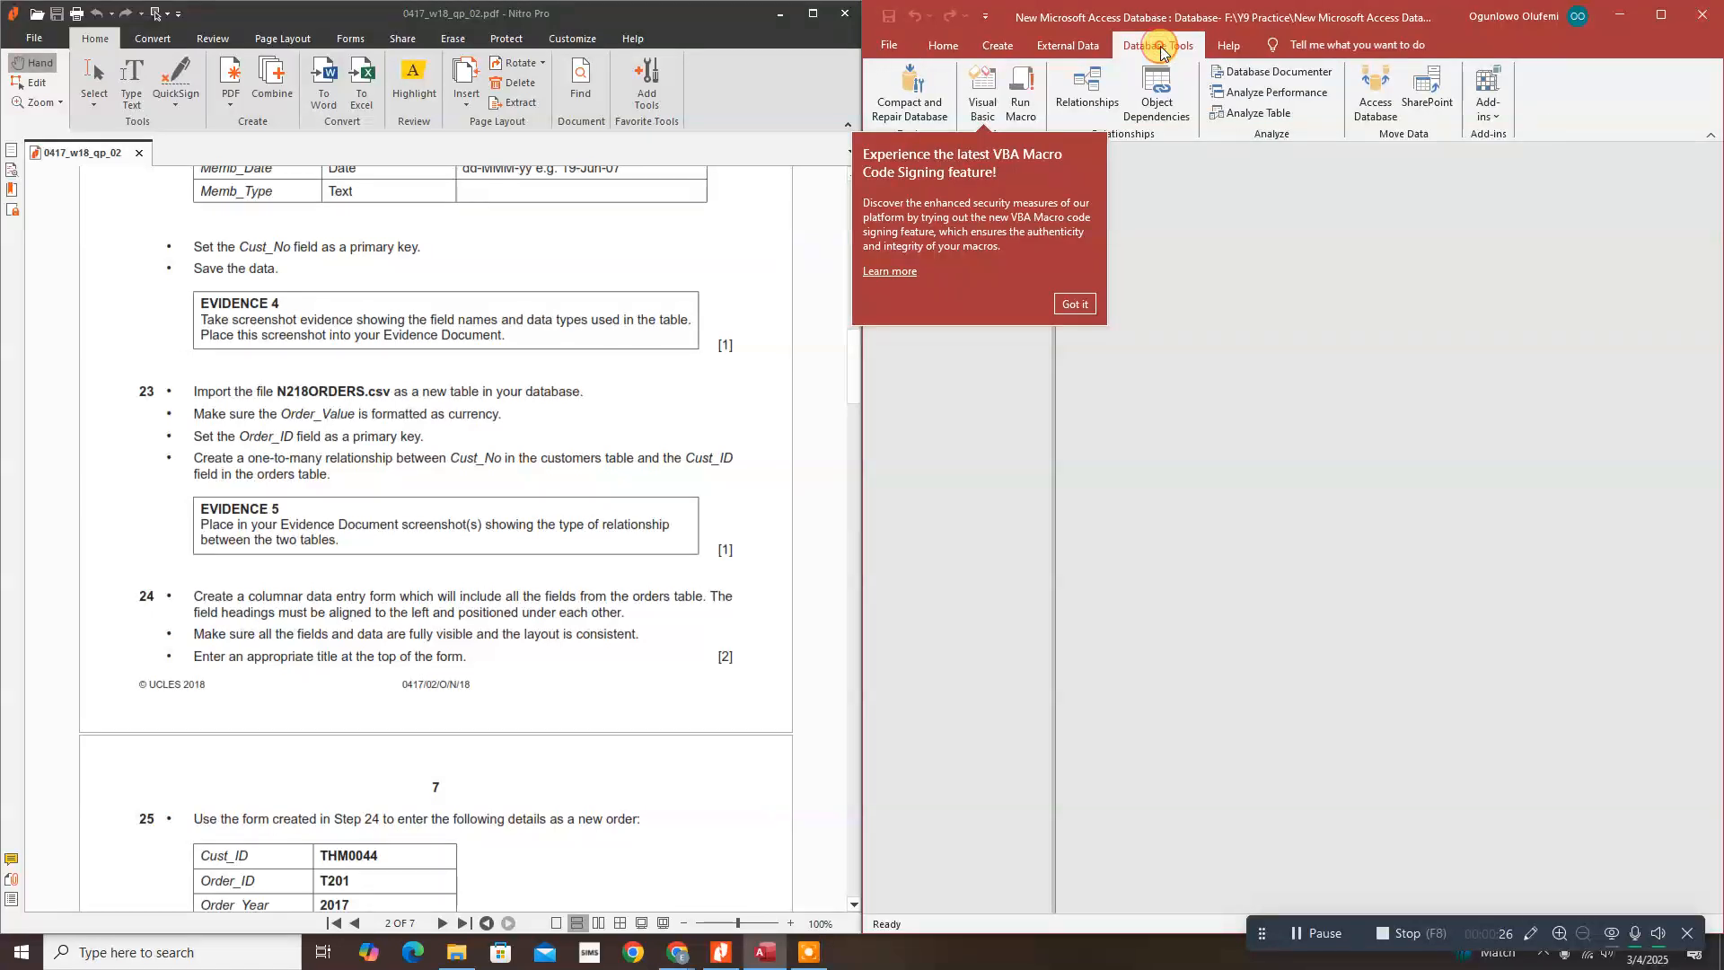
{"action": "left_click", "coordinate": [1087, 304]}
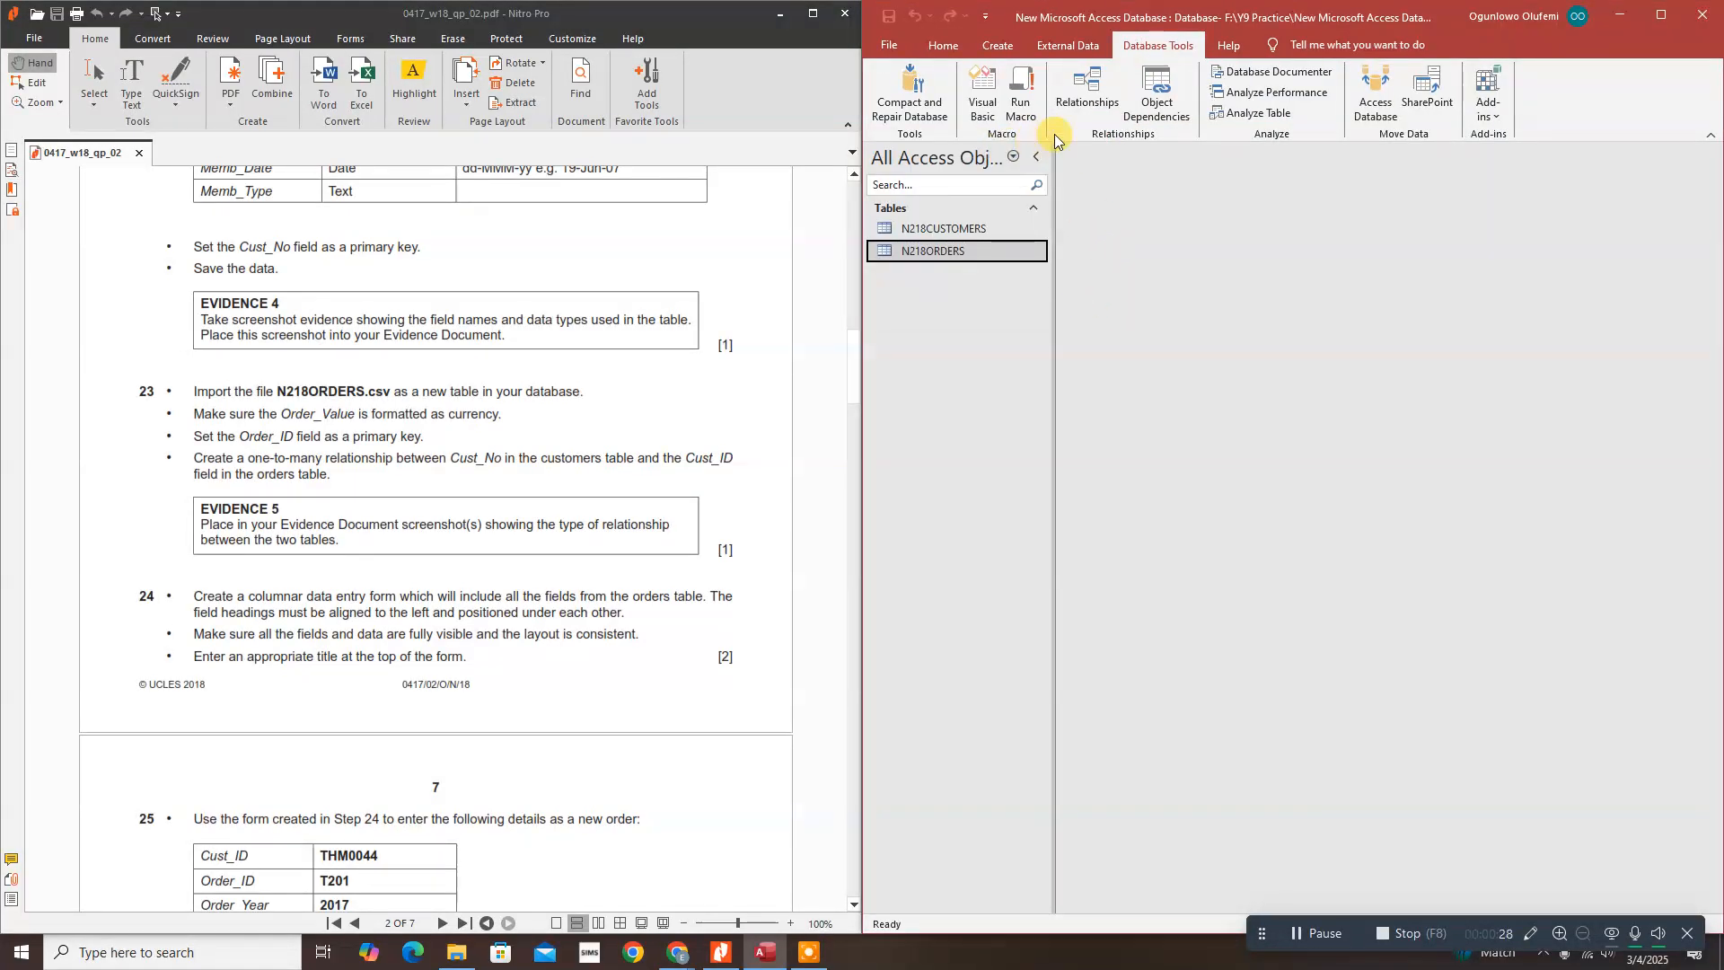
{"action": "left_click", "coordinate": [1095, 87]}
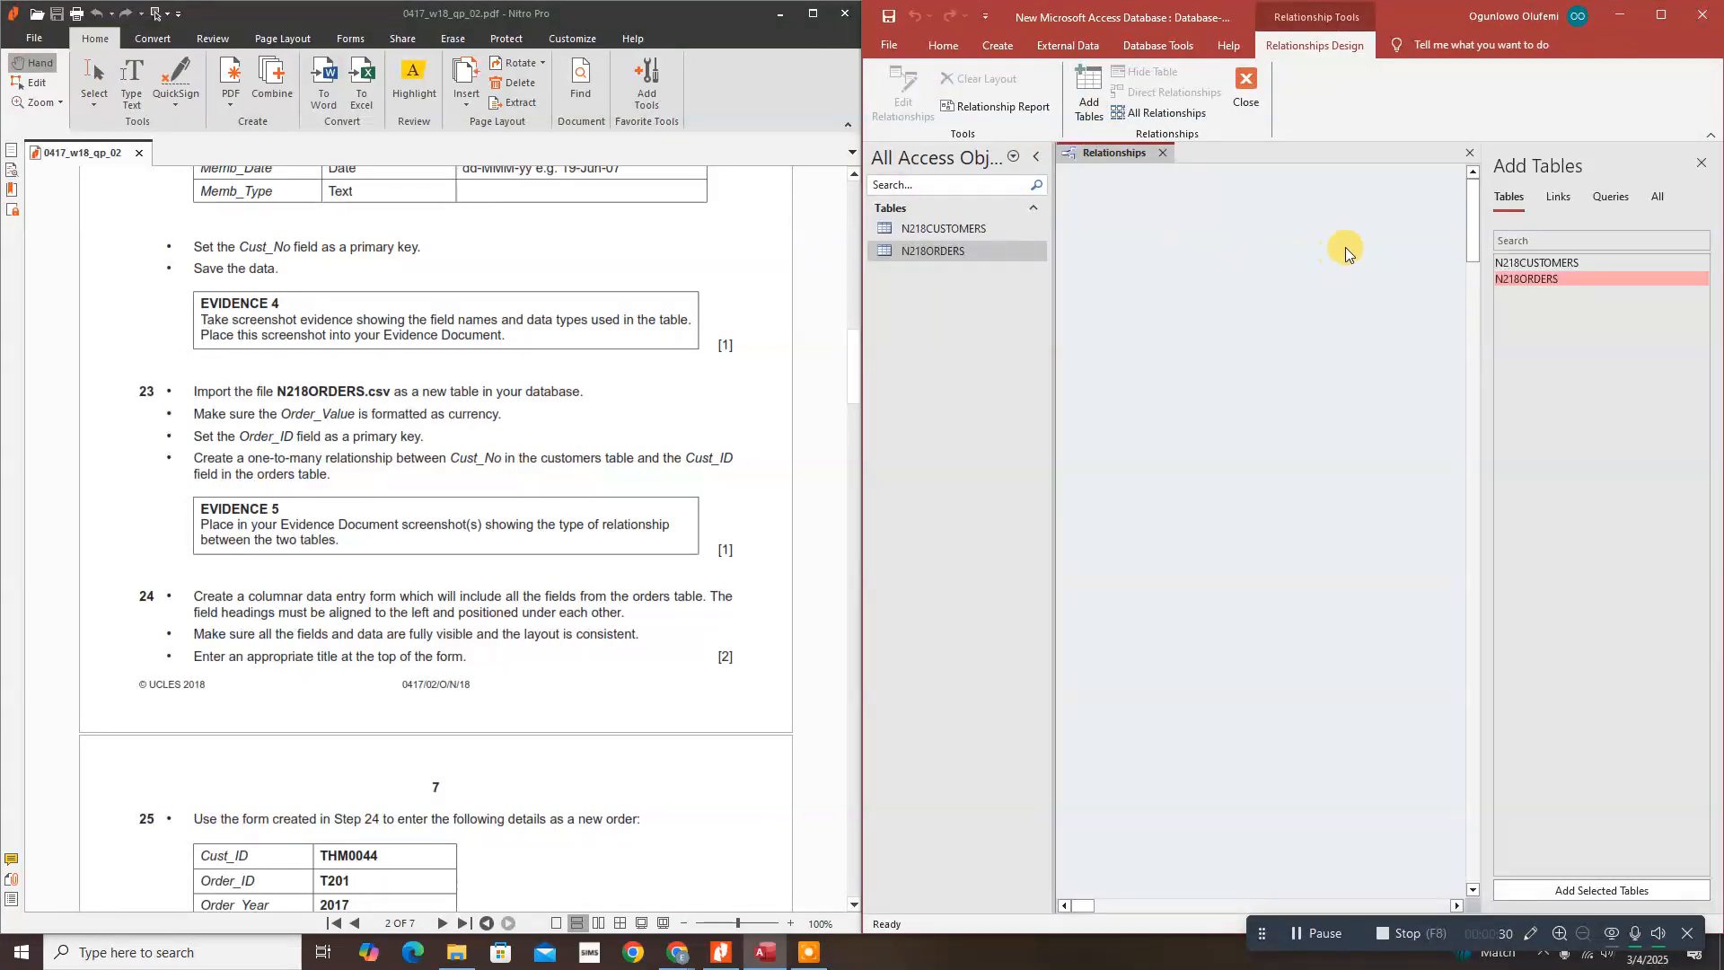
Step: Add N218CUSTOMERS and N218ORDERS to the relationships layout and close the Add Tables pane
{"action": "left_click_drag", "start_coordinate": [1541, 267], "coordinate": [1199, 255]}
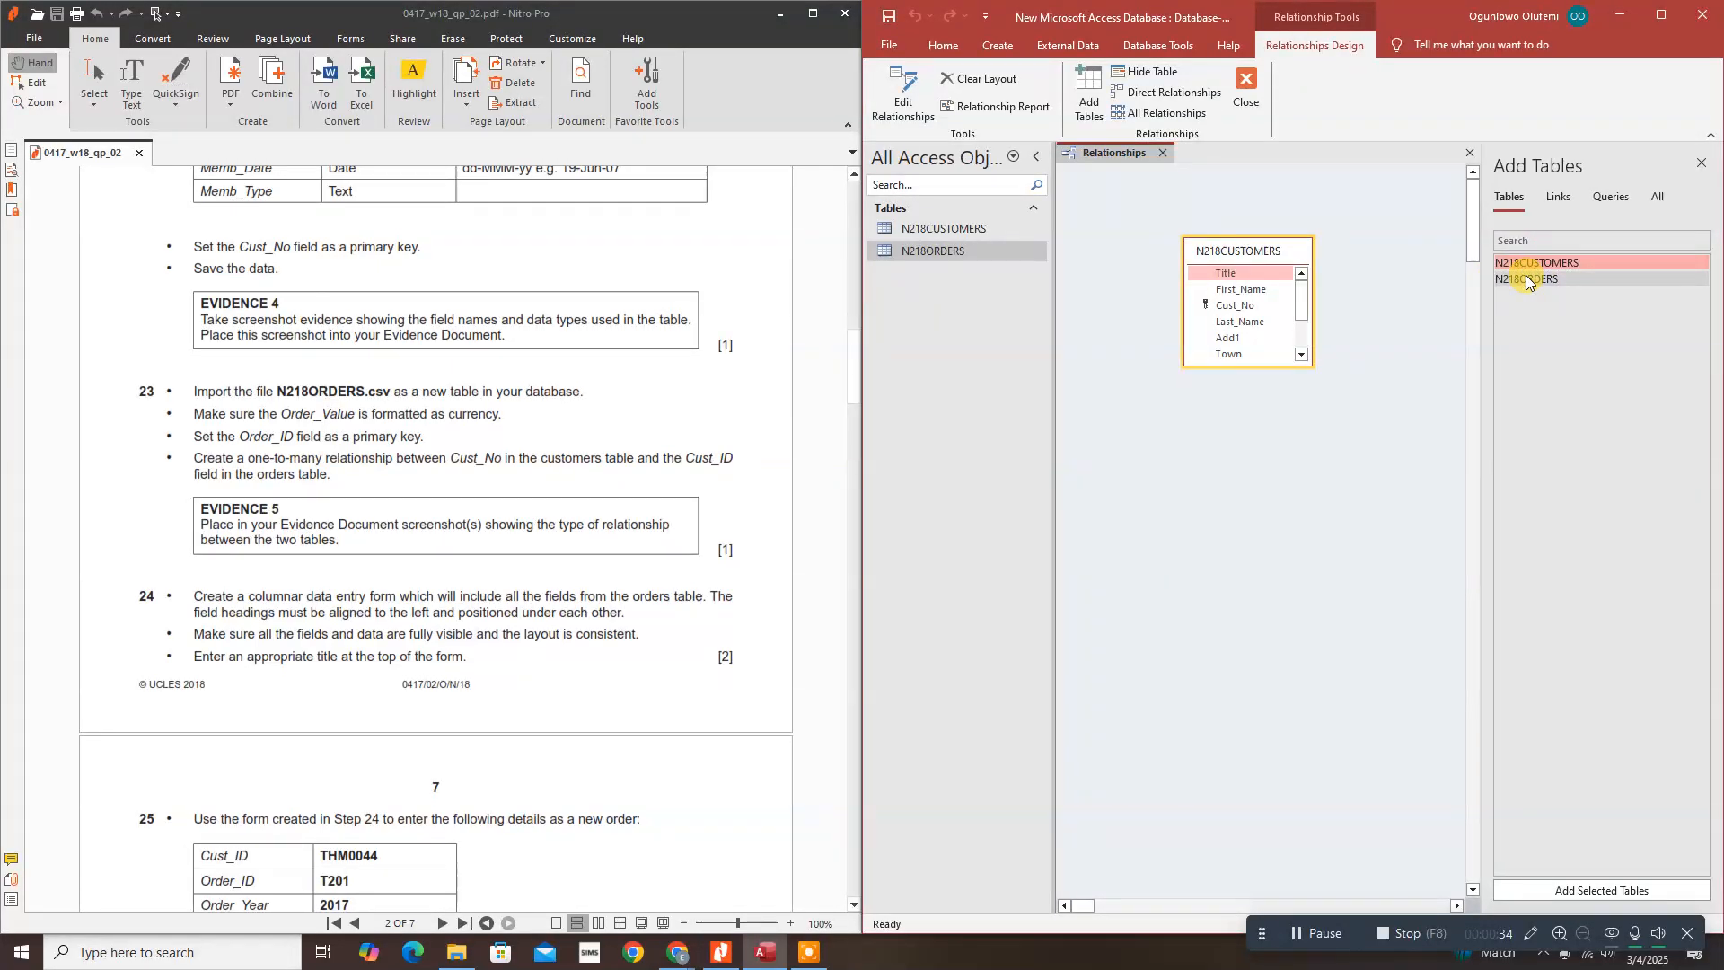
{"action": "left_click_drag", "start_coordinate": [1528, 283], "coordinate": [1365, 266]}
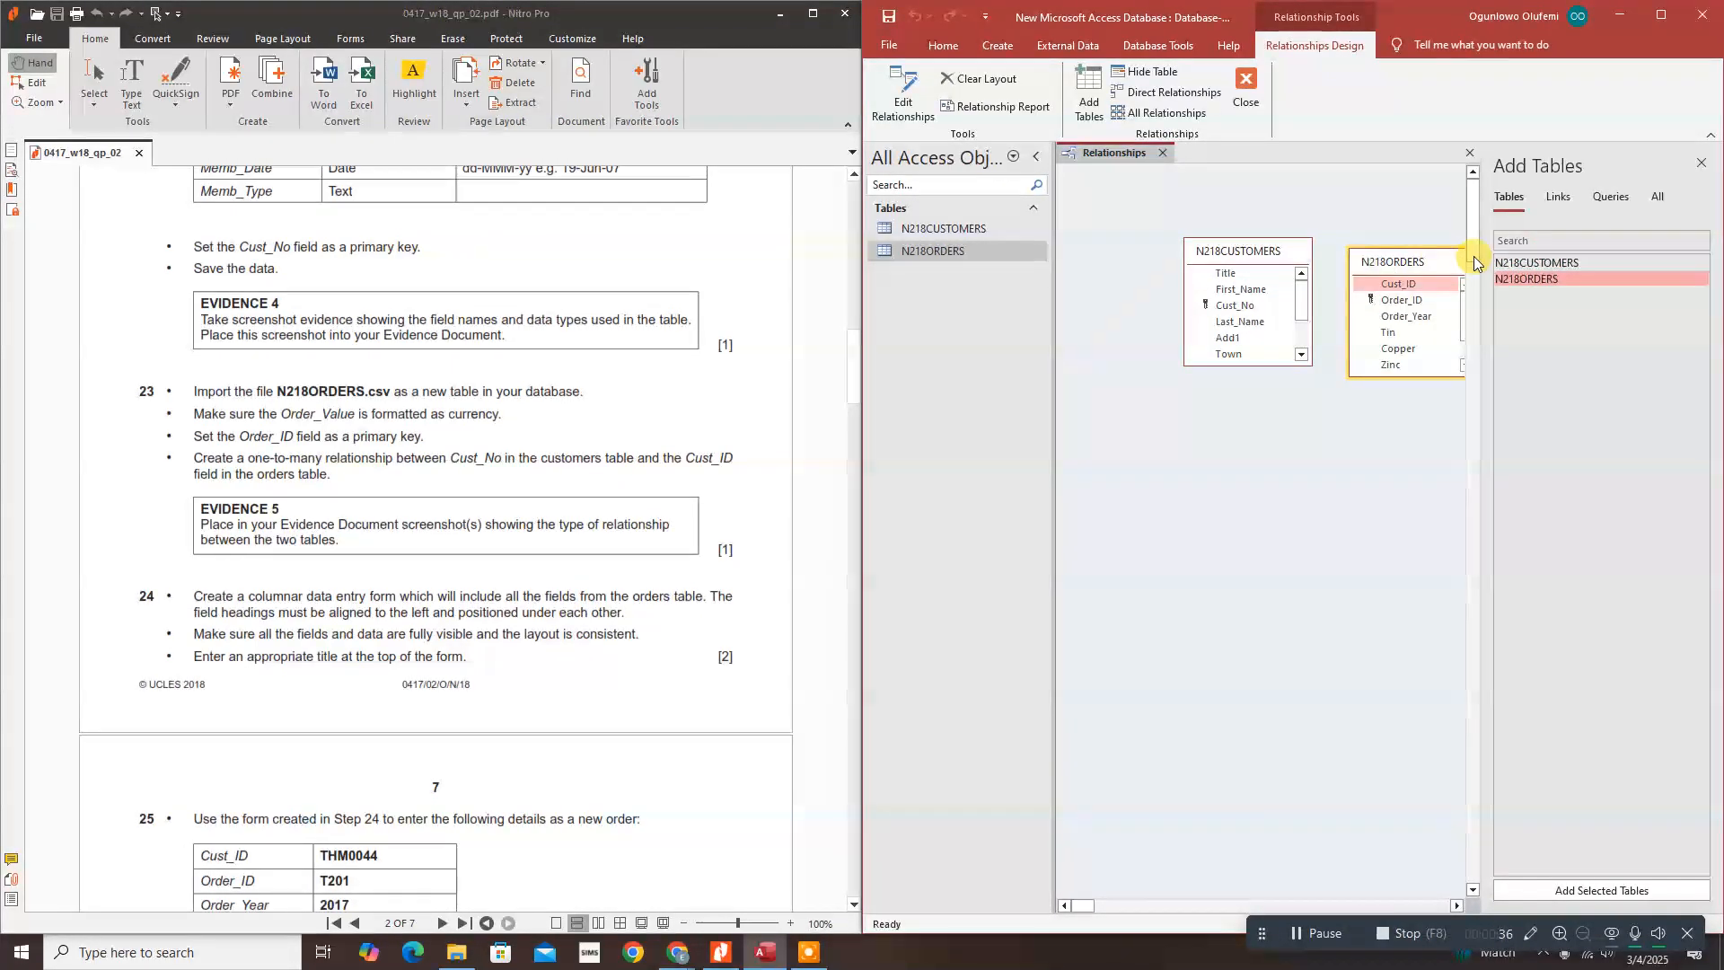
{"action": "left_click", "coordinate": [1701, 163]}
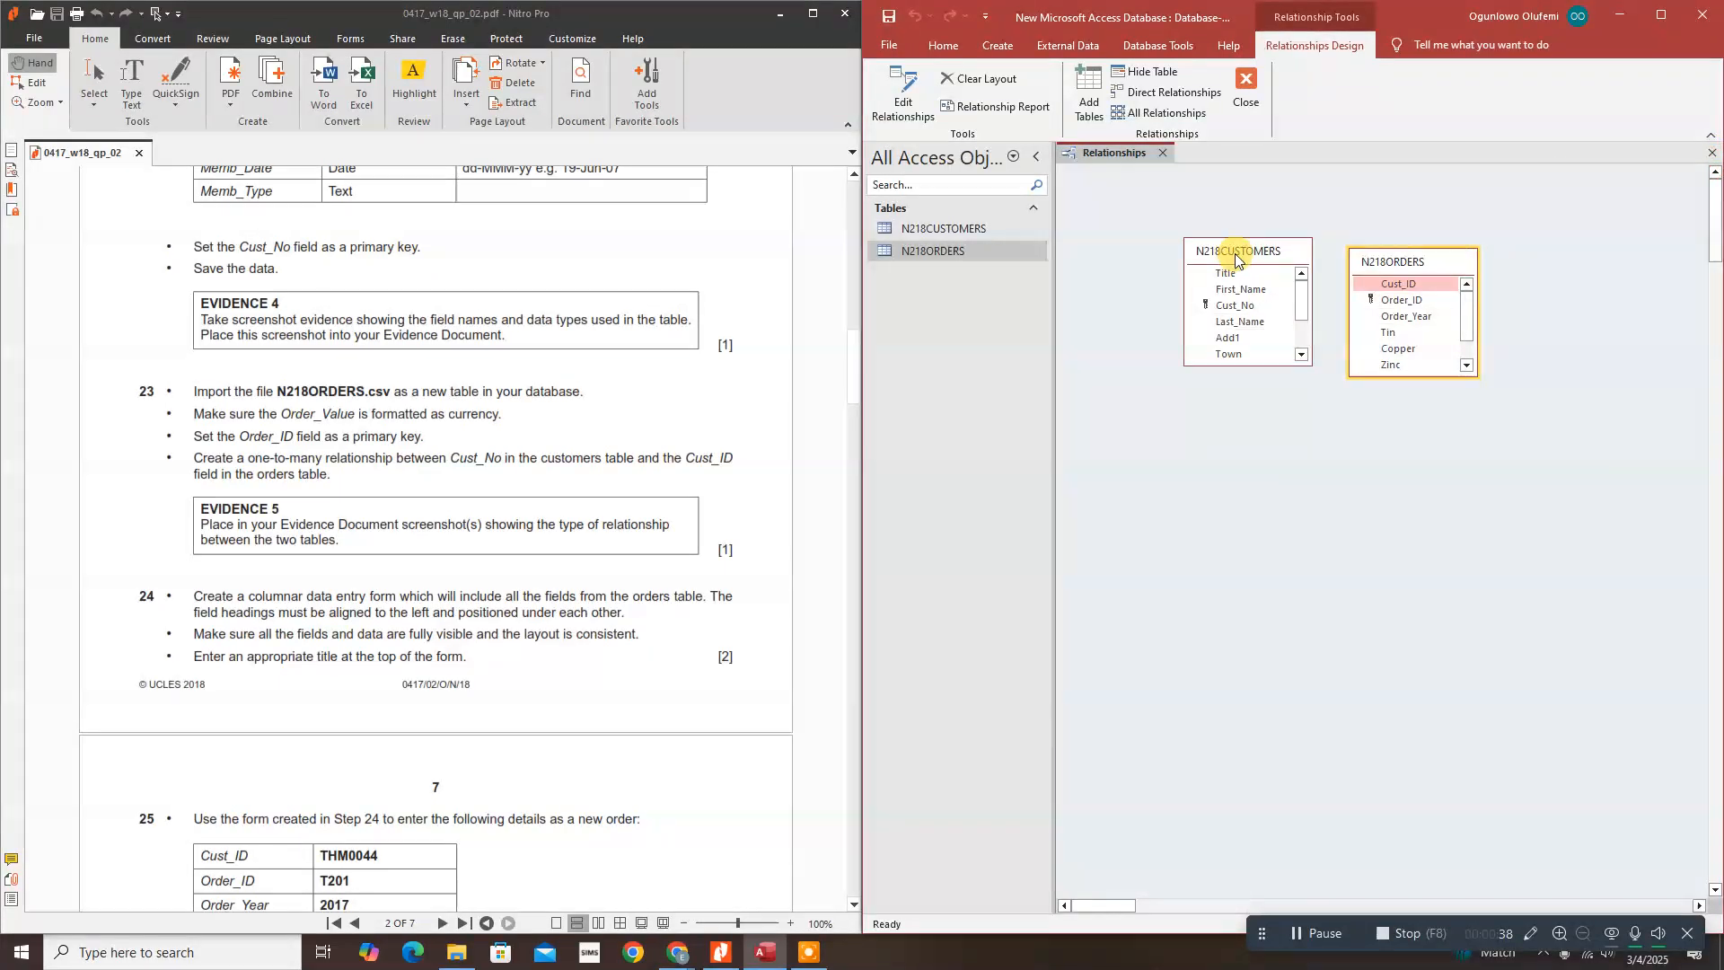
Step: Arrange both table boxes side by side, resized to show every field
{"action": "left_click_drag", "start_coordinate": [1236, 253], "coordinate": [1123, 212]}
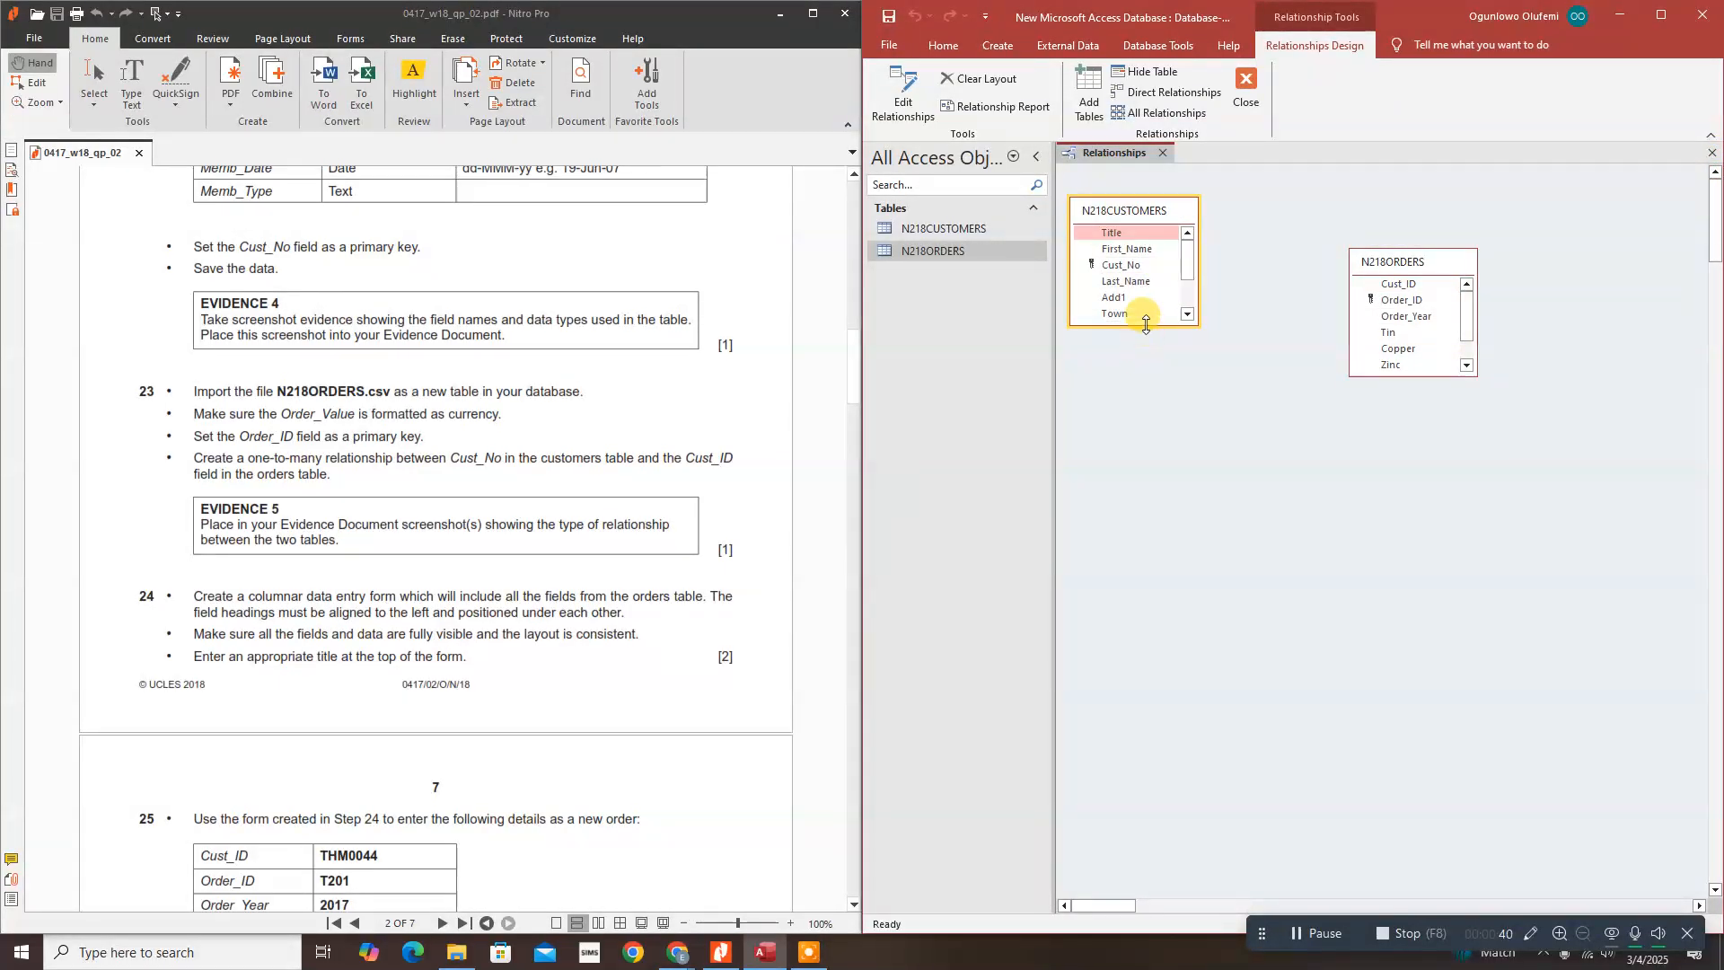
{"action": "left_click_drag", "start_coordinate": [1146, 323], "coordinate": [1145, 420]}
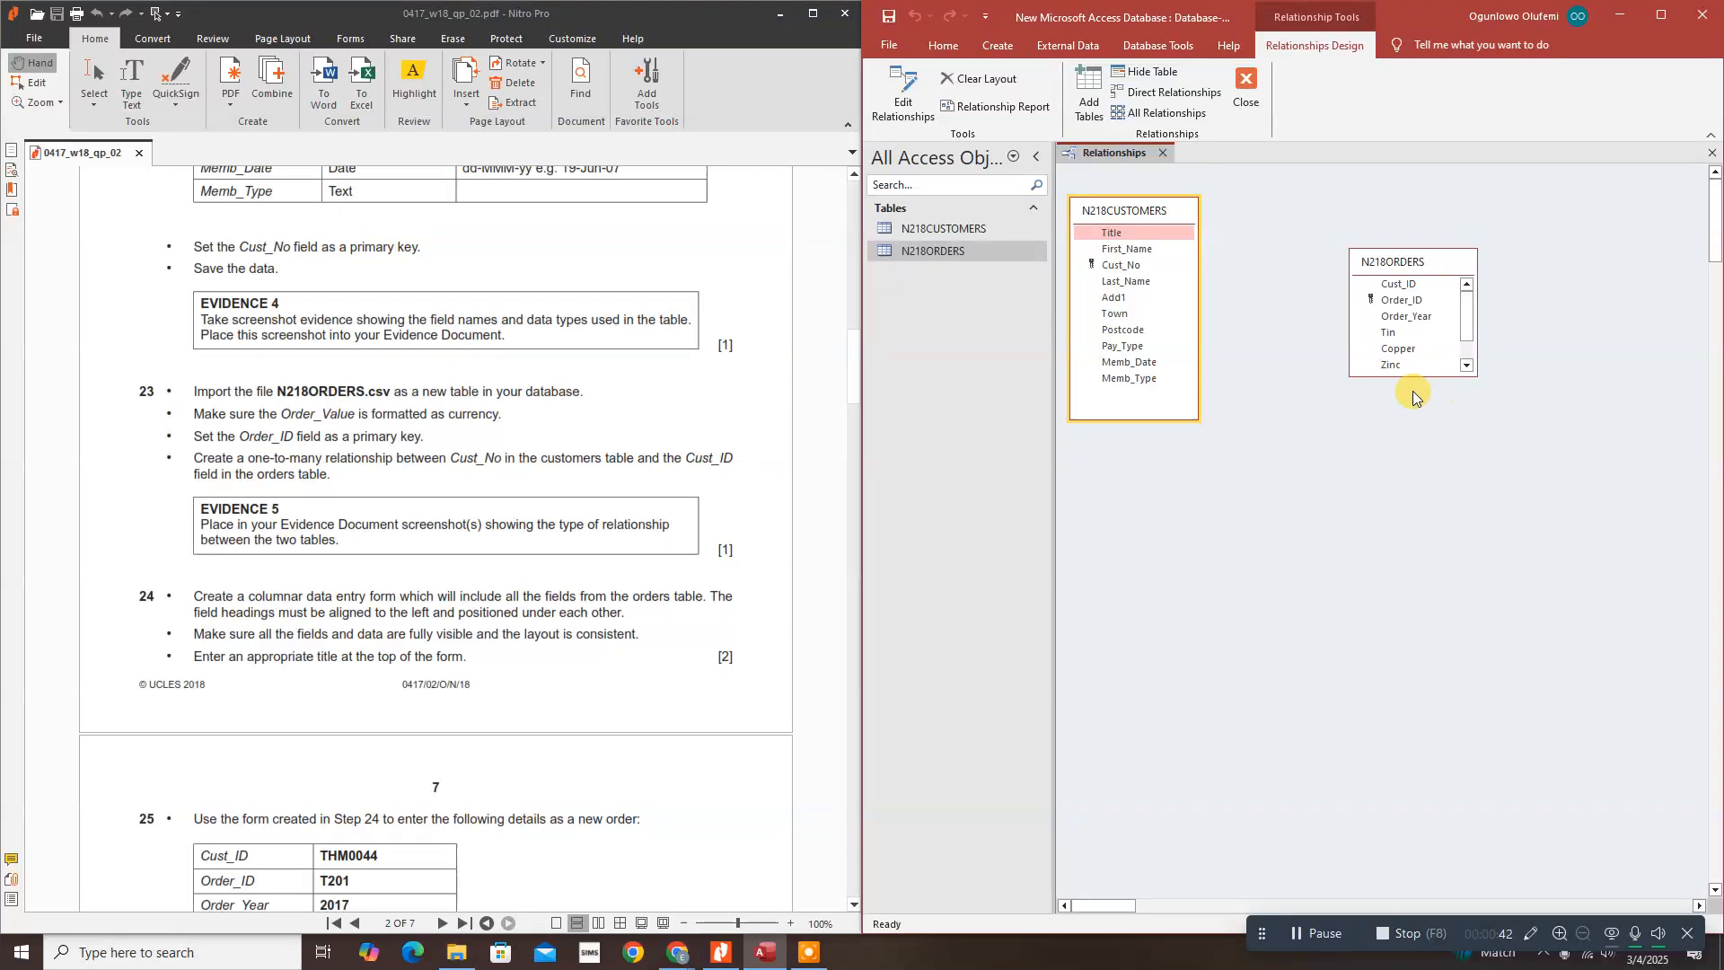
{"action": "left_click_drag", "start_coordinate": [1411, 379], "coordinate": [1415, 428]}
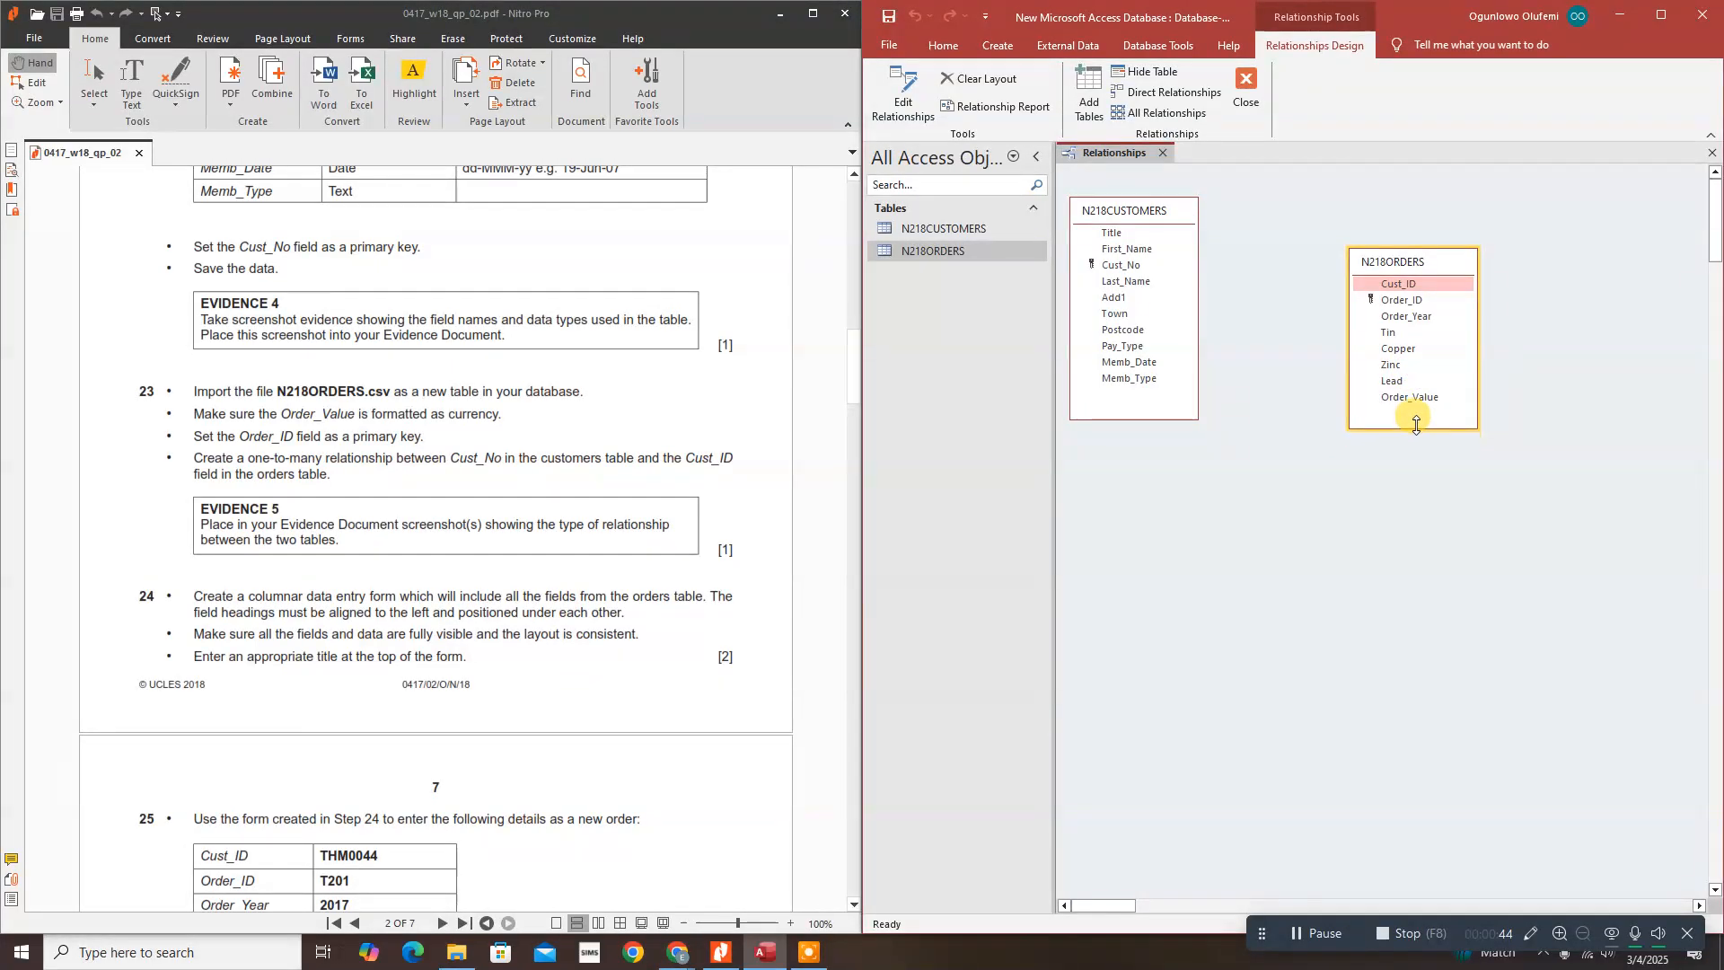
{"action": "left_click_drag", "start_coordinate": [1413, 258], "coordinate": [1334, 206]}
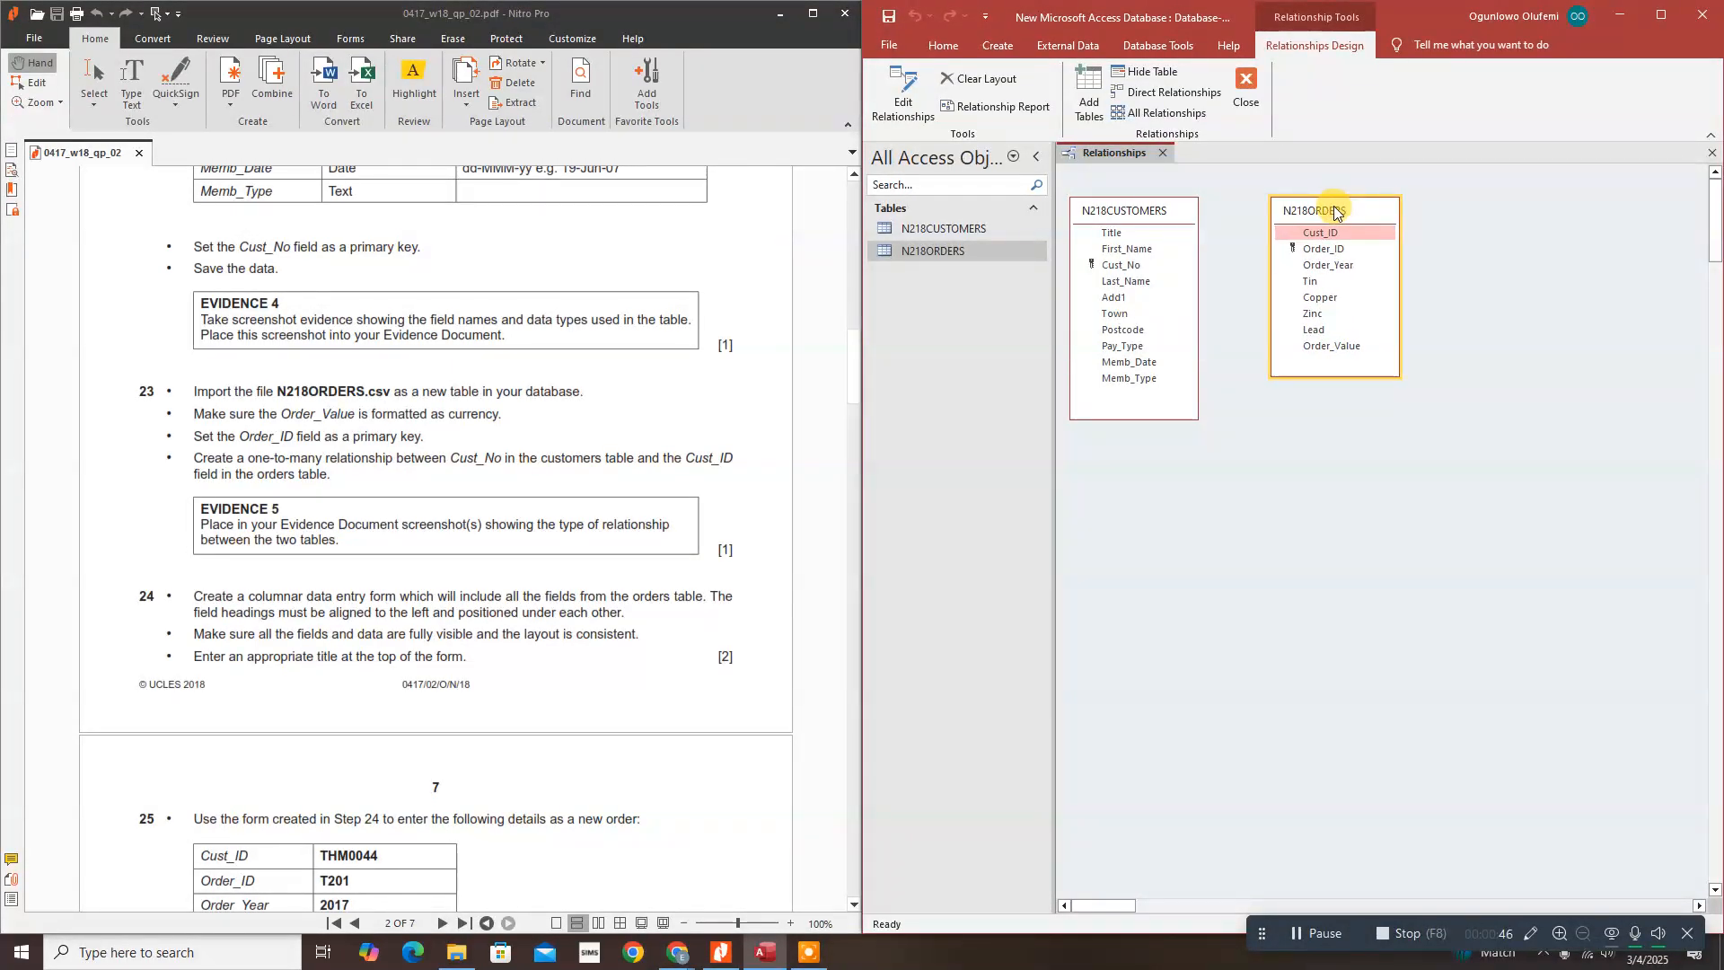
Step: Highlight 'one-to-many', 'Cust_No' and 'Cust_ID' in question 23, then drag Cust_No onto Cust_ID in Access
{"action": "left_click", "coordinate": [396, 69]}
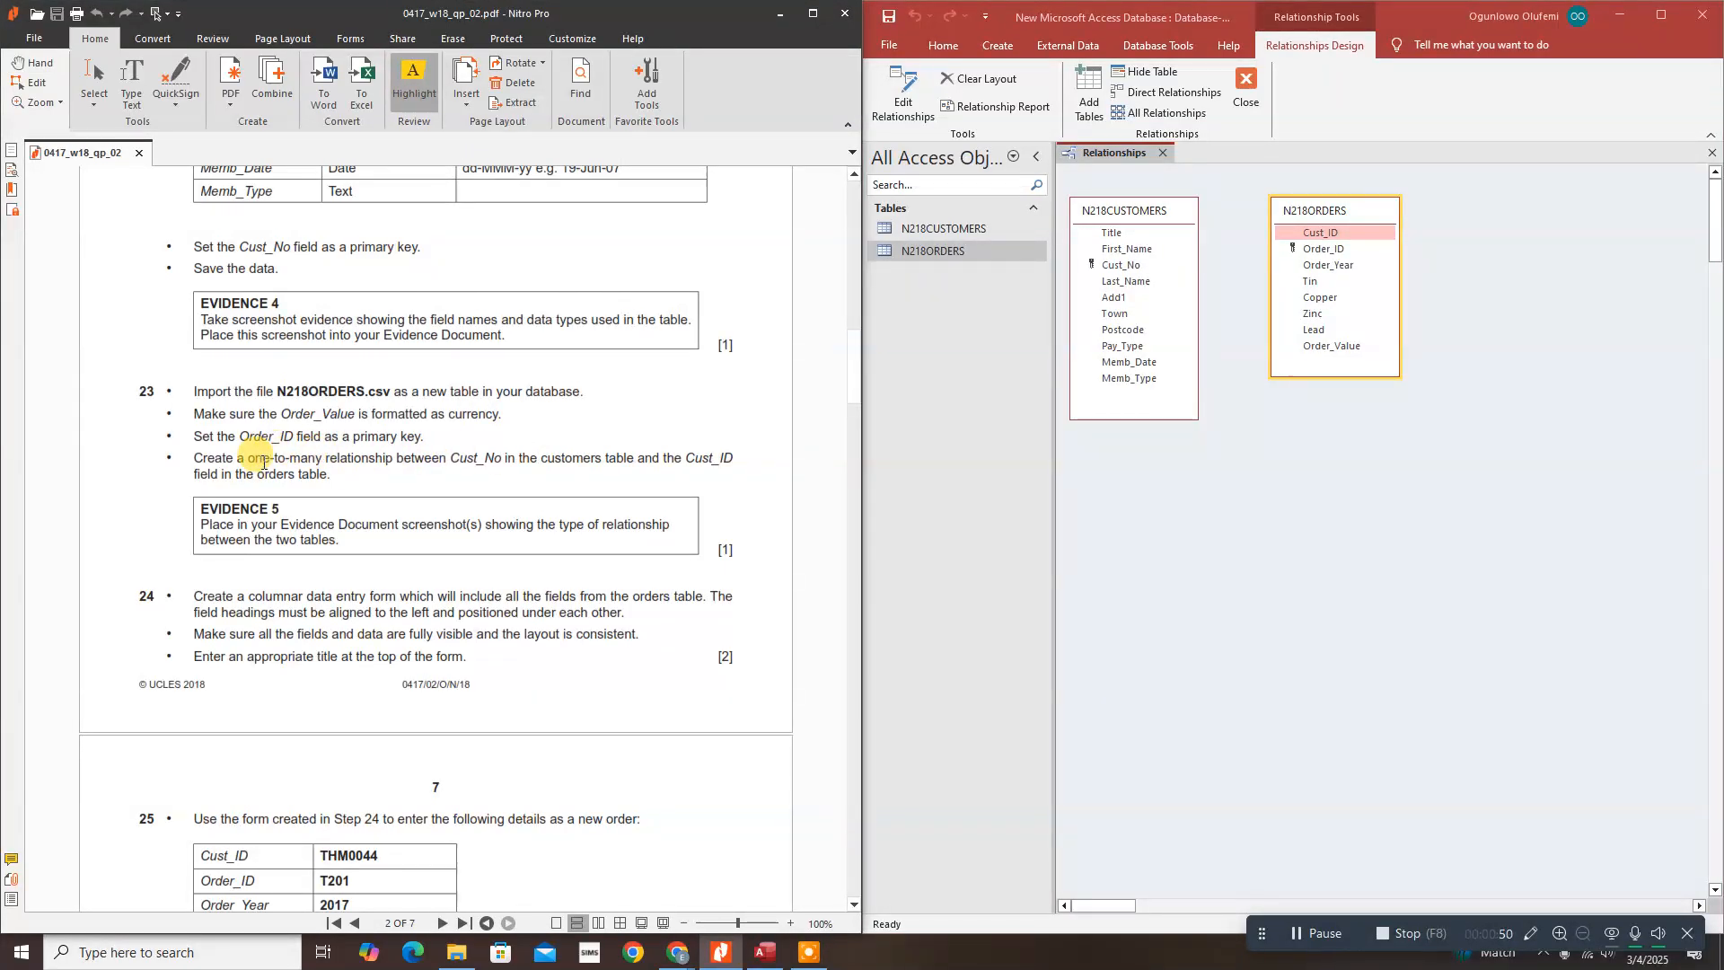
{"action": "left_click_drag", "start_coordinate": [246, 460], "coordinate": [322, 458]}
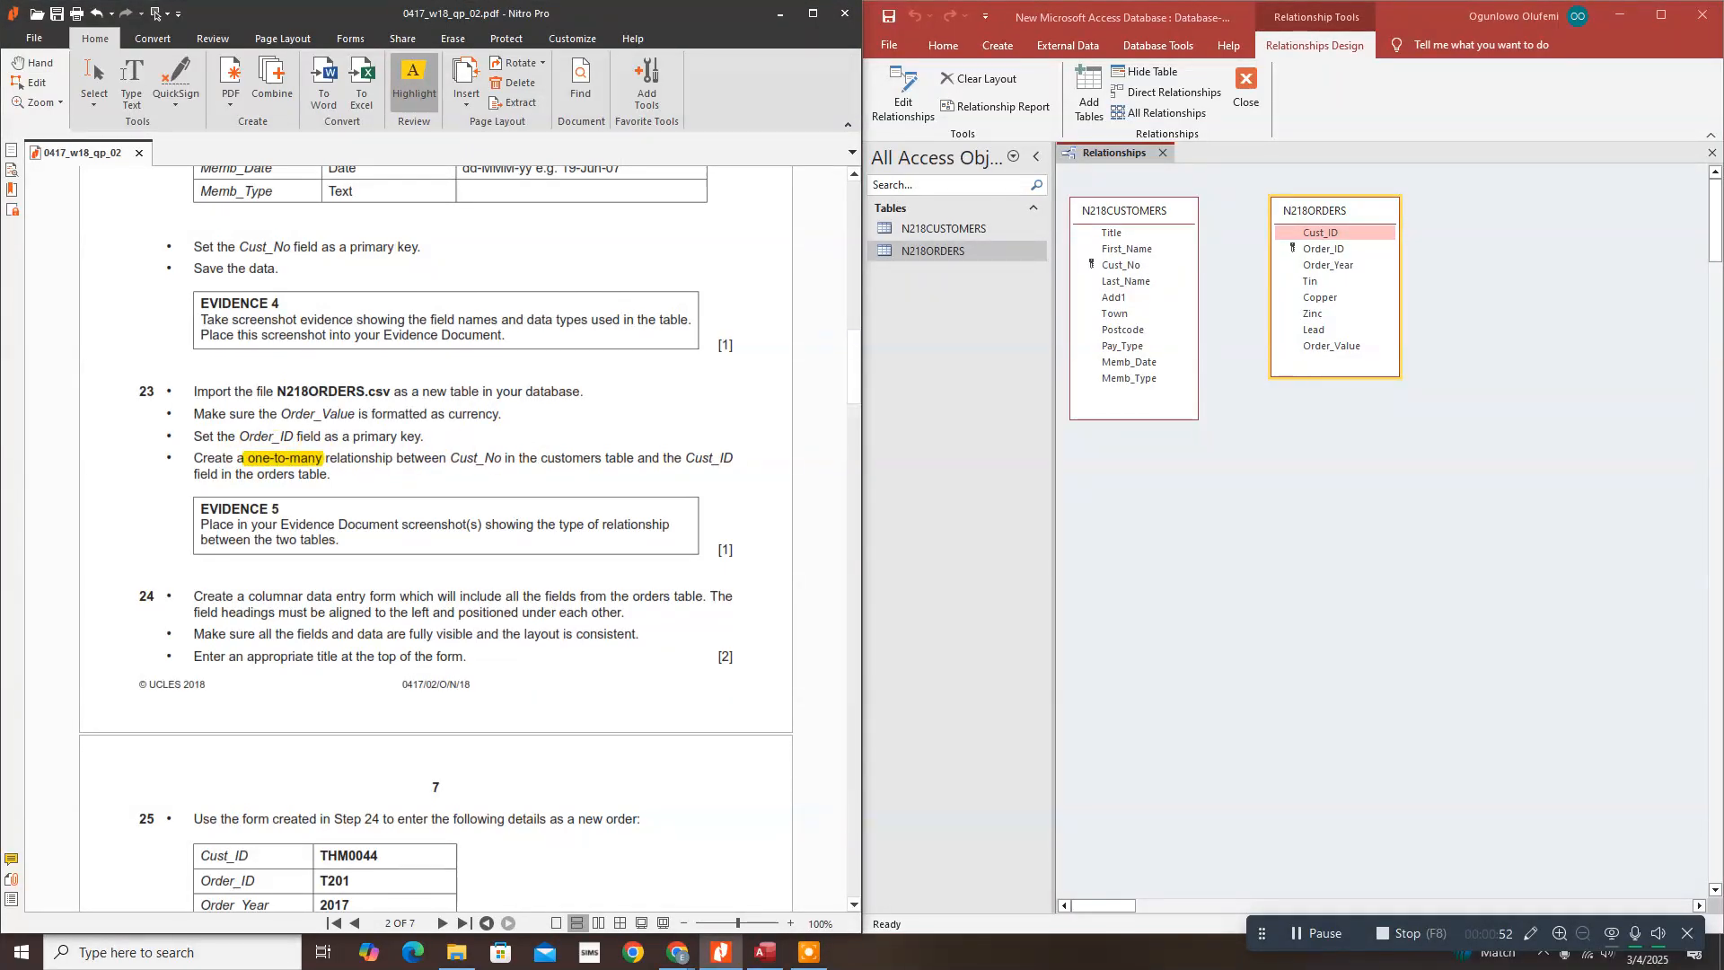
{"action": "left_click_drag", "start_coordinate": [450, 460], "coordinate": [500, 459]}
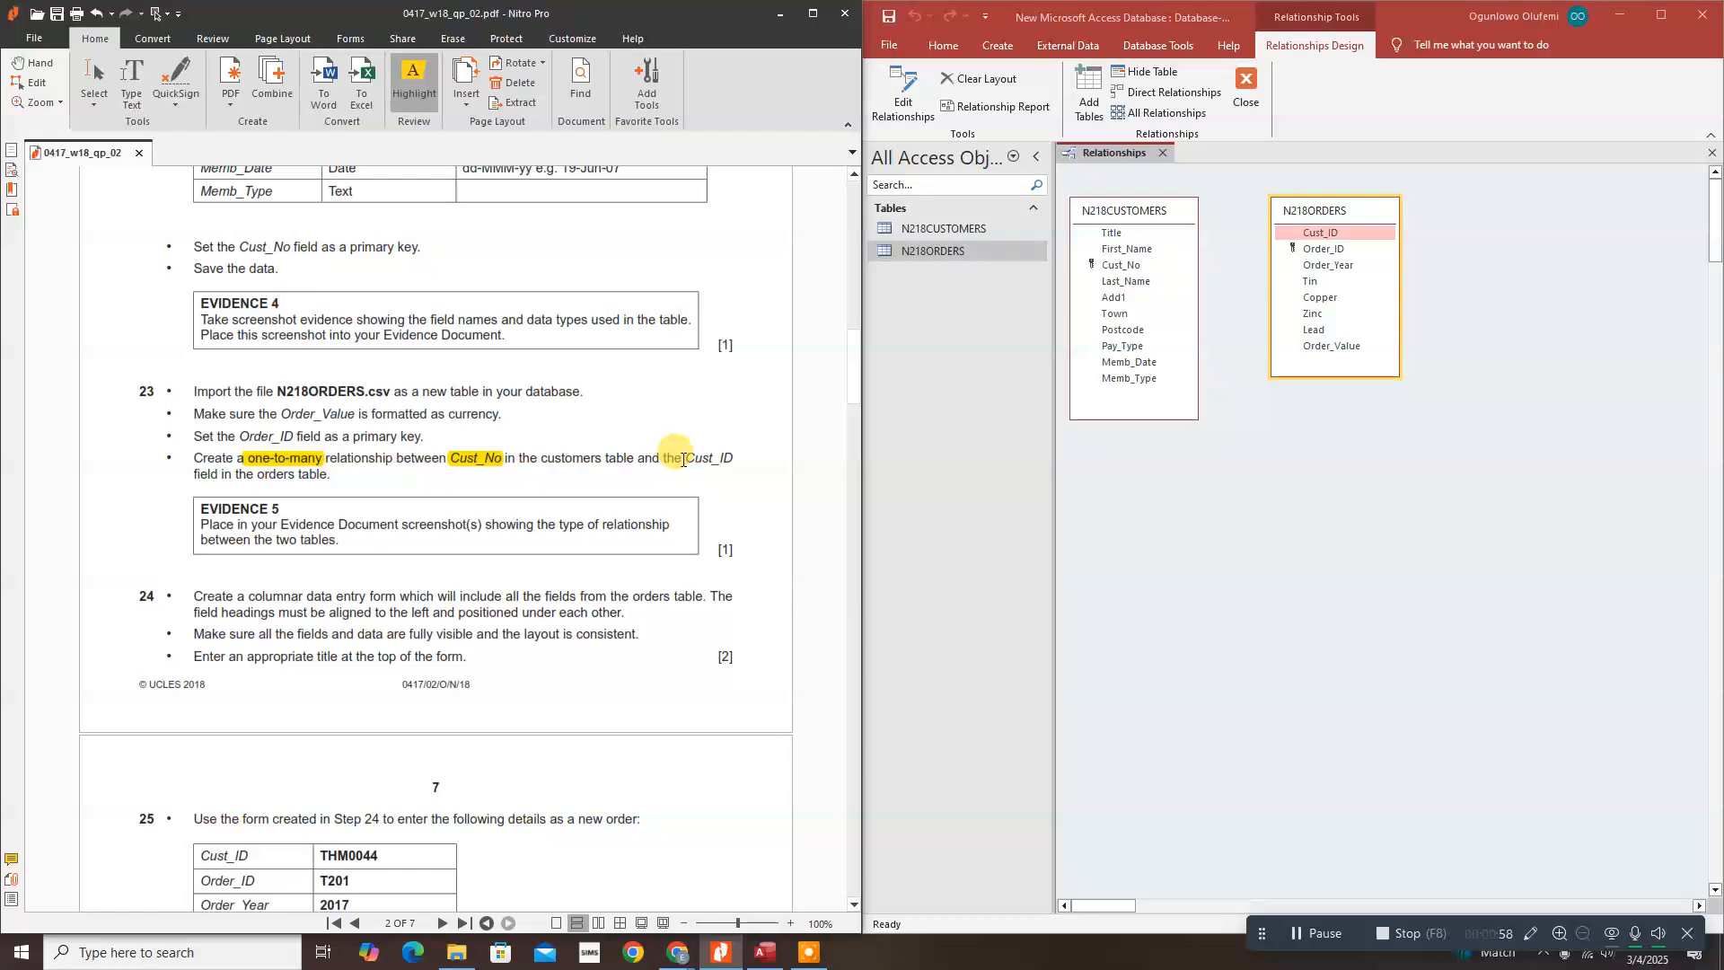
{"action": "left_click_drag", "start_coordinate": [682, 458], "coordinate": [734, 459]}
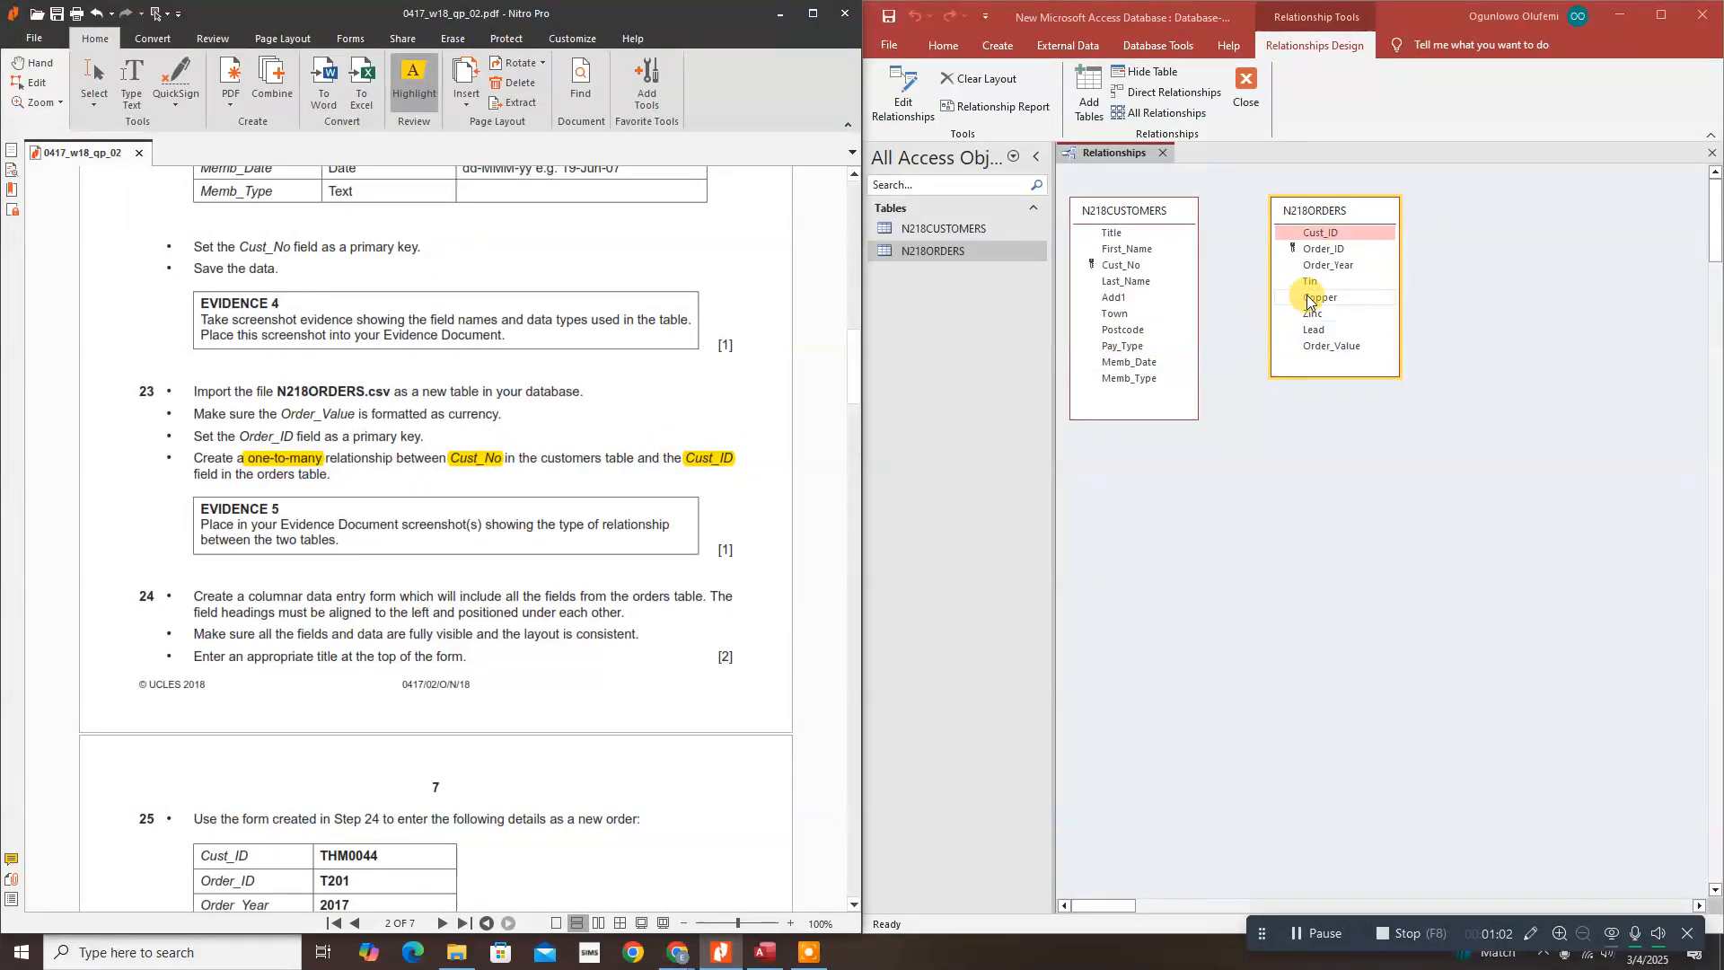
{"action": "left_click_drag", "start_coordinate": [1327, 238], "coordinate": [1108, 271]}
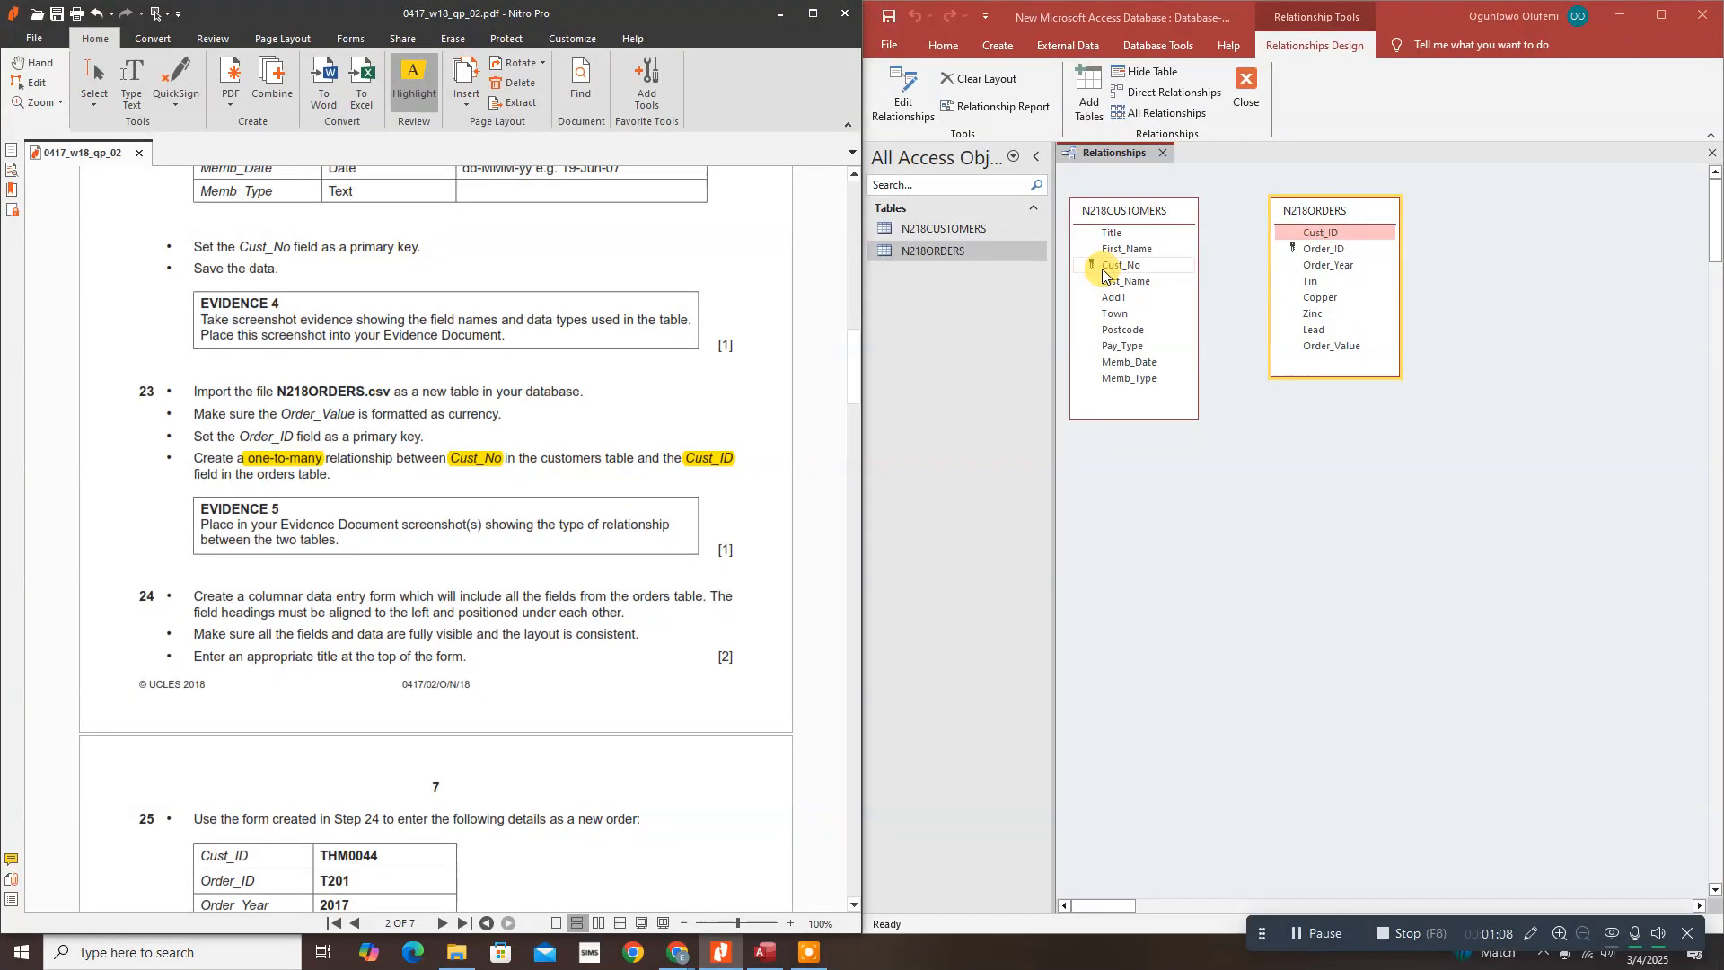
{"action": "left_click_drag", "start_coordinate": [1103, 274], "coordinate": [1322, 236]}
Step: Create the one-to-many Cust_No–Cust_ID relationship and reopen its Edit Relationships dialog beside the tables
{"action": "left_click", "coordinate": [1126, 267]}
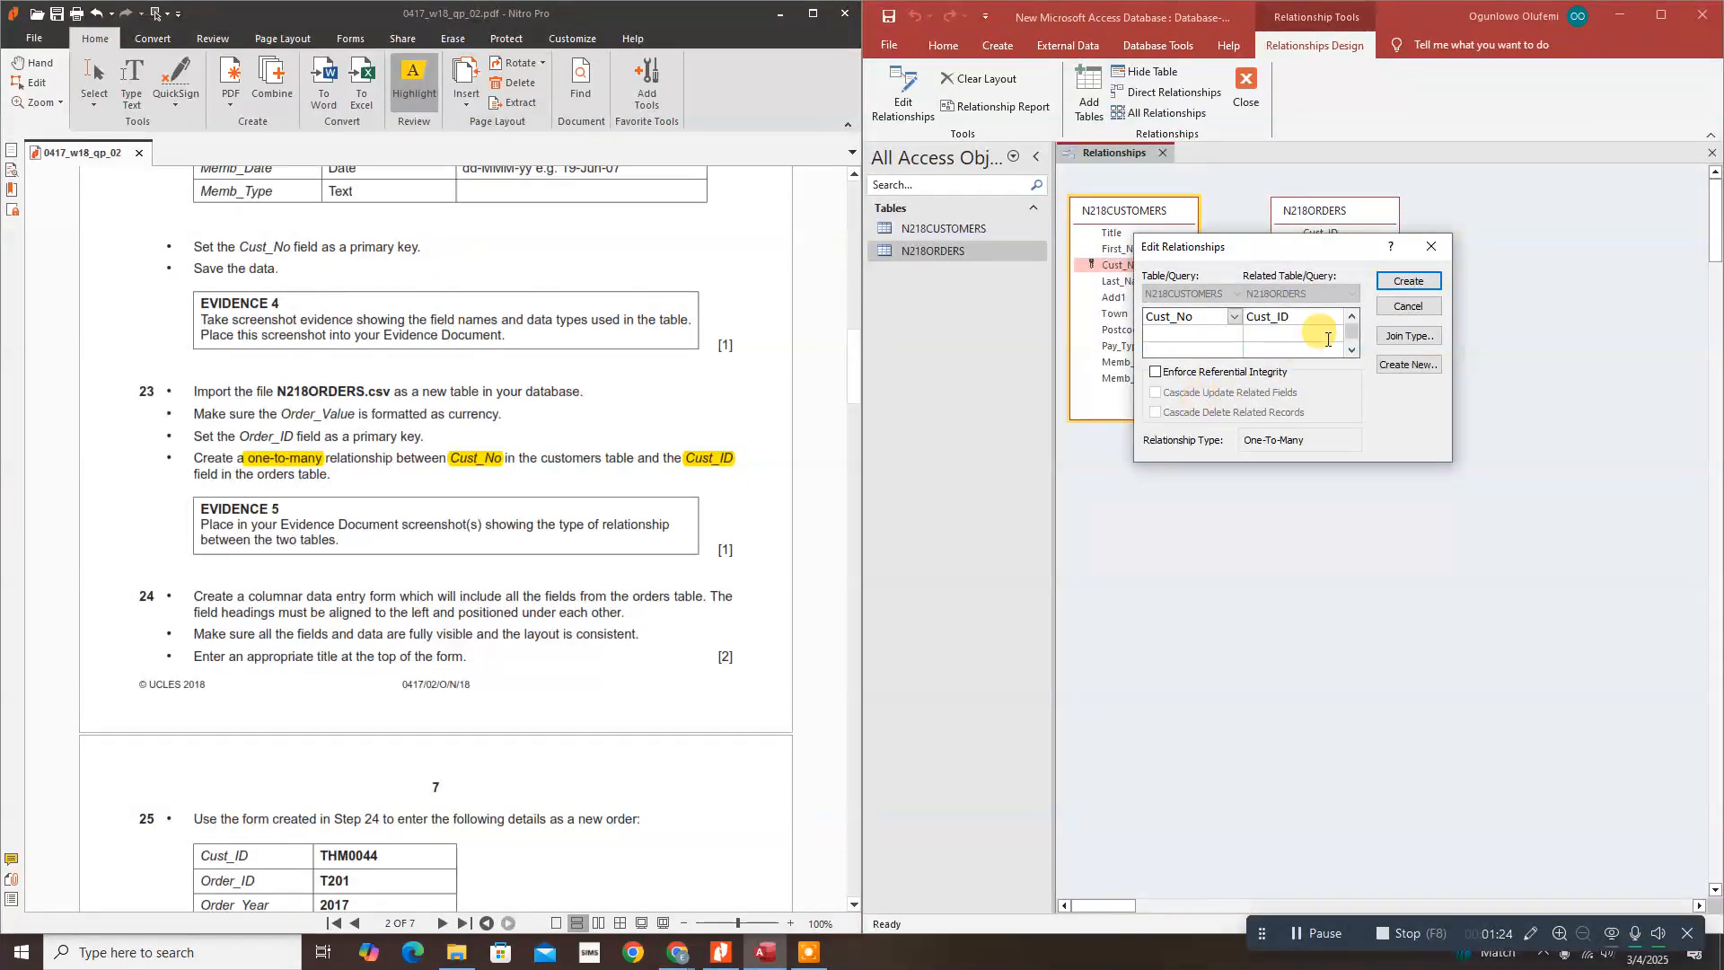
{"action": "left_click", "coordinate": [1404, 283]}
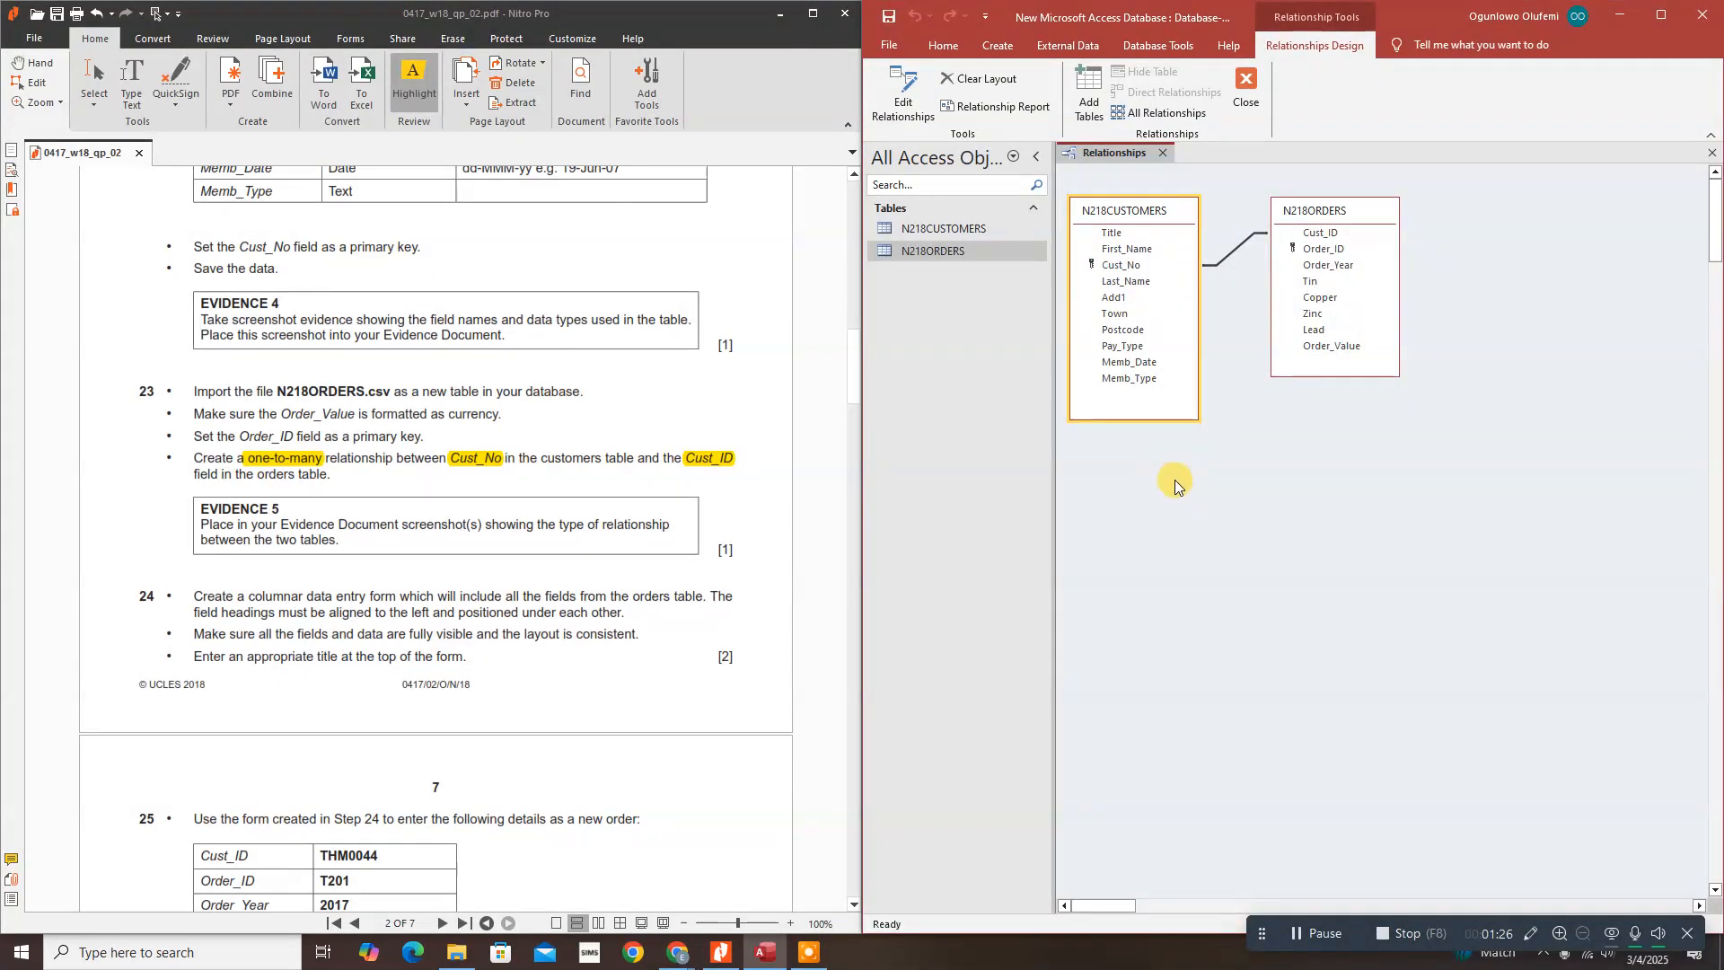
{"action": "double_click", "coordinate": [1232, 254]}
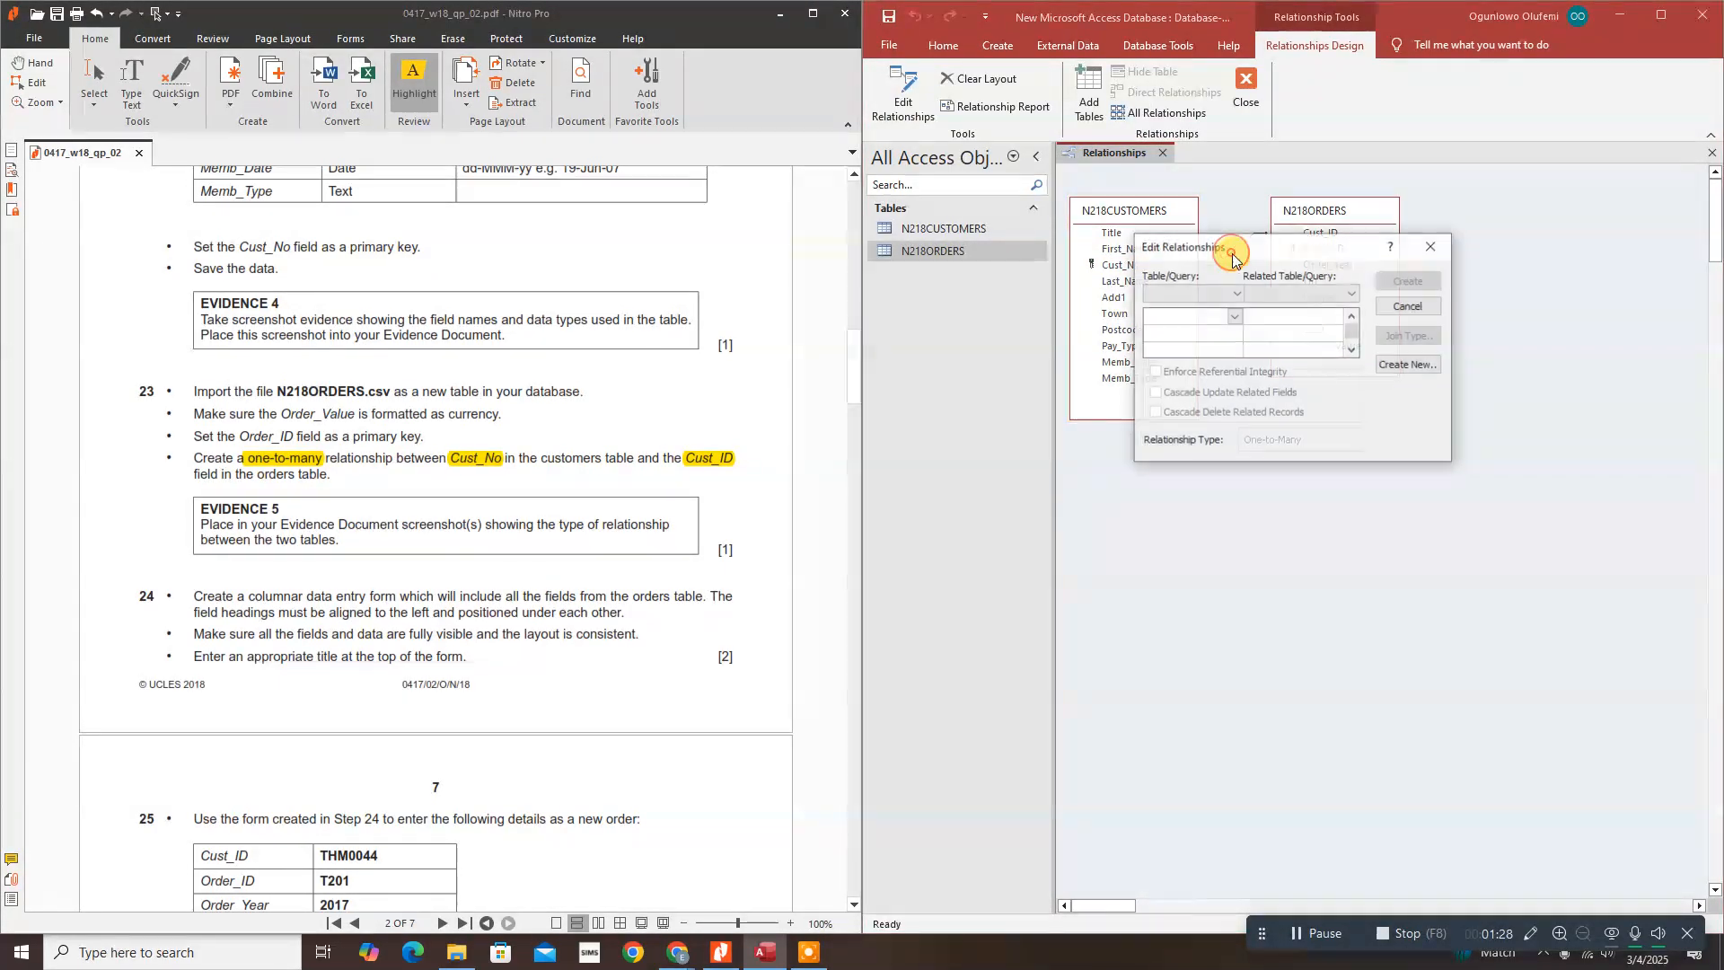
{"action": "left_click", "coordinate": [1422, 247]}
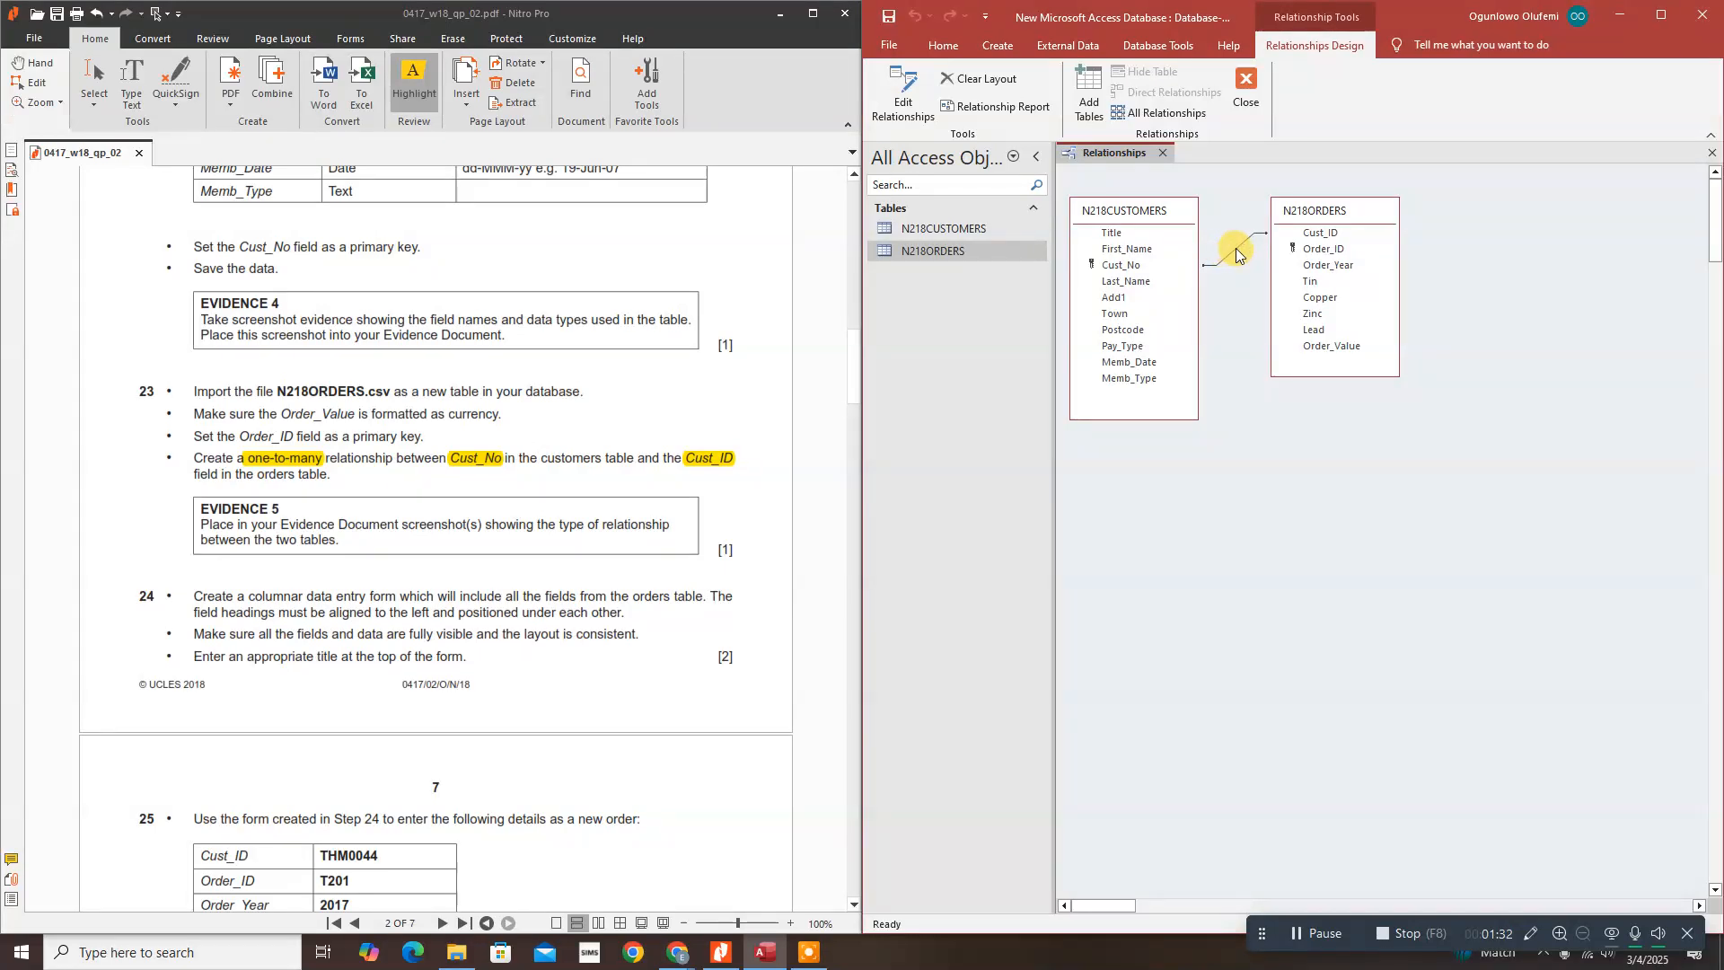
{"action": "double_click", "coordinate": [1236, 254]}
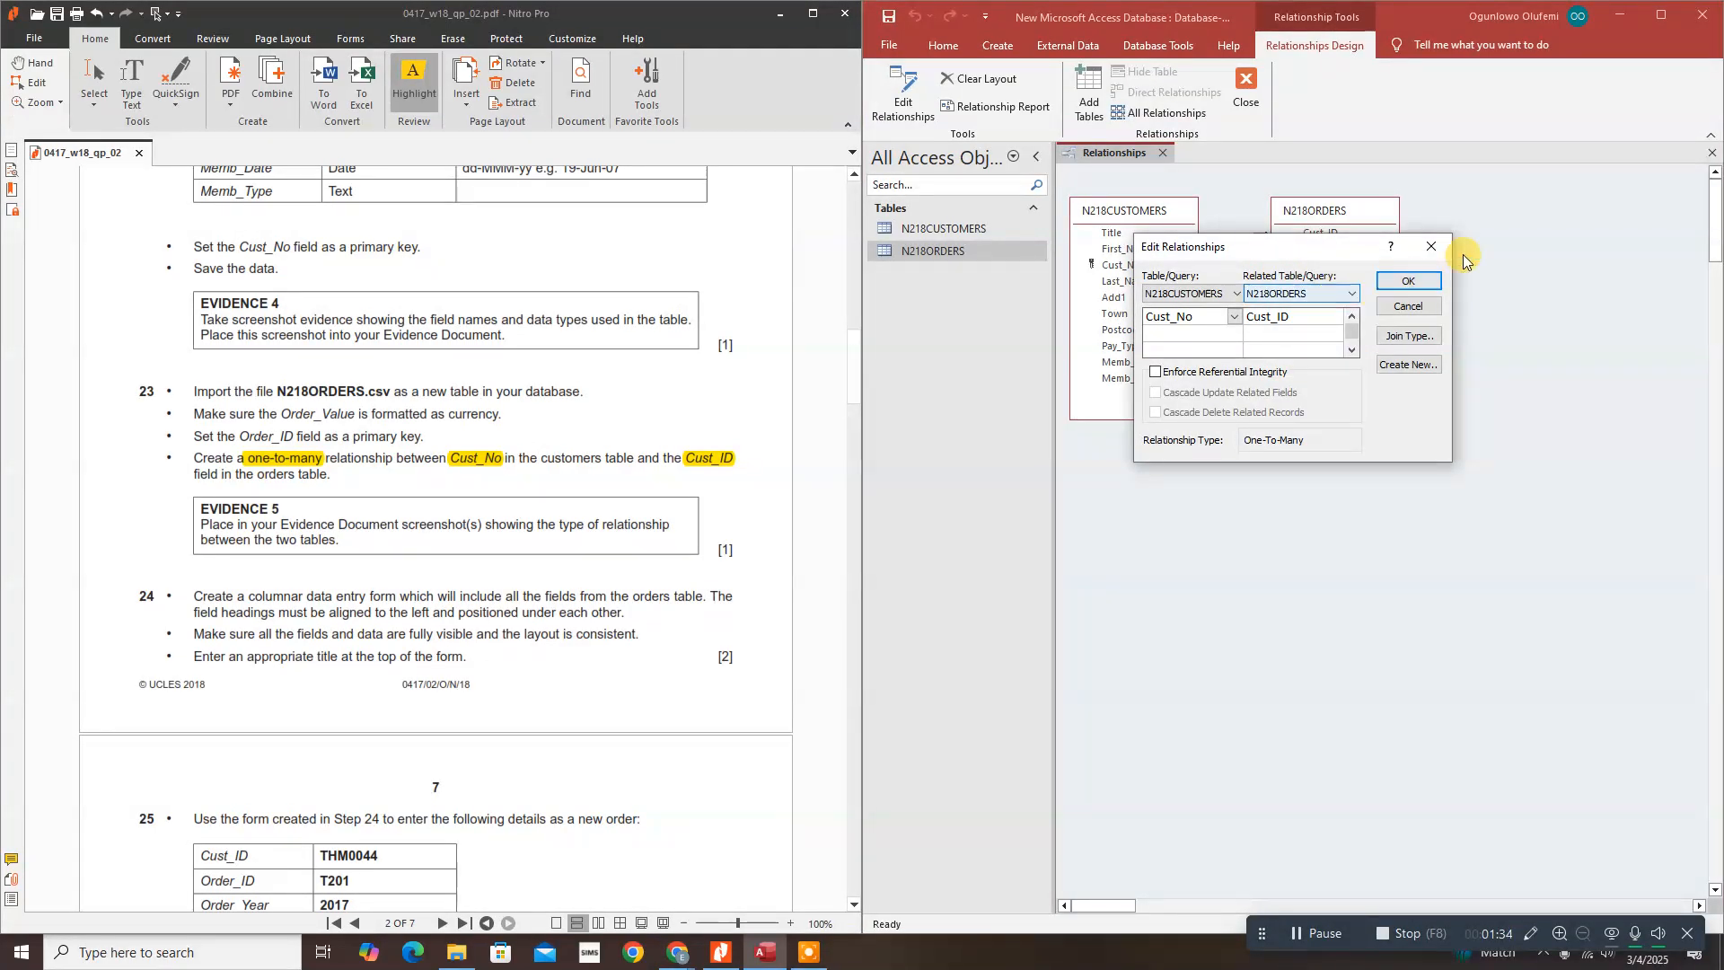
{"action": "left_click_drag", "start_coordinate": [1284, 251], "coordinate": [1551, 203]}
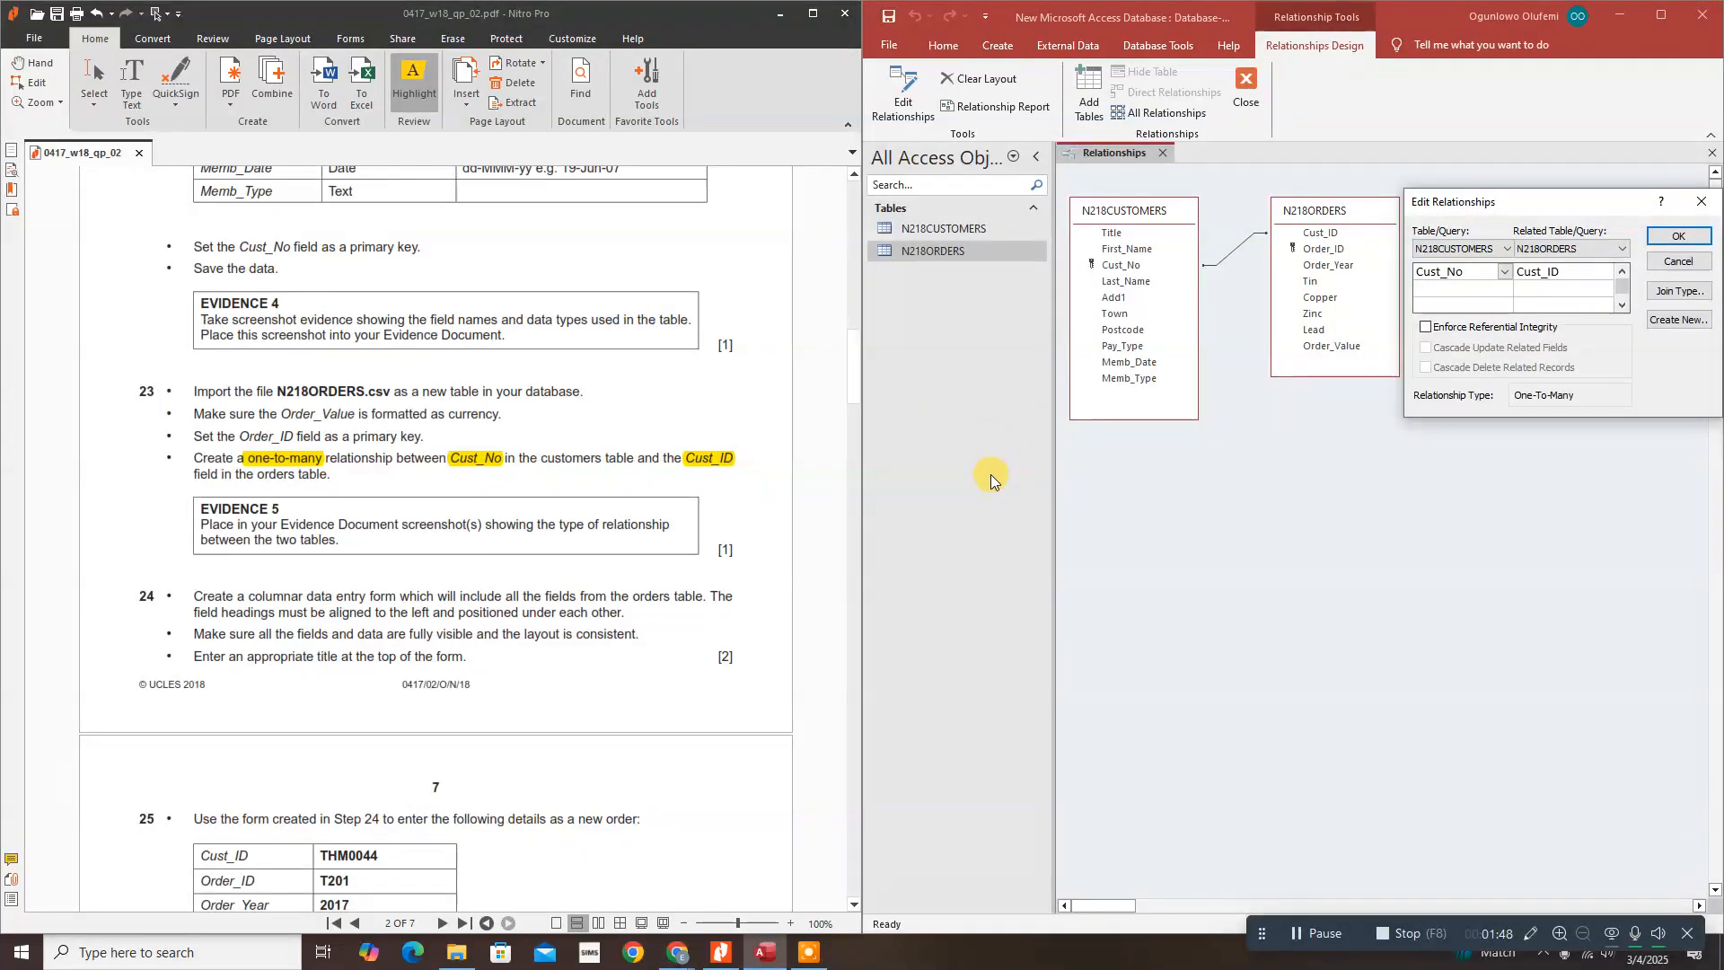
Step: Capture the relationships layout and its settings dialog with Snipping Tool
{"action": "key", "text": "super+shift+s"}
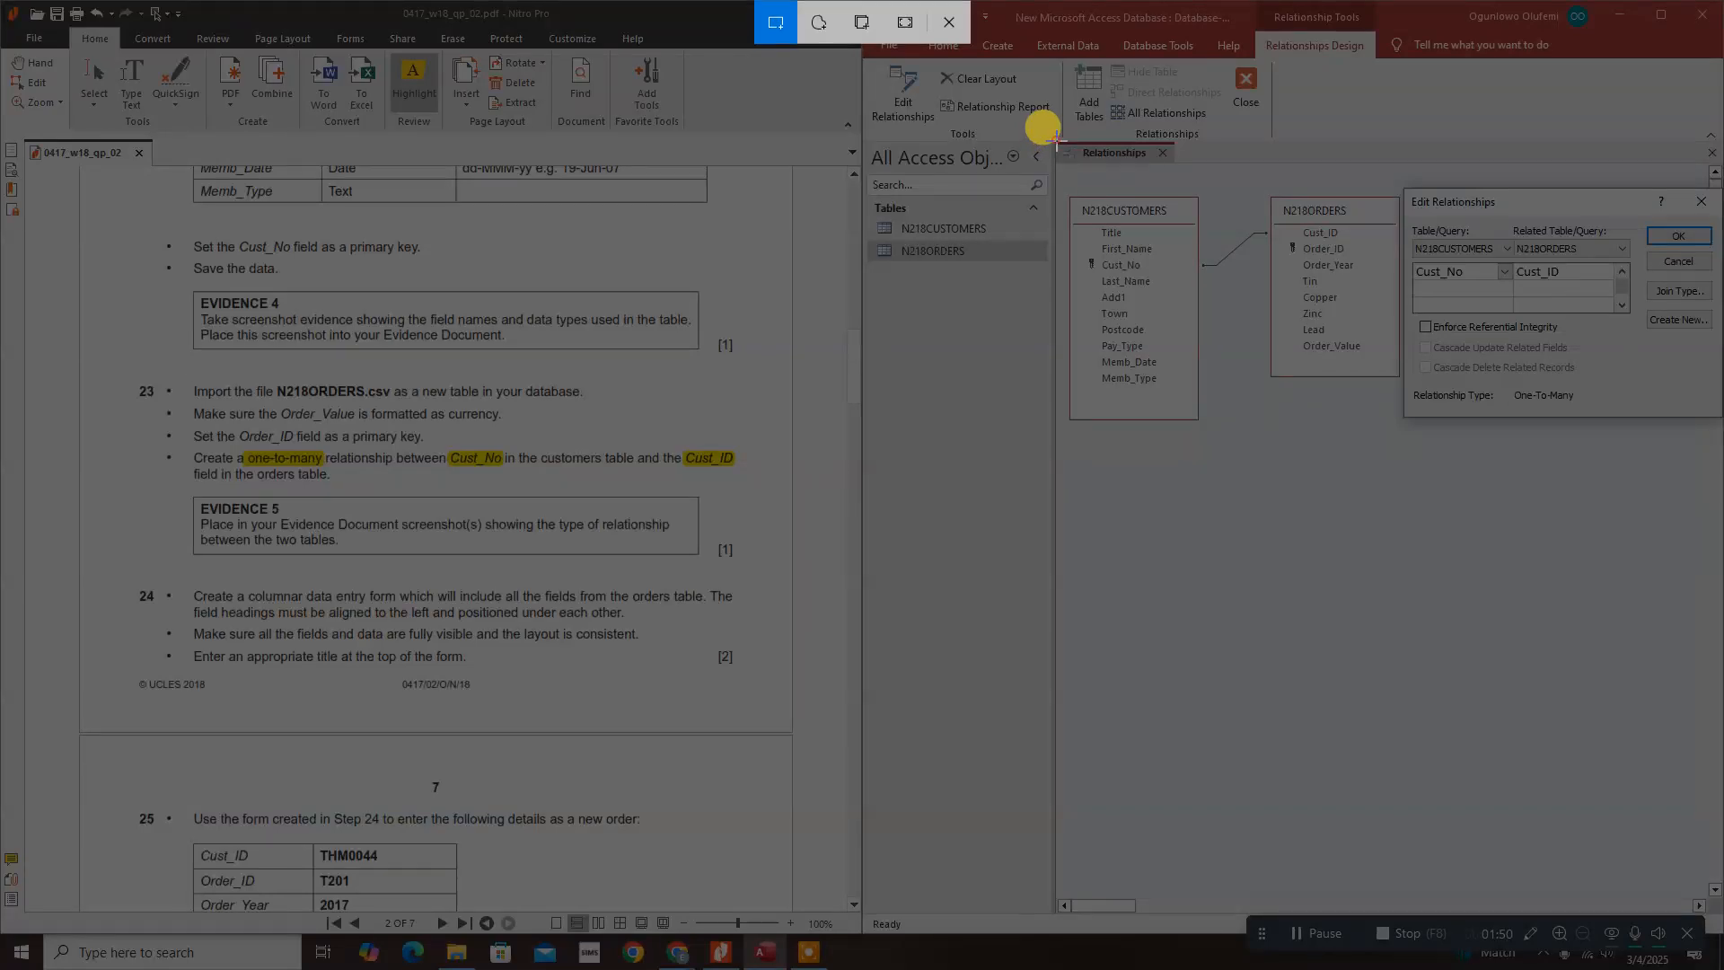
{"action": "left_click_drag", "start_coordinate": [1056, 140], "coordinate": [1711, 430]}
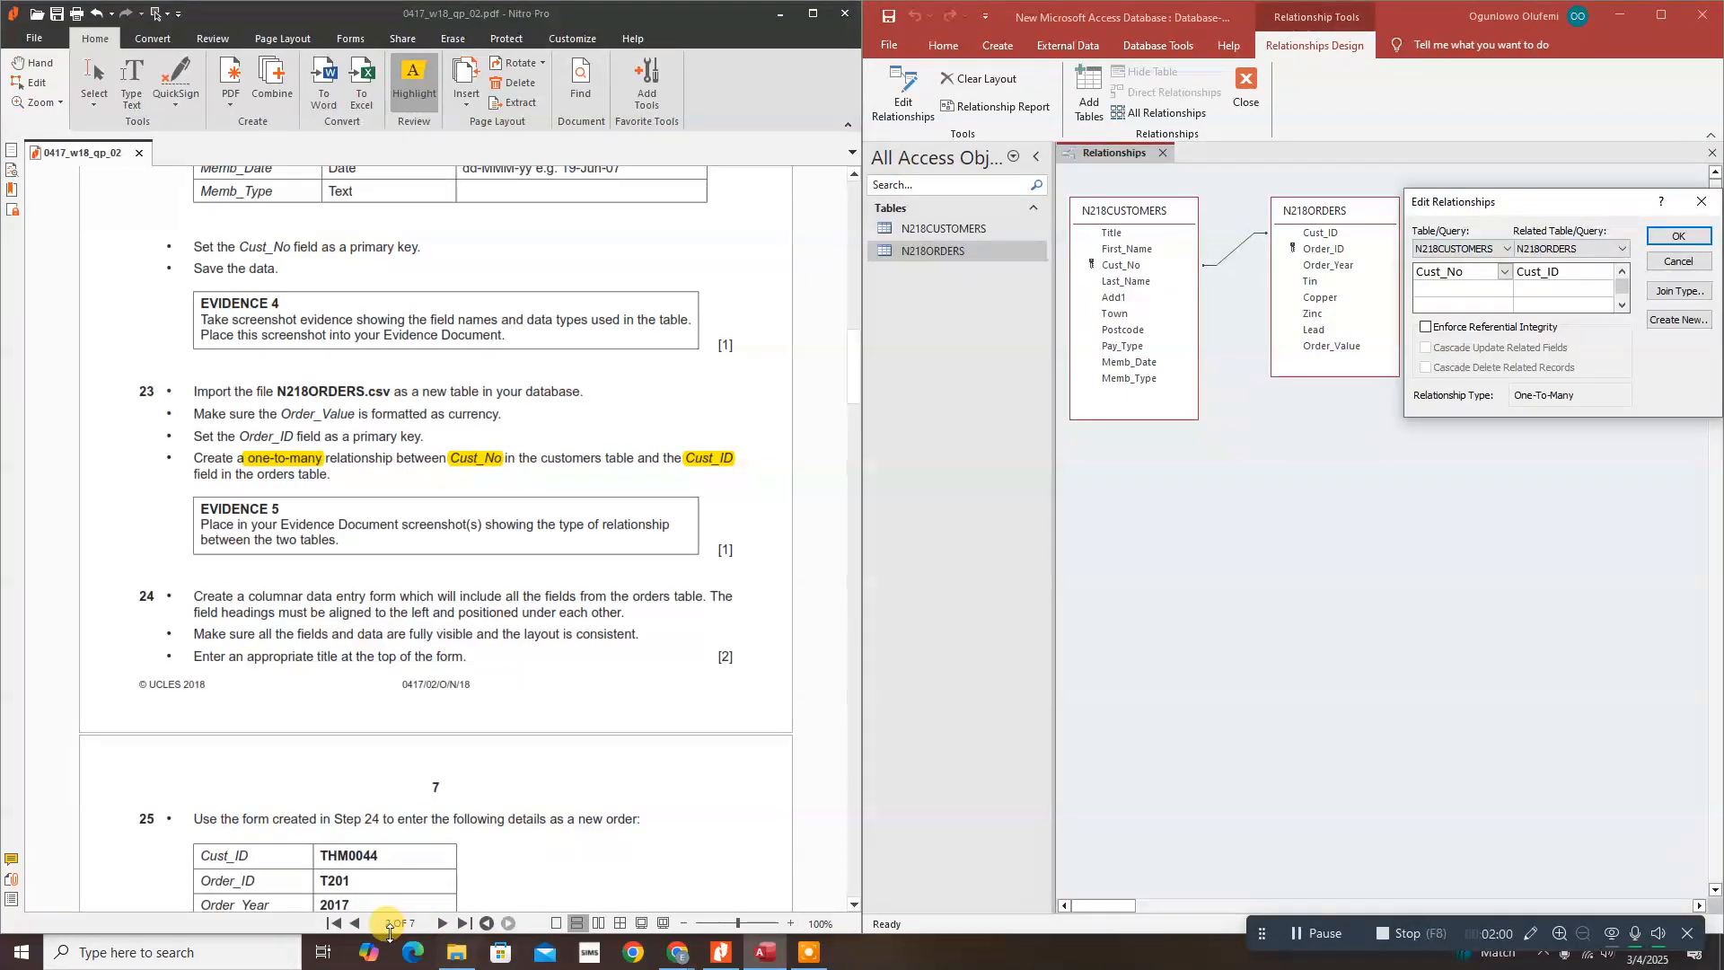
{"action": "left_click", "coordinate": [205, 949]}
{"action": "type", "text": "Sni"}
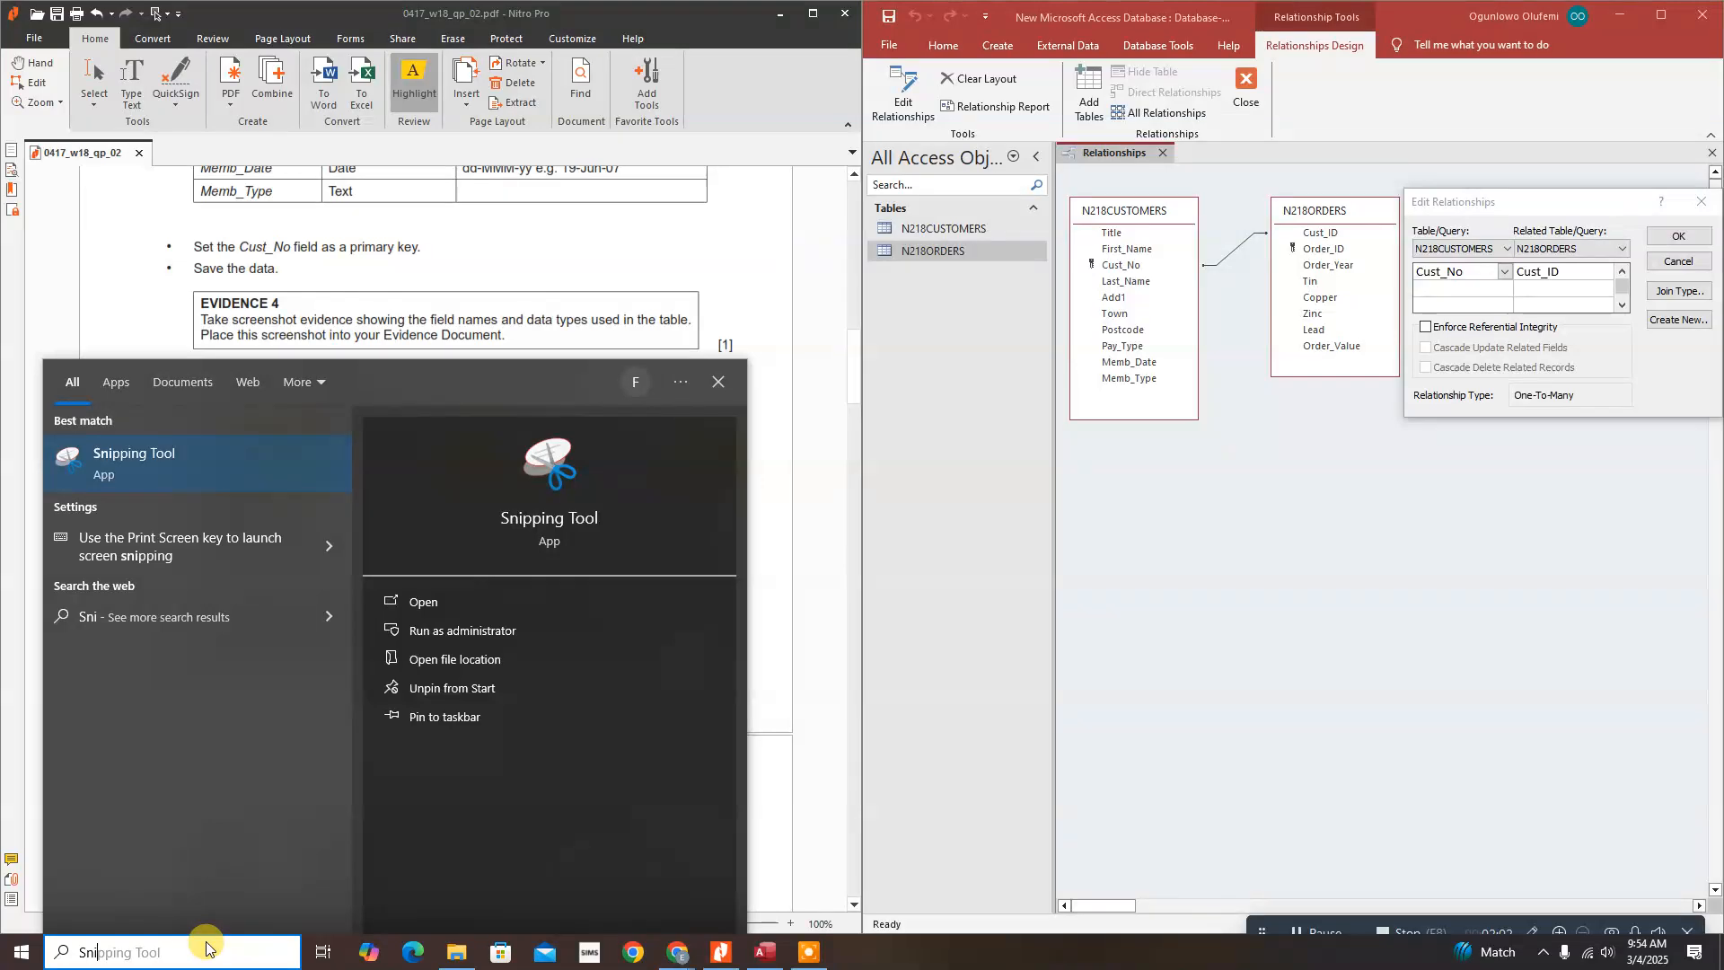
{"action": "left_click", "coordinate": [181, 486]}
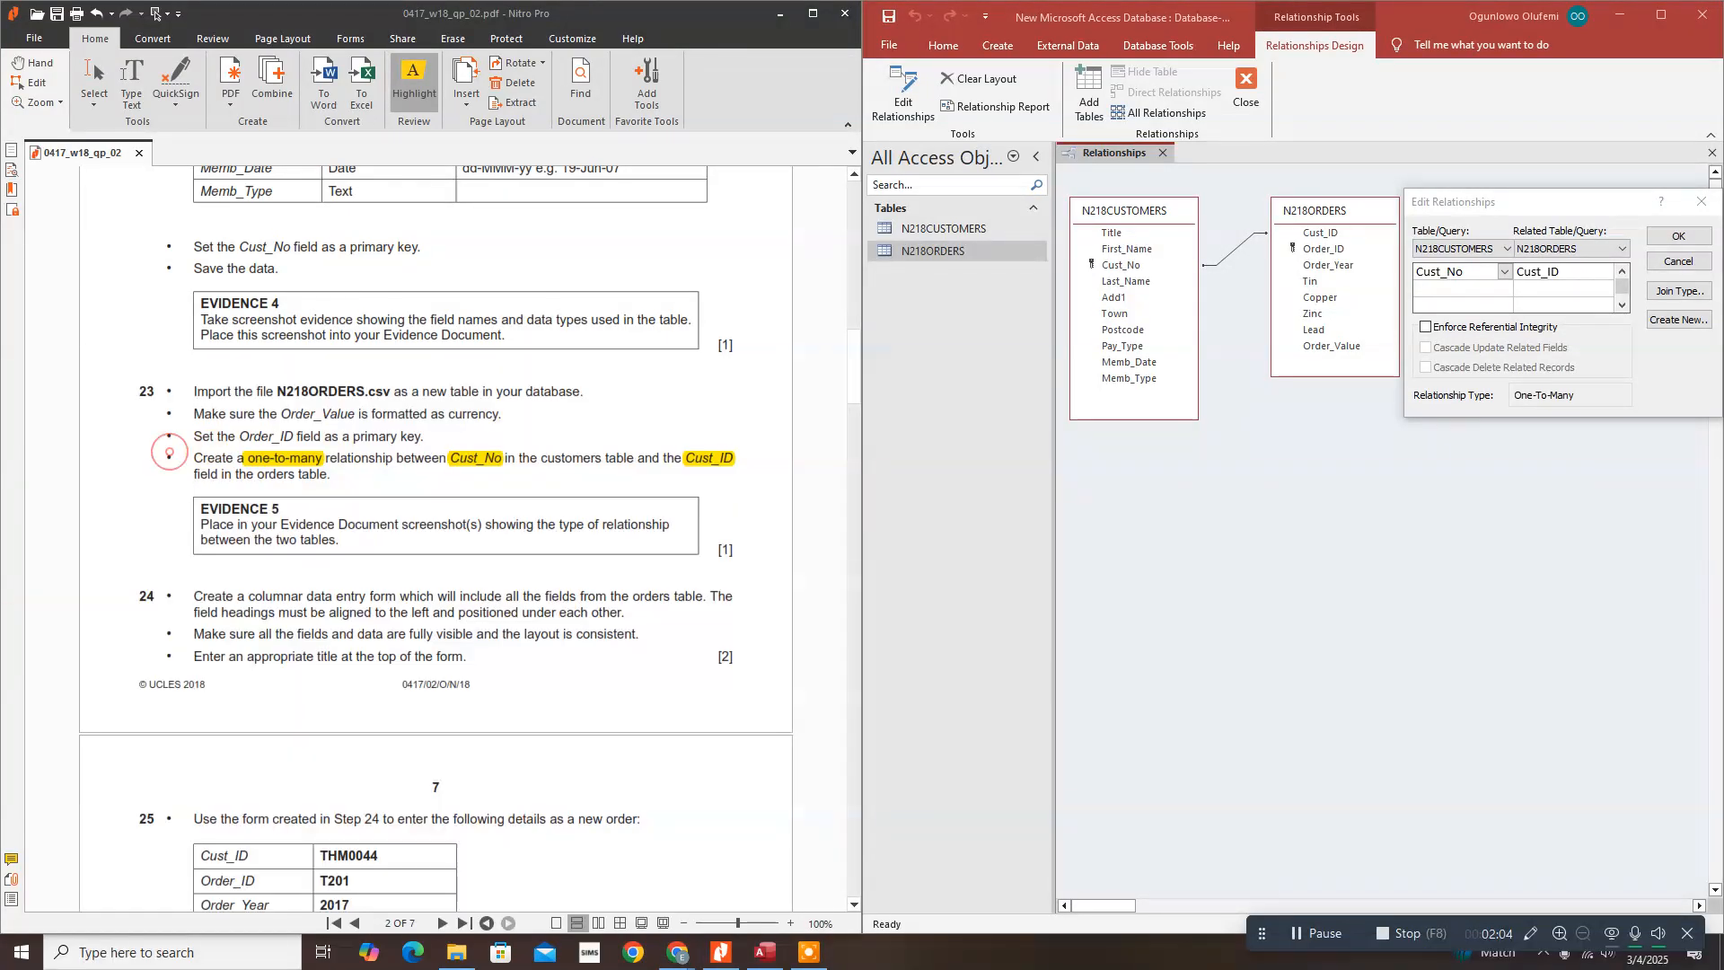
{"action": "left_click", "coordinate": [763, 215]}
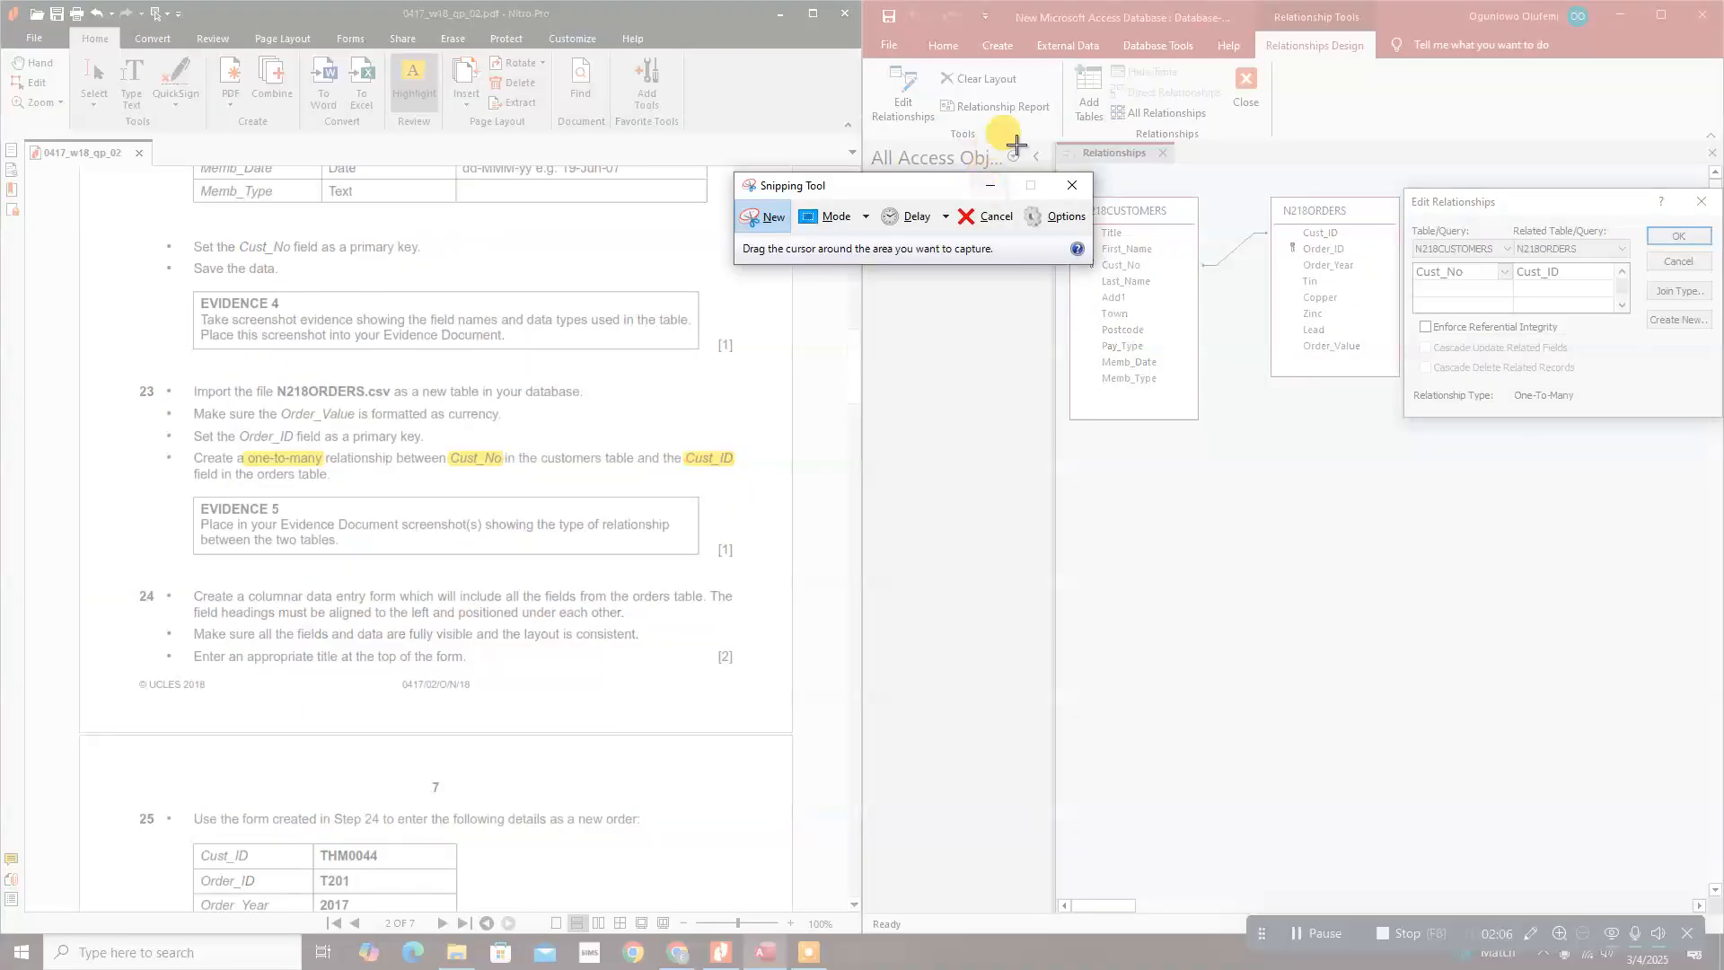
{"action": "left_click_drag", "start_coordinate": [1054, 141], "coordinate": [1716, 422]}
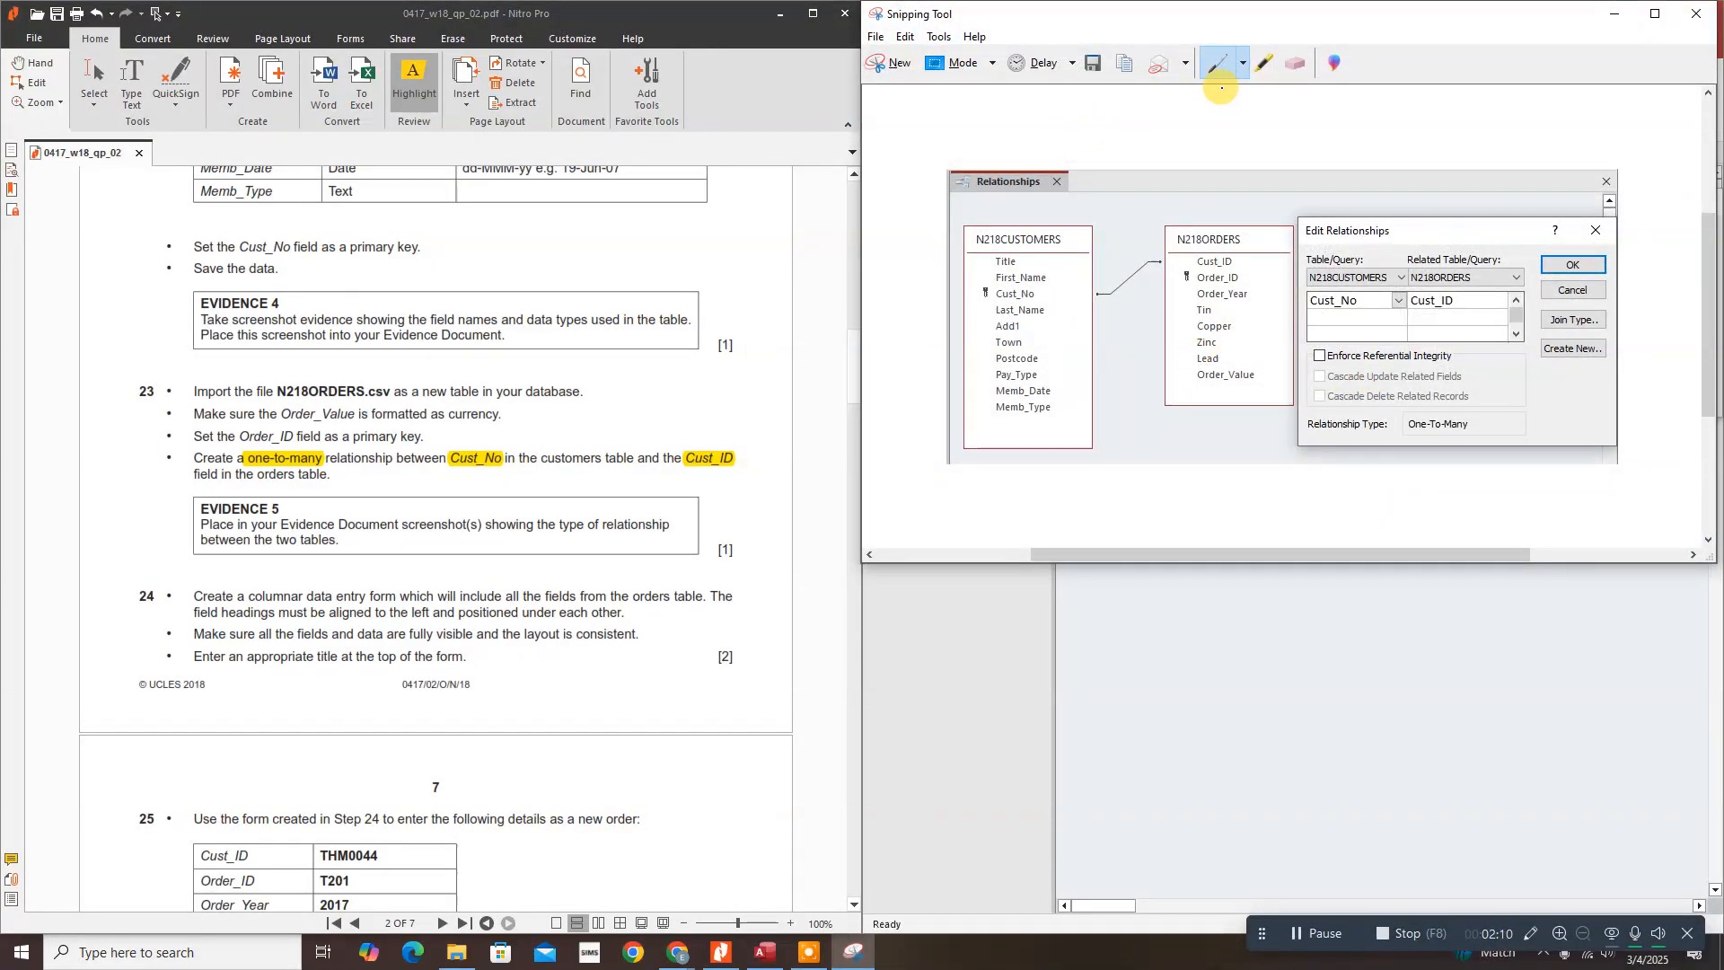
Step: Highlight One-To-Many, Cust_No, Cust_ID and the join line on the capture, then minimize Snipping Tool
{"action": "left_click", "coordinate": [1259, 69]}
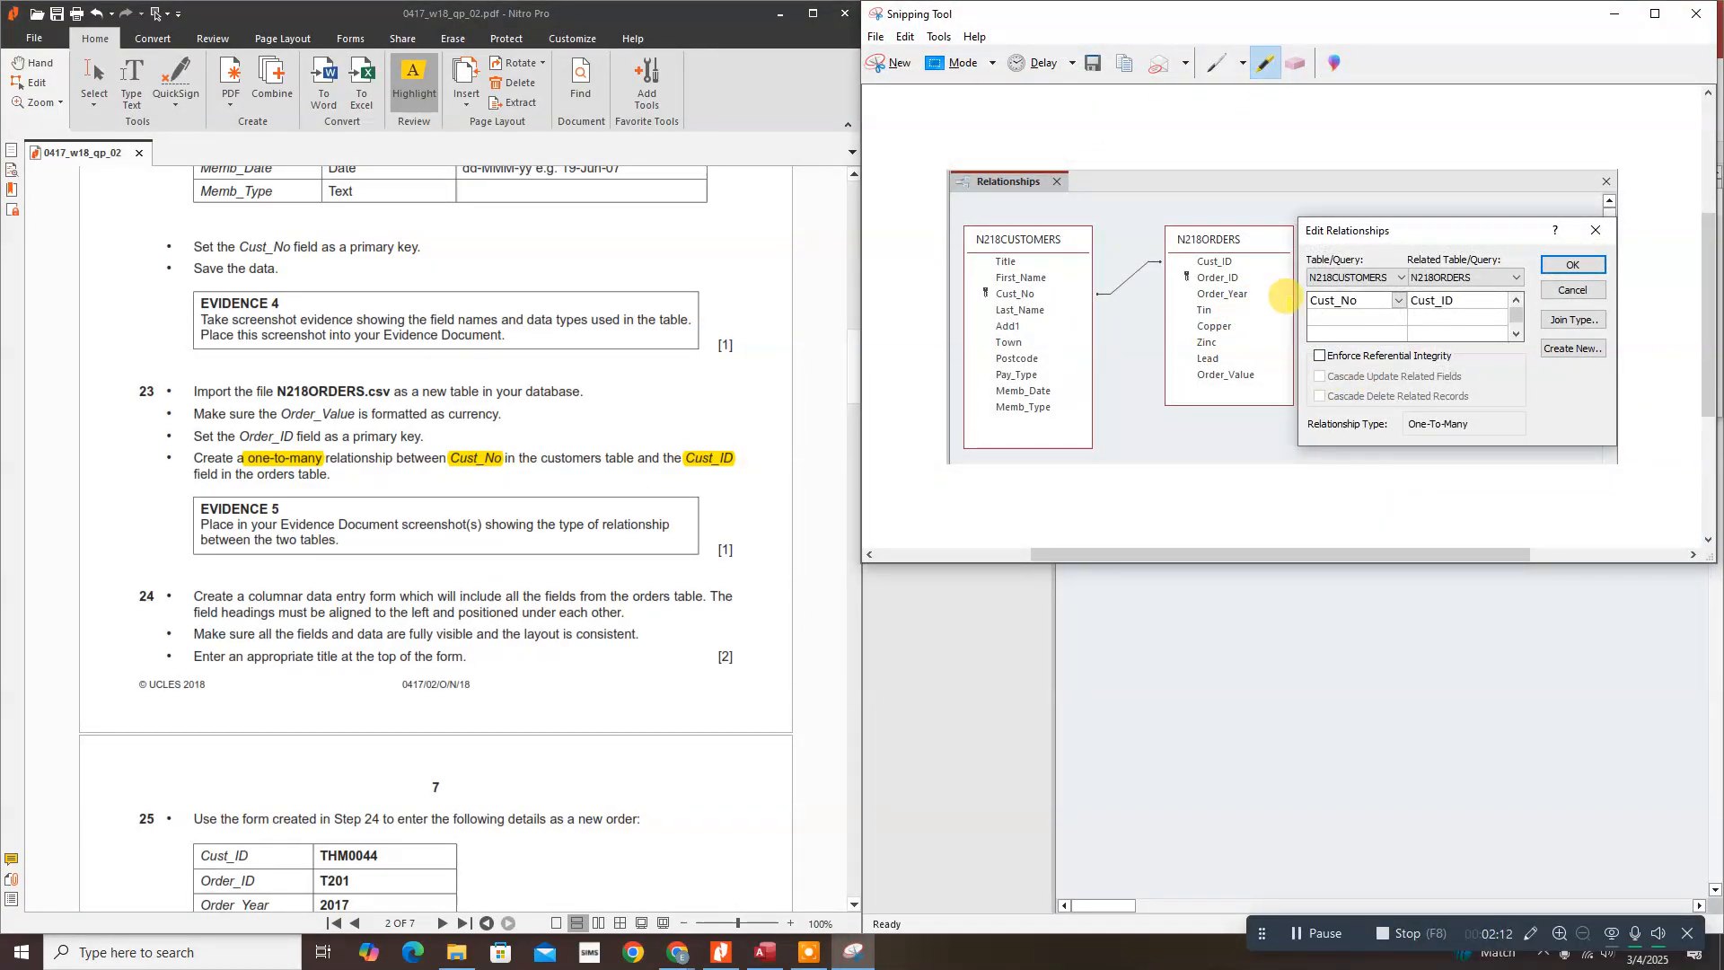
{"action": "left_click_drag", "start_coordinate": [1466, 420], "coordinate": [1388, 424]}
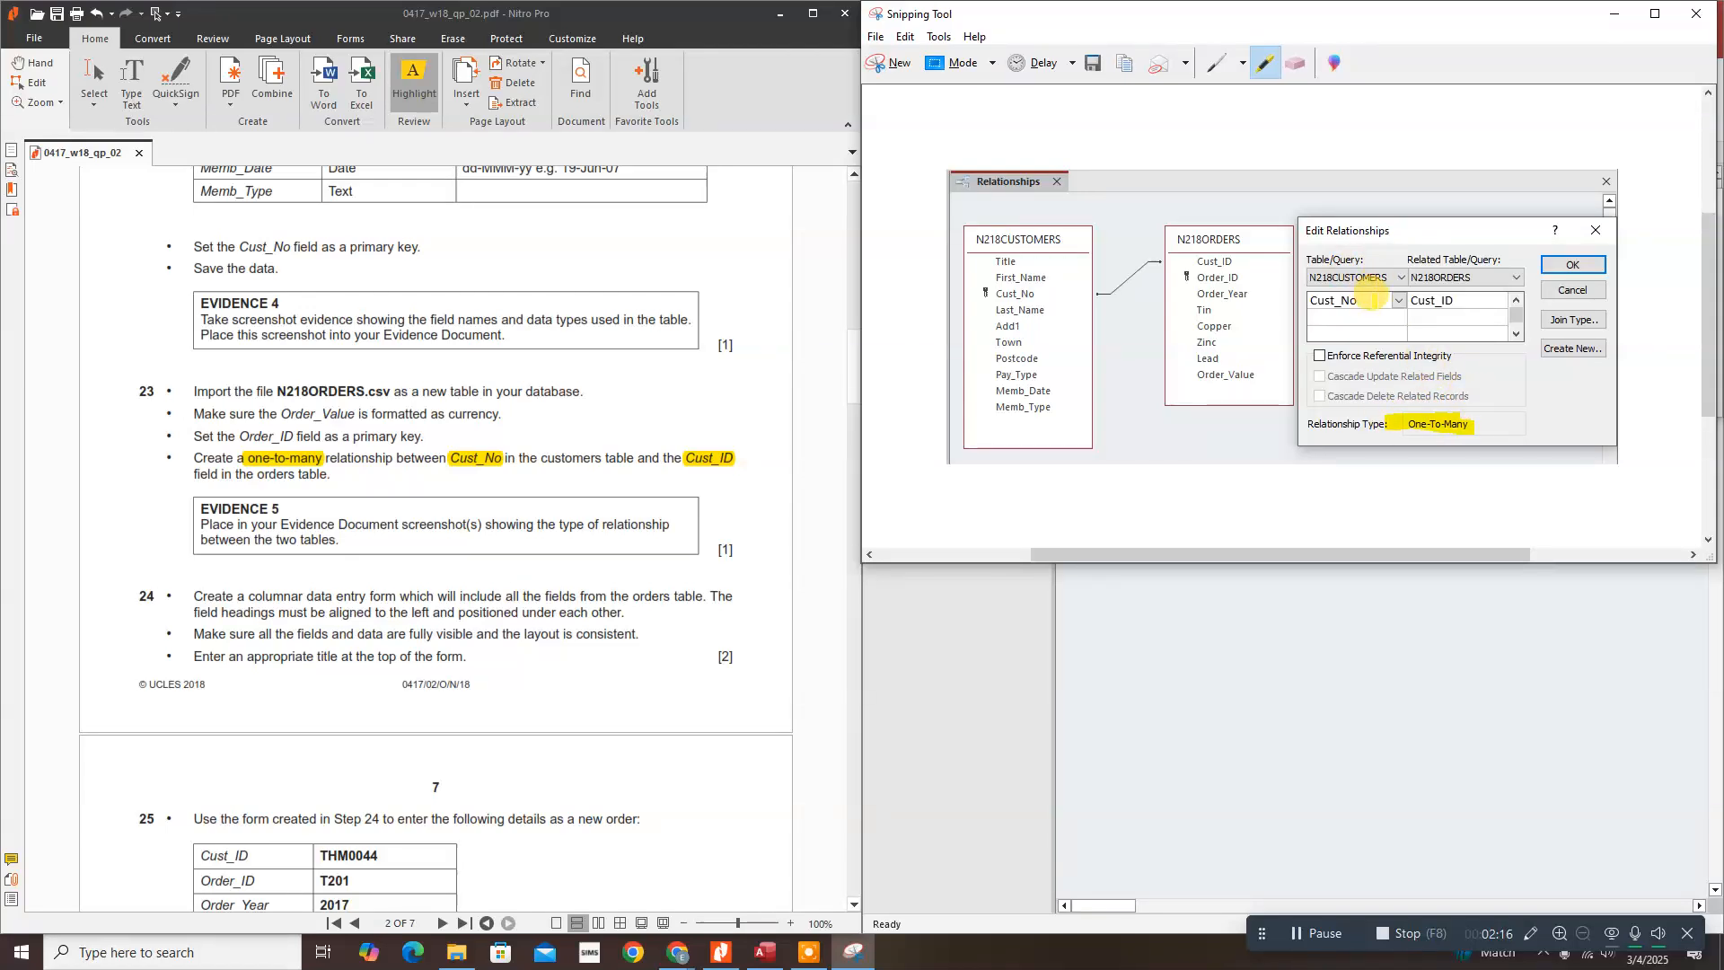
{"action": "left_click_drag", "start_coordinate": [1377, 299], "coordinate": [1308, 301]}
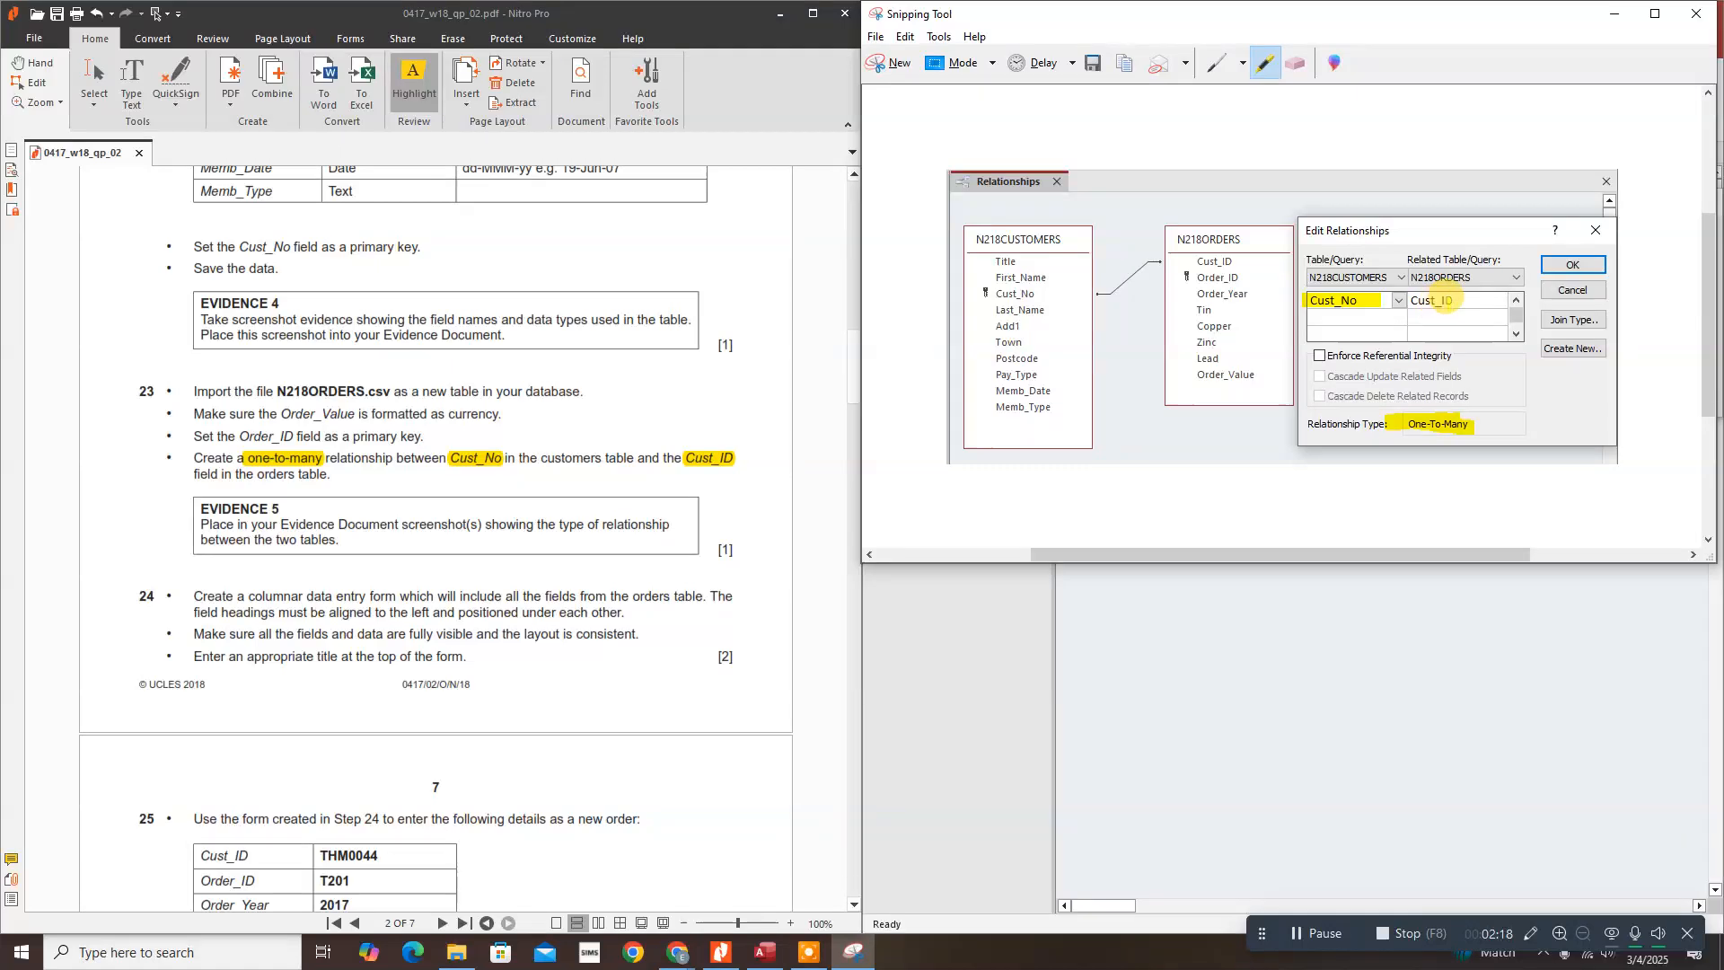
{"action": "left_click_drag", "start_coordinate": [1464, 301], "coordinate": [1403, 302]}
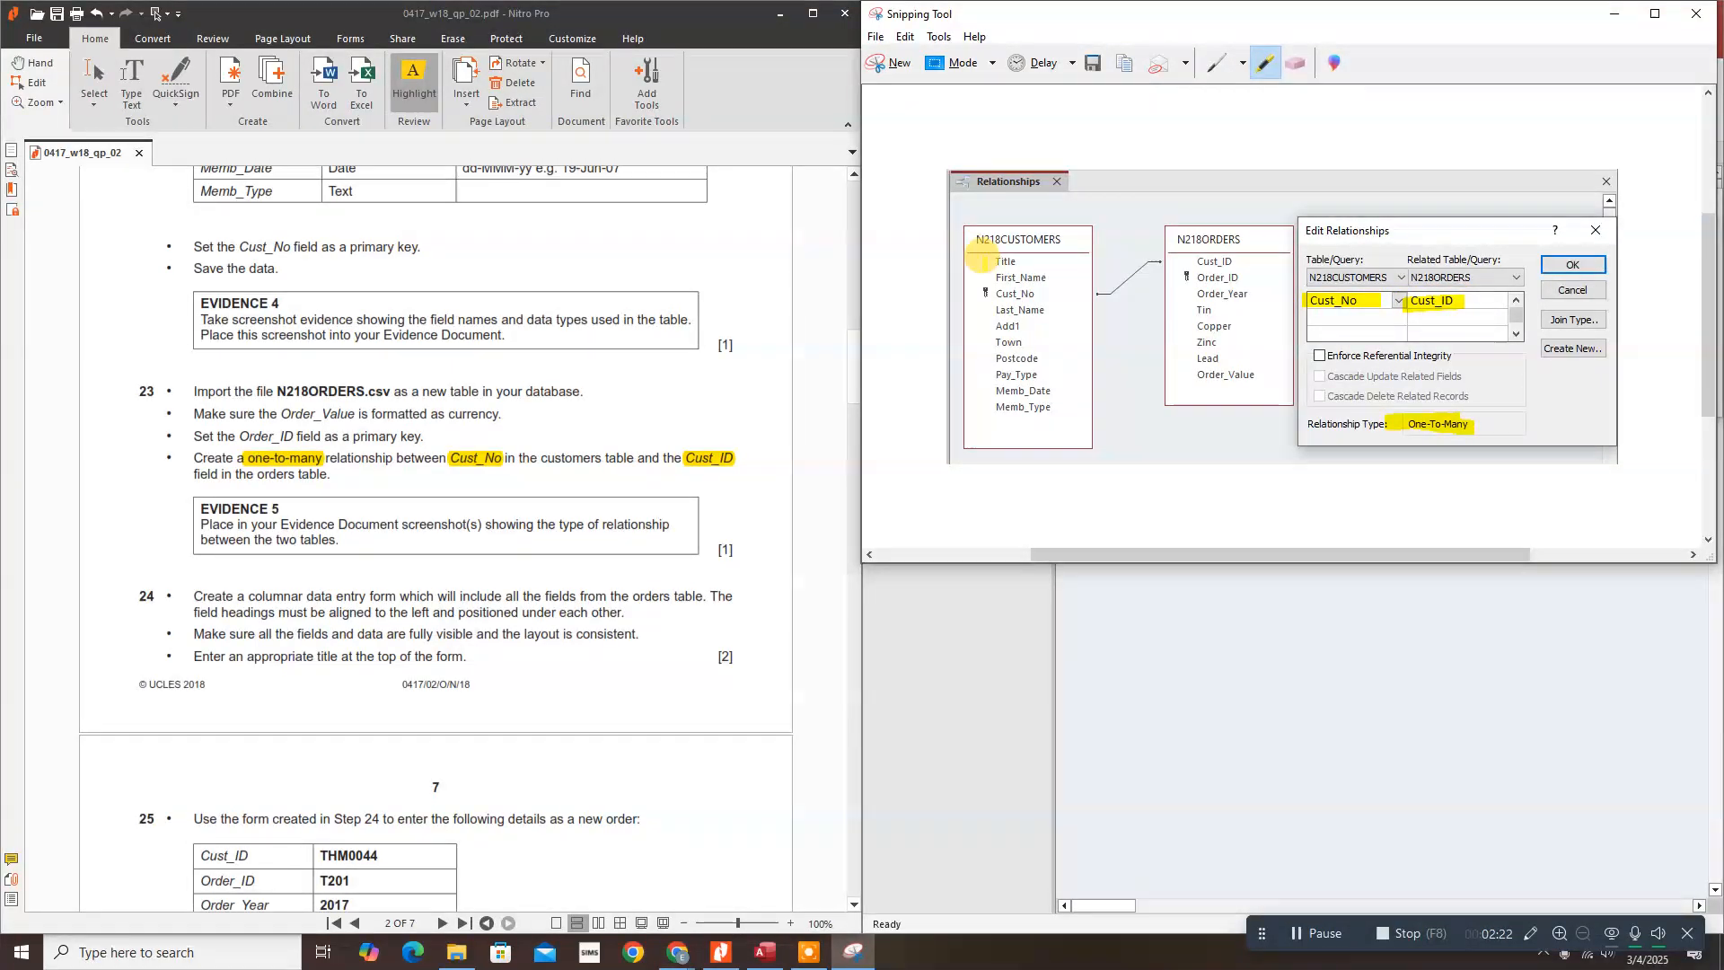
{"action": "left_click_drag", "start_coordinate": [1096, 295], "coordinate": [1158, 261]}
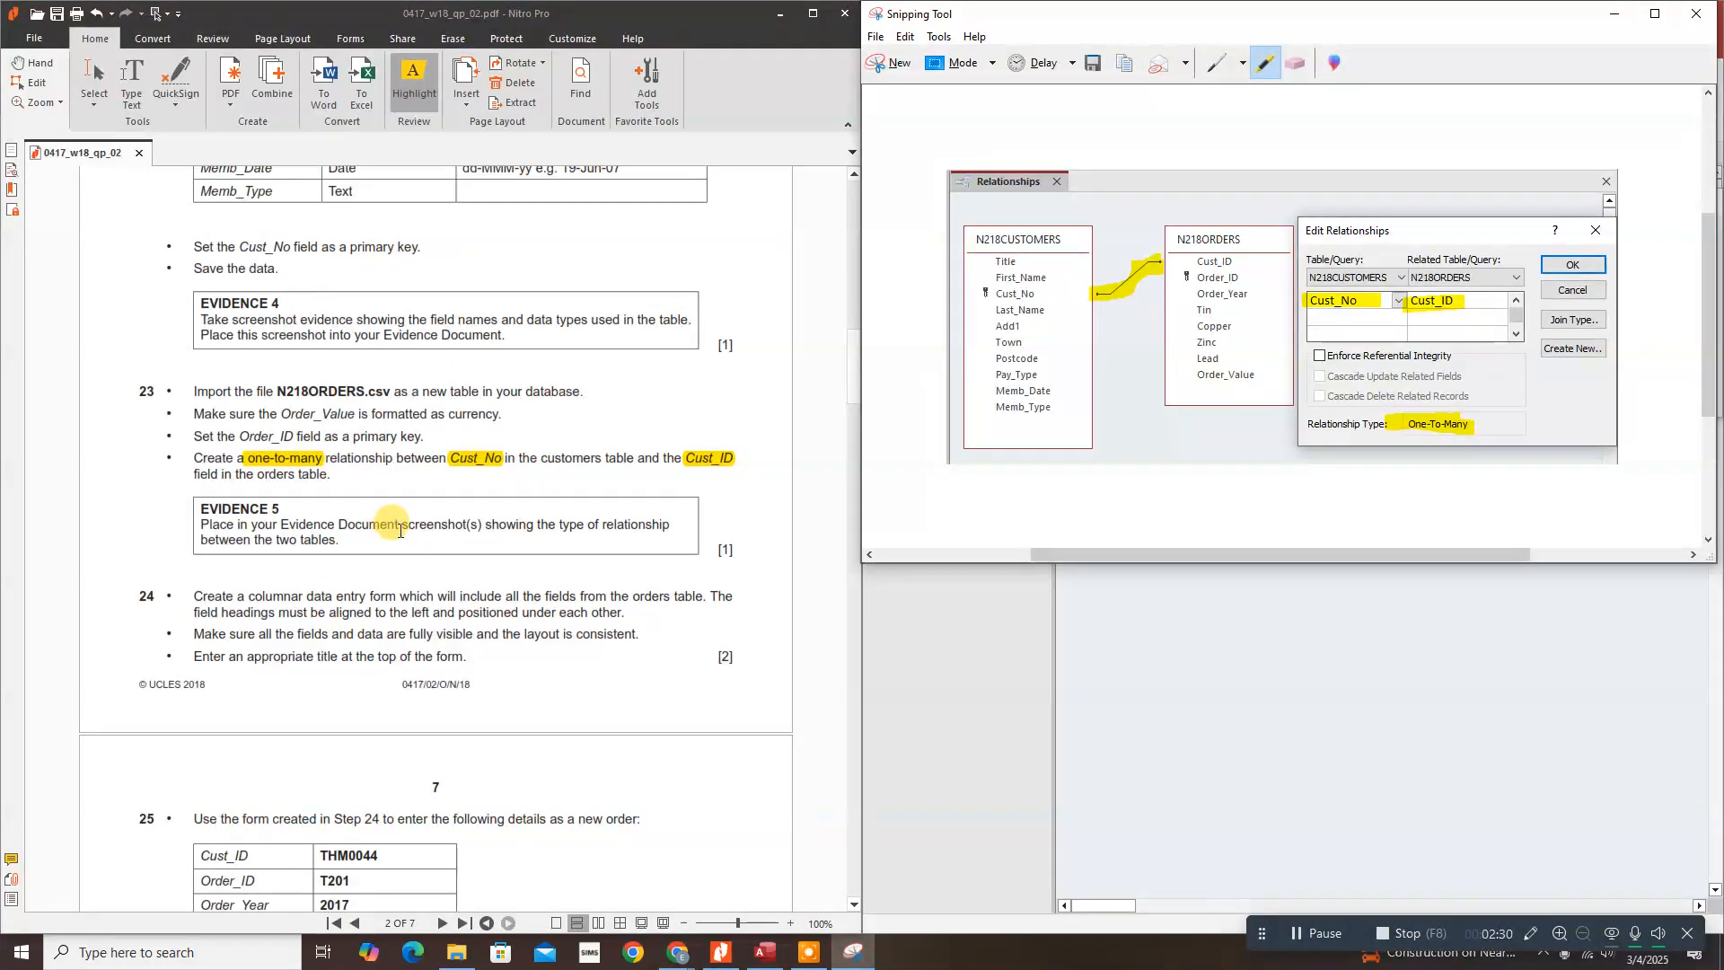
{"action": "left_click", "coordinate": [1614, 13]}
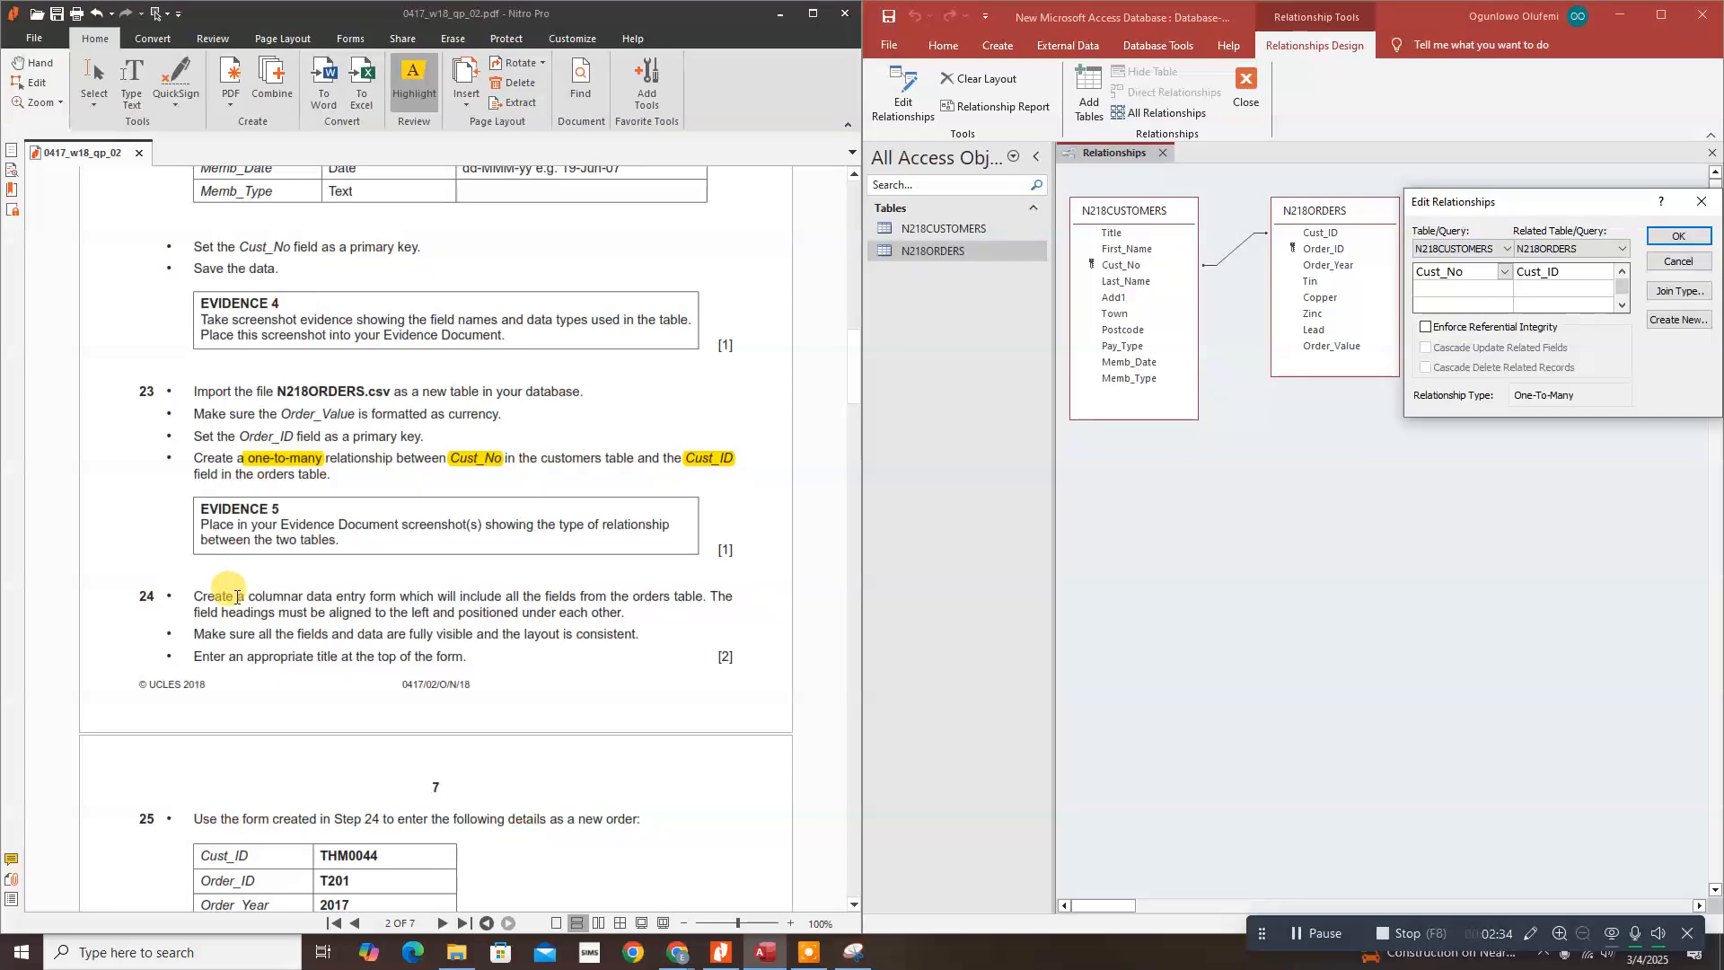
Step: Highlight step 24's columnar, all-fields, left-aligned, fully-visible and title requirements; confirm Edit Relationships with OK
{"action": "left_click_drag", "start_coordinate": [194, 596], "coordinate": [397, 598]}
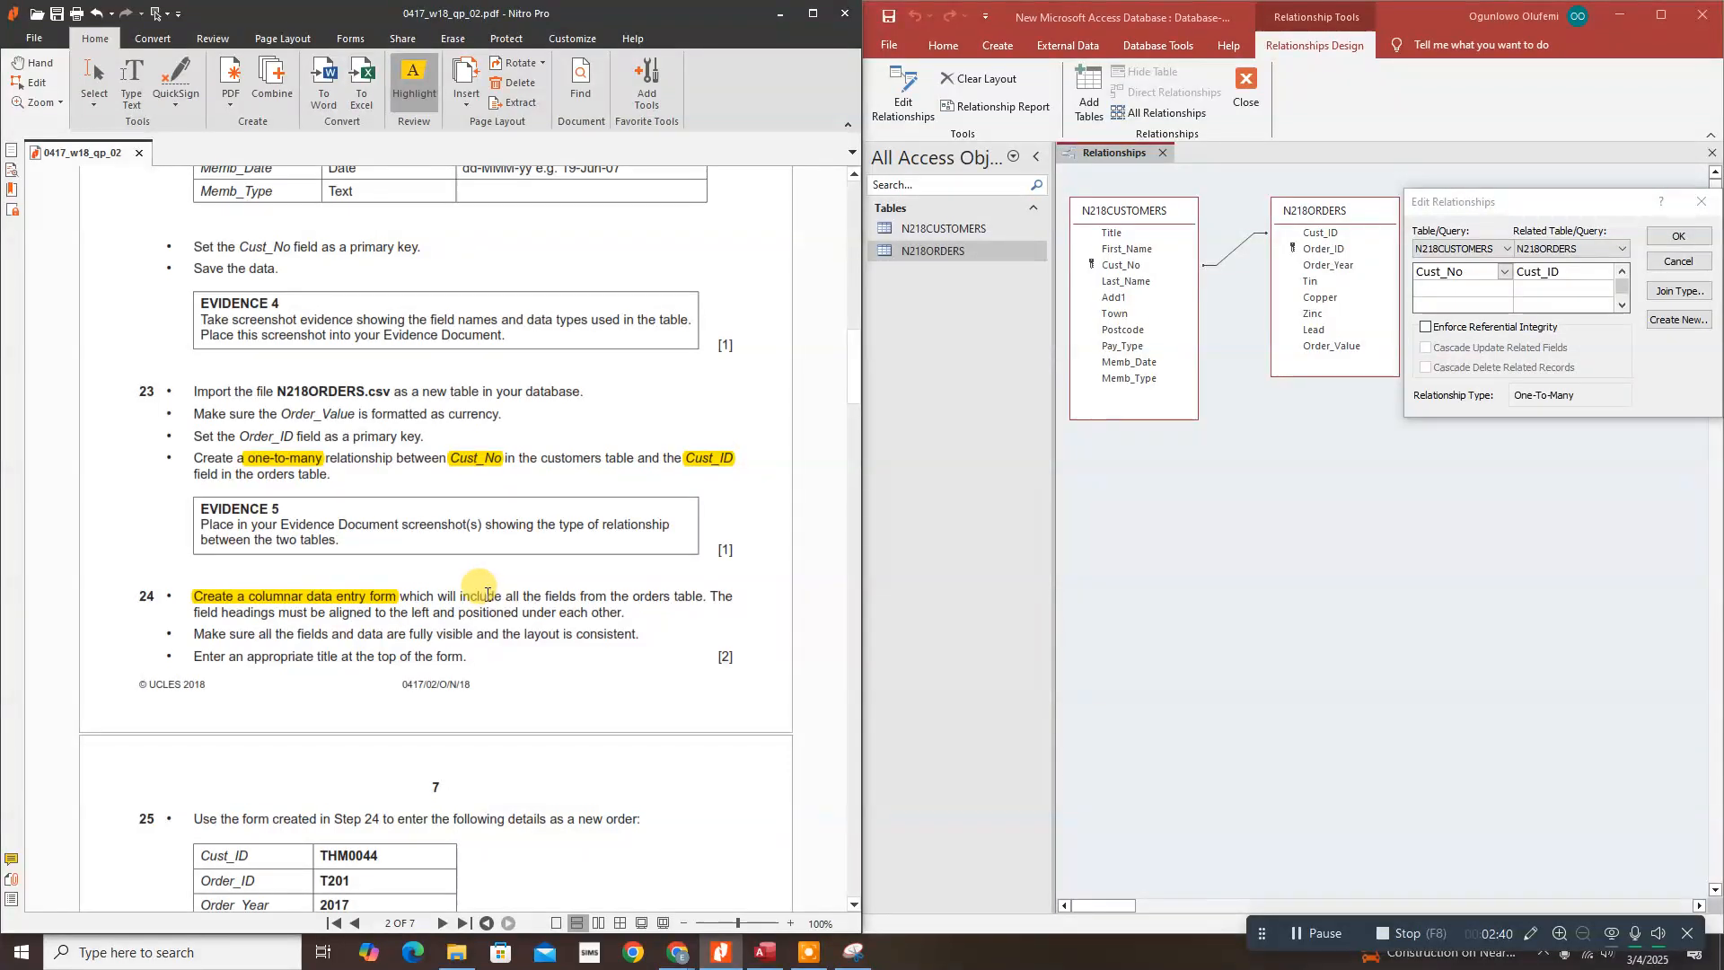
{"action": "left_click_drag", "start_coordinate": [455, 596], "coordinate": [704, 596]}
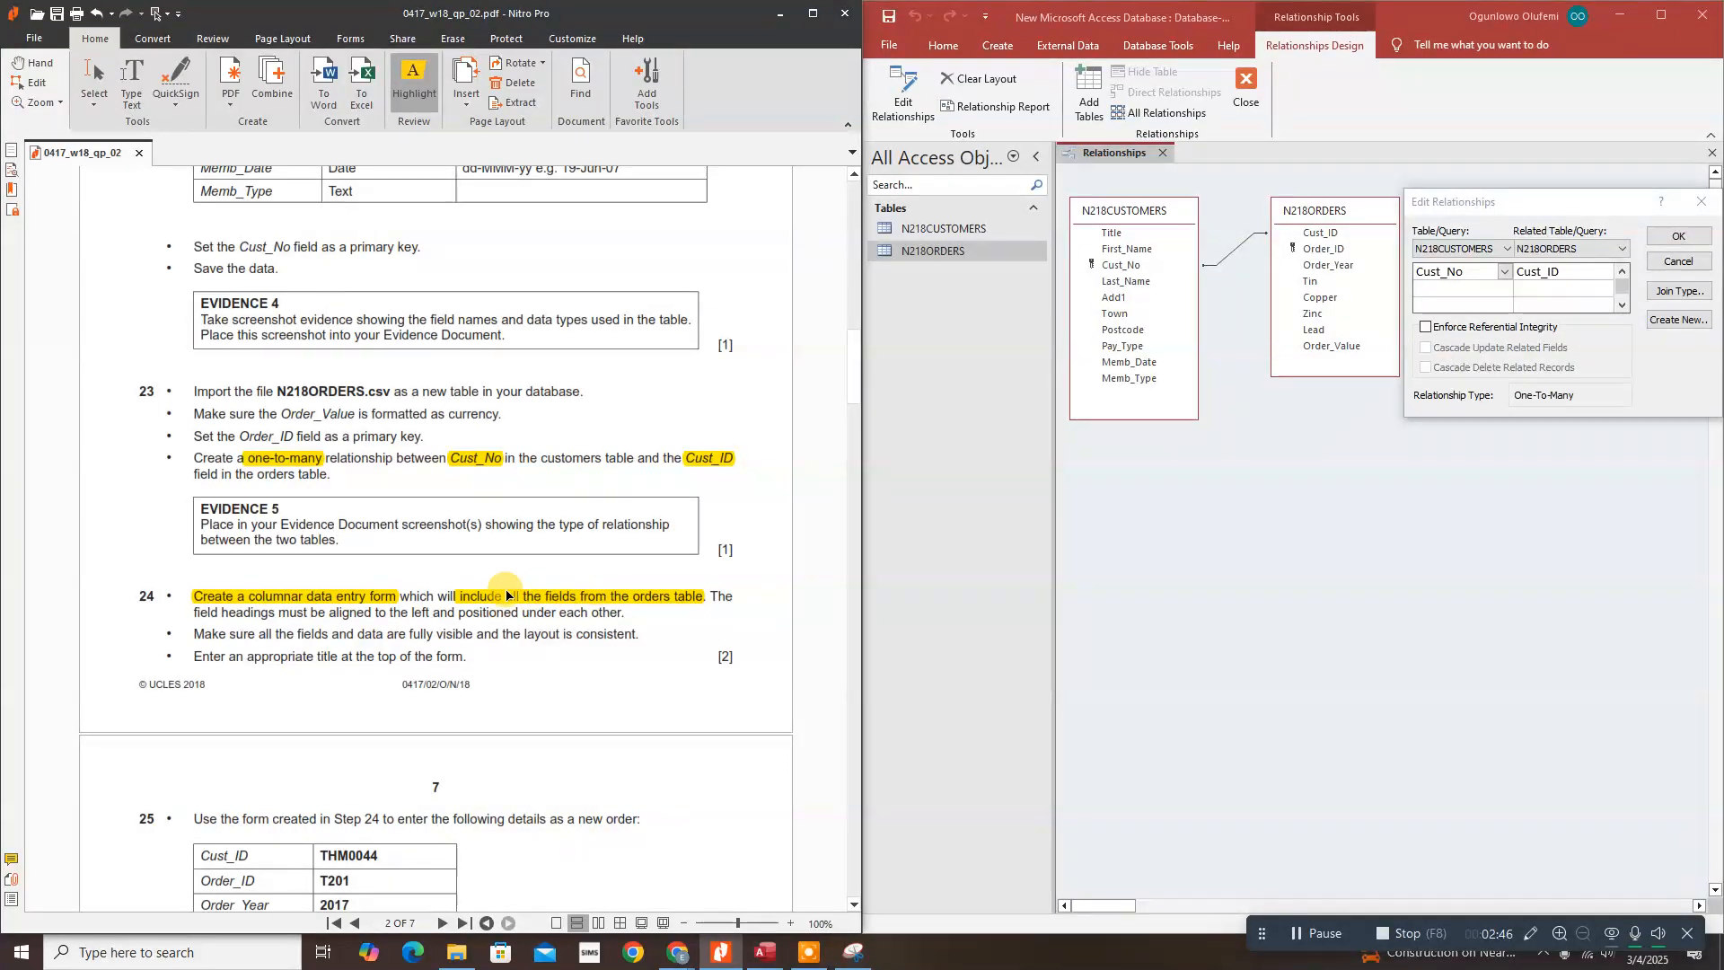
{"action": "left_click_drag", "start_coordinate": [197, 617], "coordinate": [622, 613]}
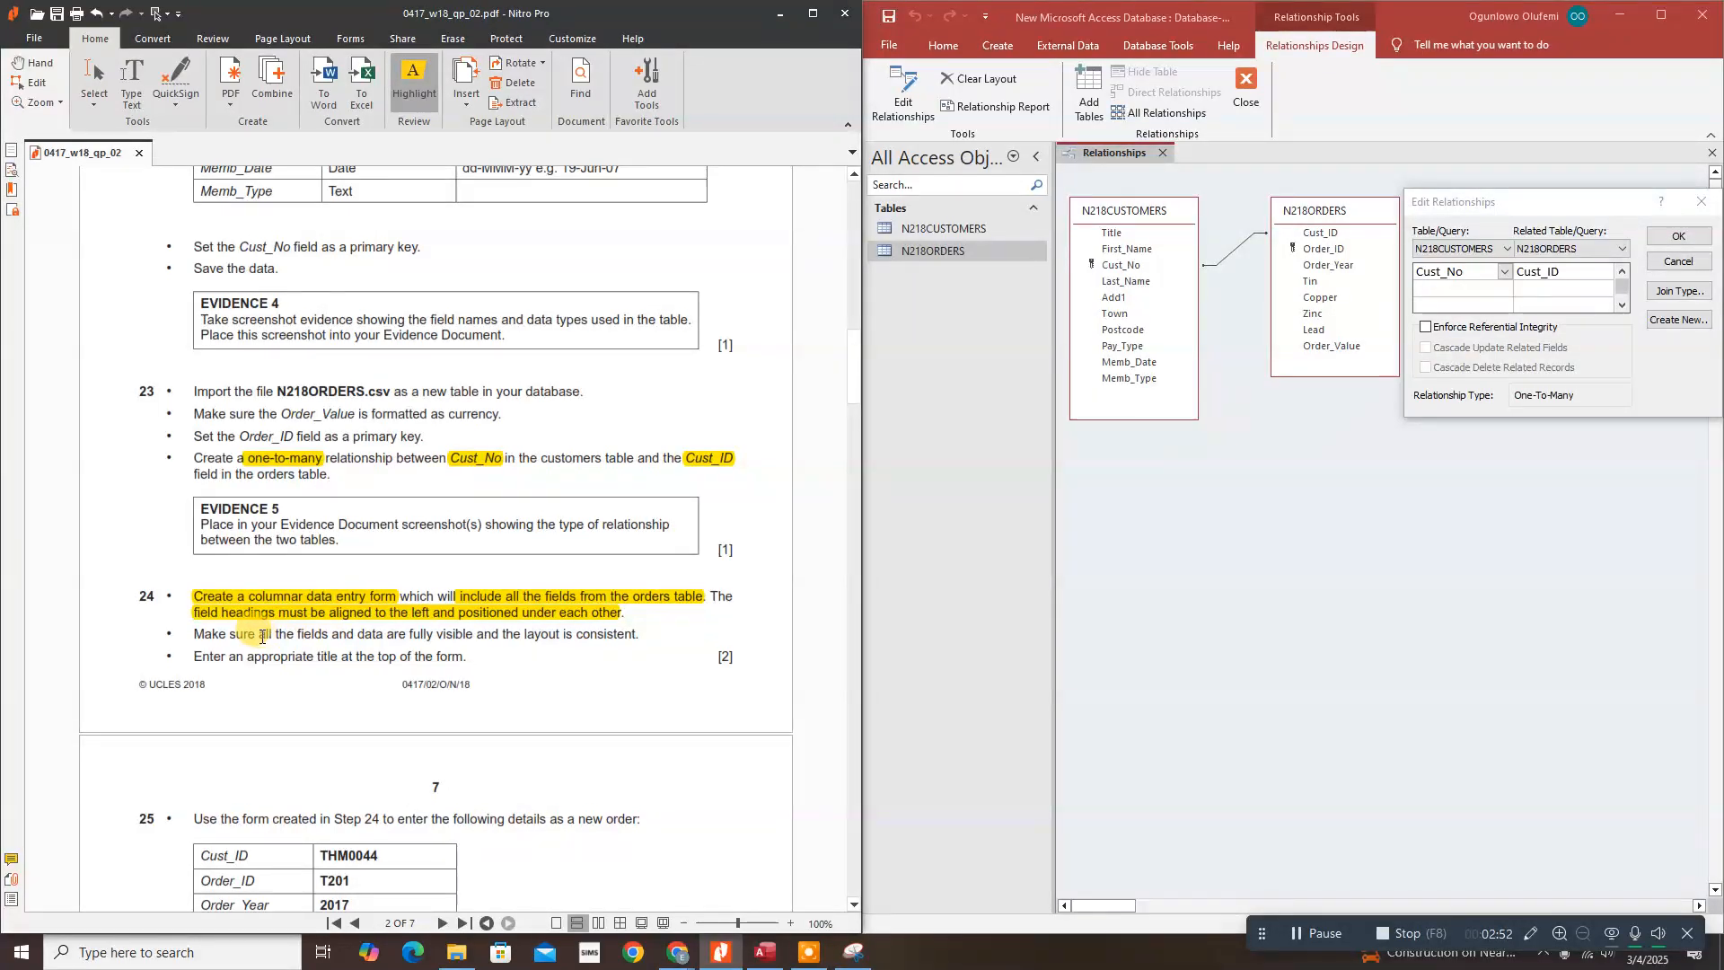
{"action": "left_click_drag", "start_coordinate": [258, 636], "coordinate": [638, 635]}
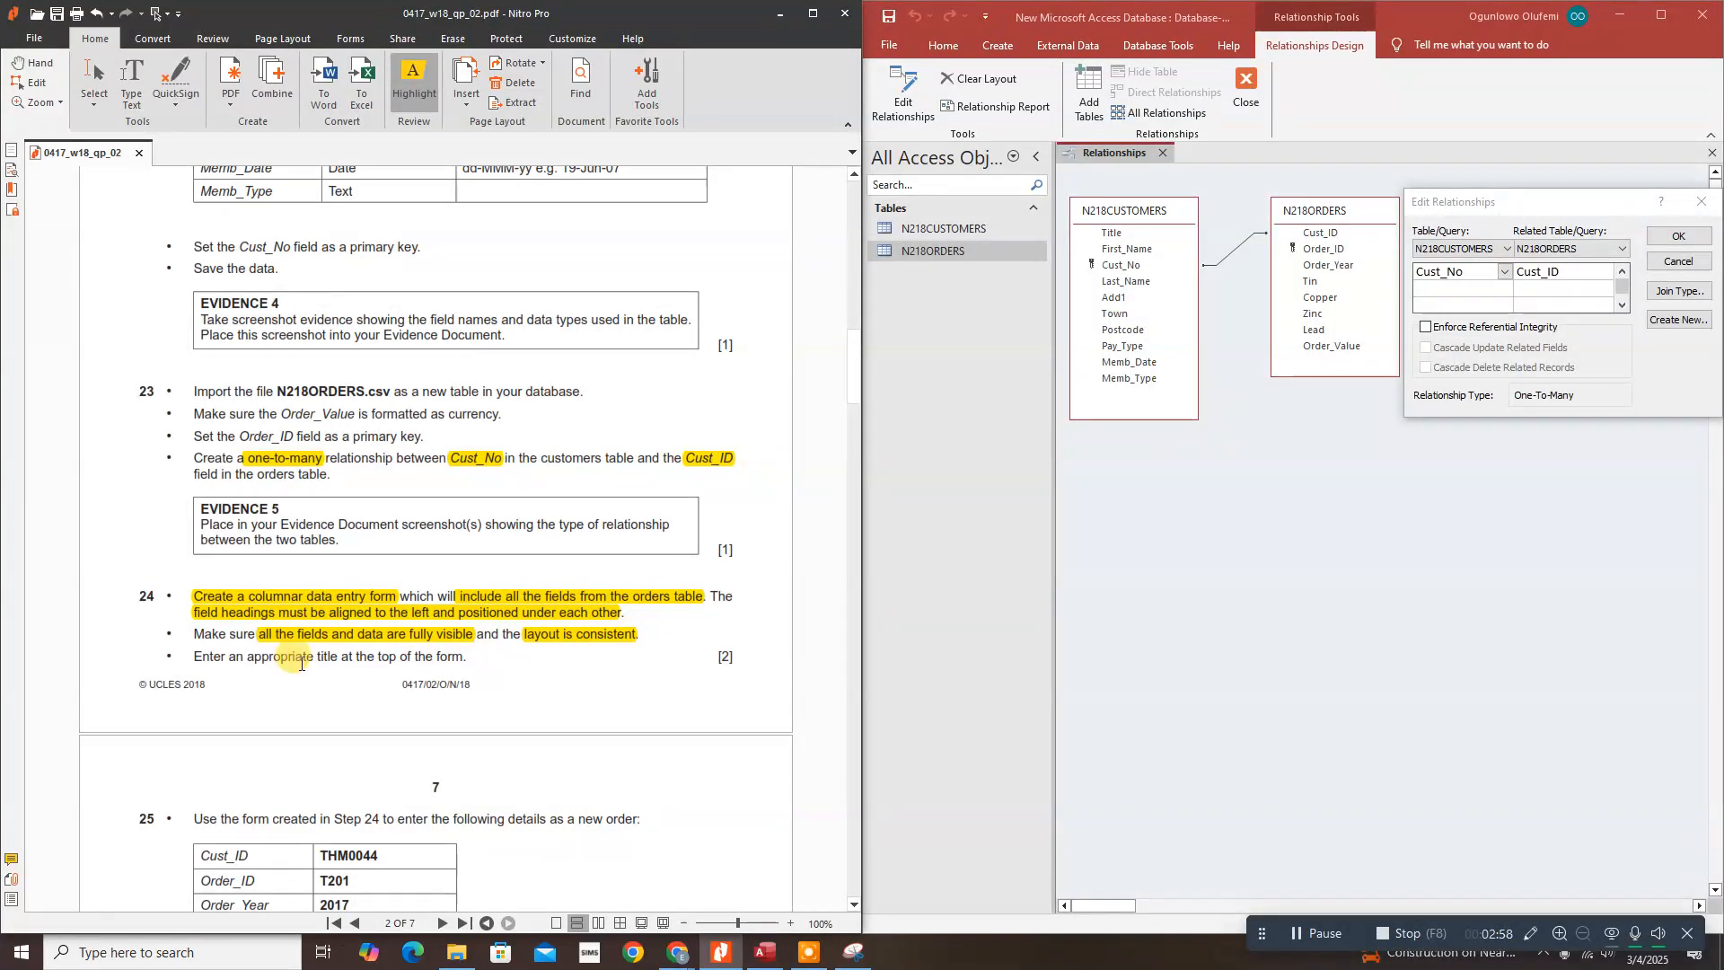
{"action": "left_click_drag", "start_coordinate": [244, 656], "coordinate": [465, 659]}
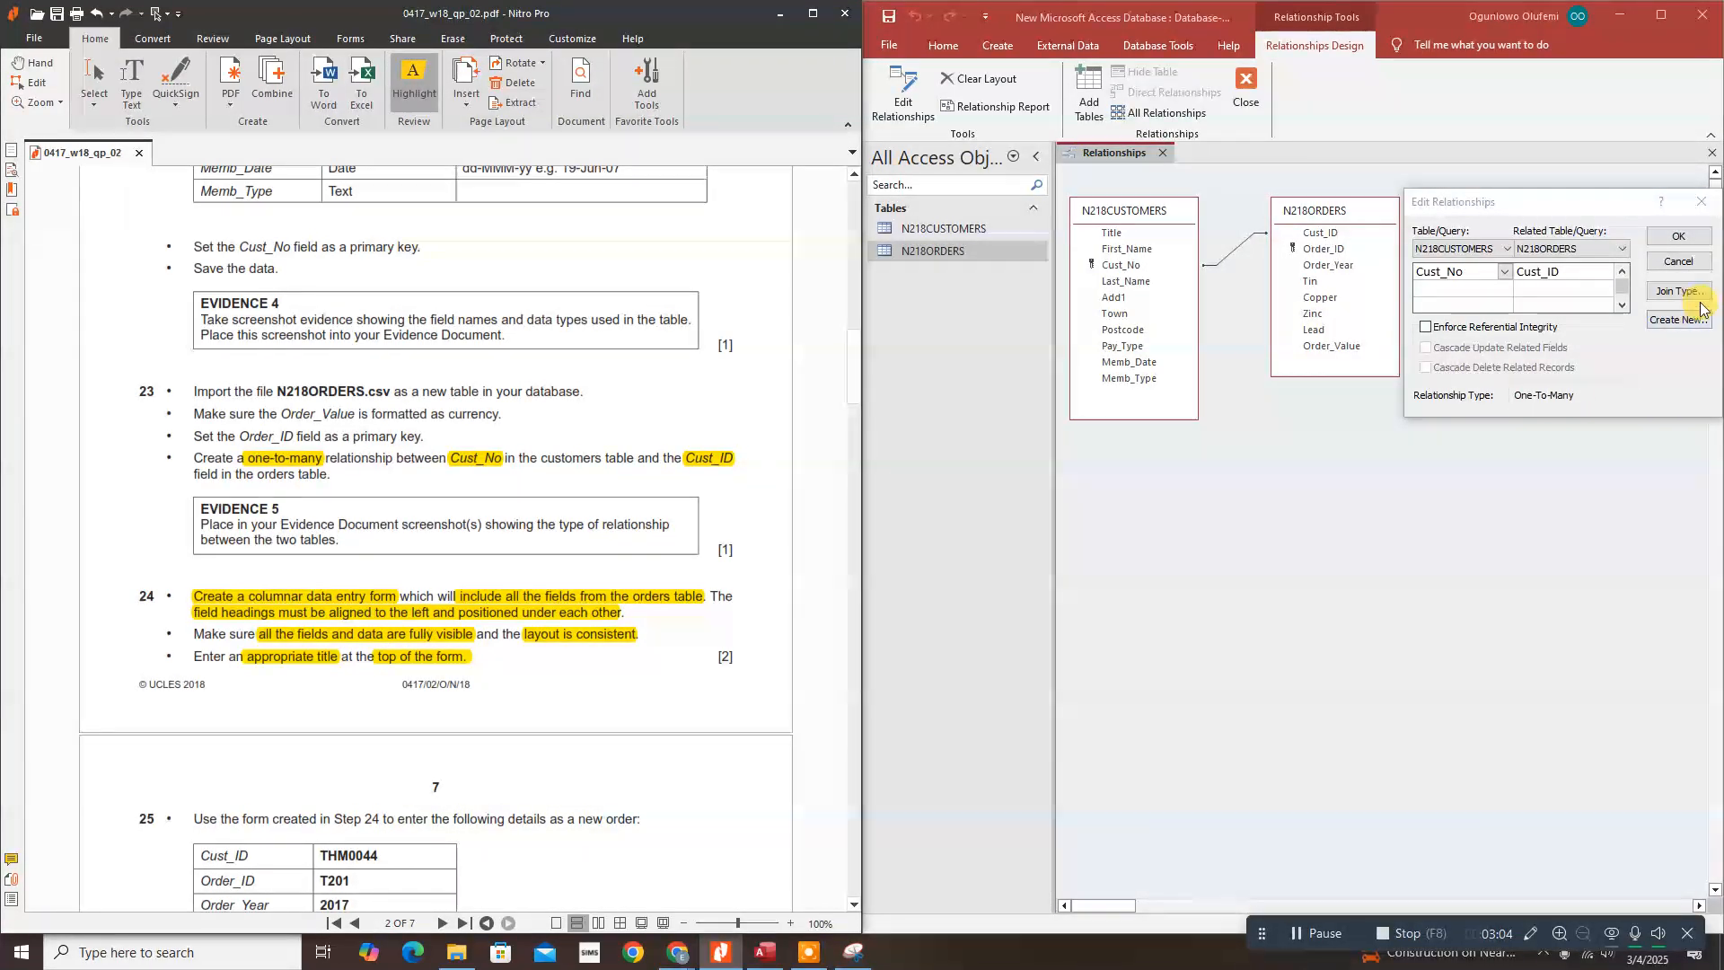
{"action": "left_click", "coordinate": [1698, 238]}
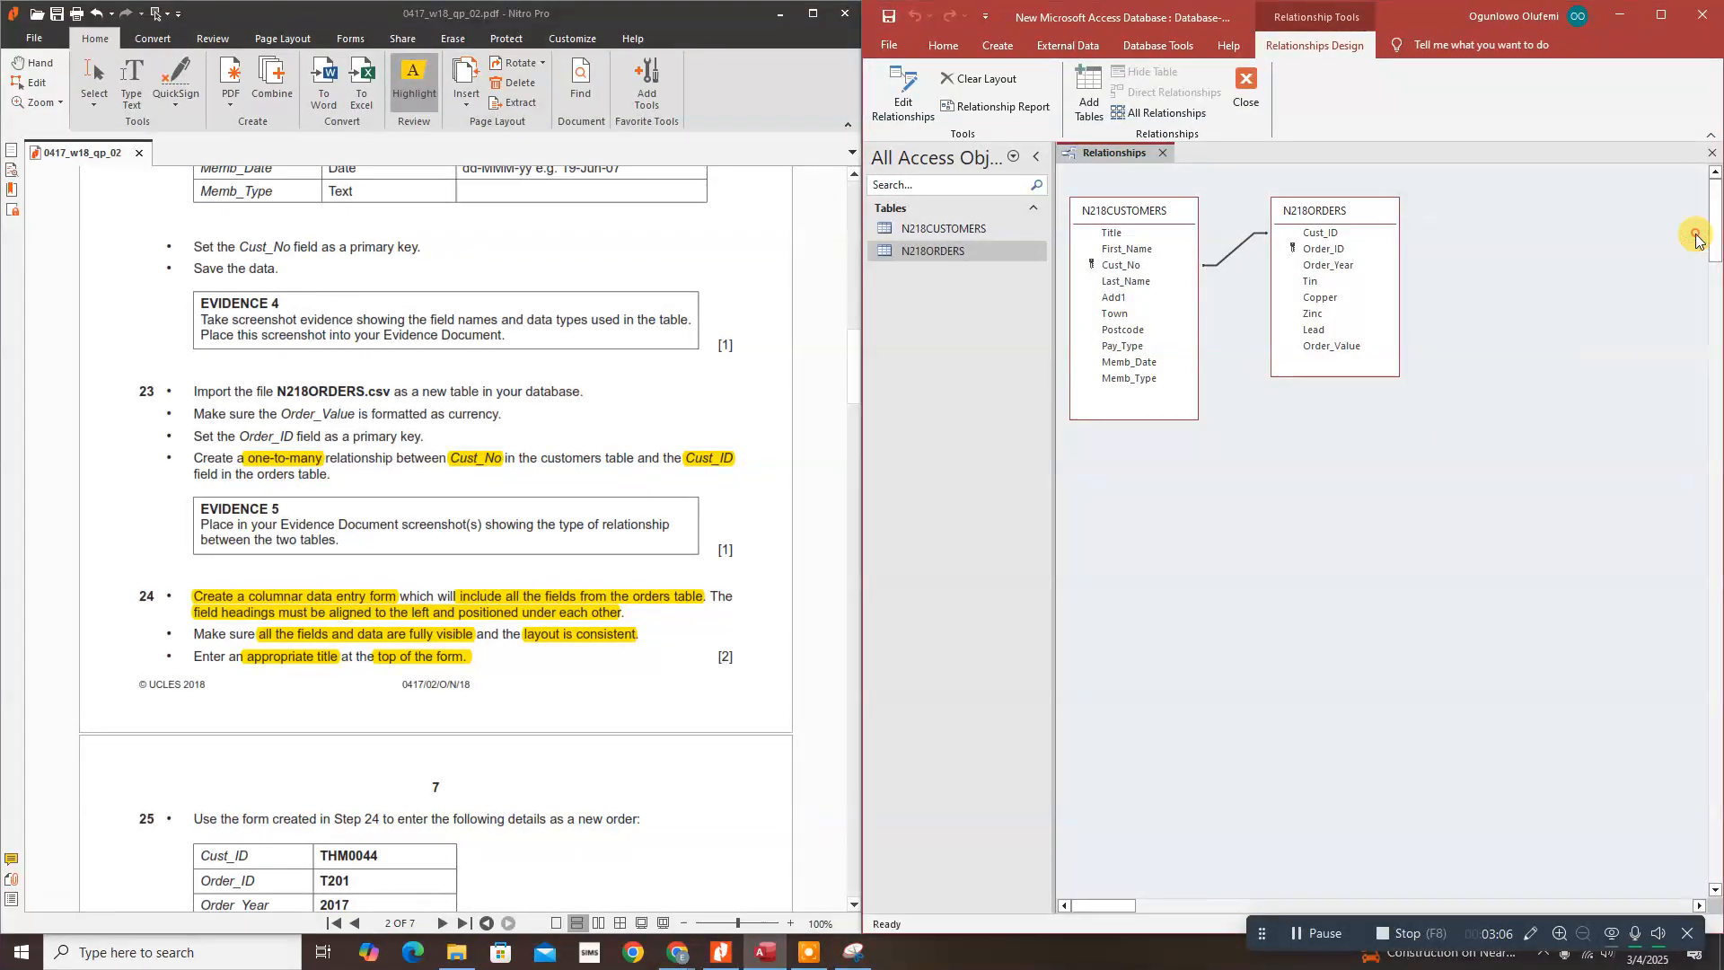
Step: Save the relationships layout and start the Form Wizard with N218ORDERS as the source table
{"action": "left_click", "coordinate": [1162, 153]}
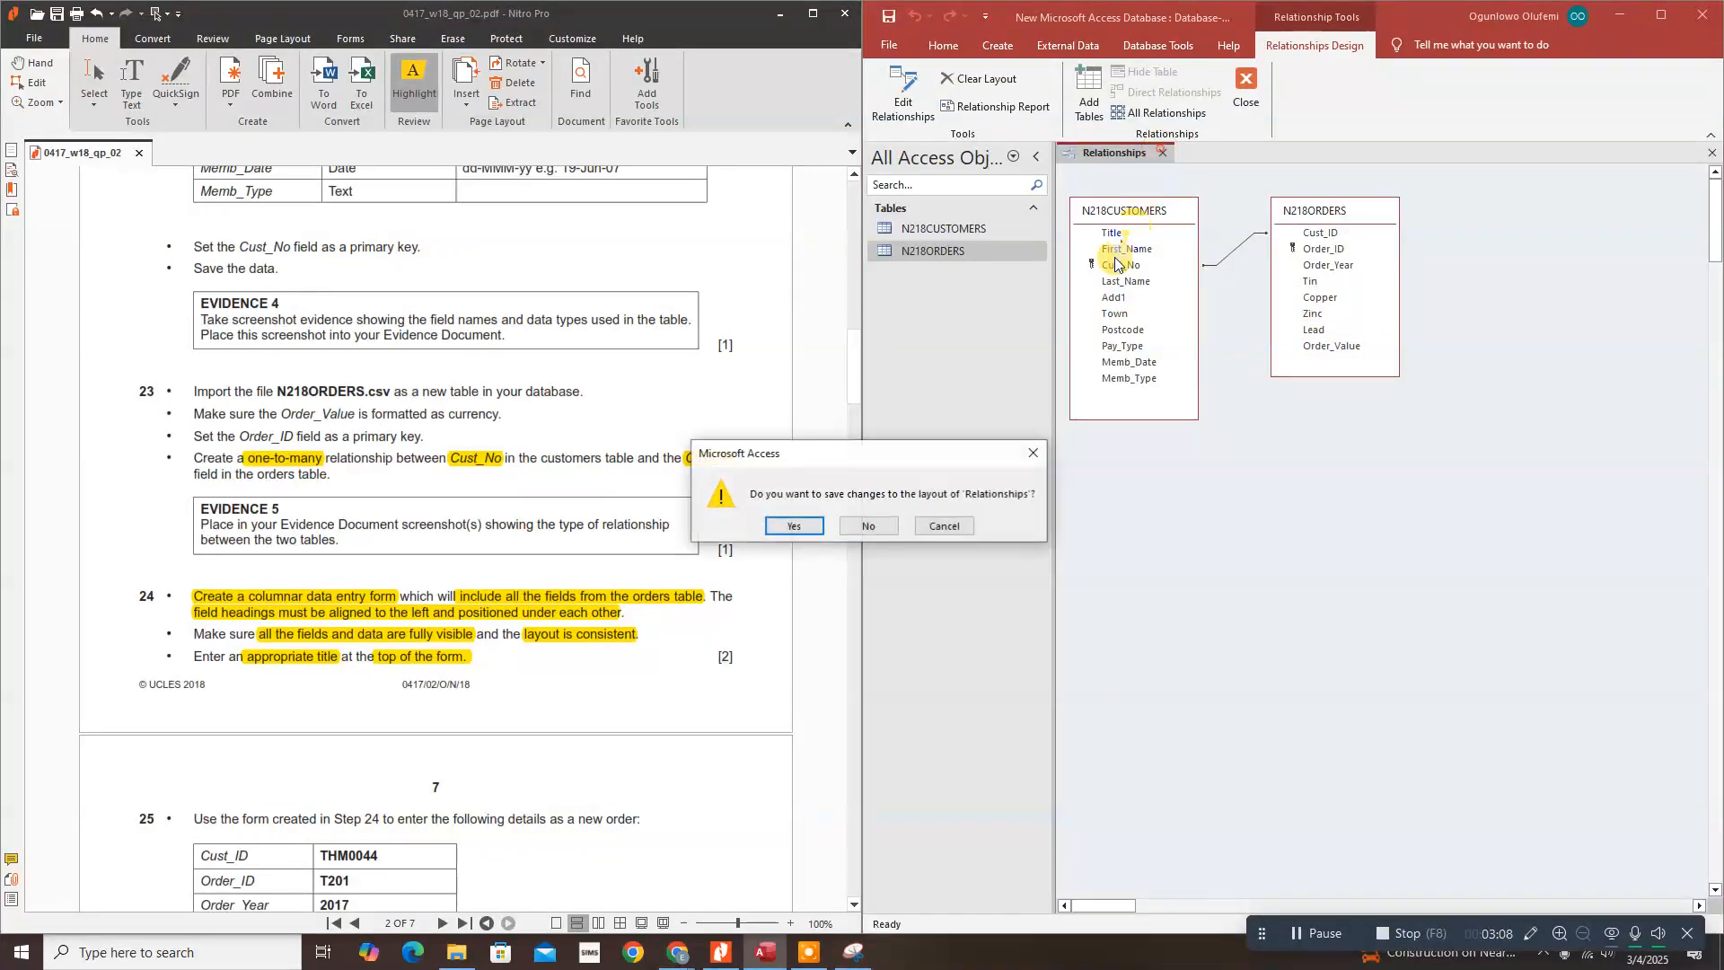
{"action": "left_click", "coordinate": [792, 527]}
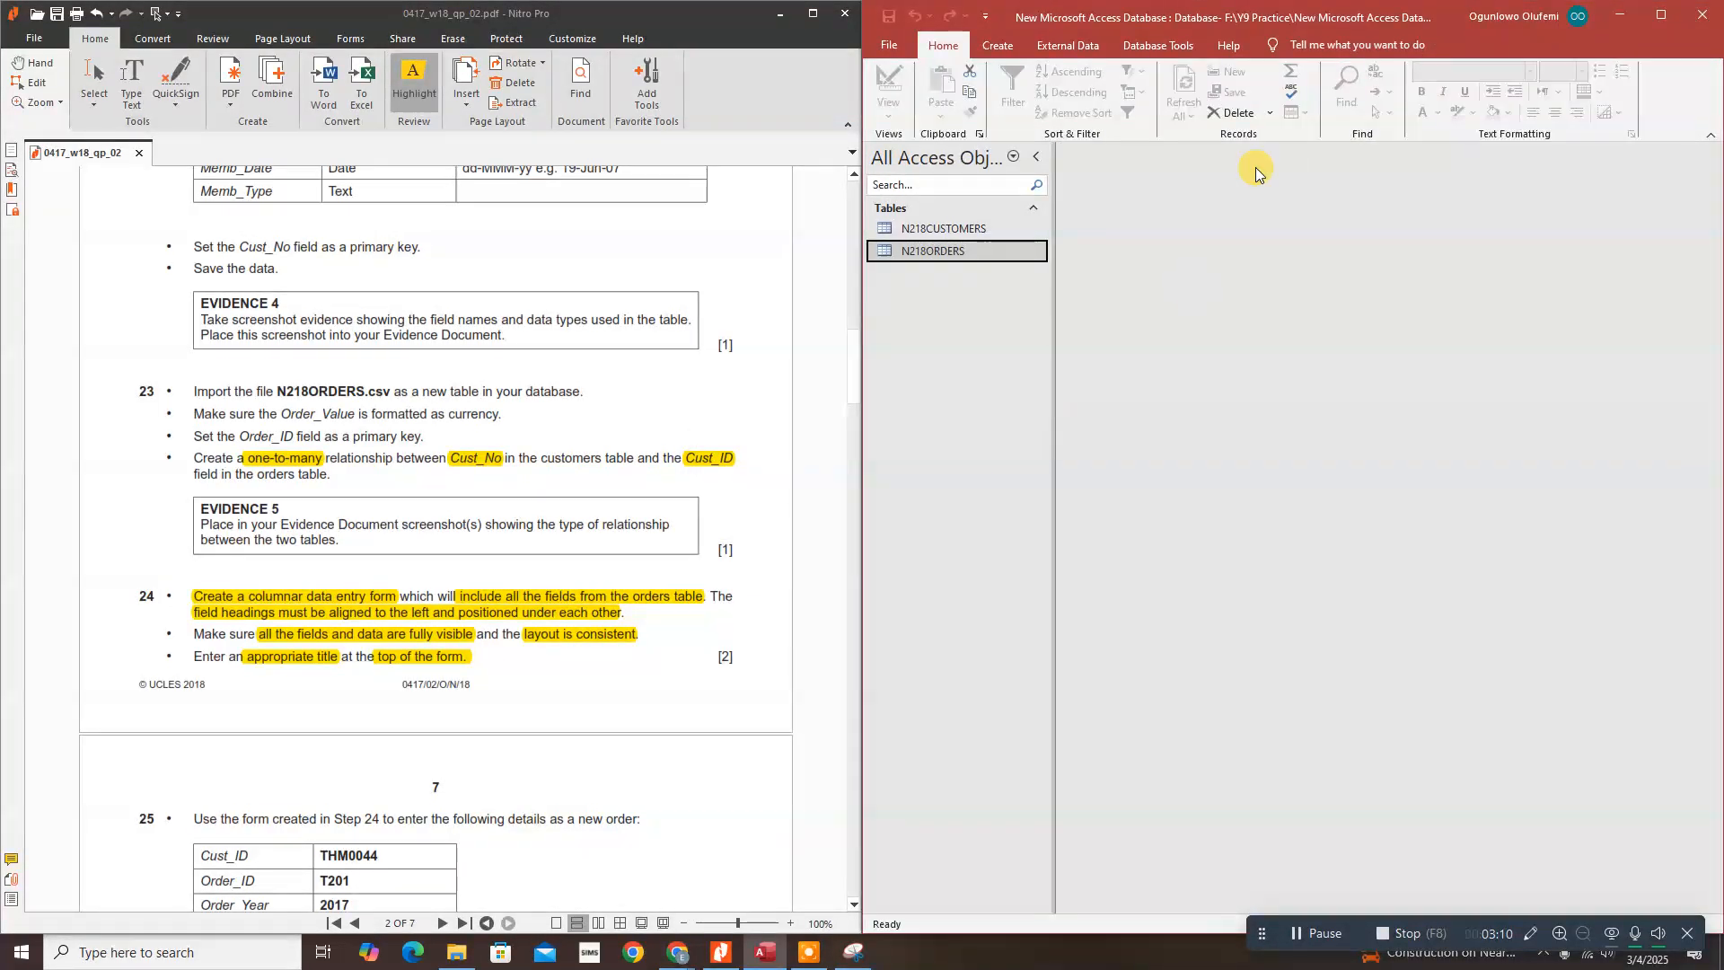
{"action": "left_click", "coordinate": [999, 46]}
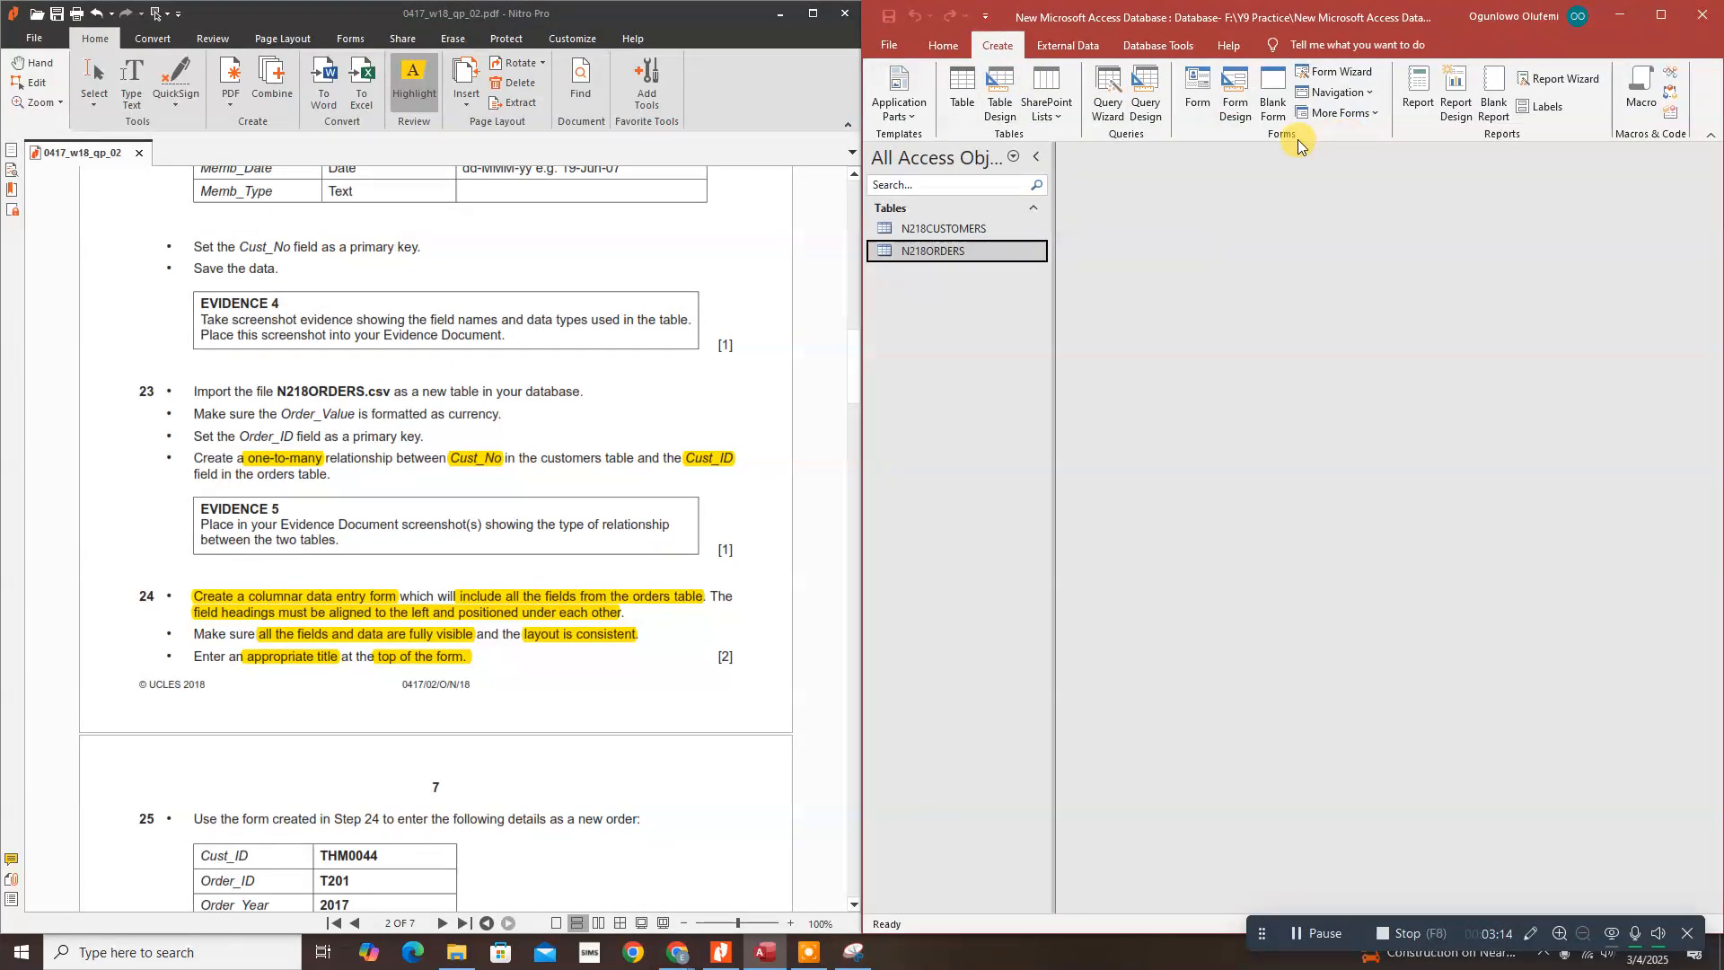
{"action": "left_click", "coordinate": [1335, 72]}
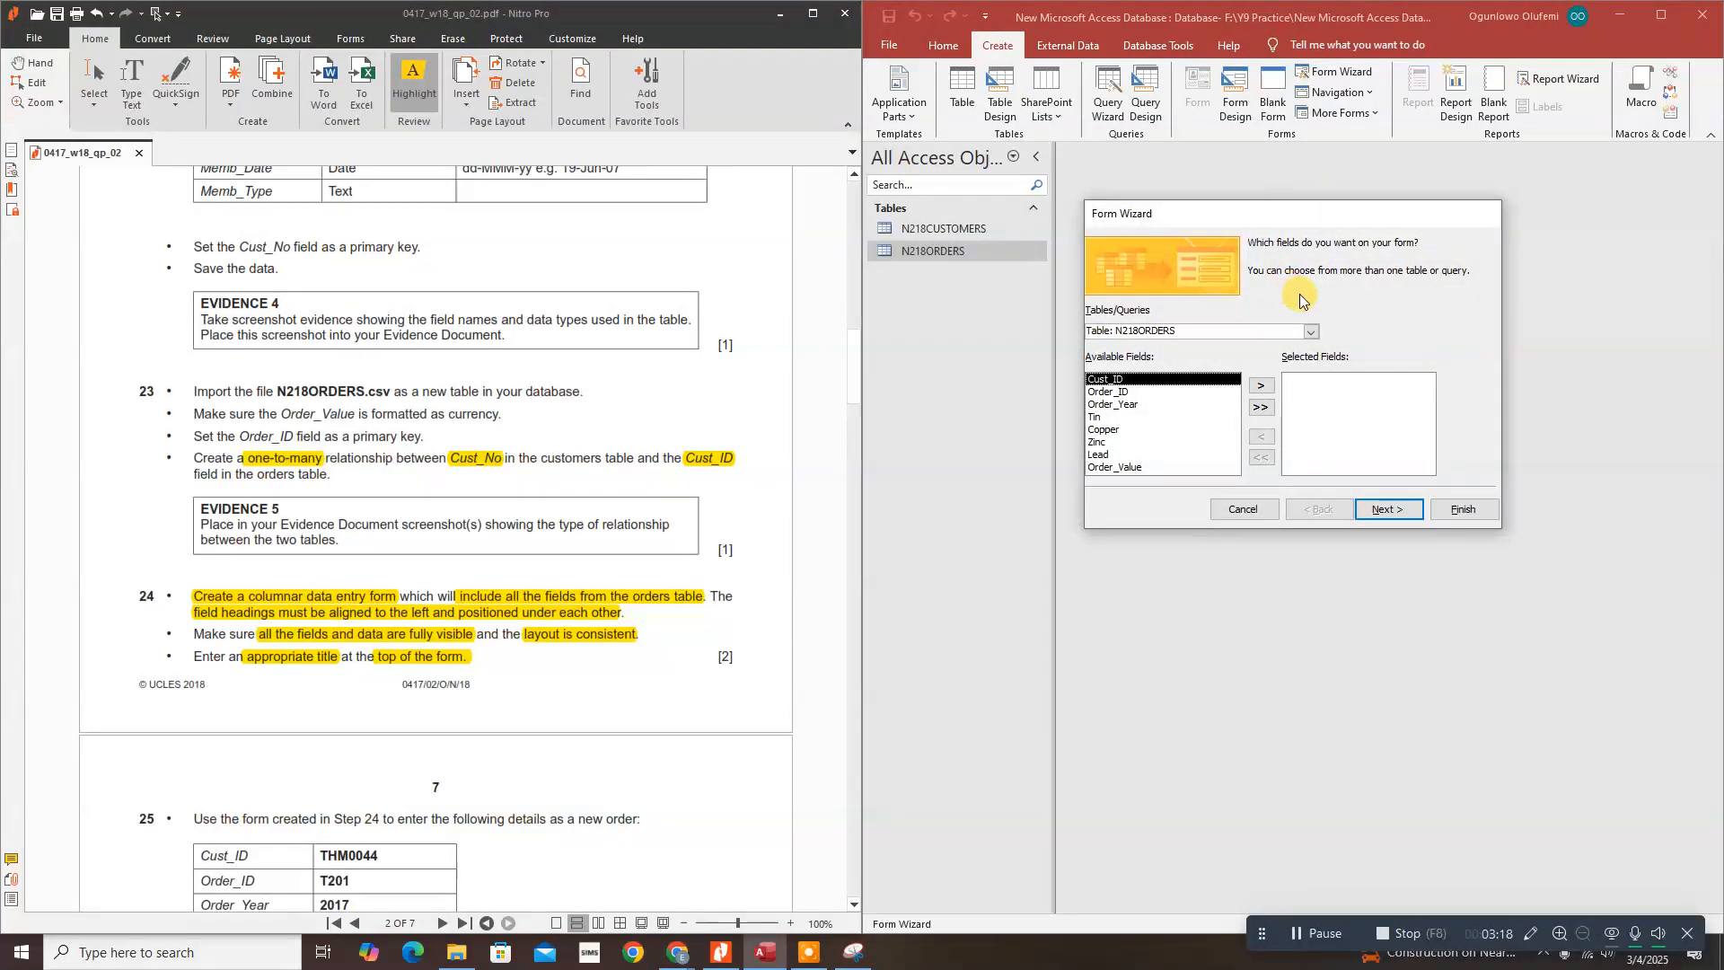
{"action": "left_click", "coordinate": [1311, 332]}
{"action": "left_click", "coordinate": [1175, 358]}
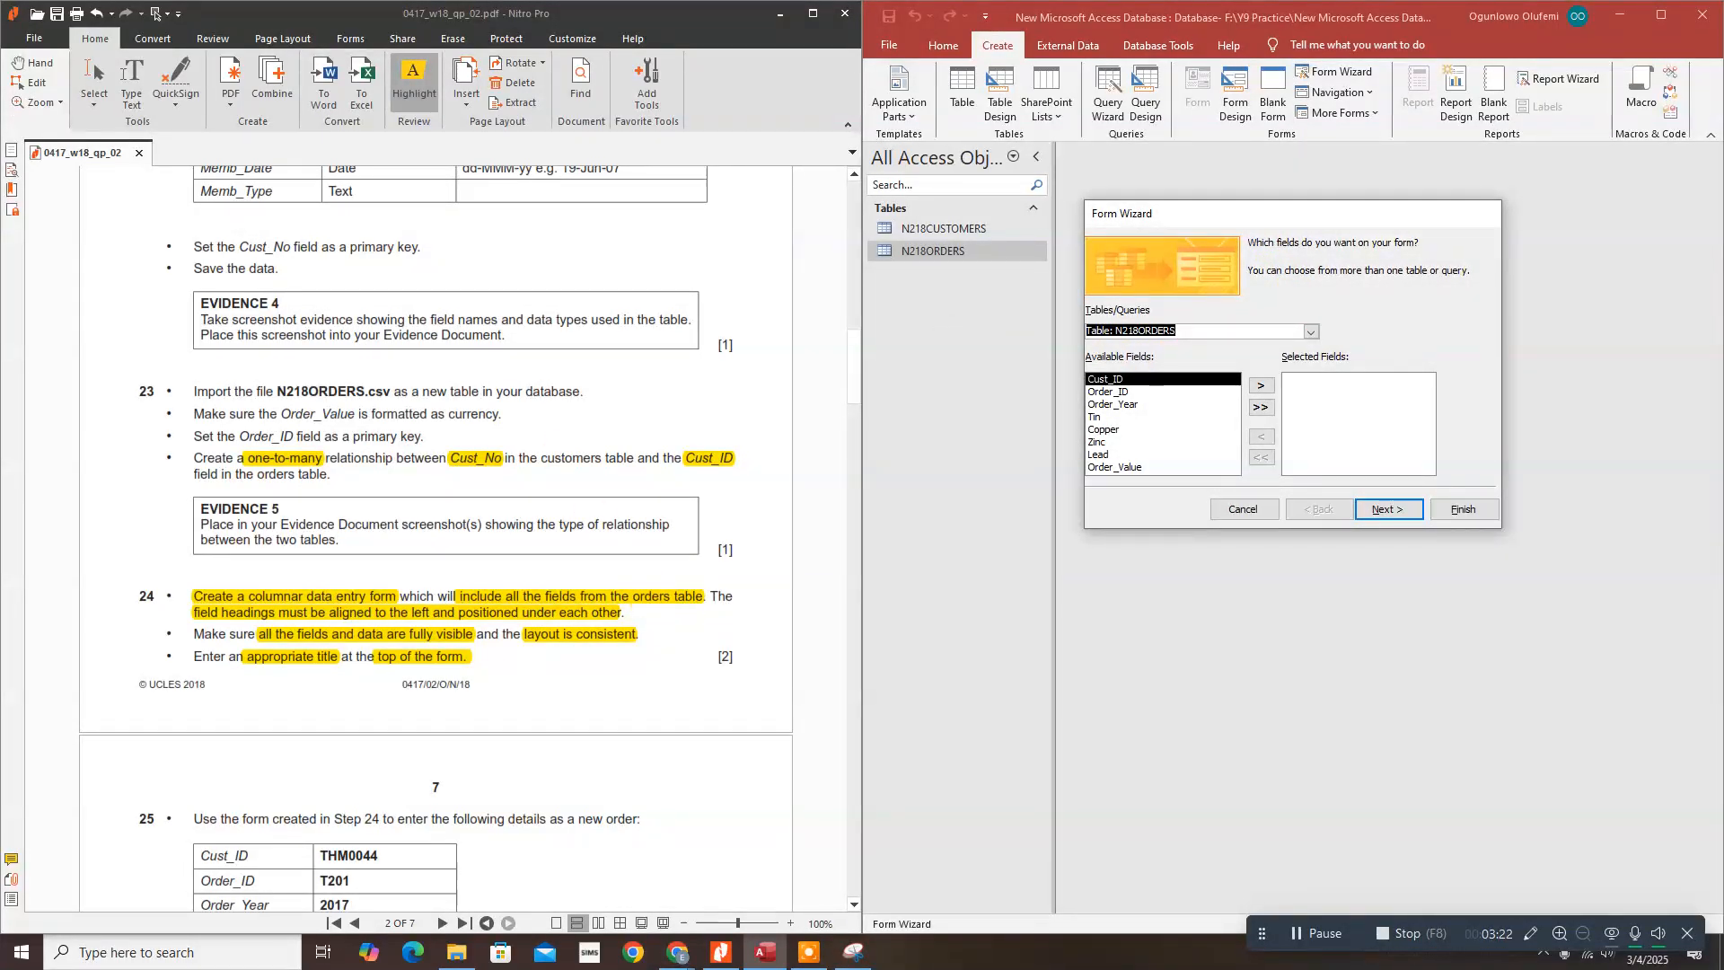
Step: Build a columnar form with all N218ORDERS fields, titled ORDERS FORM, opened in Design View
{"action": "left_click", "coordinate": [1259, 411]}
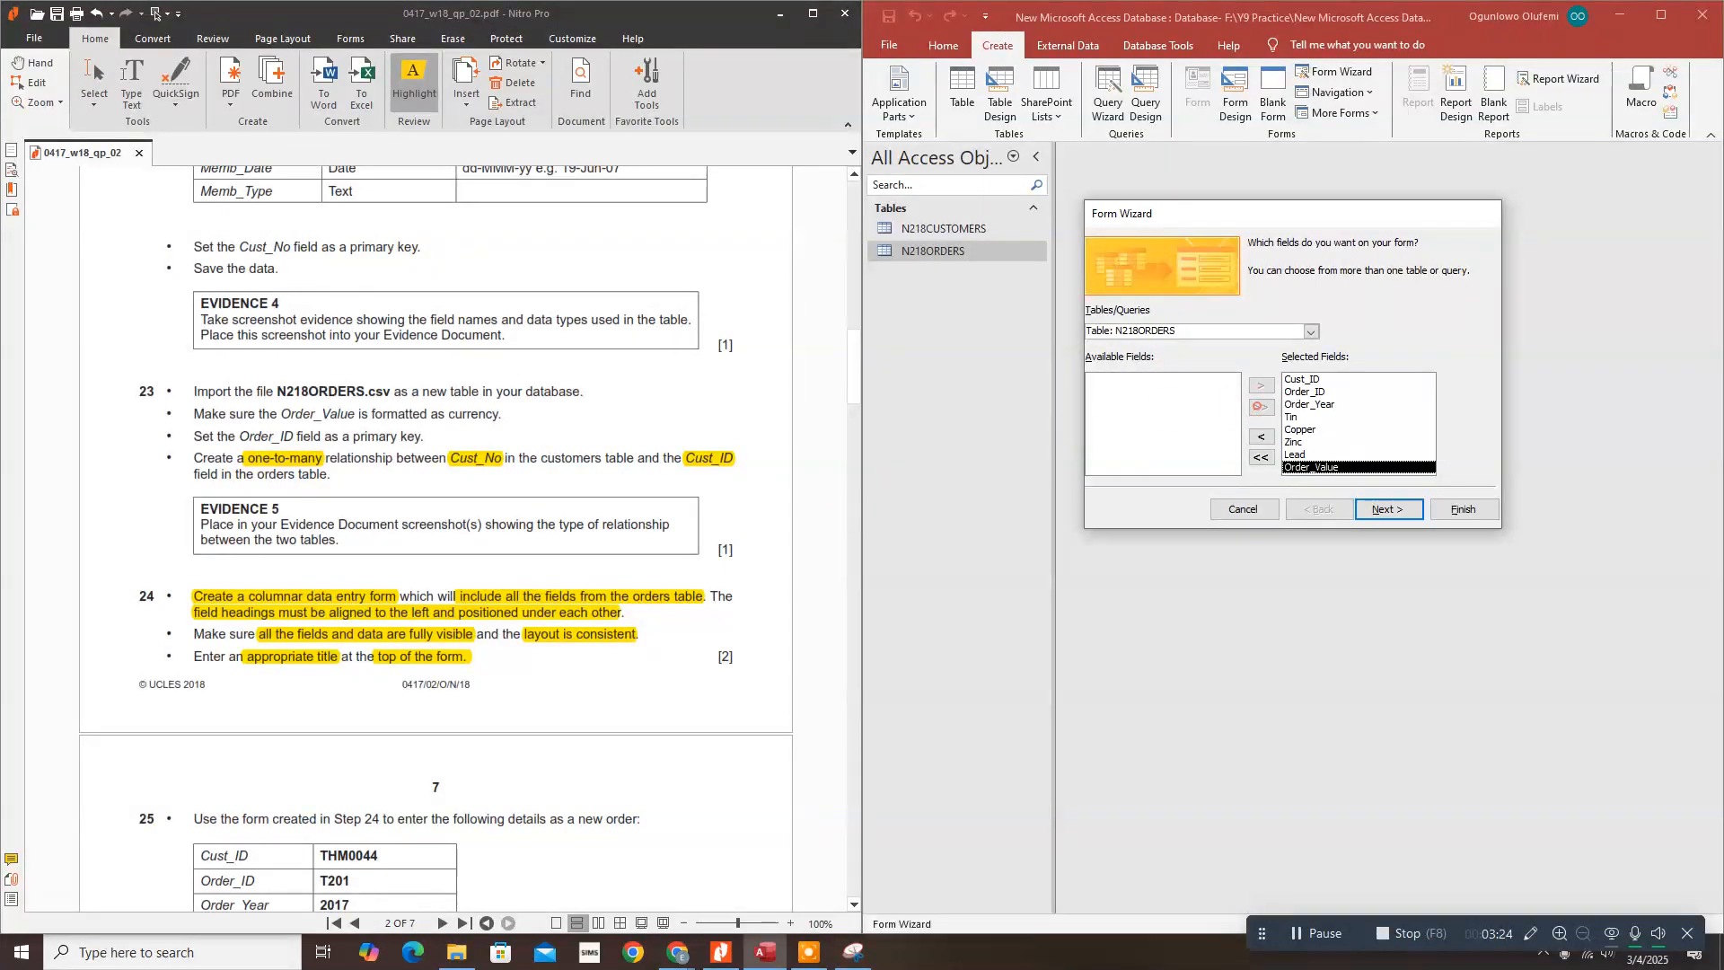
{"action": "left_click", "coordinate": [1384, 510]}
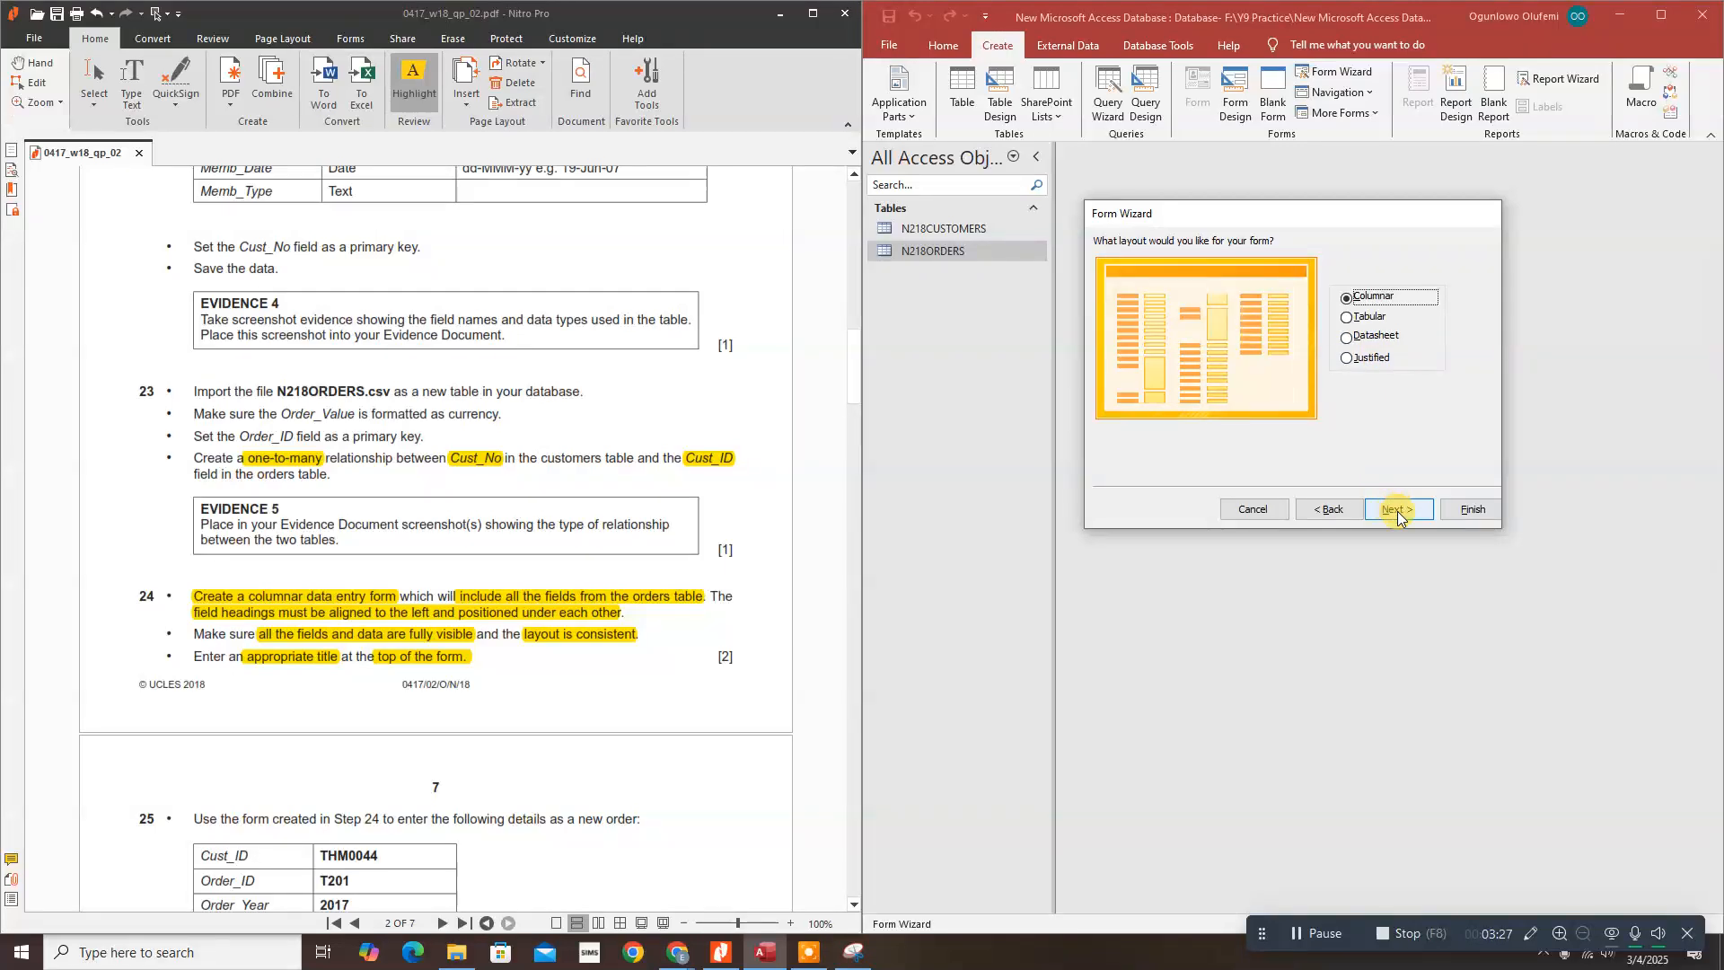
{"action": "left_click", "coordinate": [1397, 510]}
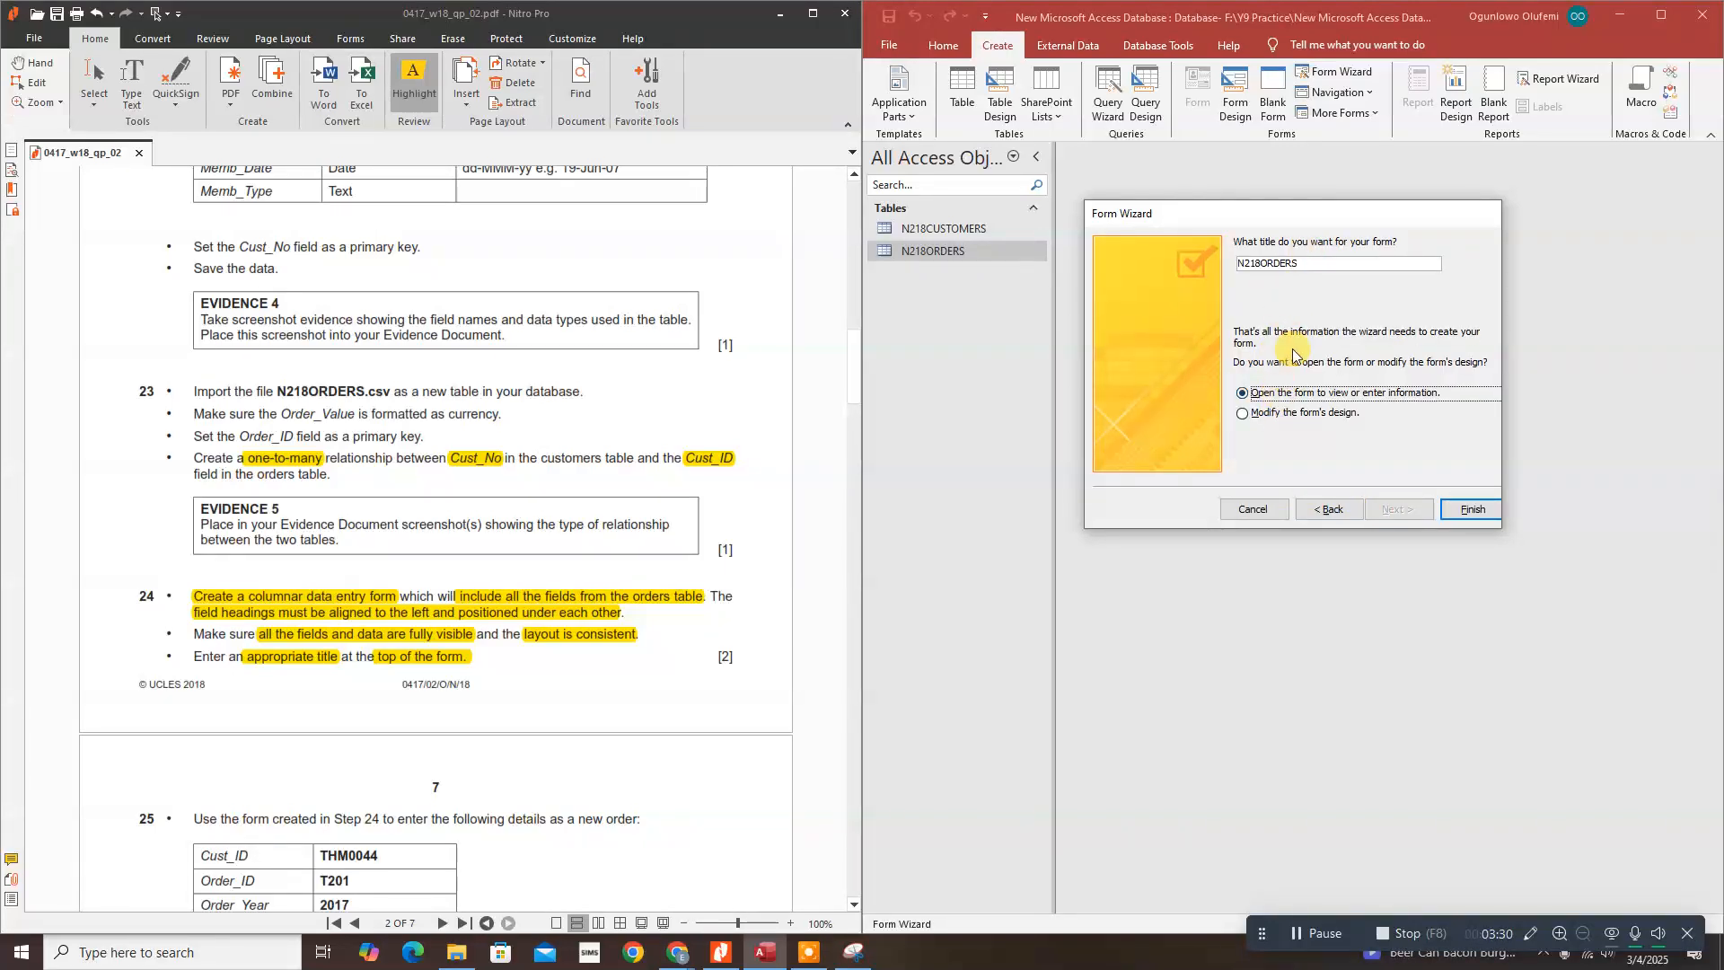
{"action": "left_click", "coordinate": [1270, 262]}
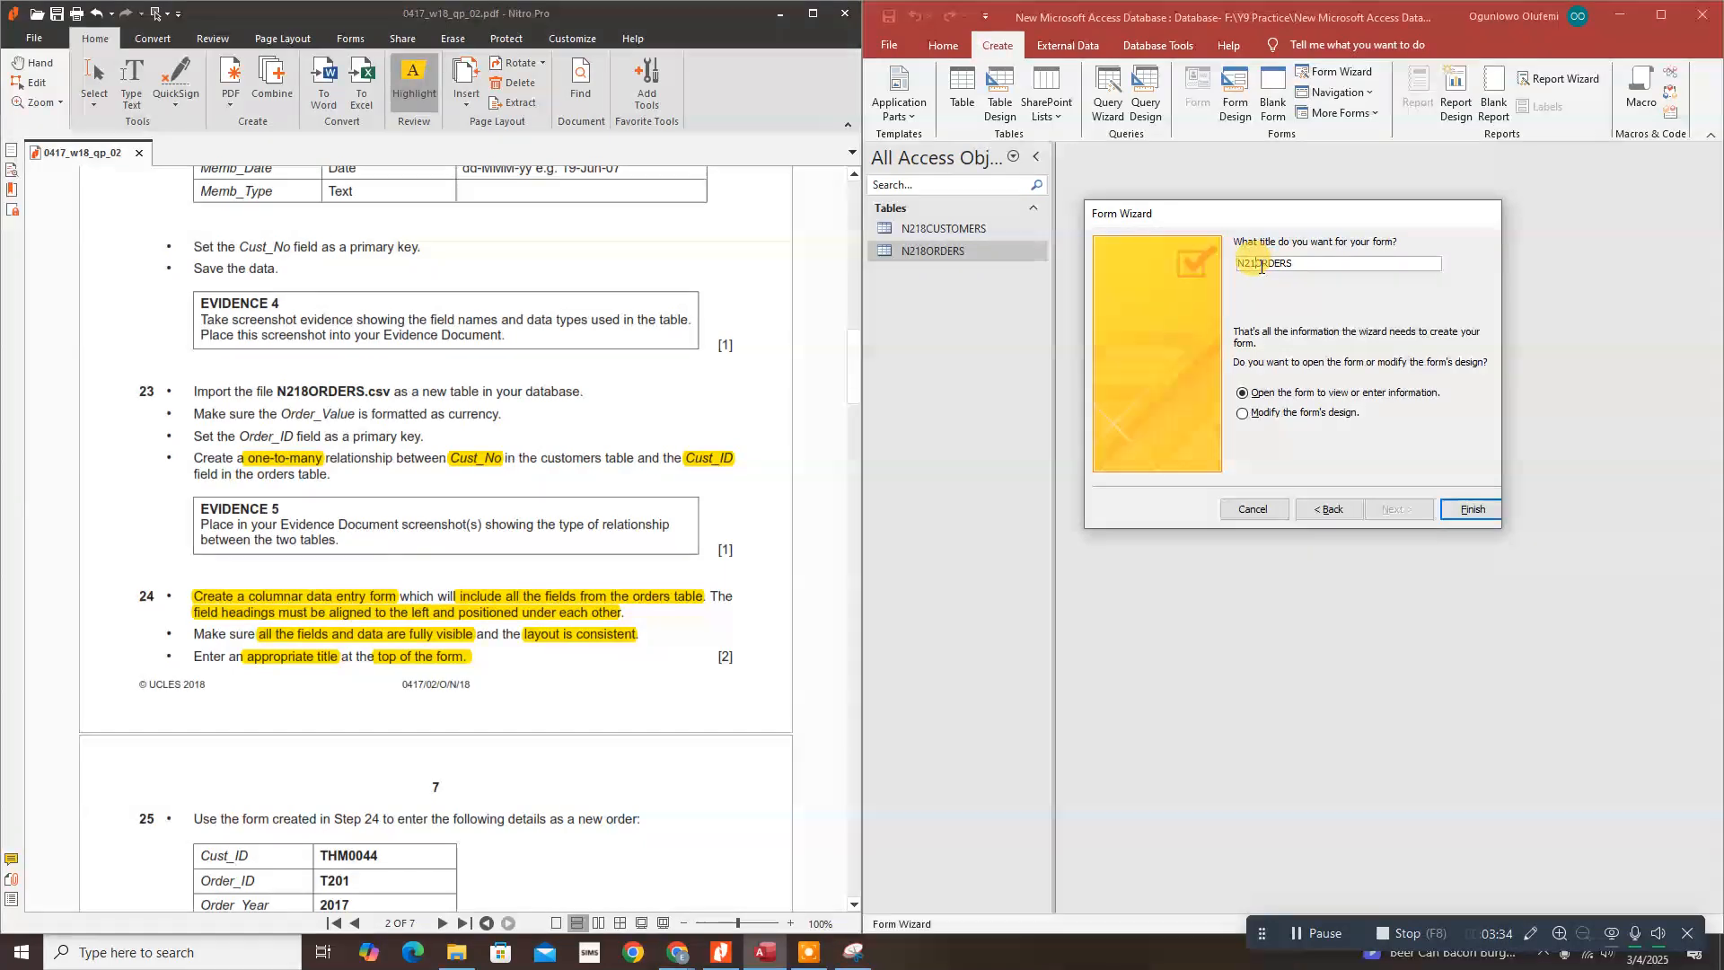
{"action": "left_click", "coordinate": [1285, 262]}
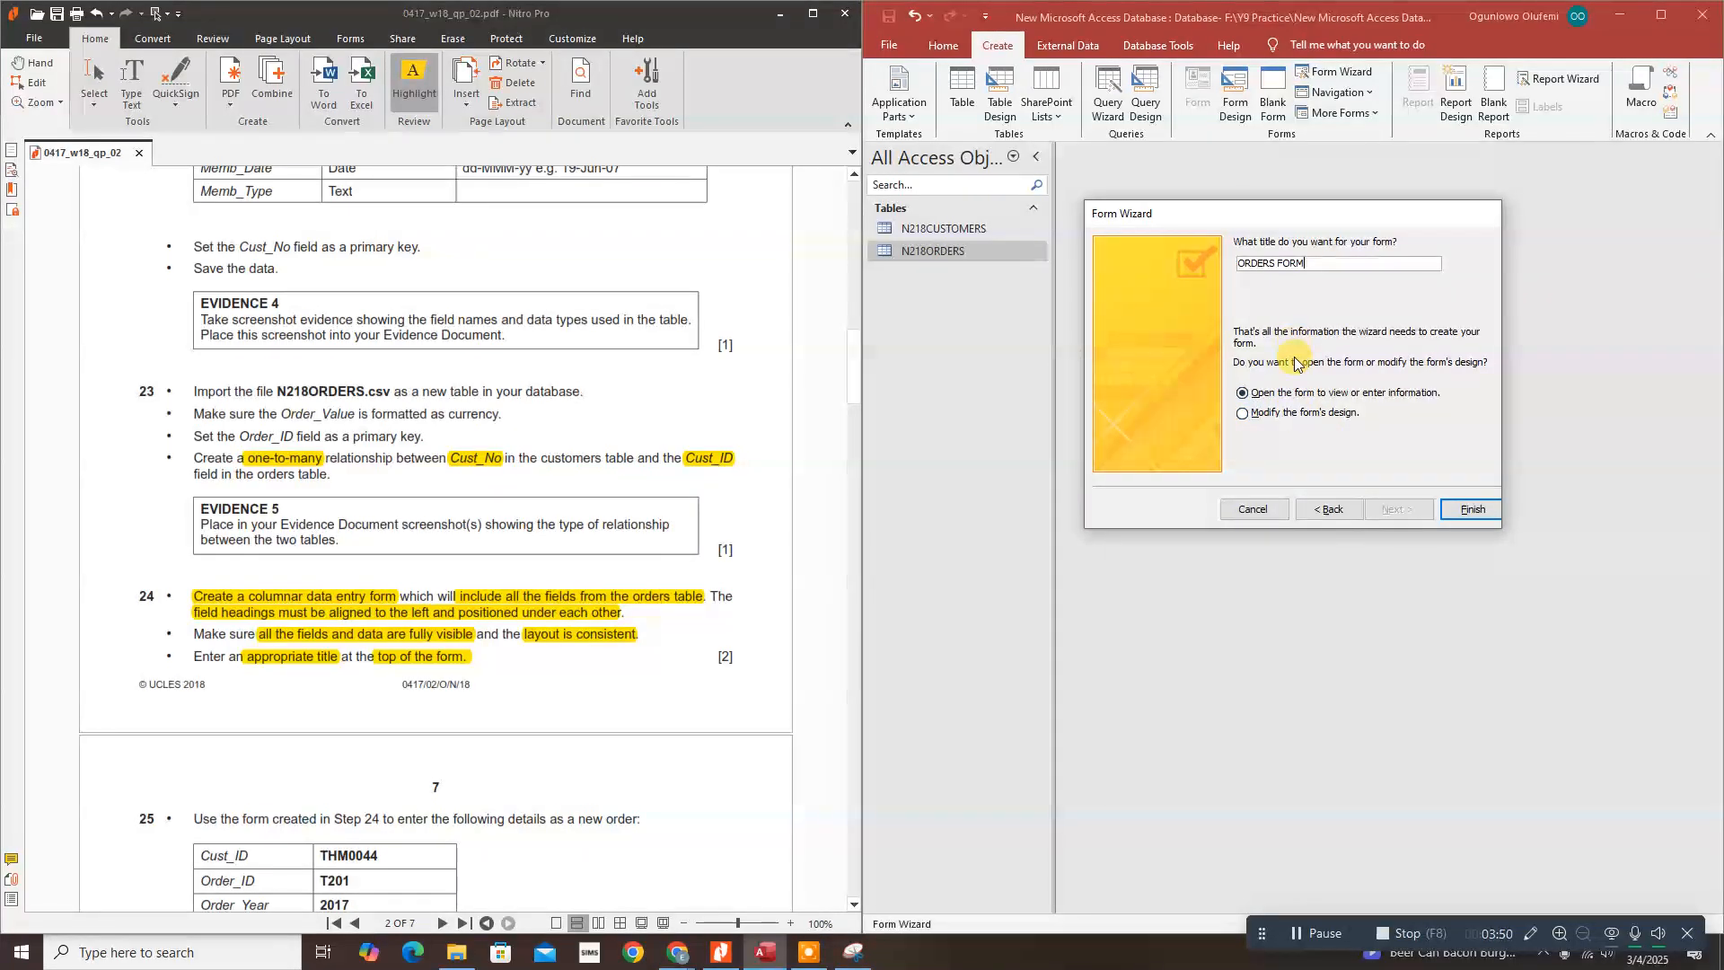
{"action": "left_click", "coordinate": [1283, 414]}
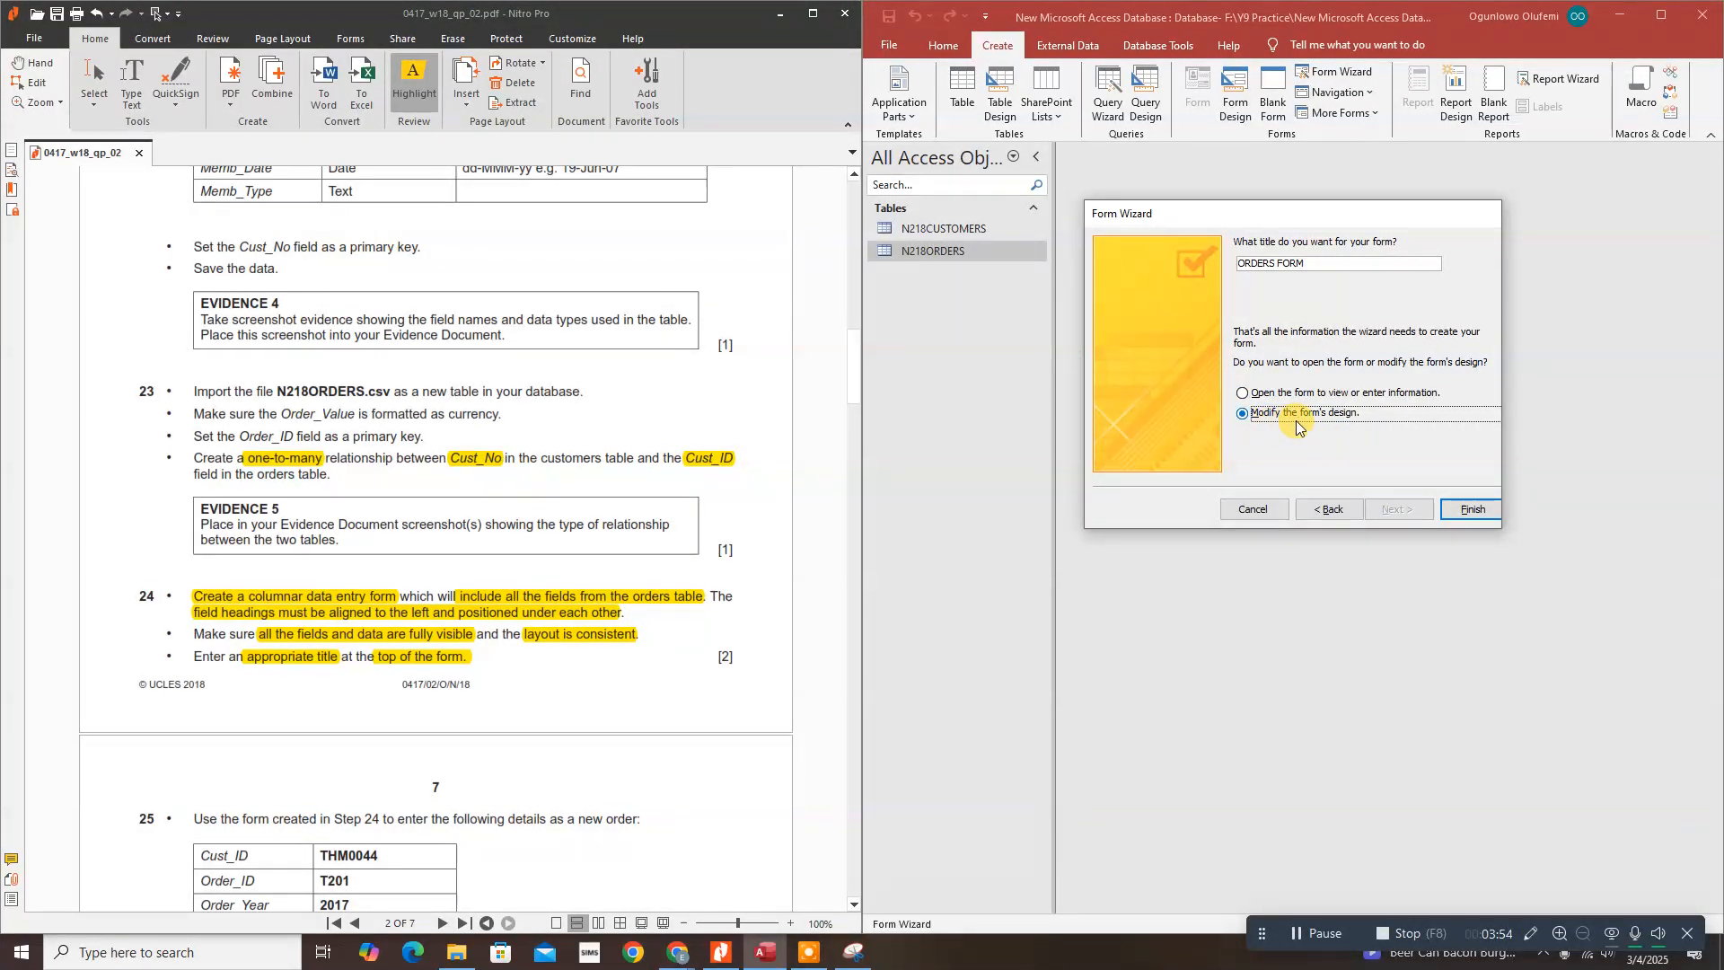
{"action": "left_click", "coordinate": [1465, 512]}
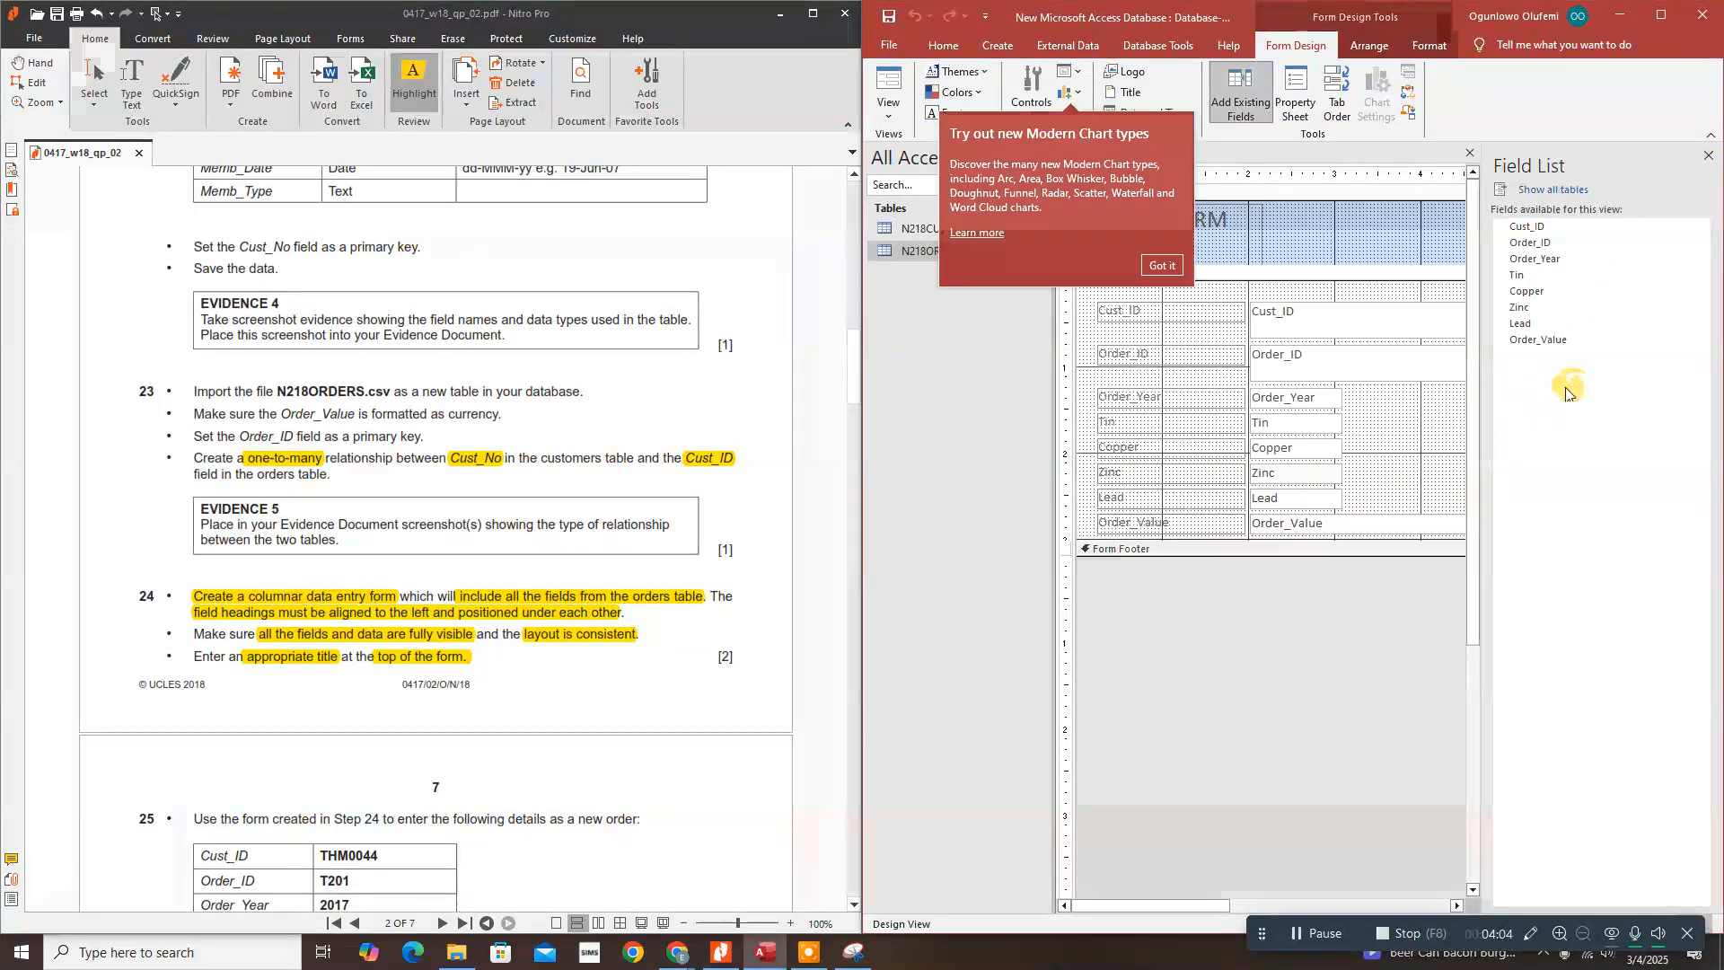
Step: Close the tip and Field List, then show ORDERS FORM in Form View at record 1 of 200
{"action": "left_click", "coordinate": [1159, 265]}
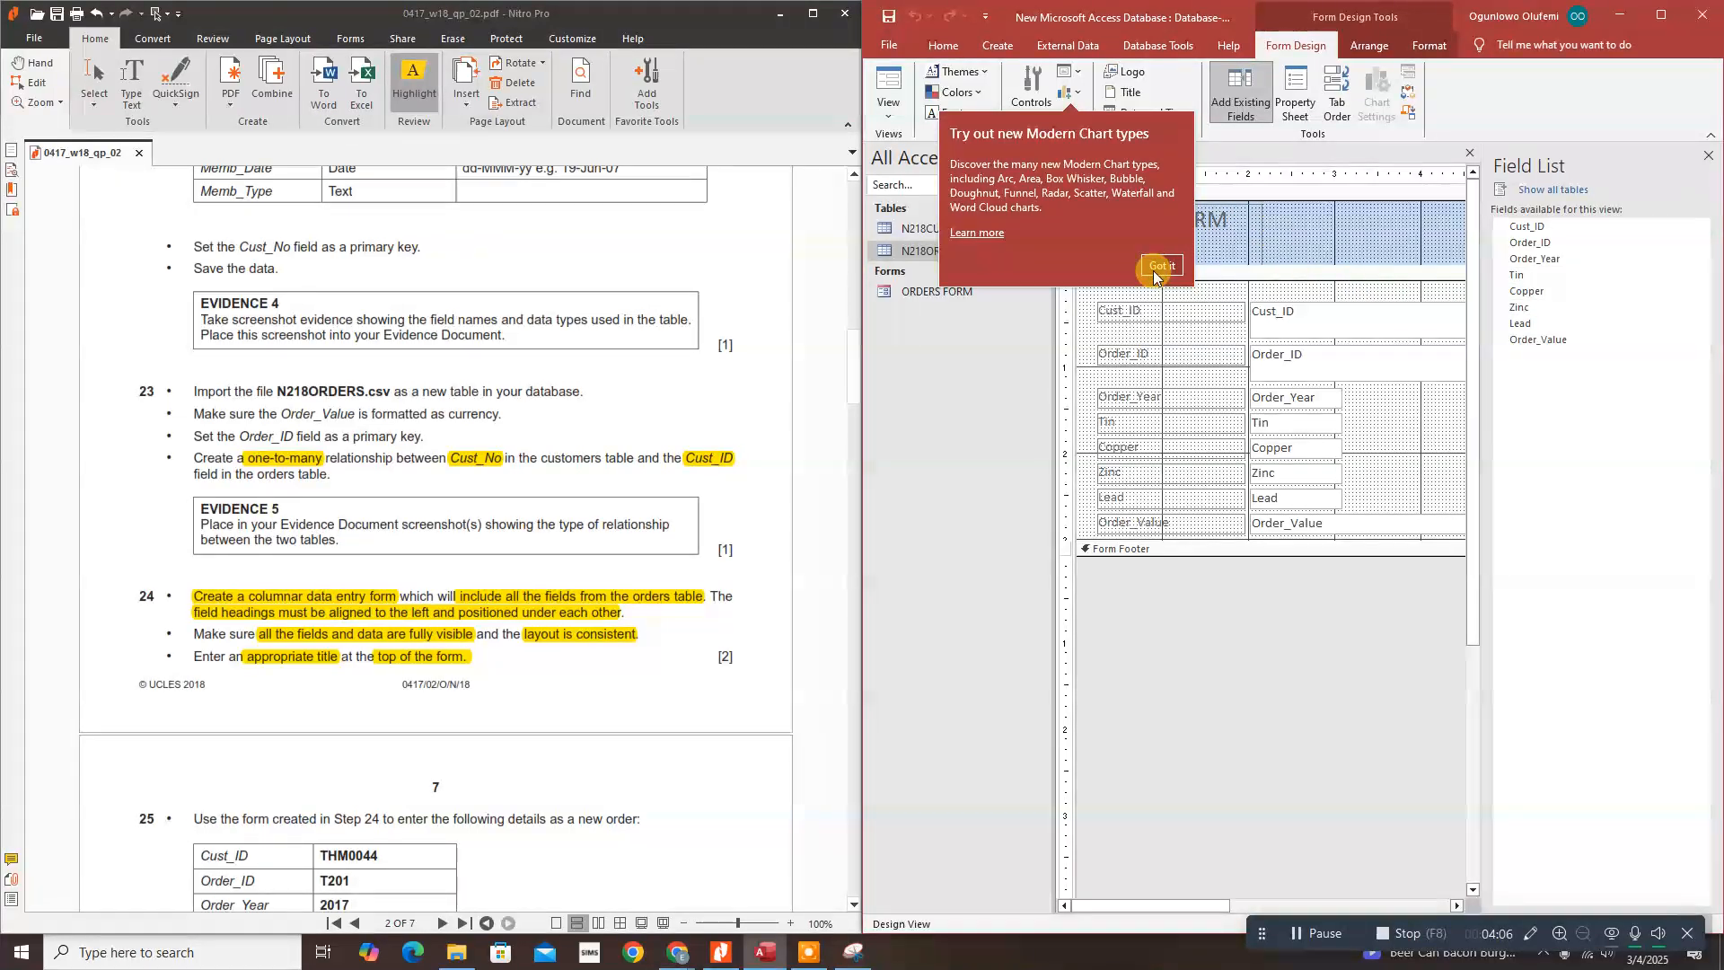
{"action": "left_click", "coordinate": [1709, 157]}
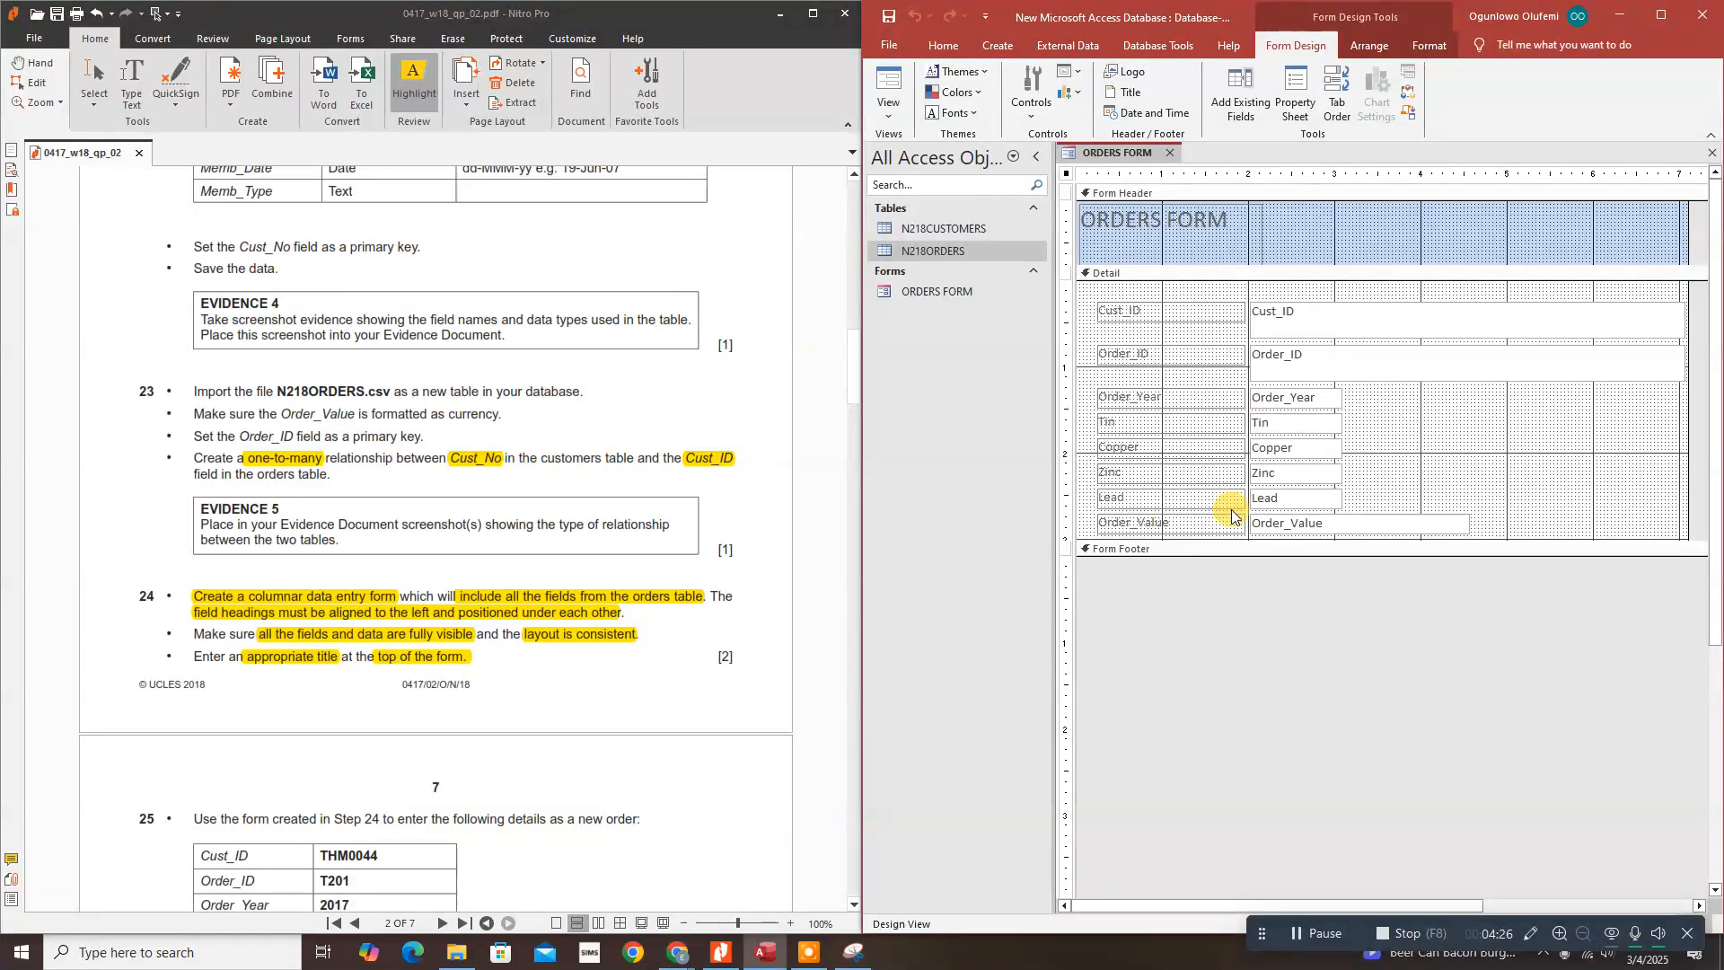
{"action": "left_click", "coordinate": [888, 112]}
{"action": "left_click", "coordinate": [897, 148]}
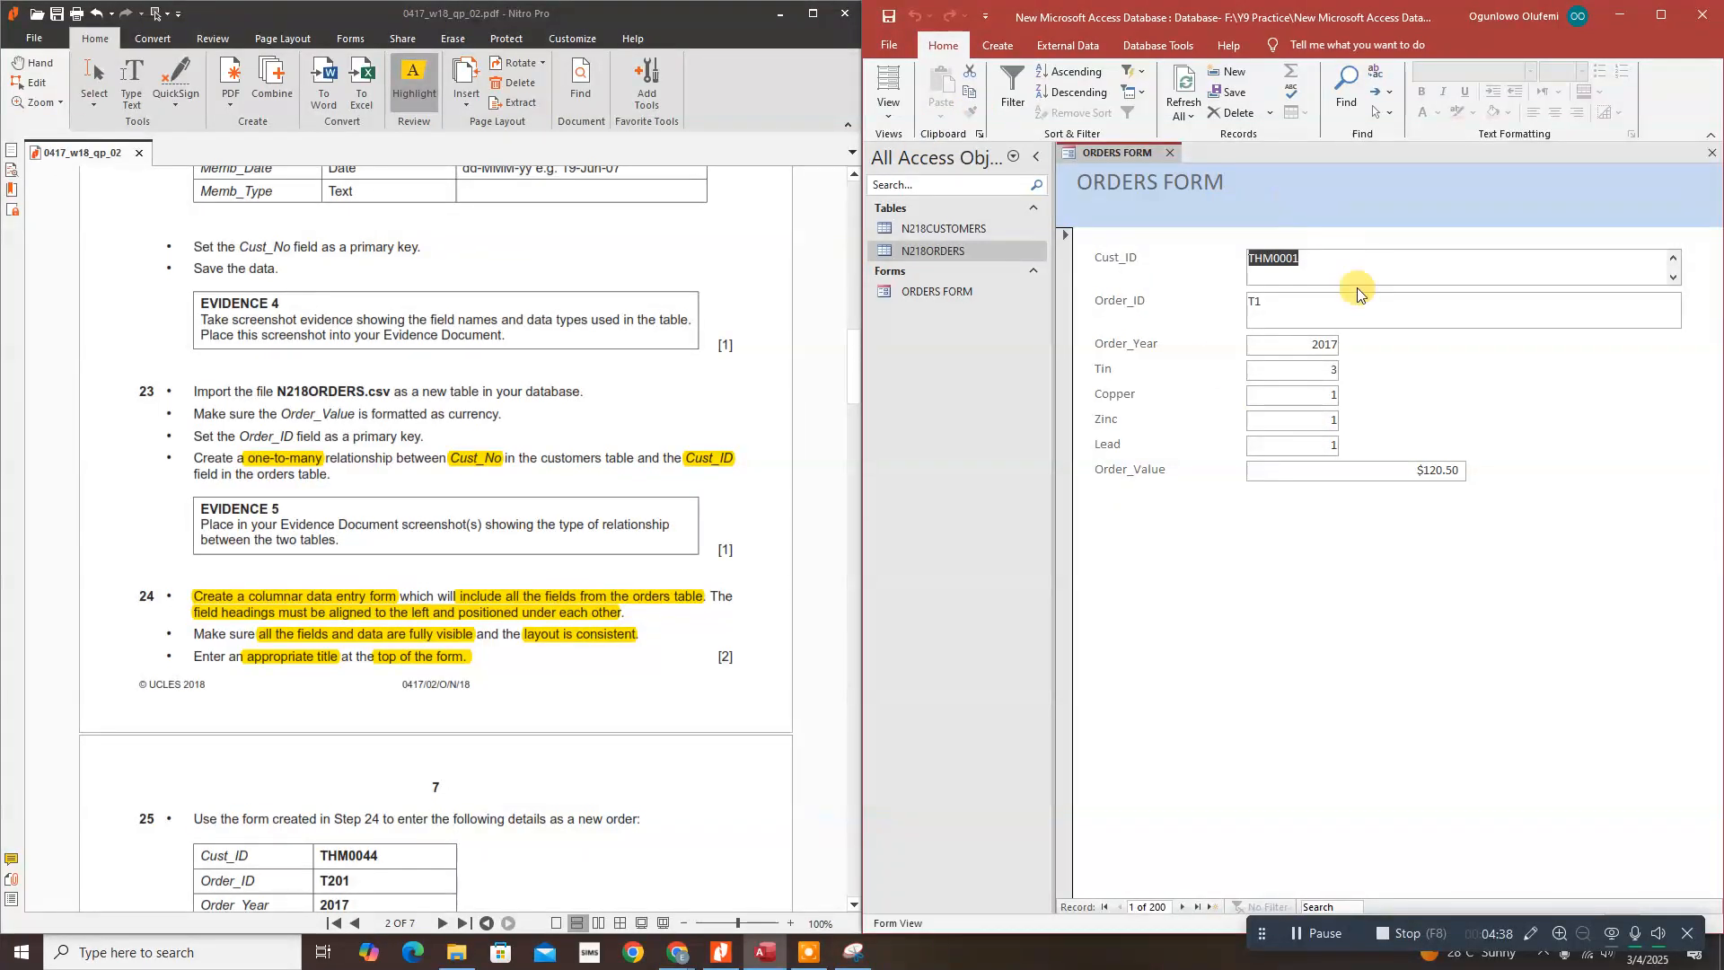
{"action": "left_click", "coordinate": [891, 115]}
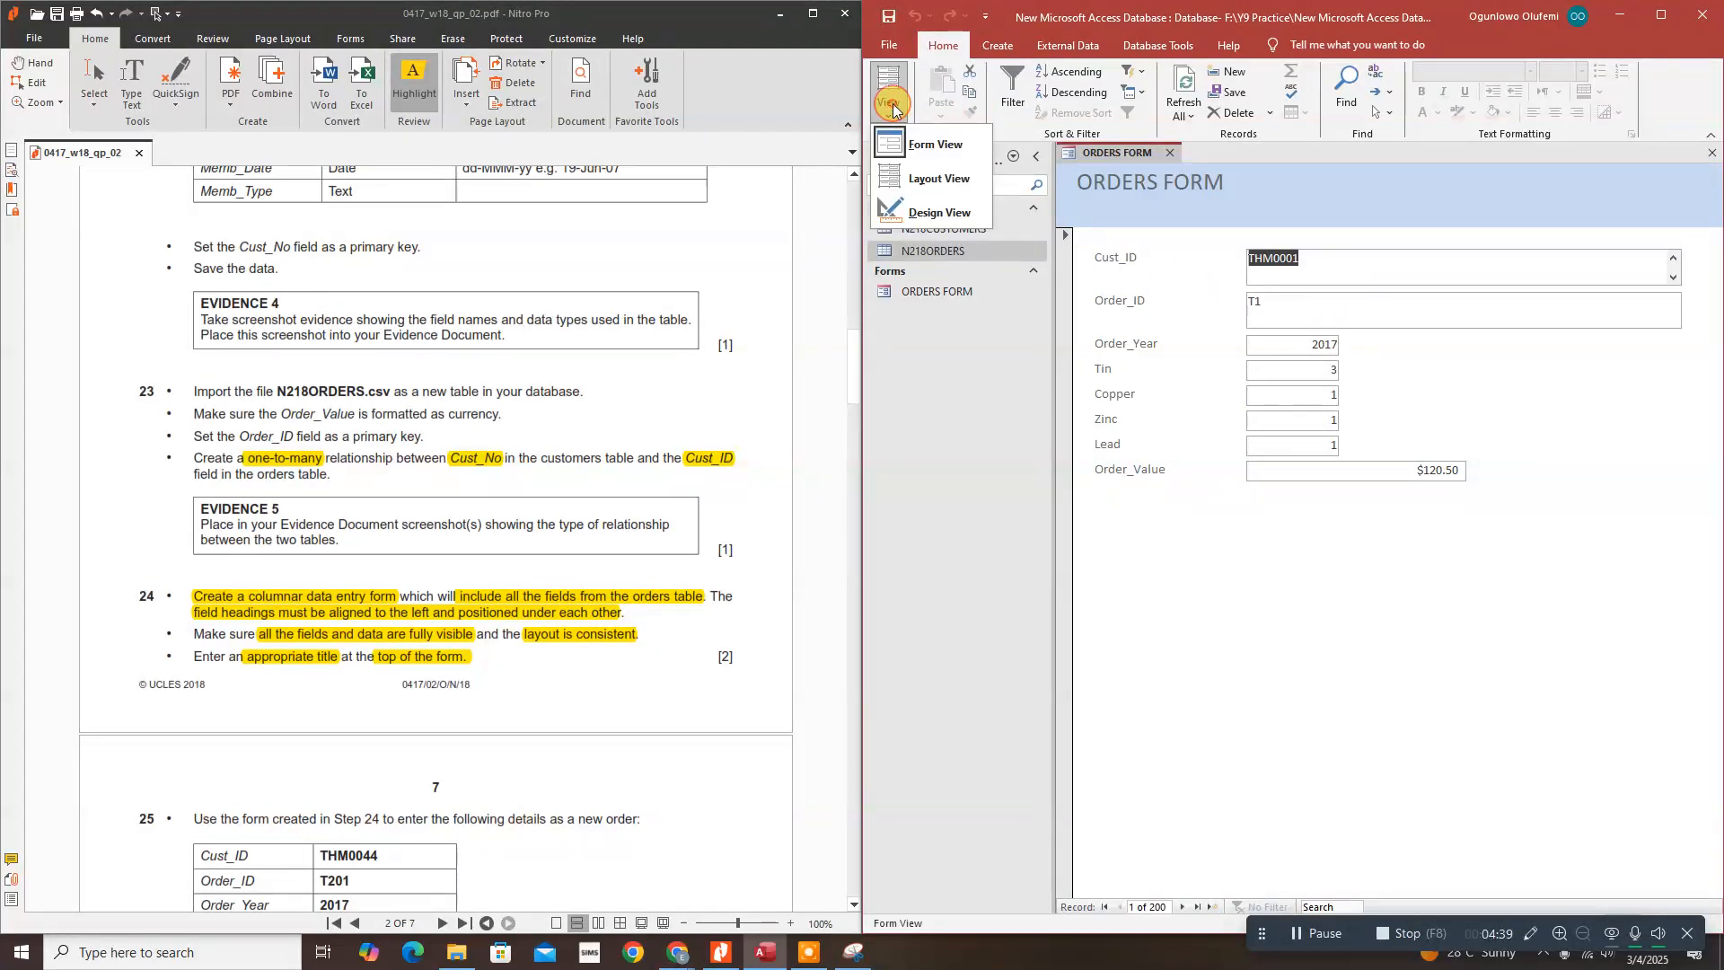
Step: In Layout View, select the Order_Year, Tin, Copper, Zinc, Lead and Order_Value boxes
{"action": "left_click", "coordinate": [923, 178]}
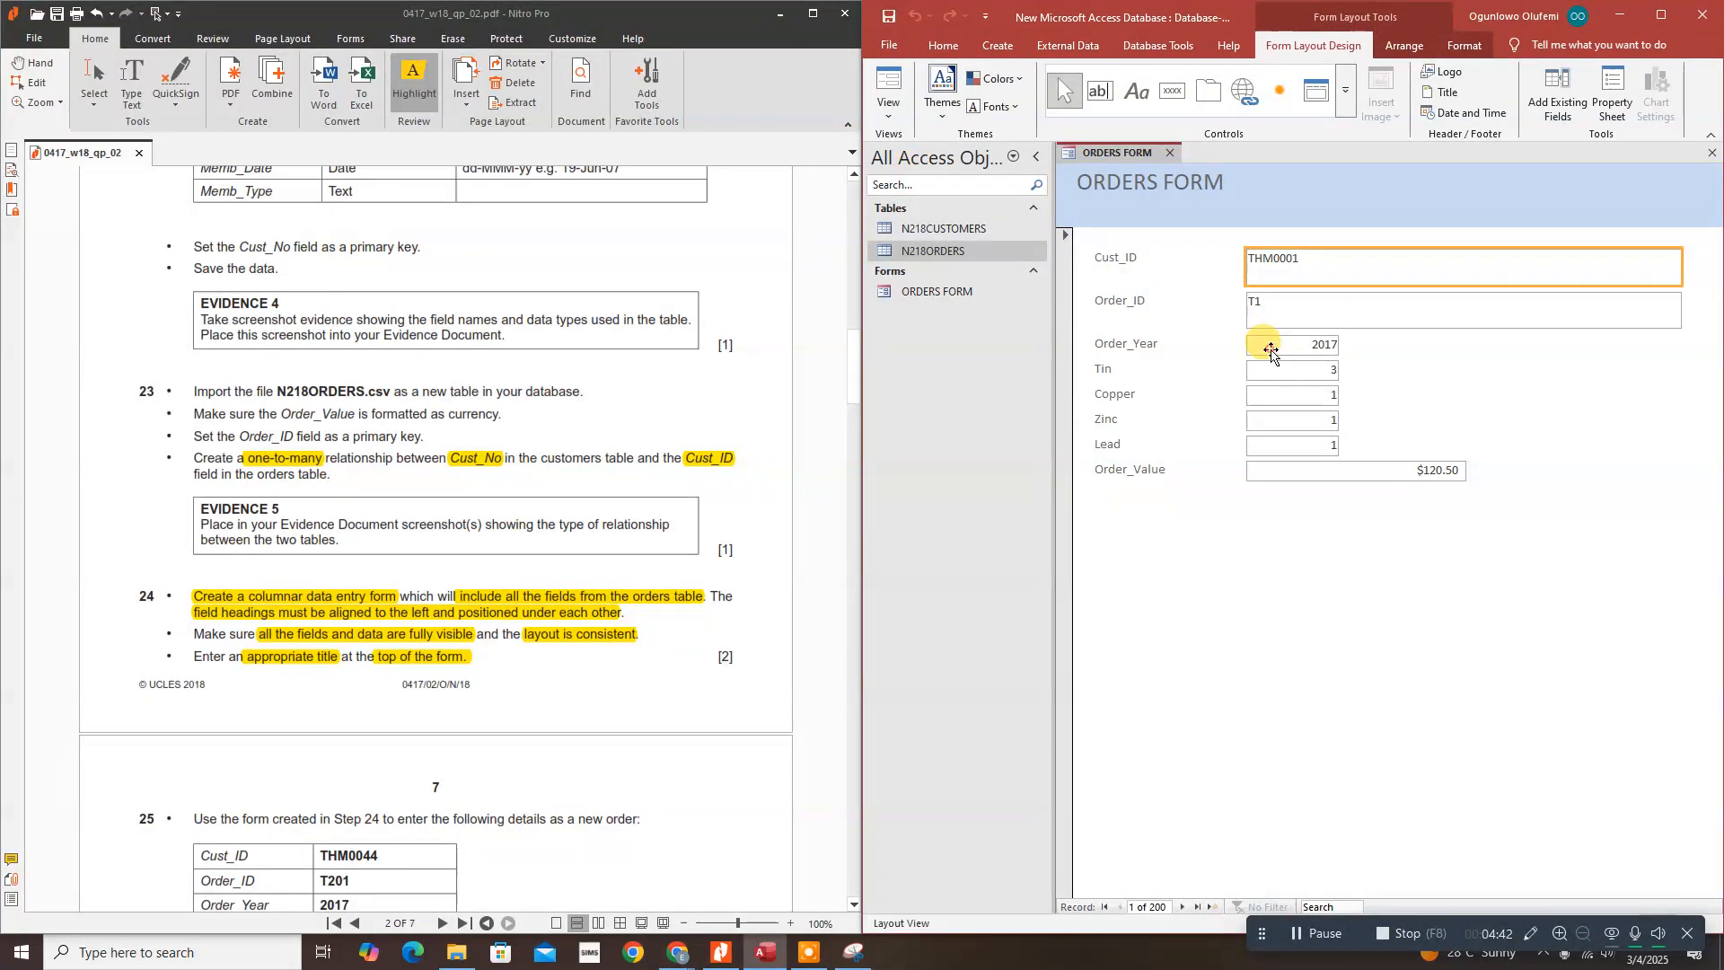
{"action": "left_click", "coordinate": [1269, 350]}
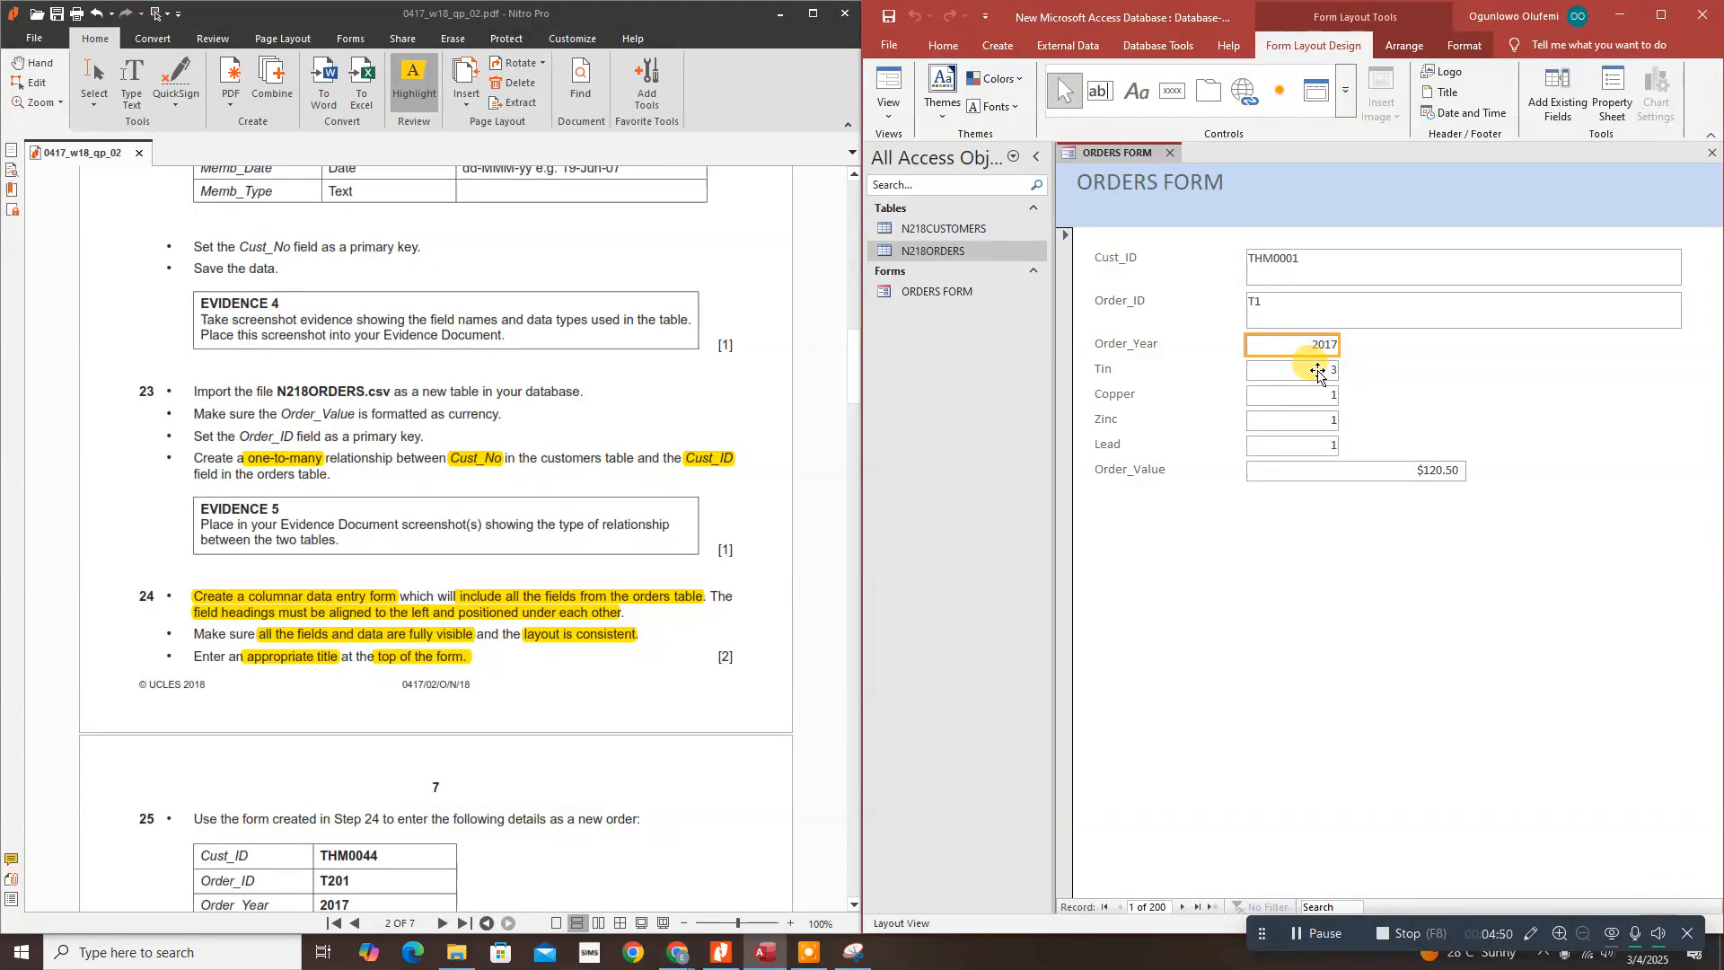
{"action": "left_click", "coordinate": [1317, 372], "text": "shift"}
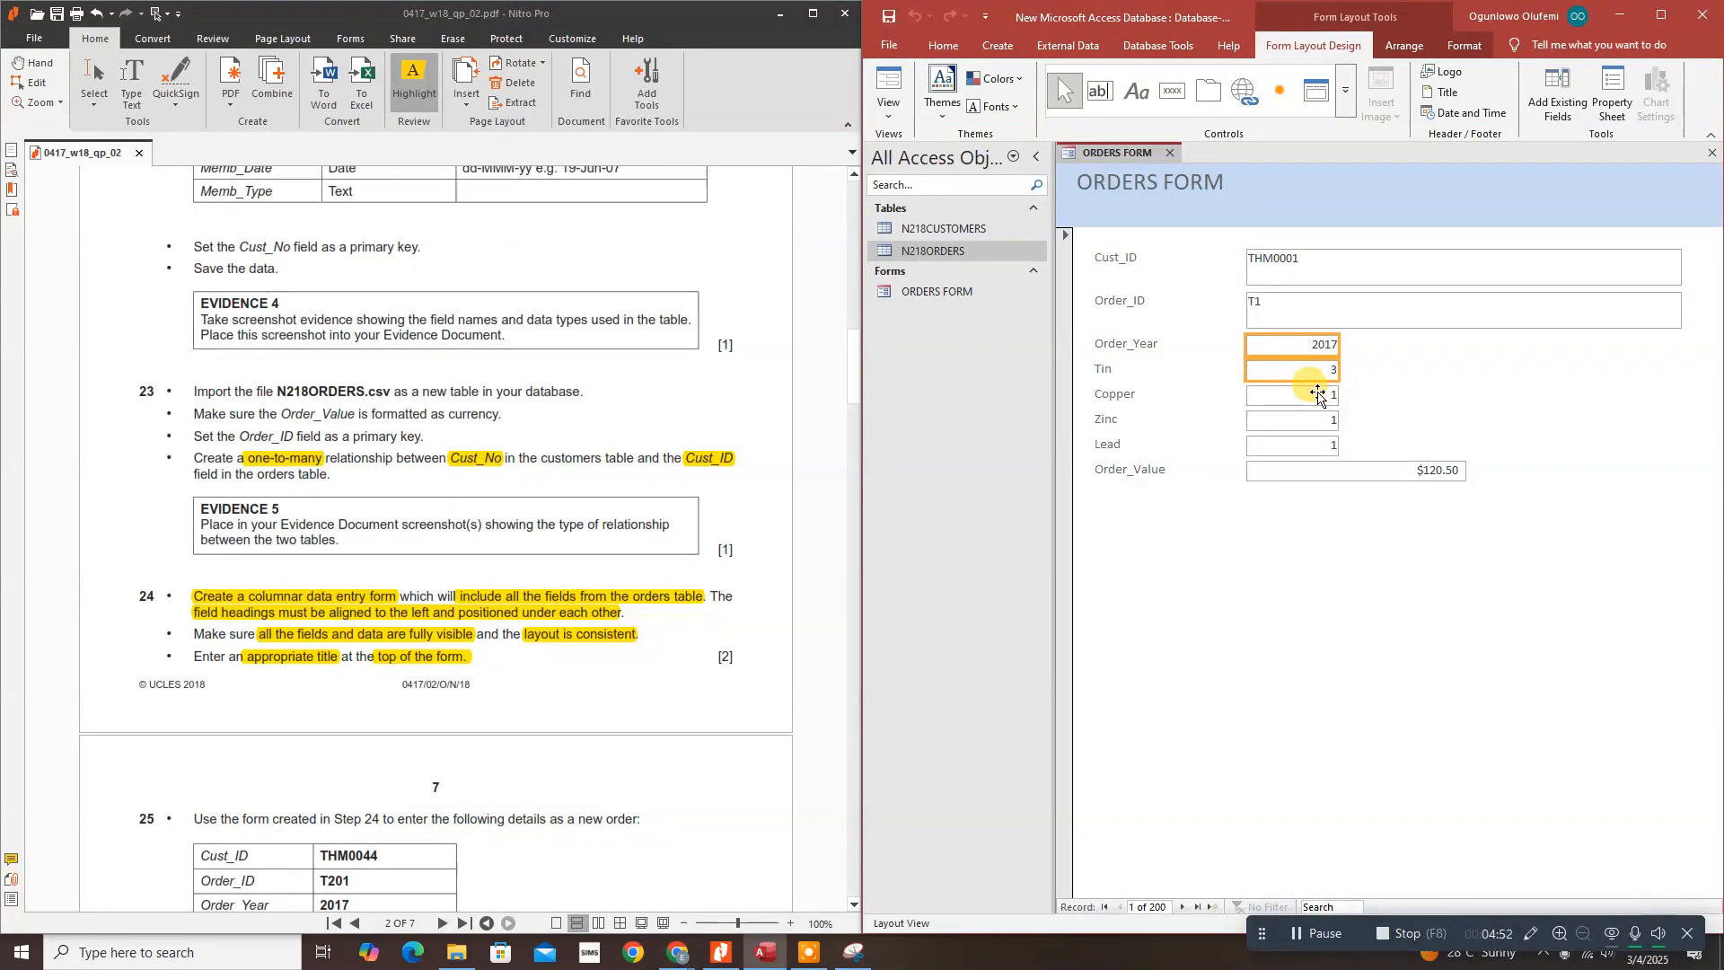
{"action": "left_click", "coordinate": [1318, 396], "text": "shift"}
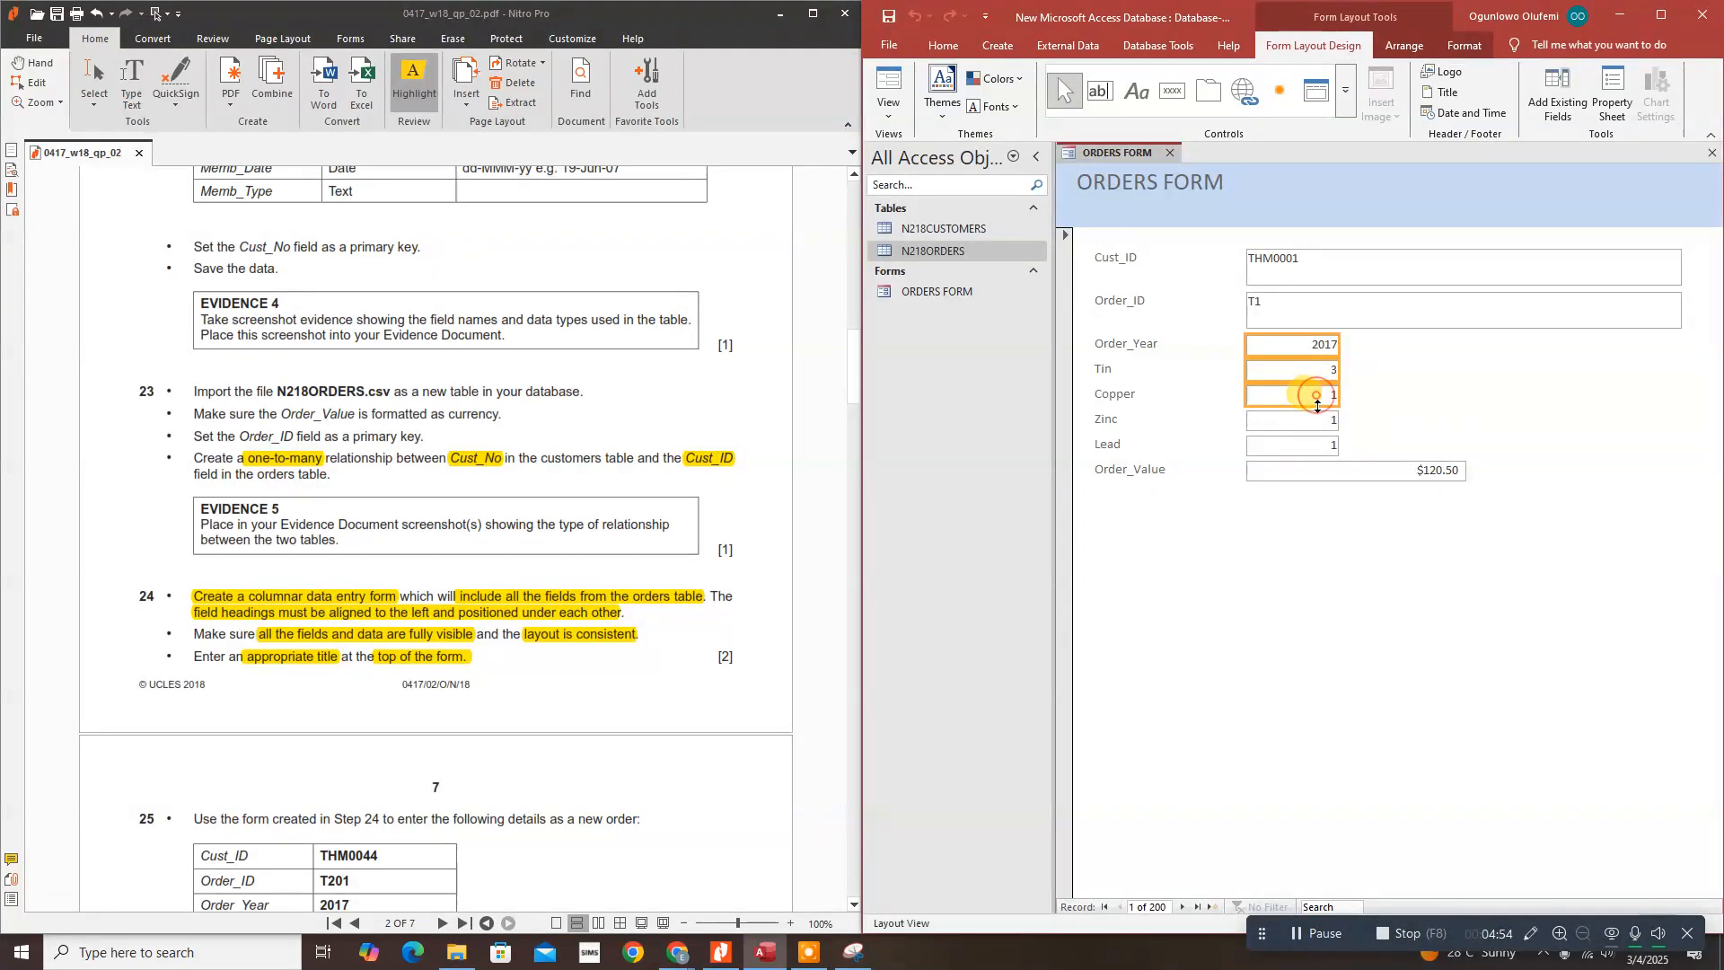
{"action": "left_click", "coordinate": [1317, 422], "text": "shift"}
{"action": "left_click", "coordinate": [1317, 446], "text": "shift"}
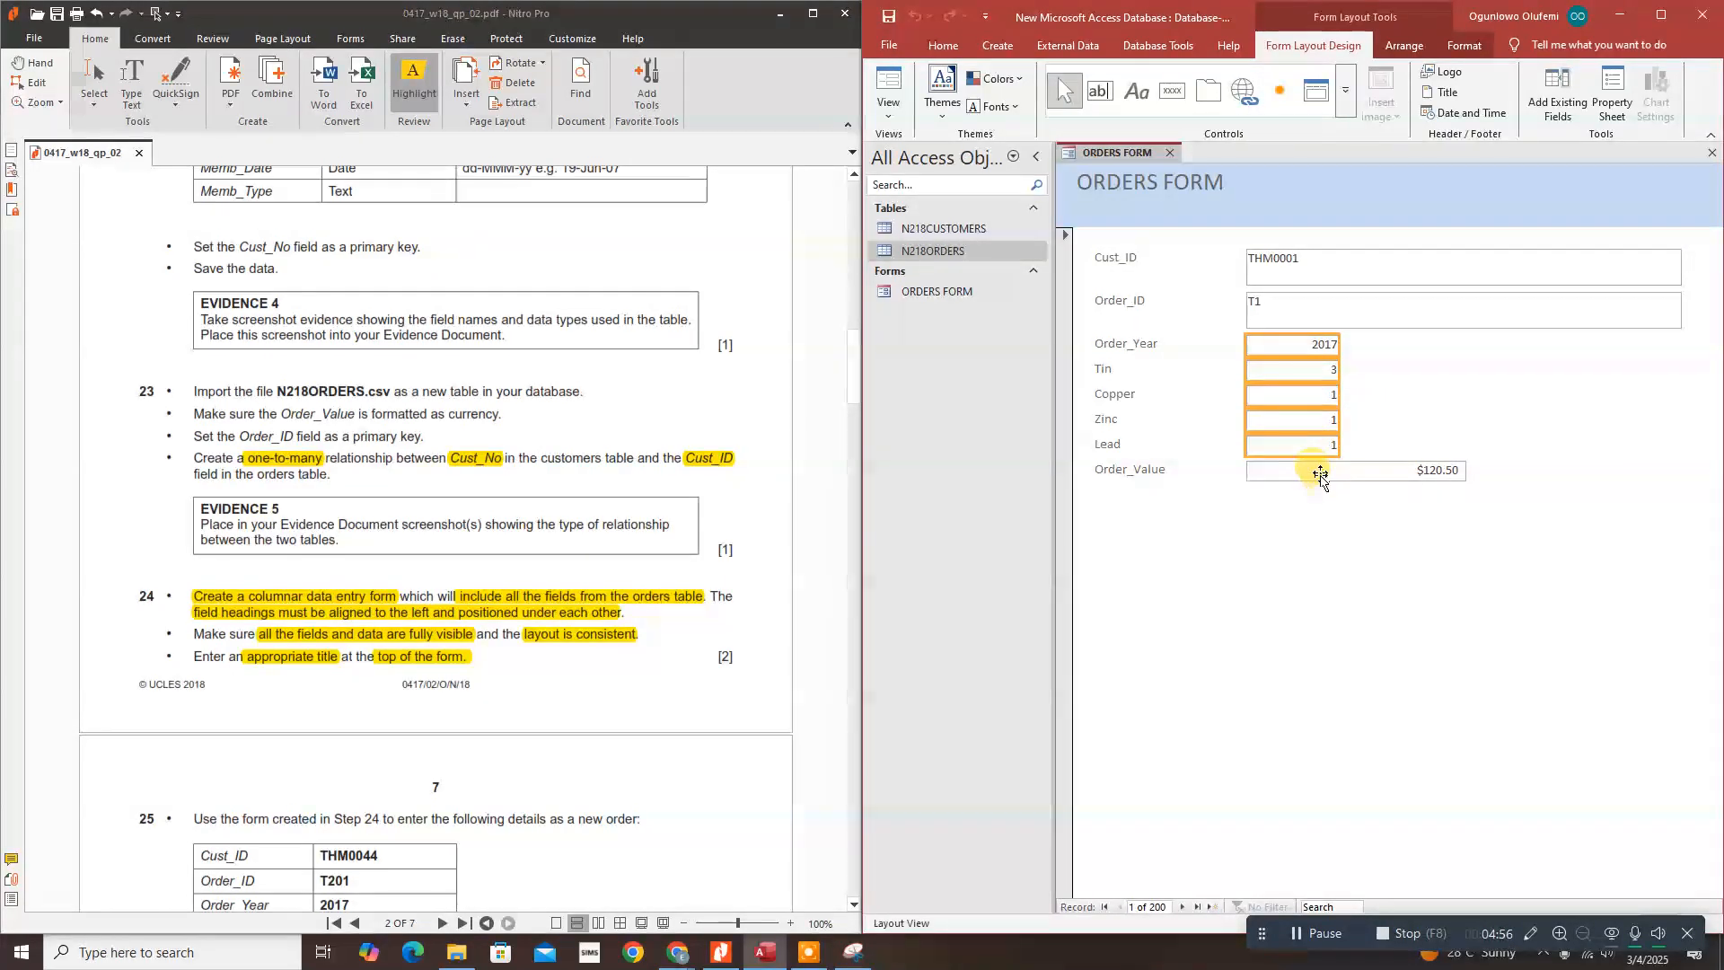
{"action": "left_click", "coordinate": [1319, 473], "text": "shift"}
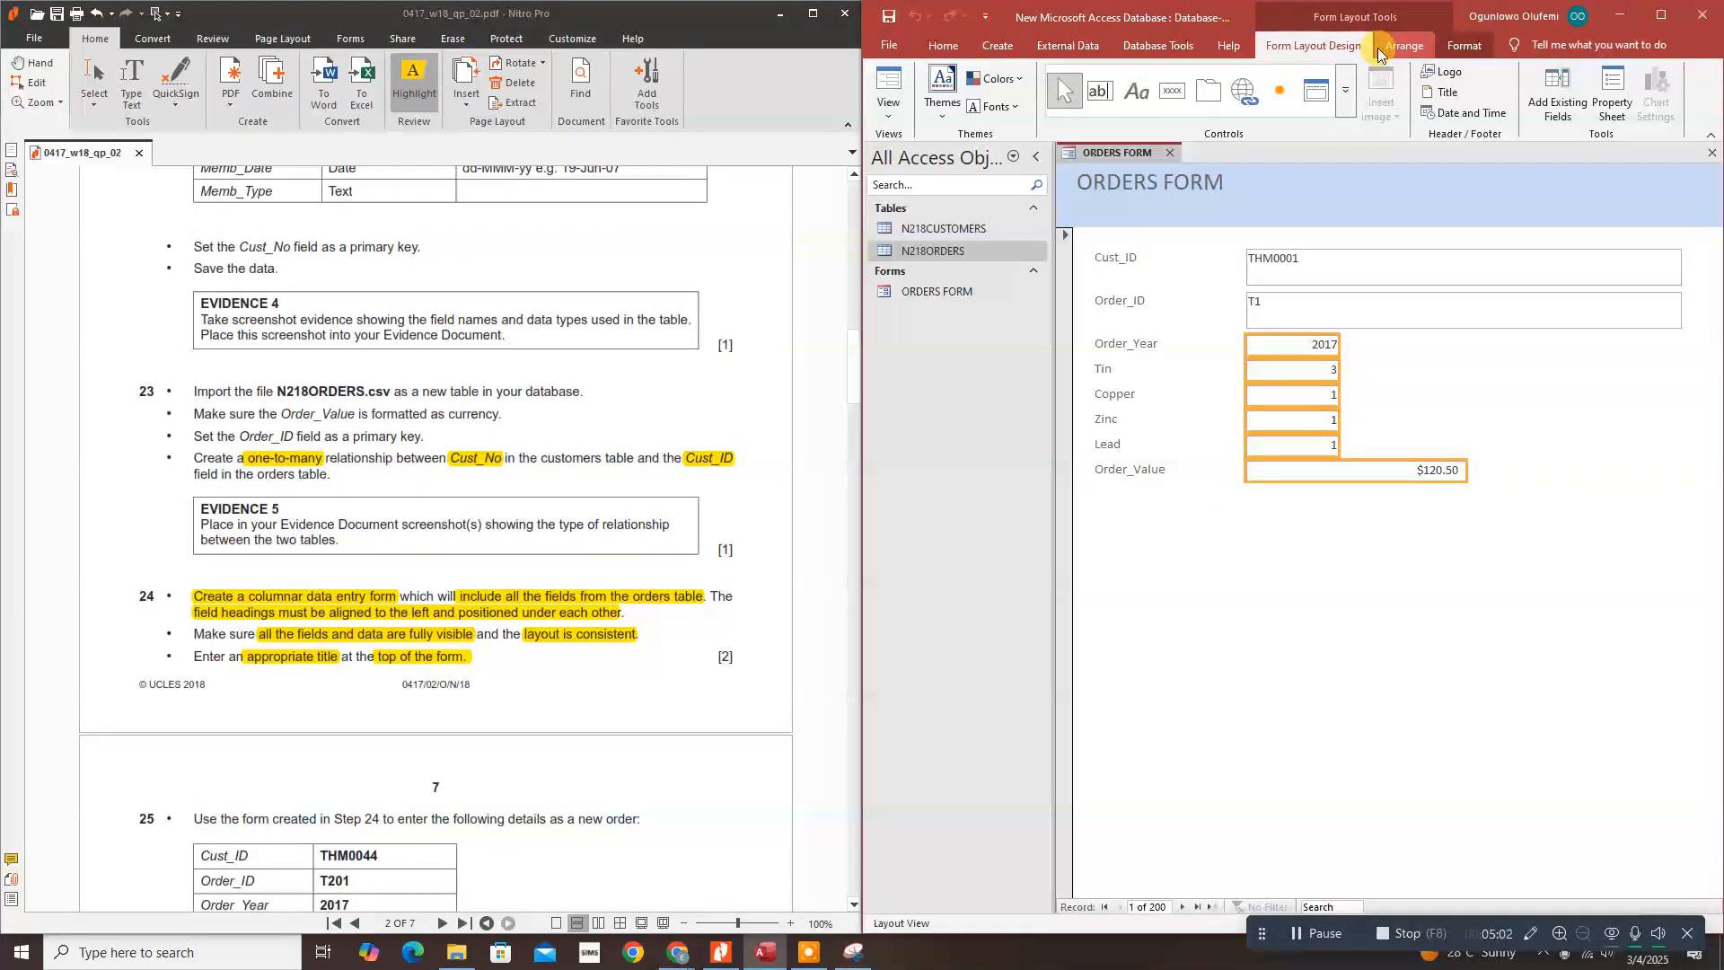
Step: Left-align the selected values and return ORDERS FORM to Form View
{"action": "left_click", "coordinate": [1461, 47]}
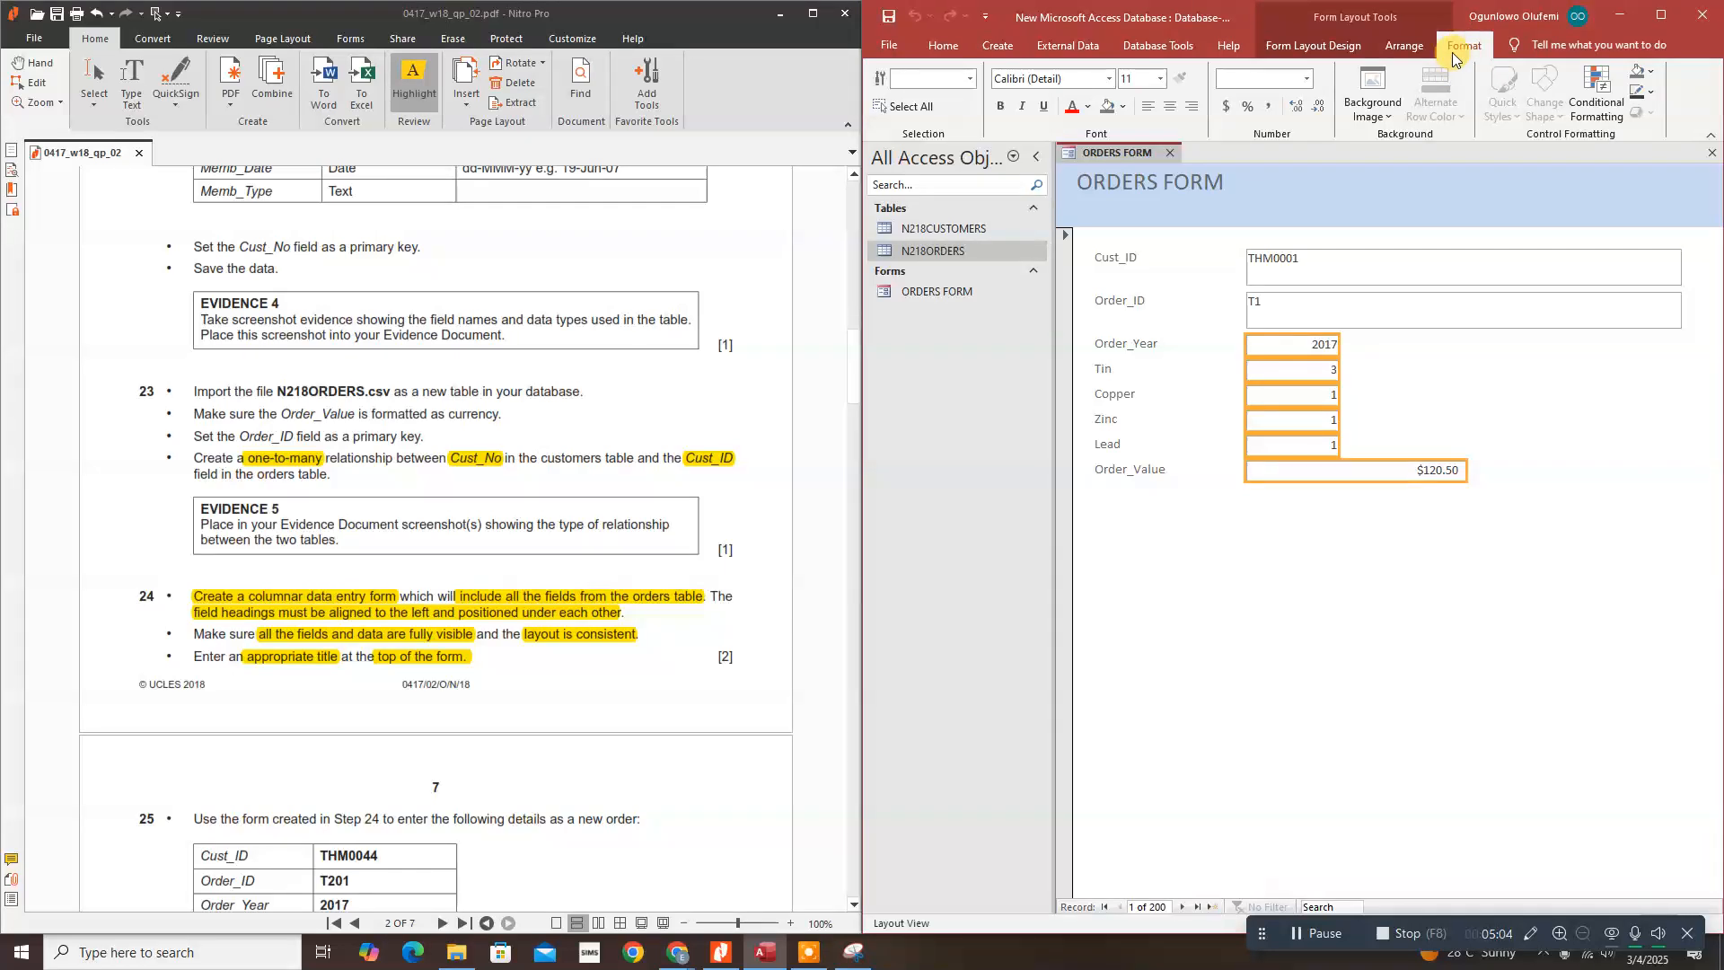
{"action": "left_click", "coordinate": [1150, 109]}
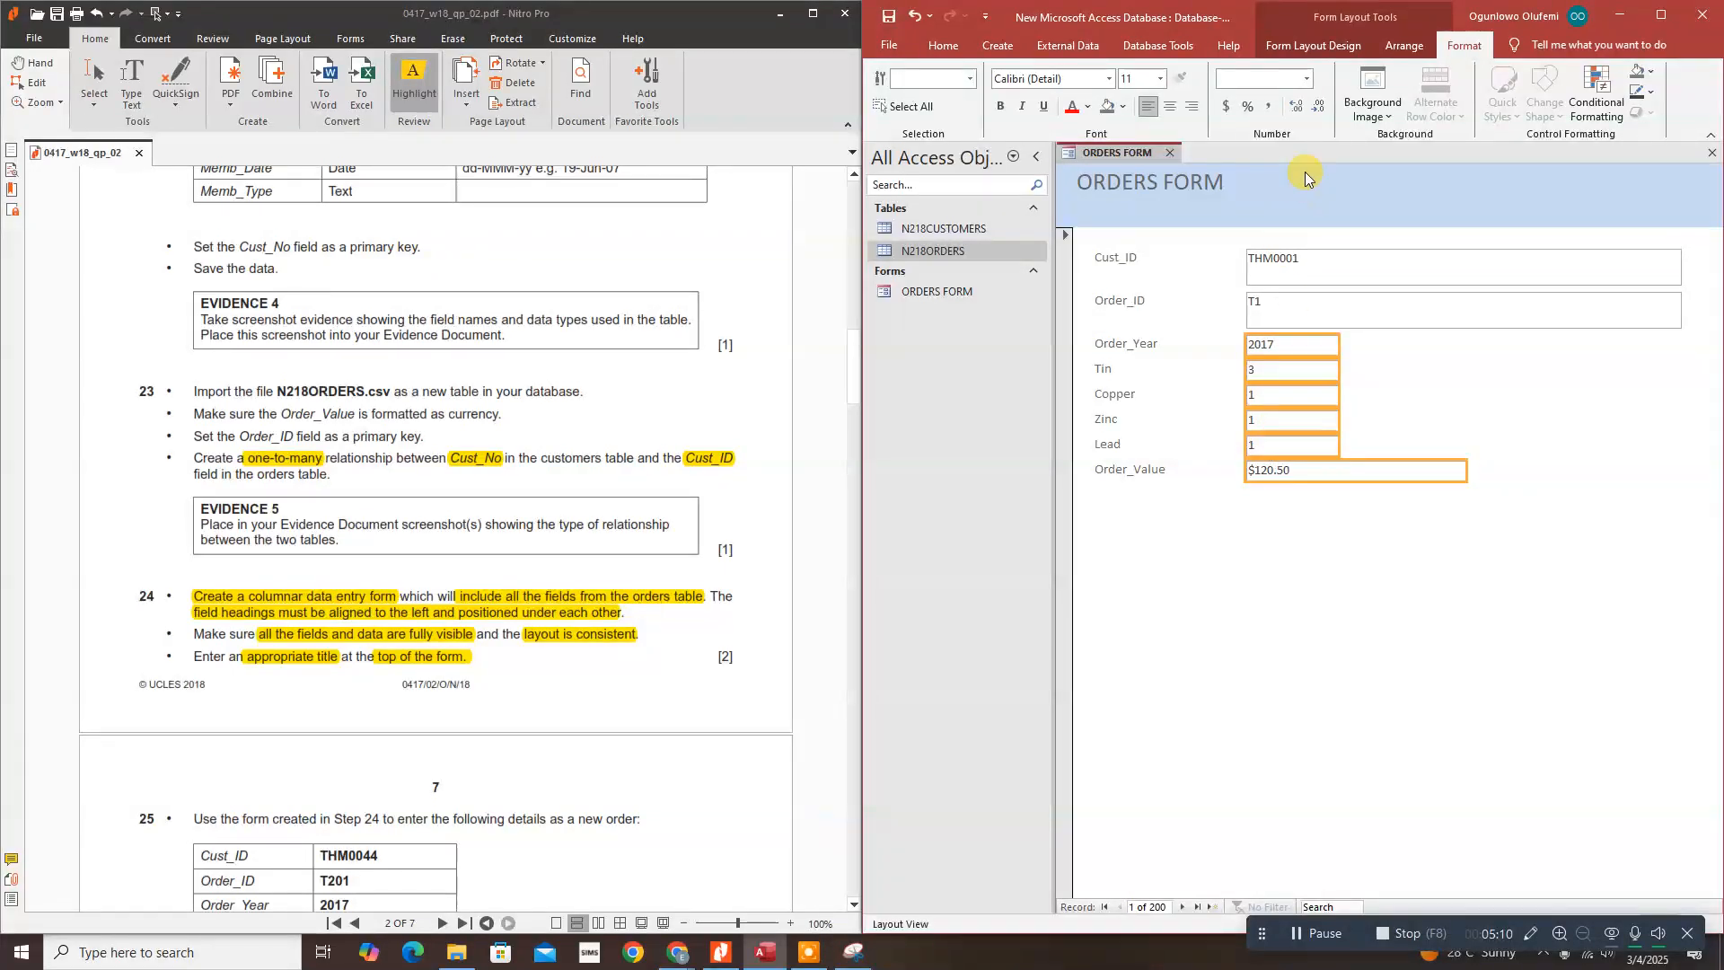
{"action": "left_click", "coordinate": [1304, 50]}
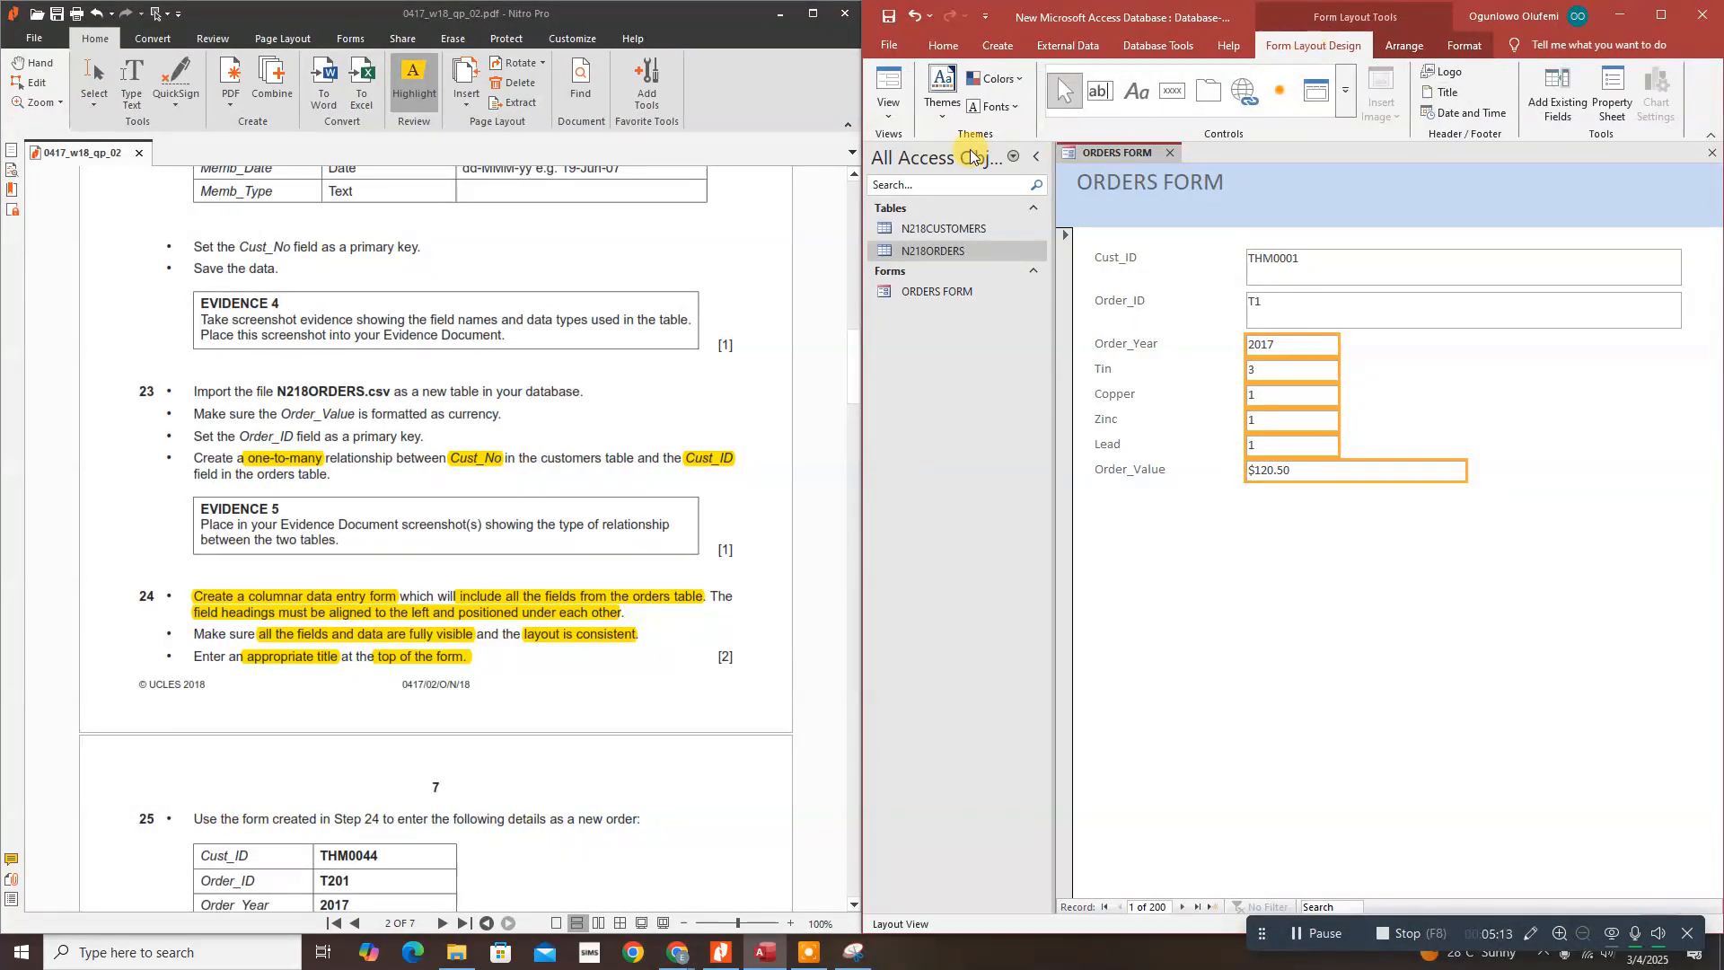
{"action": "left_click", "coordinate": [889, 109]}
{"action": "left_click", "coordinate": [908, 149]}
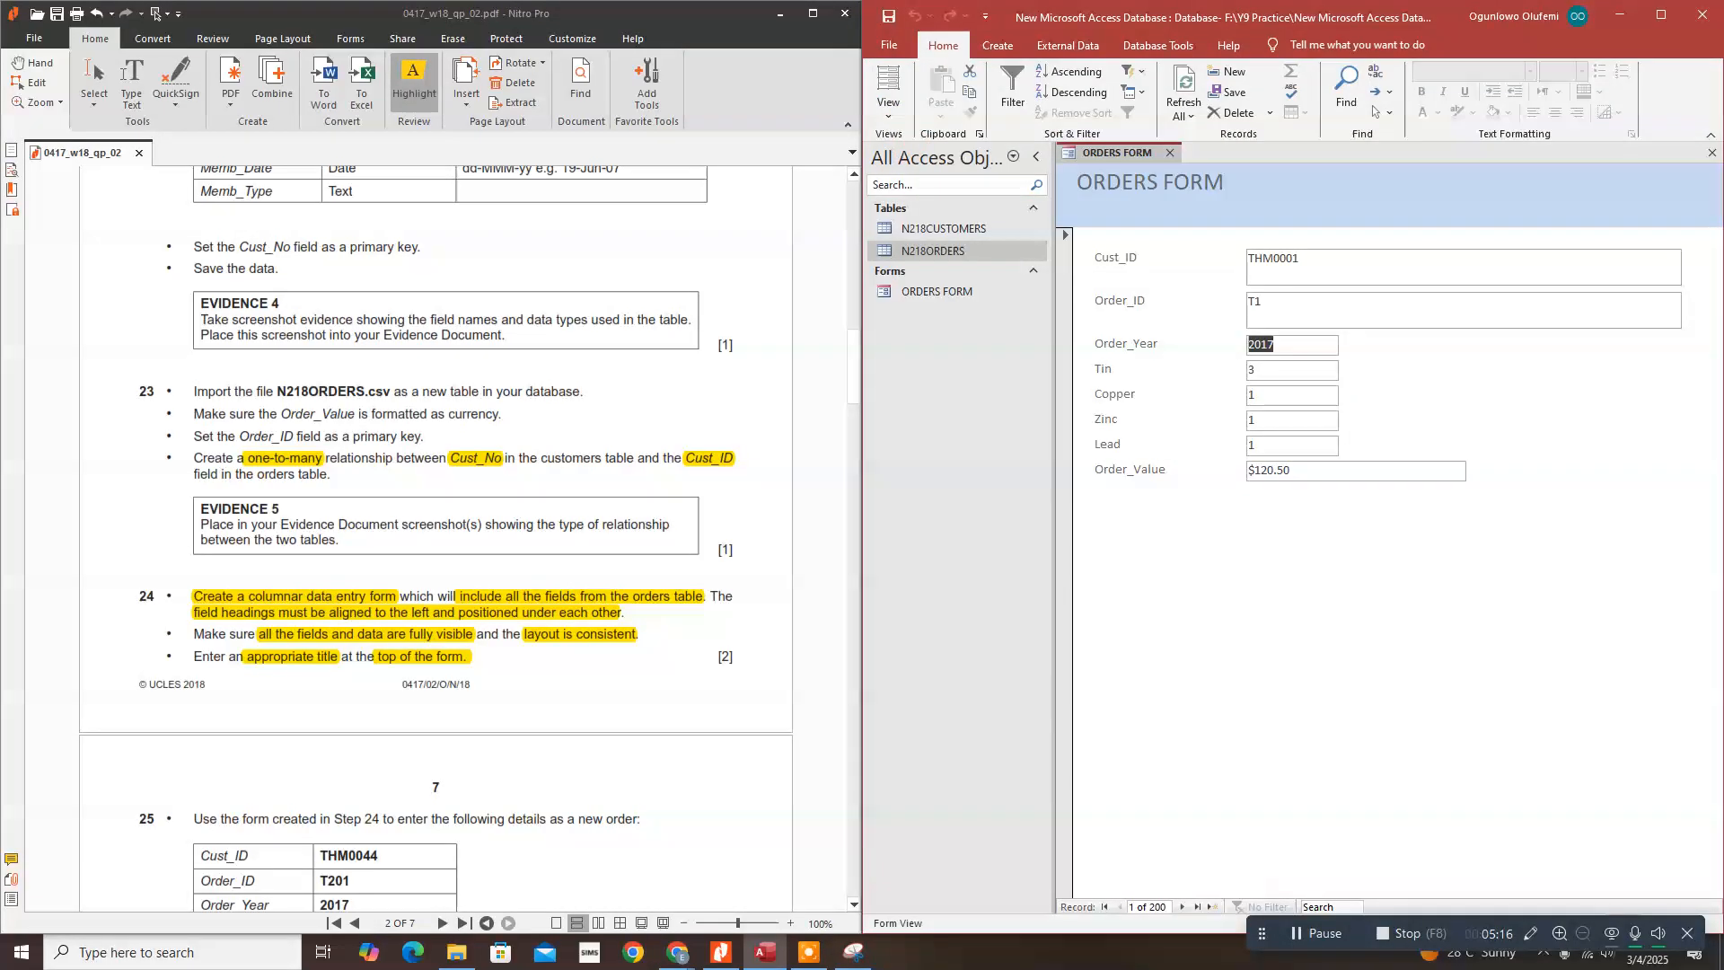
Step: Highlight 'as a new order' in question 25 and add blank record 201 on ORDERS FORM
{"action": "left_click_drag", "start_coordinate": [849, 395], "coordinate": [857, 428]}
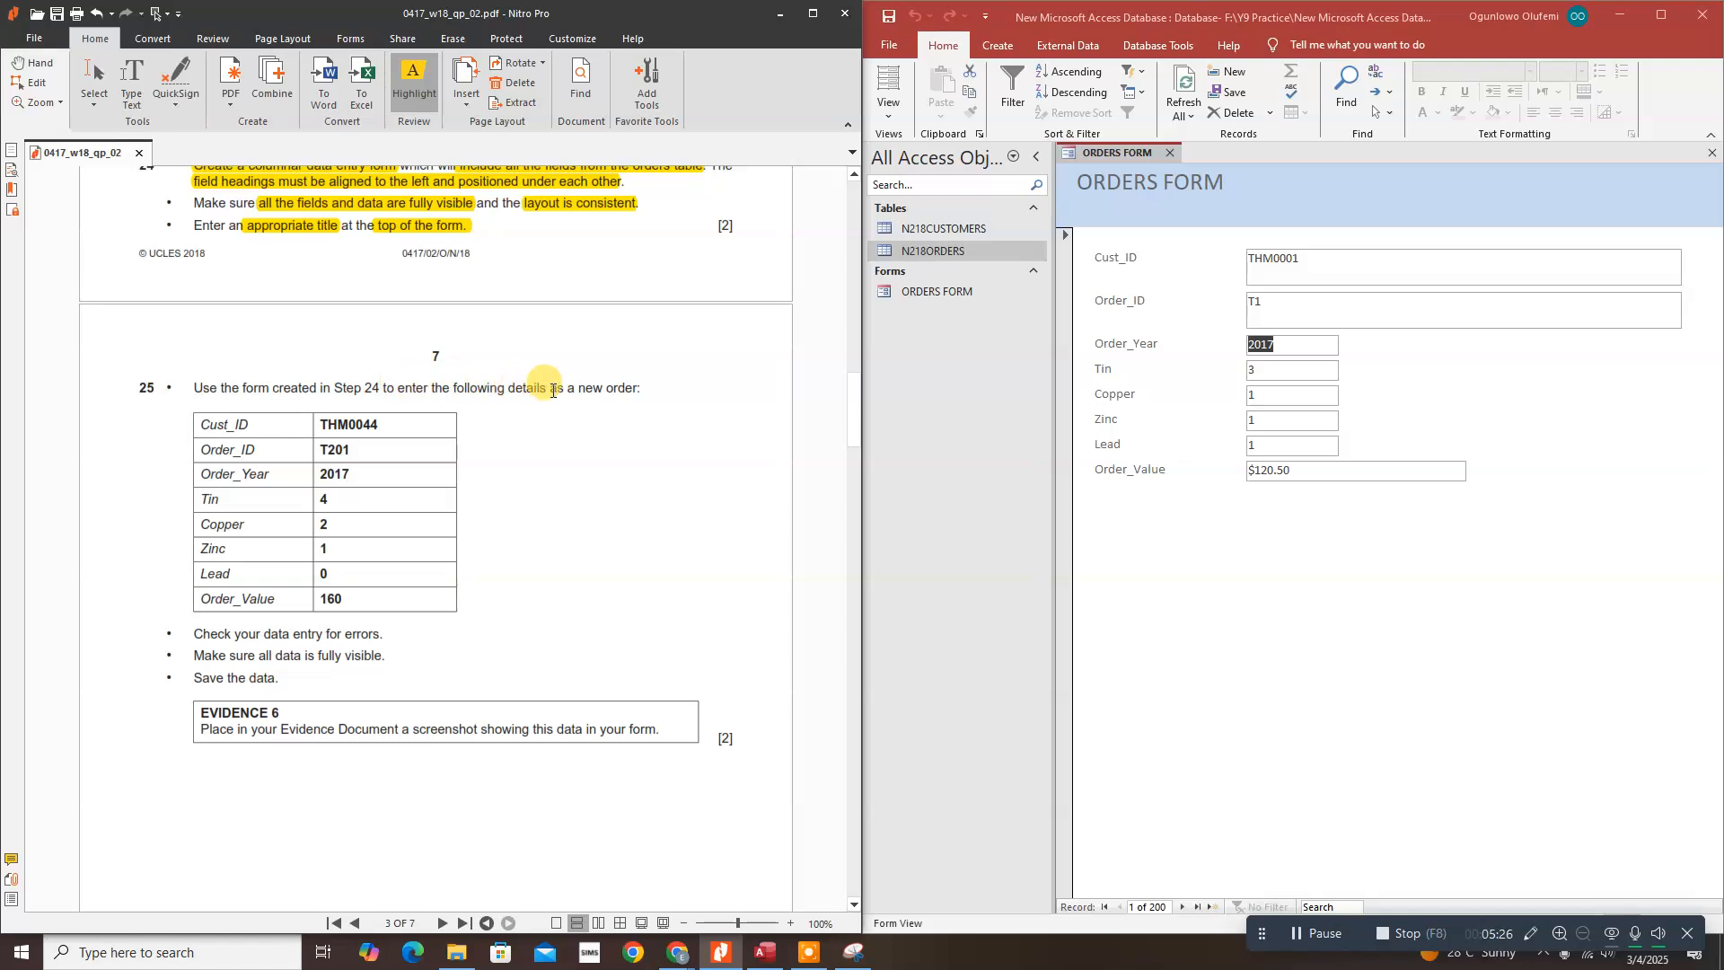
{"action": "left_click_drag", "start_coordinate": [569, 386], "coordinate": [639, 388]}
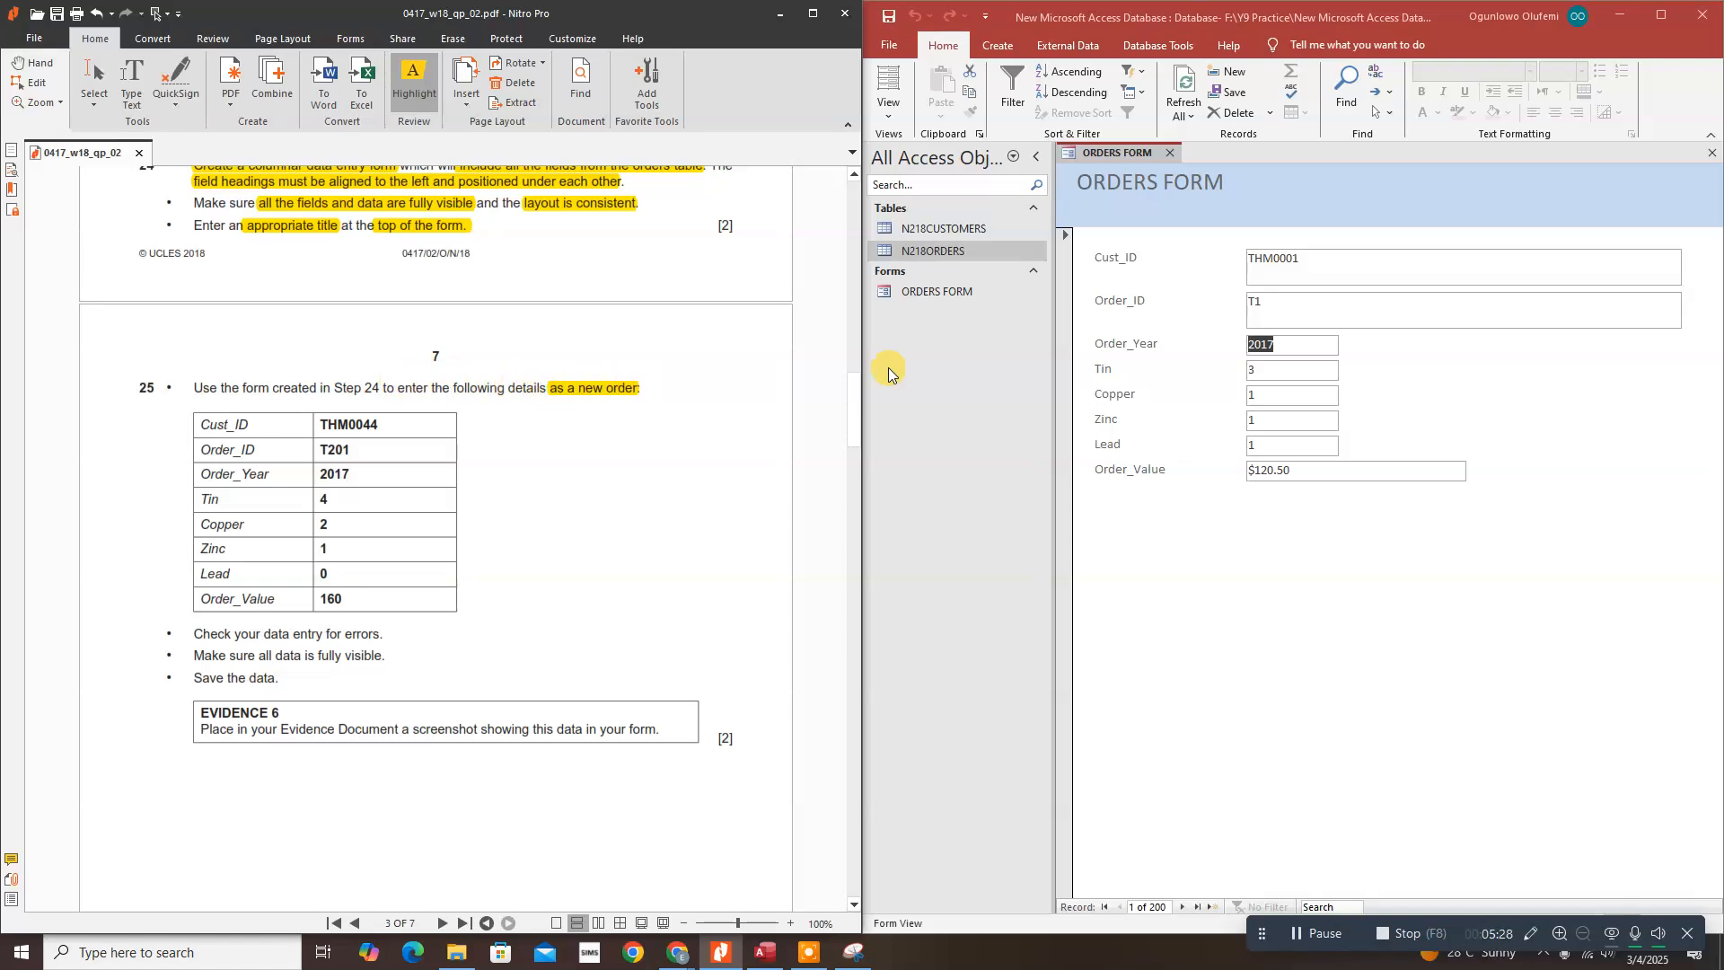
{"action": "left_click", "coordinate": [1235, 79]}
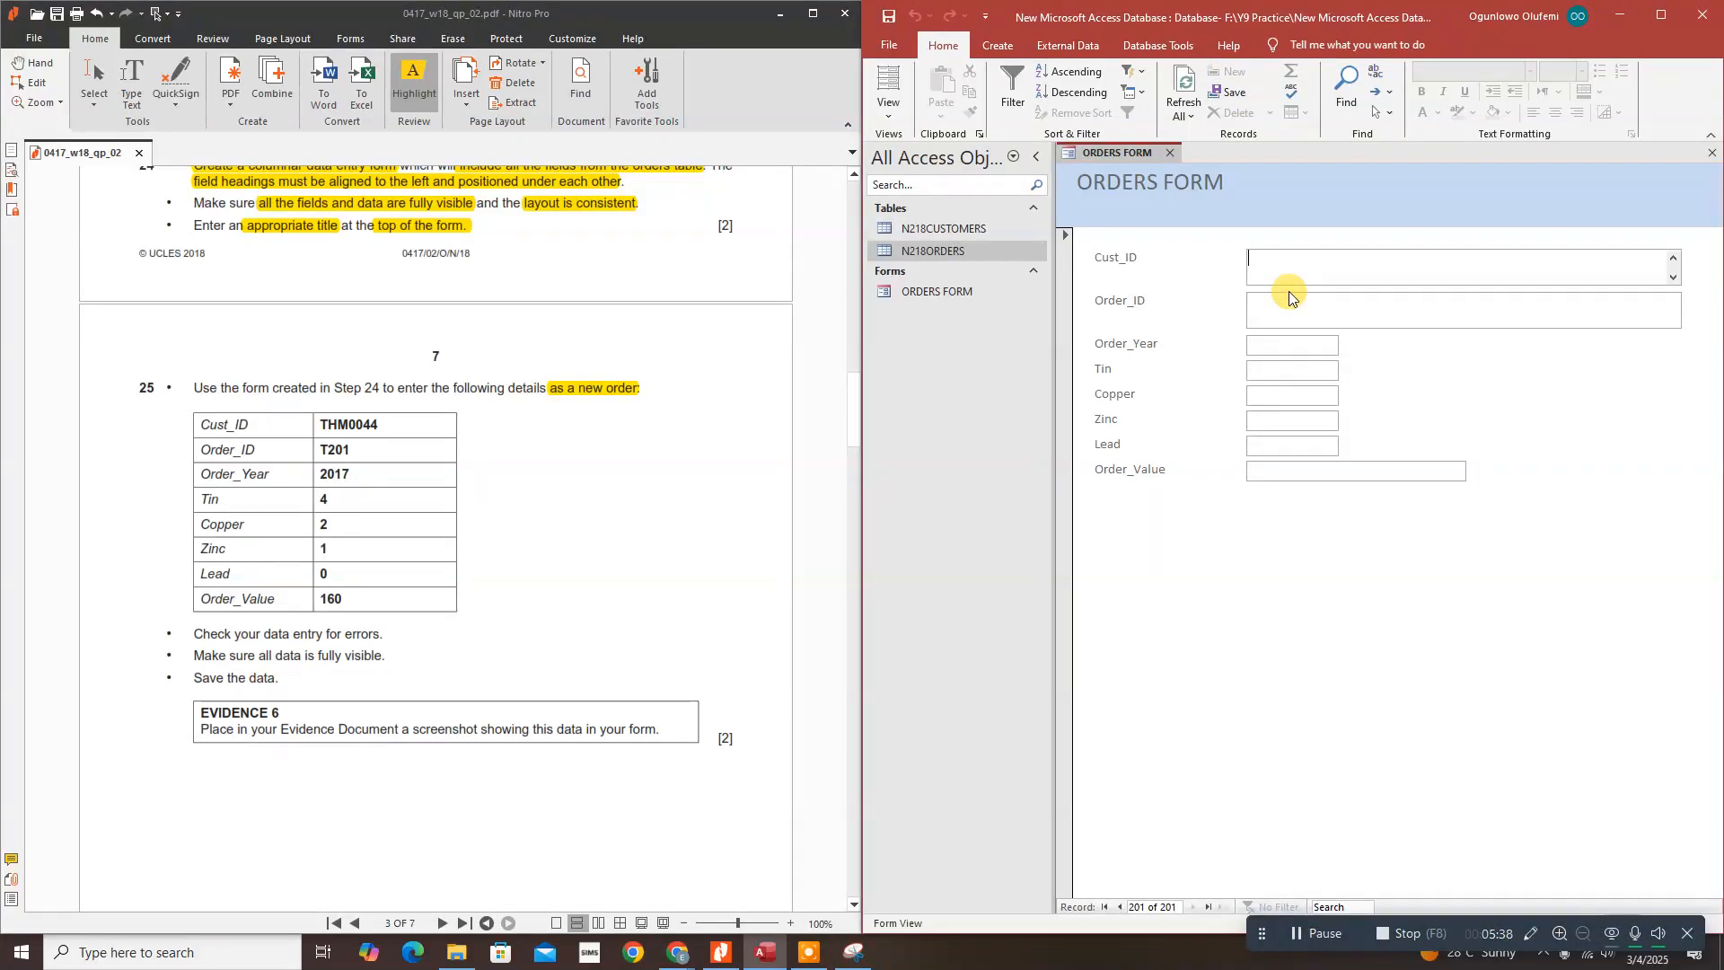
Step: Enter the new order's customer ID, order ID and order year 2017
{"action": "type", "text": "THM"}
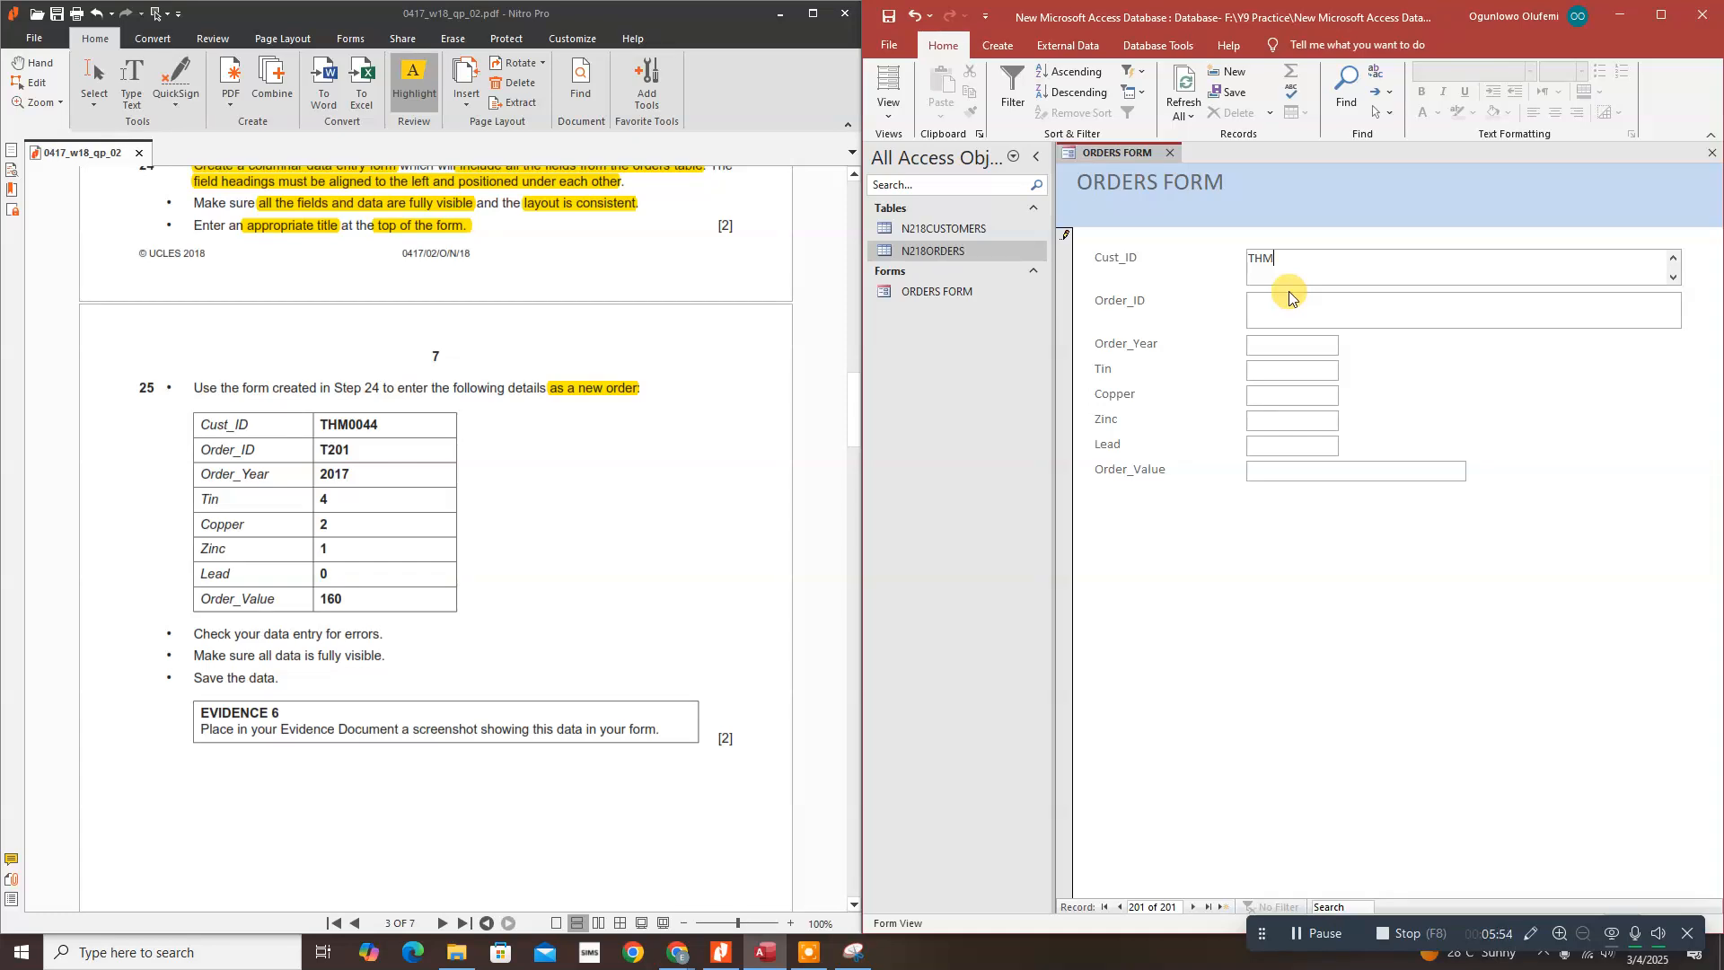
{"action": "type", "text": "44"}
{"action": "left_click", "coordinate": [1286, 311]}
{"action": "type", "text": "T201"}
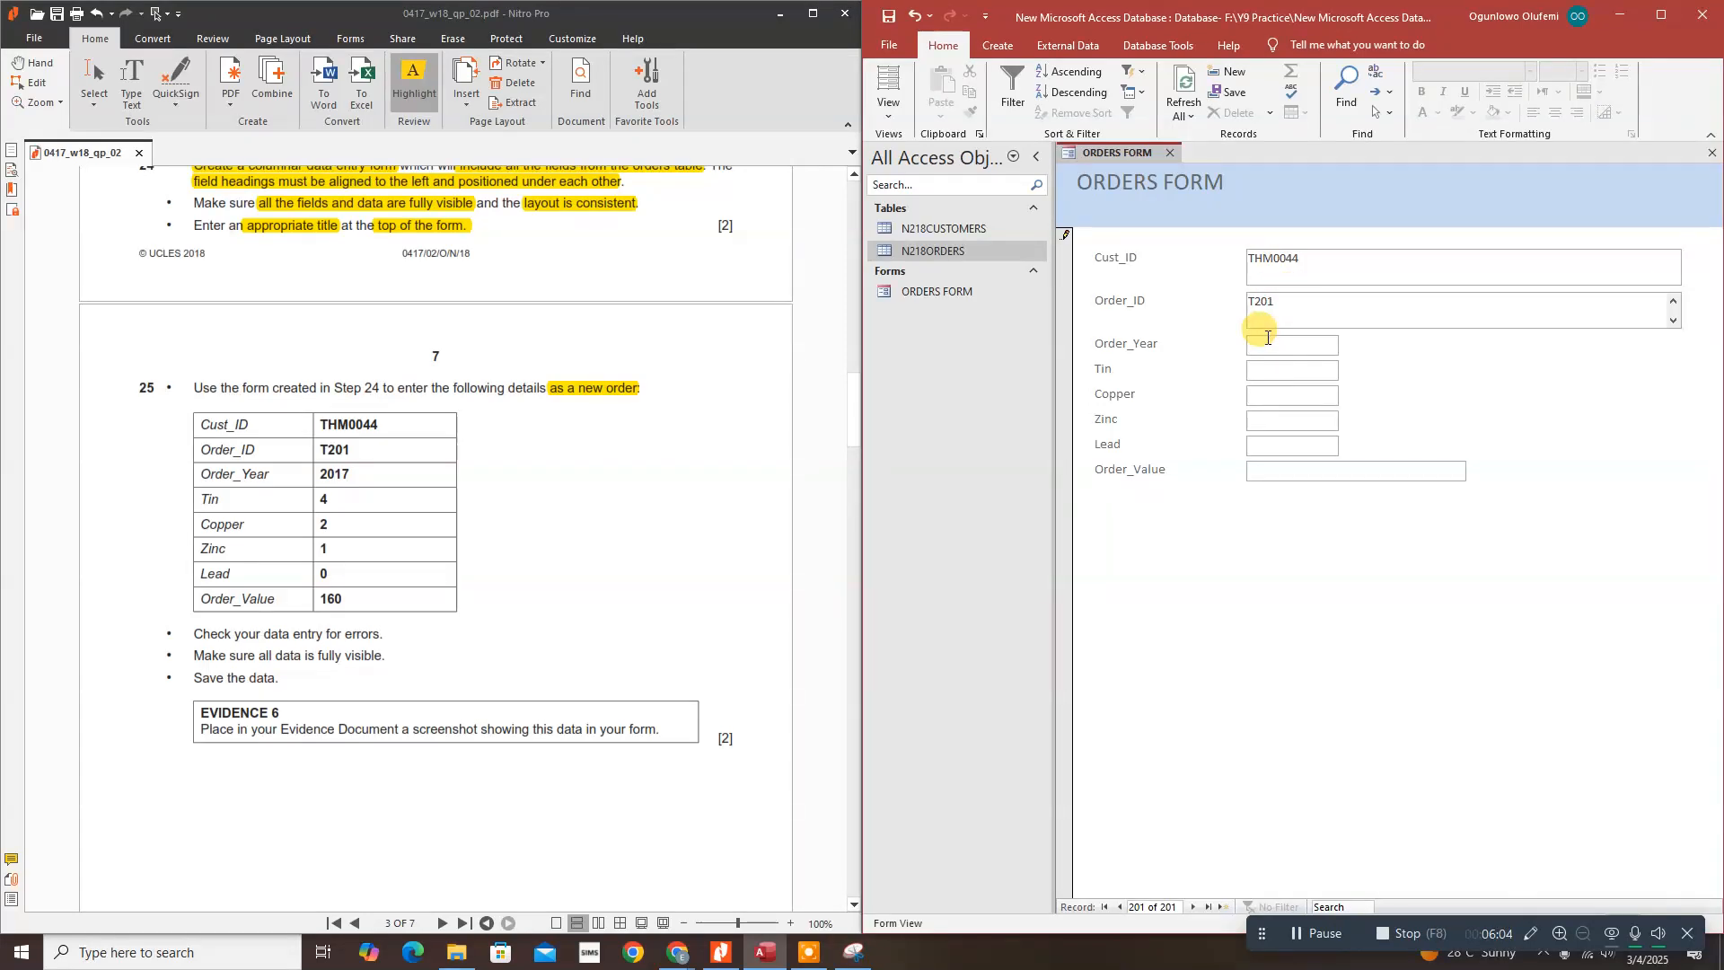
{"action": "left_click", "coordinate": [1265, 344]}
{"action": "type", "text": "2017"}
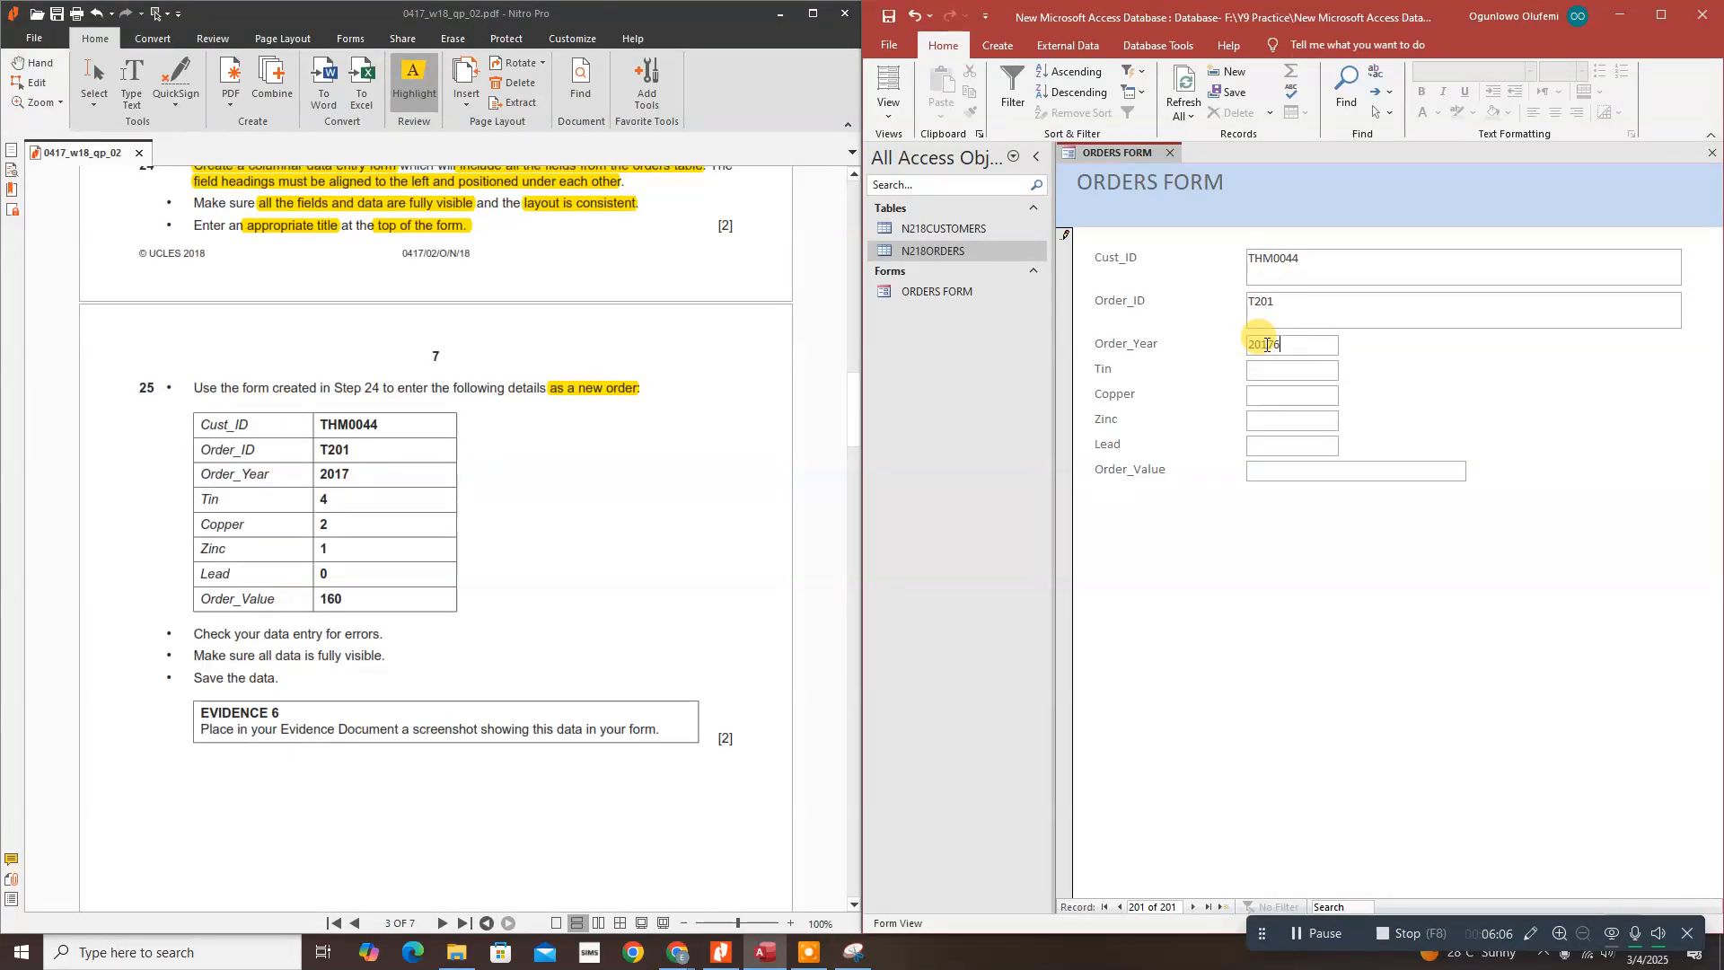
Step: Fill in Tin 4, Copper 2, Zinc 1, Lead 0 and order value 160
{"action": "left_click", "coordinate": [1299, 373]}
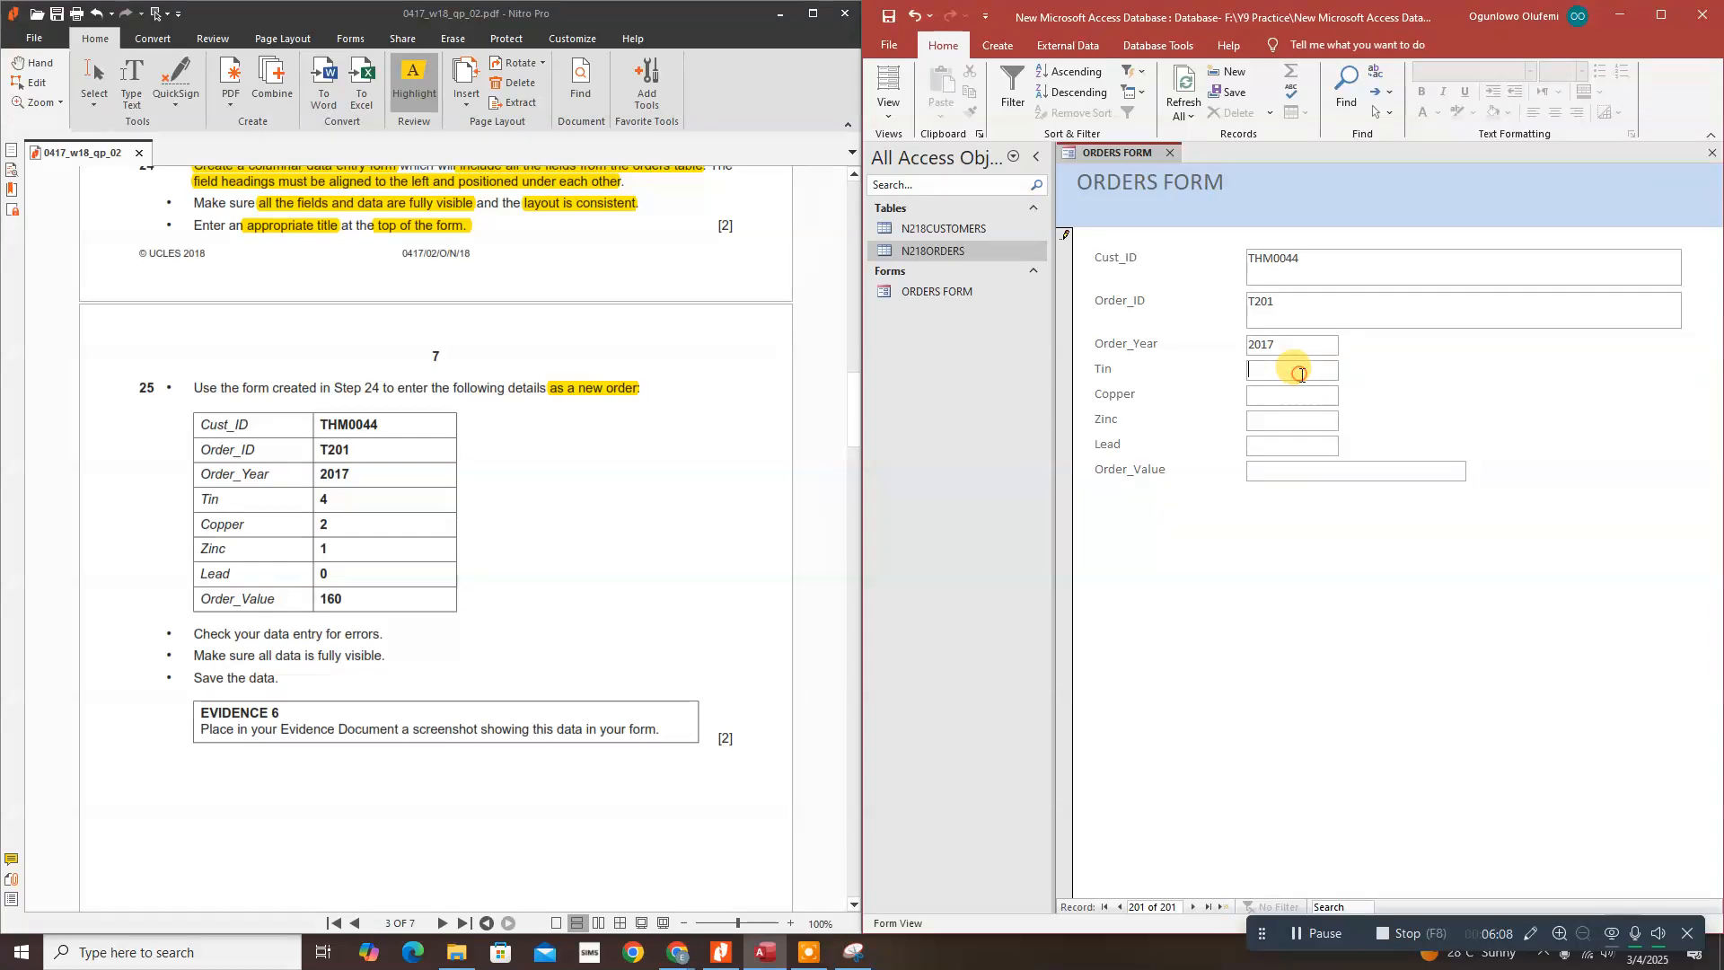
{"action": "type", "text": "4"}
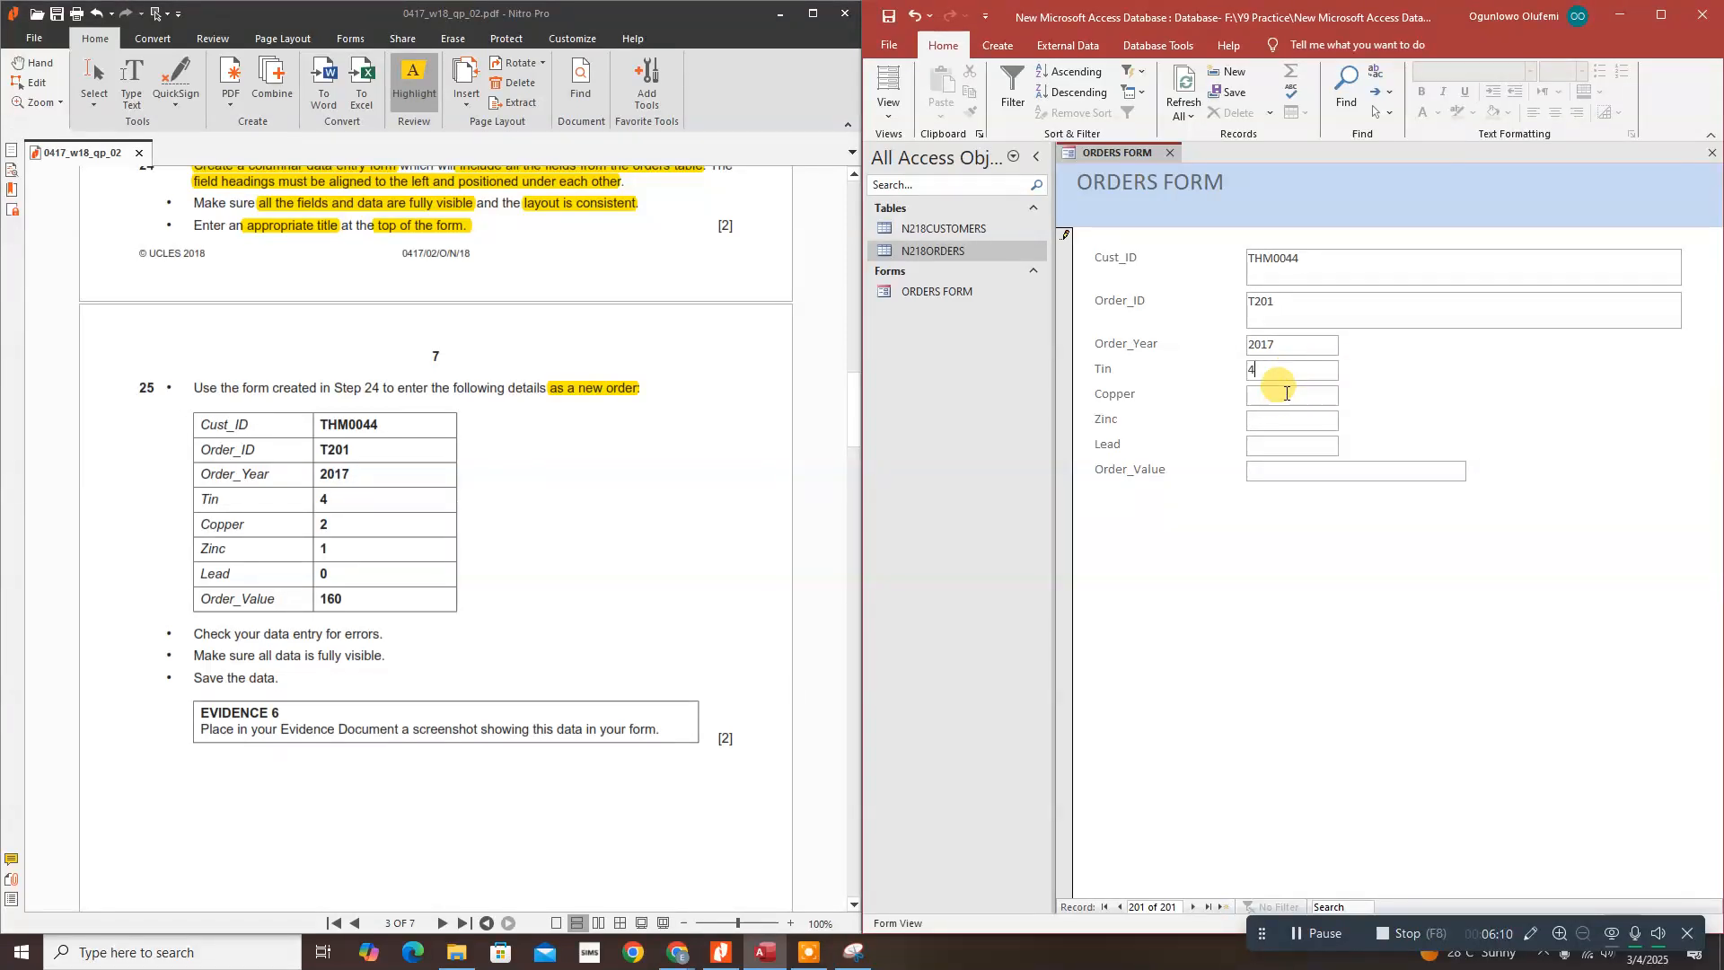
{"action": "left_click", "coordinate": [1286, 392]}
{"action": "type", "text": "2"}
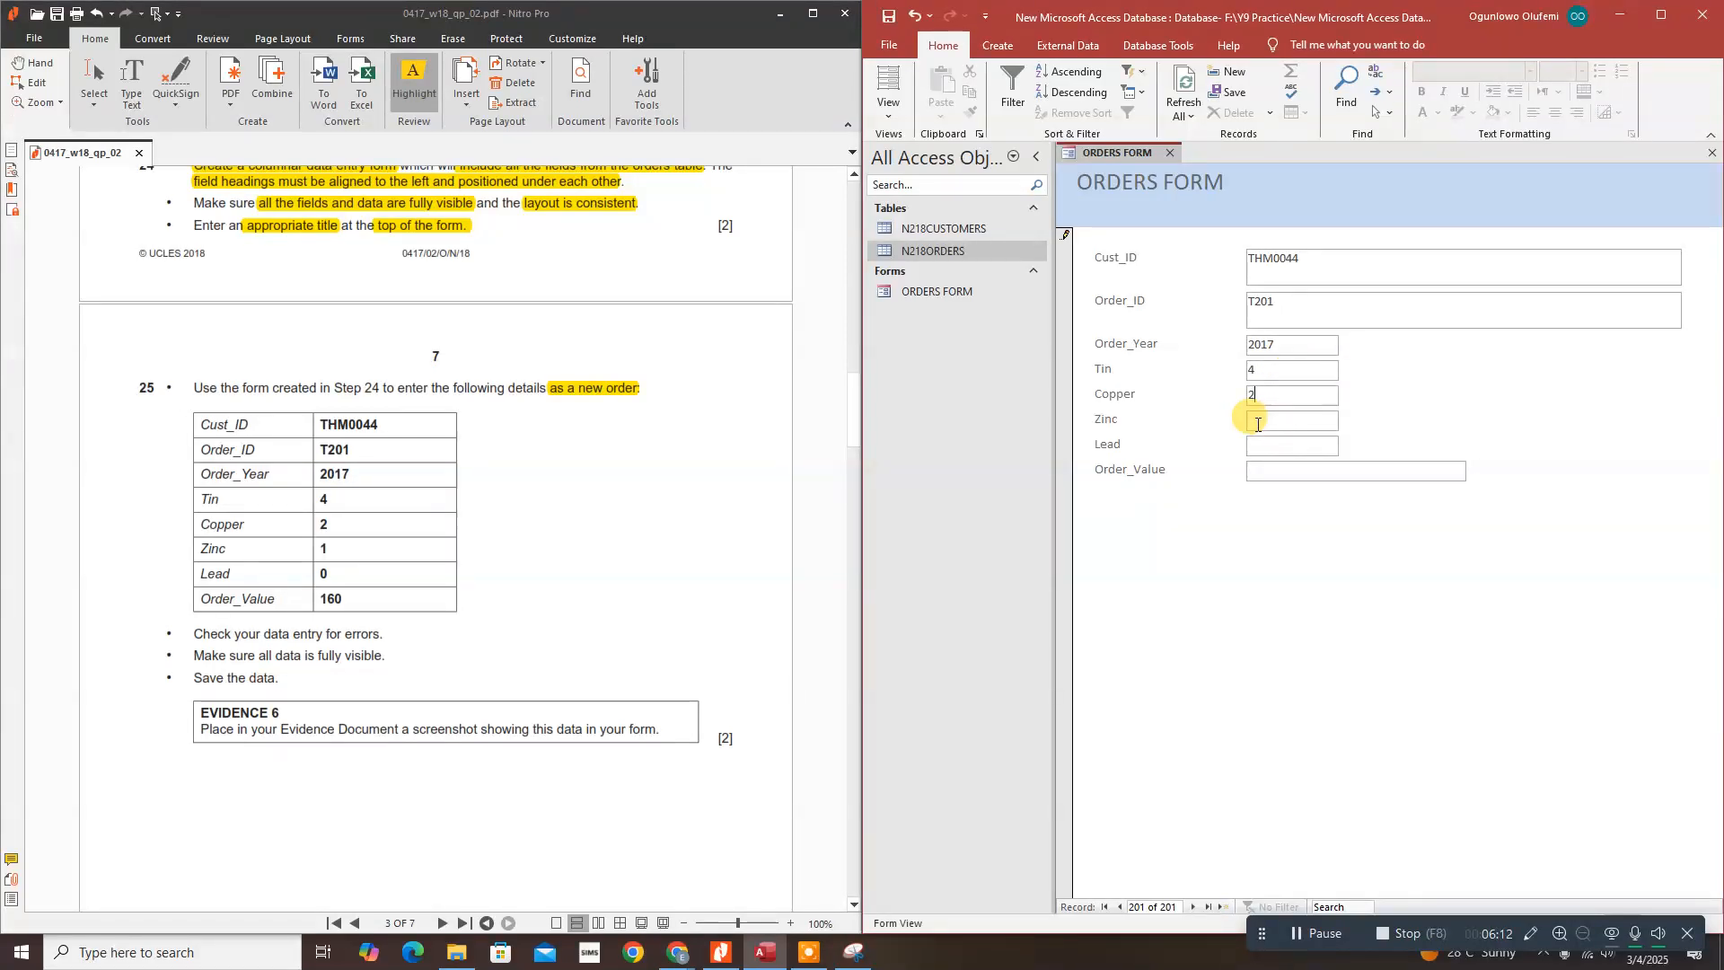
{"action": "left_click", "coordinate": [1264, 419]}
{"action": "type", "text": "1"}
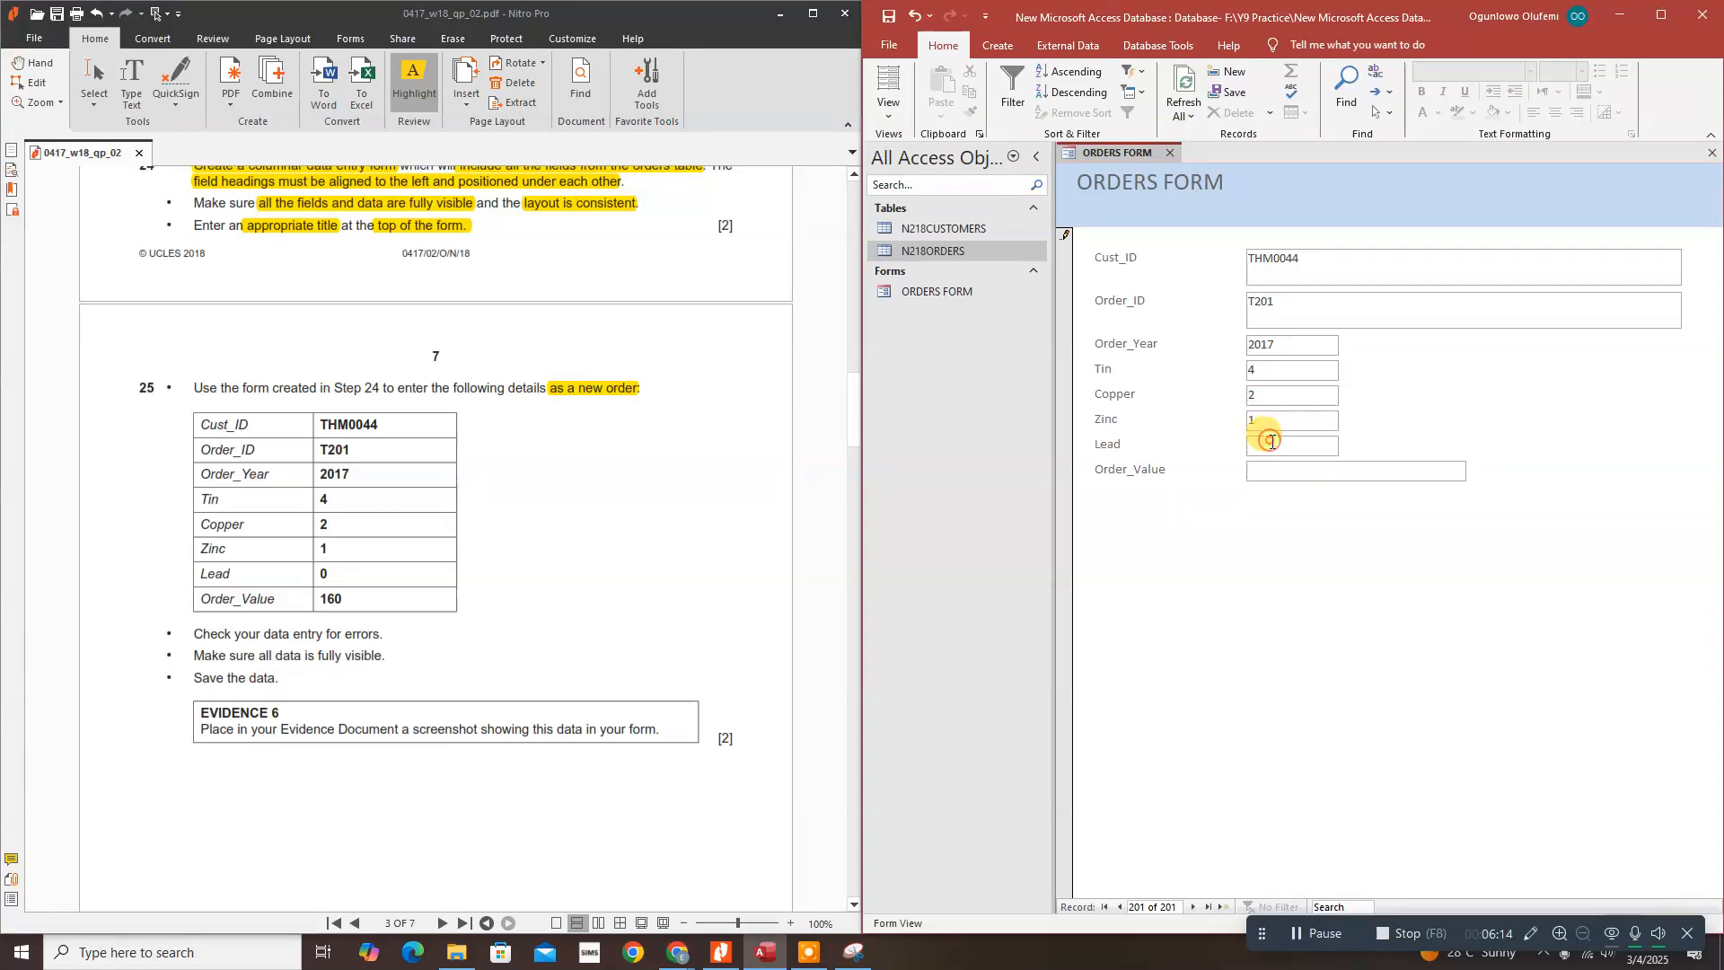
{"action": "type", "text": "0"}
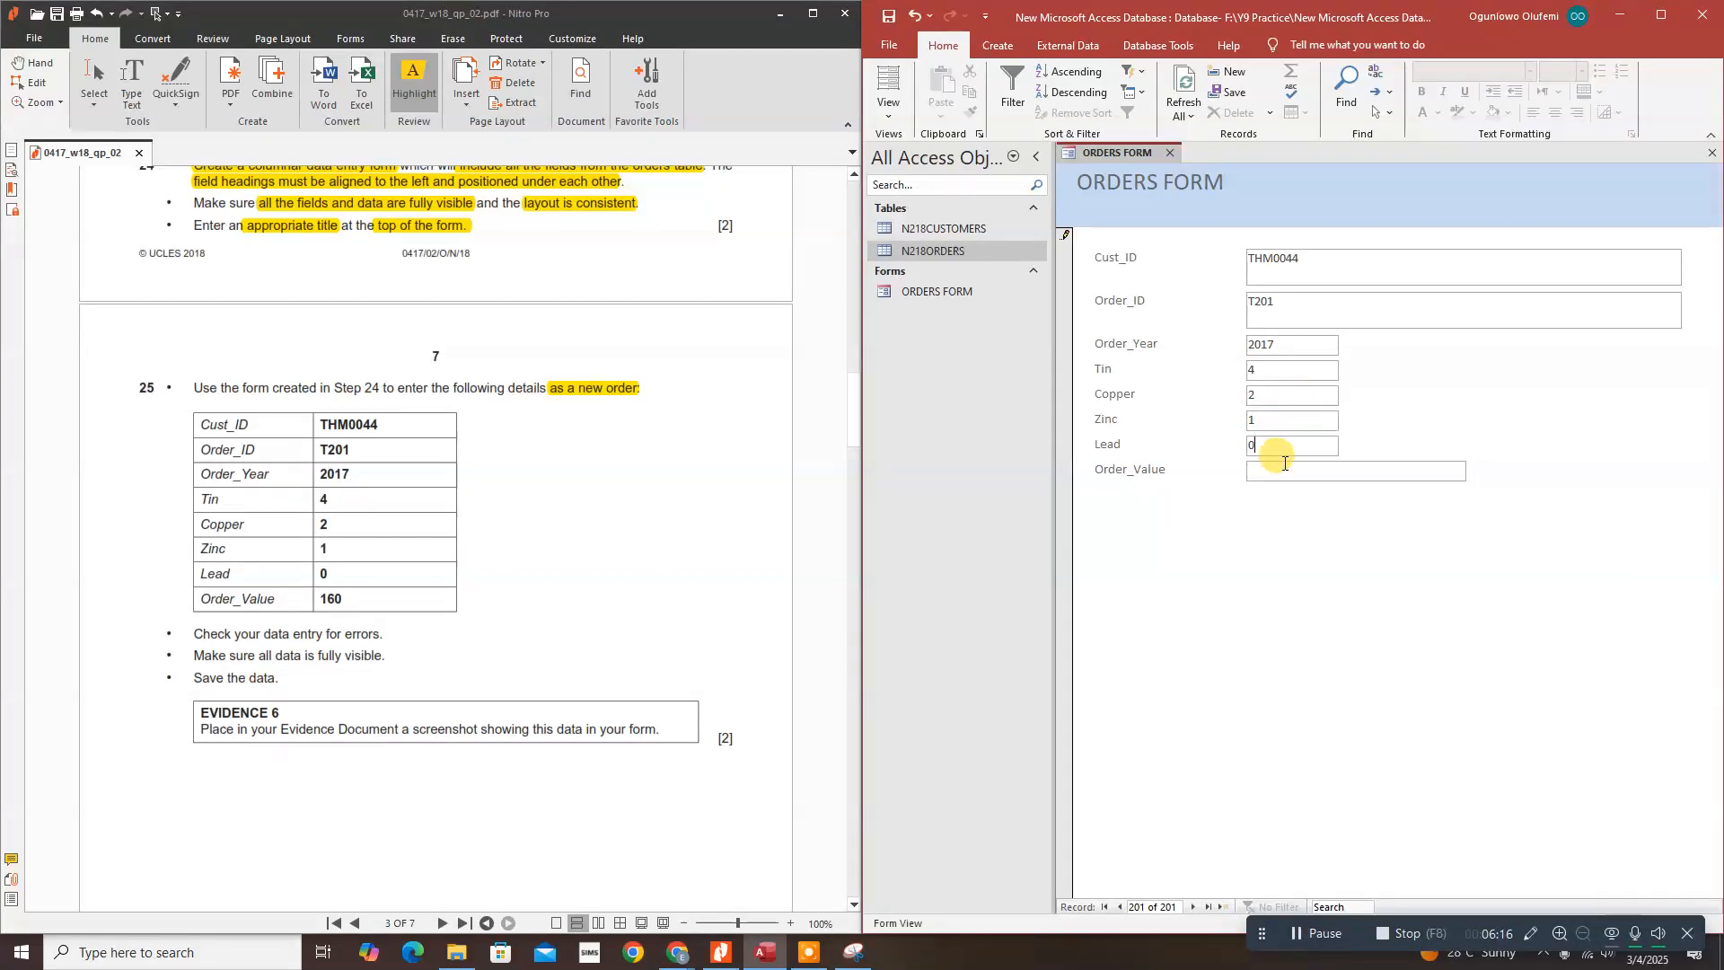
{"action": "left_click", "coordinate": [1281, 474]}
{"action": "type", "text": "160"}
Step: Save the new order record in the ORDERS FORM
{"action": "left_click", "coordinate": [1230, 93]}
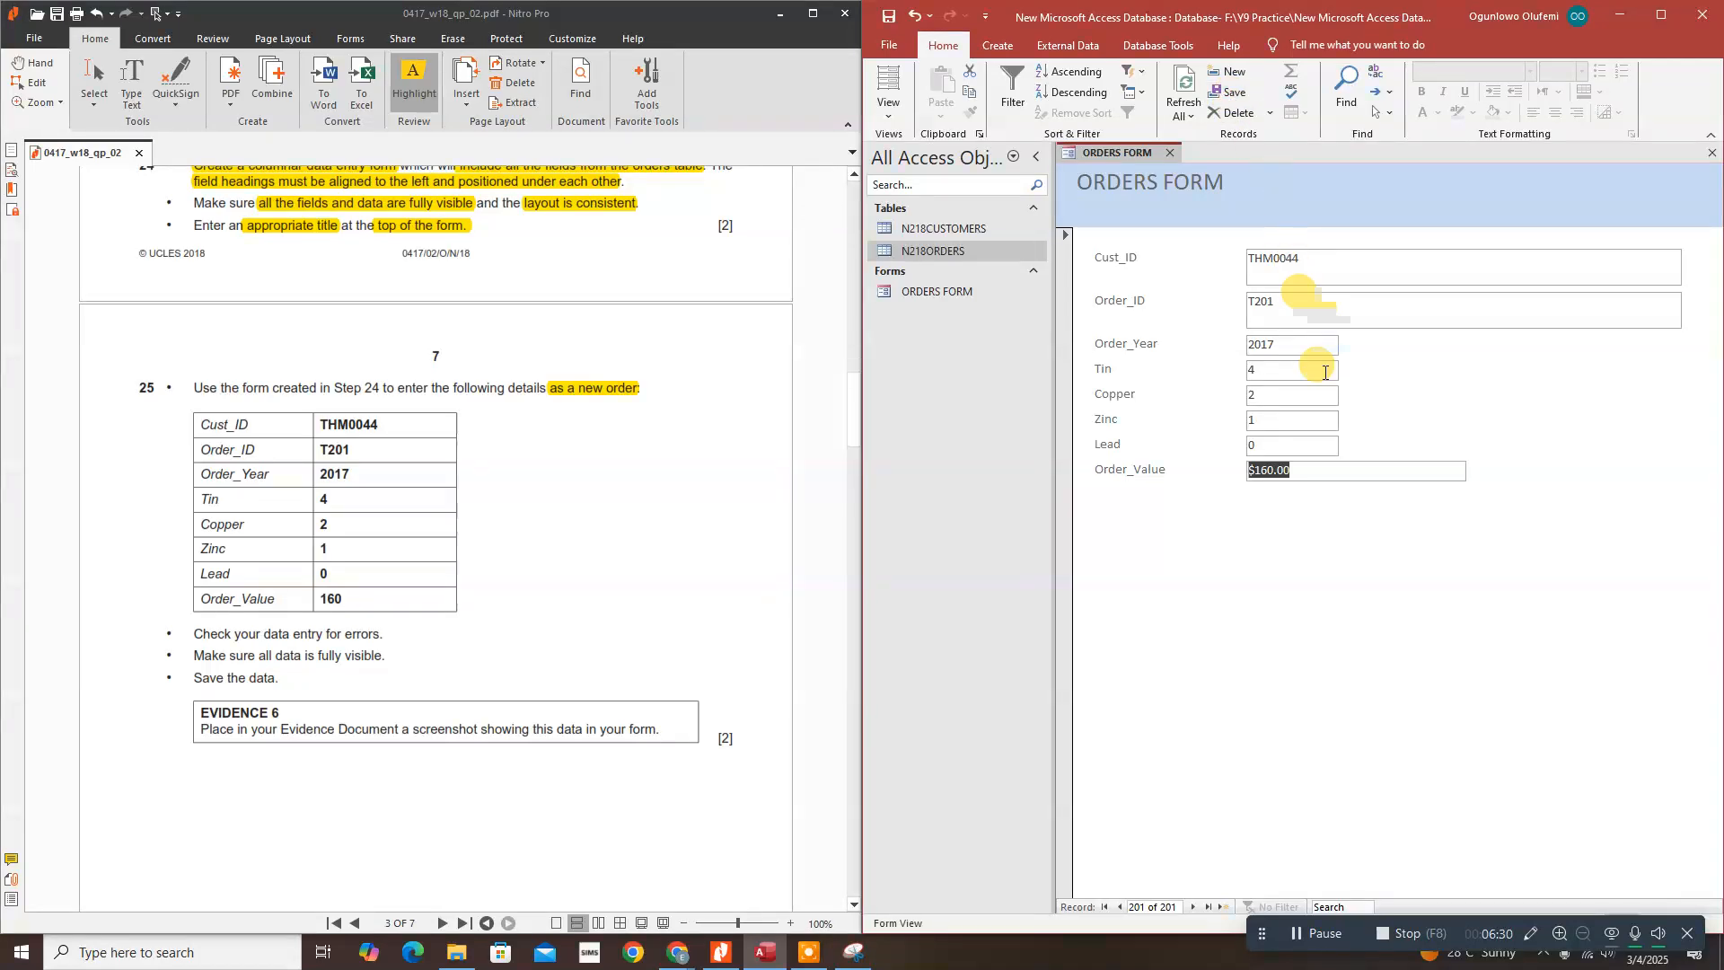
{"action": "left_click", "coordinate": [1323, 472]}
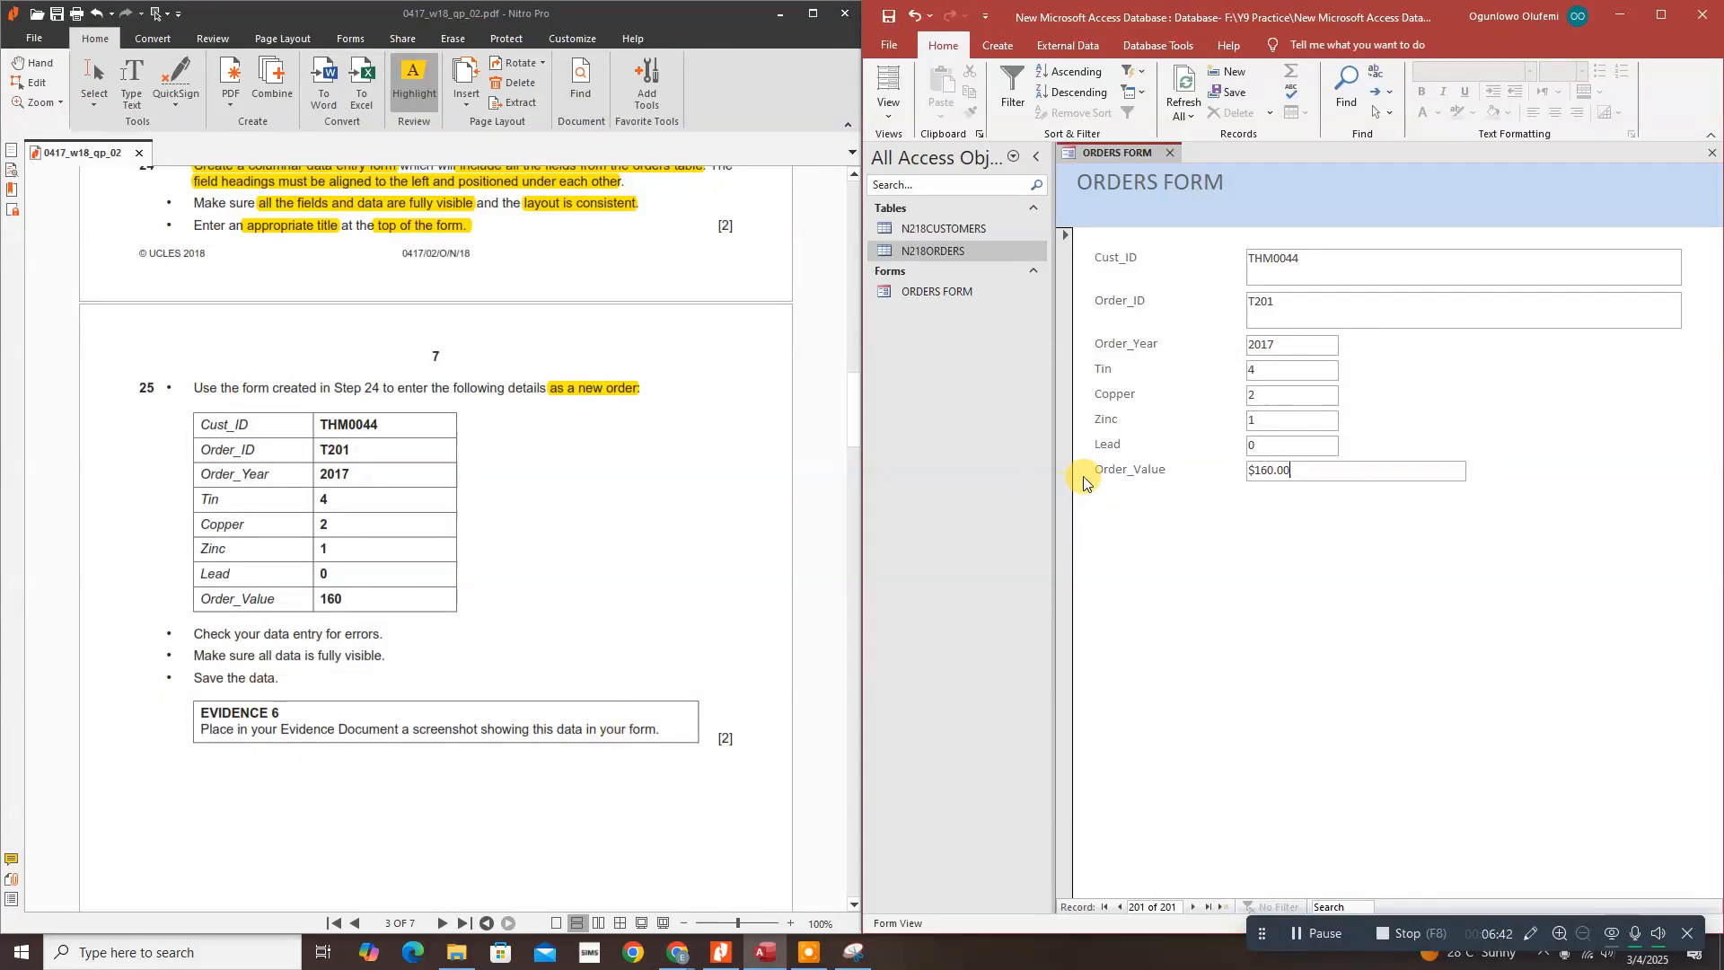
{"action": "left_click", "coordinate": [852, 952]}
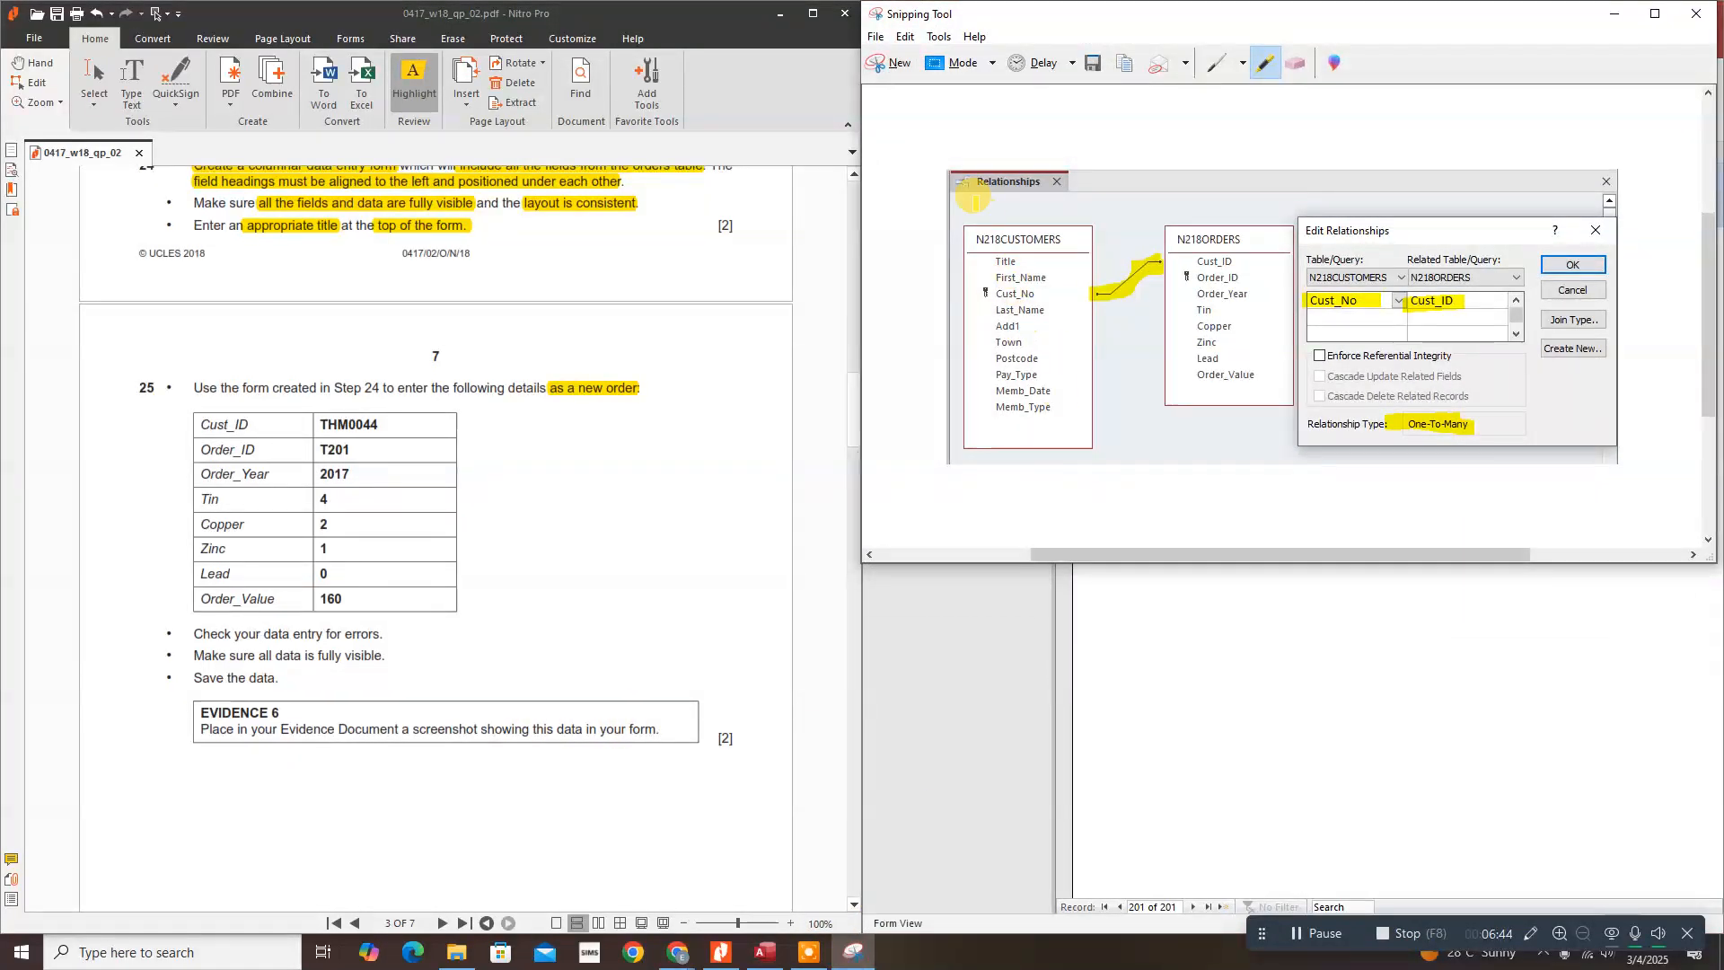
Step: Take a new Snipping Tool capture of the ORDERS FORM with all its fields
{"action": "left_click", "coordinate": [893, 62]}
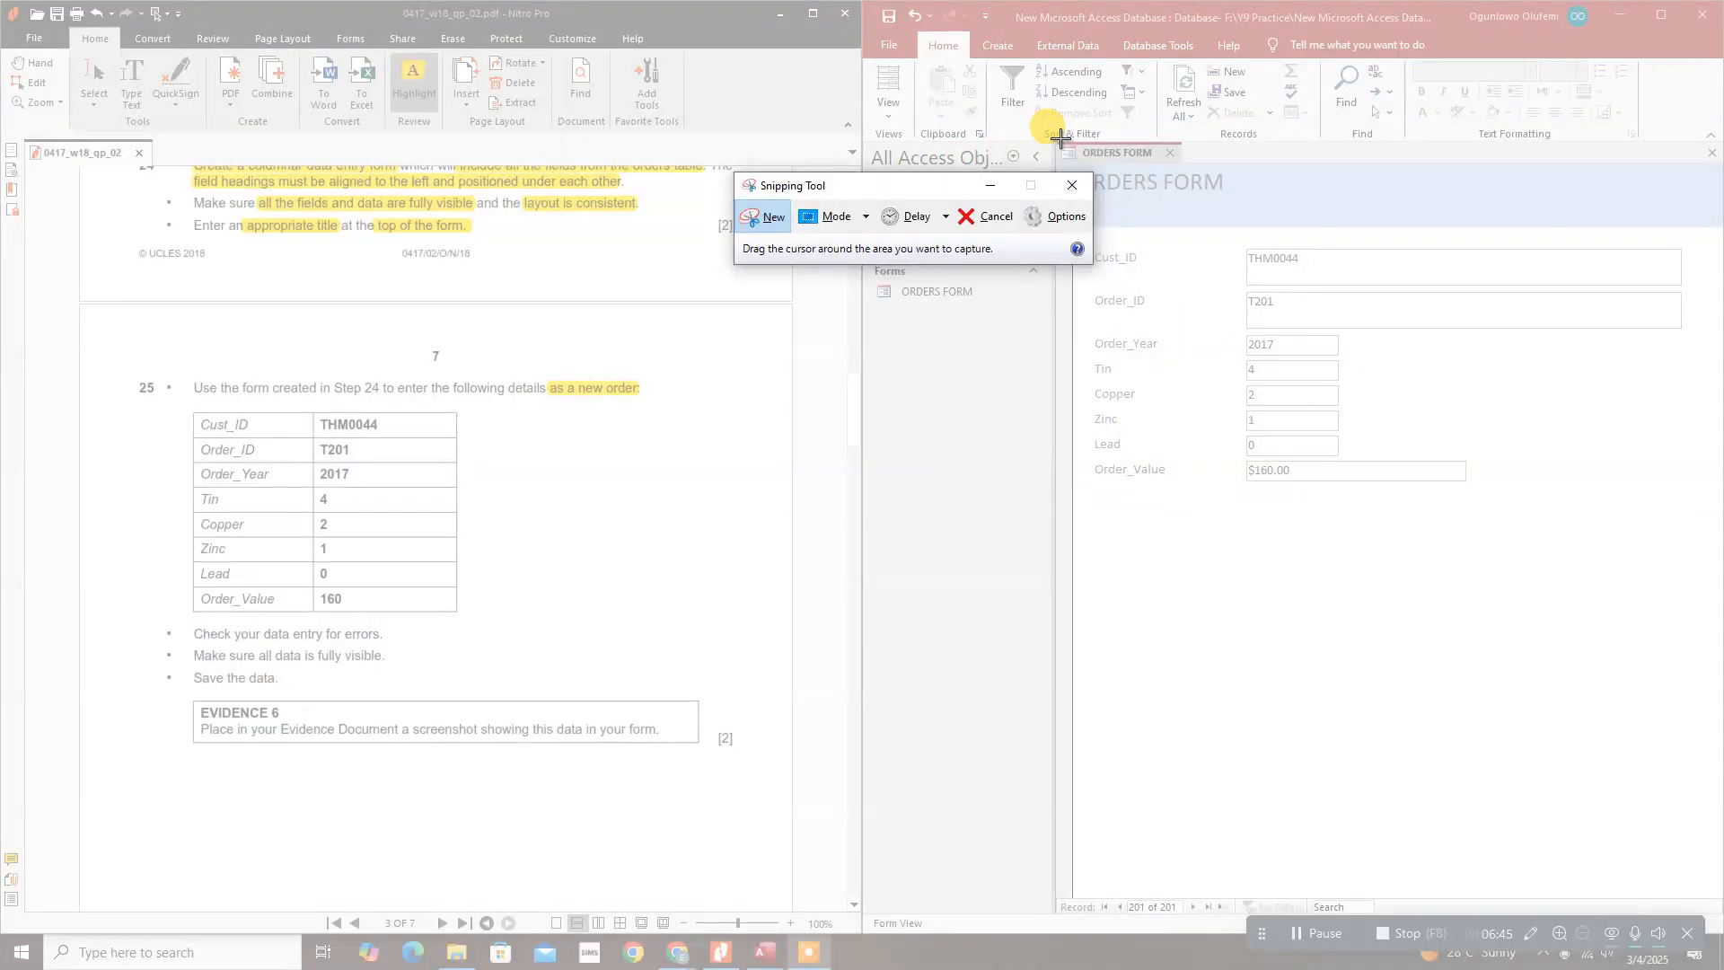
{"action": "left_click_drag", "start_coordinate": [1051, 141], "coordinate": [1702, 431]}
{"action": "left_click_drag", "start_coordinate": [1712, 509], "coordinate": [1708, 520]}
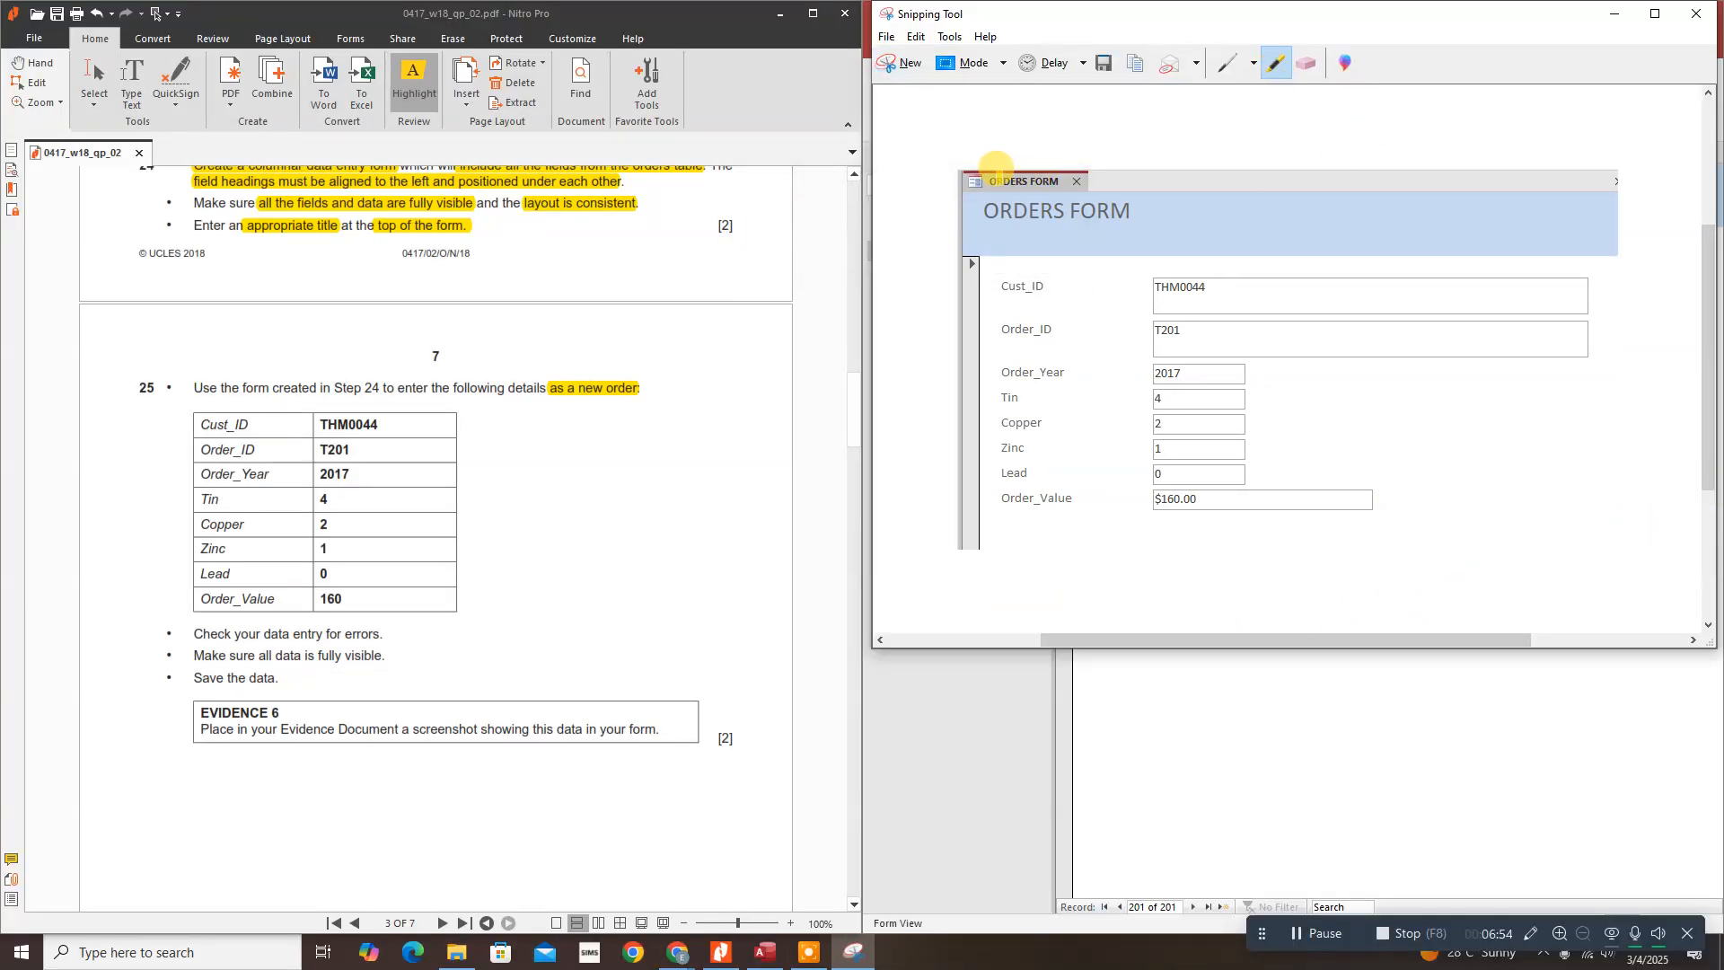
Step: Highlight the ORDERS FORM title and the entered values in yellow on the capture
{"action": "mouse_move", "coordinate": [966, 179]}
{"action": "left_mouse_down"}
{"action": "mouse_move", "coordinate": [1142, 212]}
{"action": "mouse_move", "coordinate": [985, 199]}
{"action": "left_mouse_up"}
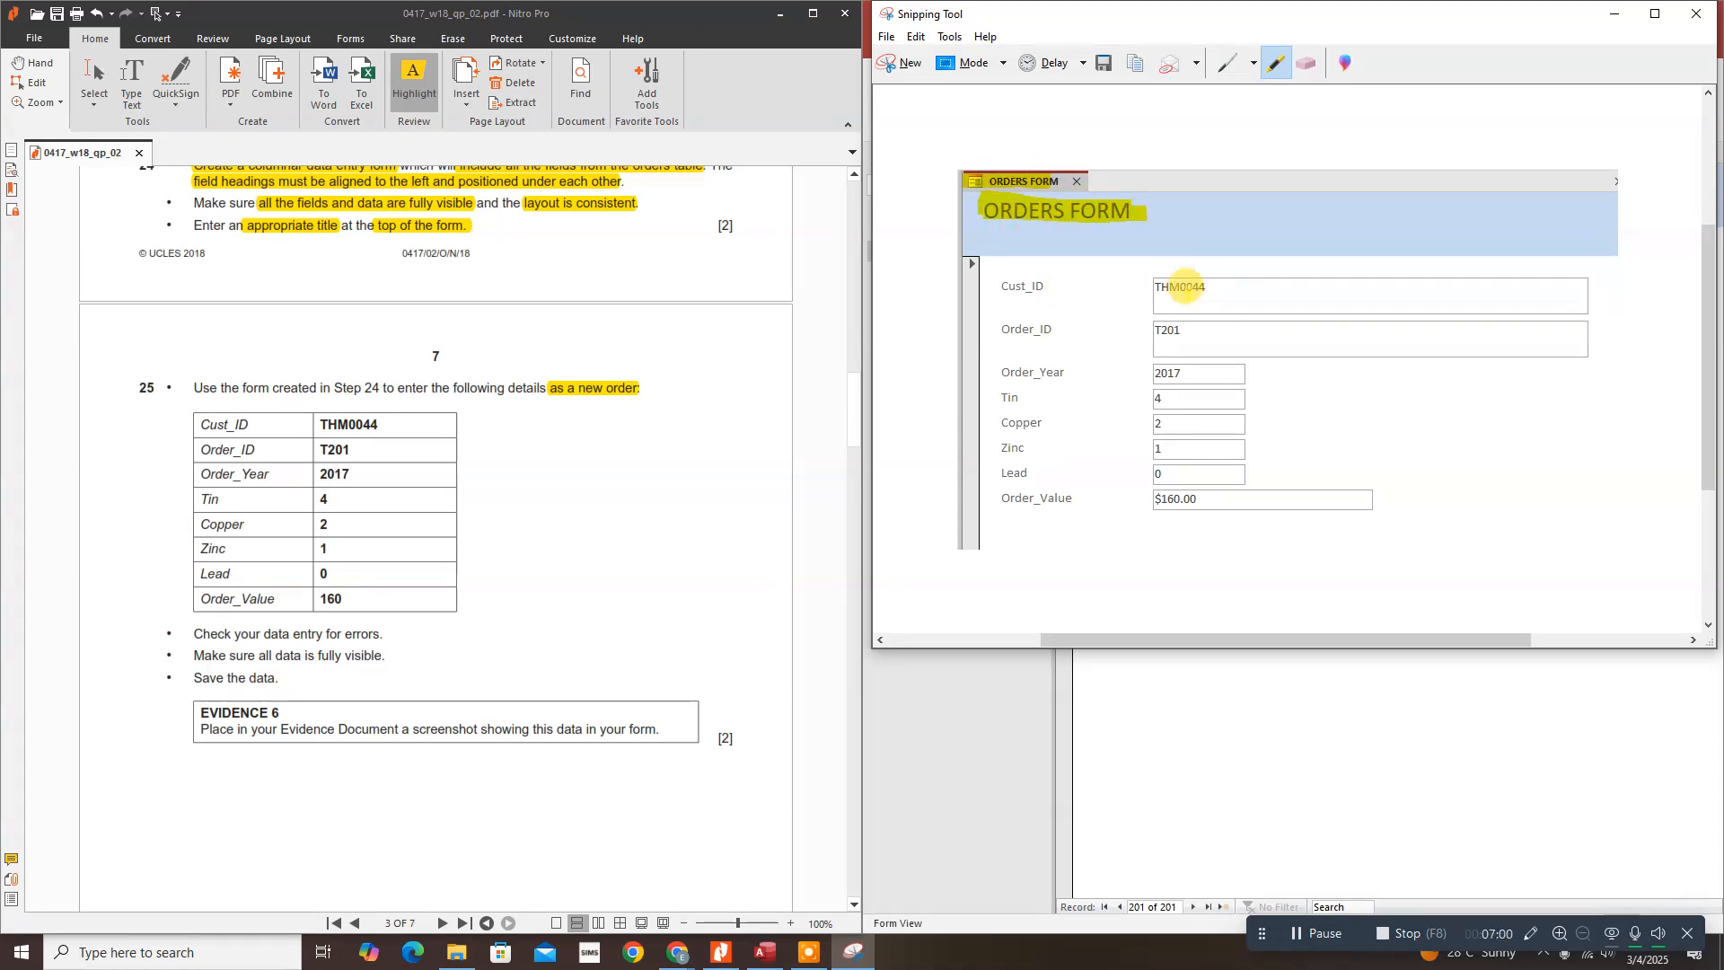
{"action": "mouse_move", "coordinate": [1204, 282]}
{"action": "left_mouse_down"}
{"action": "mouse_move", "coordinate": [1219, 282]}
{"action": "mouse_move", "coordinate": [1146, 283]}
{"action": "mouse_move", "coordinate": [1158, 325]}
{"action": "mouse_move", "coordinate": [1205, 337]}
{"action": "mouse_move", "coordinate": [1149, 374]}
{"action": "mouse_move", "coordinate": [1152, 501]}
{"action": "left_mouse_up"}
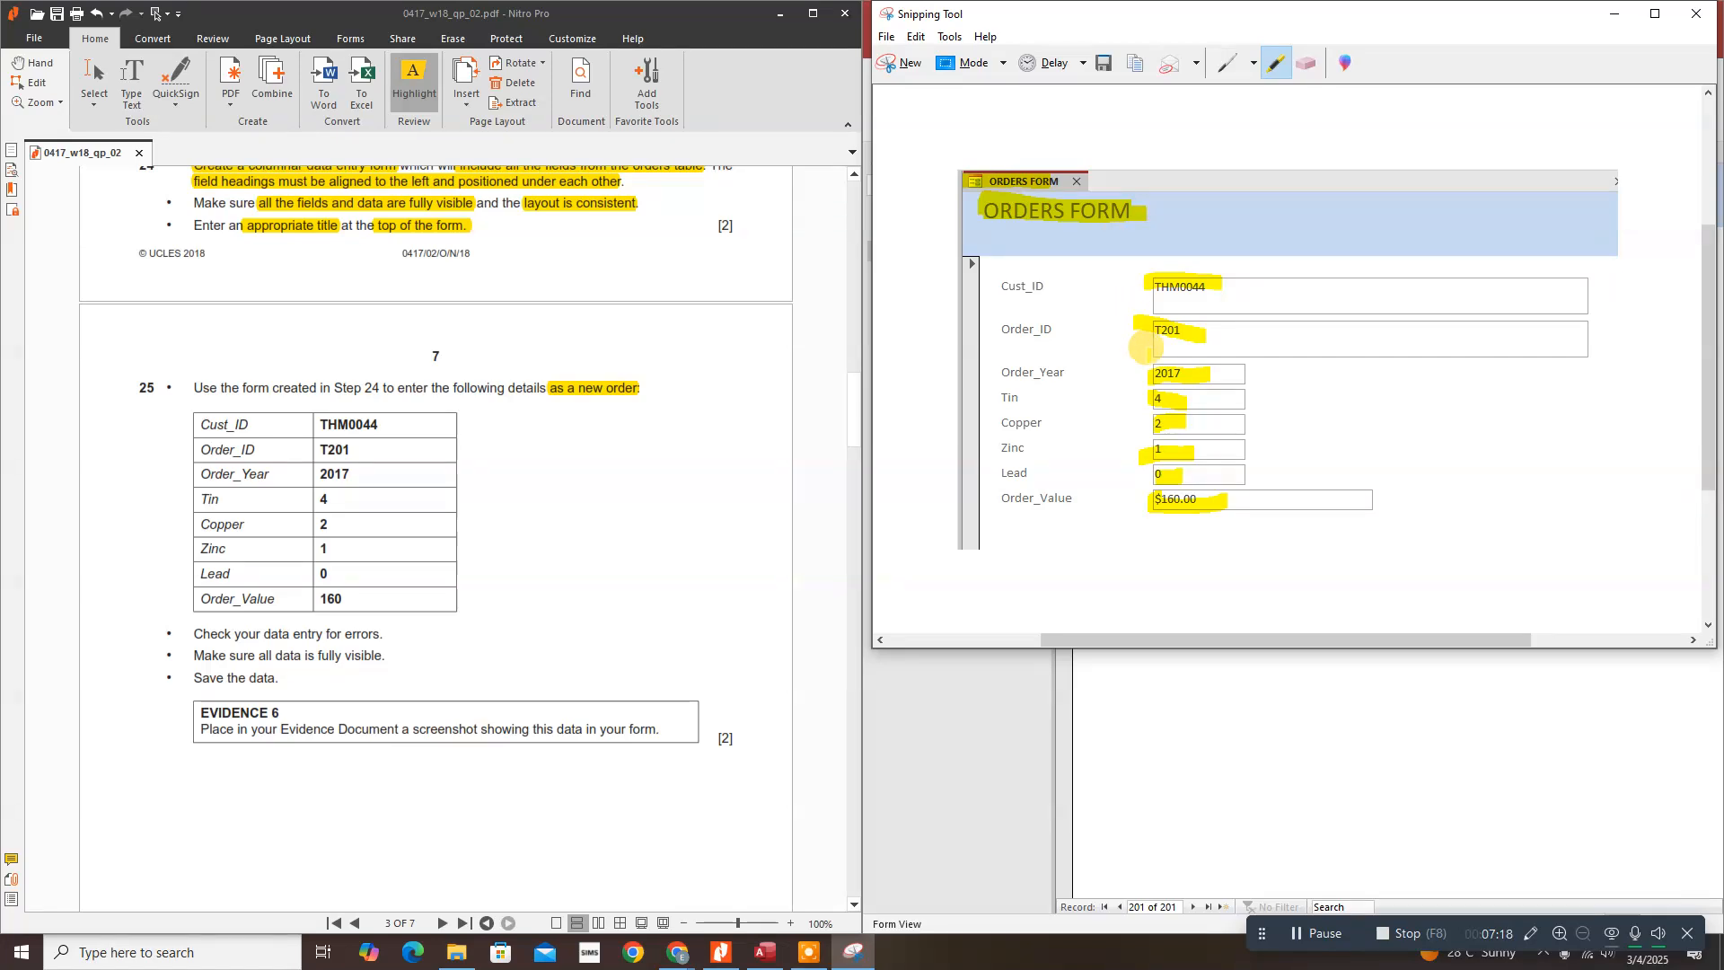
{"action": "left_click_drag", "start_coordinate": [853, 429], "coordinate": [864, 536]}
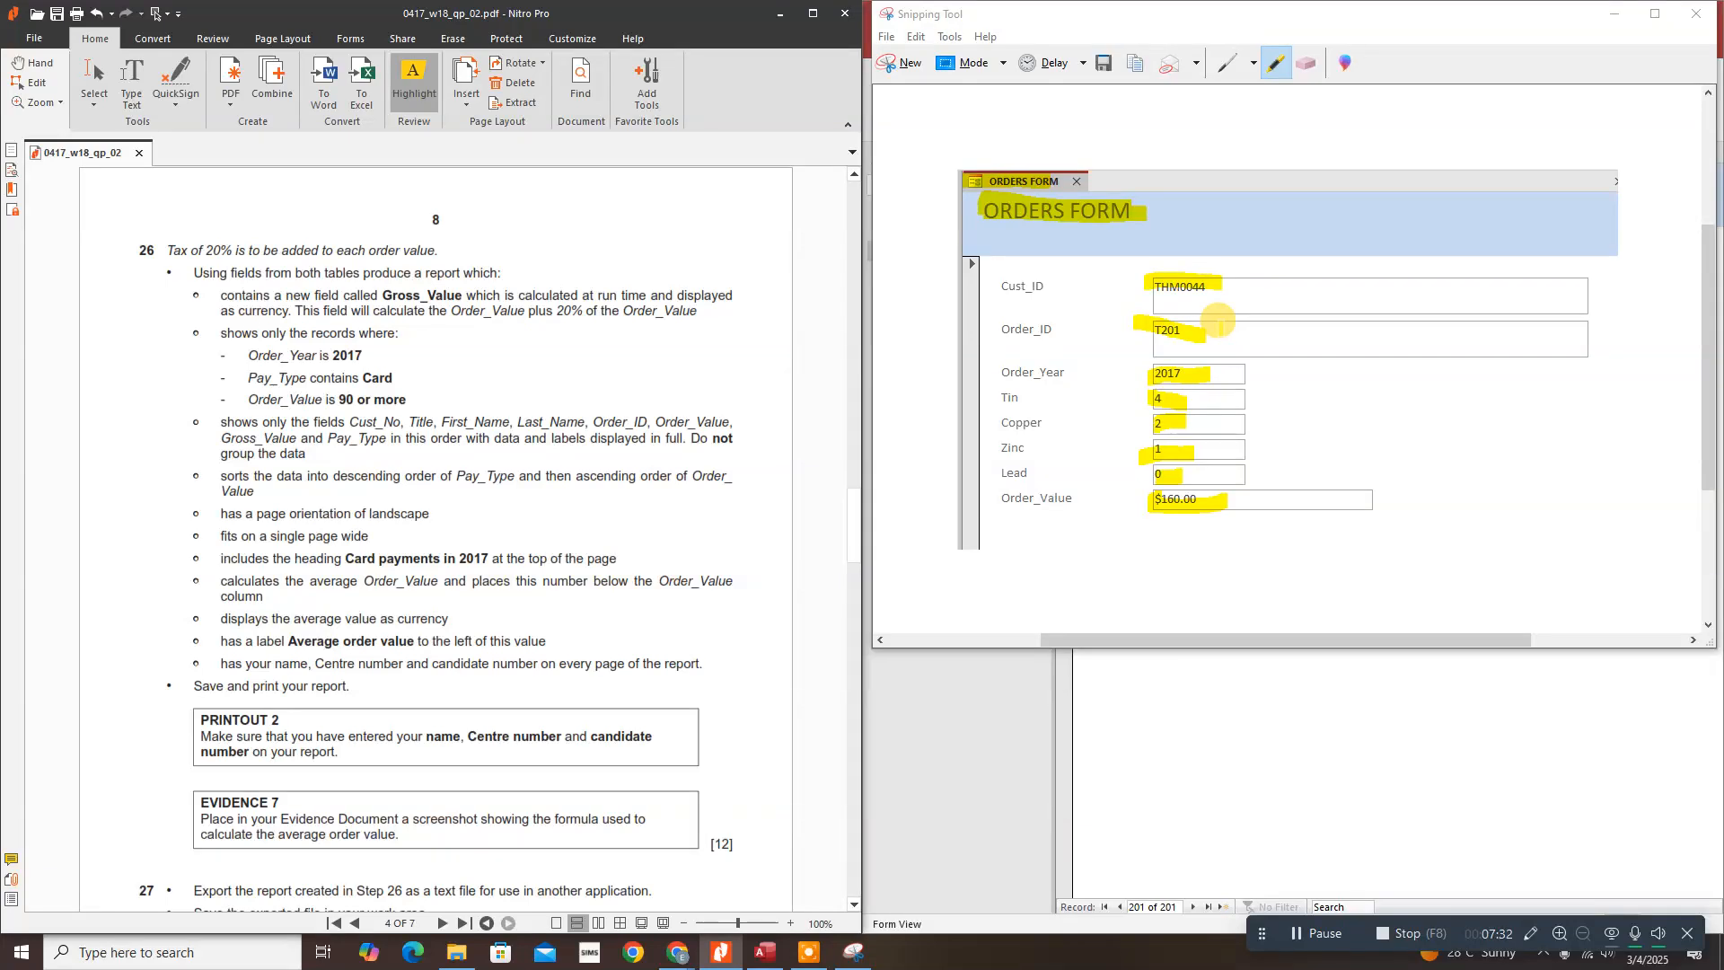
Step: Close the Snipping Tool window to reveal the saved ORDERS FORM record
{"action": "left_click", "coordinate": [1621, 14]}
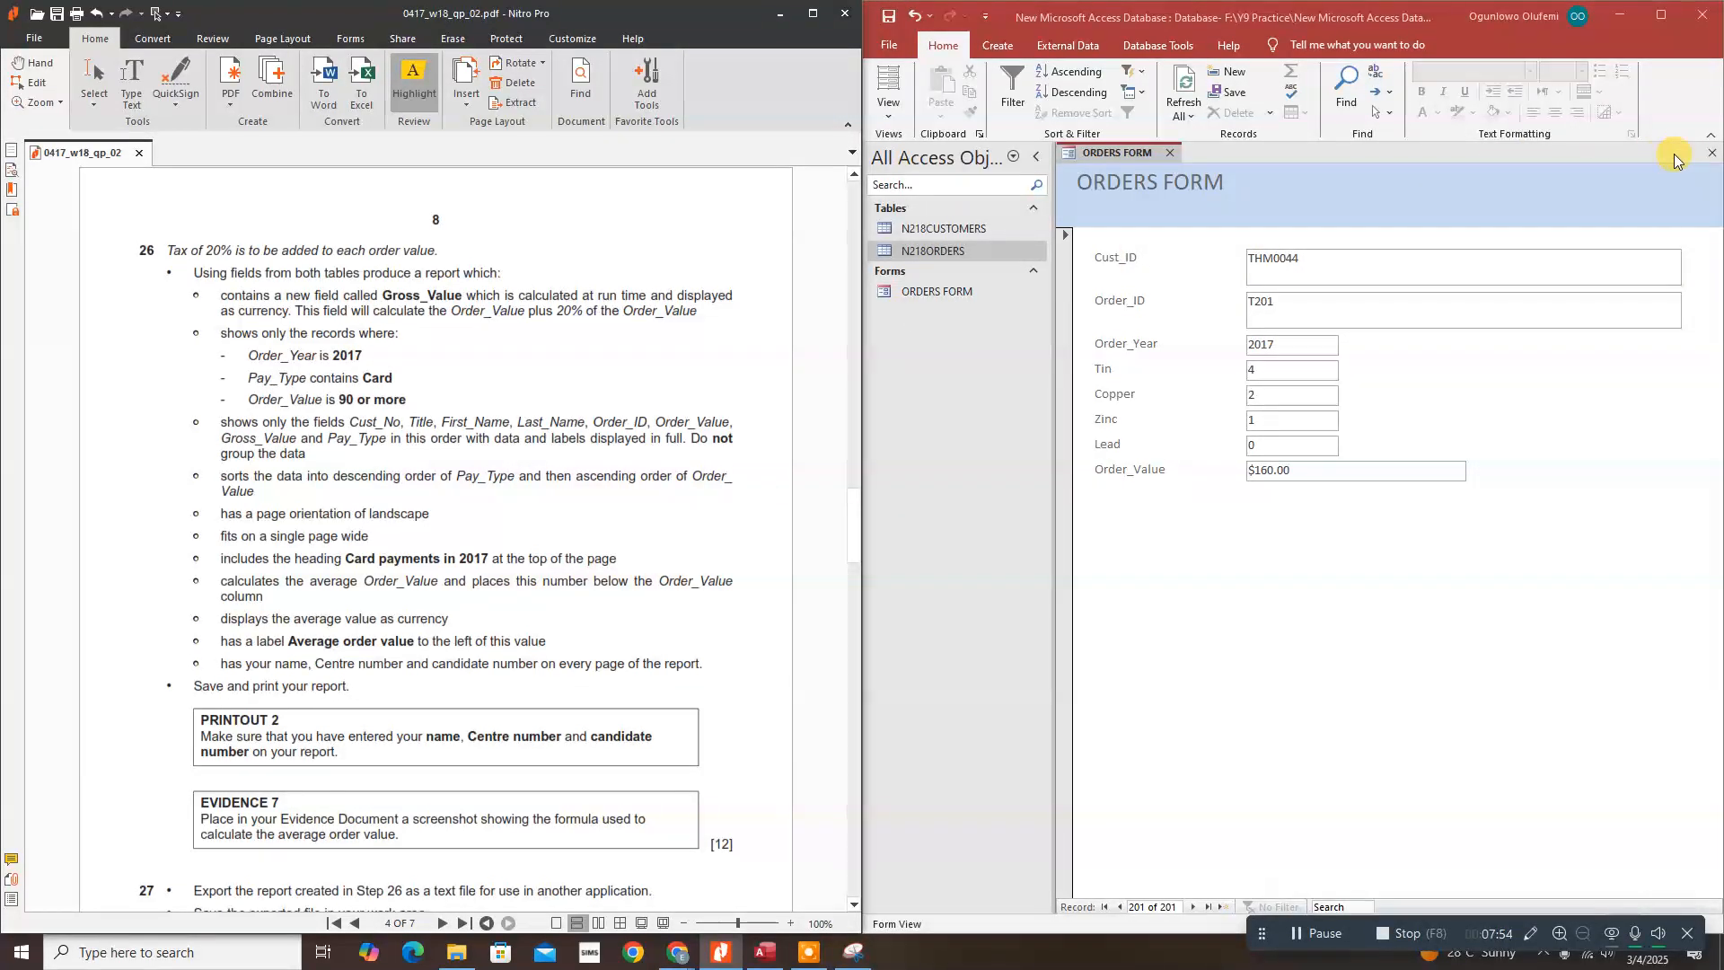
Step: Close the ORDERS FORM, saving its design, and start a blank Query Design
{"action": "left_click", "coordinate": [1712, 152]}
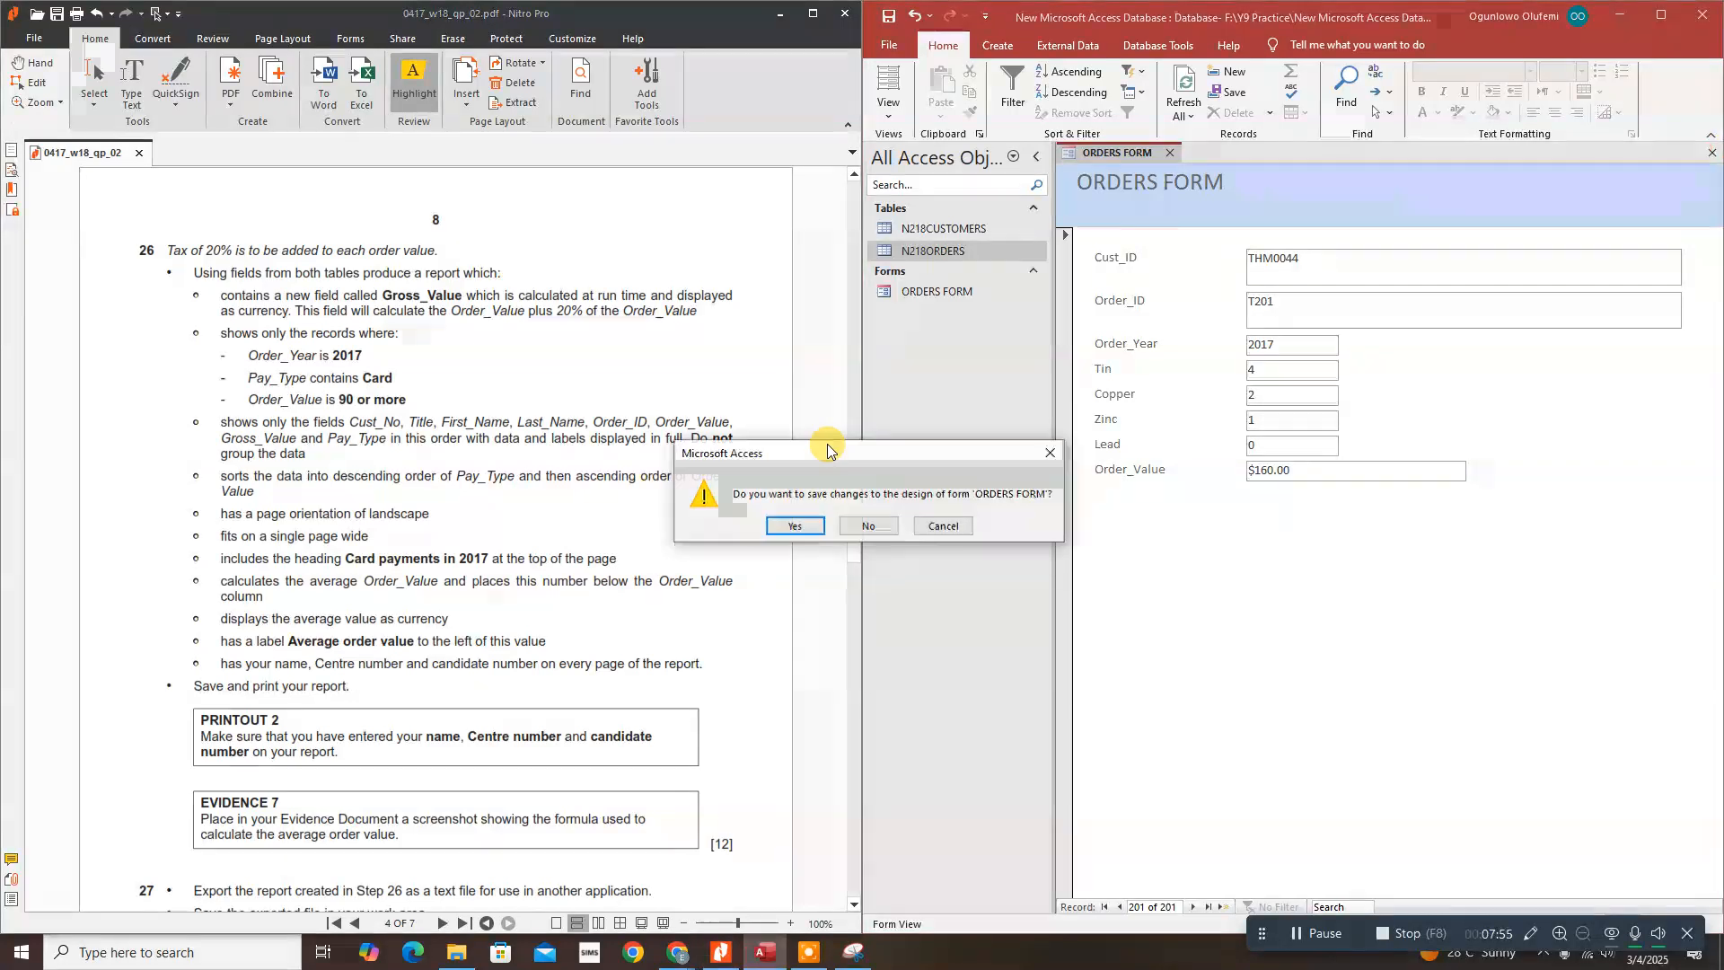
{"action": "left_click", "coordinate": [816, 532]}
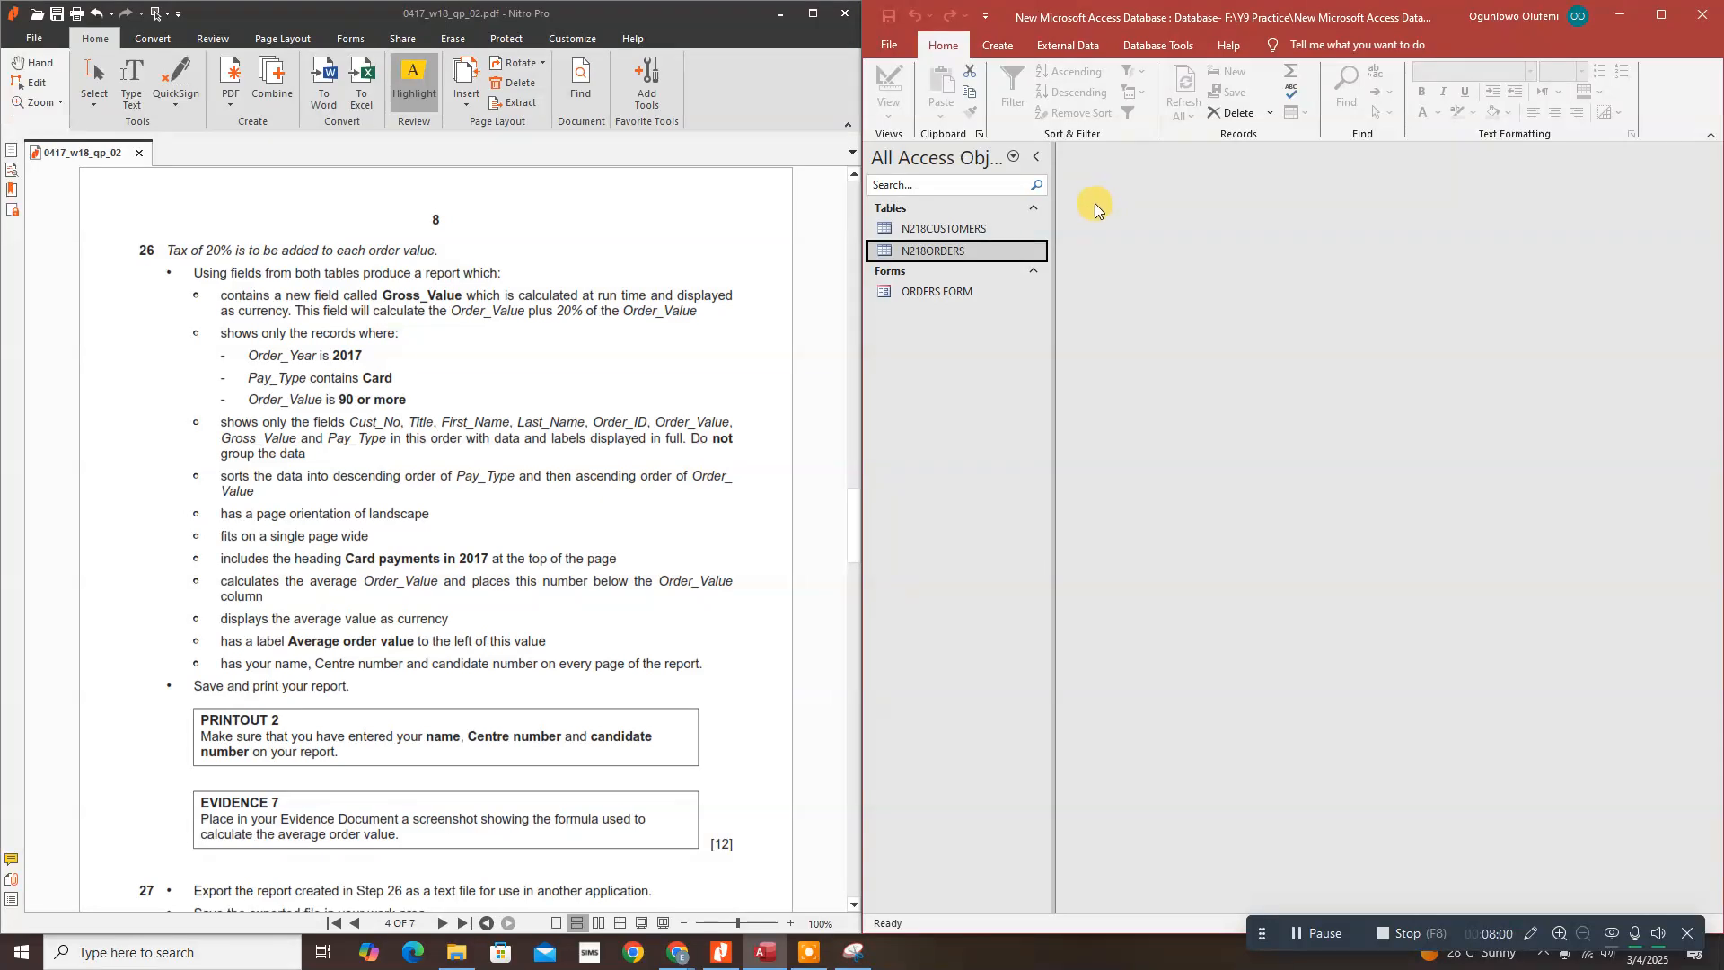
{"action": "left_click", "coordinate": [999, 46]}
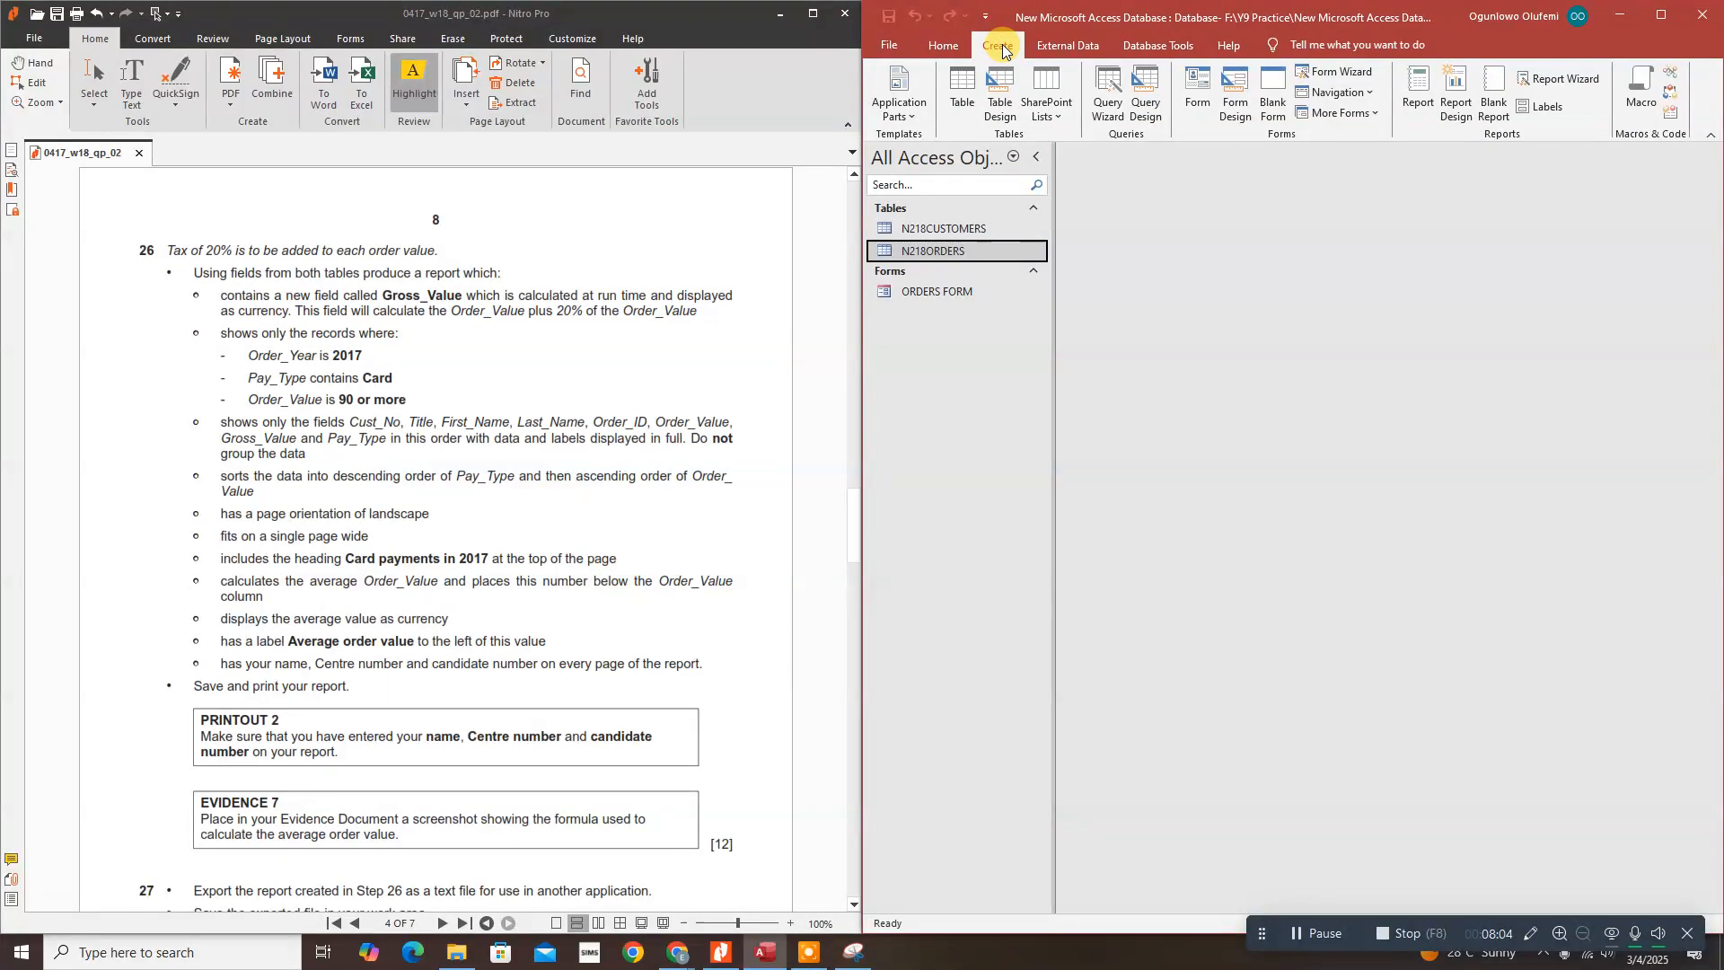
{"action": "left_click", "coordinate": [1145, 102]}
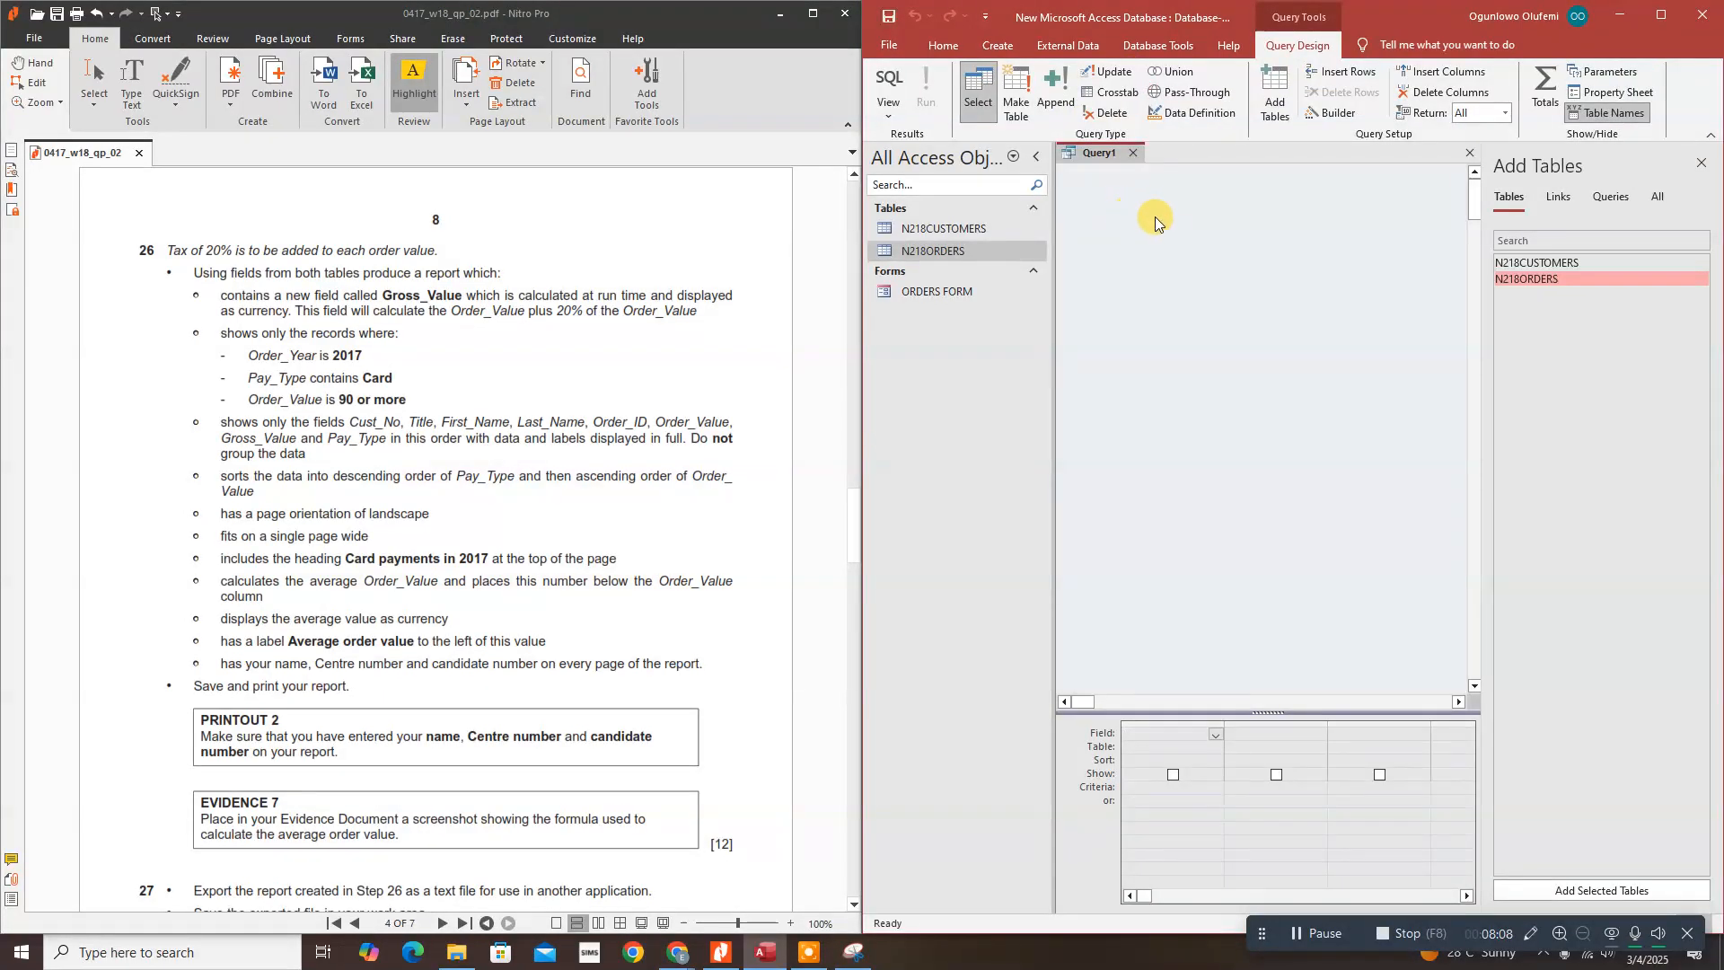
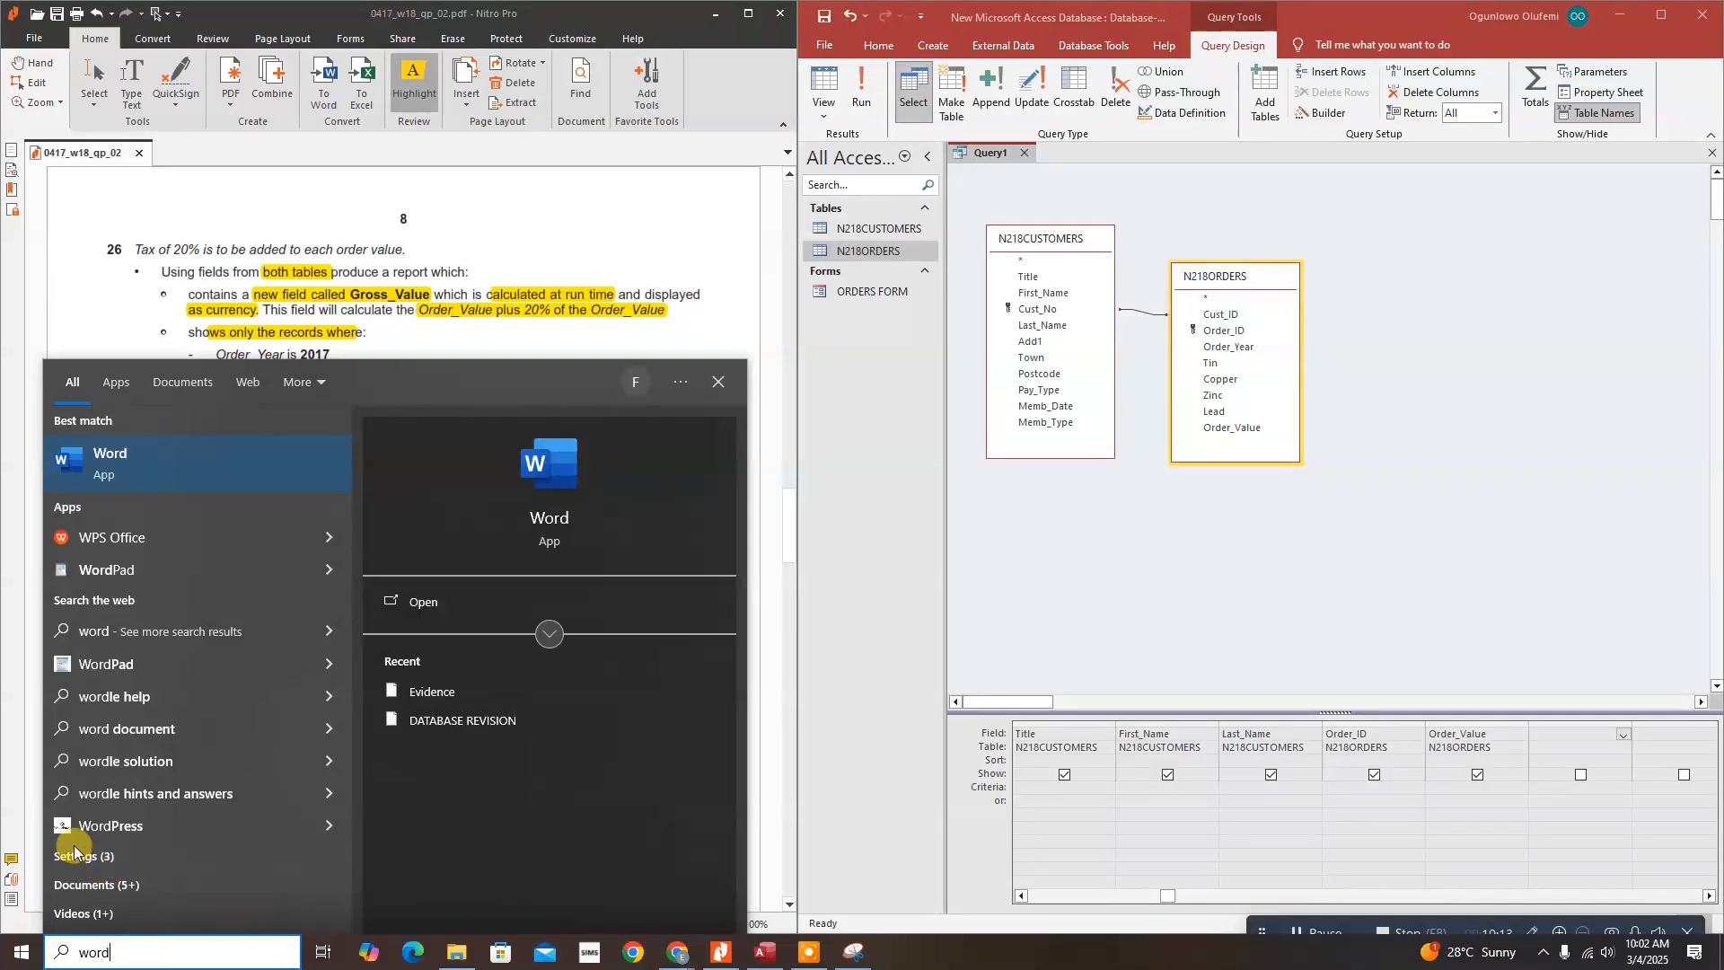
Step: Open a blank Word document and type 'Field Name: Calculated value/formula'
{"action": "left_click", "coordinate": [178, 472]}
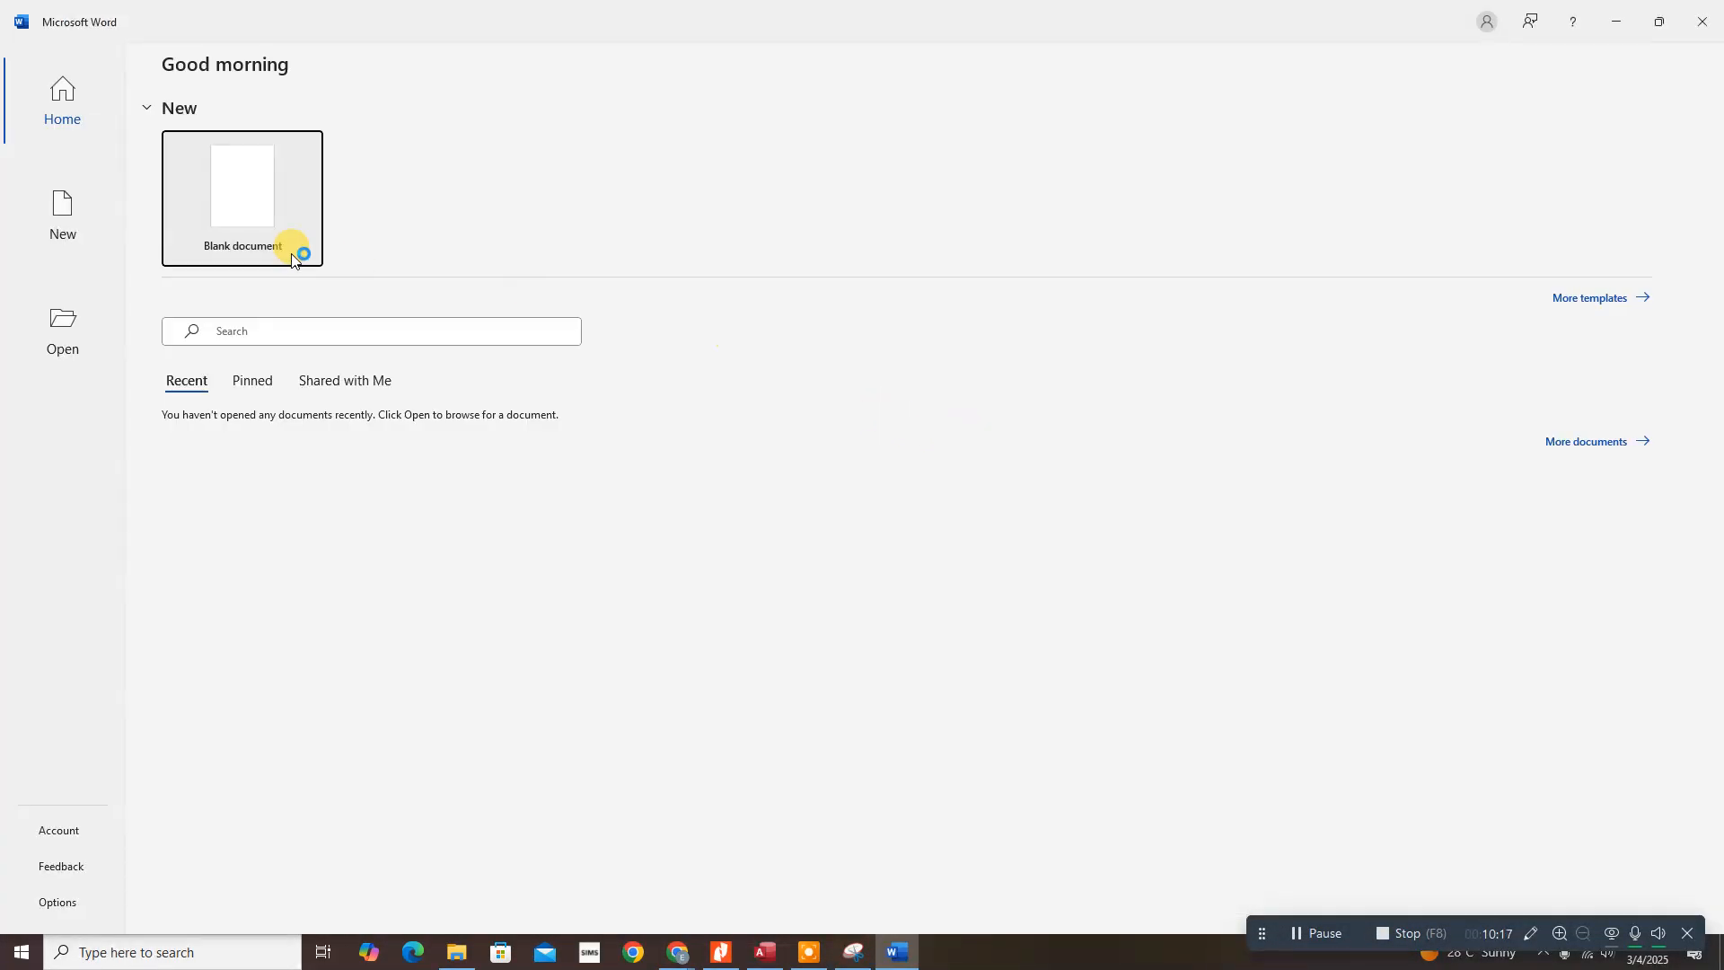
{"action": "left_click", "coordinate": [253, 215]}
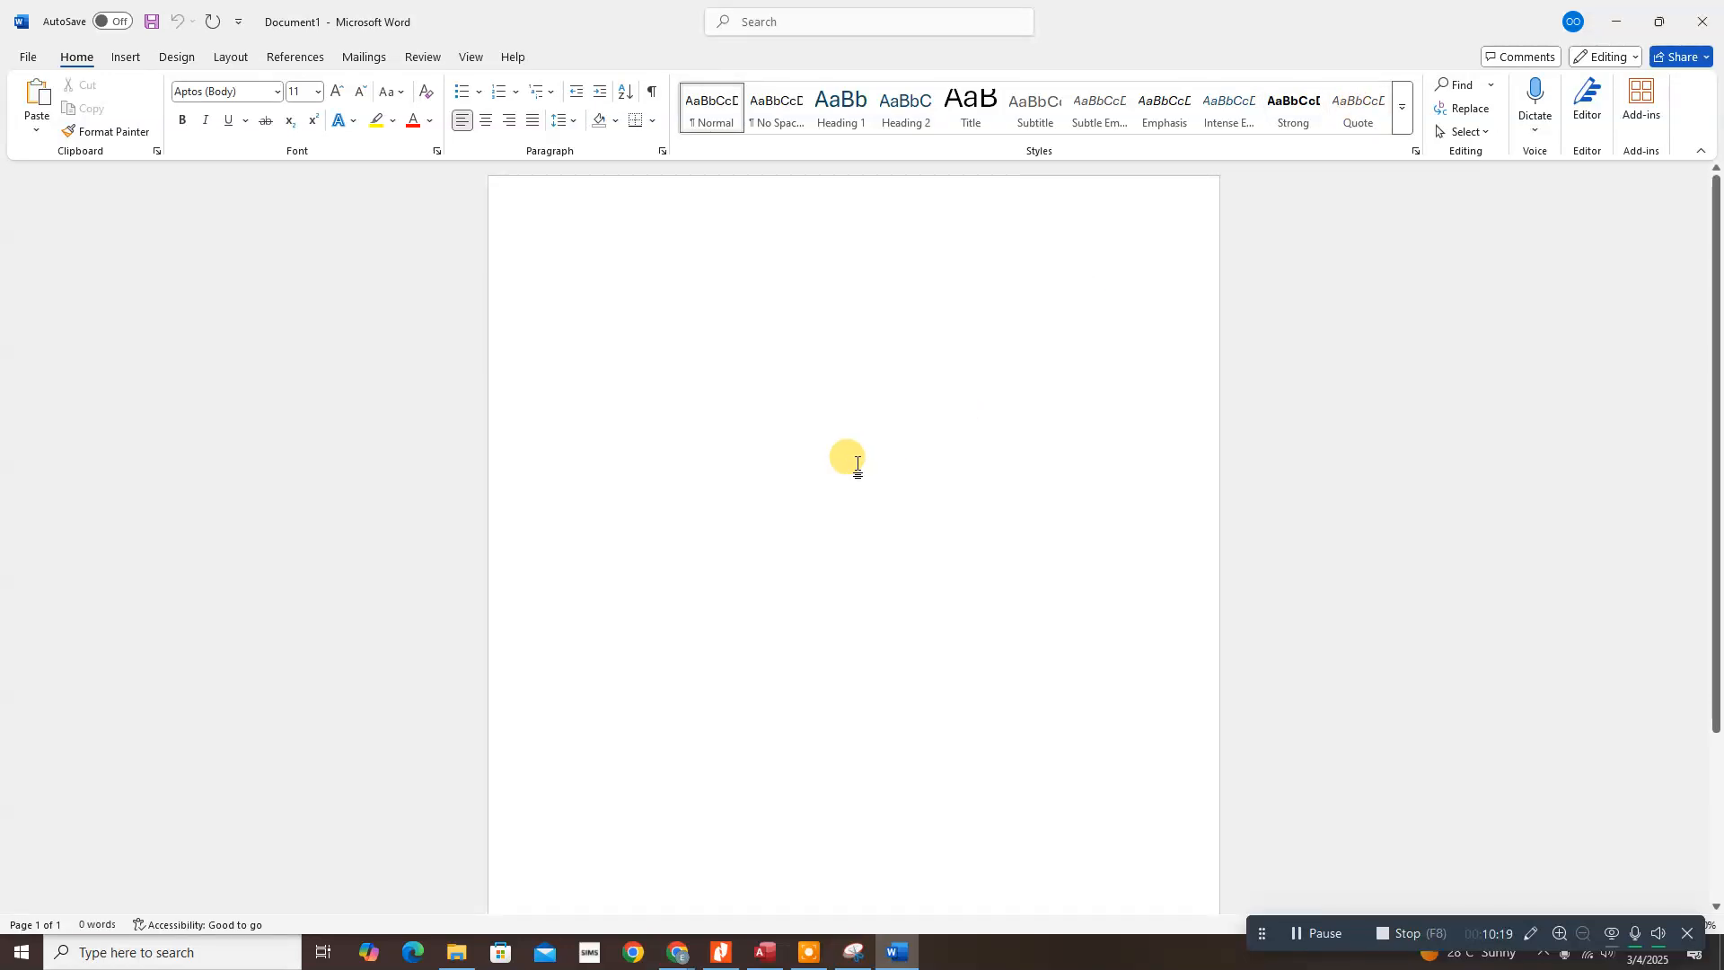
{"action": "type", "text": "Fl"}
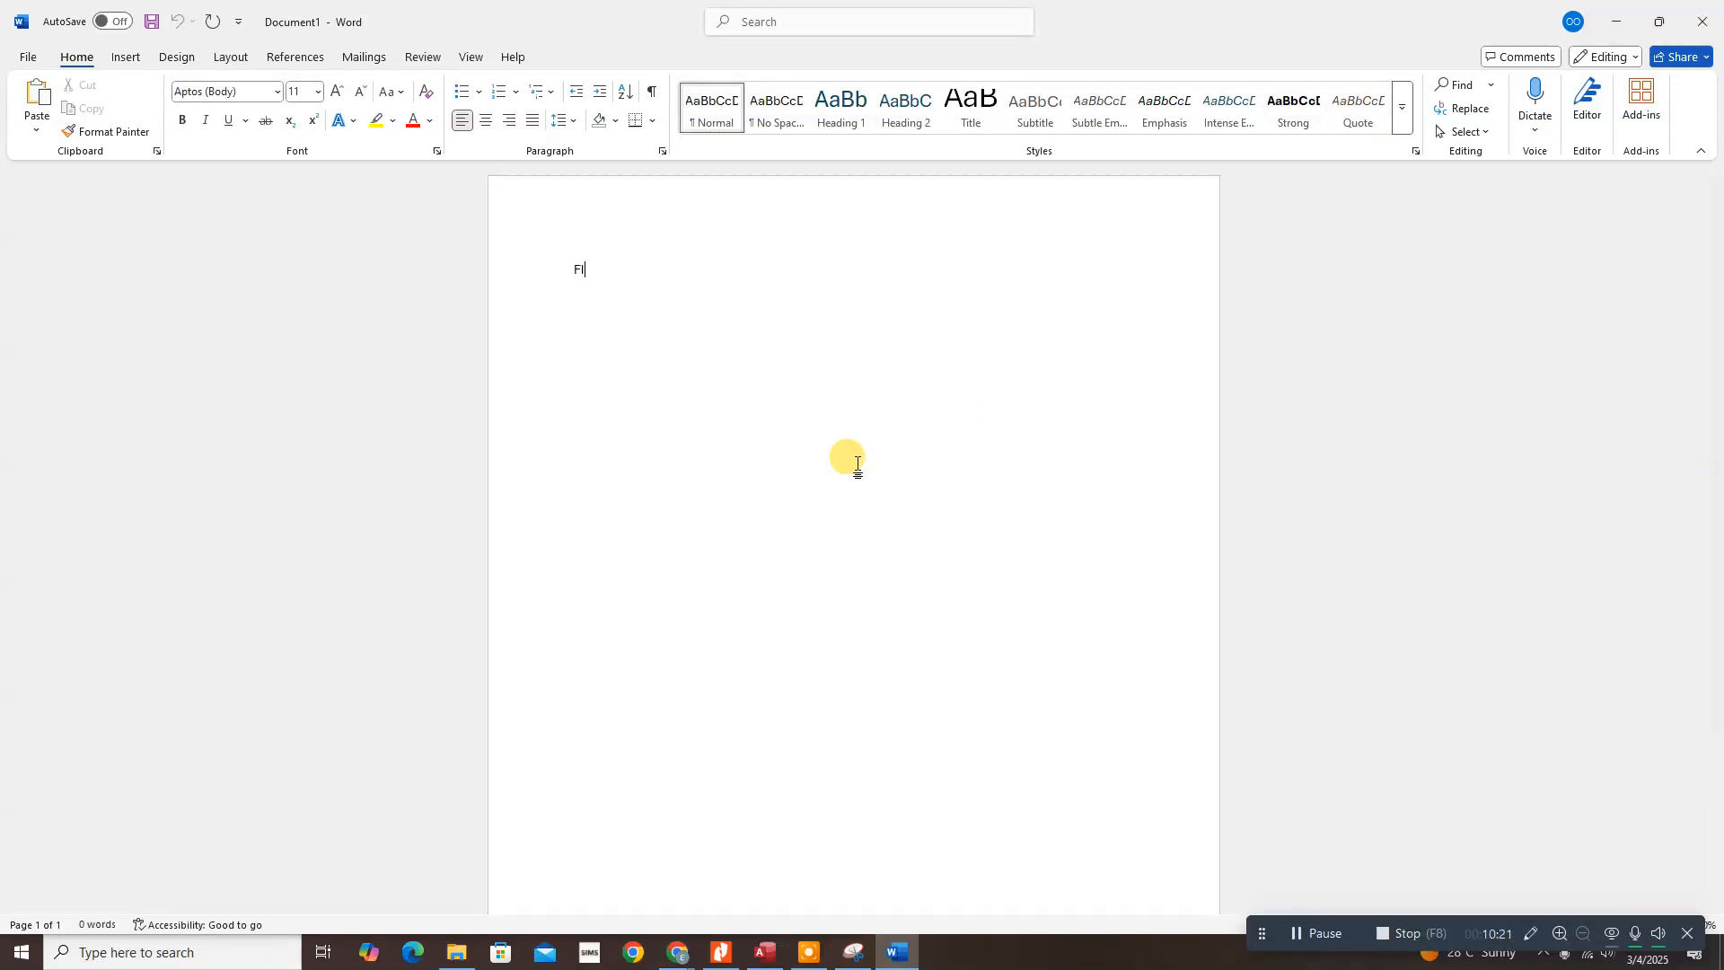
{"action": "type", "text": "eld"}
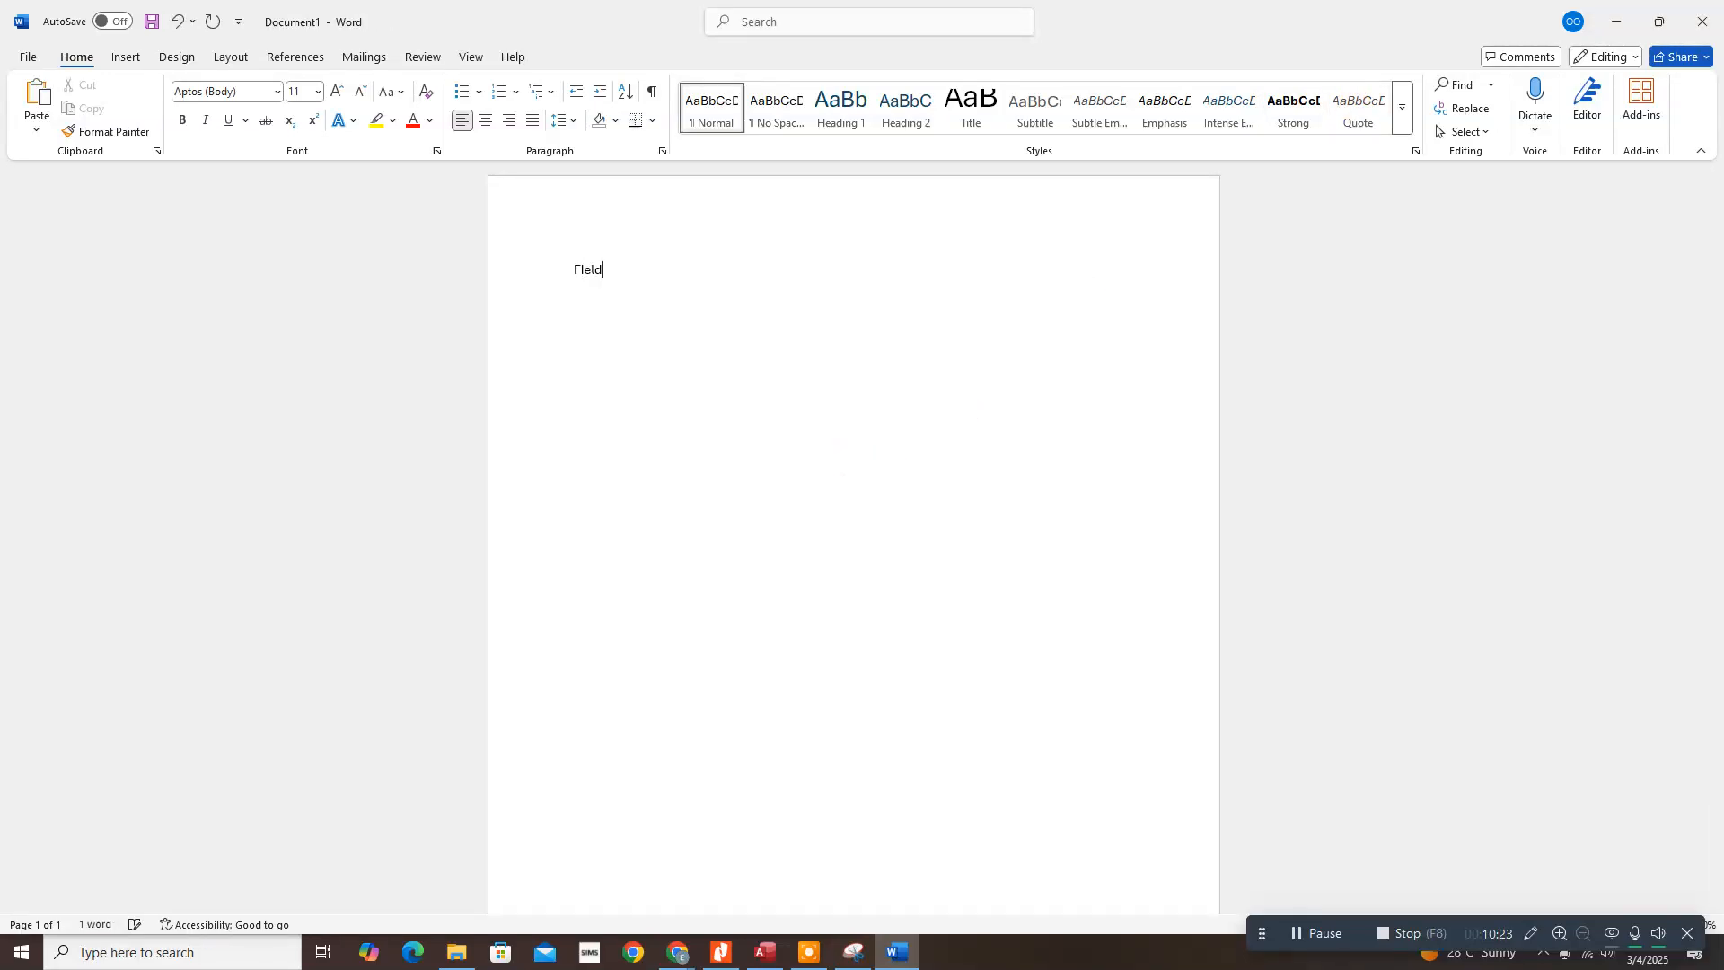
{"action": "type", "text": " Name:"}
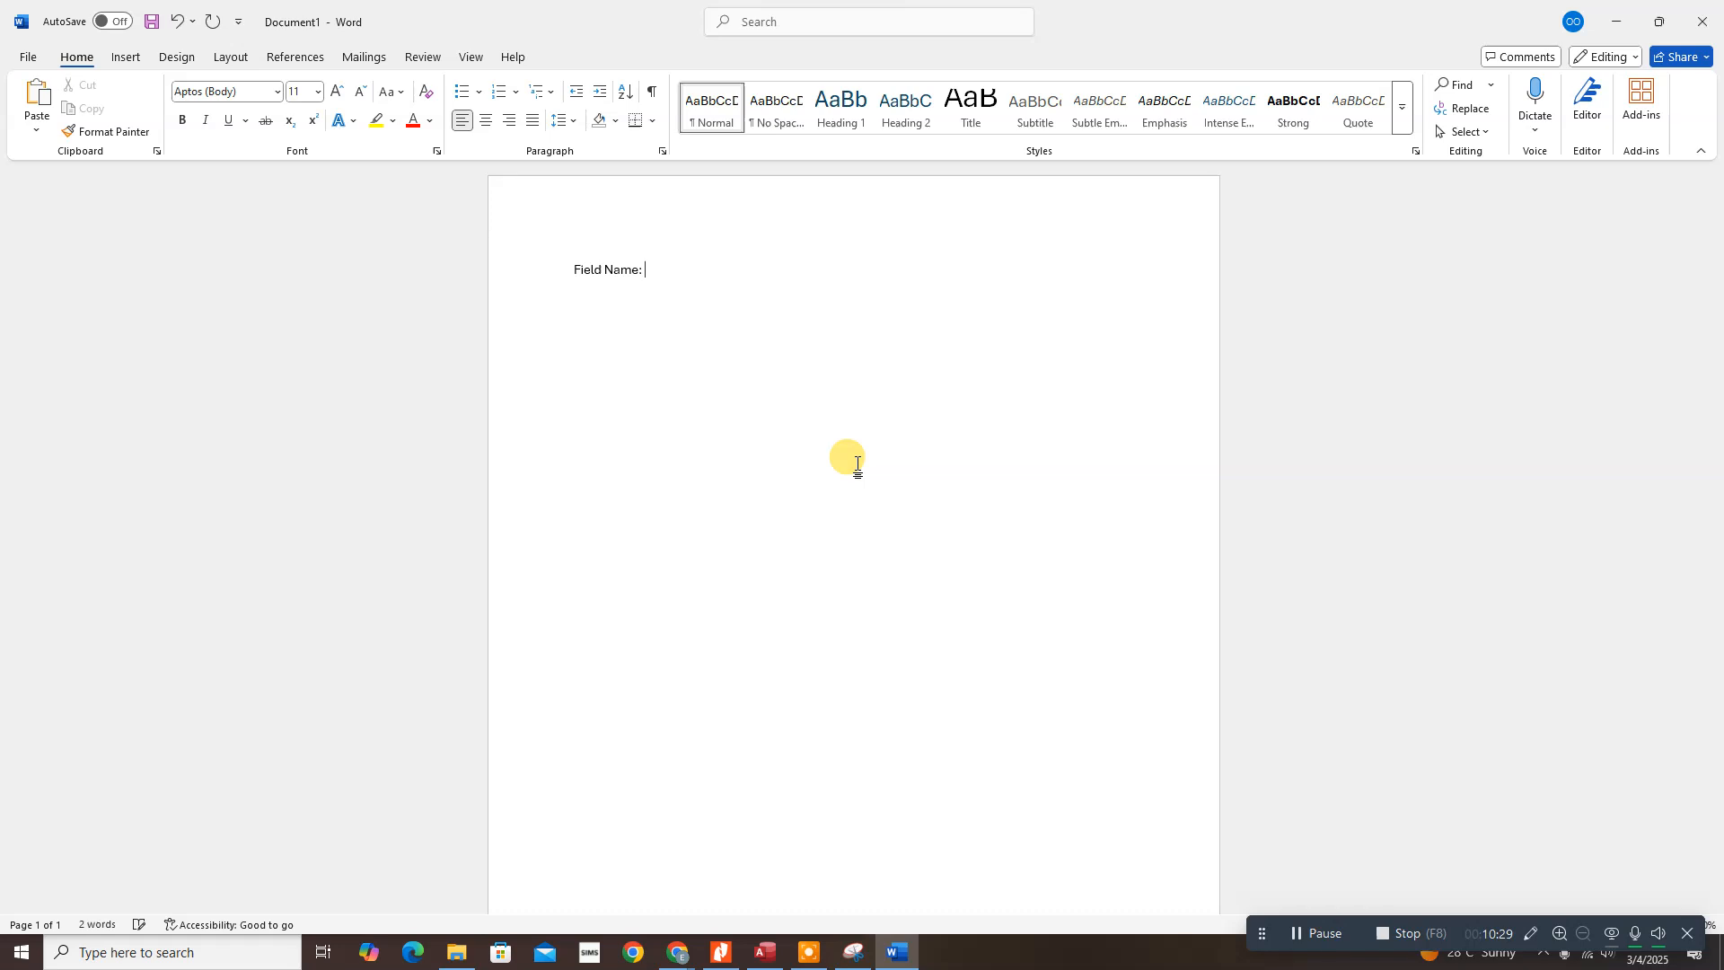
{"action": "type", "text": " Calculated value/formula"}
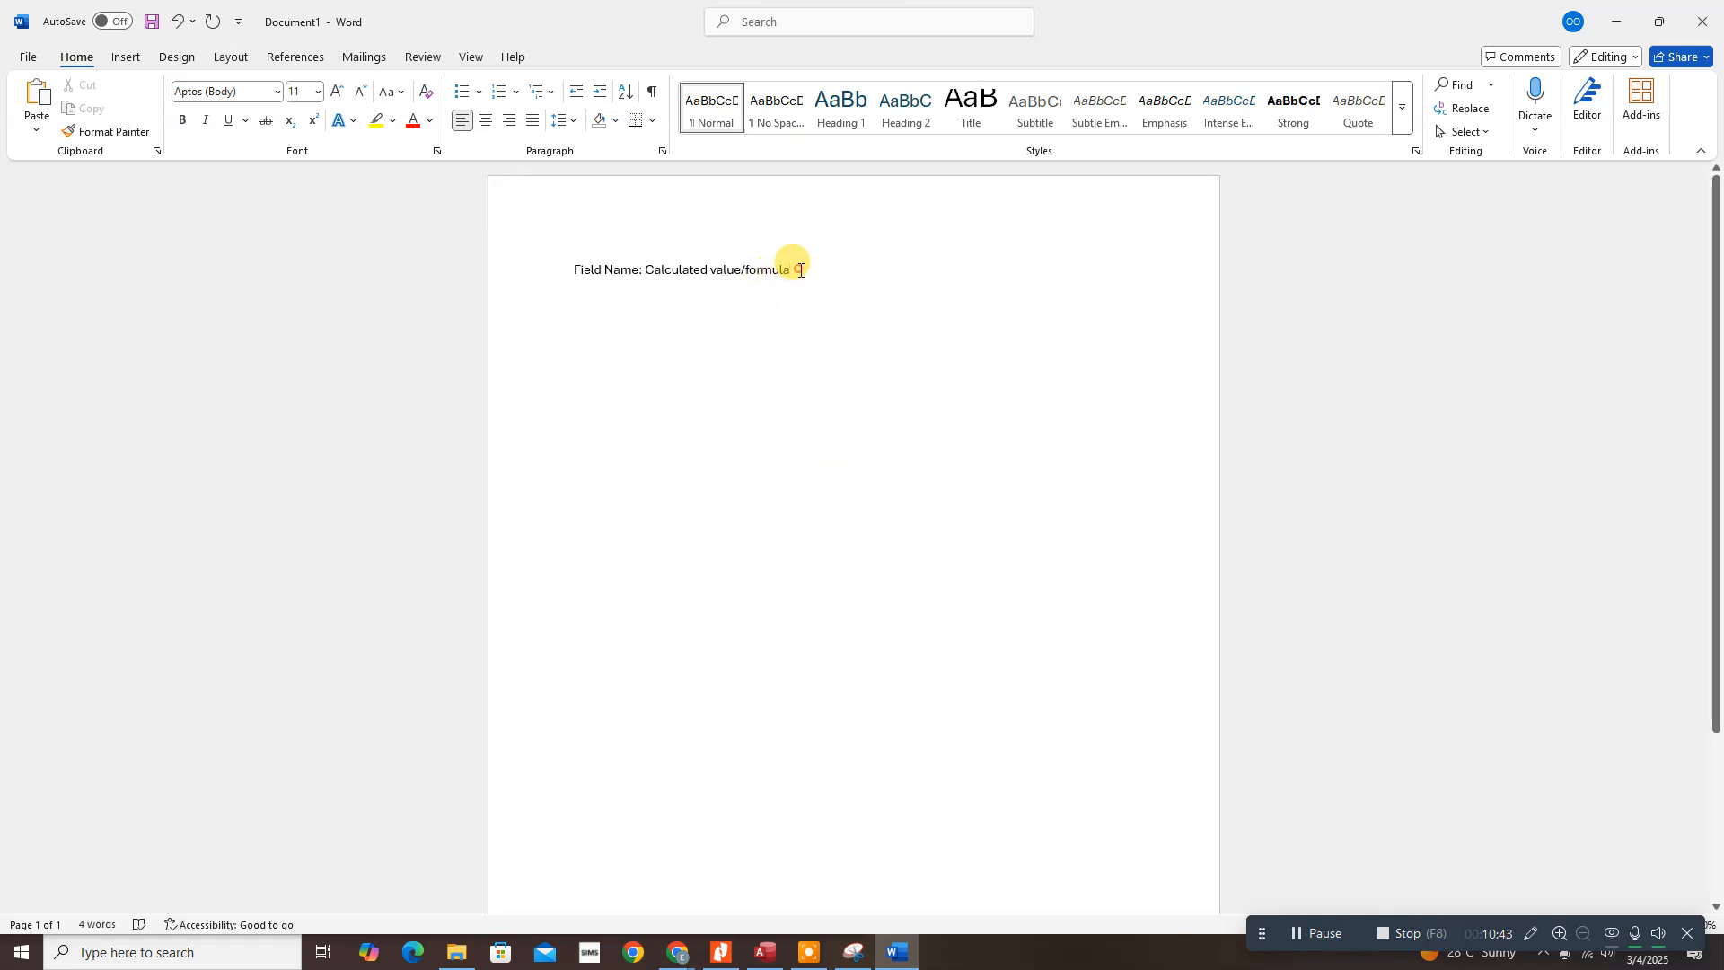
Step: Enlarge the whole line to 22 pt with Grow Font
{"action": "left_click_drag", "start_coordinate": [794, 268], "coordinate": [551, 269]}
{"action": "left_click", "coordinate": [337, 93]}
{"action": "left_click", "coordinate": [337, 93]}
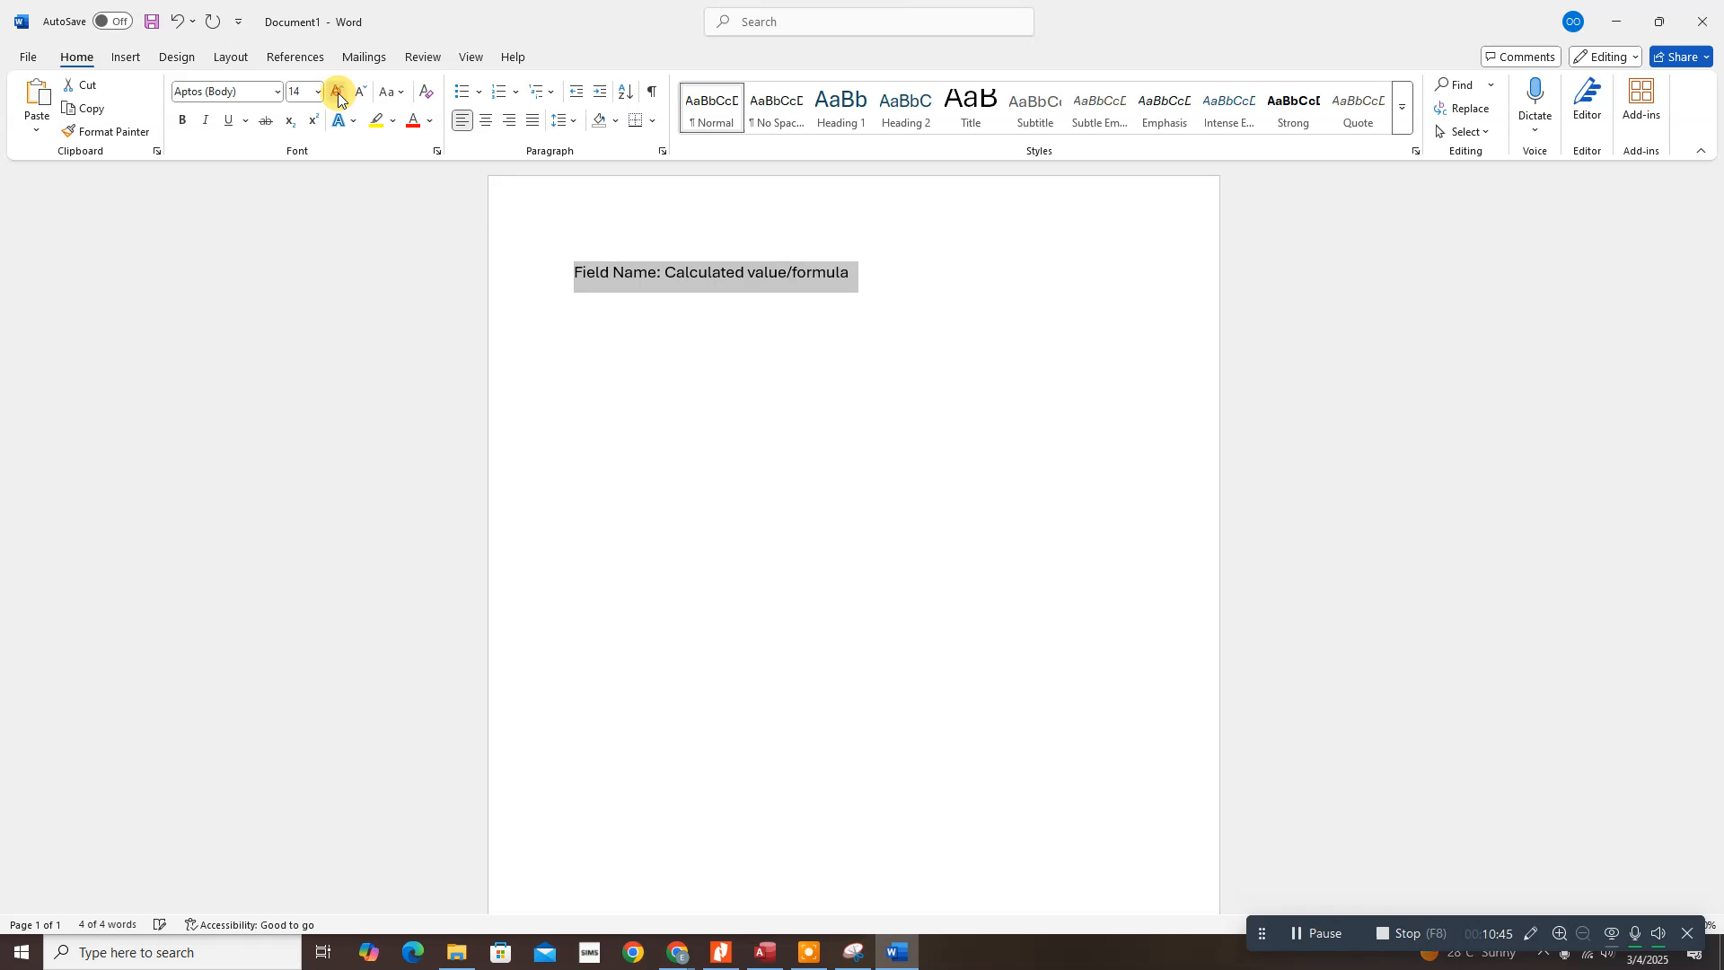
{"action": "left_click", "coordinate": [338, 93]}
{"action": "left_click", "coordinate": [337, 94]}
{"action": "left_click", "coordinate": [337, 95]}
{"action": "left_click", "coordinate": [337, 96]}
{"action": "left_click", "coordinate": [739, 364]}
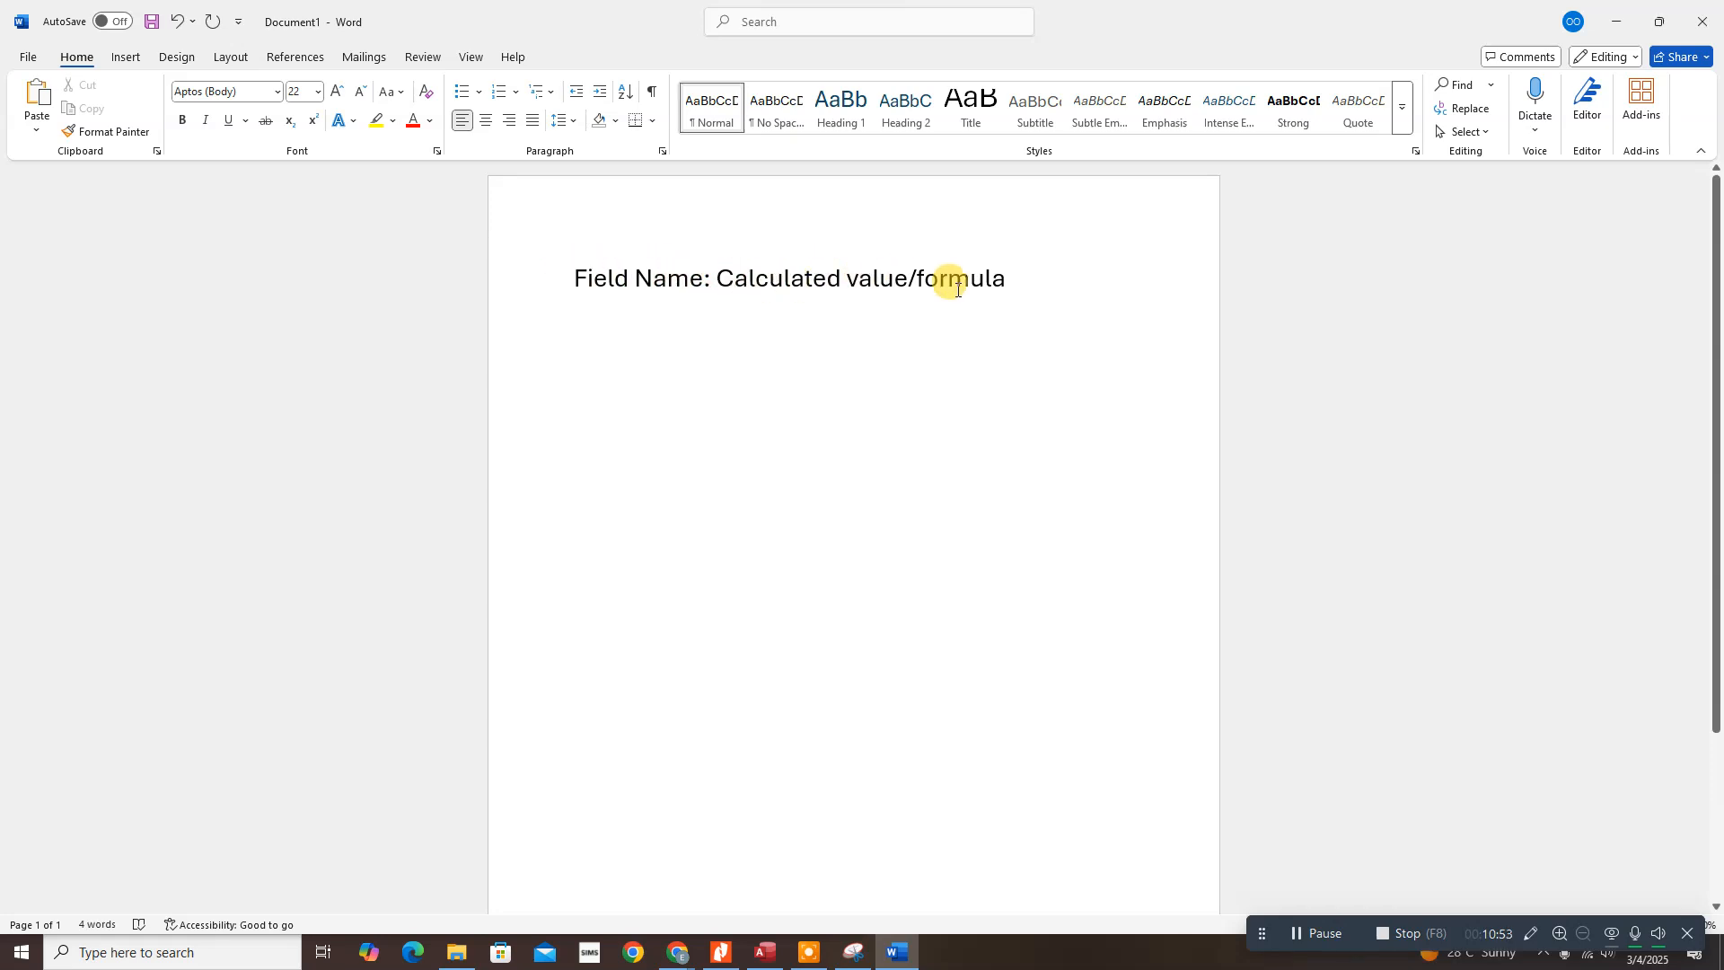
Step: Restore the Word window and snap it to the left half of the screen
{"action": "left_click", "coordinate": [709, 279]}
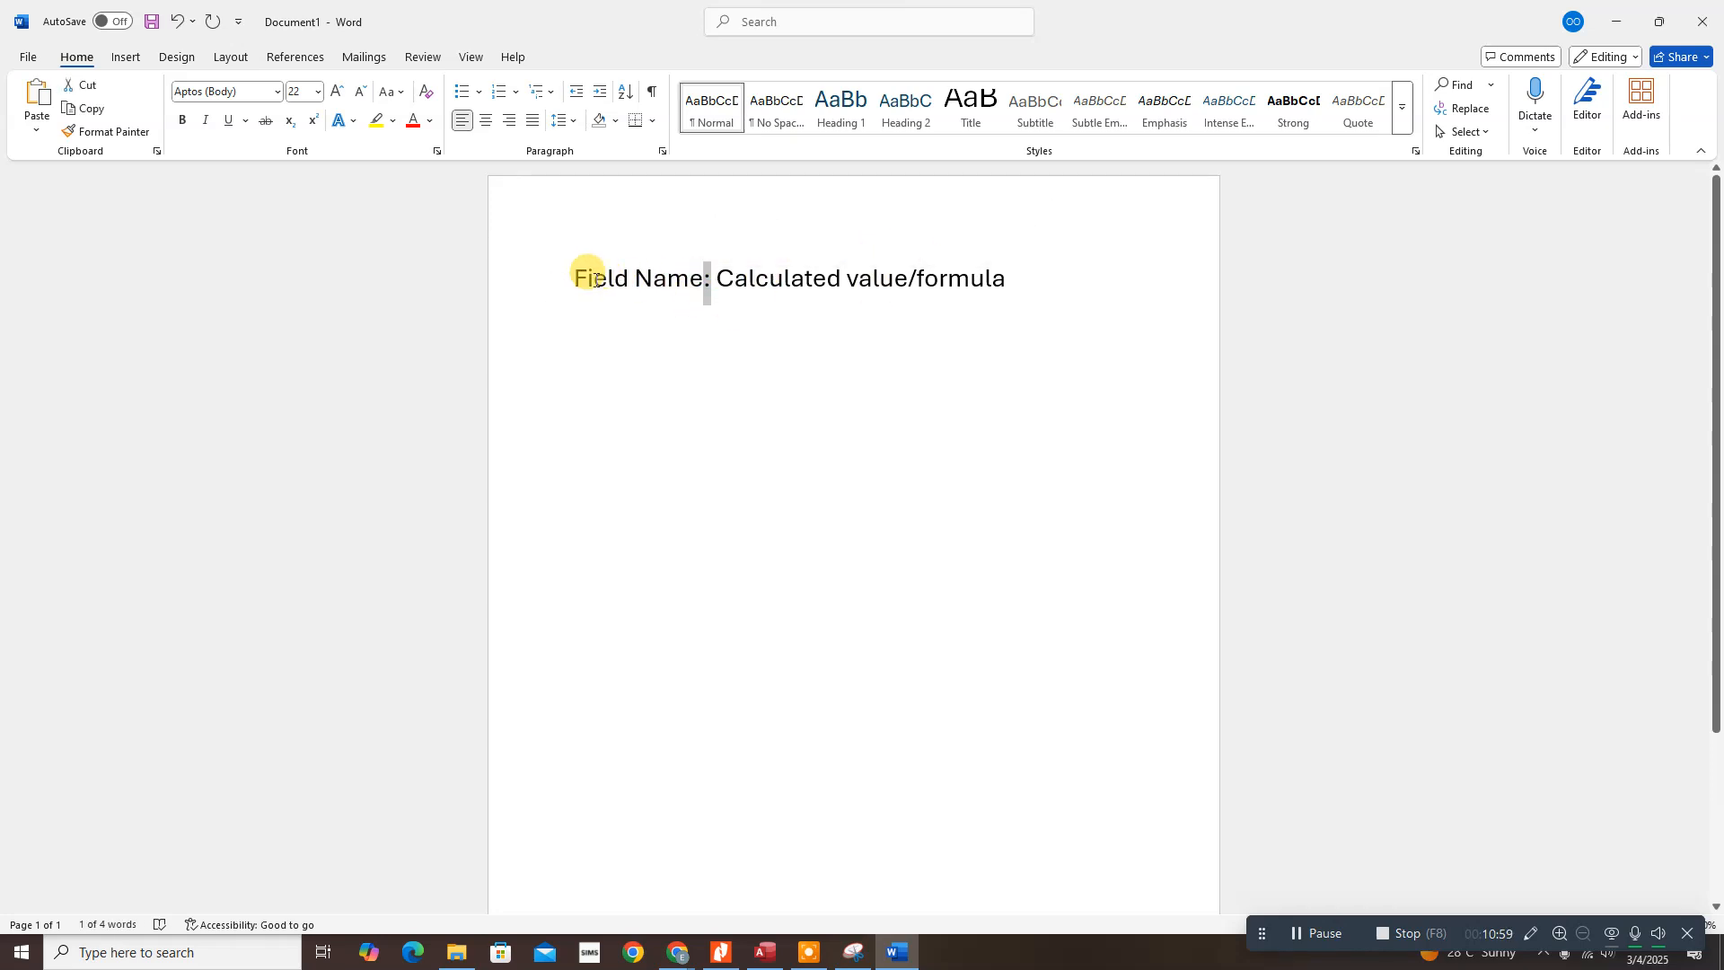
{"action": "left_click_drag", "start_coordinate": [579, 278], "coordinate": [668, 279]}
{"action": "left_click", "coordinate": [744, 278]}
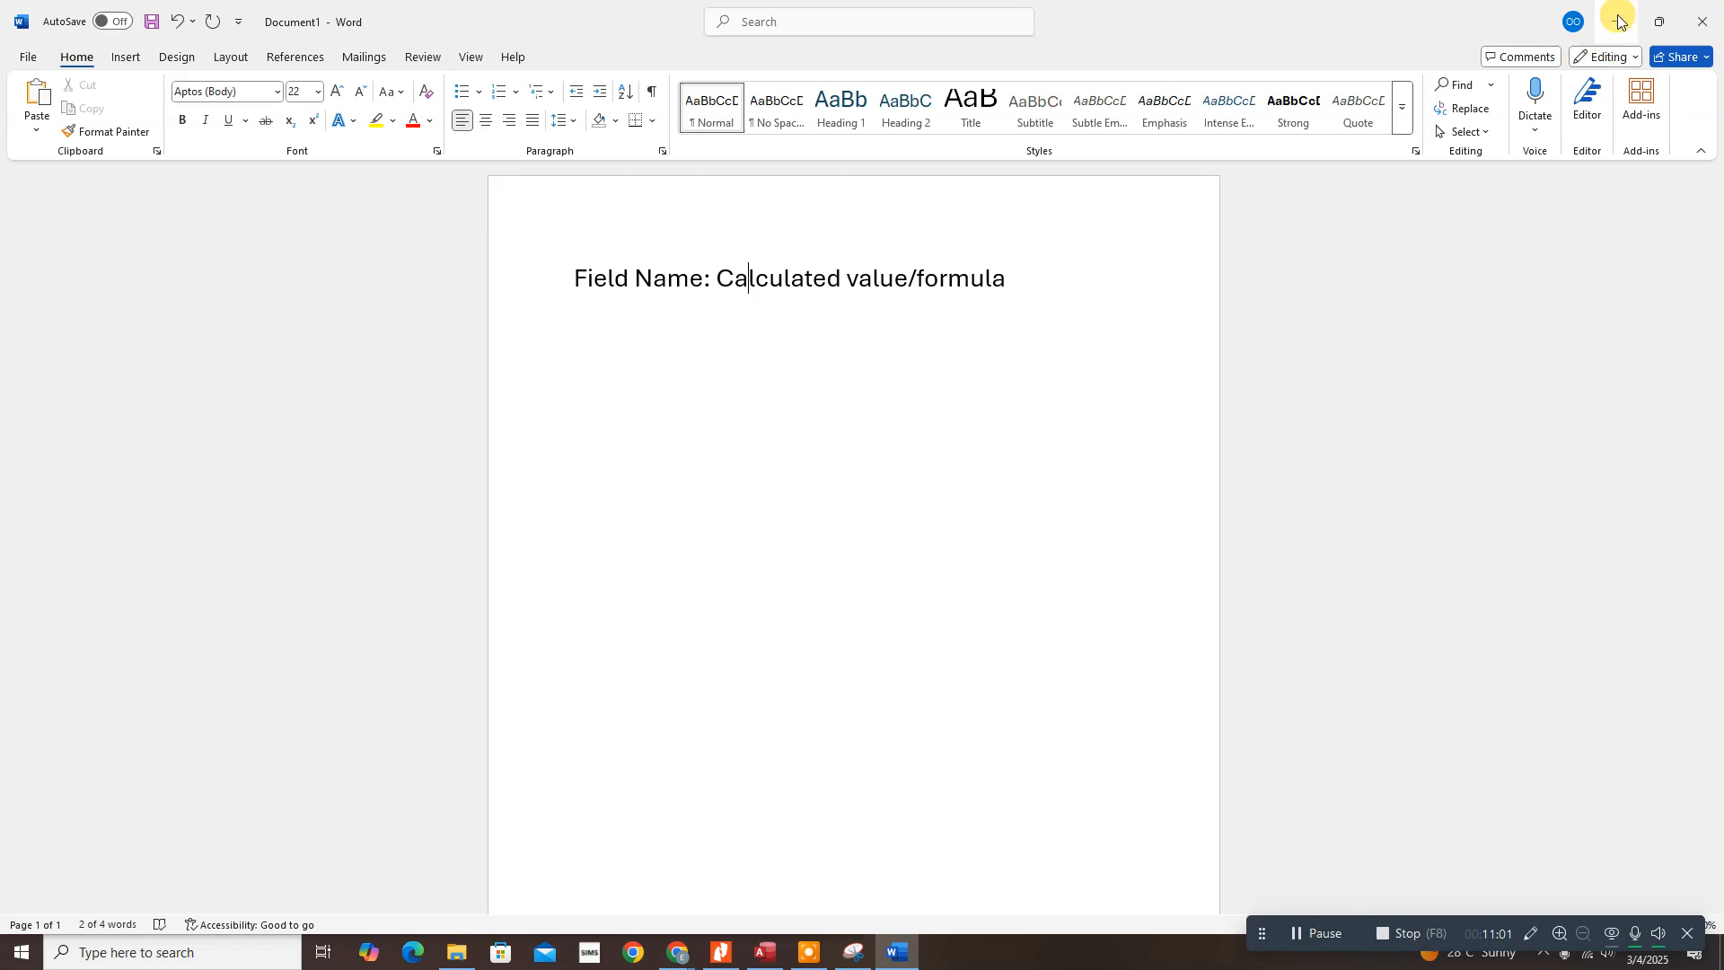
{"action": "left_click", "coordinate": [1658, 21]}
{"action": "left_click_drag", "start_coordinate": [1005, 82], "coordinate": [2, 45]}
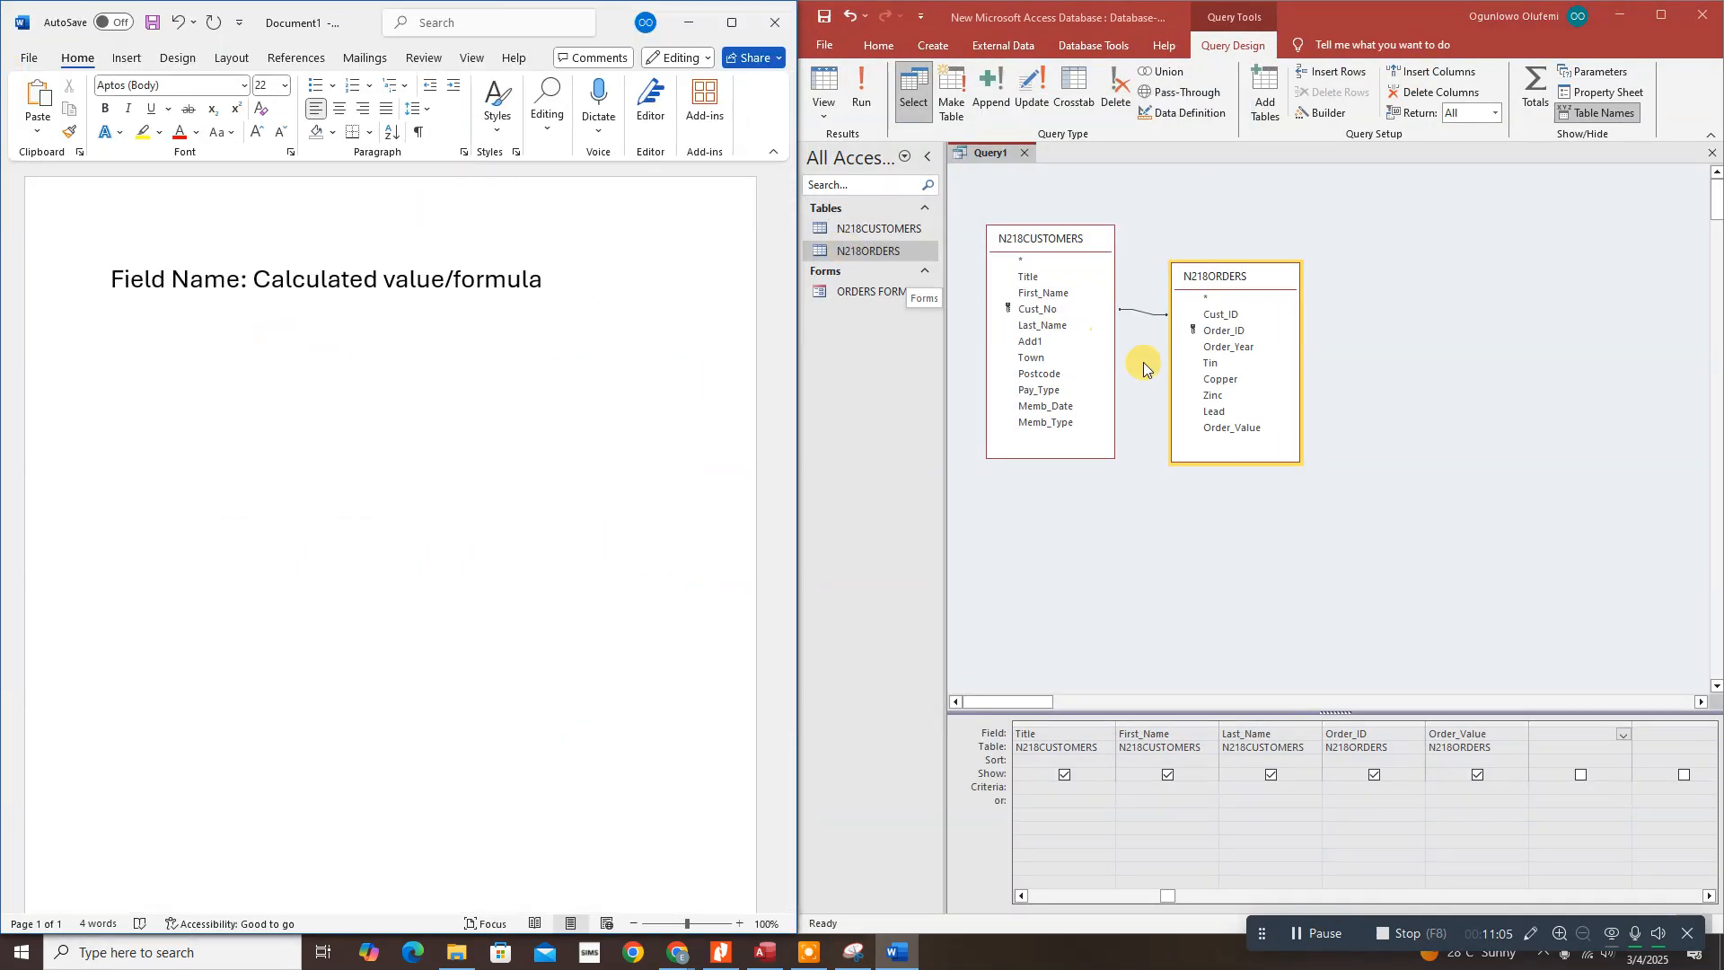
Step: Enter Gross_Value:Order_Value + 0.2*Order_Value in the sixth Field cell and widen the column
{"action": "left_click", "coordinate": [1542, 732]}
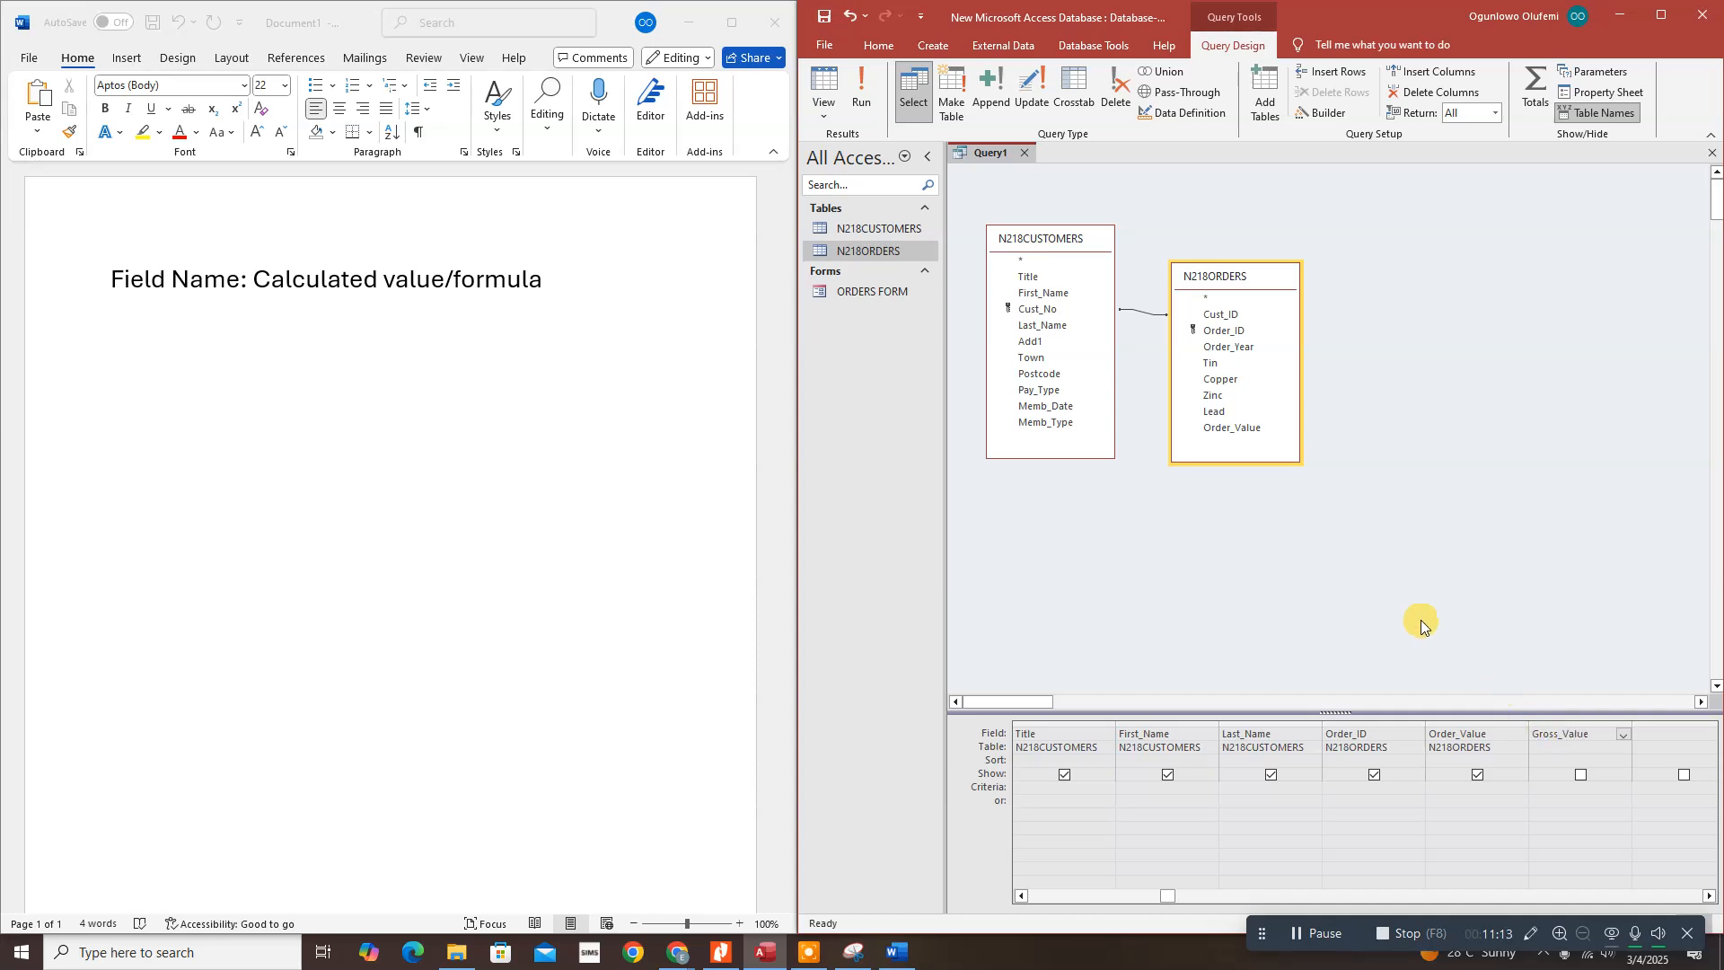
{"action": "left_click", "coordinate": [682, 26]}
{"action": "left_click", "coordinate": [682, 36]}
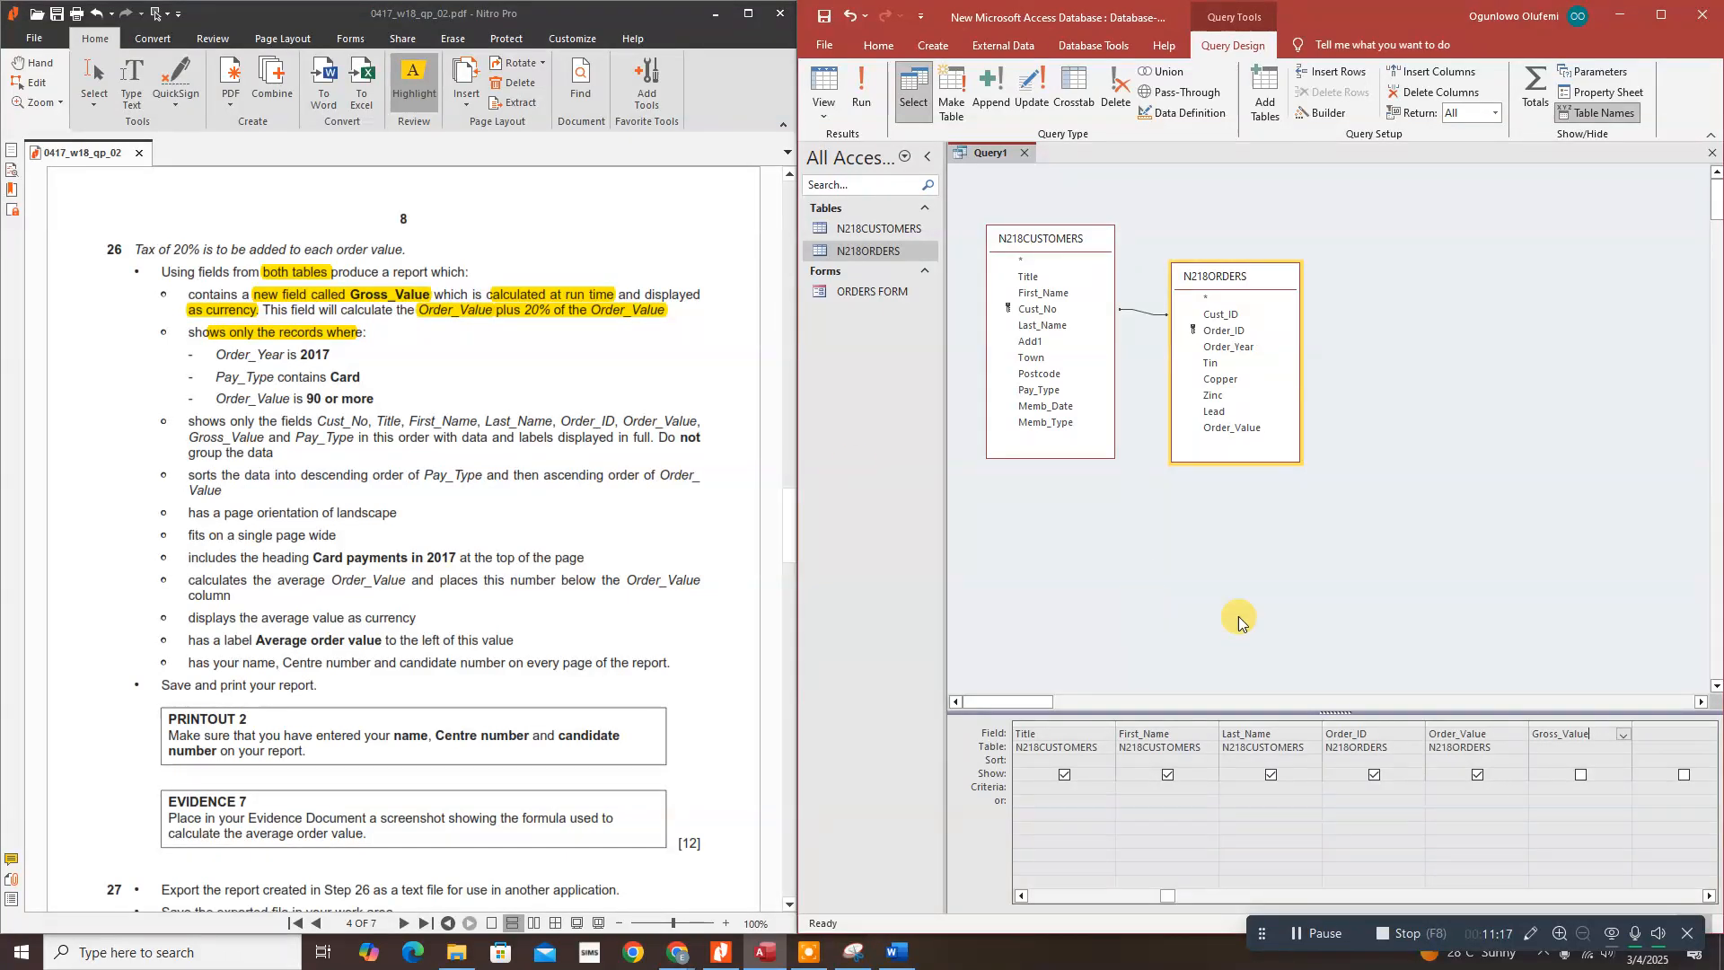
{"action": "type", "text": ":"}
{"action": "type", "text": "er"}
{"action": "type", "text": "_V"}
{"action": "type", "text": "alue"}
{"action": "type", "text": " +"}
{"action": "type", "text": "_"}
{"action": "type", "text": "Valu"}
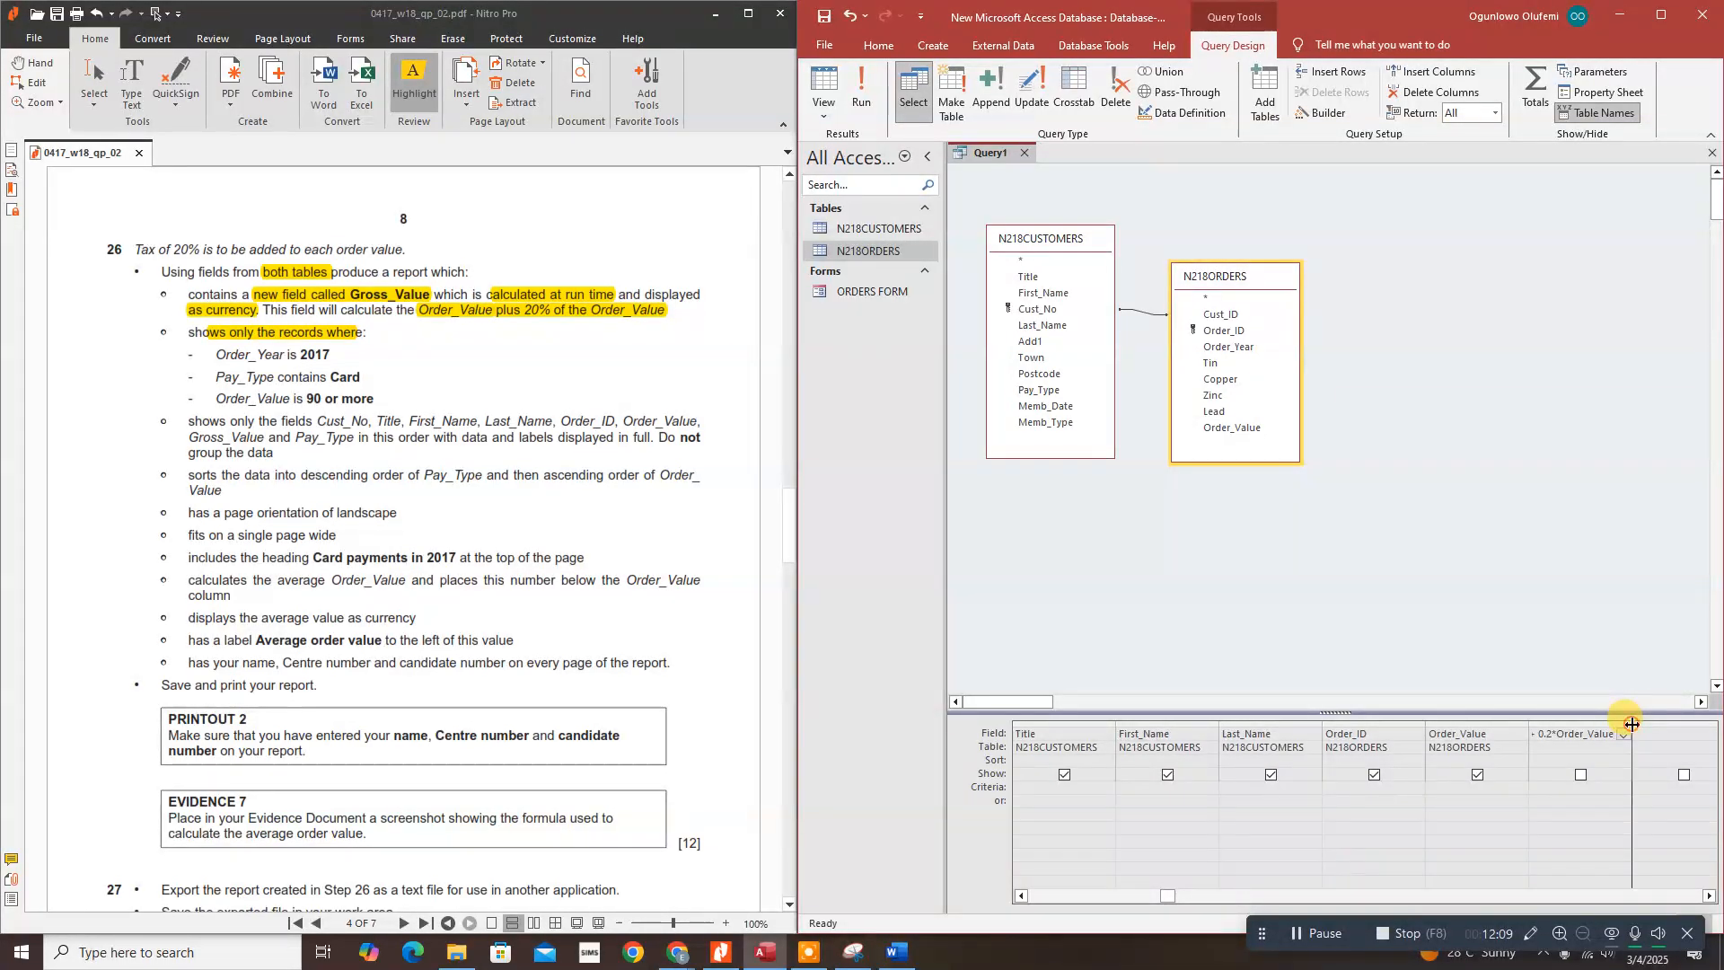
{"action": "left_click_drag", "start_coordinate": [1631, 724], "coordinate": [1716, 725]}
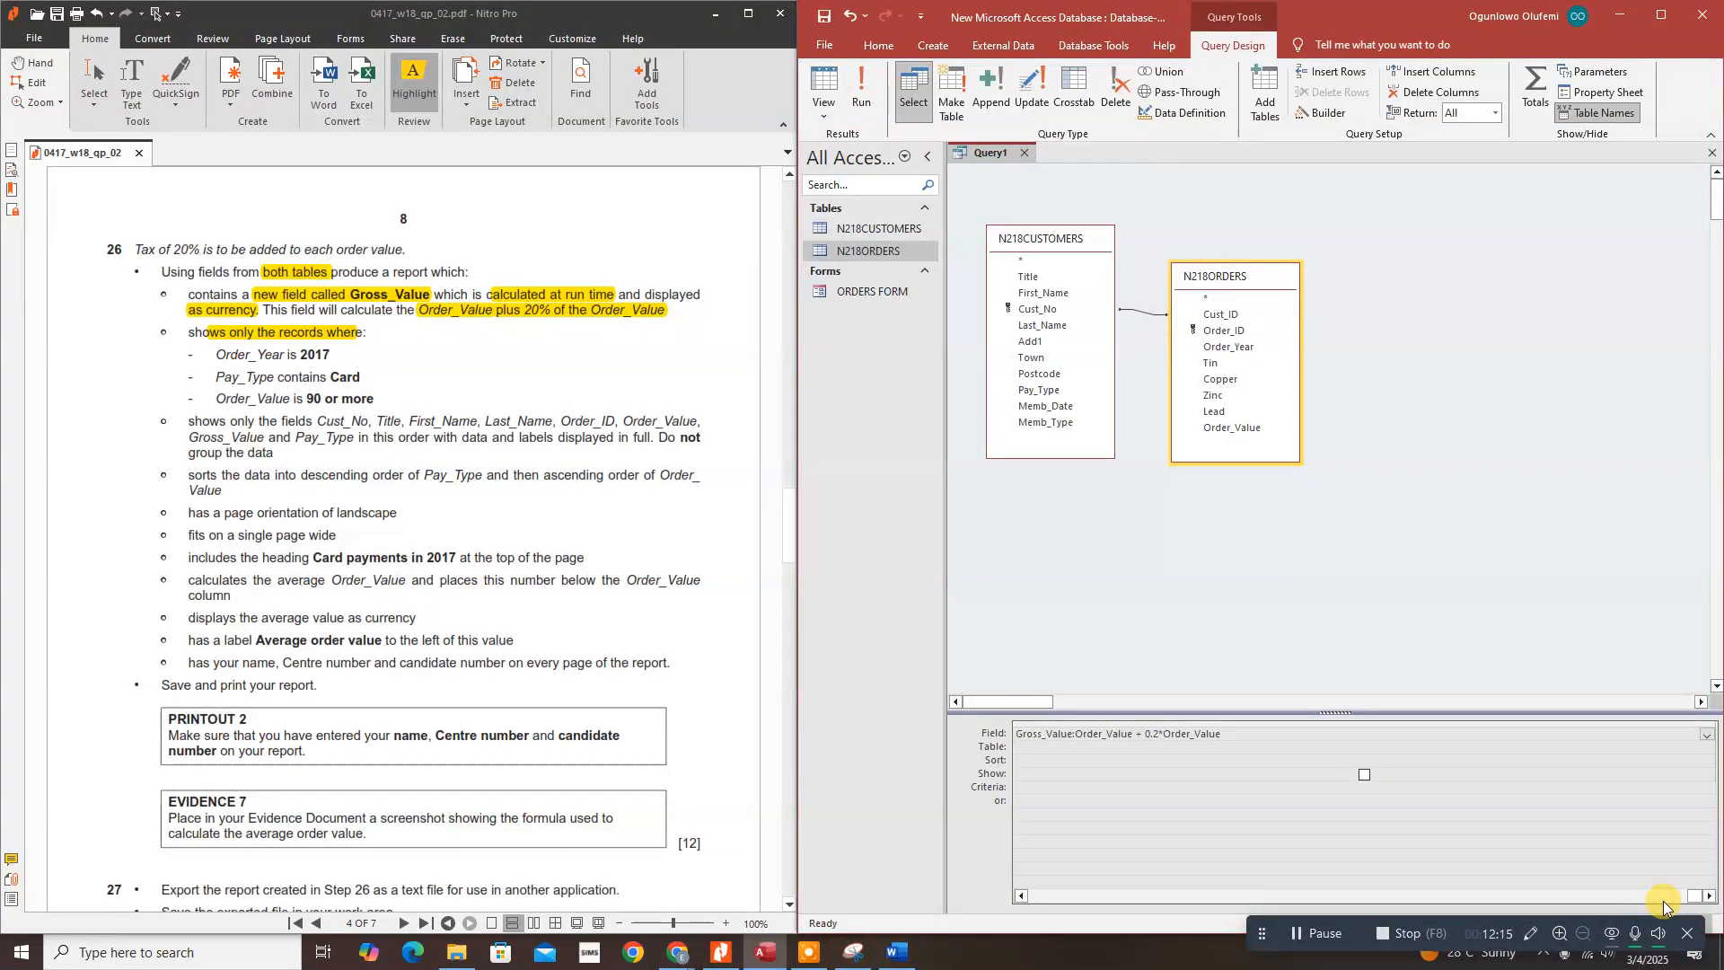
Step: Tick Show for the Gross_Value column so it appears in the output
{"action": "left_click", "coordinate": [1709, 895]}
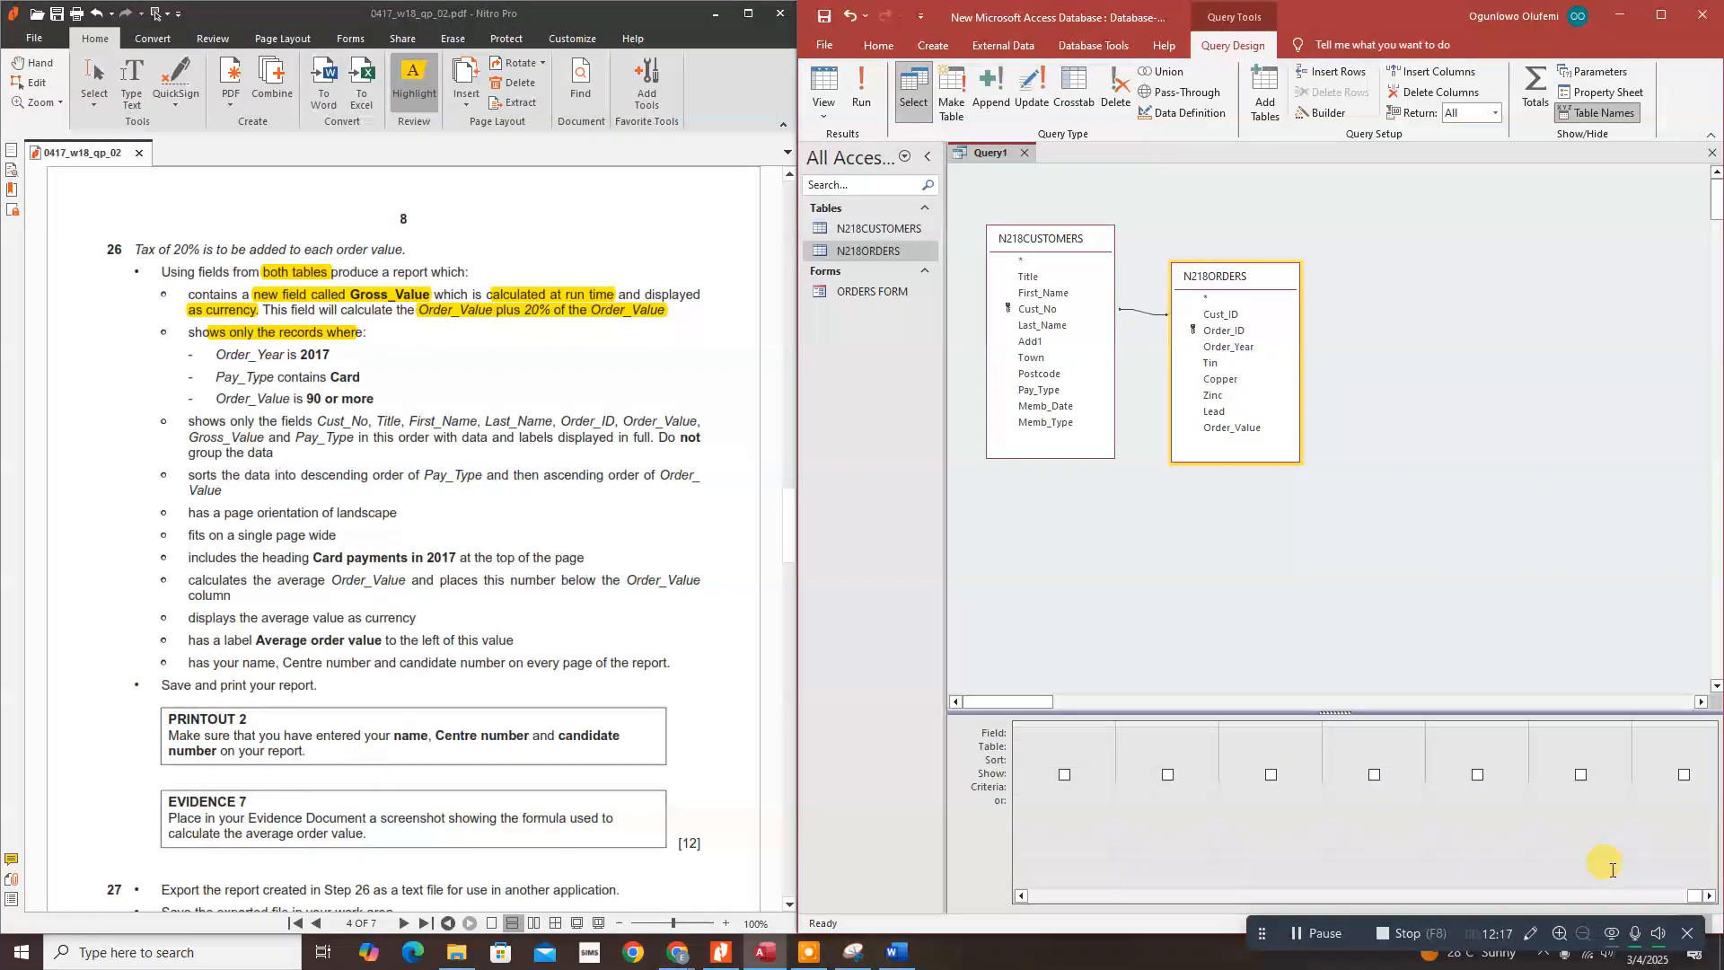
{"action": "left_click", "coordinate": [1692, 896]}
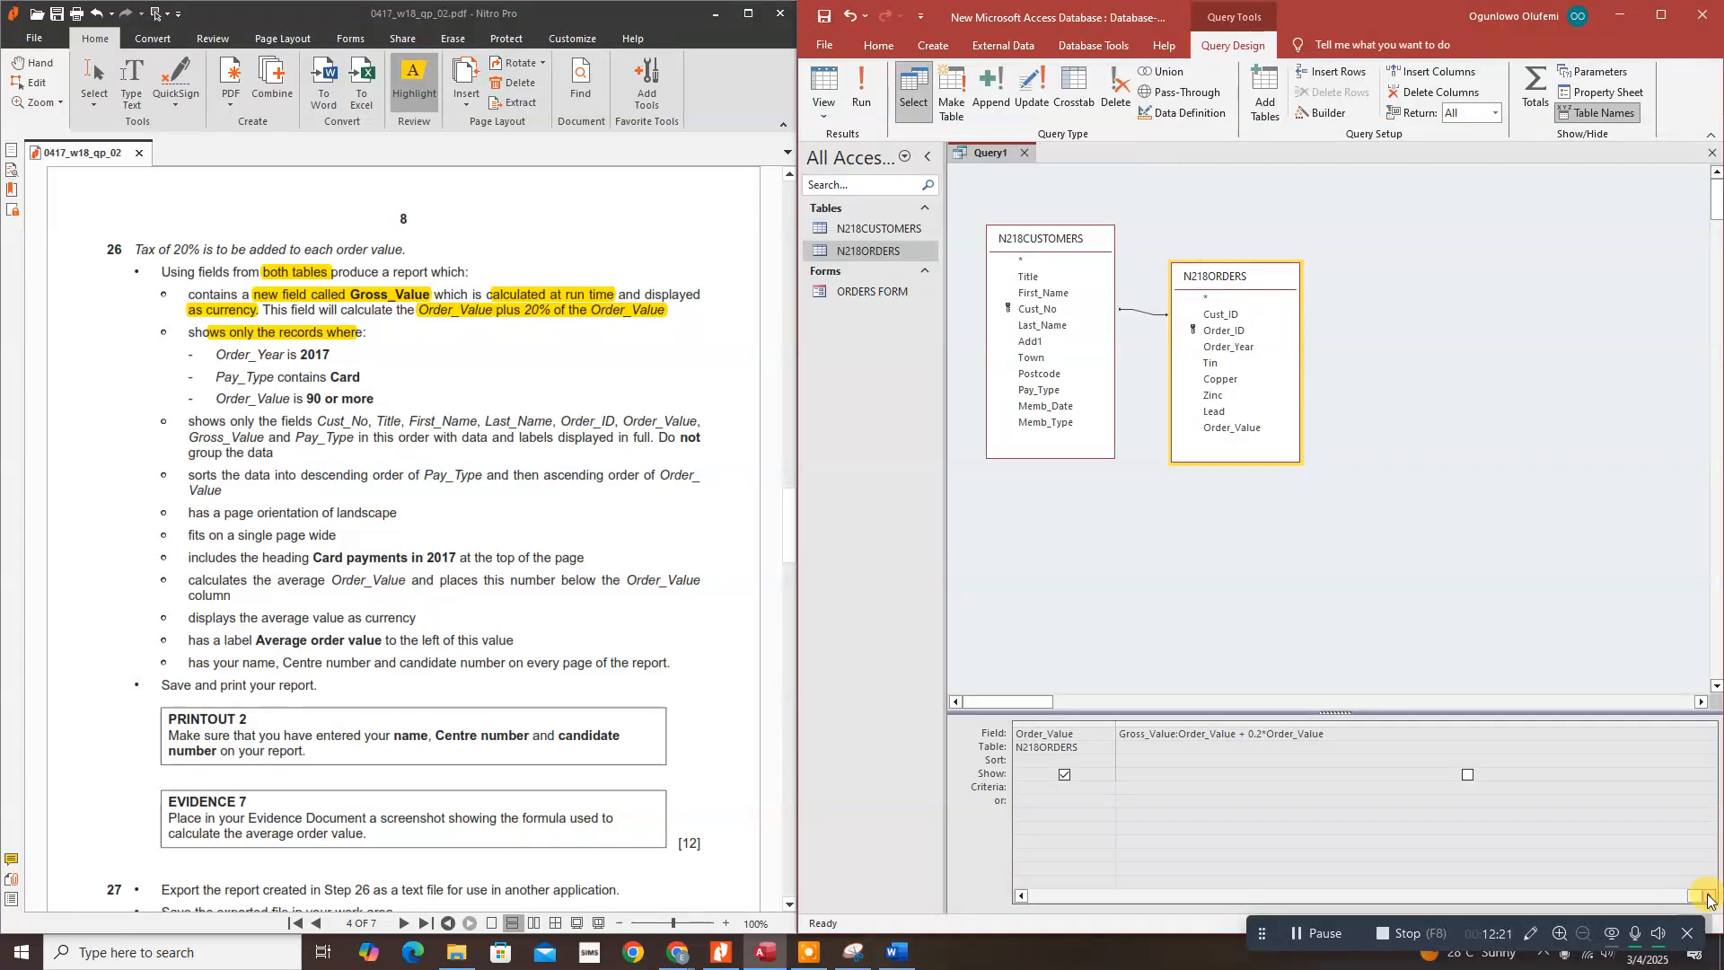
{"action": "left_click", "coordinate": [1707, 896]}
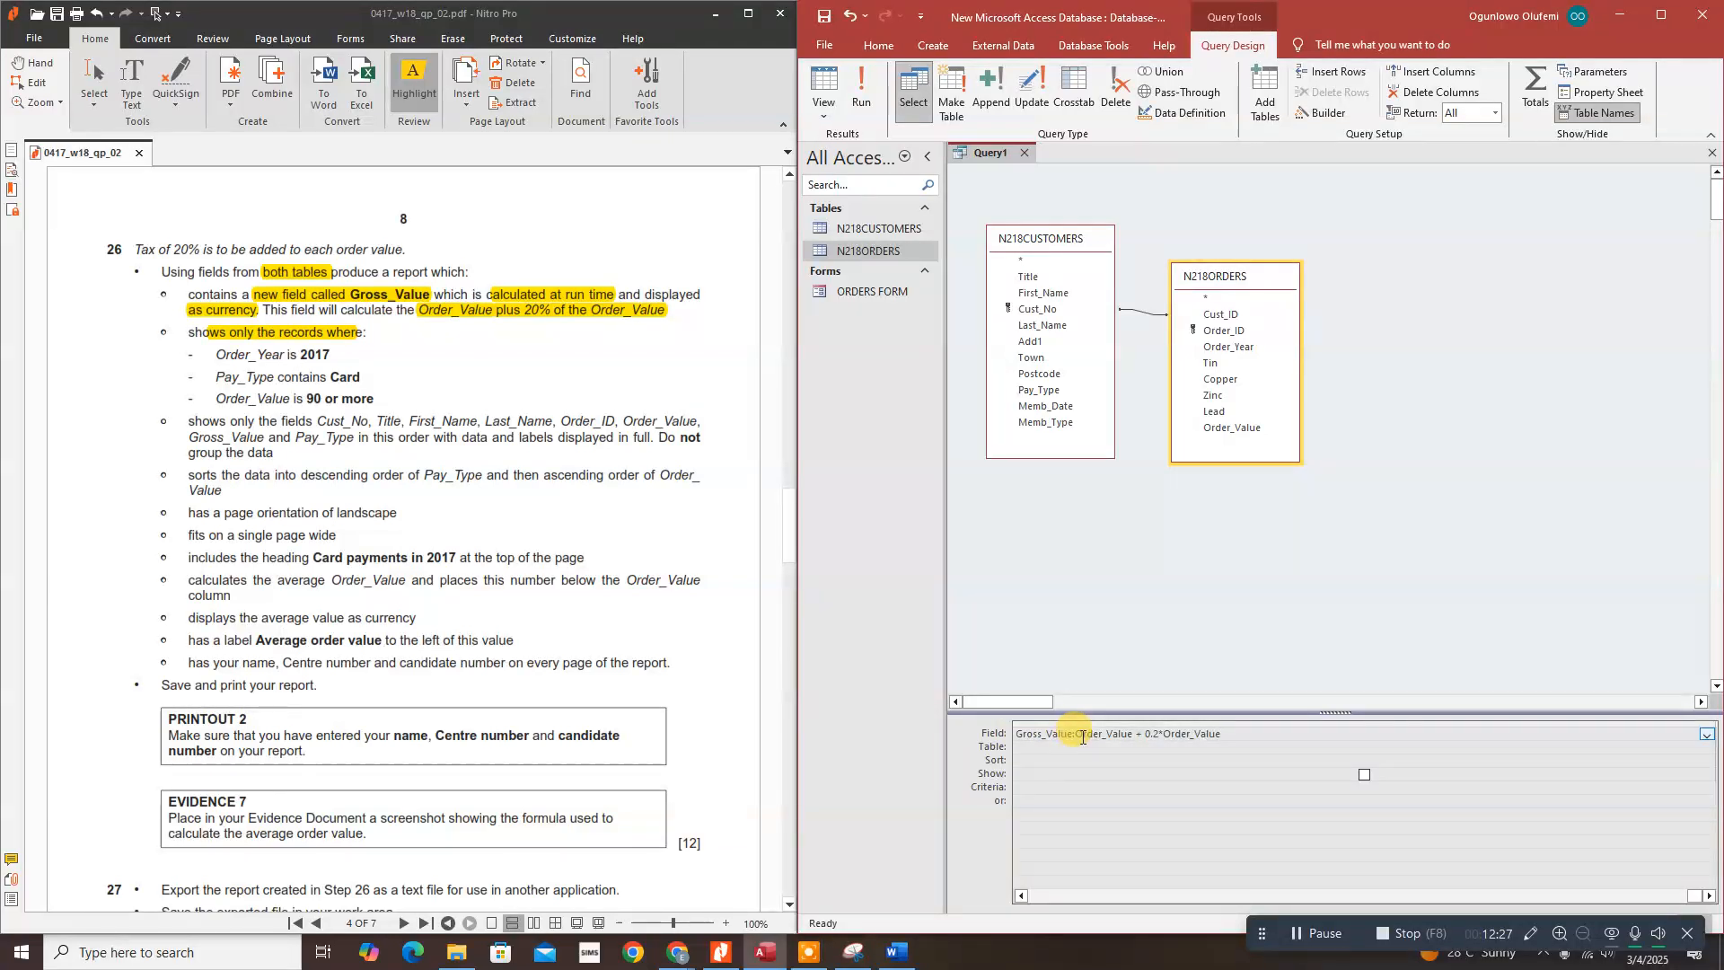
{"action": "left_click", "coordinate": [1232, 779]}
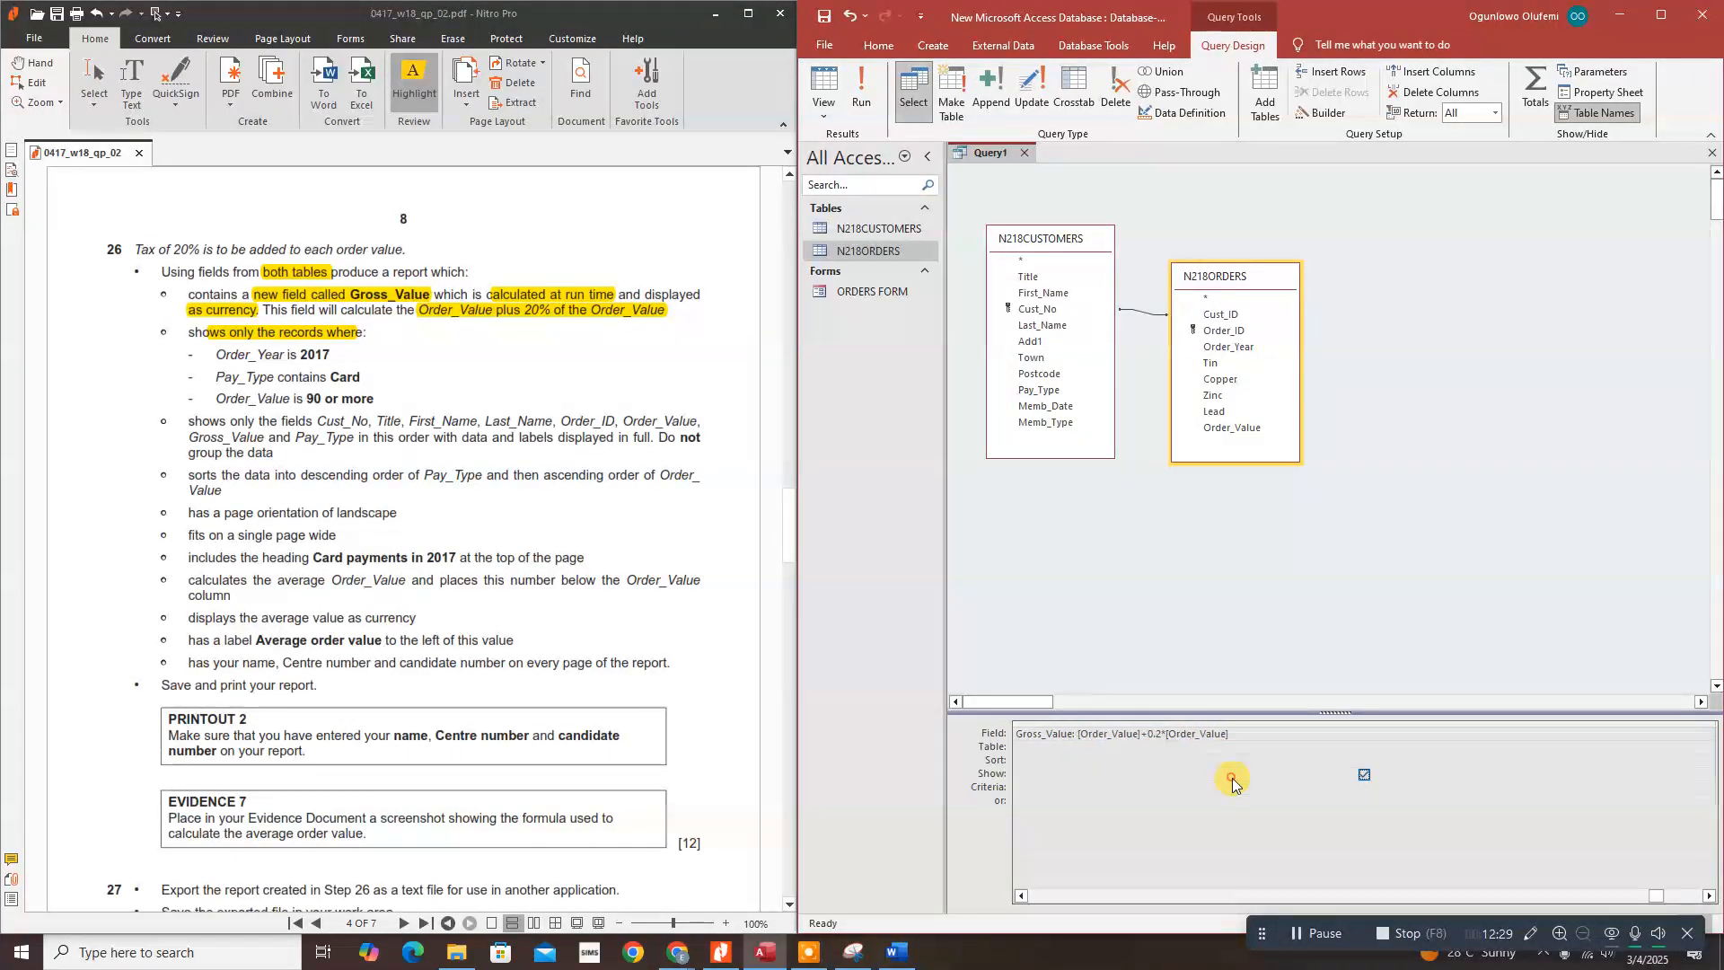
{"action": "left_click", "coordinate": [1362, 776]}
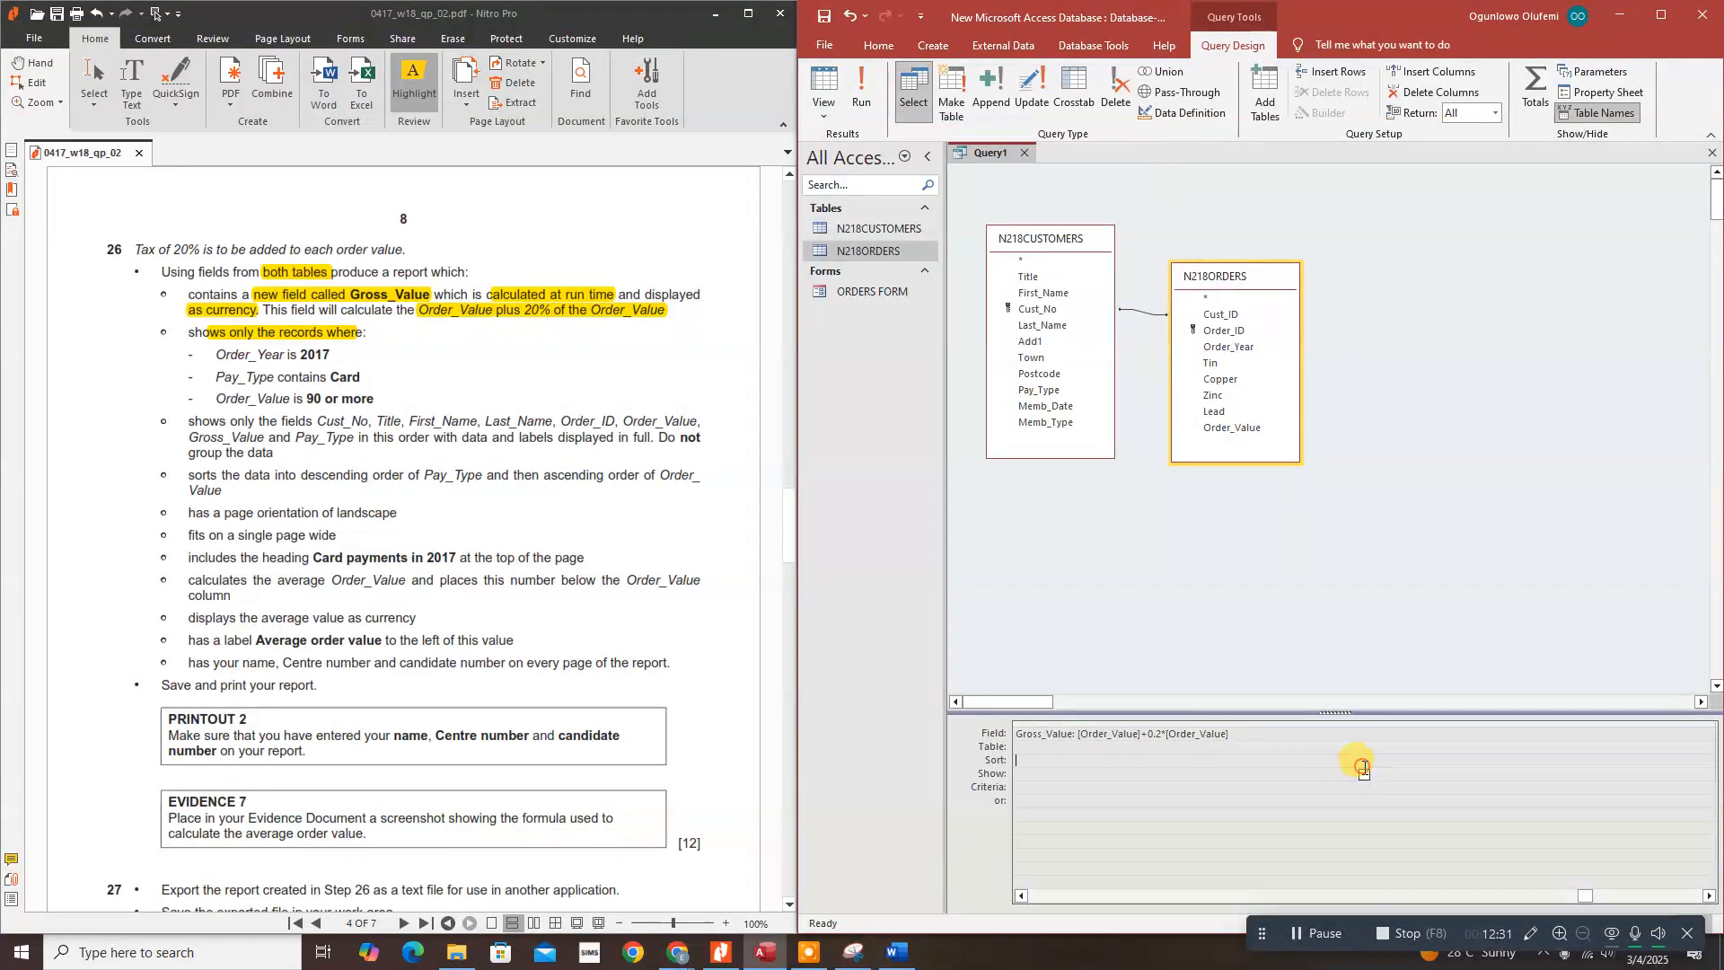
{"action": "left_click", "coordinate": [1365, 775]}
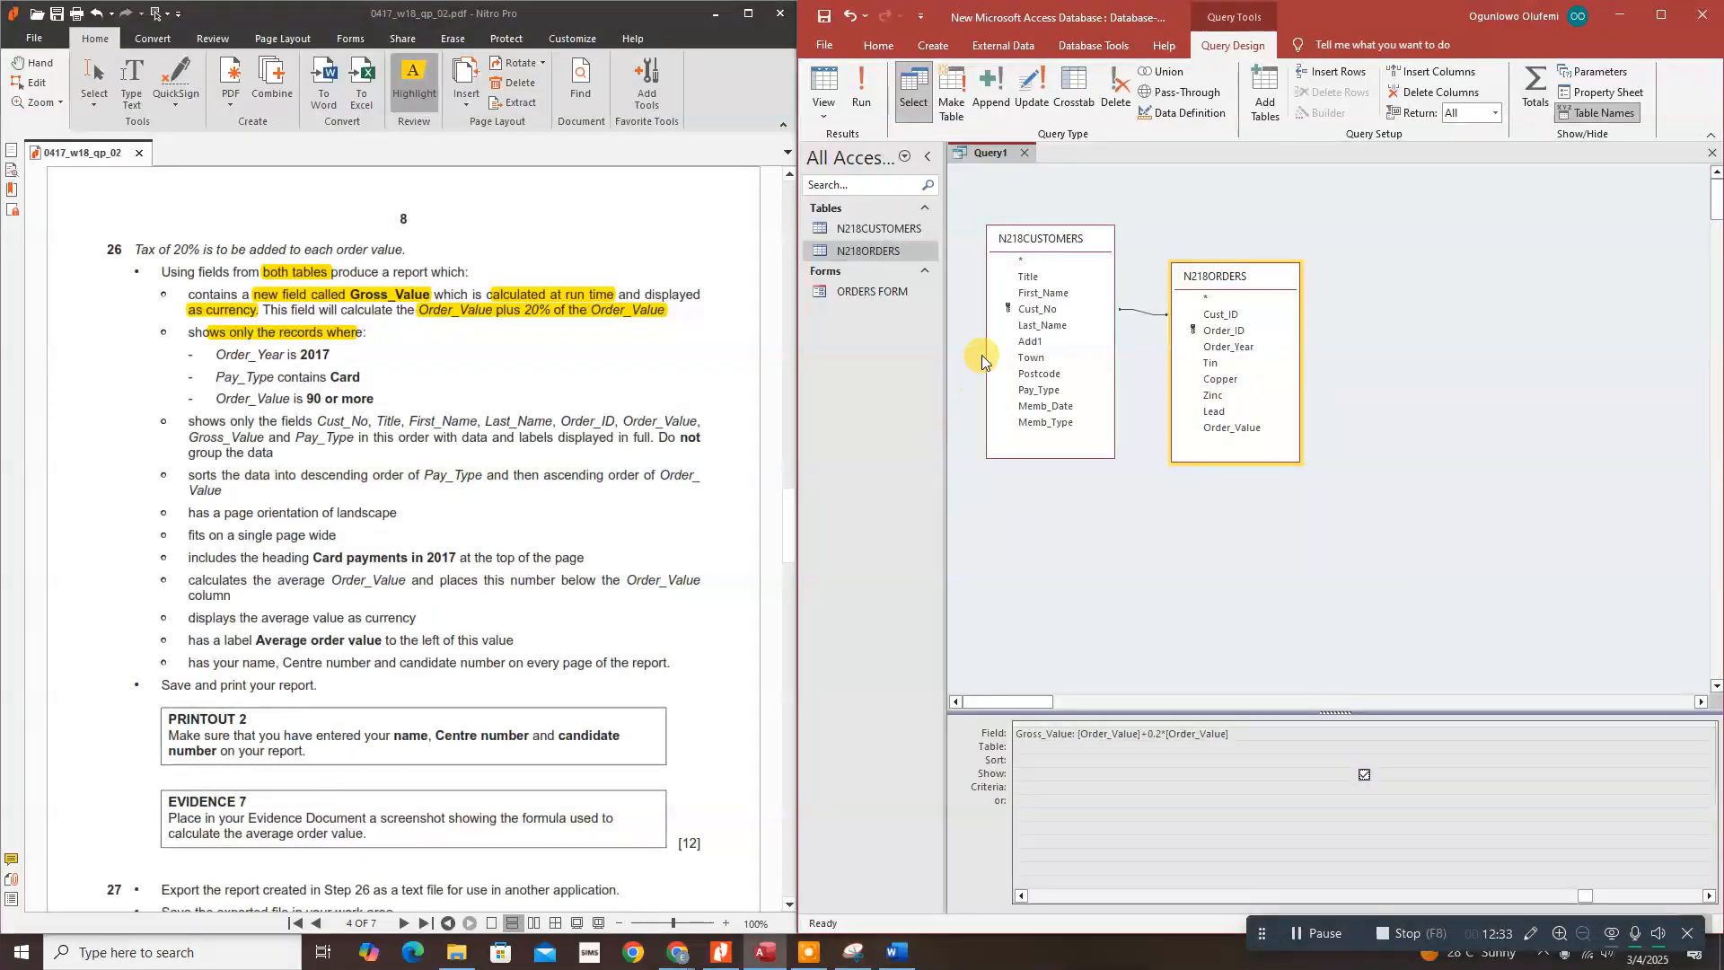
Step: Run the query, seeing 108 for a $90.00 order, then return to Design View
{"action": "left_click", "coordinate": [862, 90]}
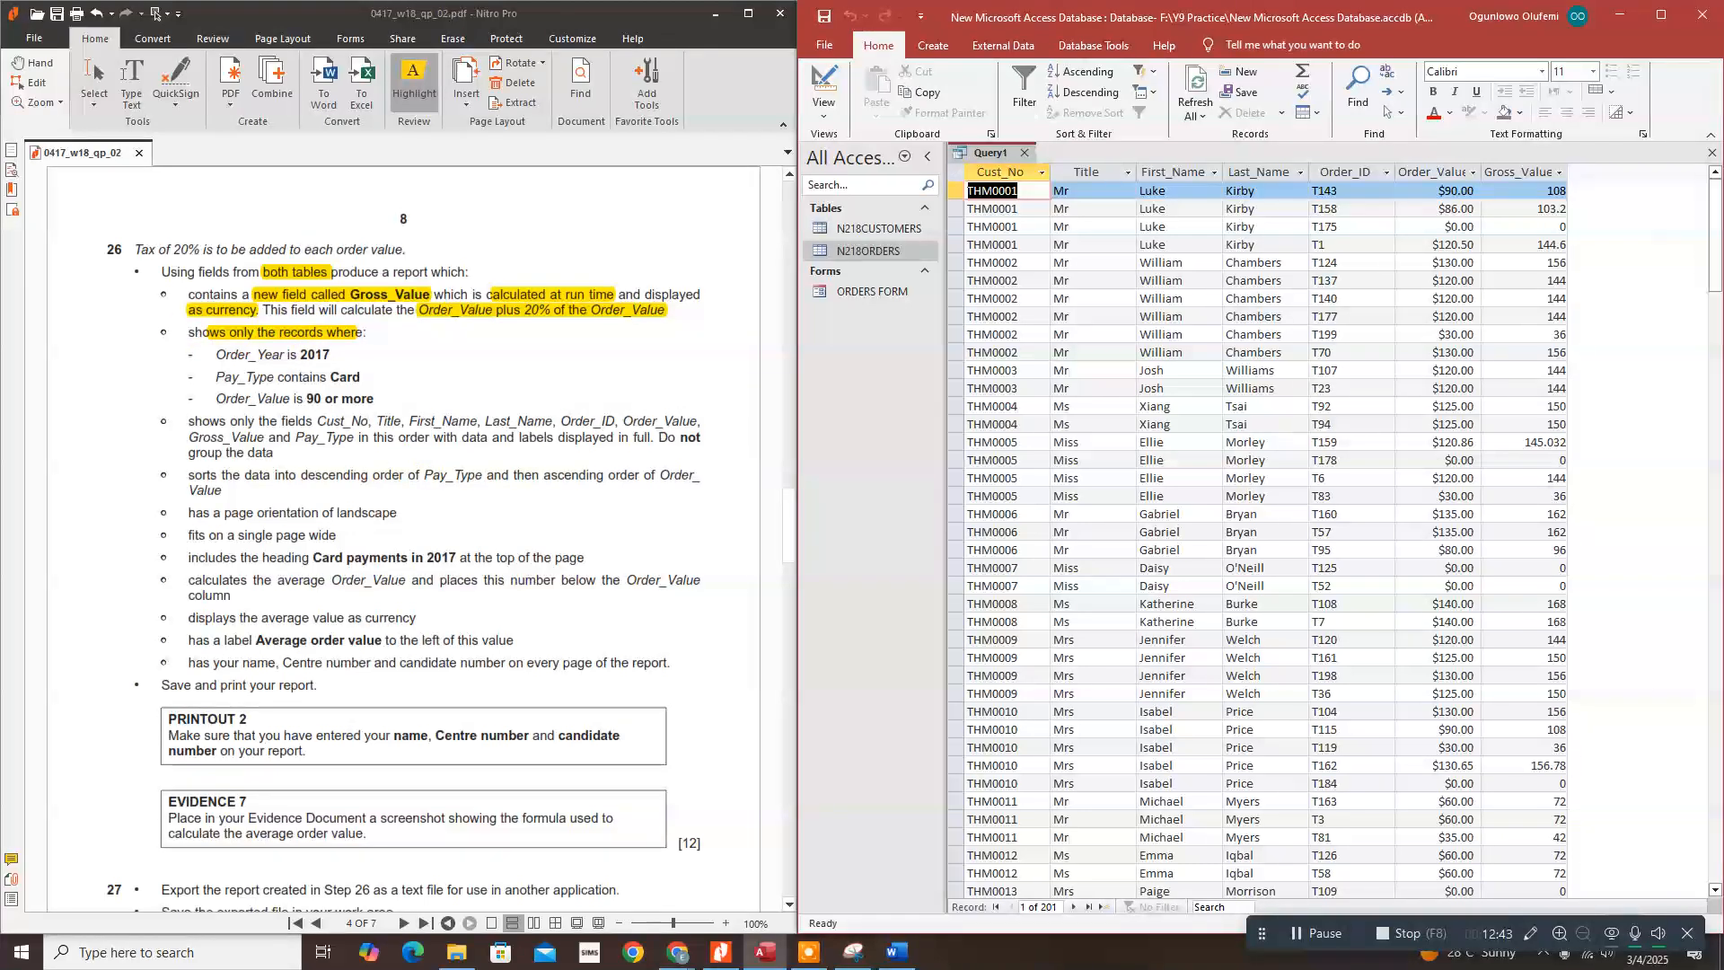
{"action": "left_click", "coordinate": [823, 106]}
{"action": "left_click", "coordinate": [854, 214]}
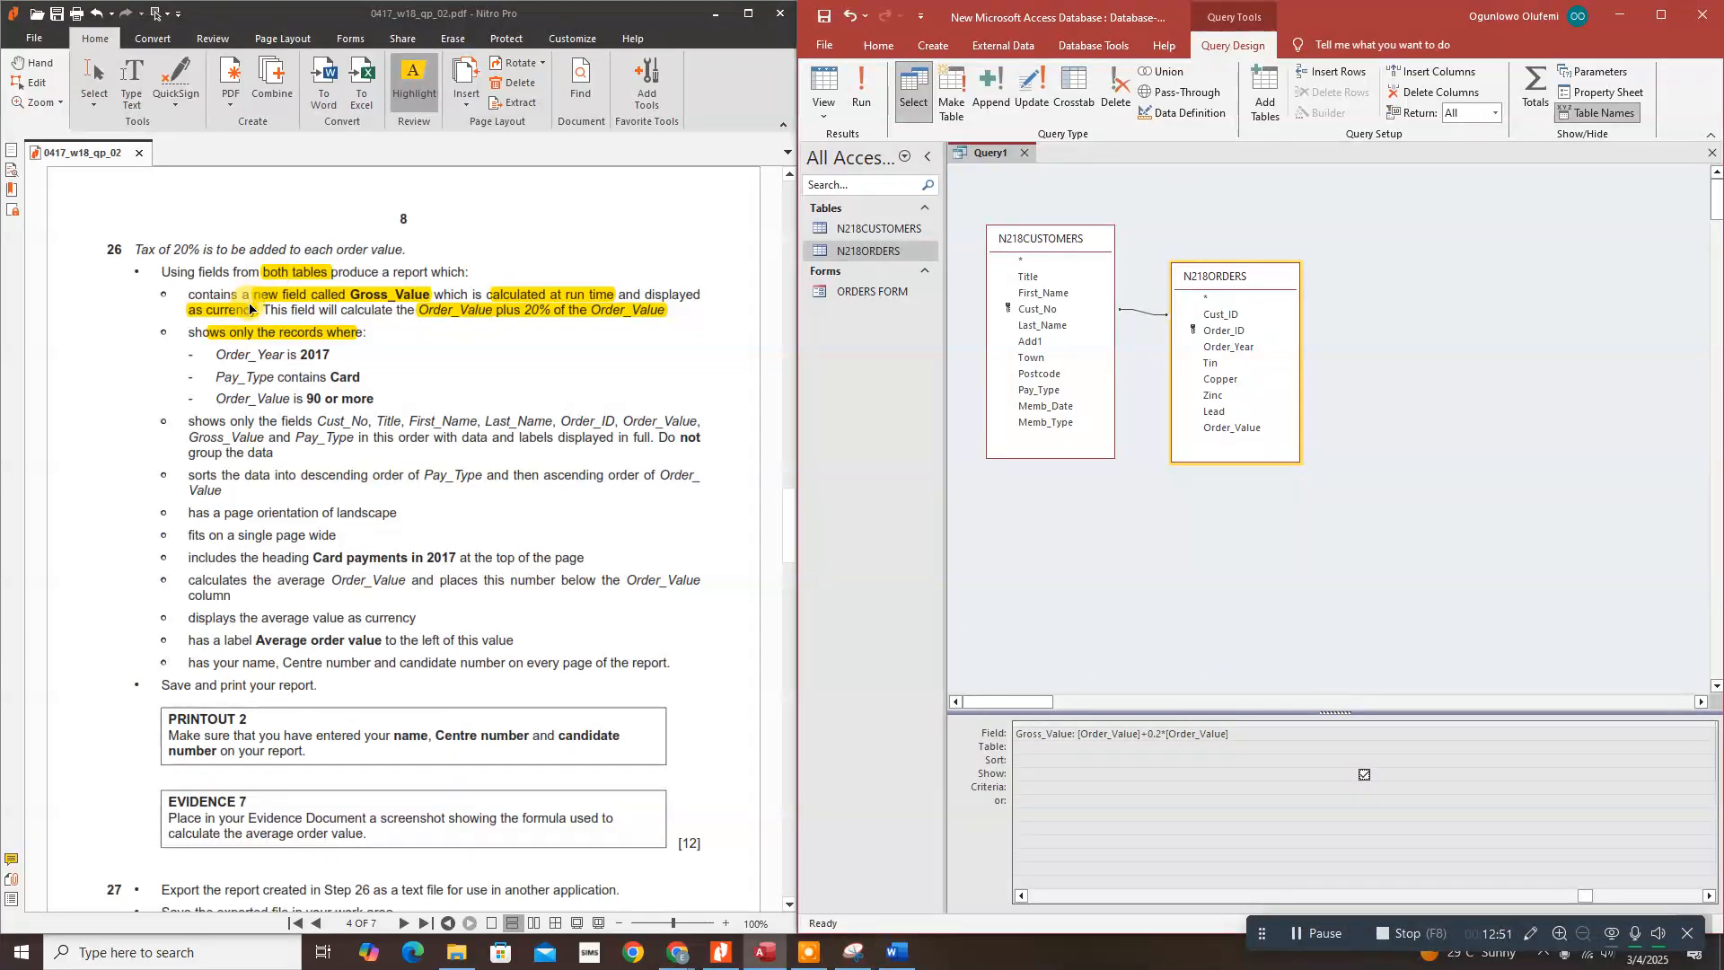
Step: Set Gross_Value's Format to Currency and Decimal Places to 0 in the Property Sheet
{"action": "left_click", "coordinate": [1251, 739]}
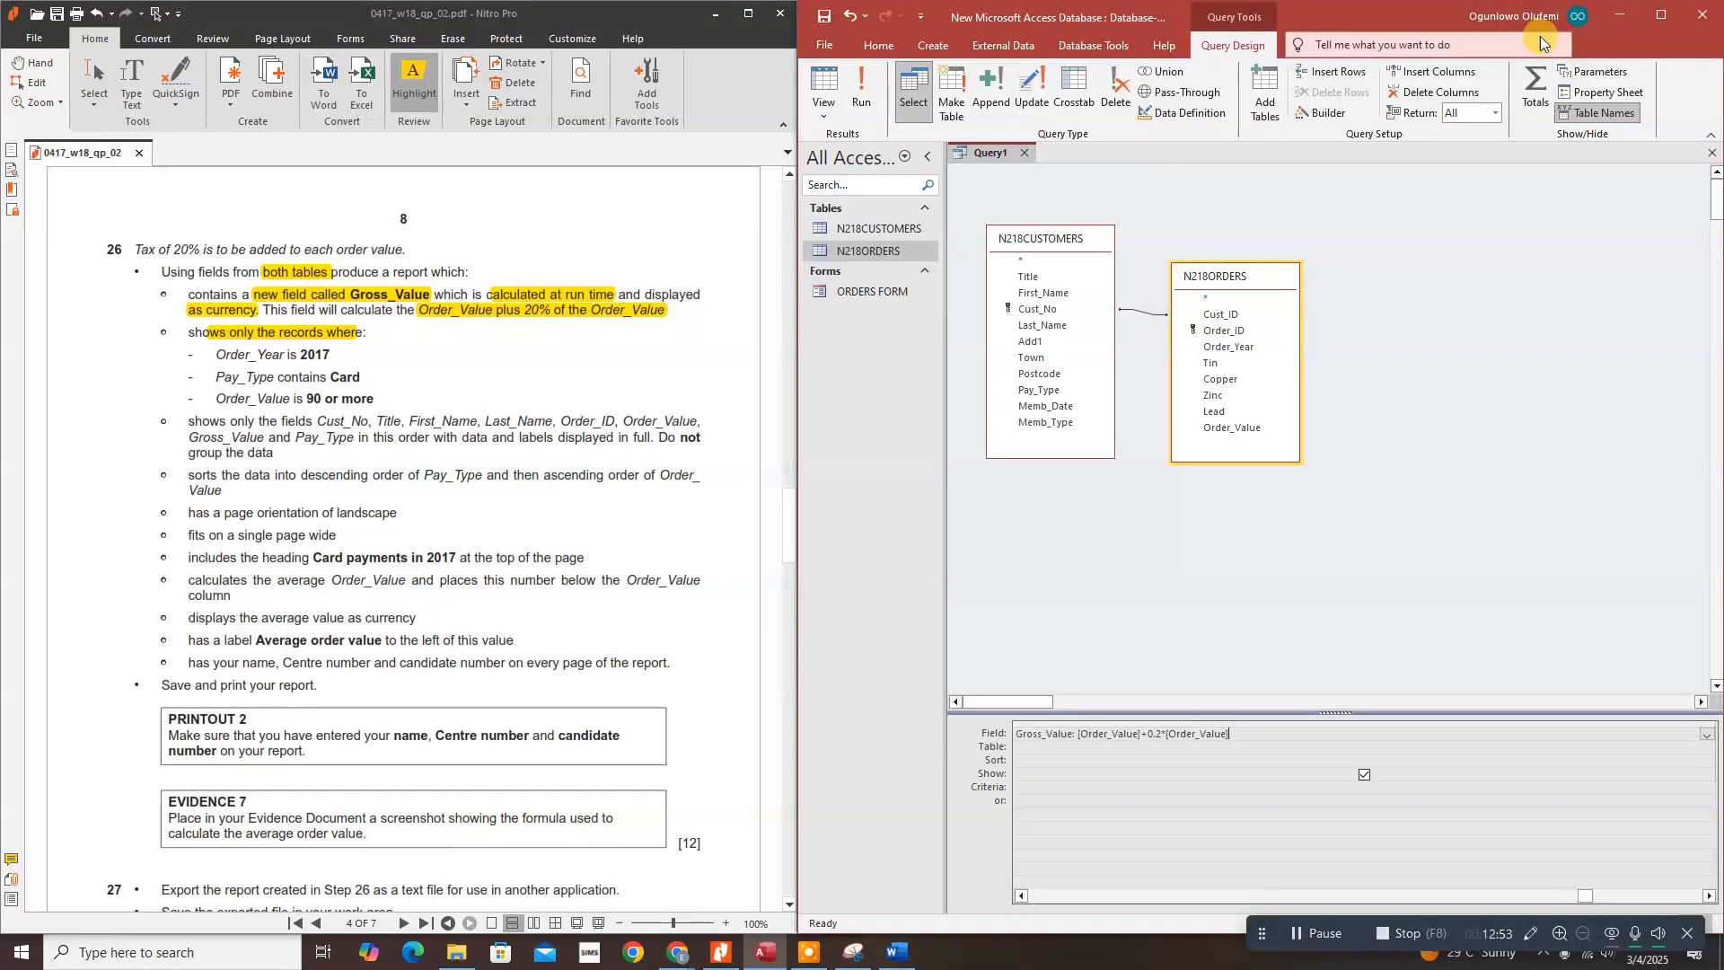
{"action": "left_click", "coordinate": [1593, 91]}
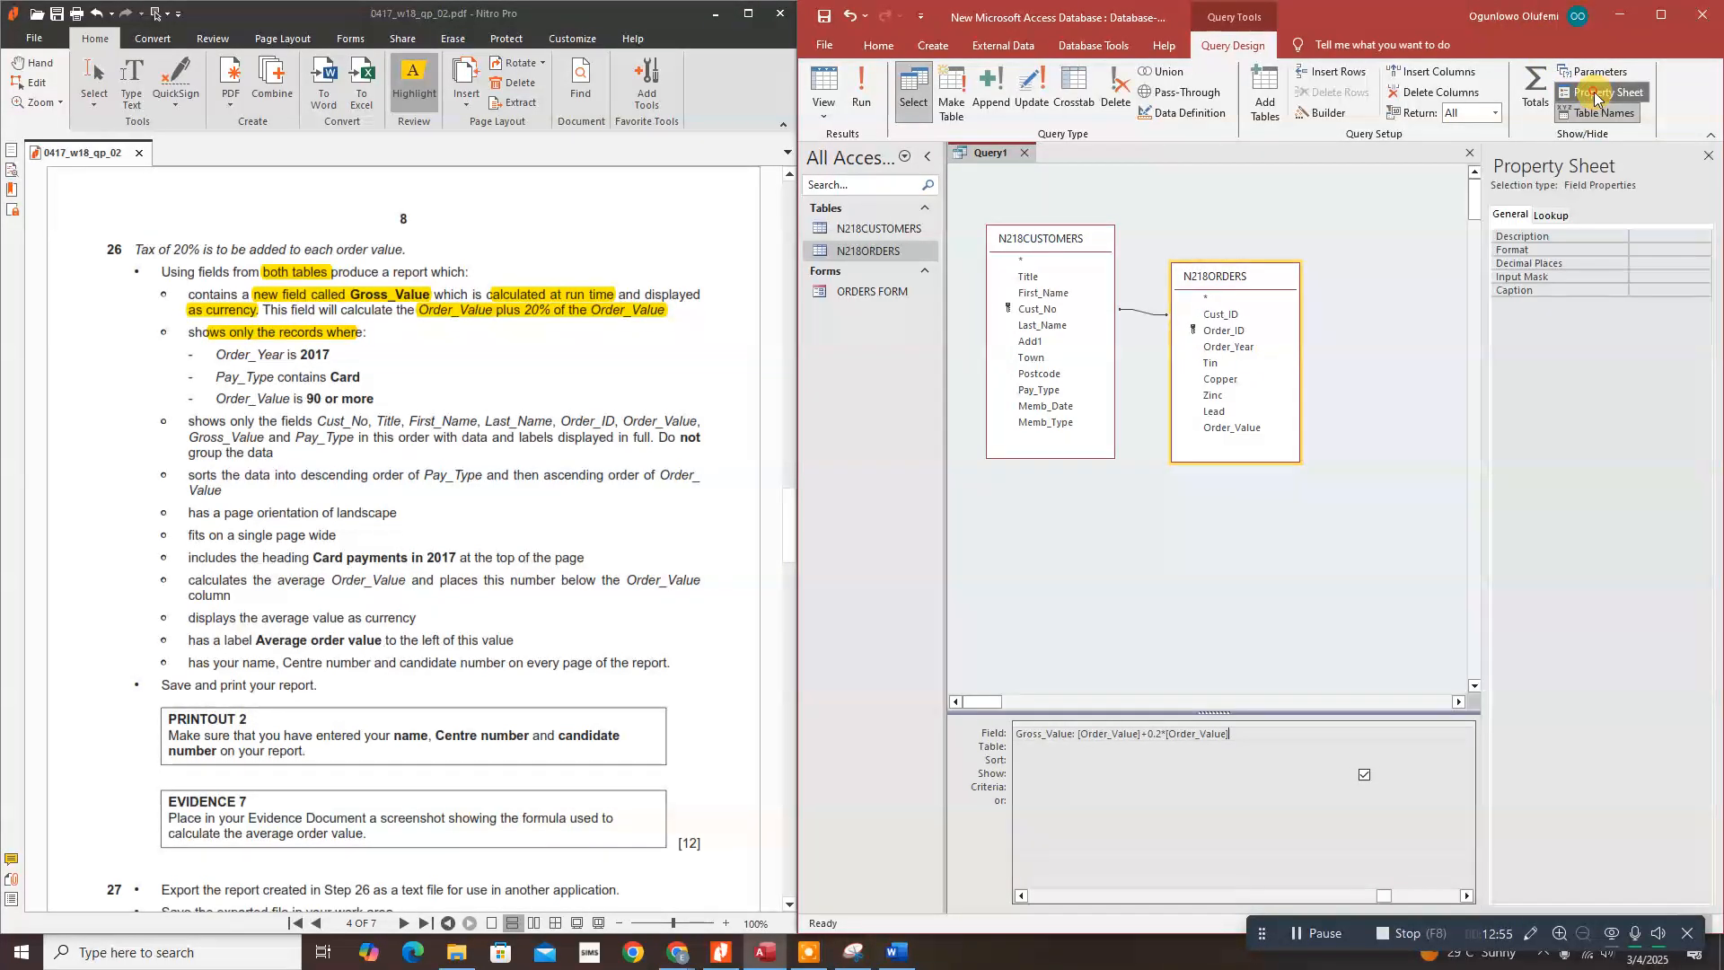
{"action": "left_click", "coordinate": [1660, 253]}
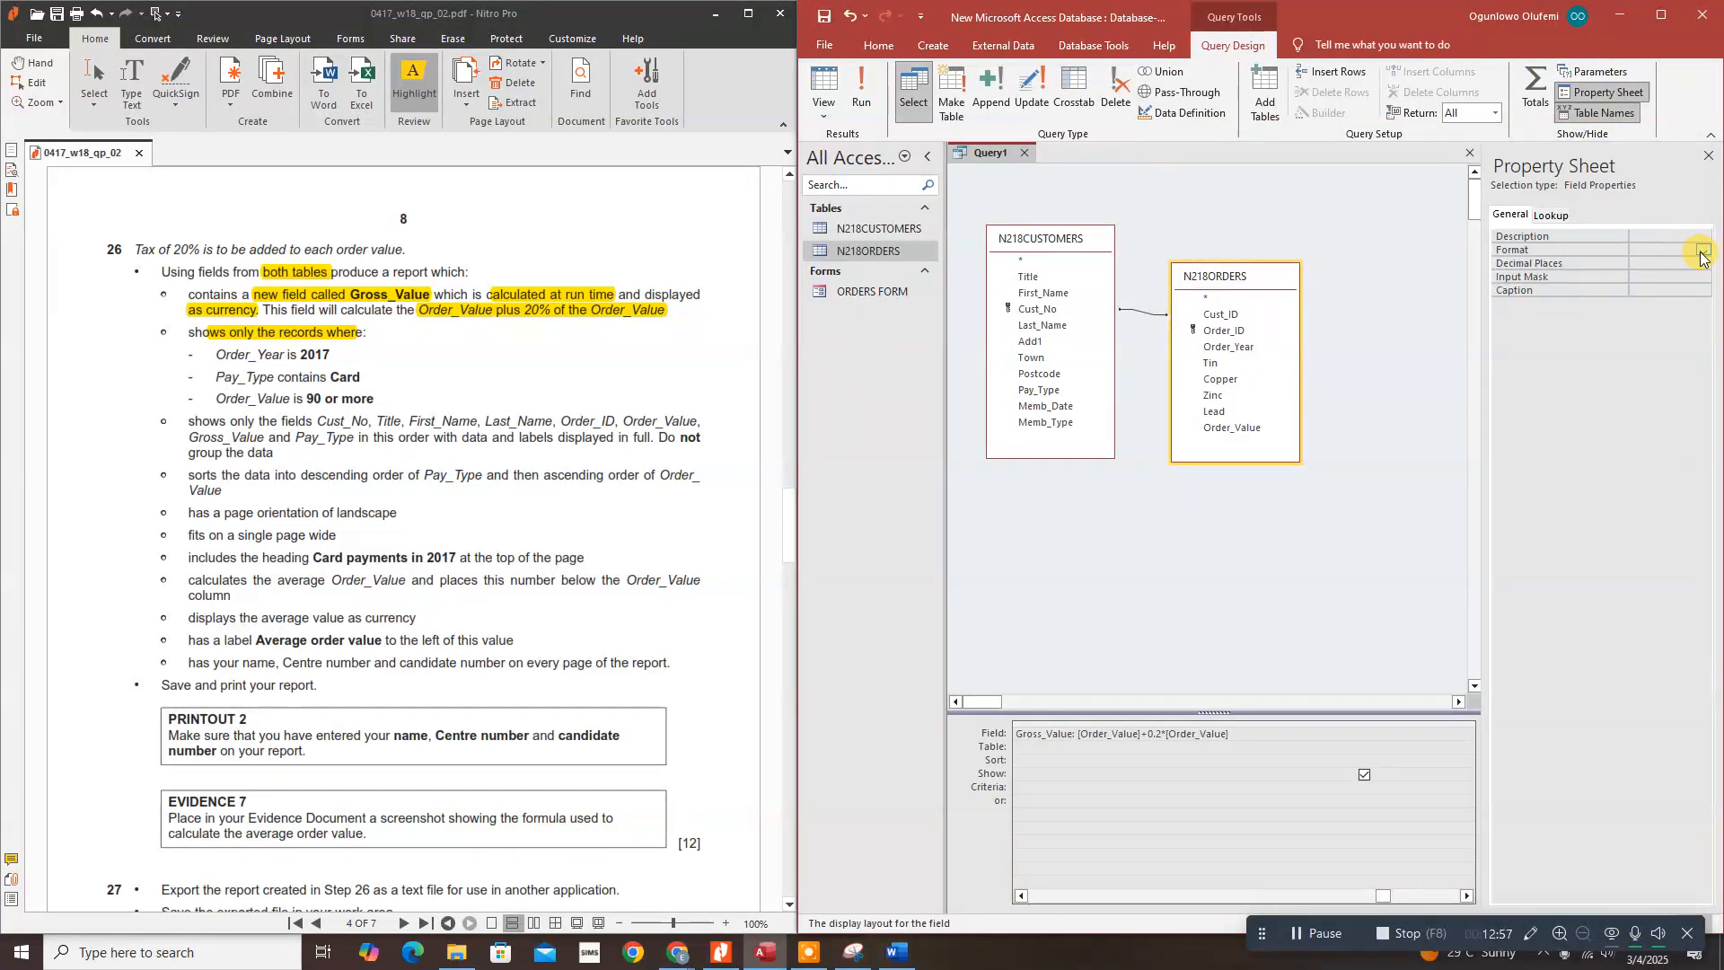
{"action": "left_click", "coordinate": [1702, 251]}
{"action": "left_click", "coordinate": [1665, 276]}
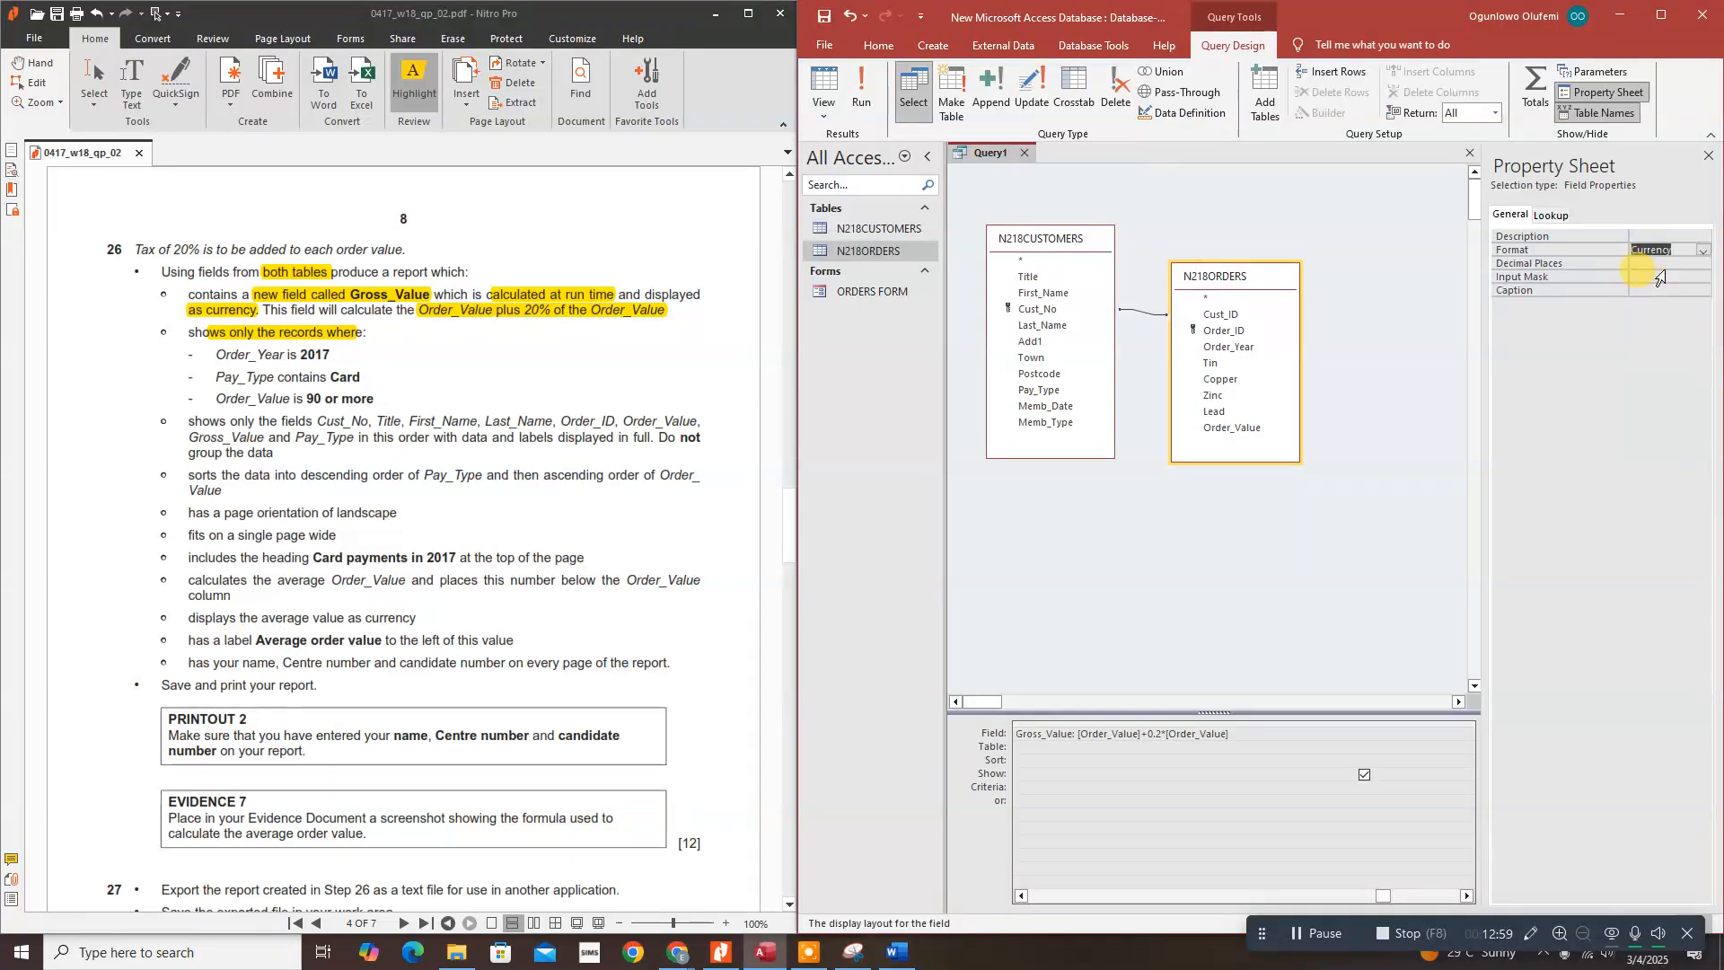
{"action": "scroll", "coordinate": [473, 424], "scroll_direction": "up", "scroll_amount": 10}
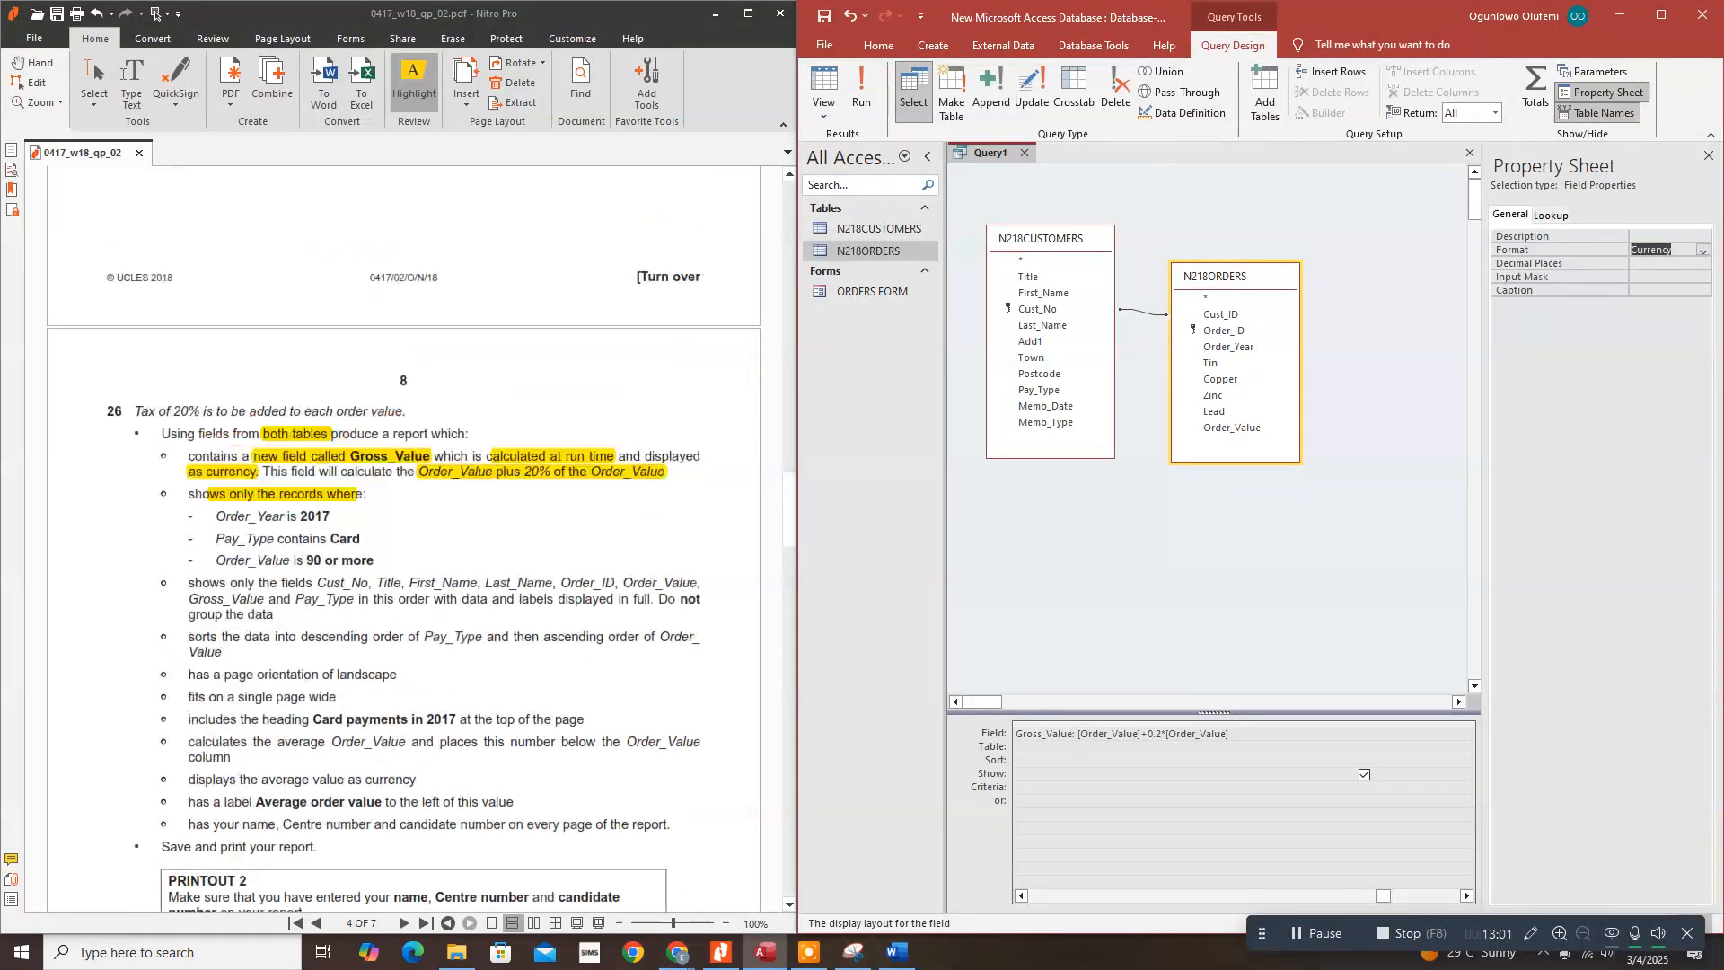
{"action": "scroll", "coordinate": [458, 378], "scroll_direction": "up", "scroll_amount": 10}
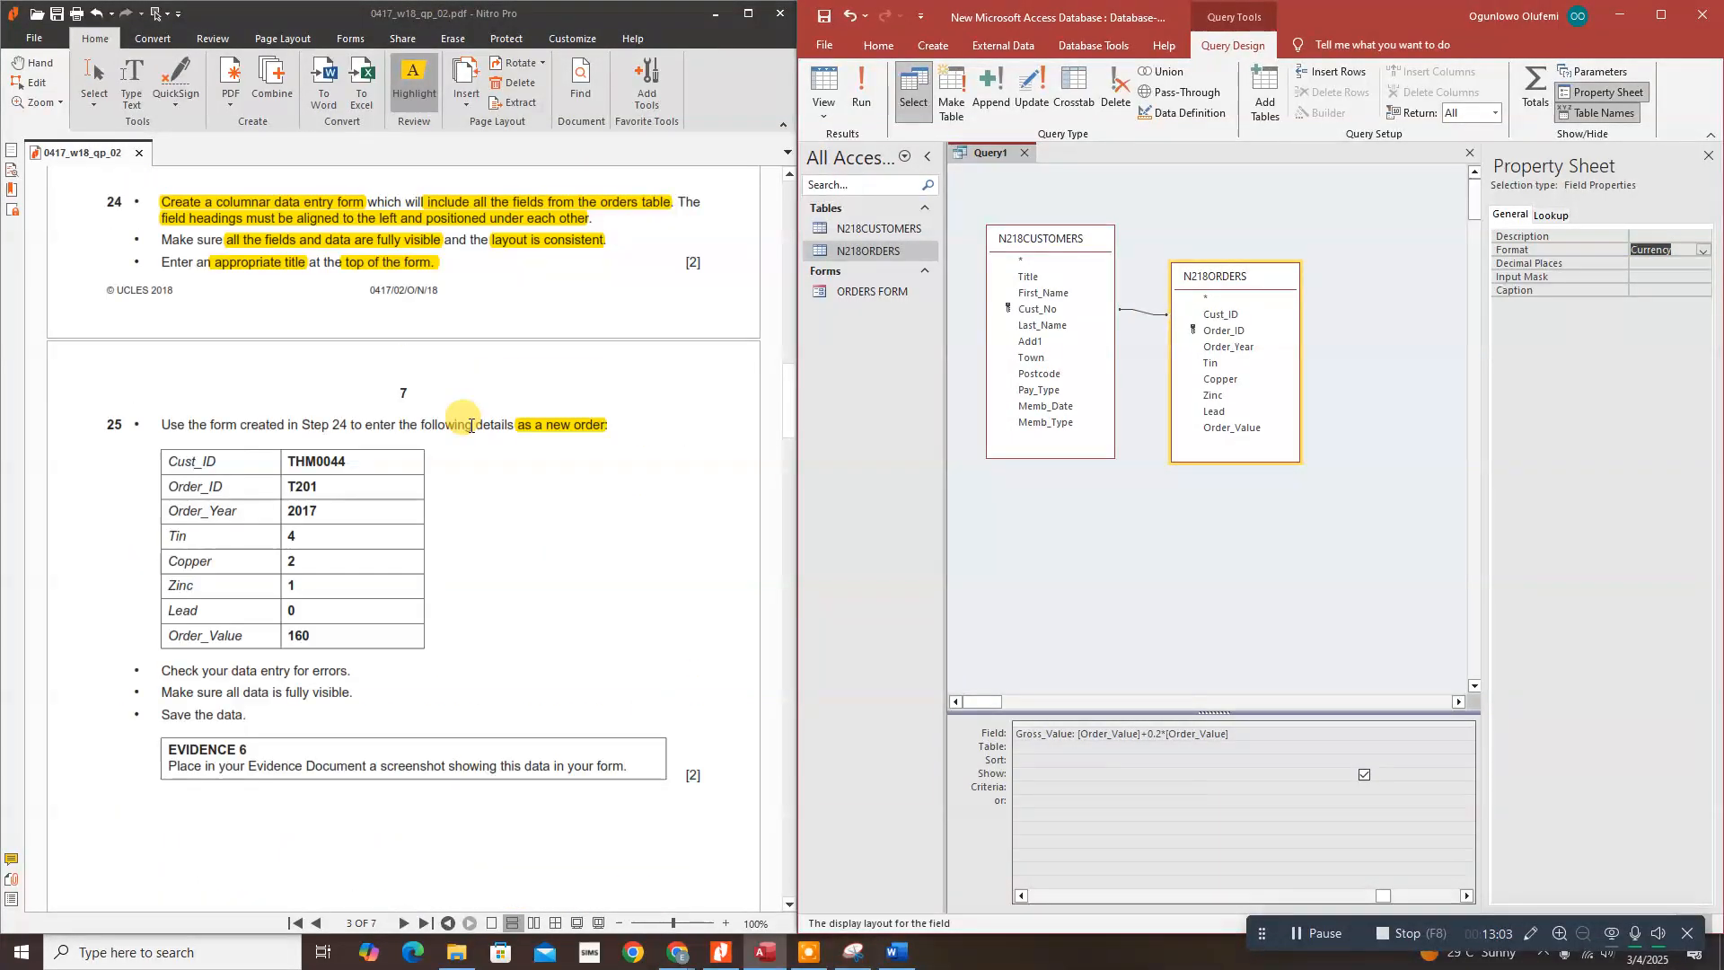
{"action": "scroll", "coordinate": [471, 417], "scroll_direction": "up", "scroll_amount": 2}
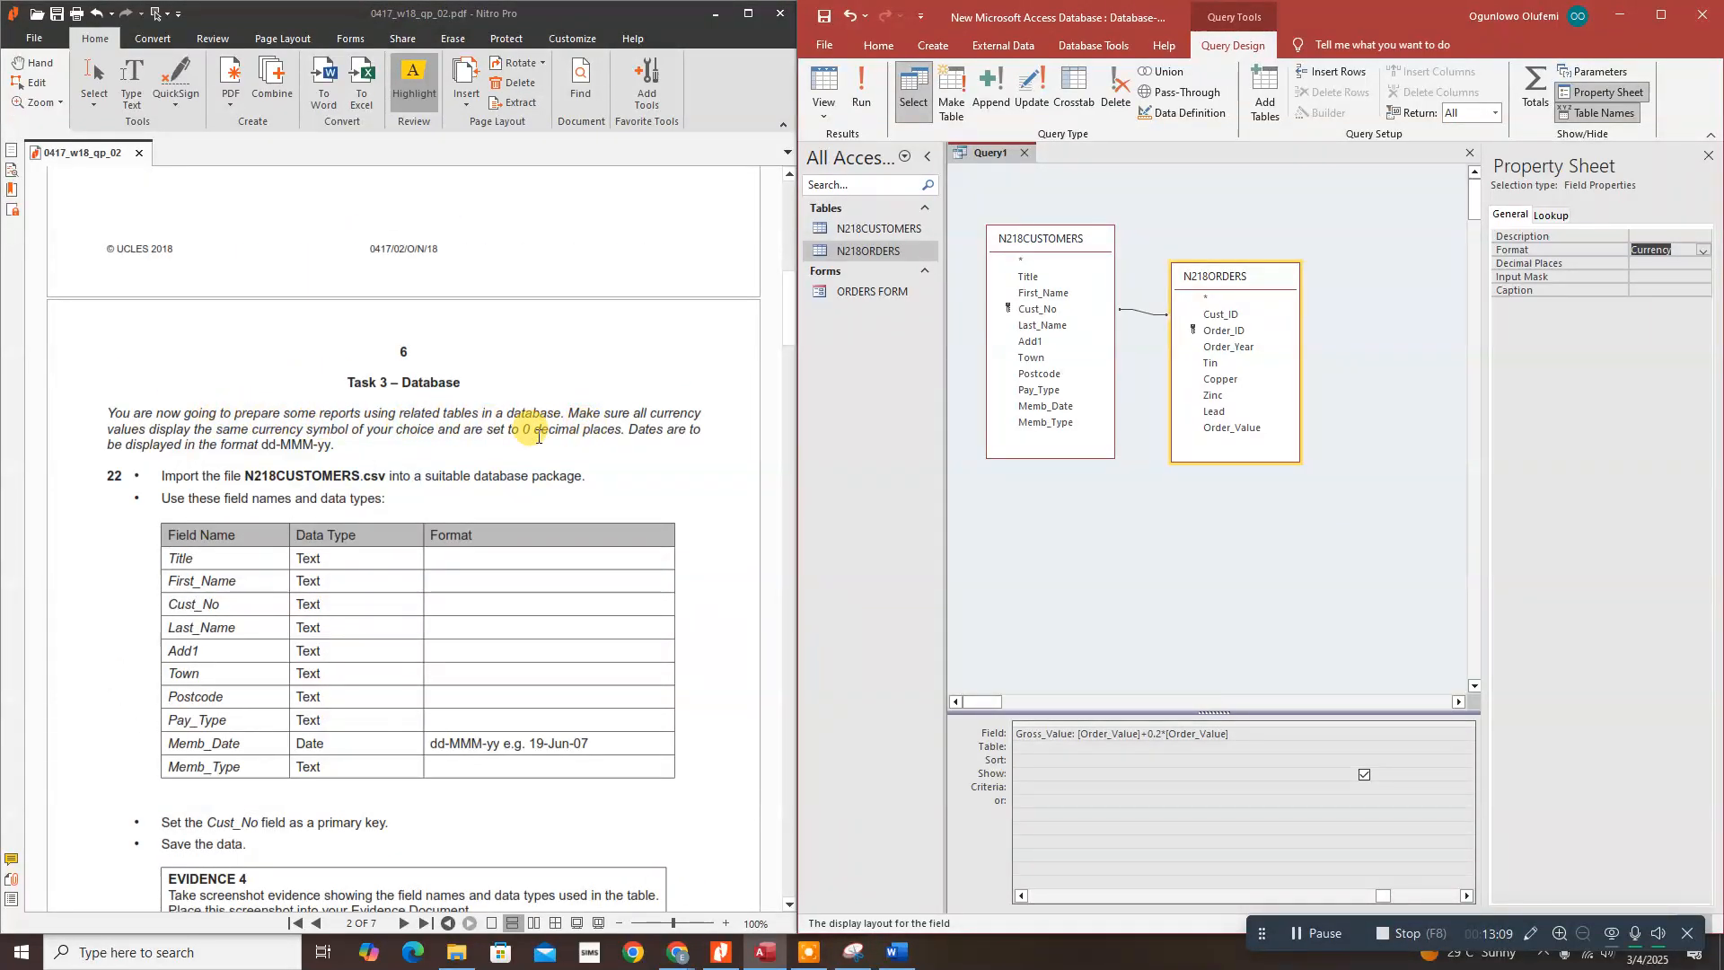
{"action": "left_click_drag", "start_coordinate": [520, 428], "coordinate": [624, 429]}
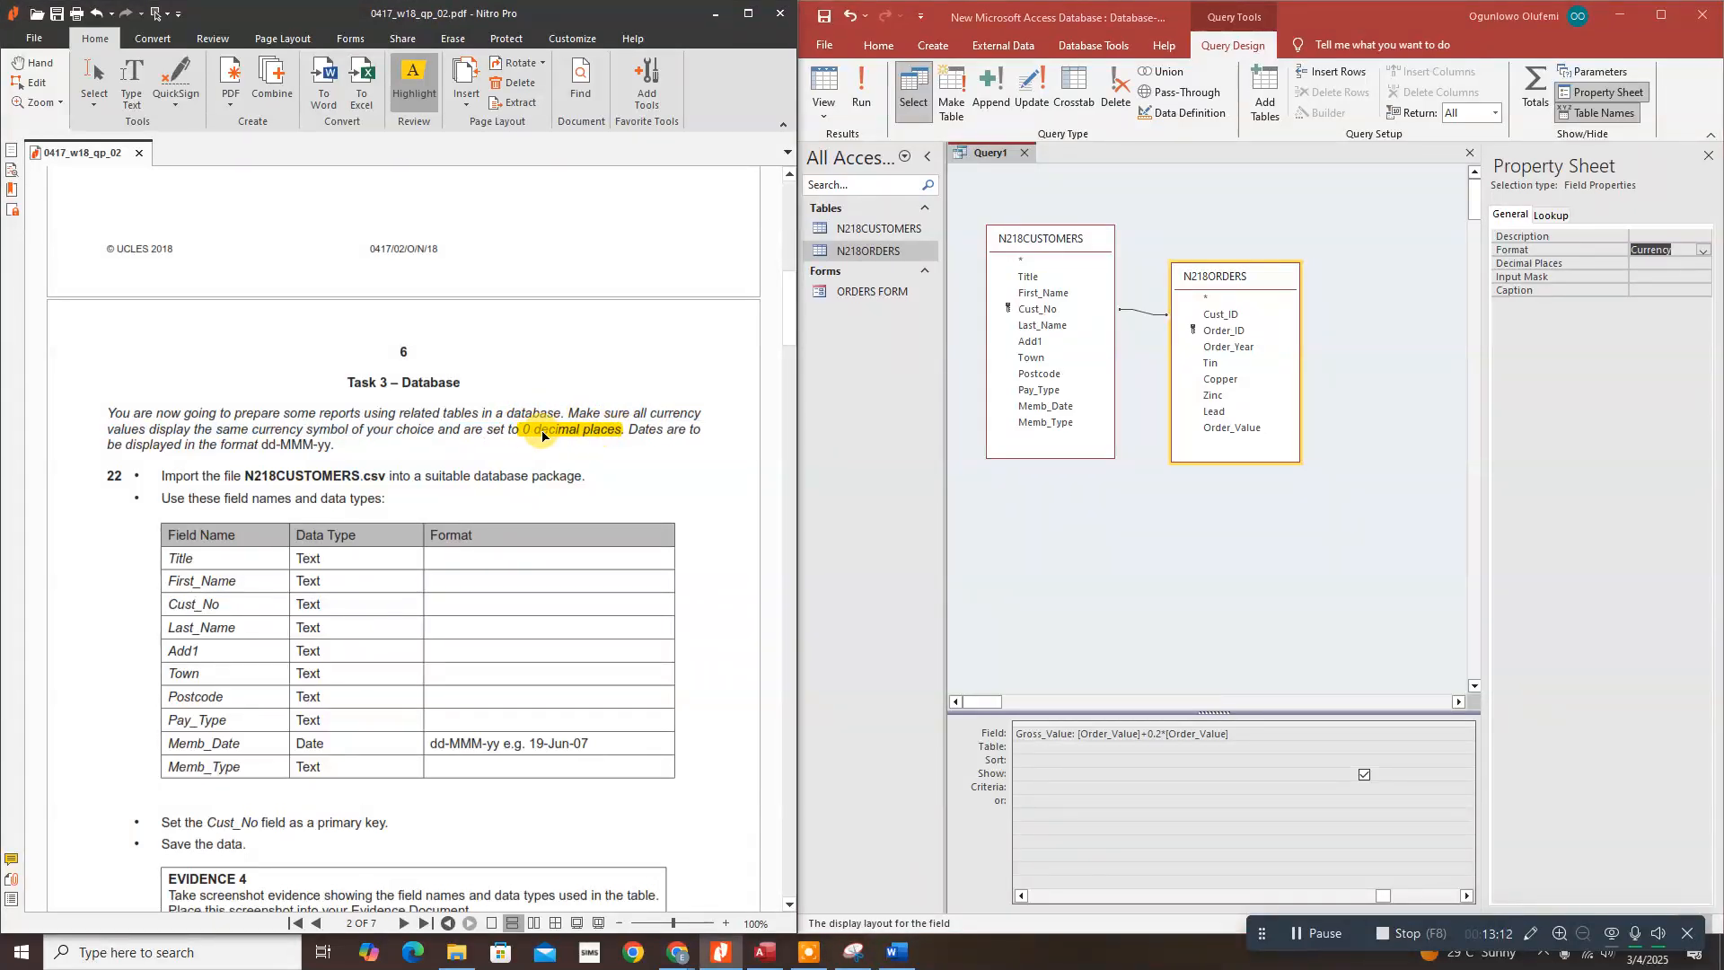
{"action": "left_click", "coordinate": [1661, 262]}
{"action": "left_click", "coordinate": [1703, 263]}
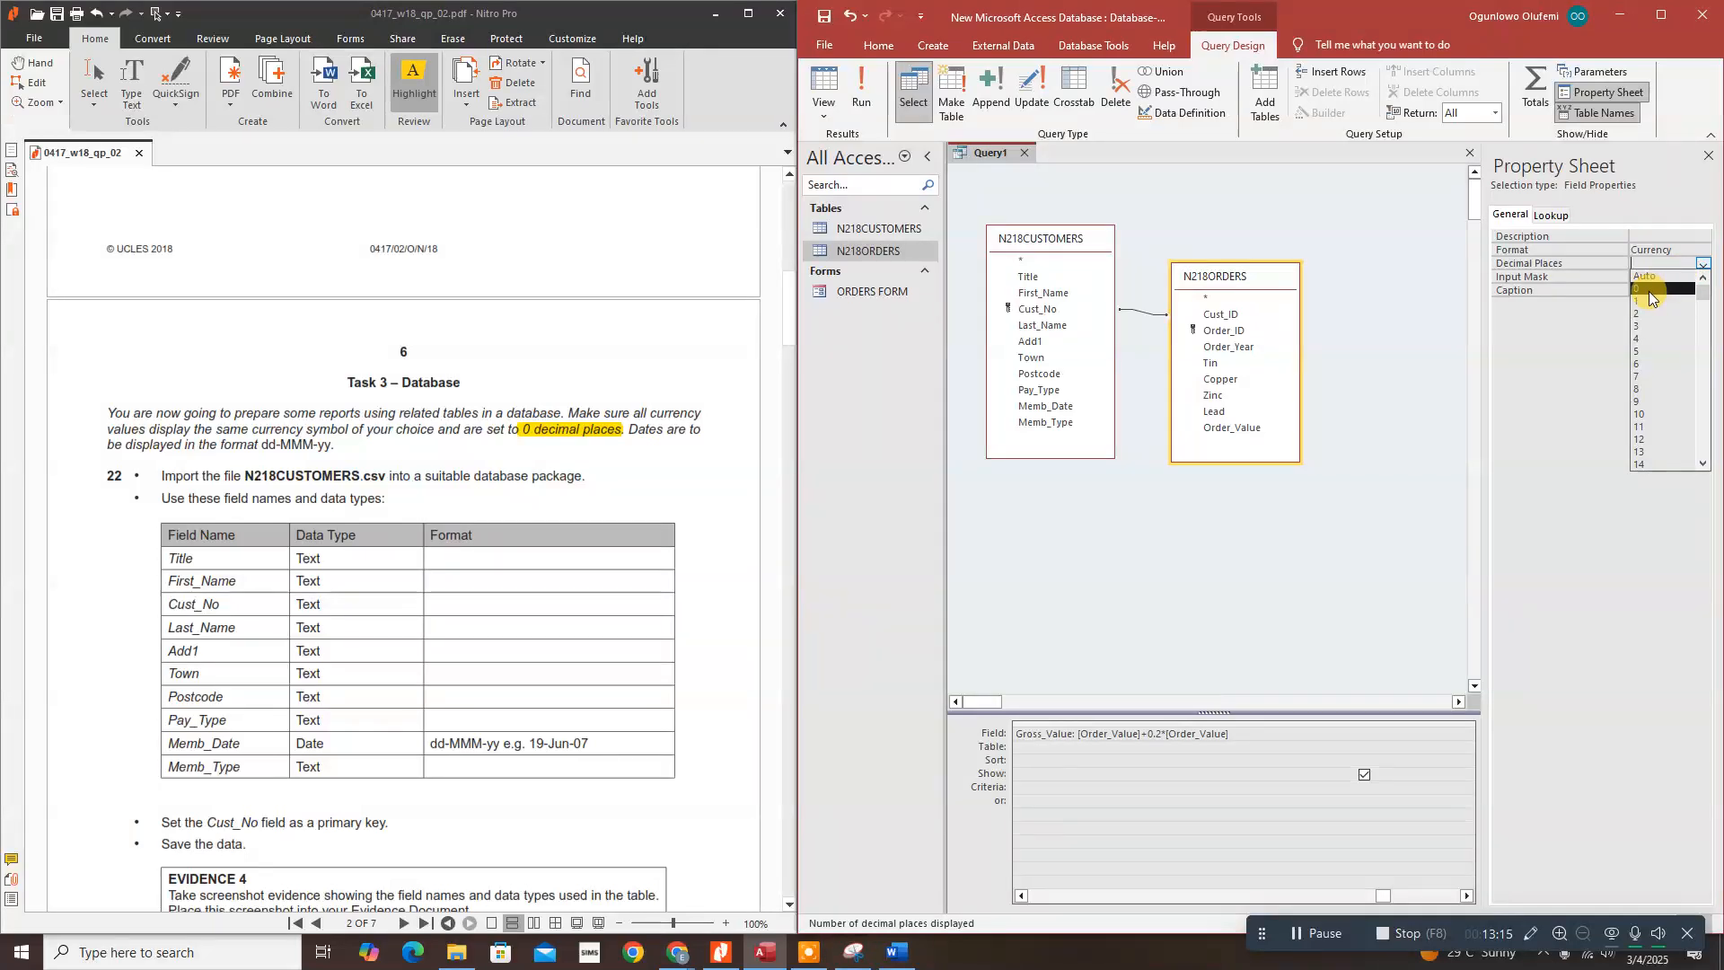
{"action": "left_click", "coordinate": [1649, 289]}
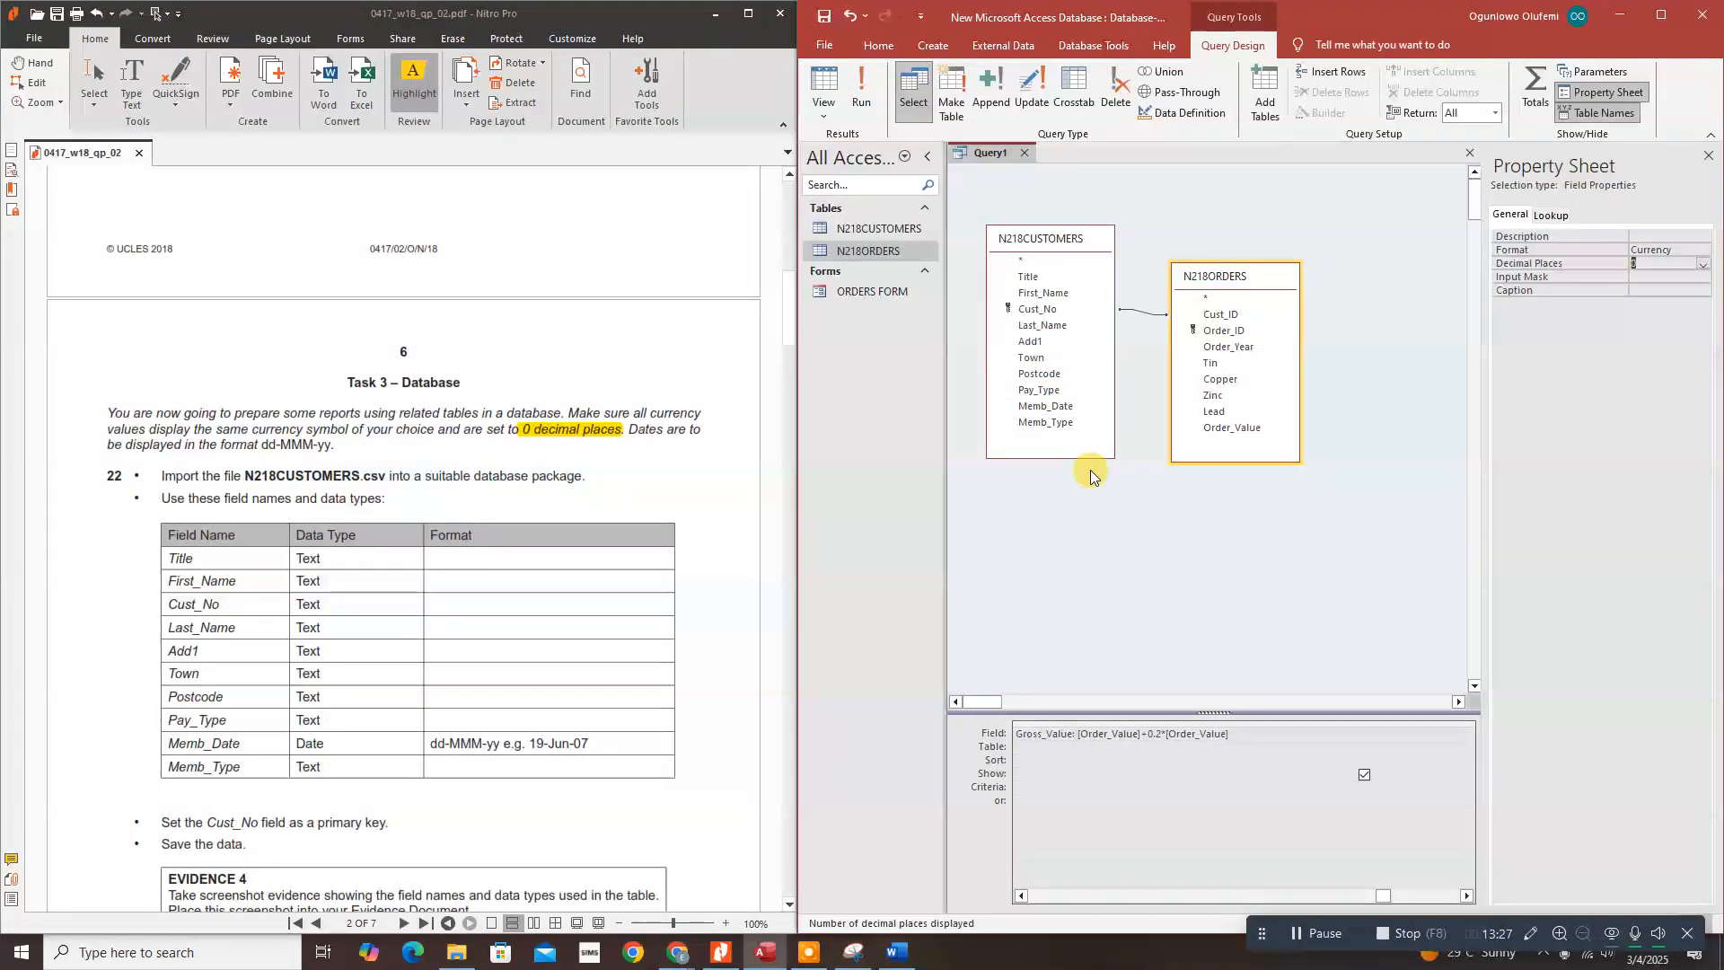
Step: Run the query to confirm $108 for a $90.00 order, then return to Design View
{"action": "left_click", "coordinate": [860, 86]}
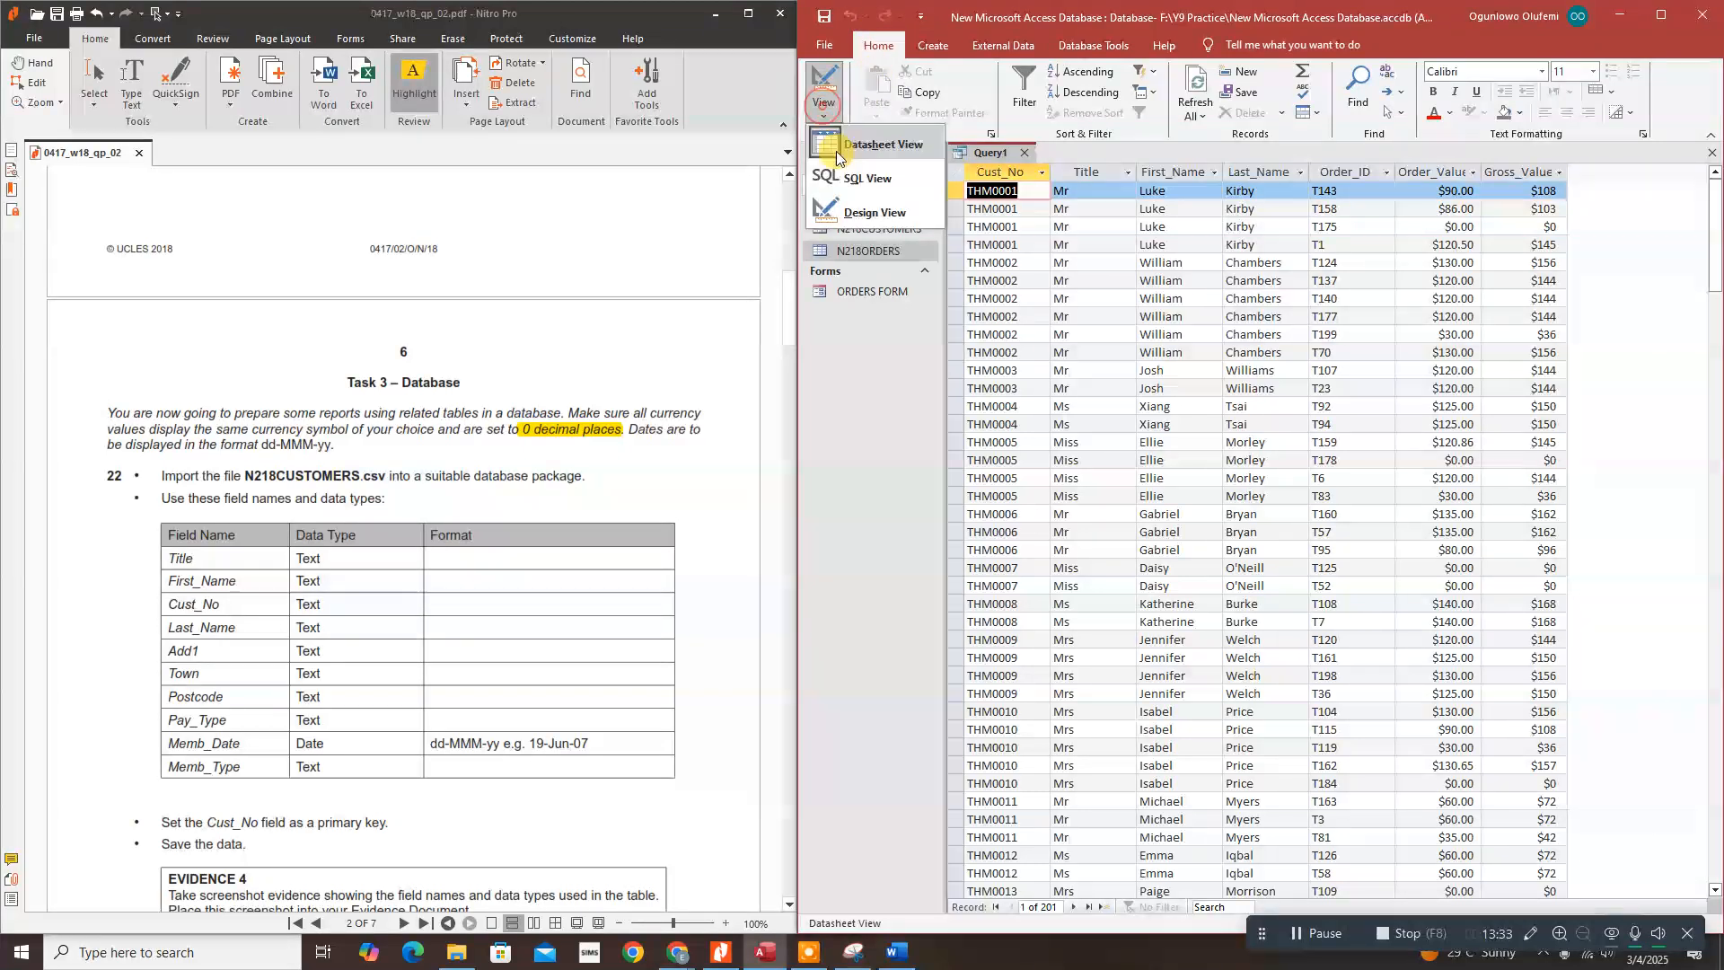
{"action": "left_click", "coordinate": [844, 212]}
{"action": "scroll", "coordinate": [404, 539], "scroll_direction": "down", "scroll_amount": 15}
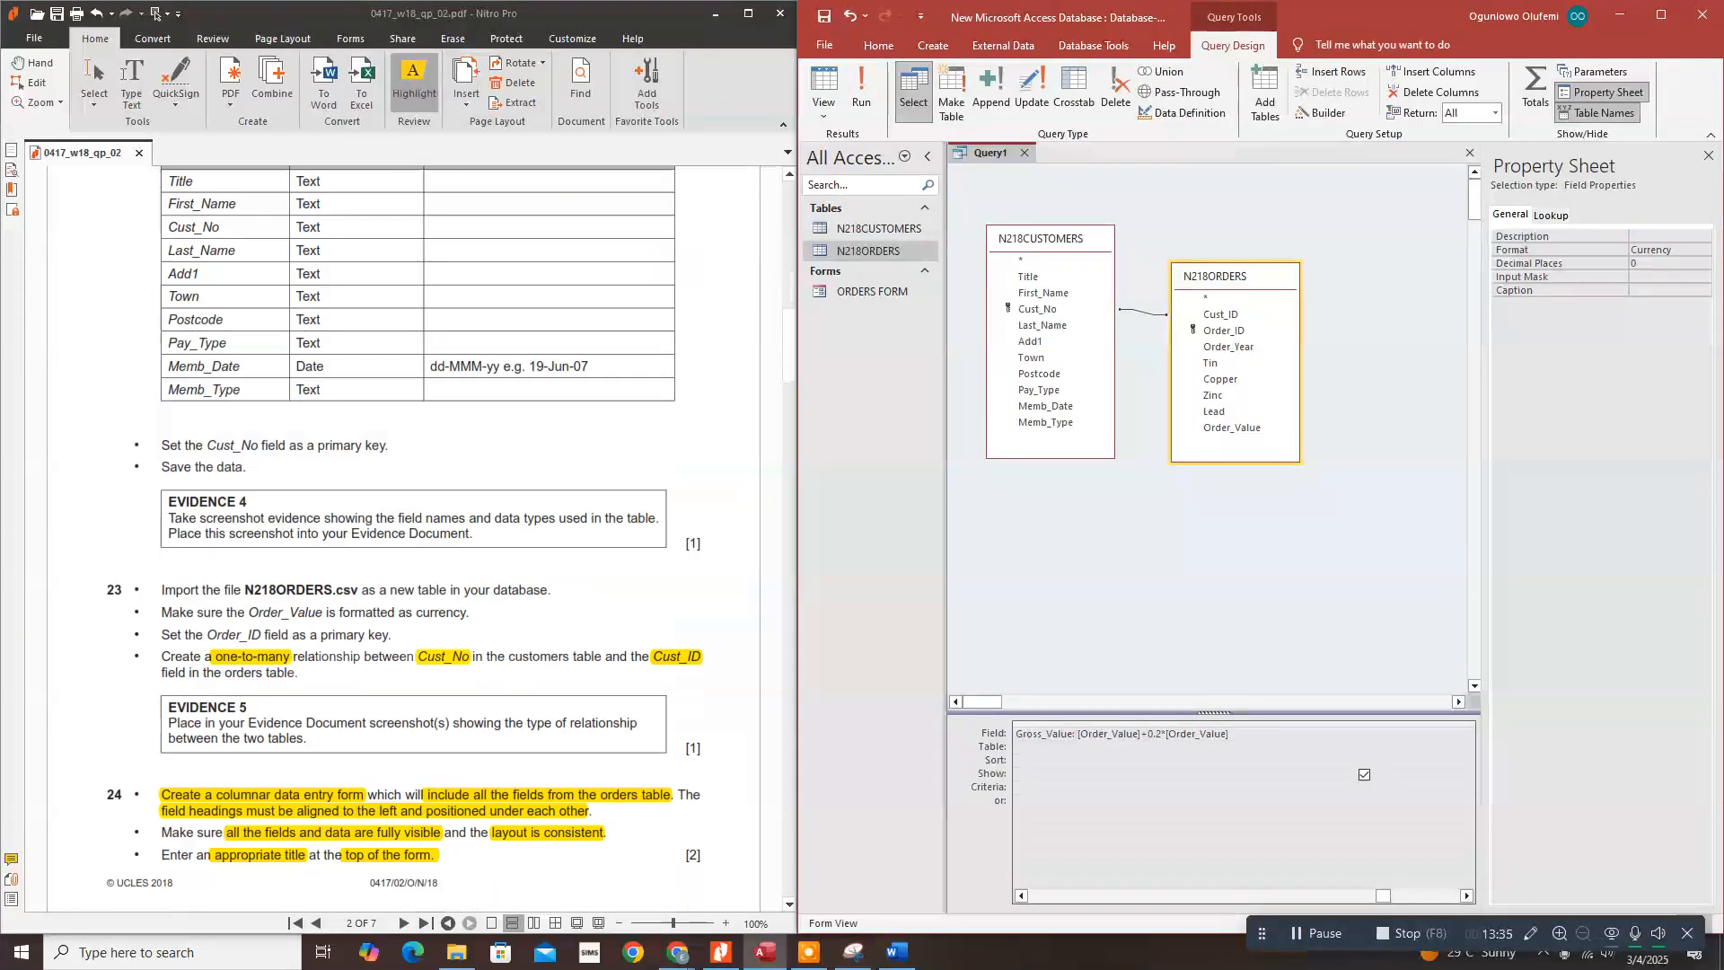
{"action": "scroll", "coordinate": [404, 539], "scroll_direction": "down", "scroll_amount": 15}
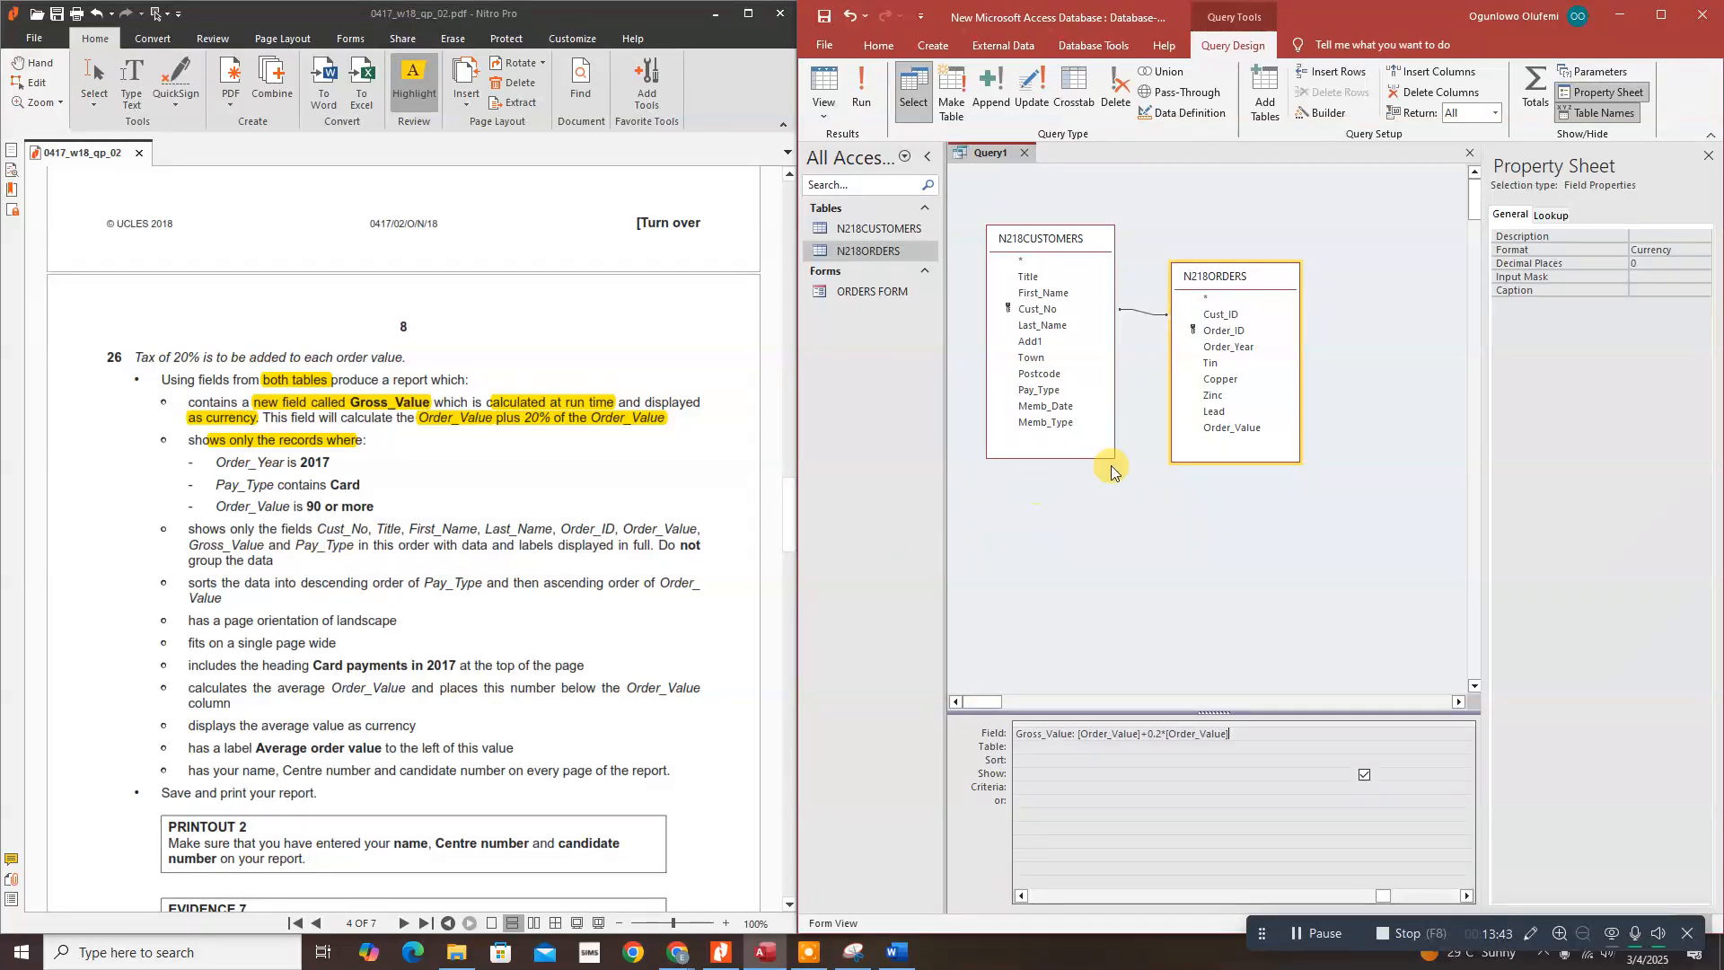
Step: Add Pay_Type from N218CUSTOMERS, close the Property Sheet and narrow the Gross_Value column
{"action": "left_click", "coordinate": [1044, 393]}
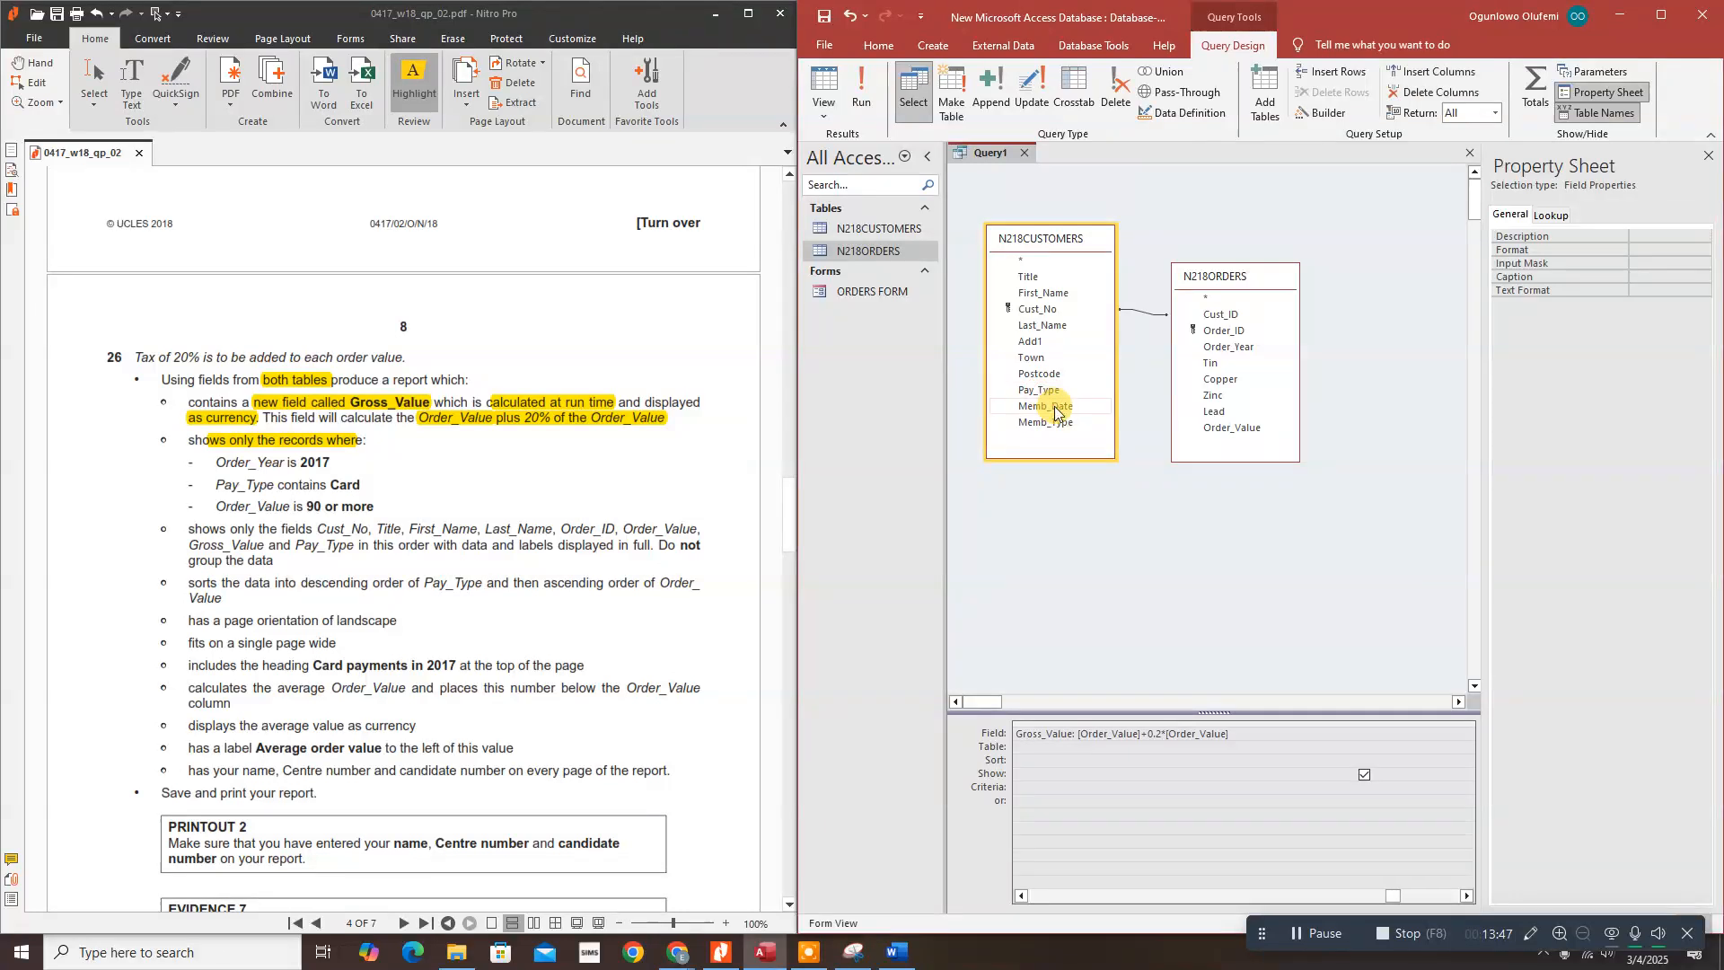
{"action": "left_click", "coordinate": [1468, 898]}
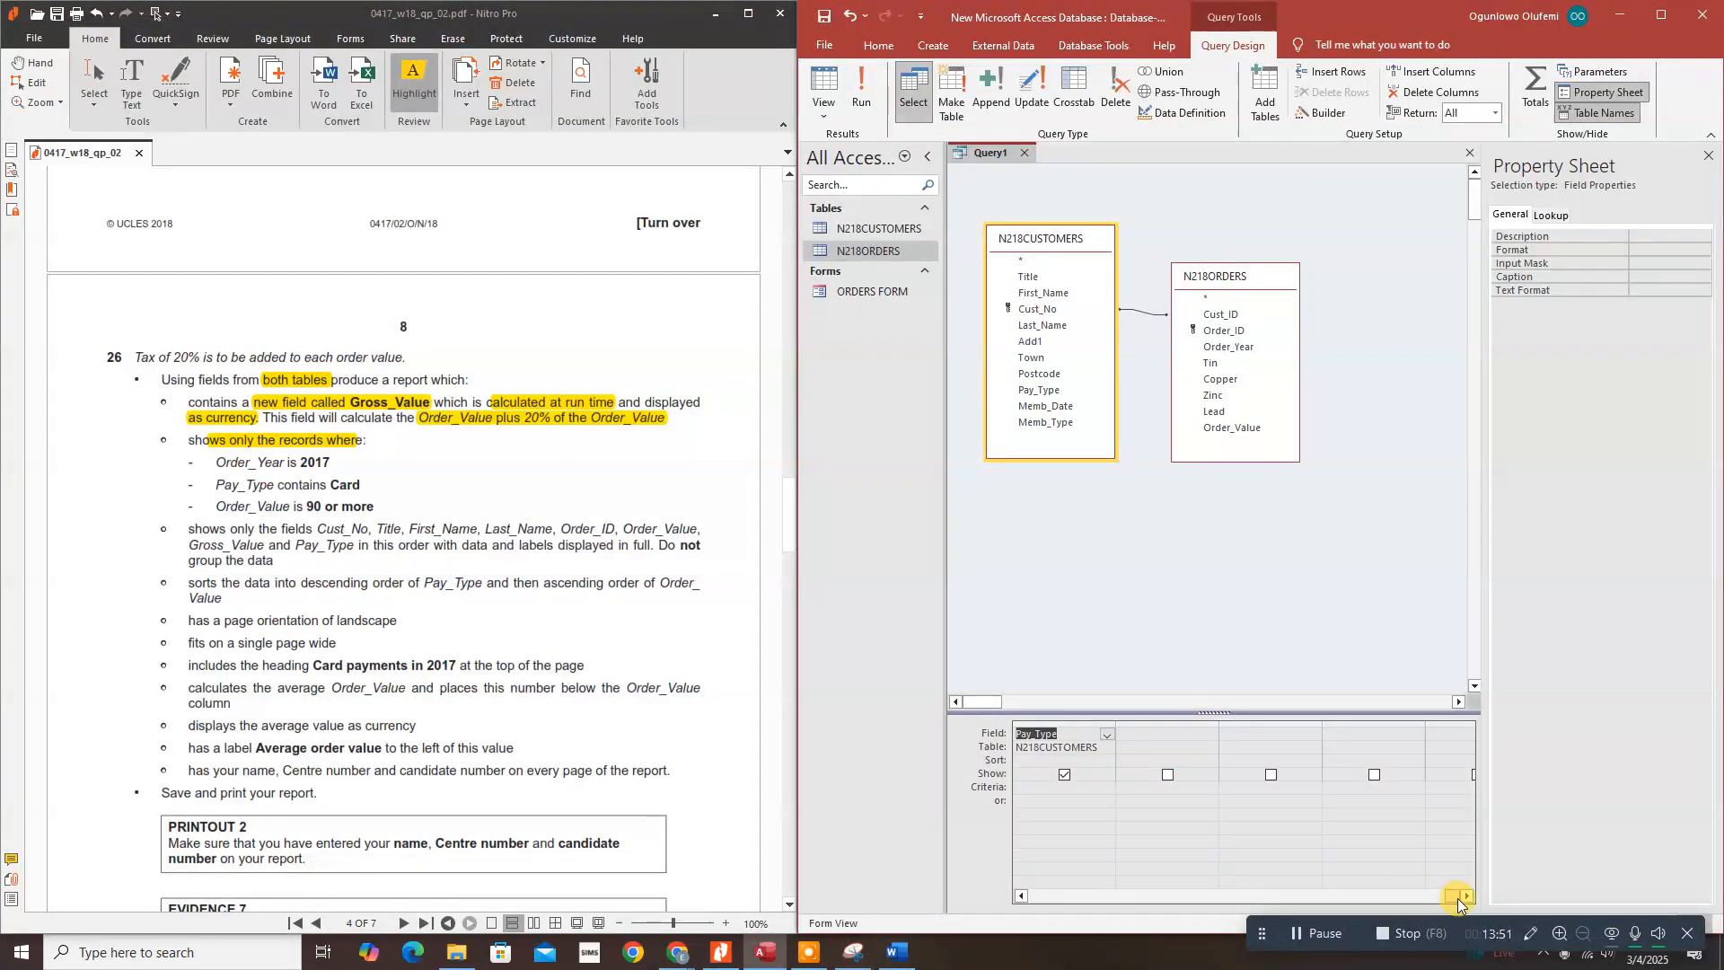
{"action": "left_click_drag", "start_coordinate": [1430, 898], "coordinate": [1428, 896]}
{"action": "left_click", "coordinate": [1030, 774]}
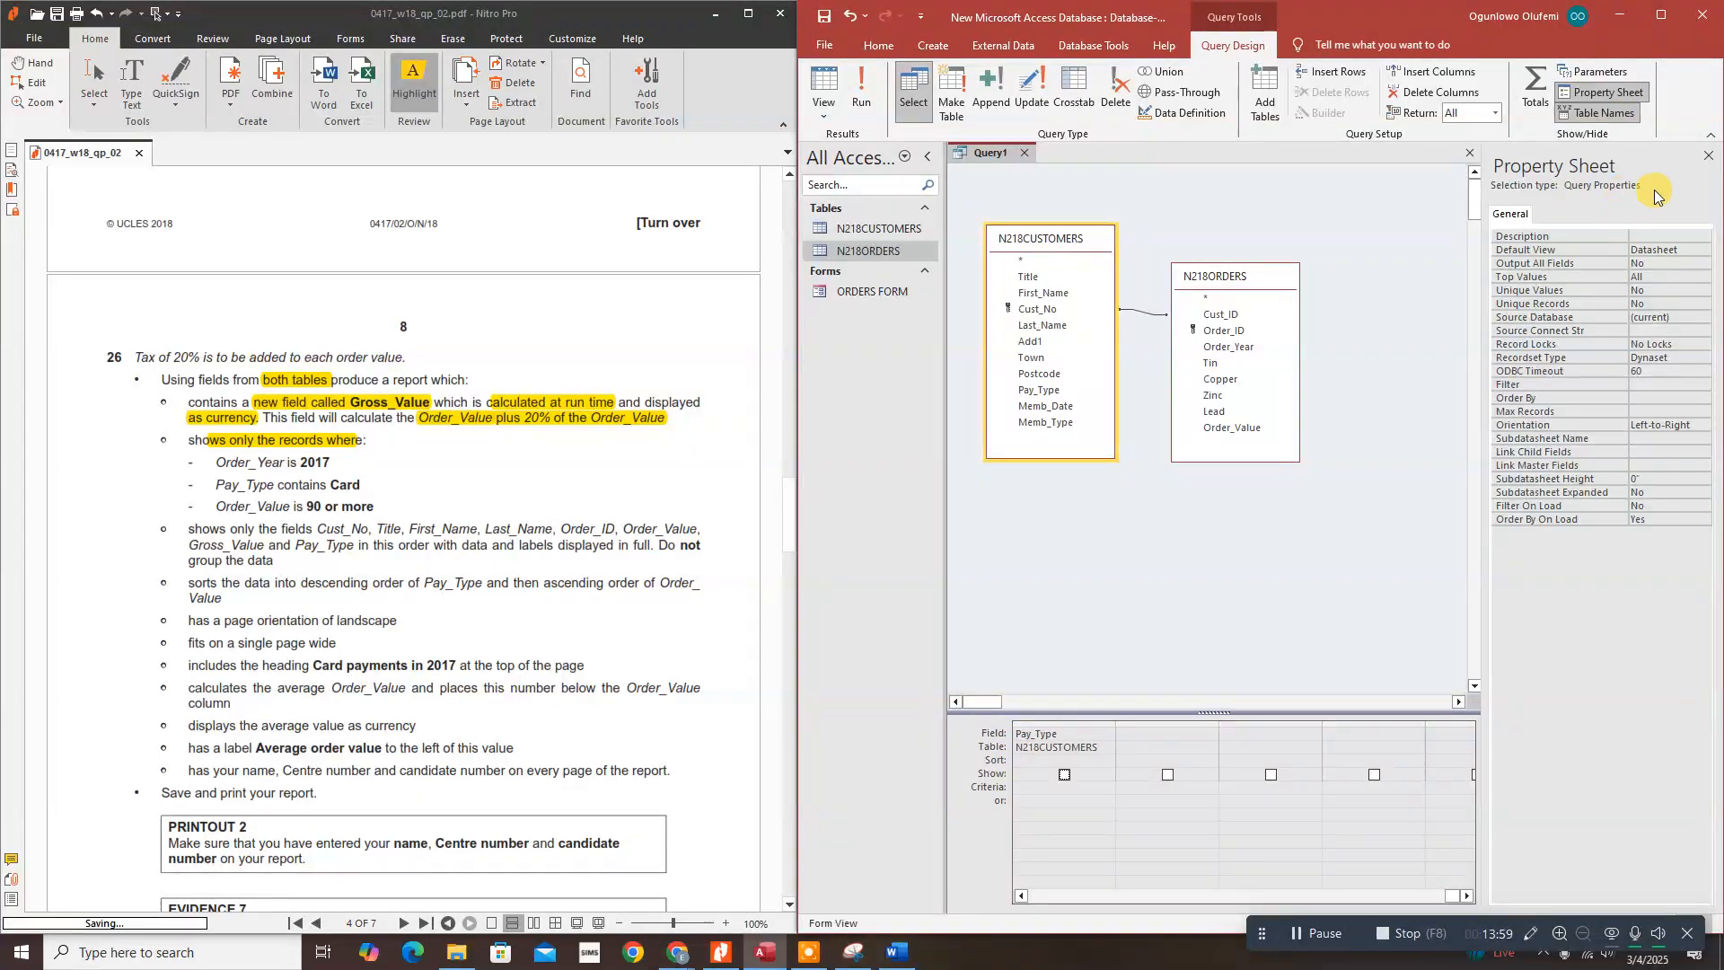
{"action": "left_click", "coordinate": [1707, 154]}
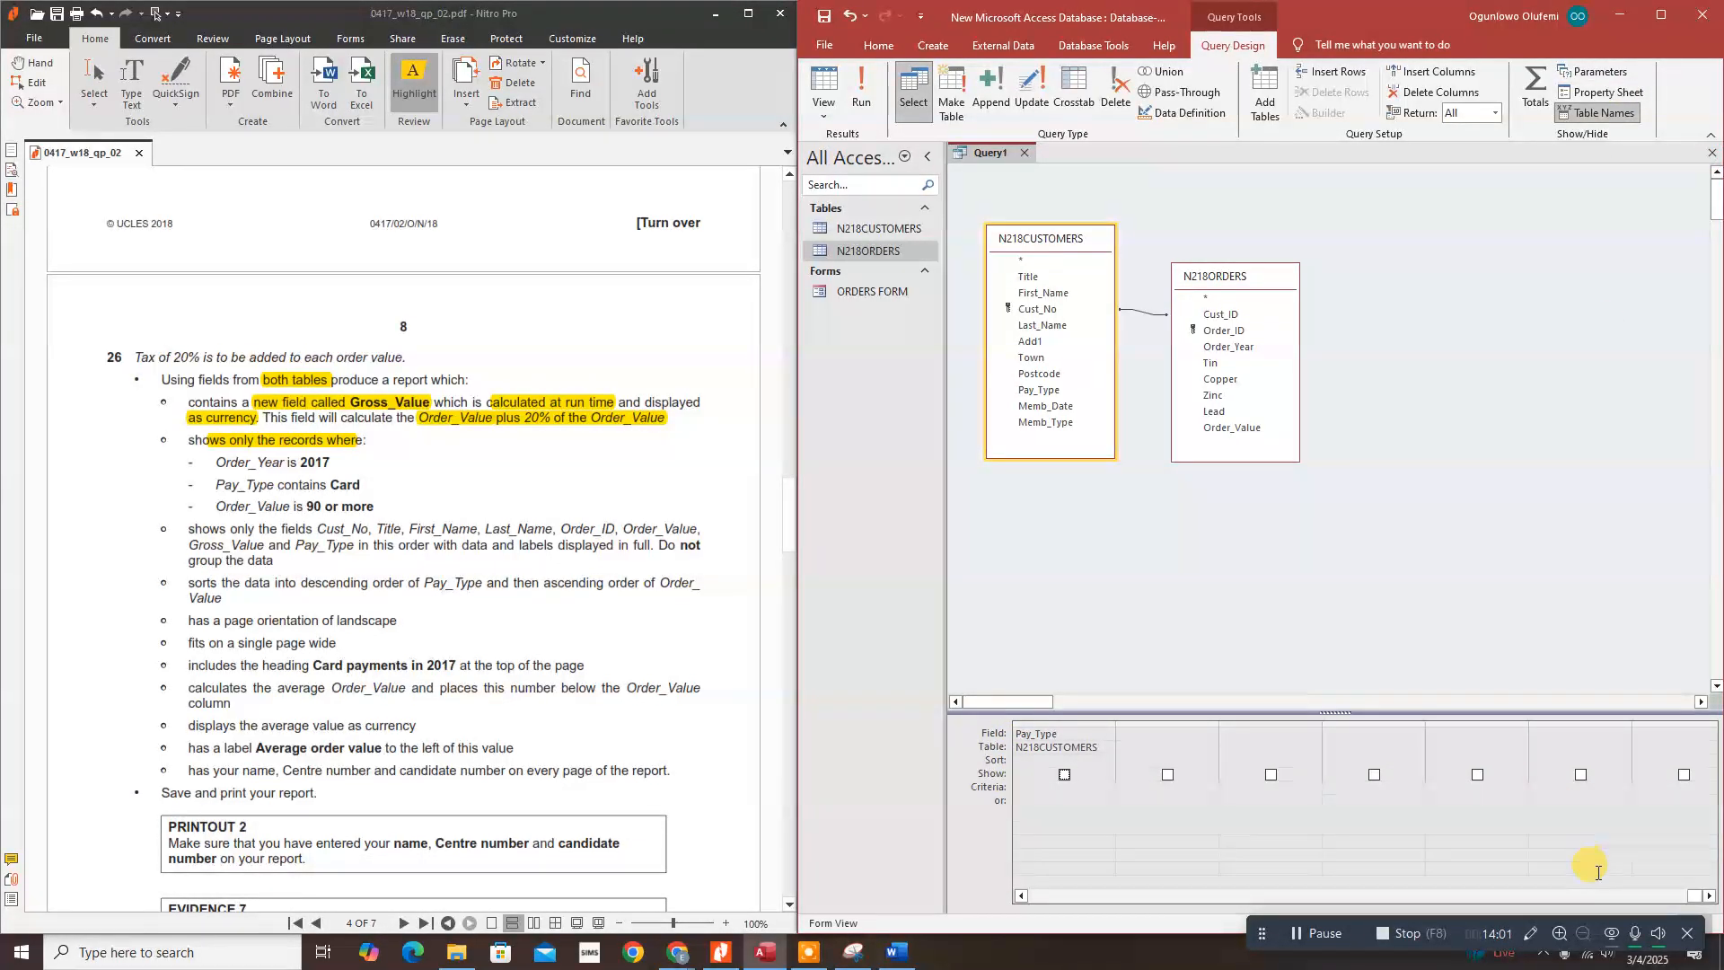
{"action": "left_click", "coordinate": [1021, 896]}
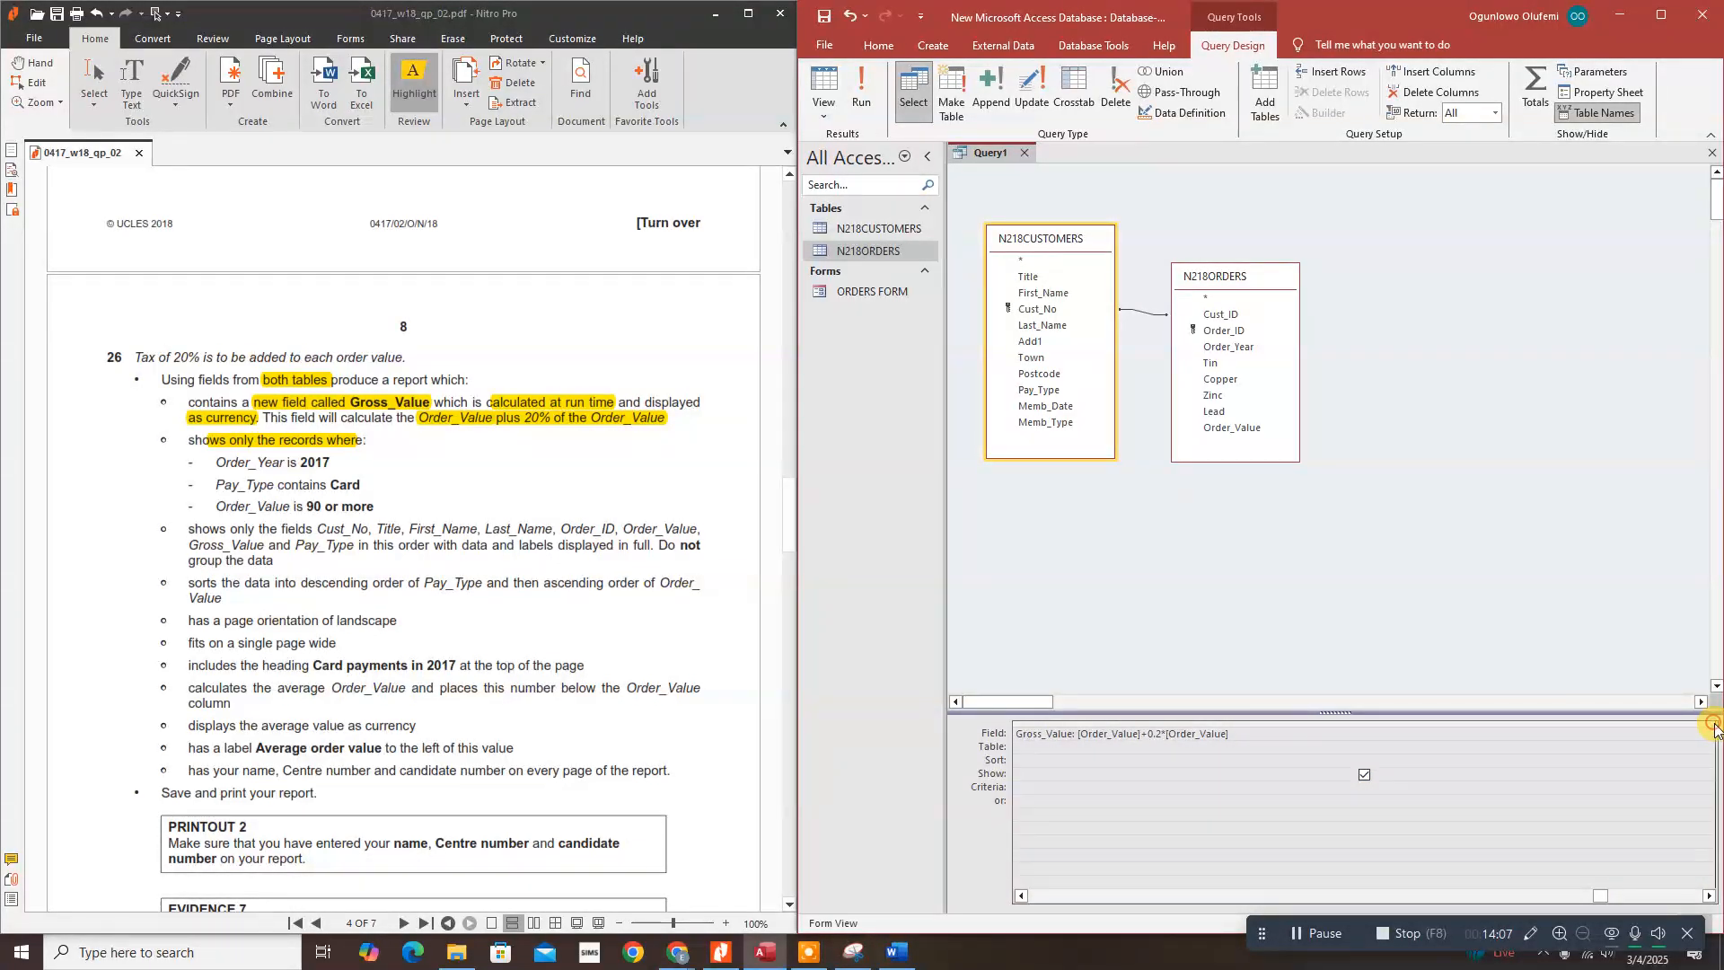
{"action": "left_click_drag", "start_coordinate": [1717, 729], "coordinate": [1547, 732]}
{"action": "left_click_drag", "start_coordinate": [1321, 729], "coordinate": [1263, 732]}
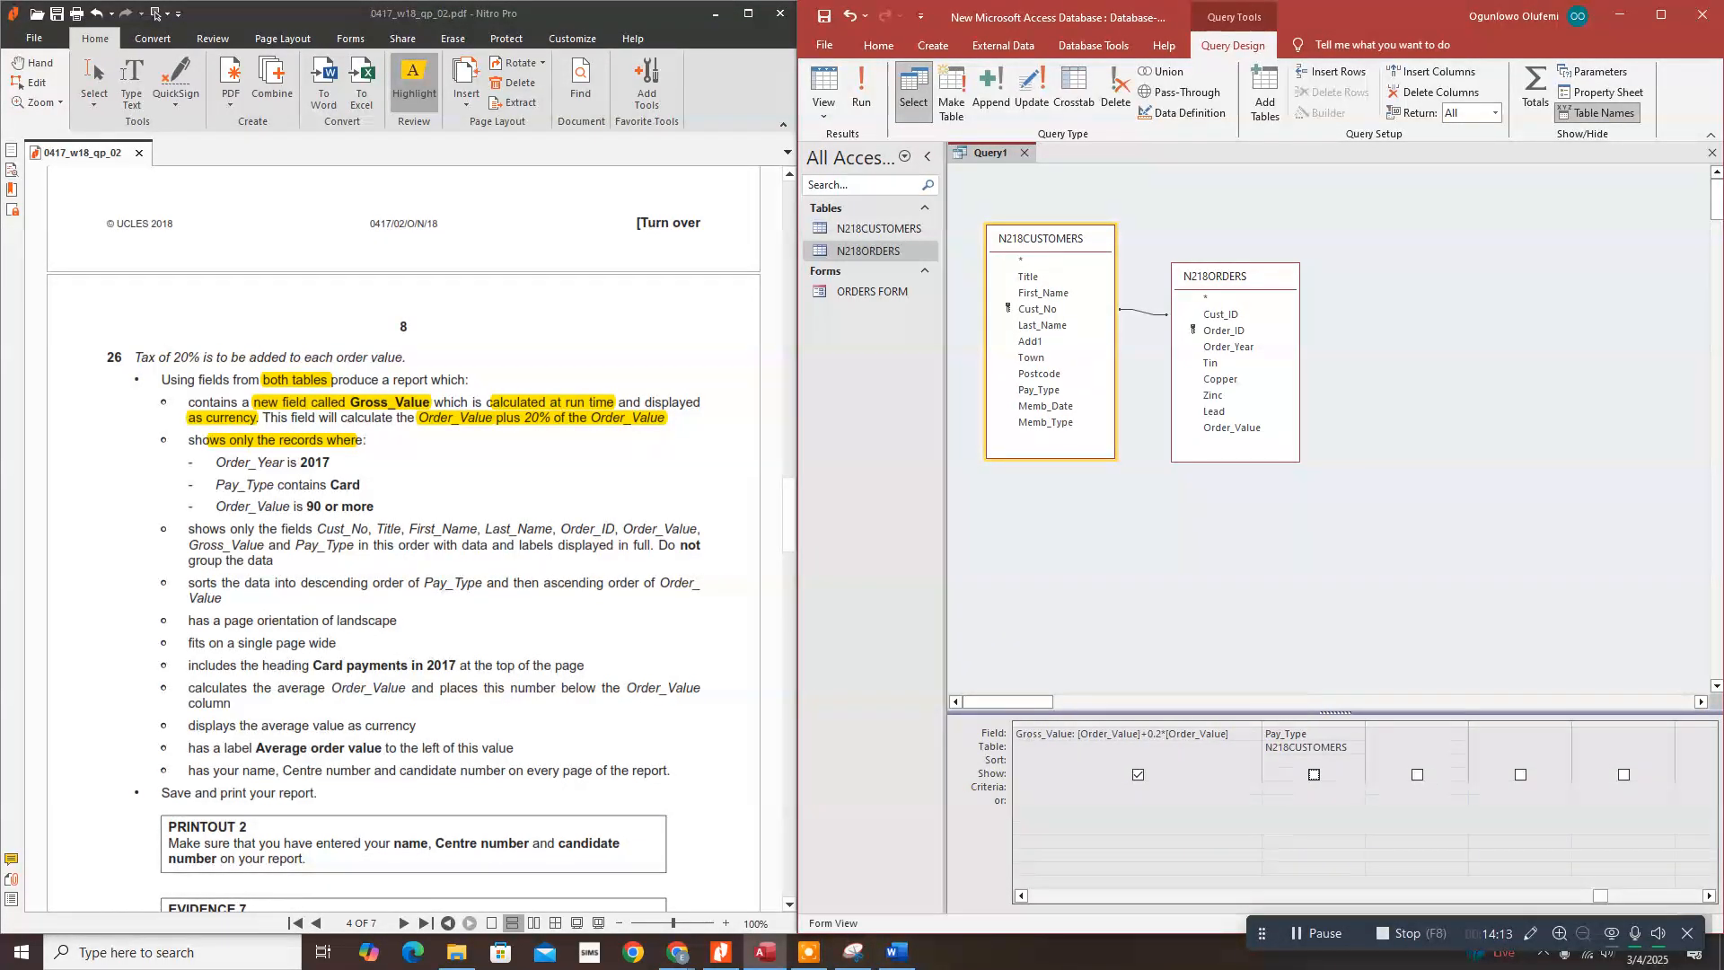
Step: Tick Show for Pay_Type and run the query to see the Pay_Type column
{"action": "left_click", "coordinate": [862, 90]}
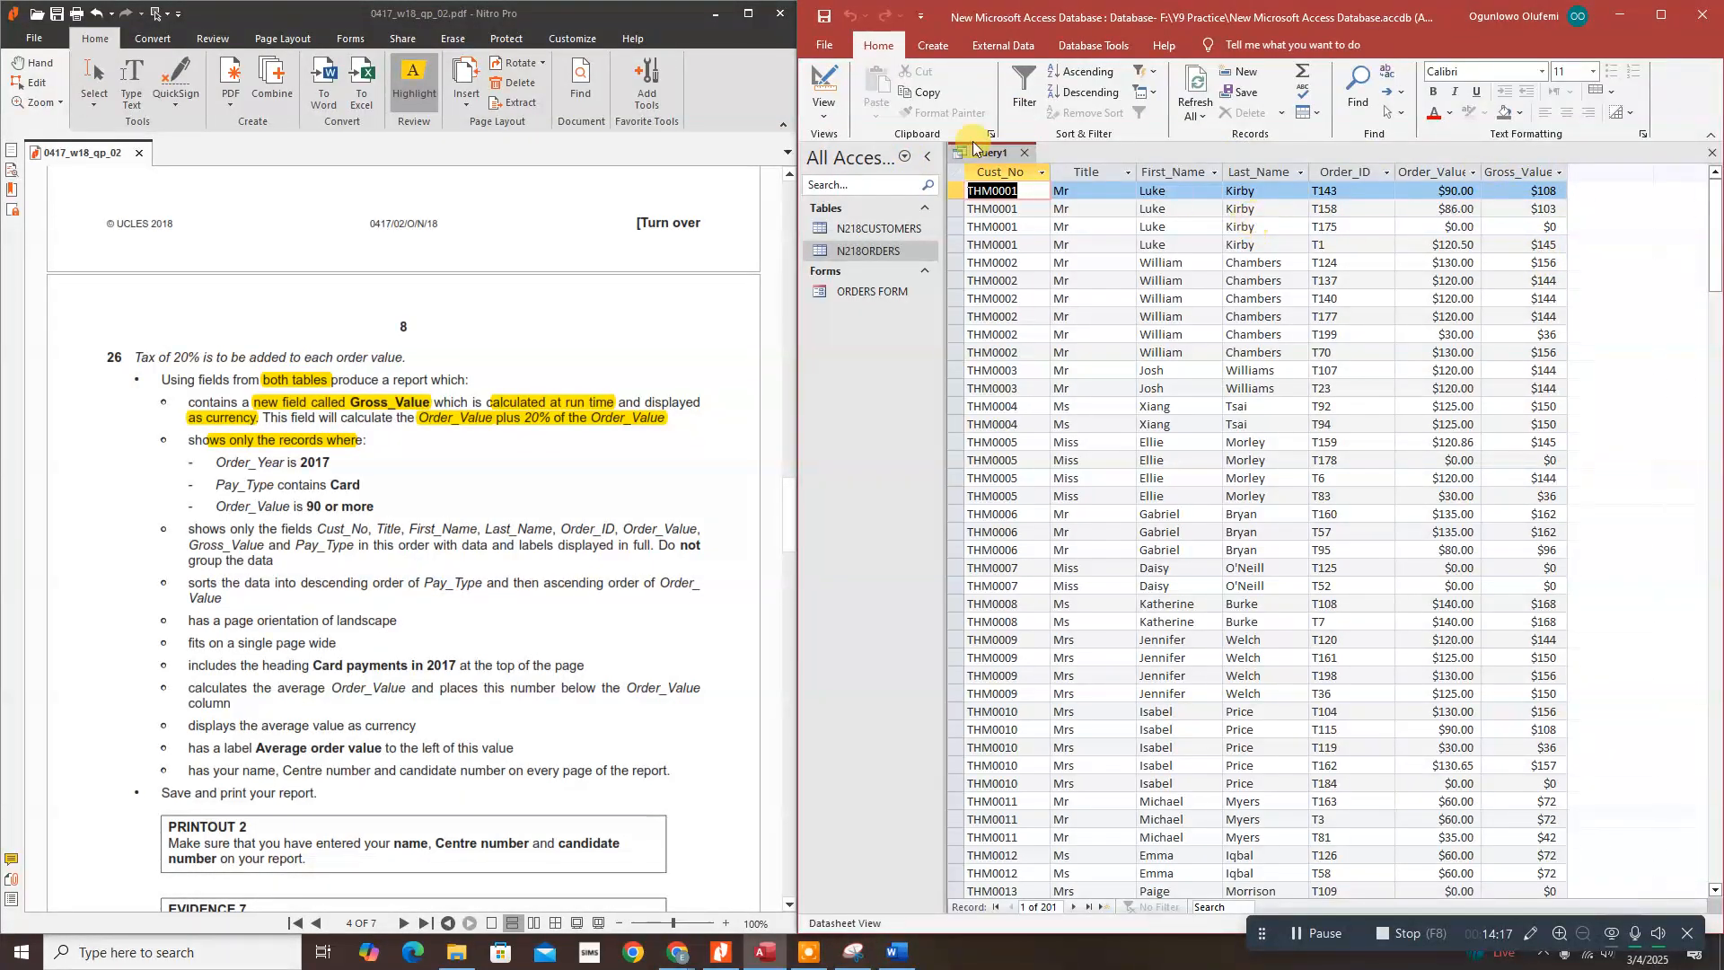
{"action": "left_click", "coordinate": [823, 85]}
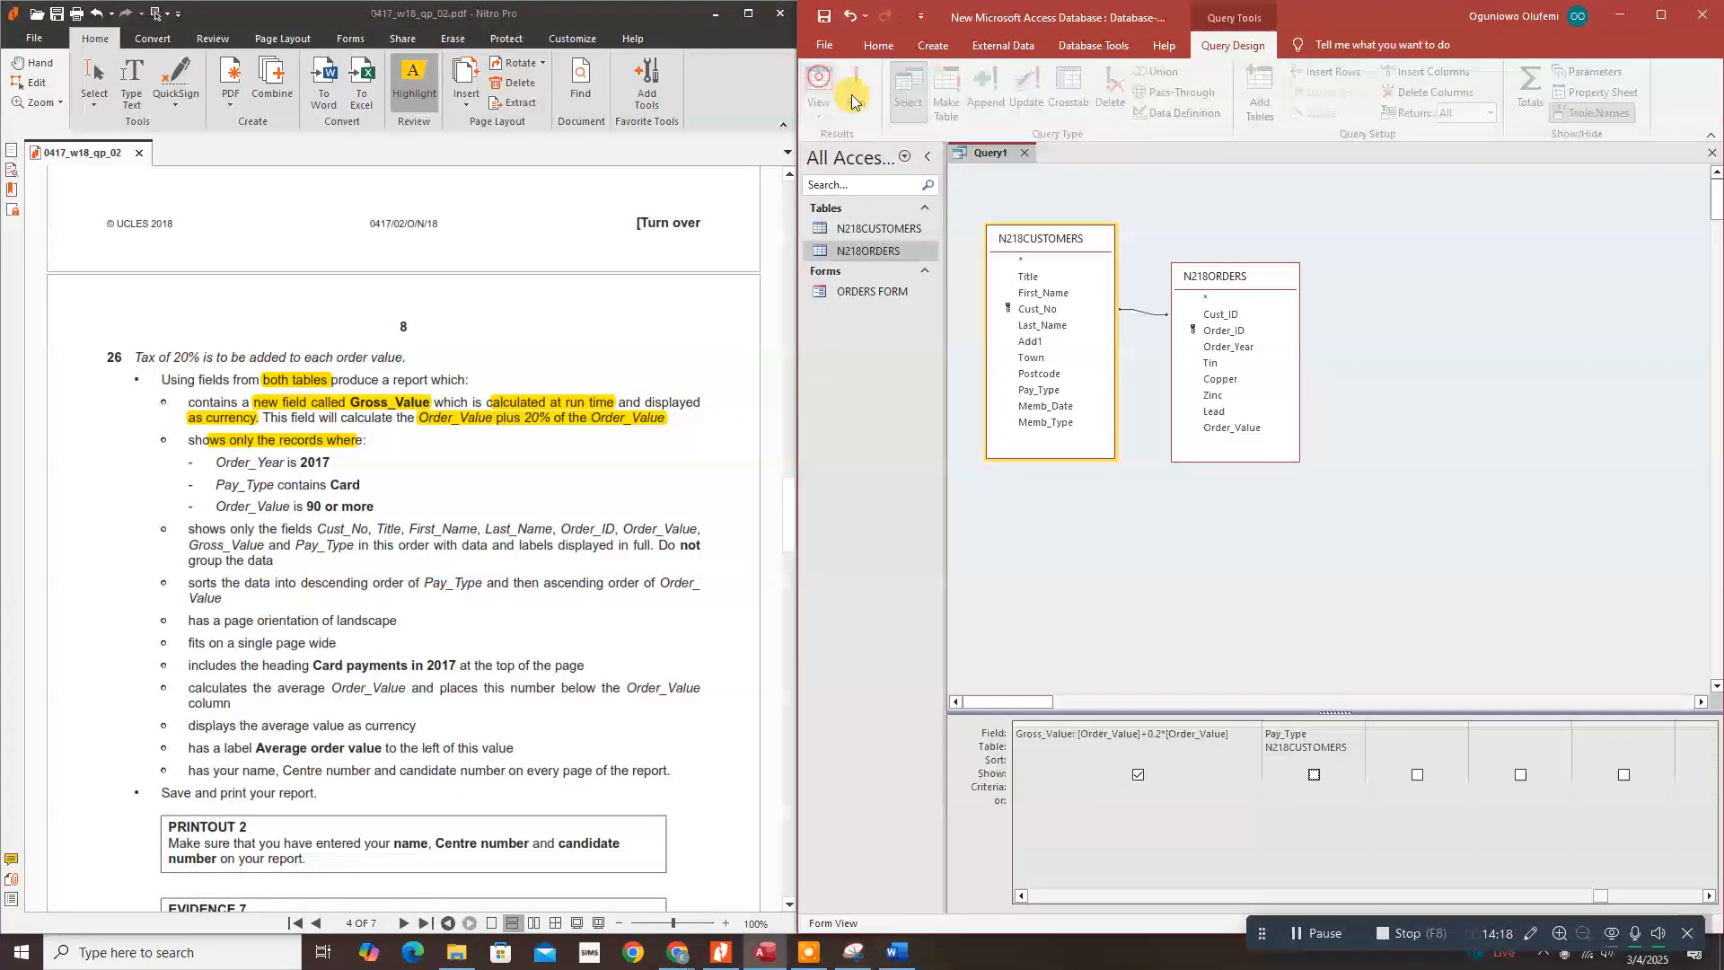
{"action": "left_click", "coordinate": [1313, 773]}
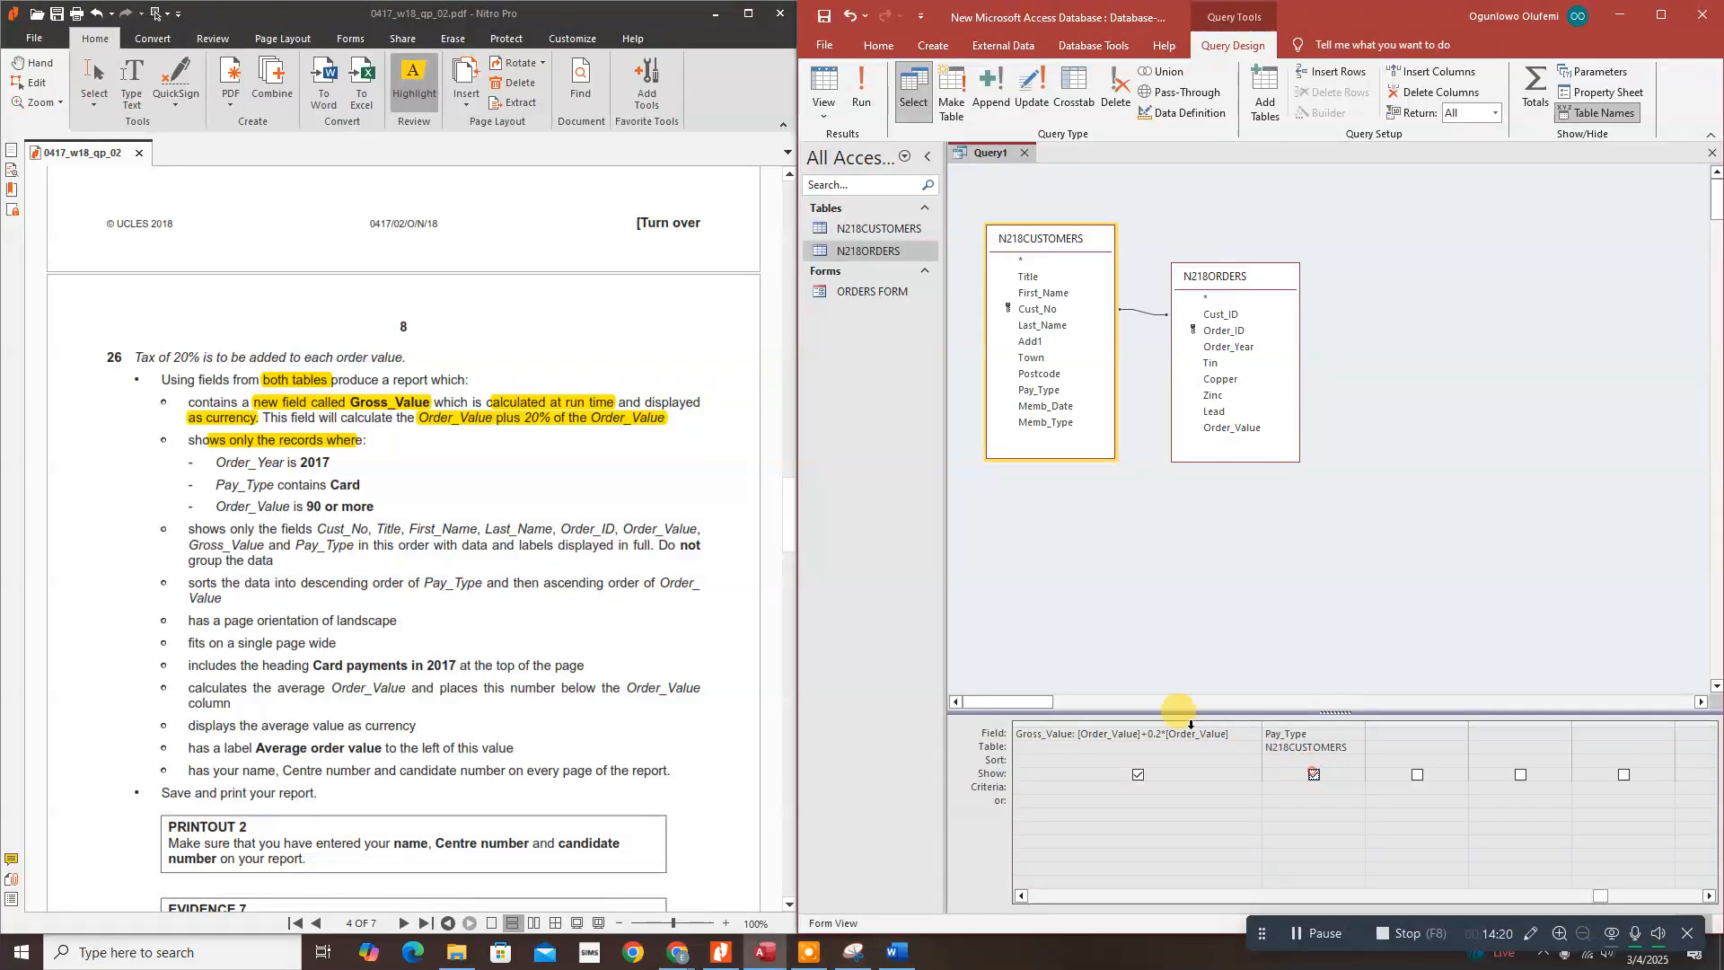
{"action": "left_click", "coordinate": [869, 88]}
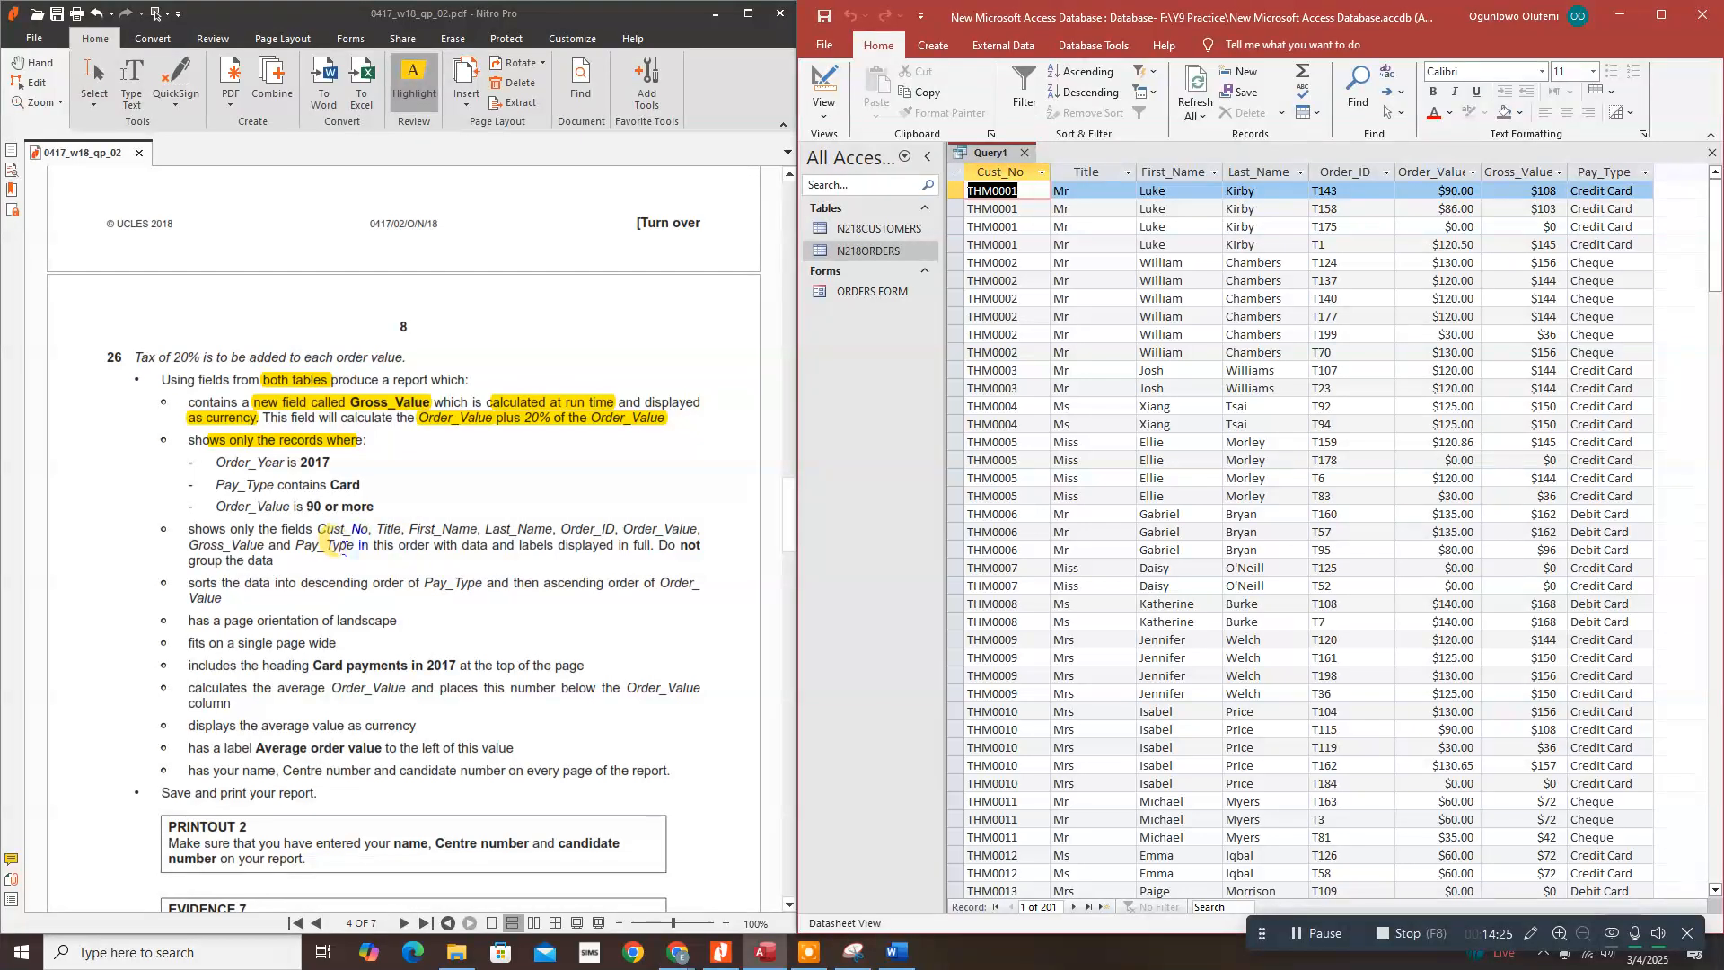
Step: Highlight the field order, full-display and record-condition requirements in the task sheet
{"action": "left_click_drag", "start_coordinate": [355, 545], "coordinate": [431, 548]}
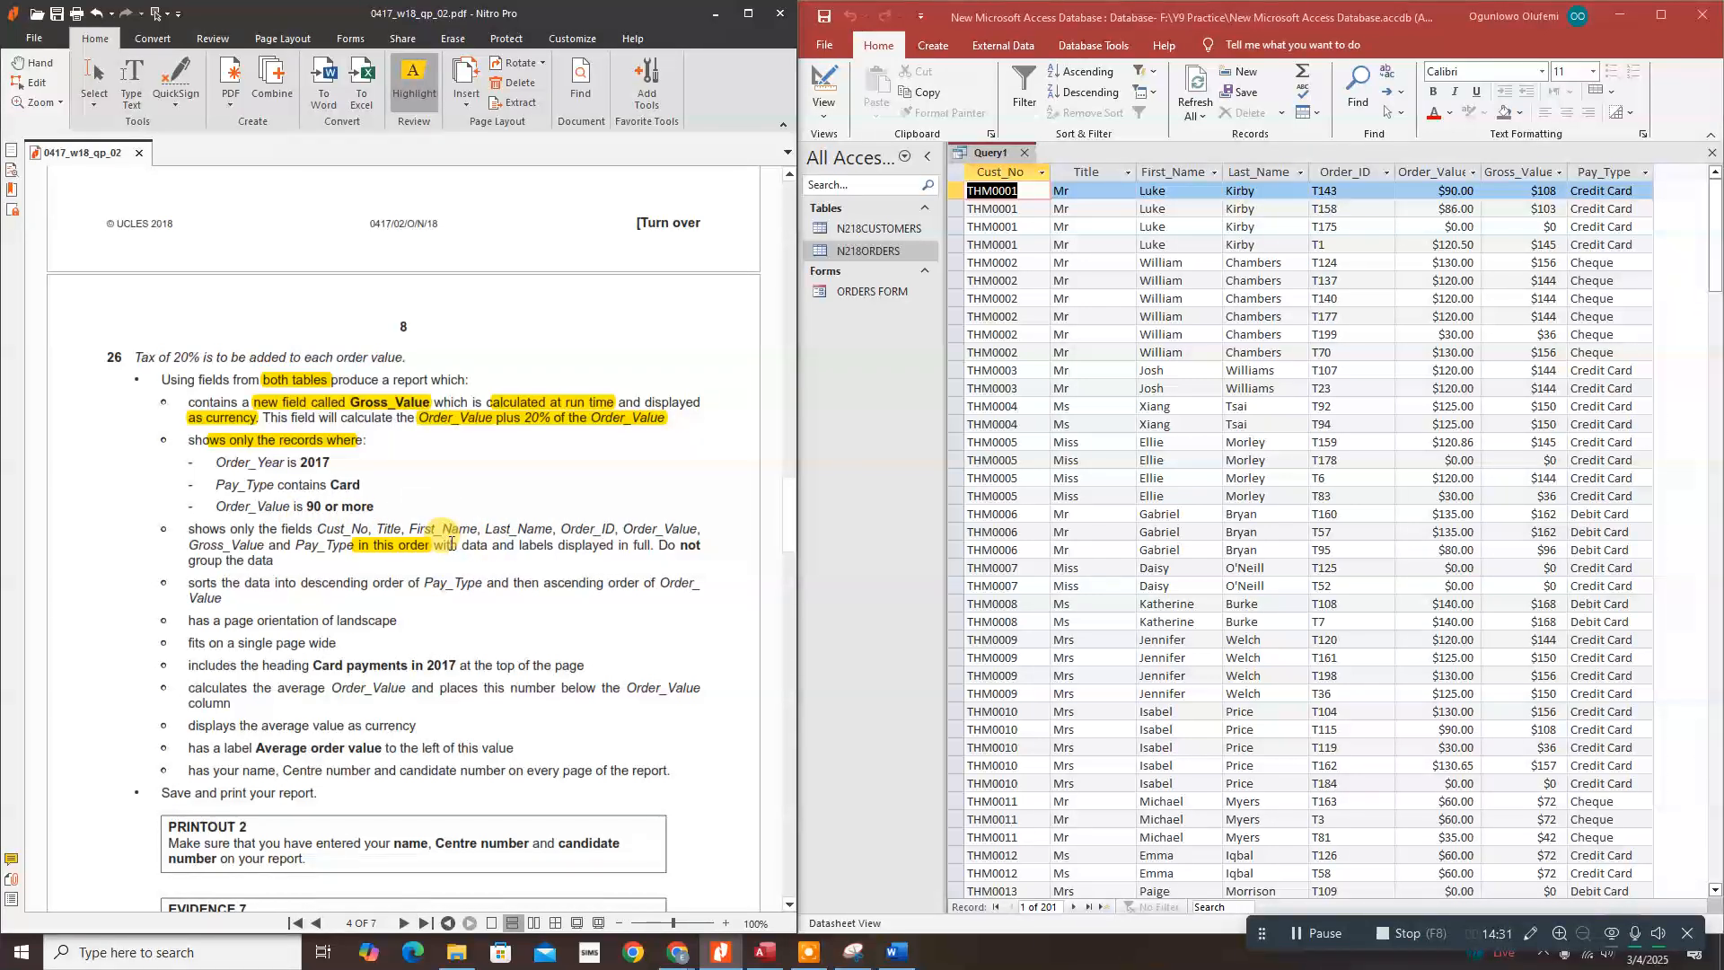
{"action": "left_click_drag", "start_coordinate": [462, 546], "coordinate": [615, 544]}
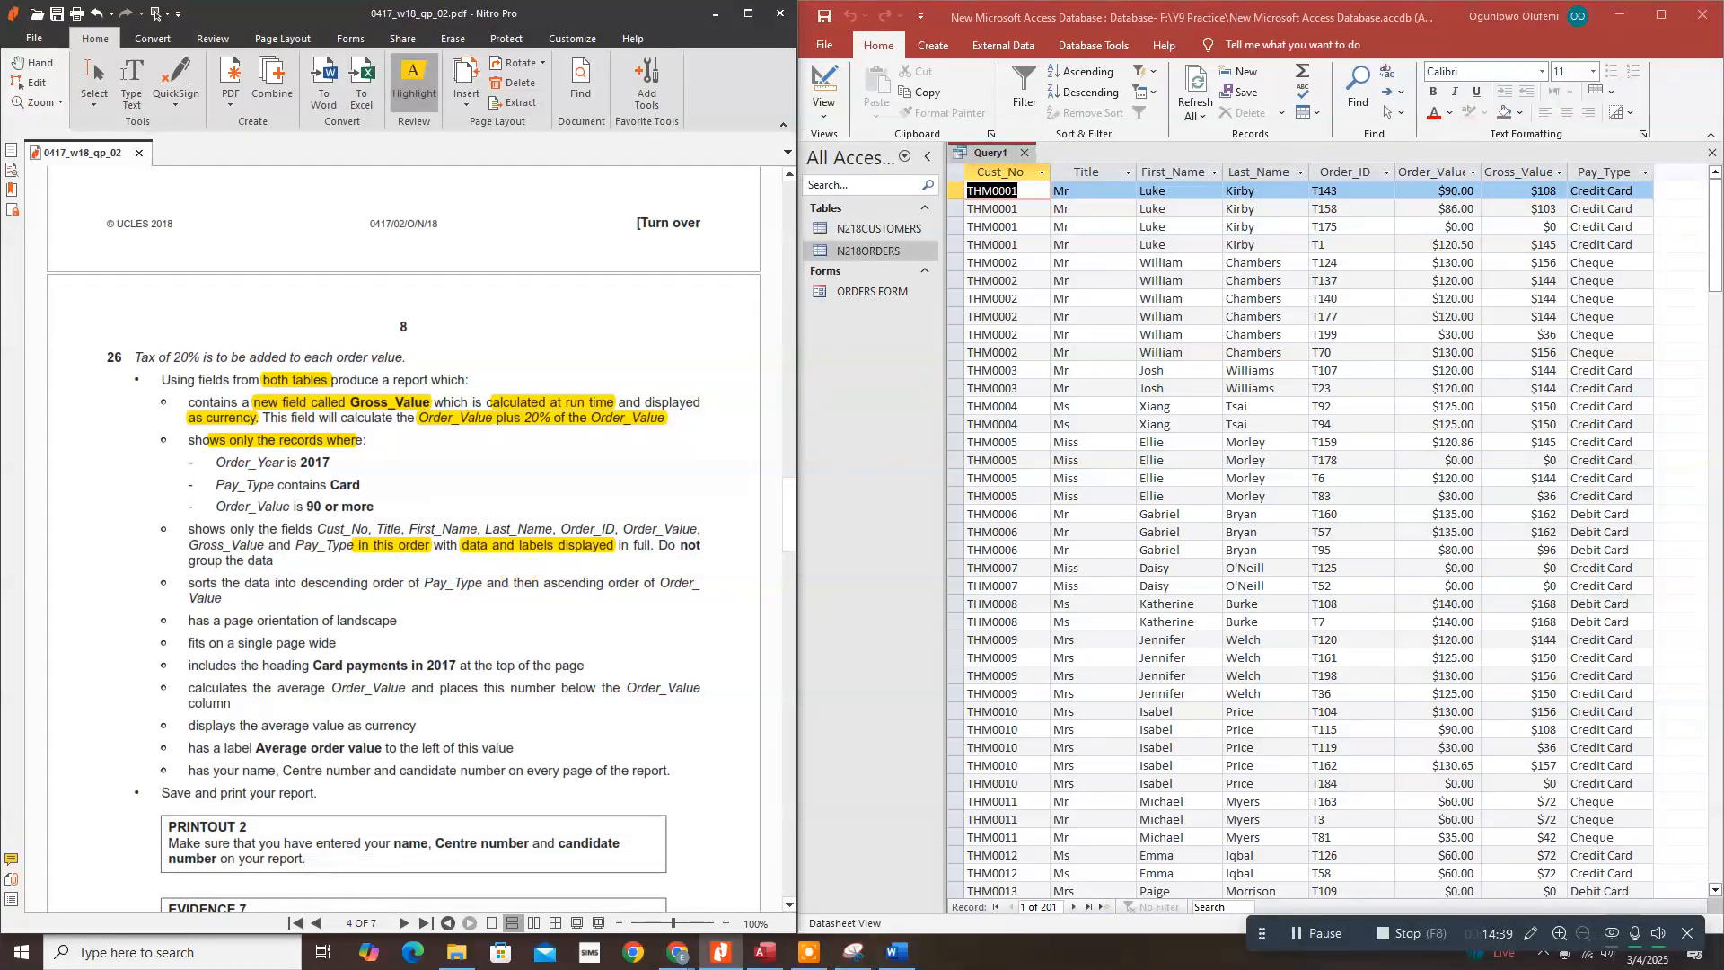
{"action": "left_click_drag", "start_coordinate": [218, 465], "coordinate": [367, 440]}
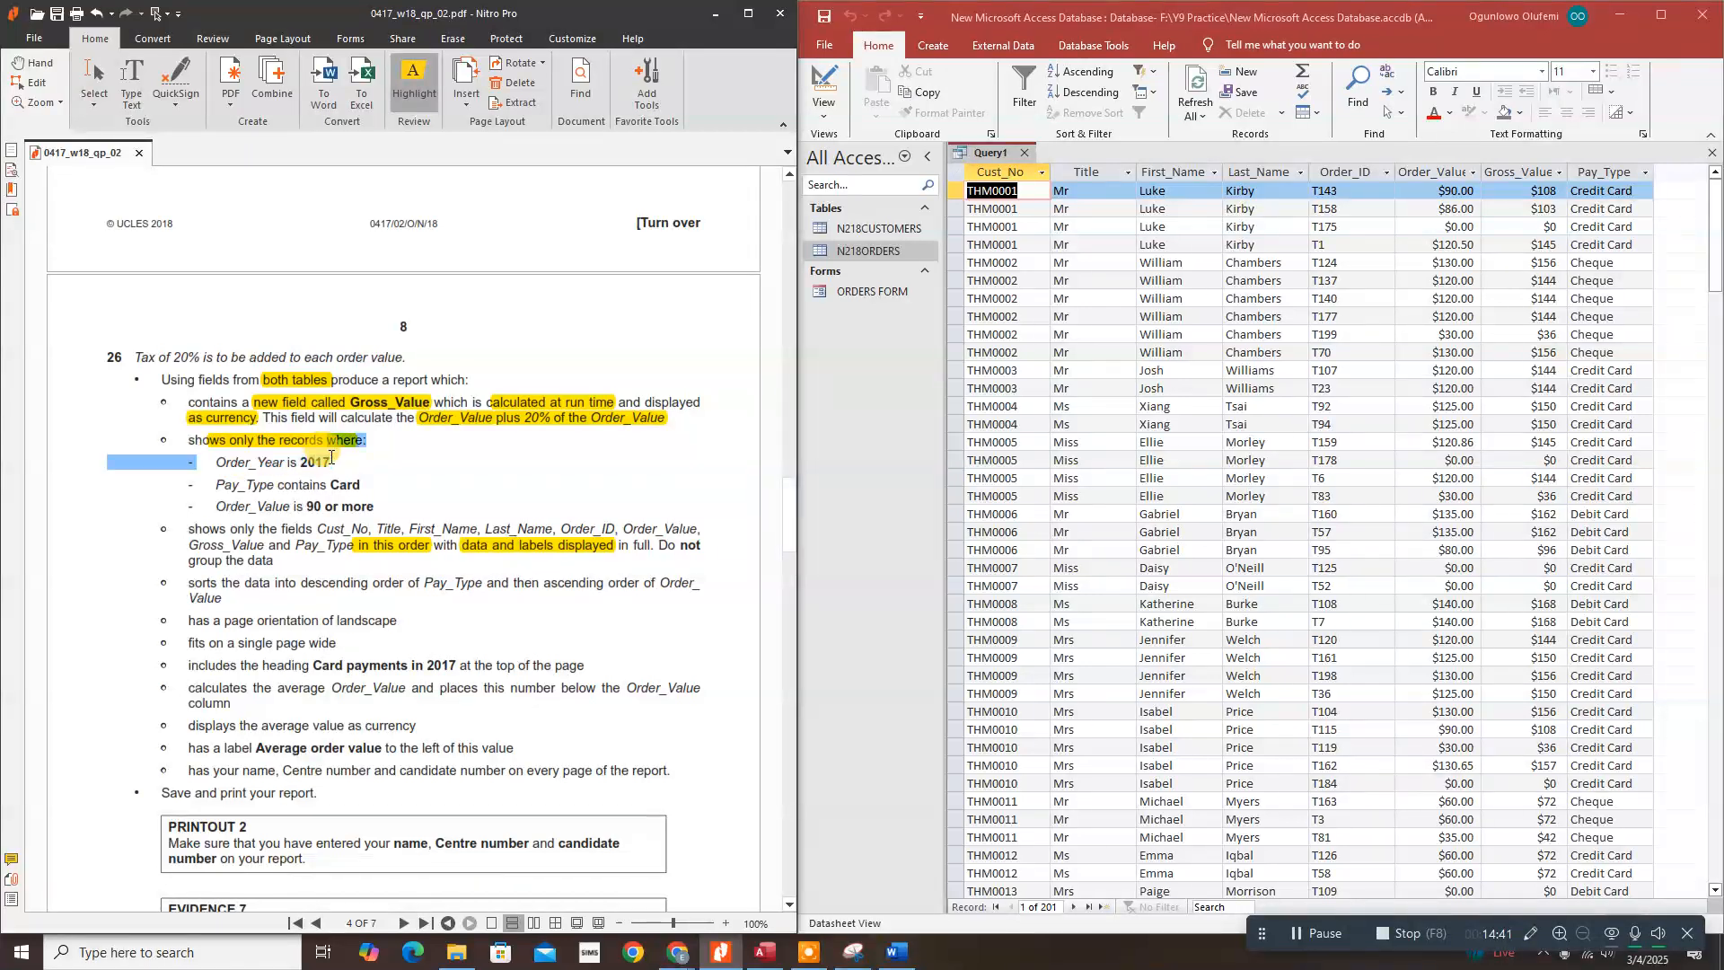
{"action": "left_click", "coordinate": [820, 104]}
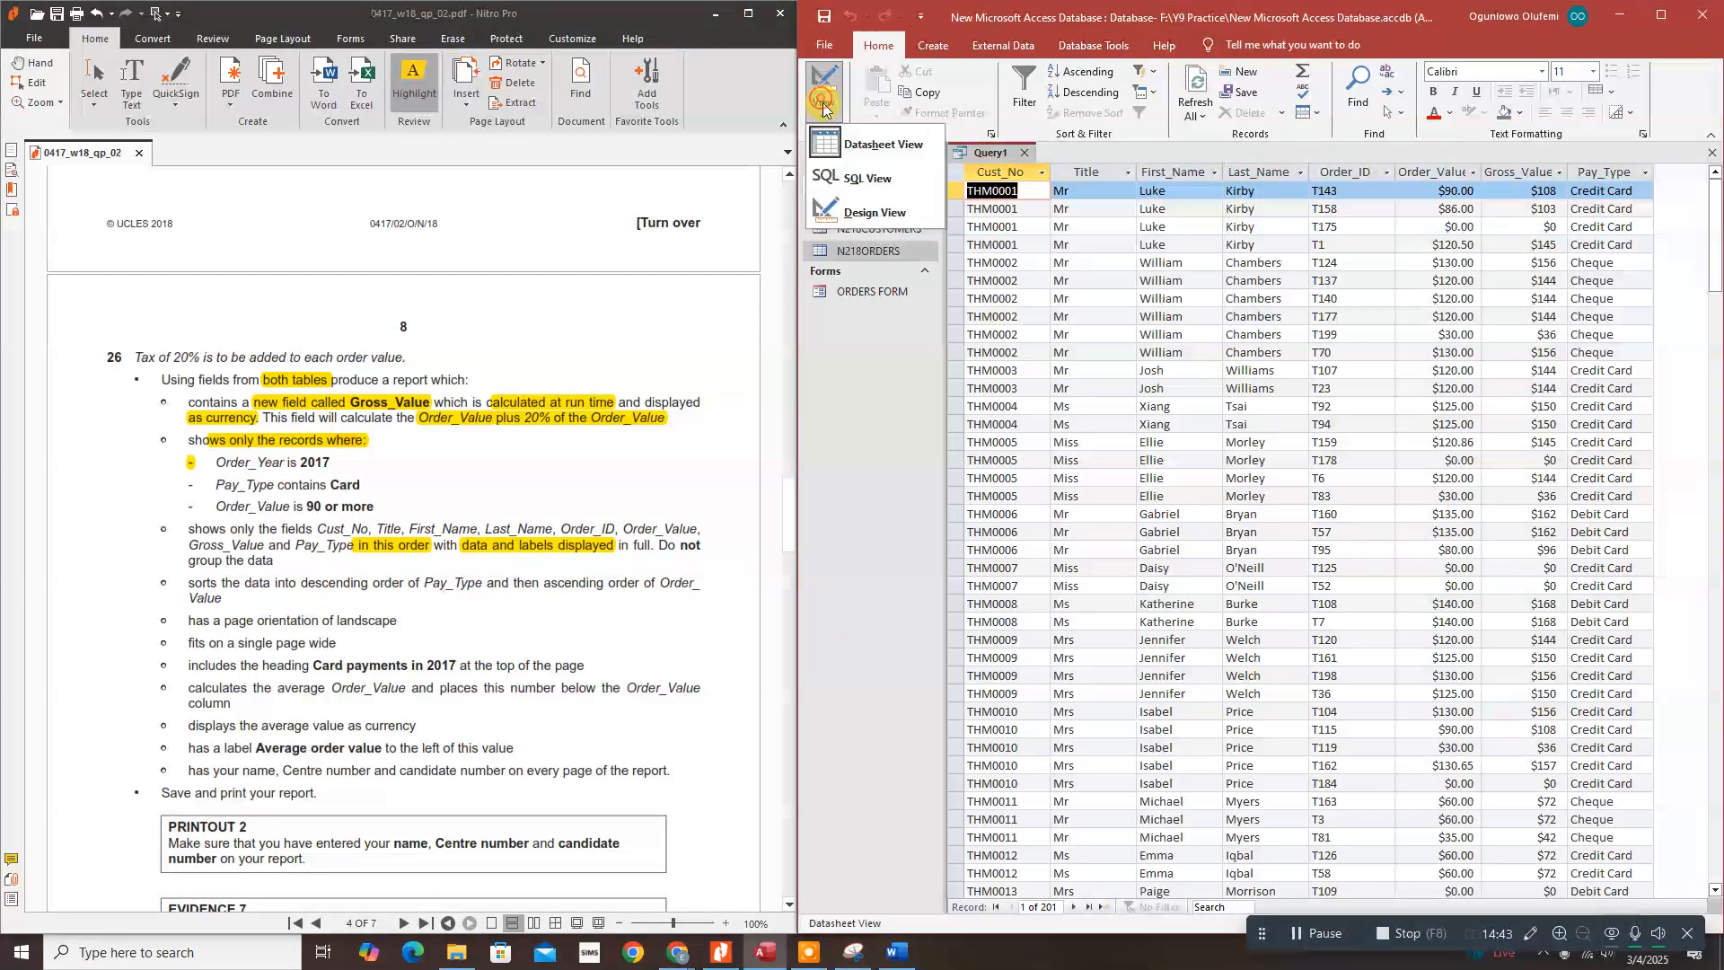
Step: Back in Design View, mark the Order_Year 2017 condition and scroll through the grid columns
{"action": "left_click", "coordinate": [866, 212]}
{"action": "left_click_drag", "start_coordinate": [215, 461], "coordinate": [285, 464]}
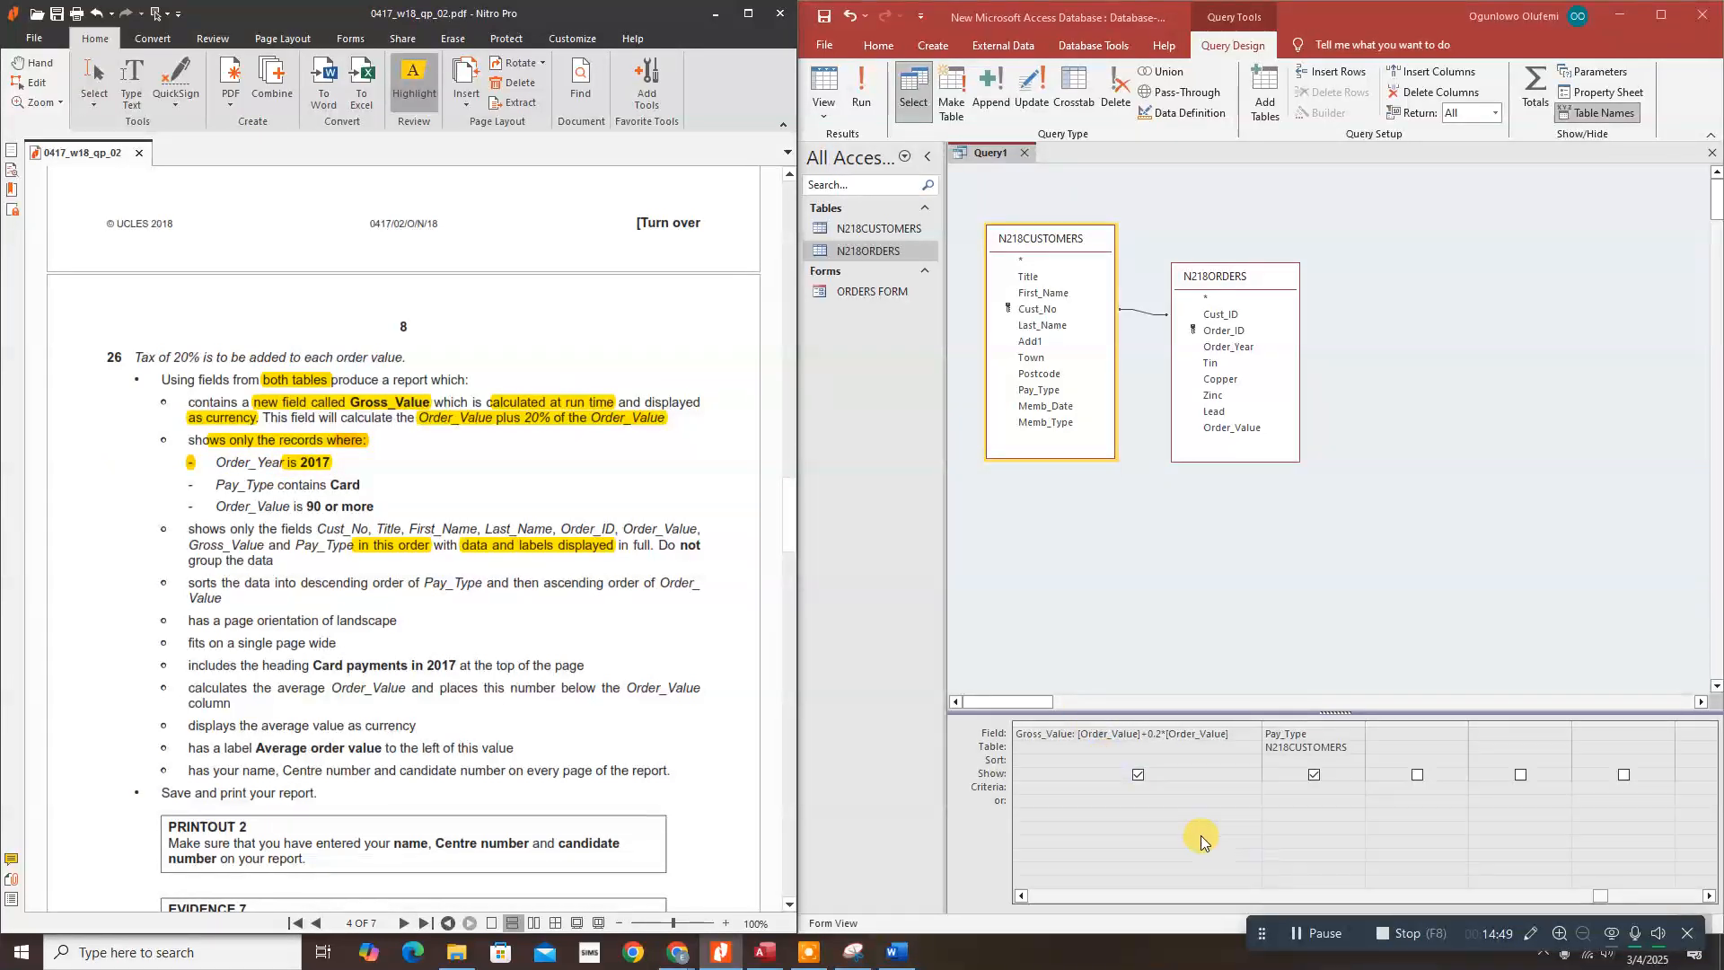
{"action": "left_click", "coordinate": [1021, 896]}
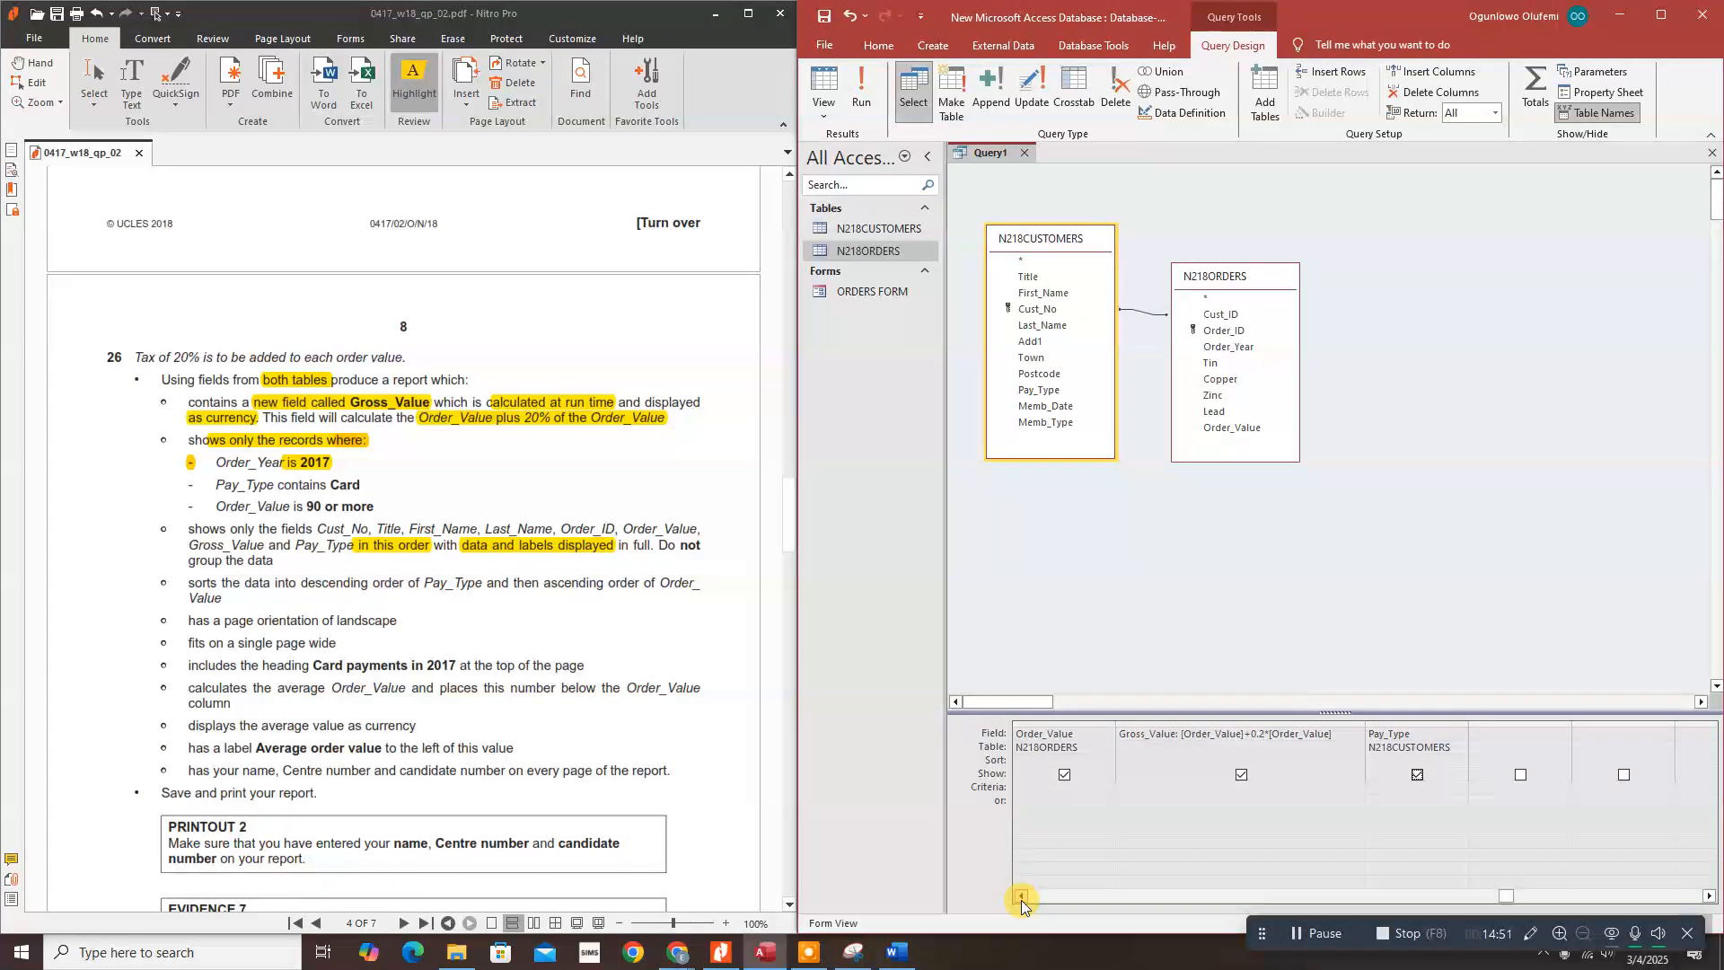
{"action": "left_click", "coordinate": [1021, 896]}
{"action": "left_click", "coordinate": [1021, 896]}
{"action": "left_click", "coordinate": [1021, 896]}
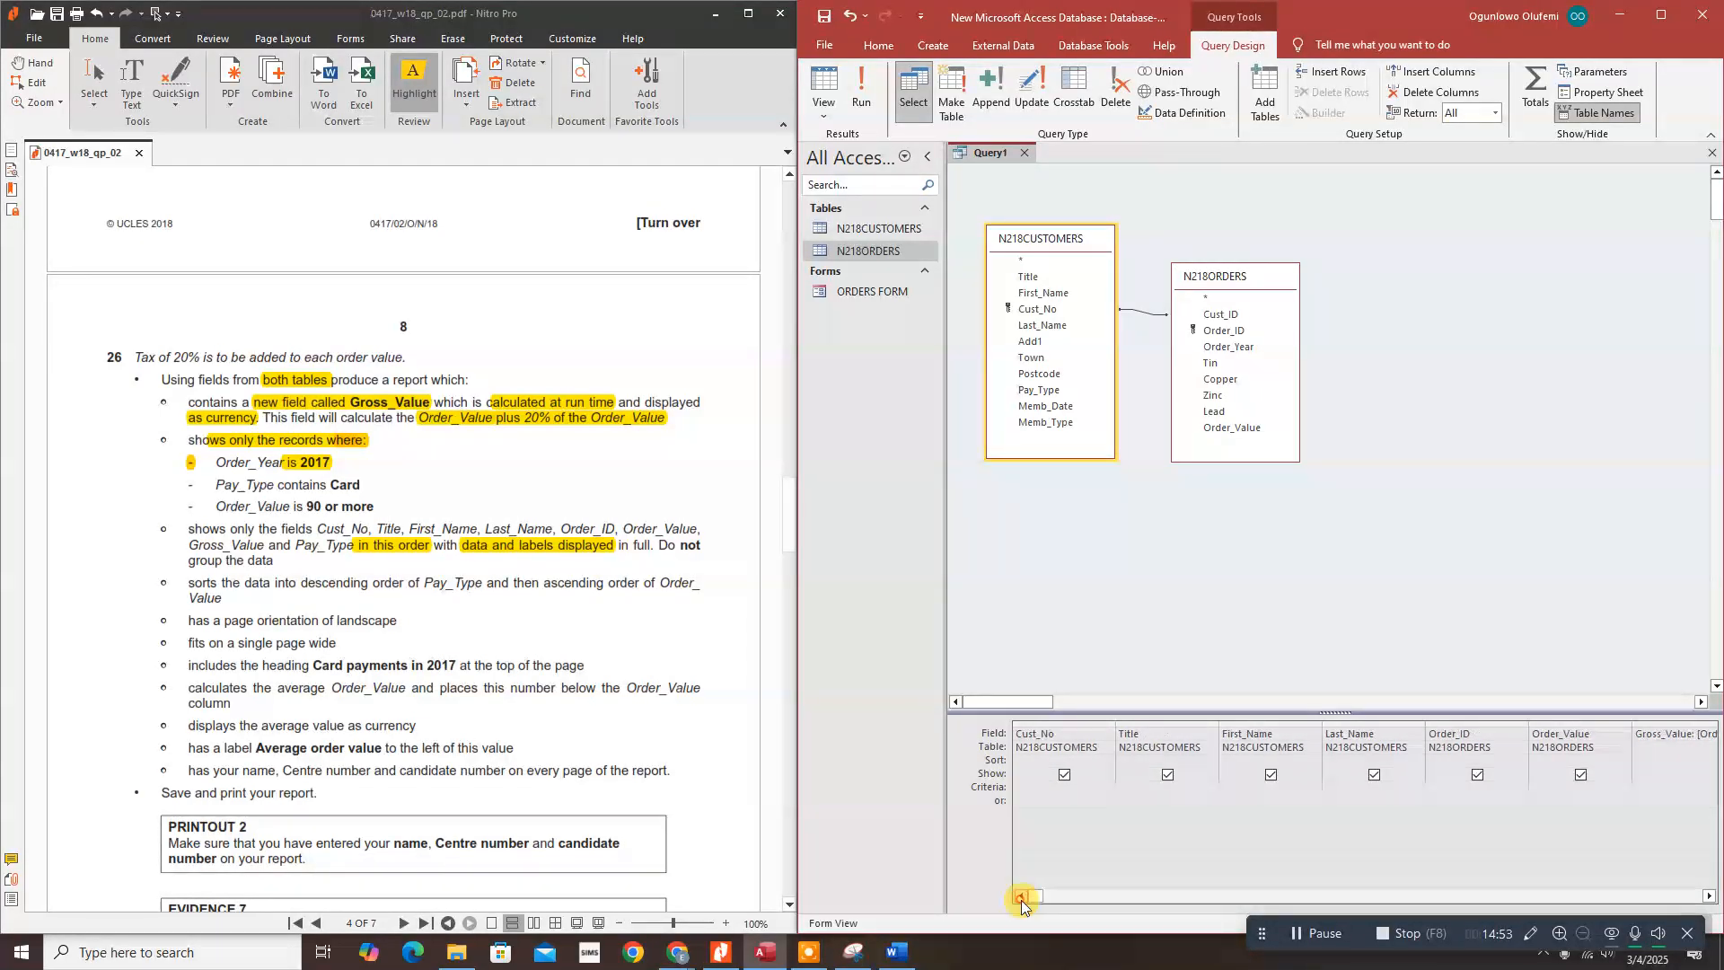
{"action": "left_click", "coordinate": [1706, 897]}
{"action": "left_click", "coordinate": [1706, 896]}
{"action": "left_click", "coordinate": [1706, 896]}
{"action": "left_click", "coordinate": [1706, 896]}
{"action": "left_click", "coordinate": [1706, 896]}
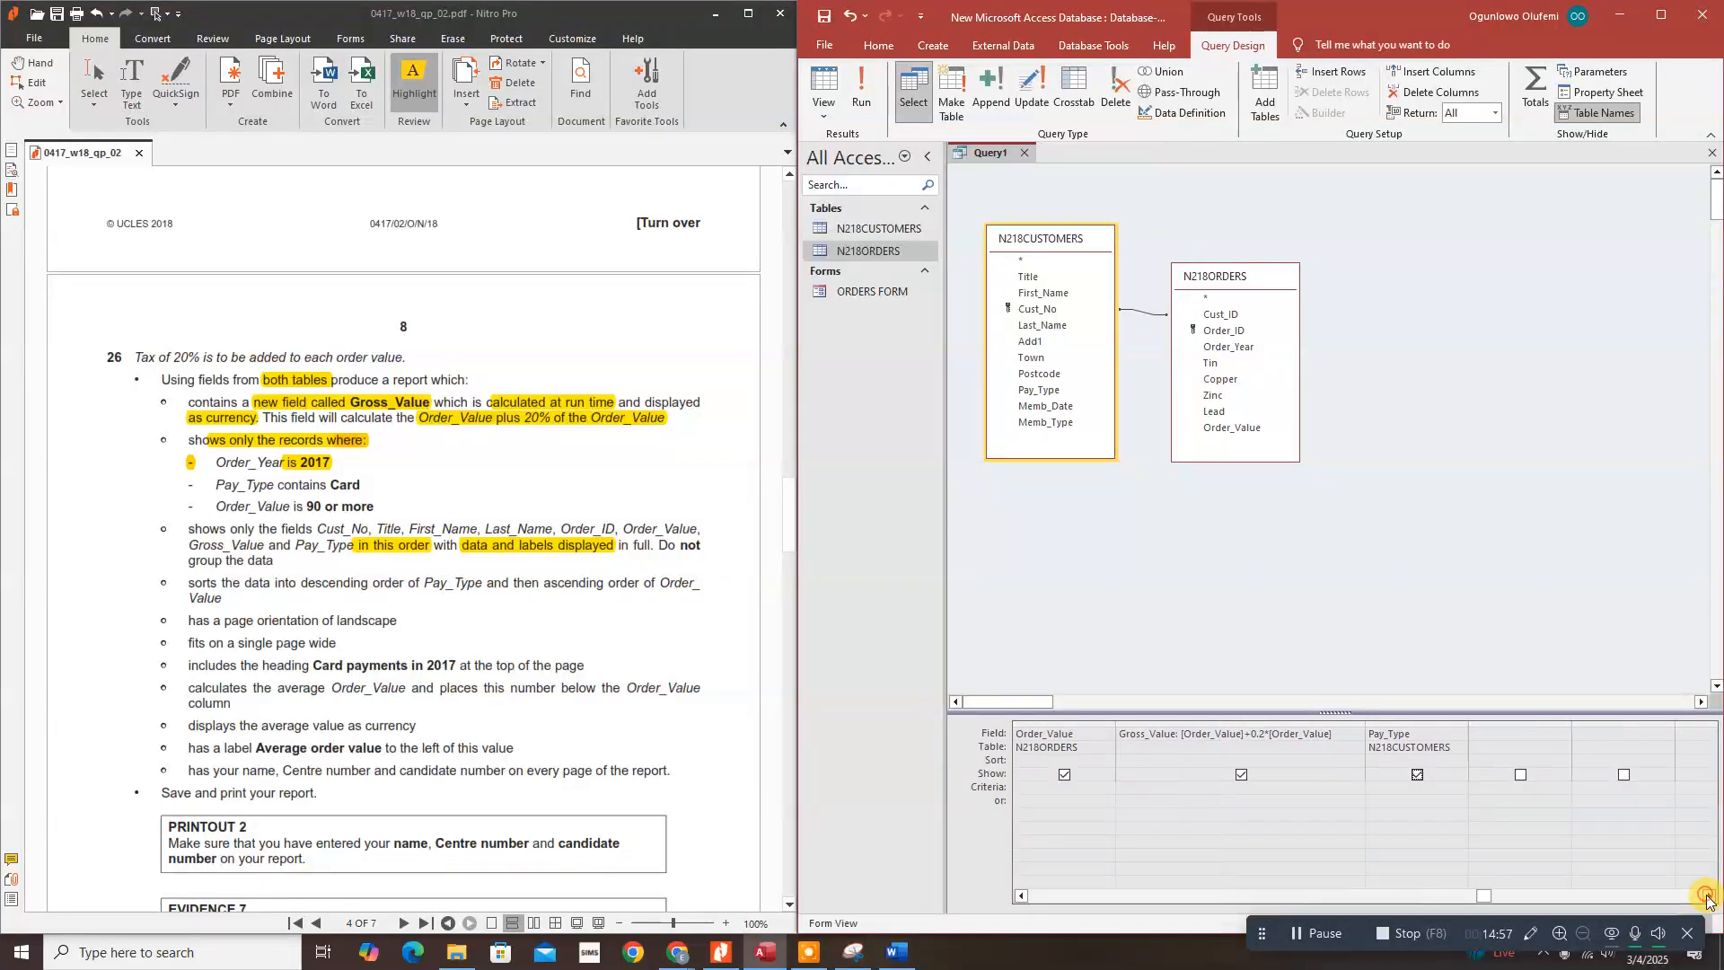
Step: Add Order_Year with criterion 2017 and run the query, leaving 63 records
{"action": "double_click", "coordinate": [1220, 350]}
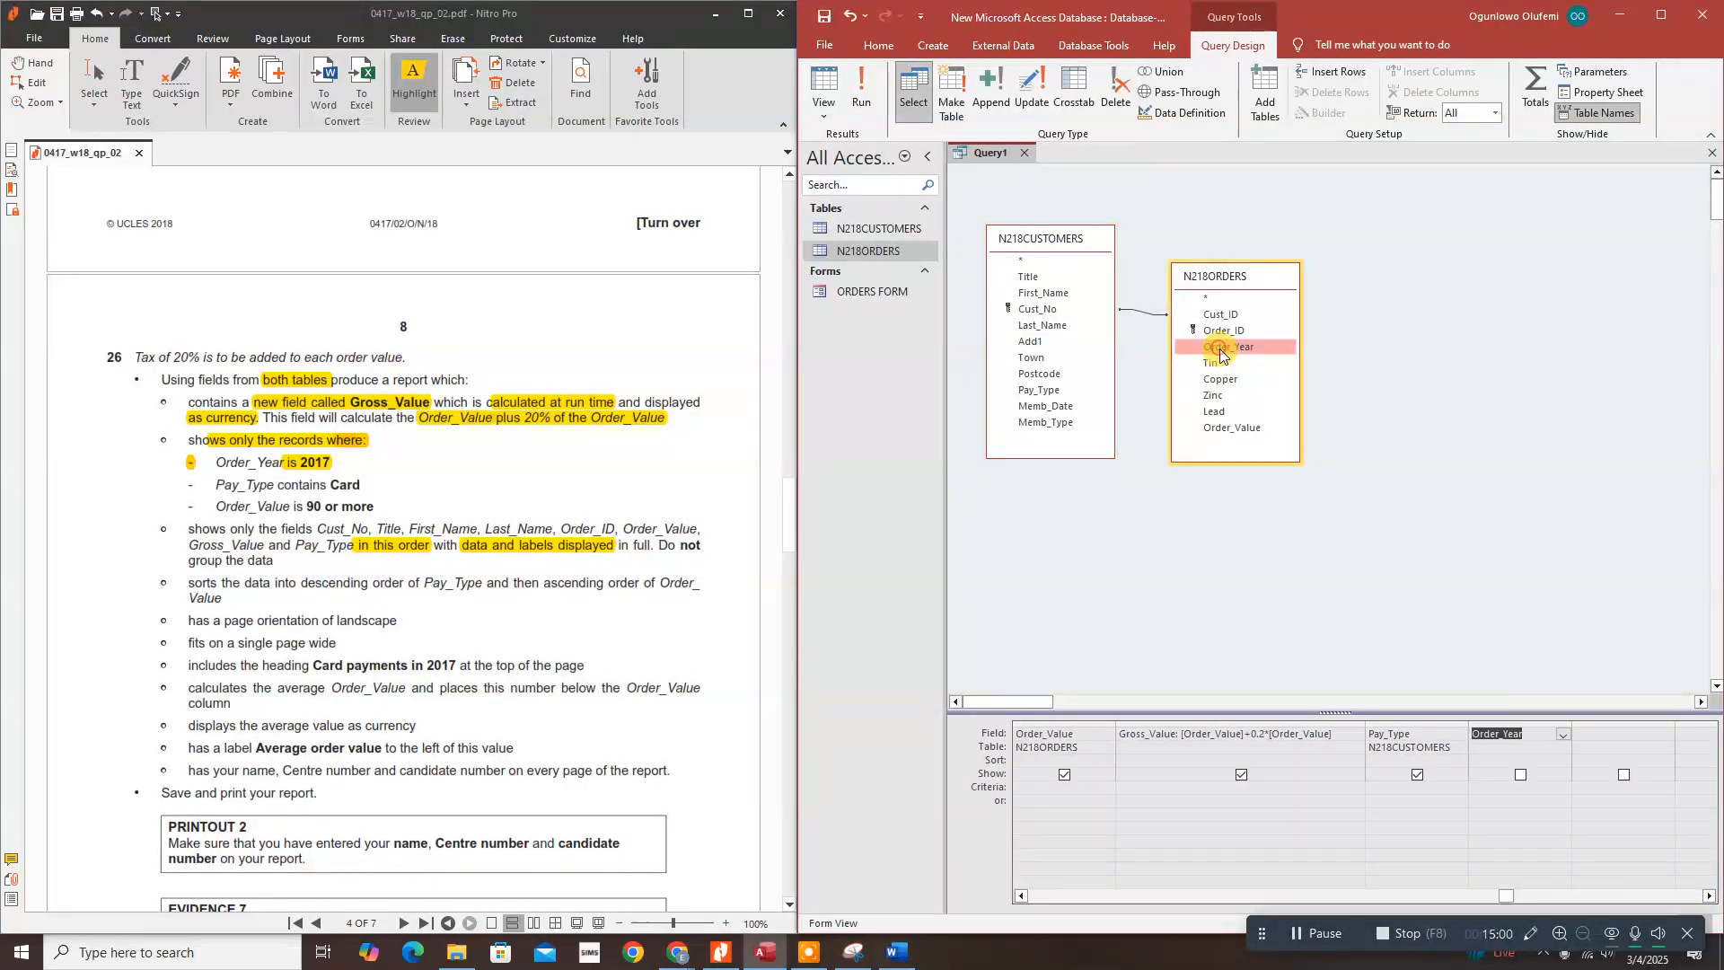
{"action": "left_click", "coordinate": [1487, 789]}
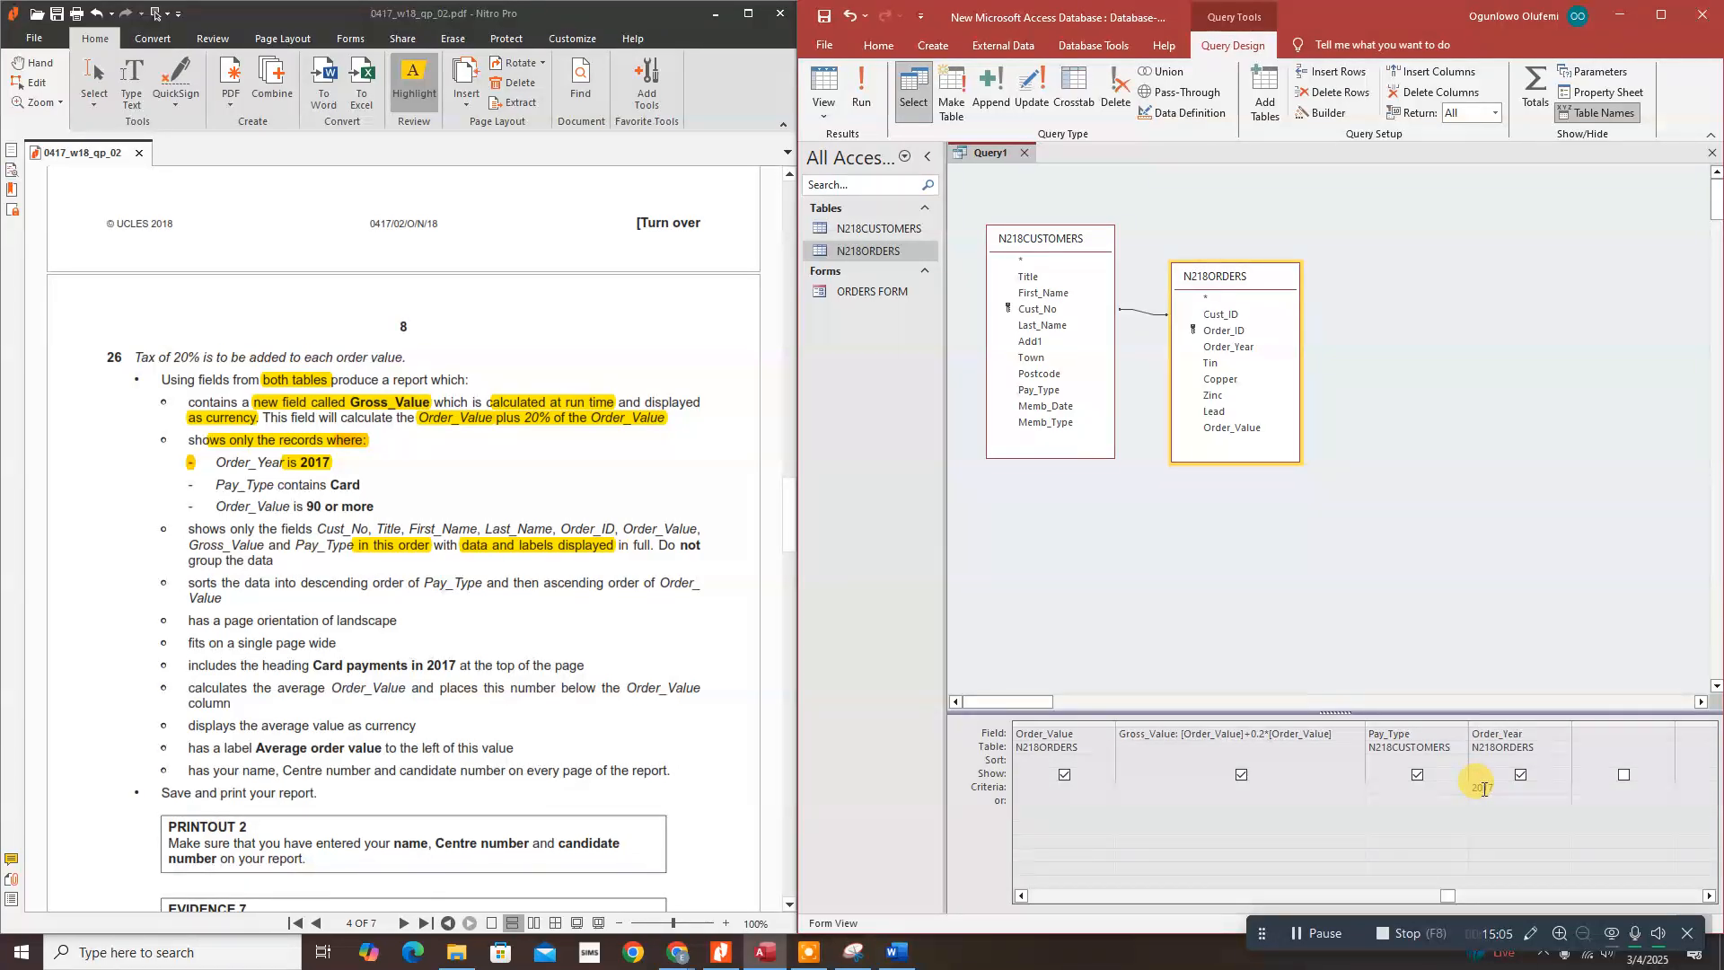
{"action": "left_click", "coordinate": [861, 89]}
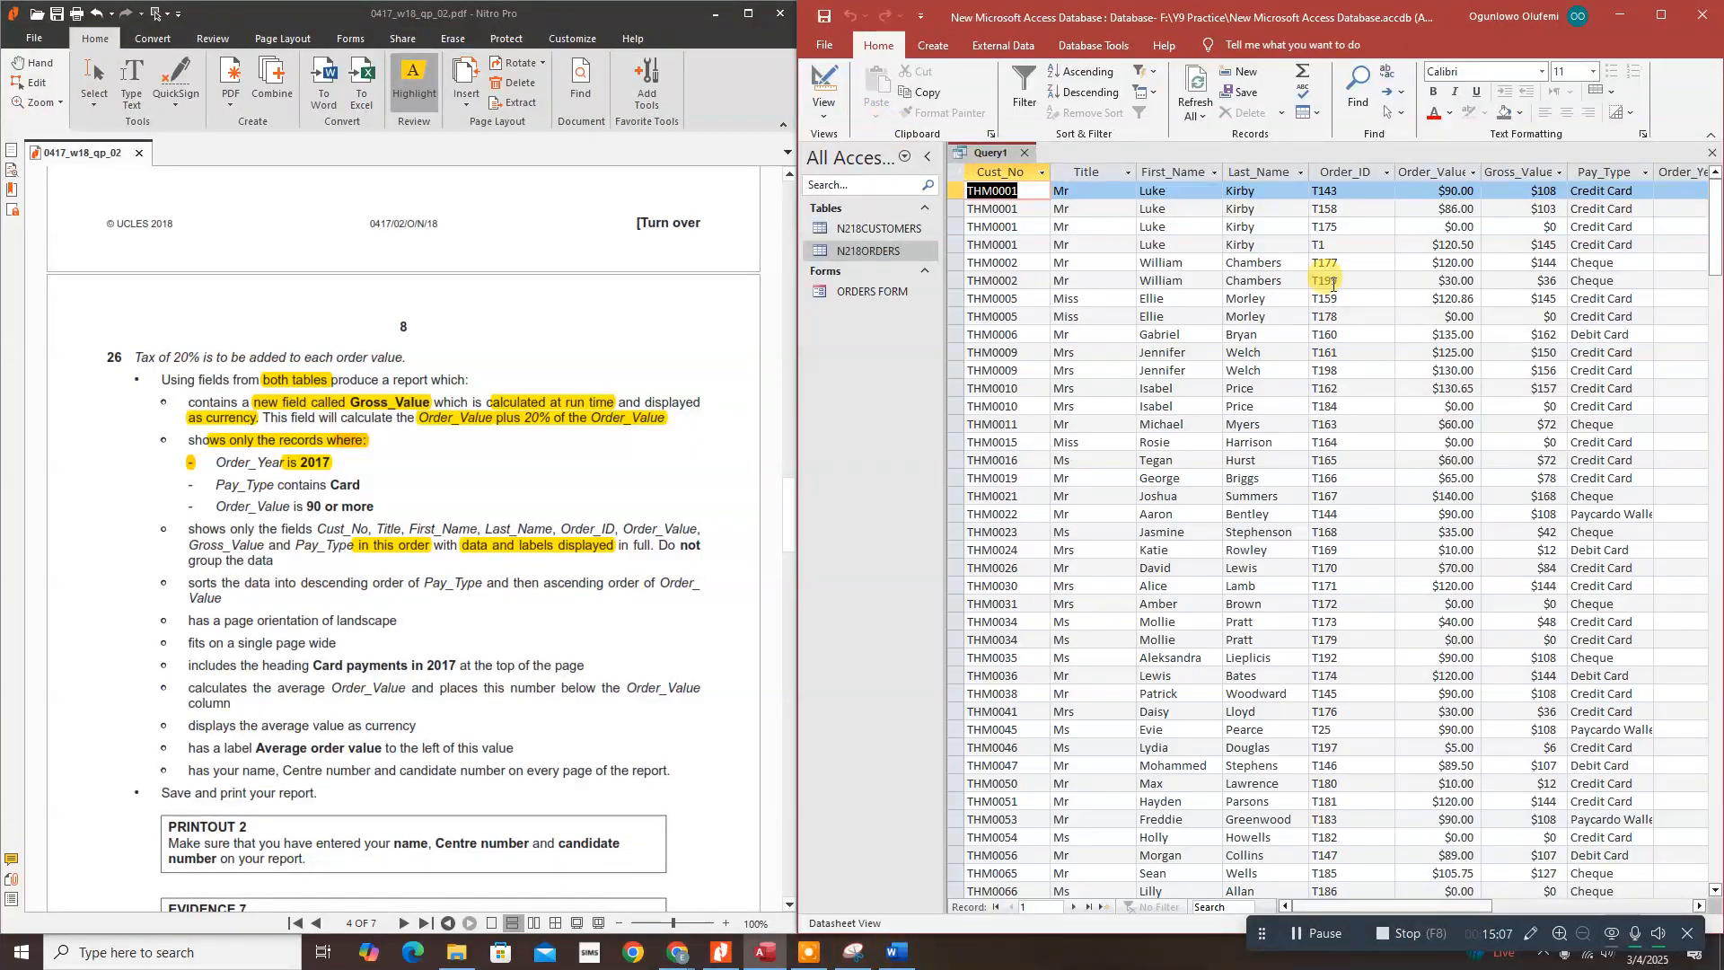
{"action": "left_click_drag", "start_coordinate": [1338, 905], "coordinate": [1456, 910]}
{"action": "scroll", "coordinate": [1270, 655], "scroll_direction": "down", "scroll_amount": 15}
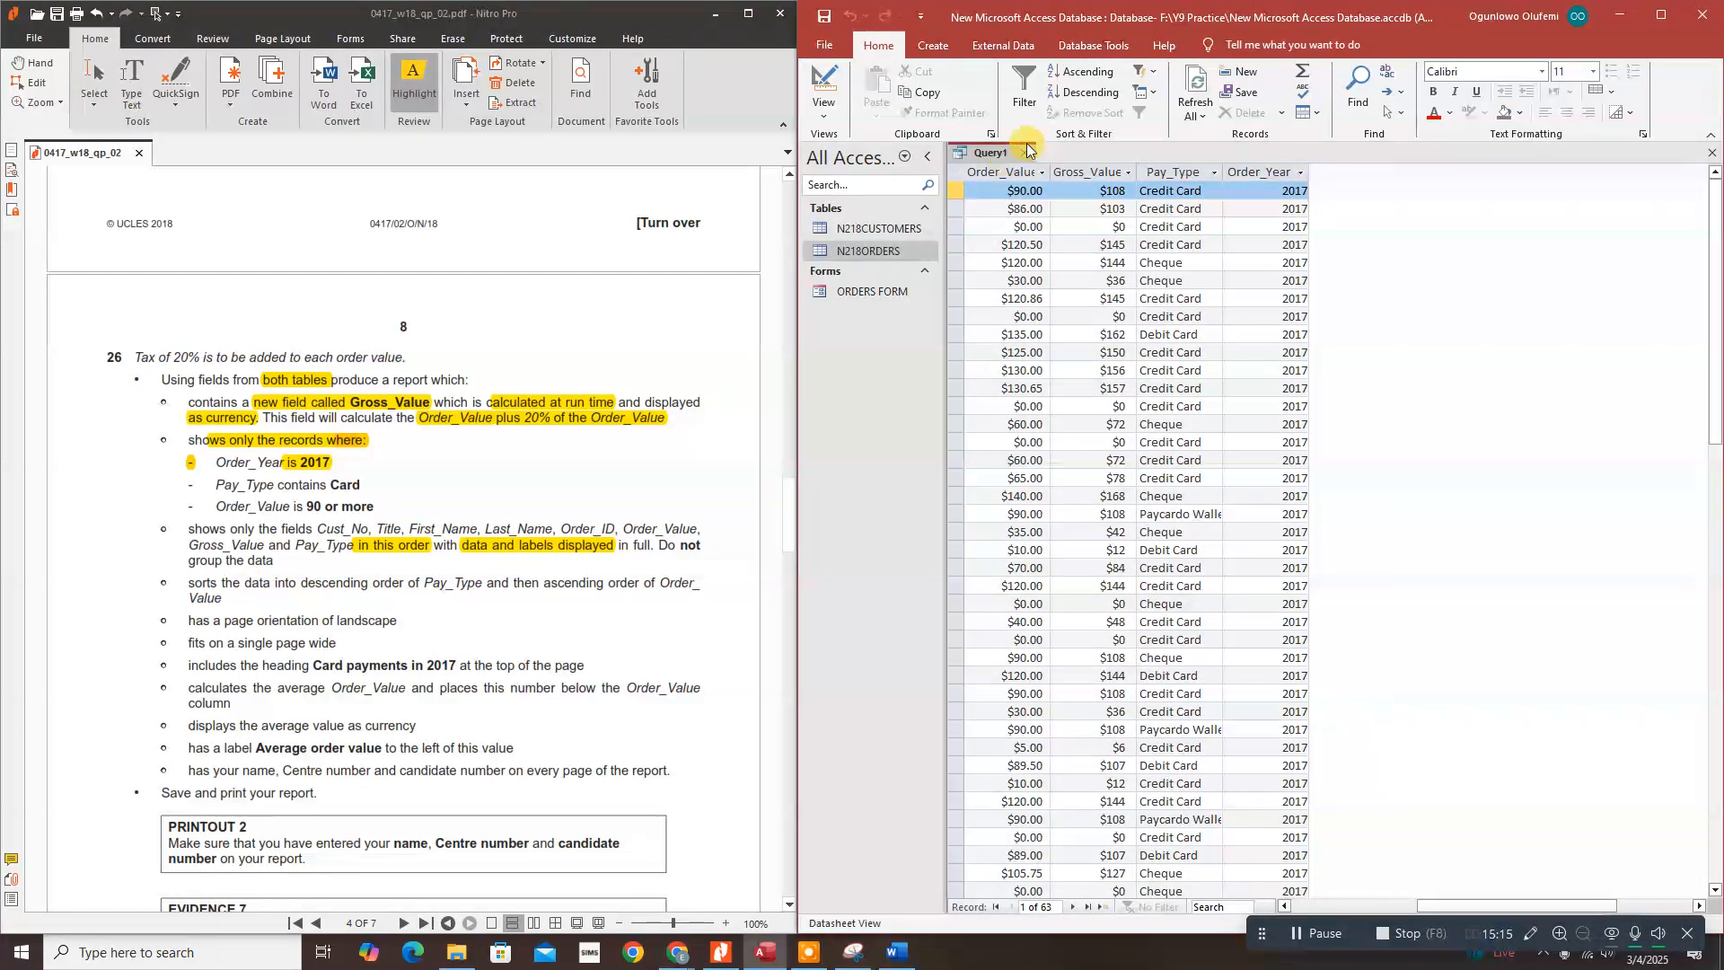
Step: Hide Order_Year and give Pay_Type the criterion Like "*Card*", returning 51 records
{"action": "left_click", "coordinate": [832, 113]}
{"action": "left_click", "coordinate": [848, 220]}
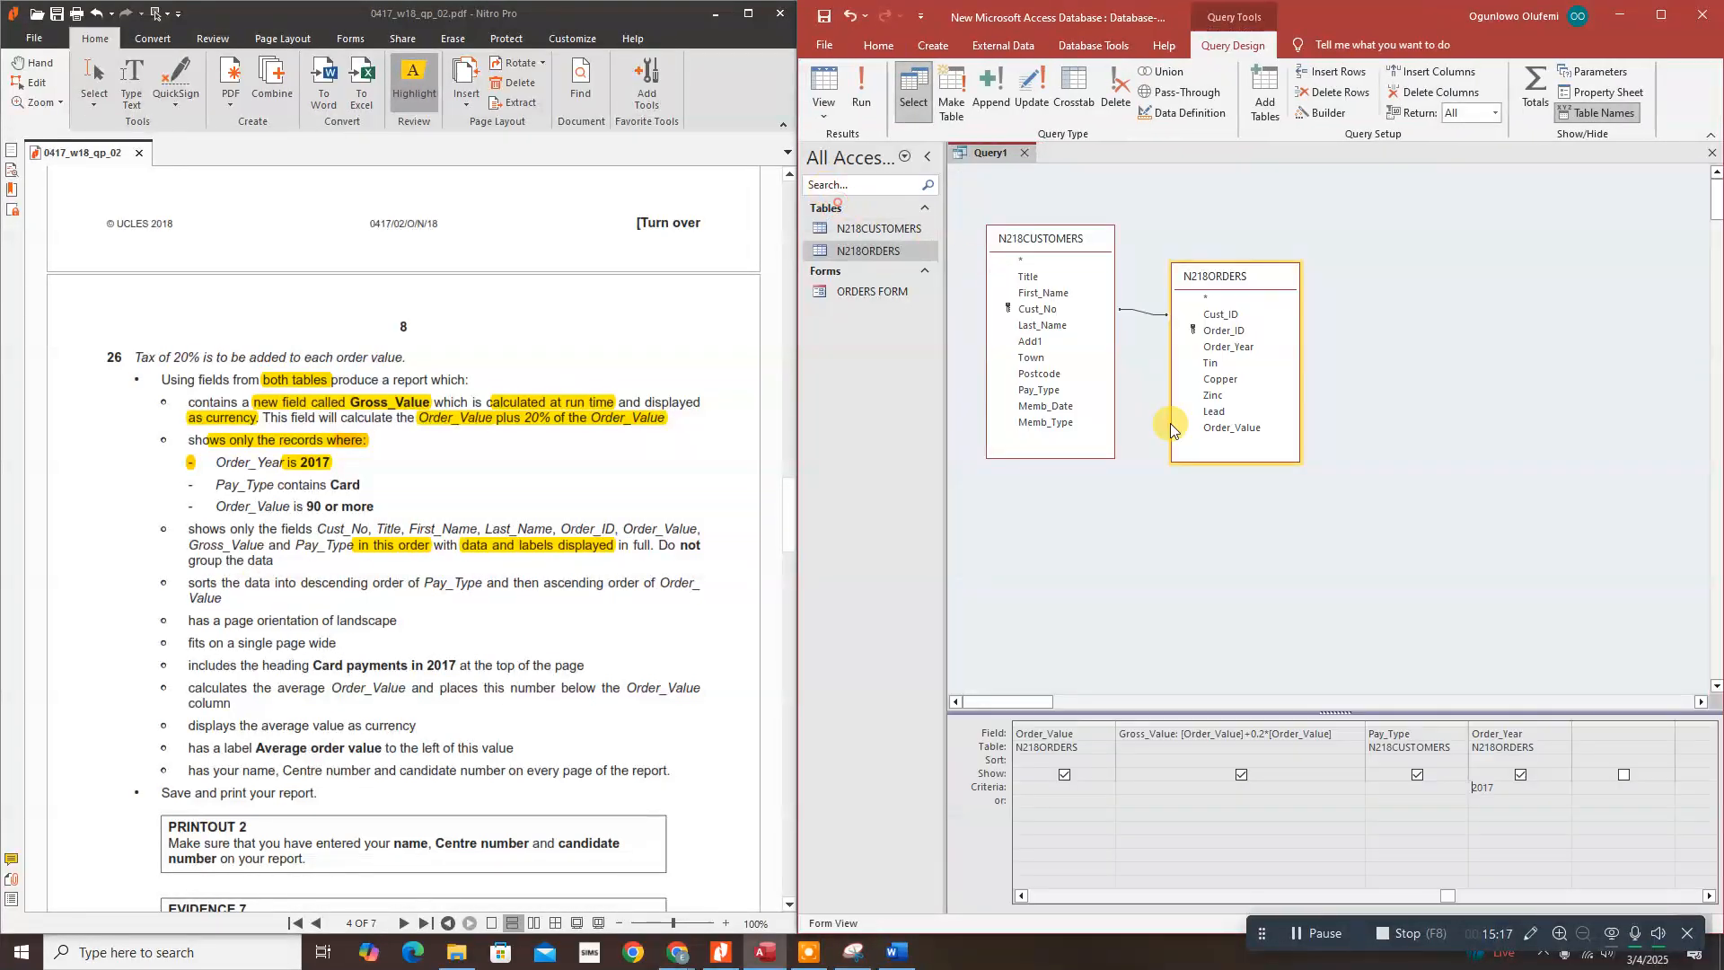
{"action": "left_click", "coordinate": [1520, 774]}
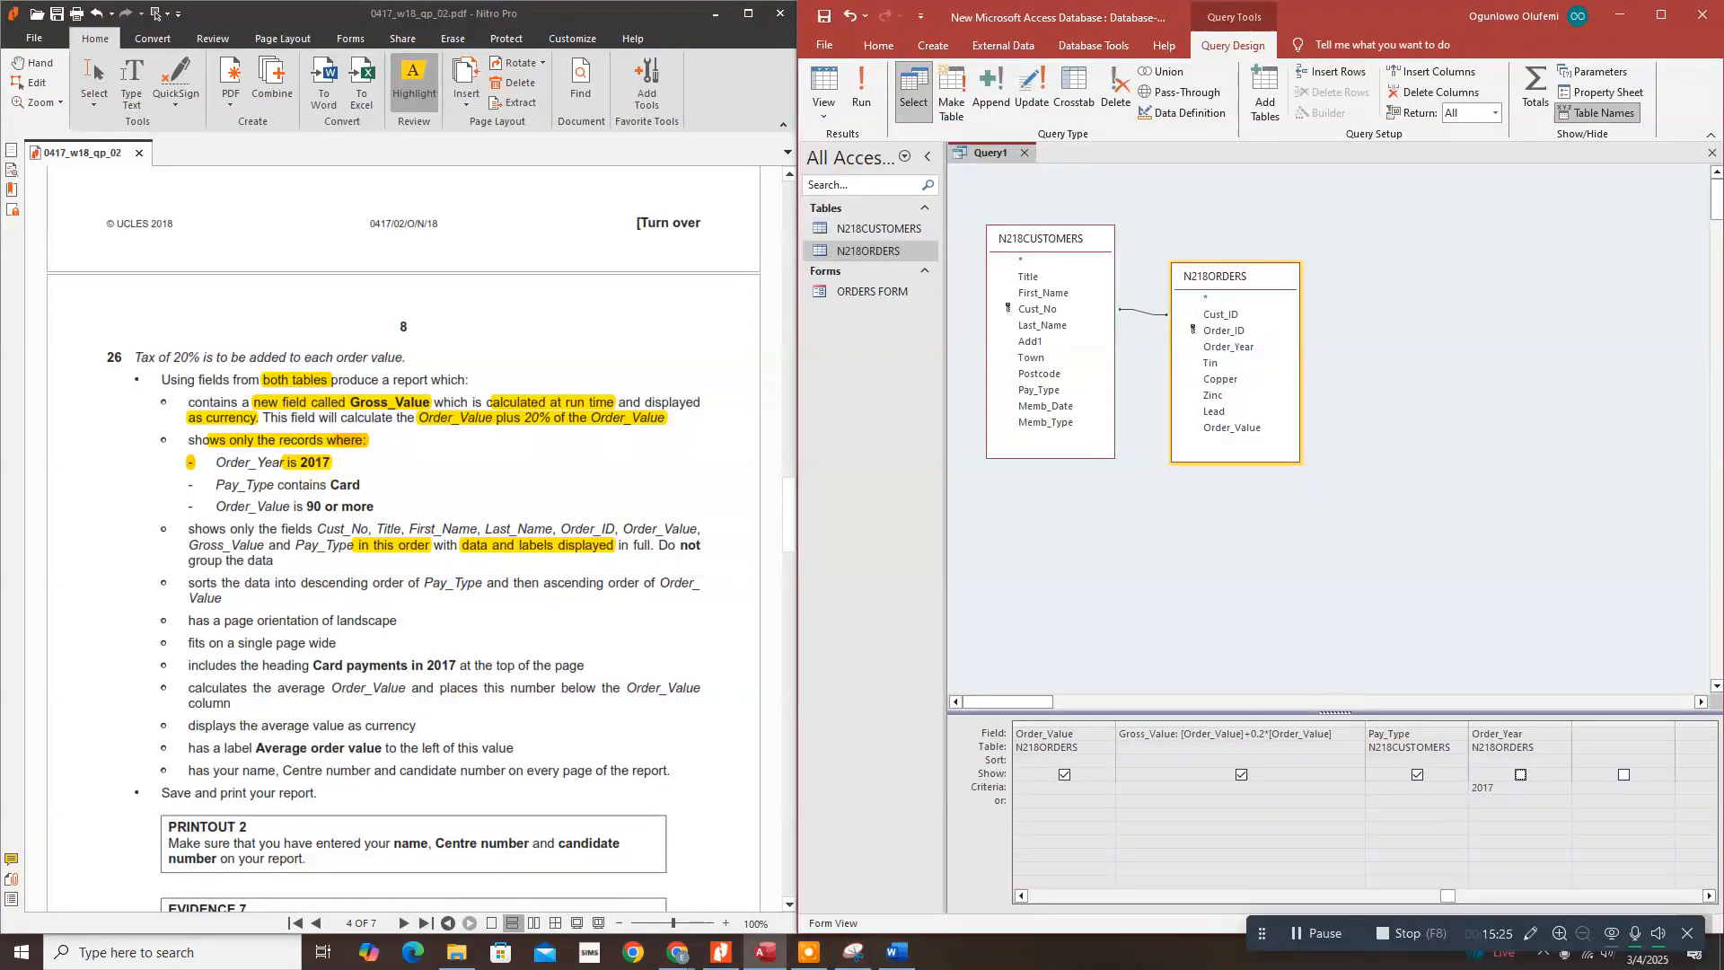
{"action": "left_click_drag", "start_coordinate": [277, 485], "coordinate": [360, 485]}
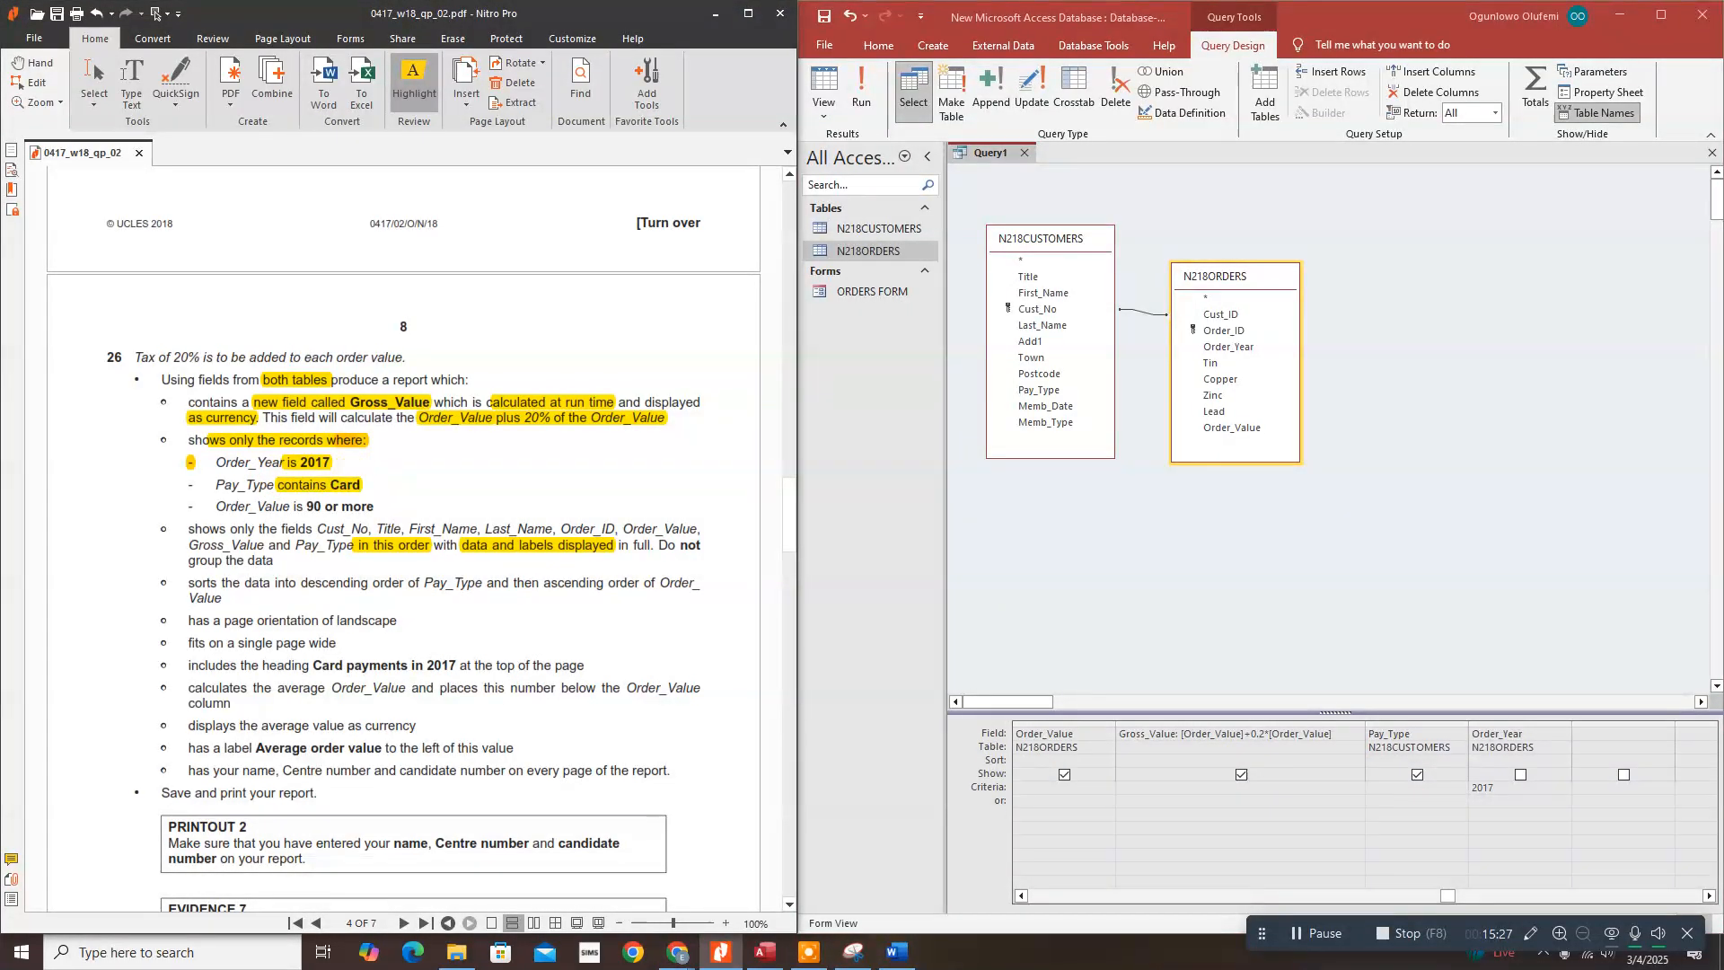
{"action": "left_click", "coordinate": [1388, 787]}
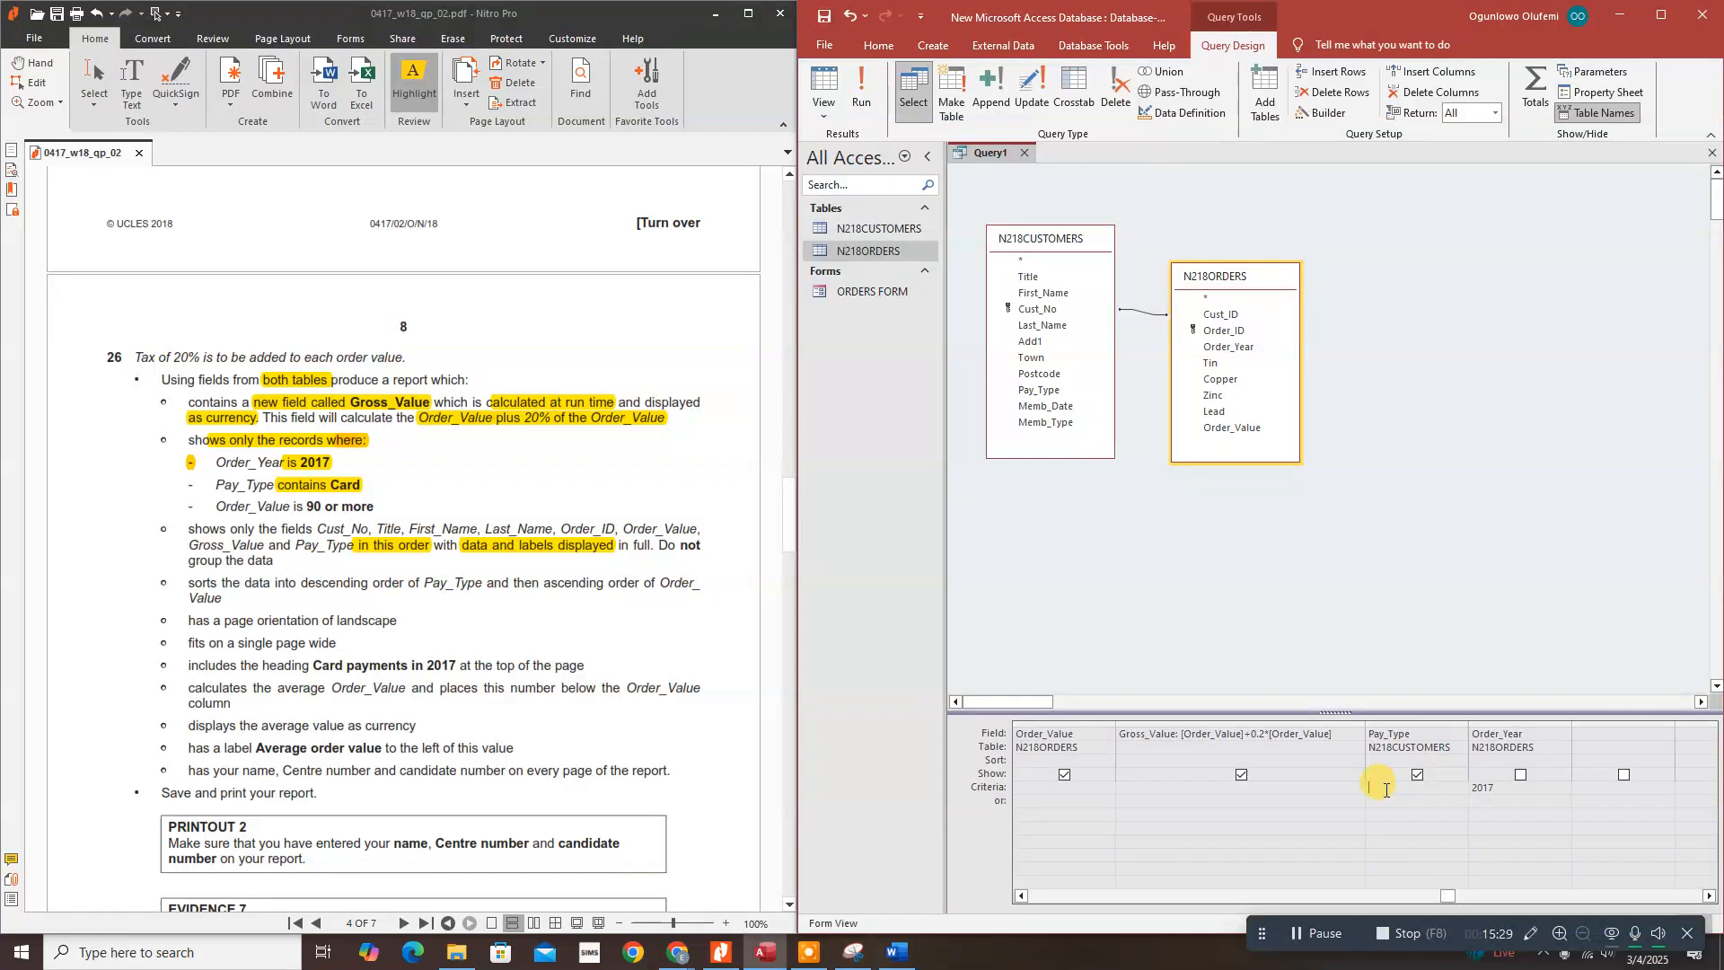
{"action": "type", "text": "li"}
{"action": "type", "text": "ke \"*Card*\""}
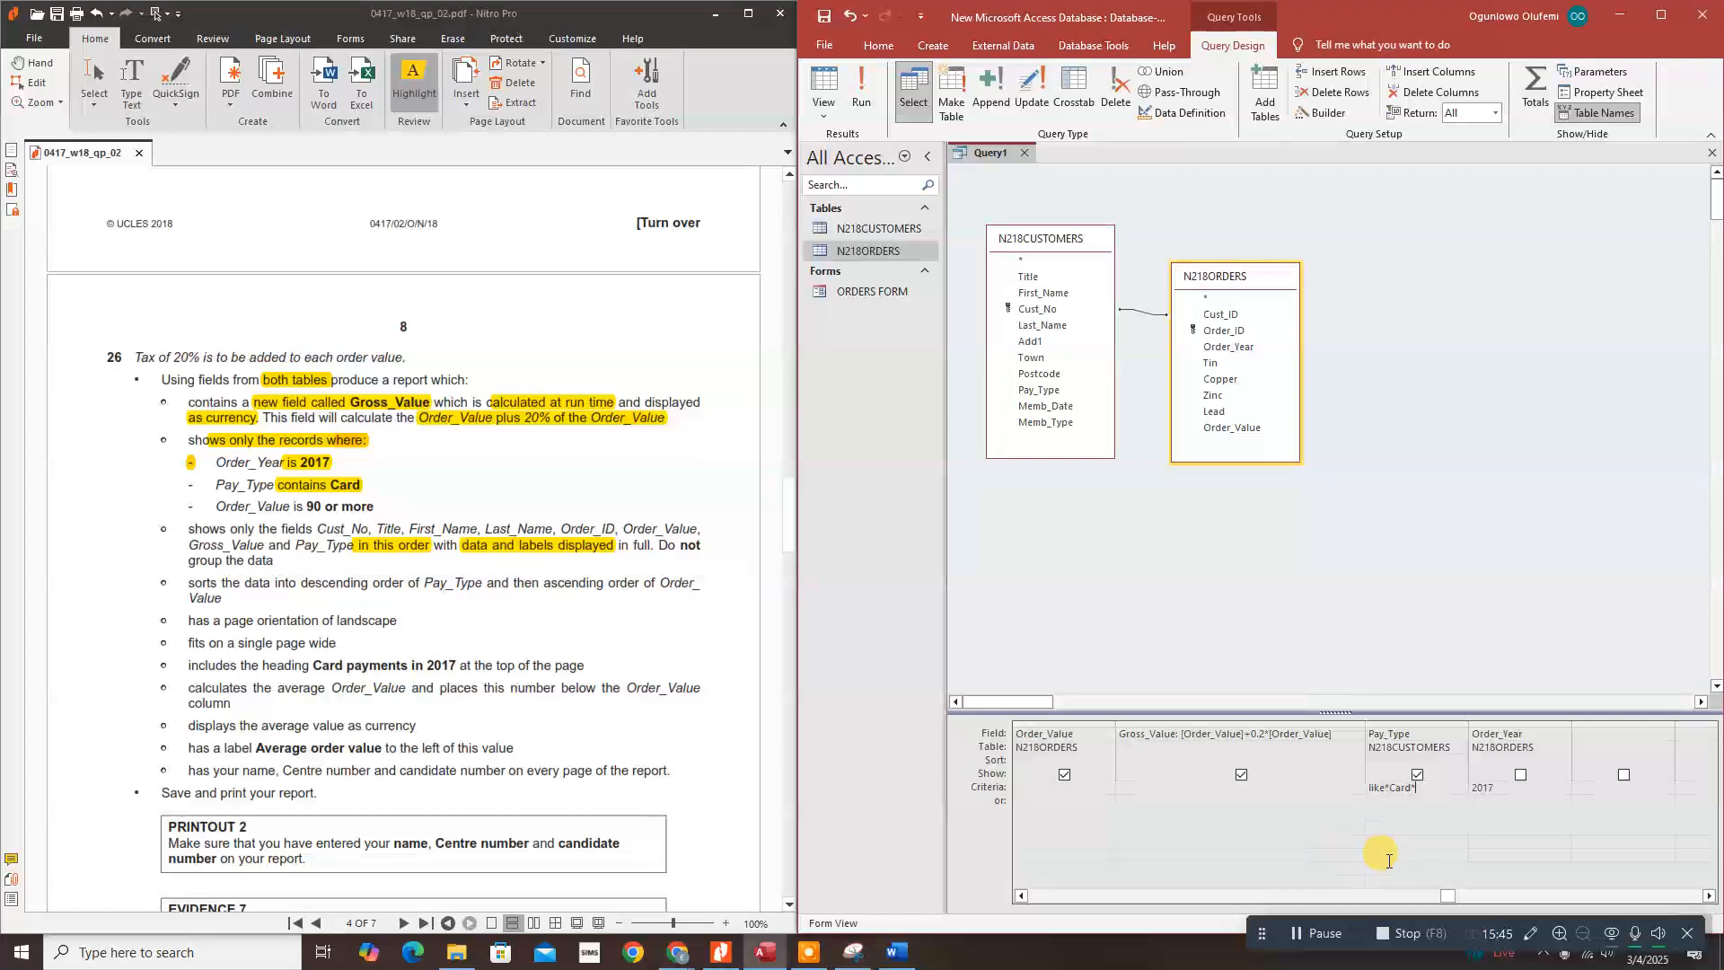
{"action": "left_click", "coordinate": [861, 85]}
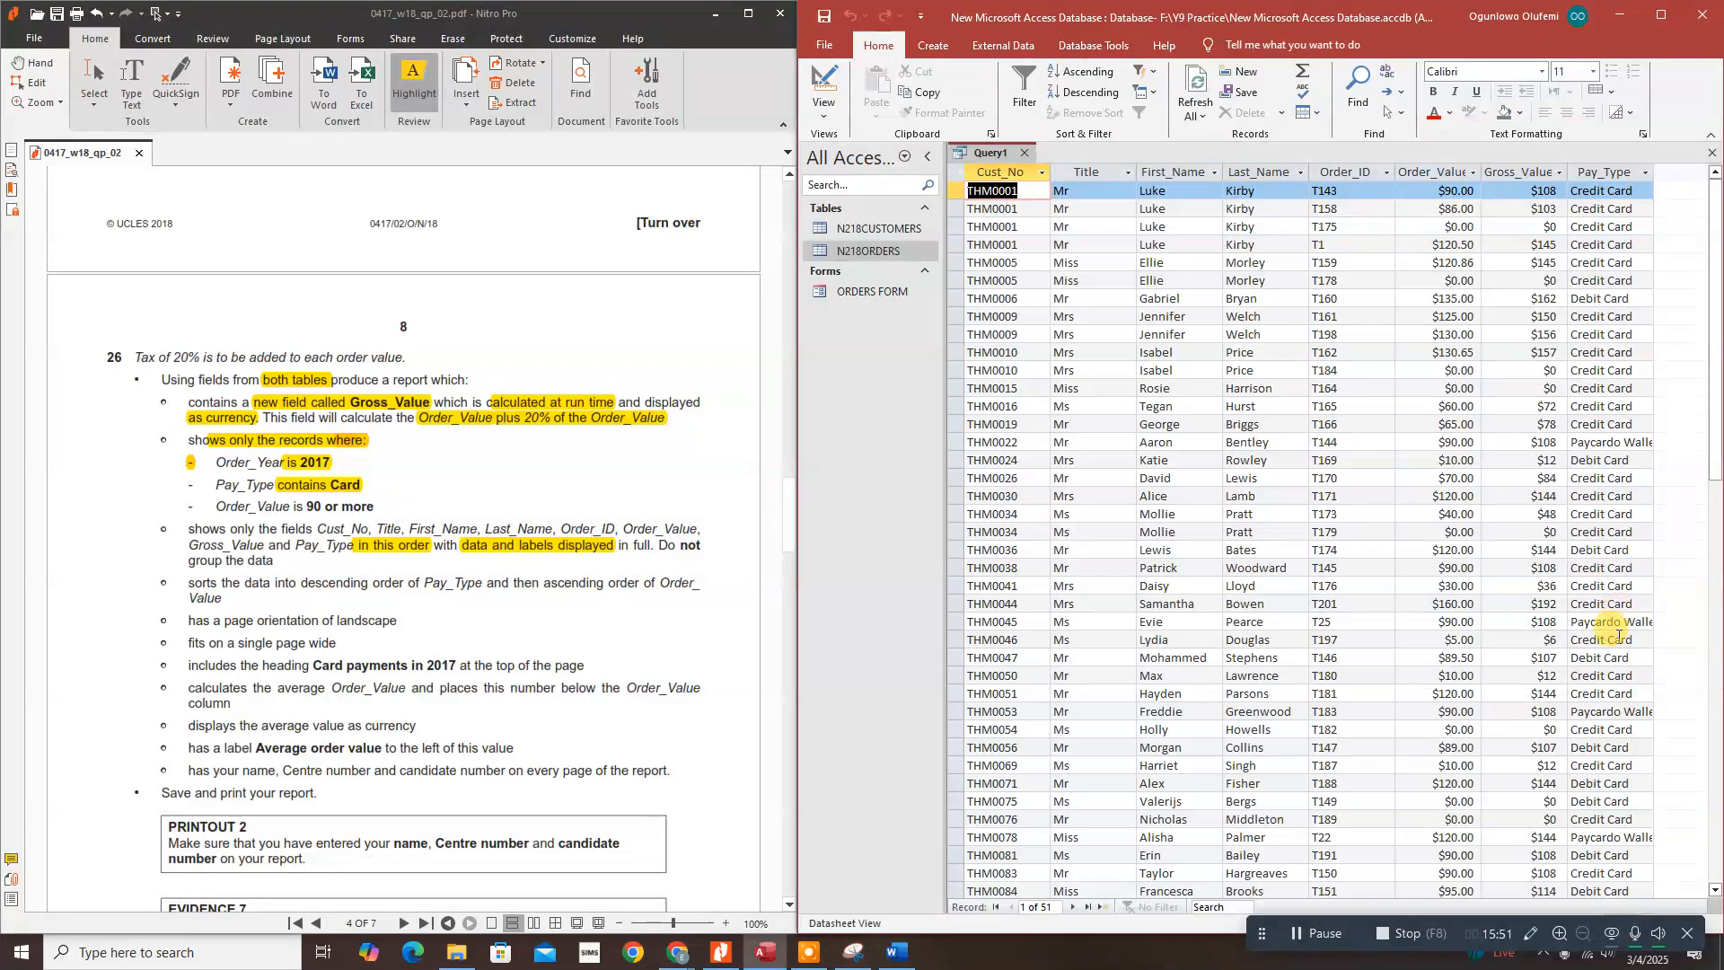
Step: Add the Order_Value criterion >=90 and run the query, leaving 28 records
{"action": "scroll", "coordinate": [1612, 629], "scroll_direction": "down", "scroll_amount": 5}
{"action": "scroll", "coordinate": [1614, 647], "scroll_direction": "up", "scroll_amount": 5}
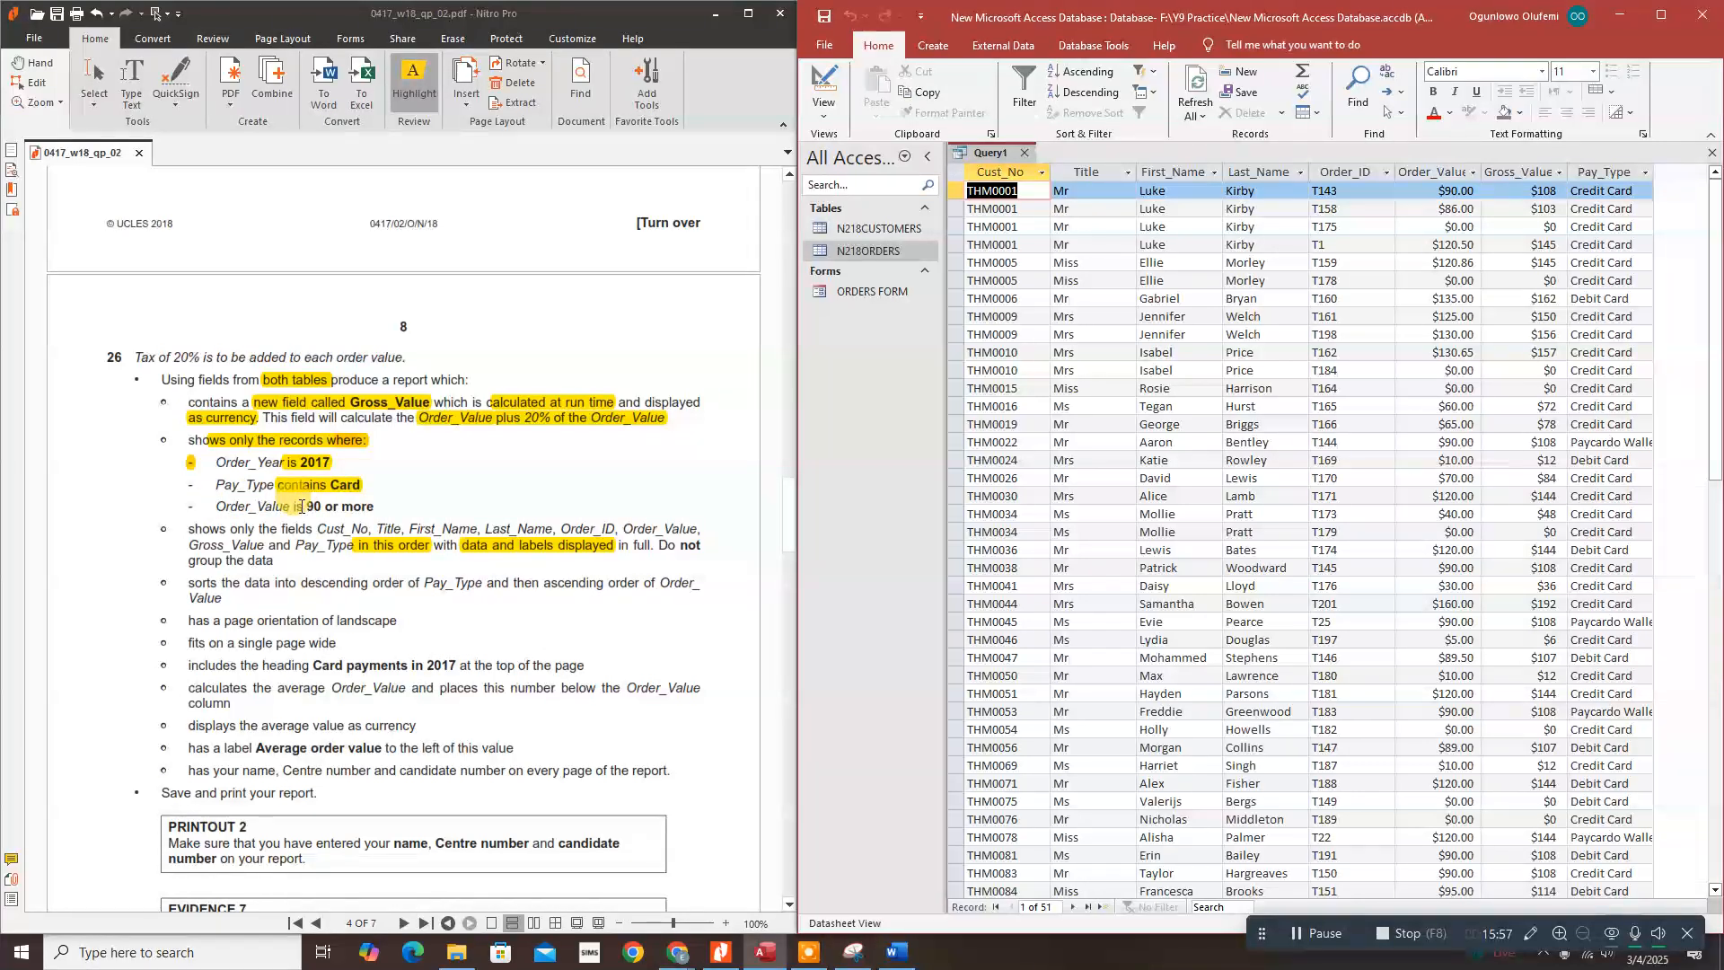
{"action": "left_click", "coordinate": [823, 99]}
{"action": "left_click", "coordinate": [851, 216]}
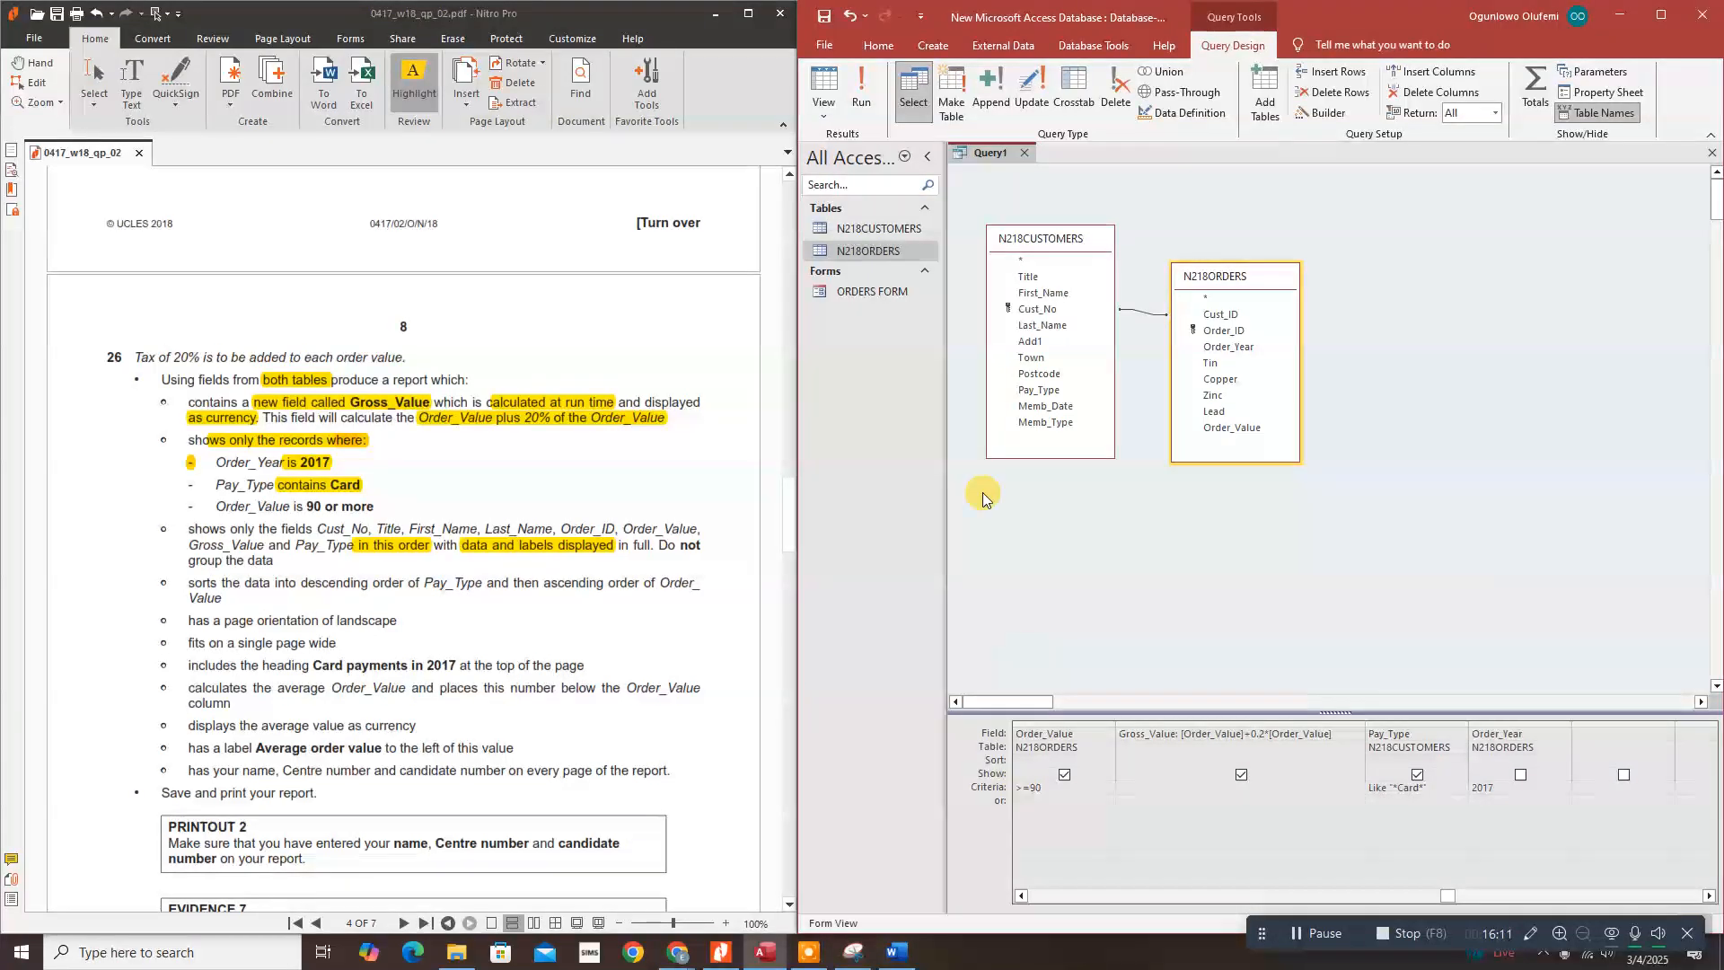
{"action": "left_click", "coordinate": [861, 90]}
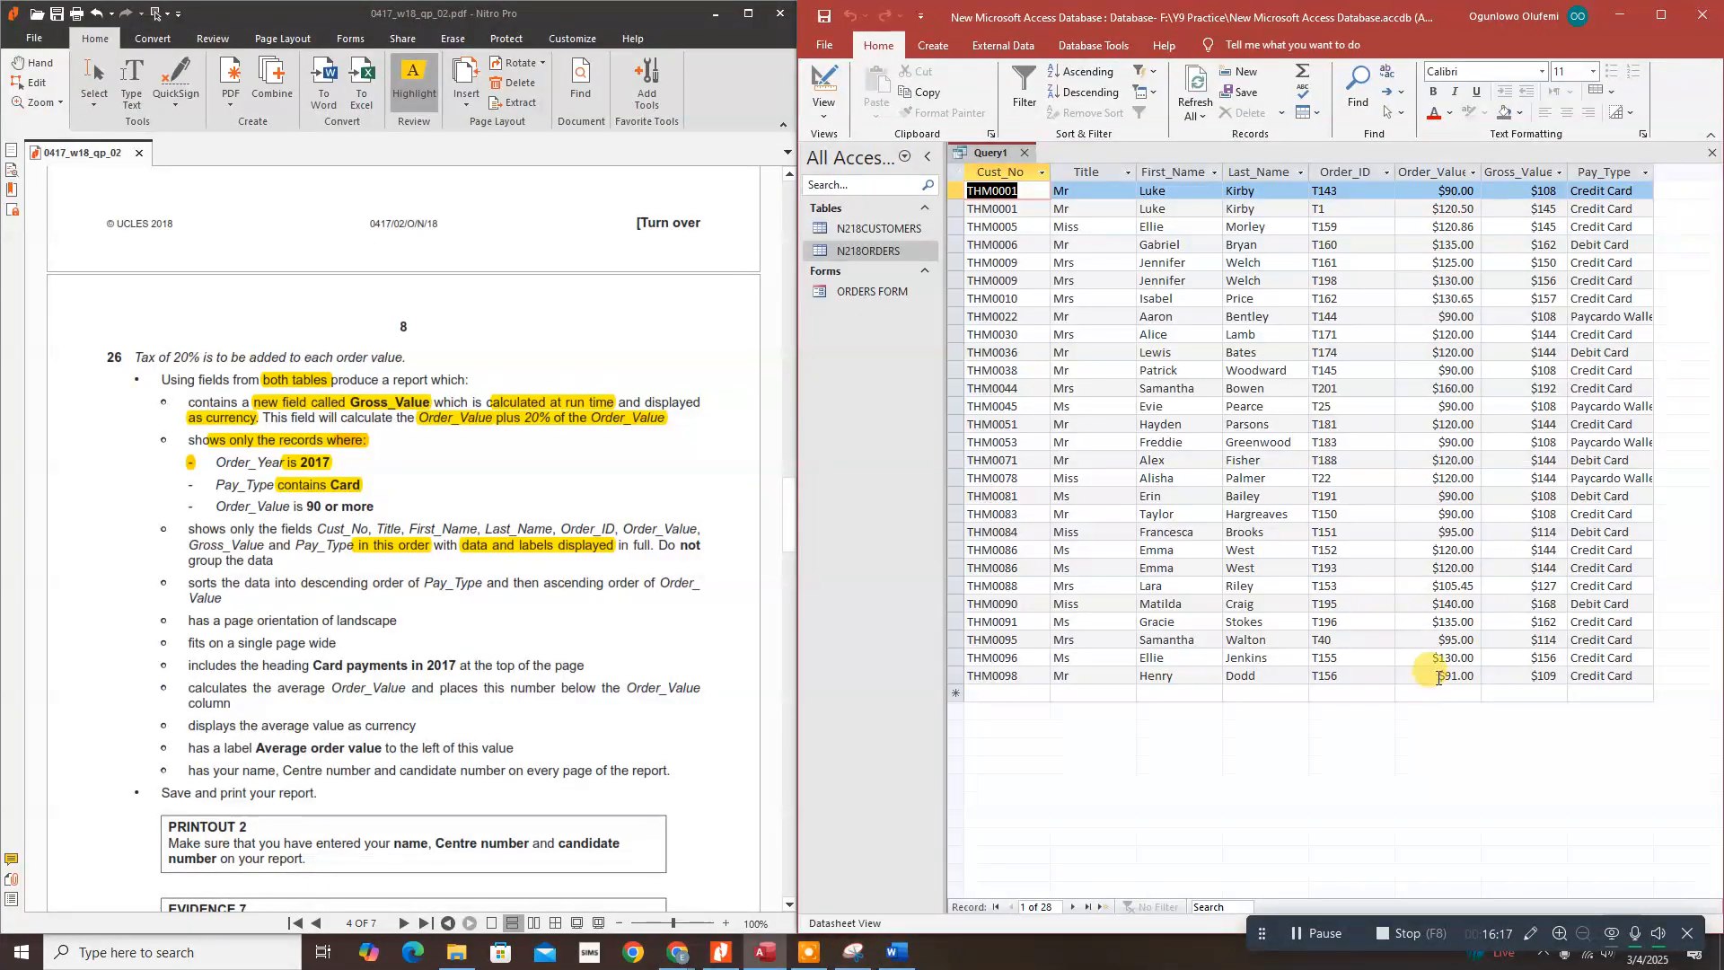
{"action": "left_click", "coordinate": [833, 114]}
Step: Set the Pay_Type sort to Descending and run the query to check it
{"action": "left_click", "coordinate": [869, 218]}
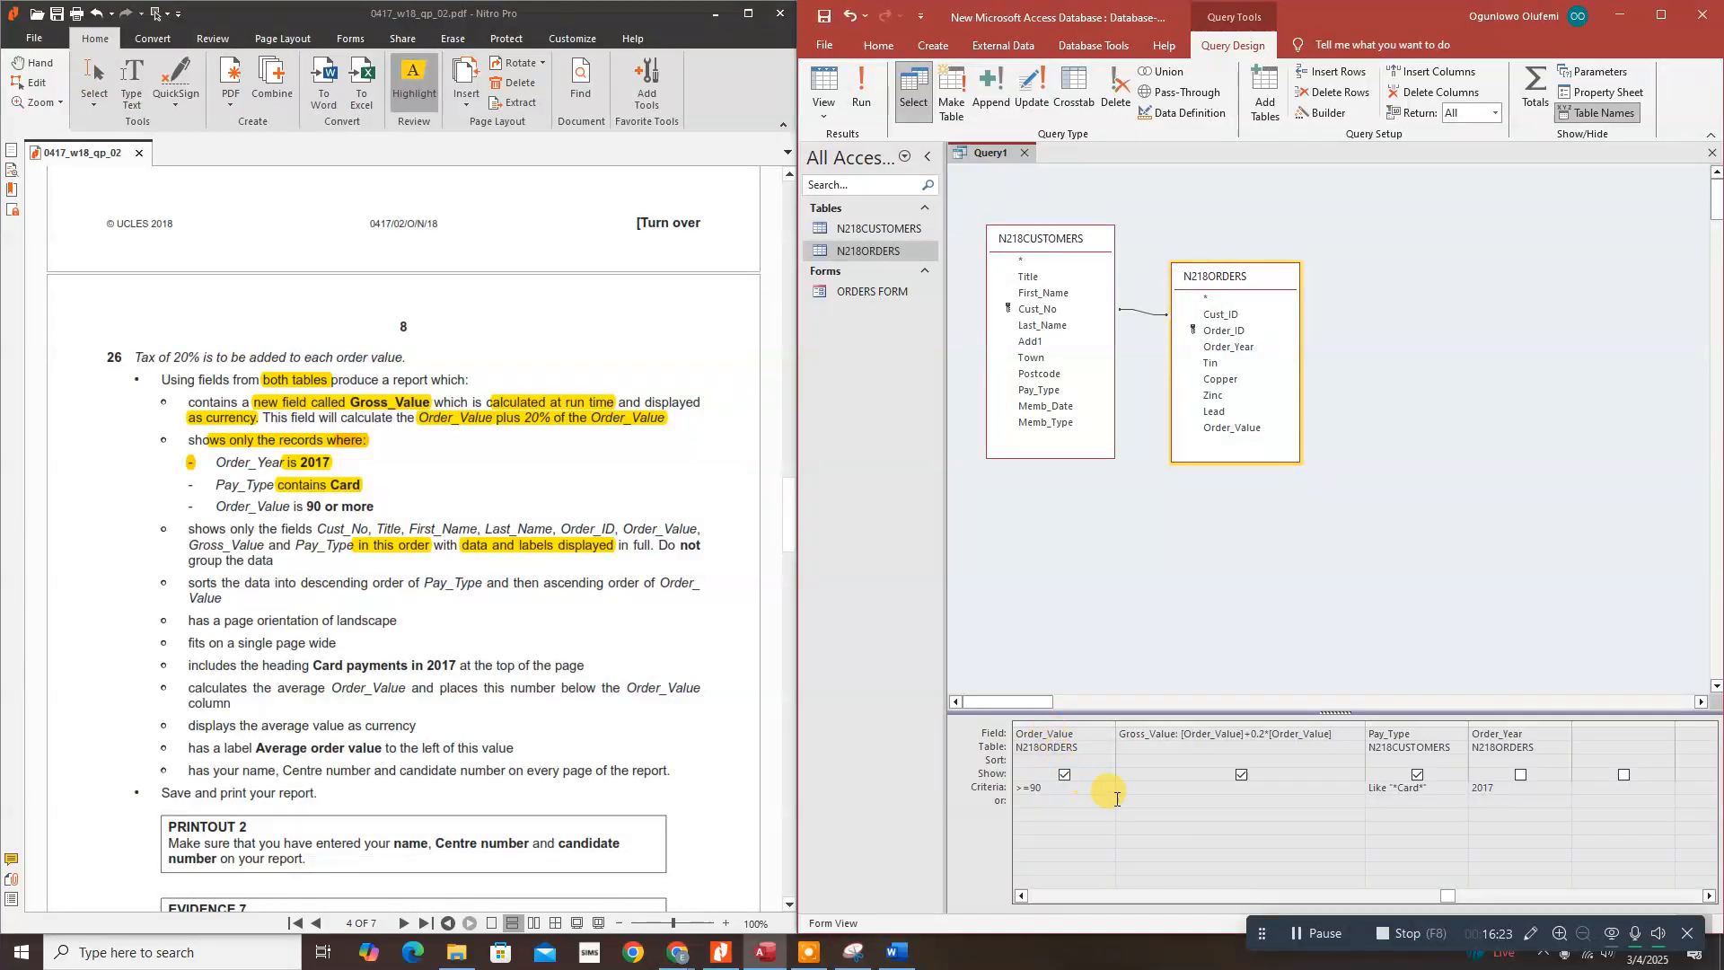
{"action": "left_click", "coordinate": [1031, 902]}
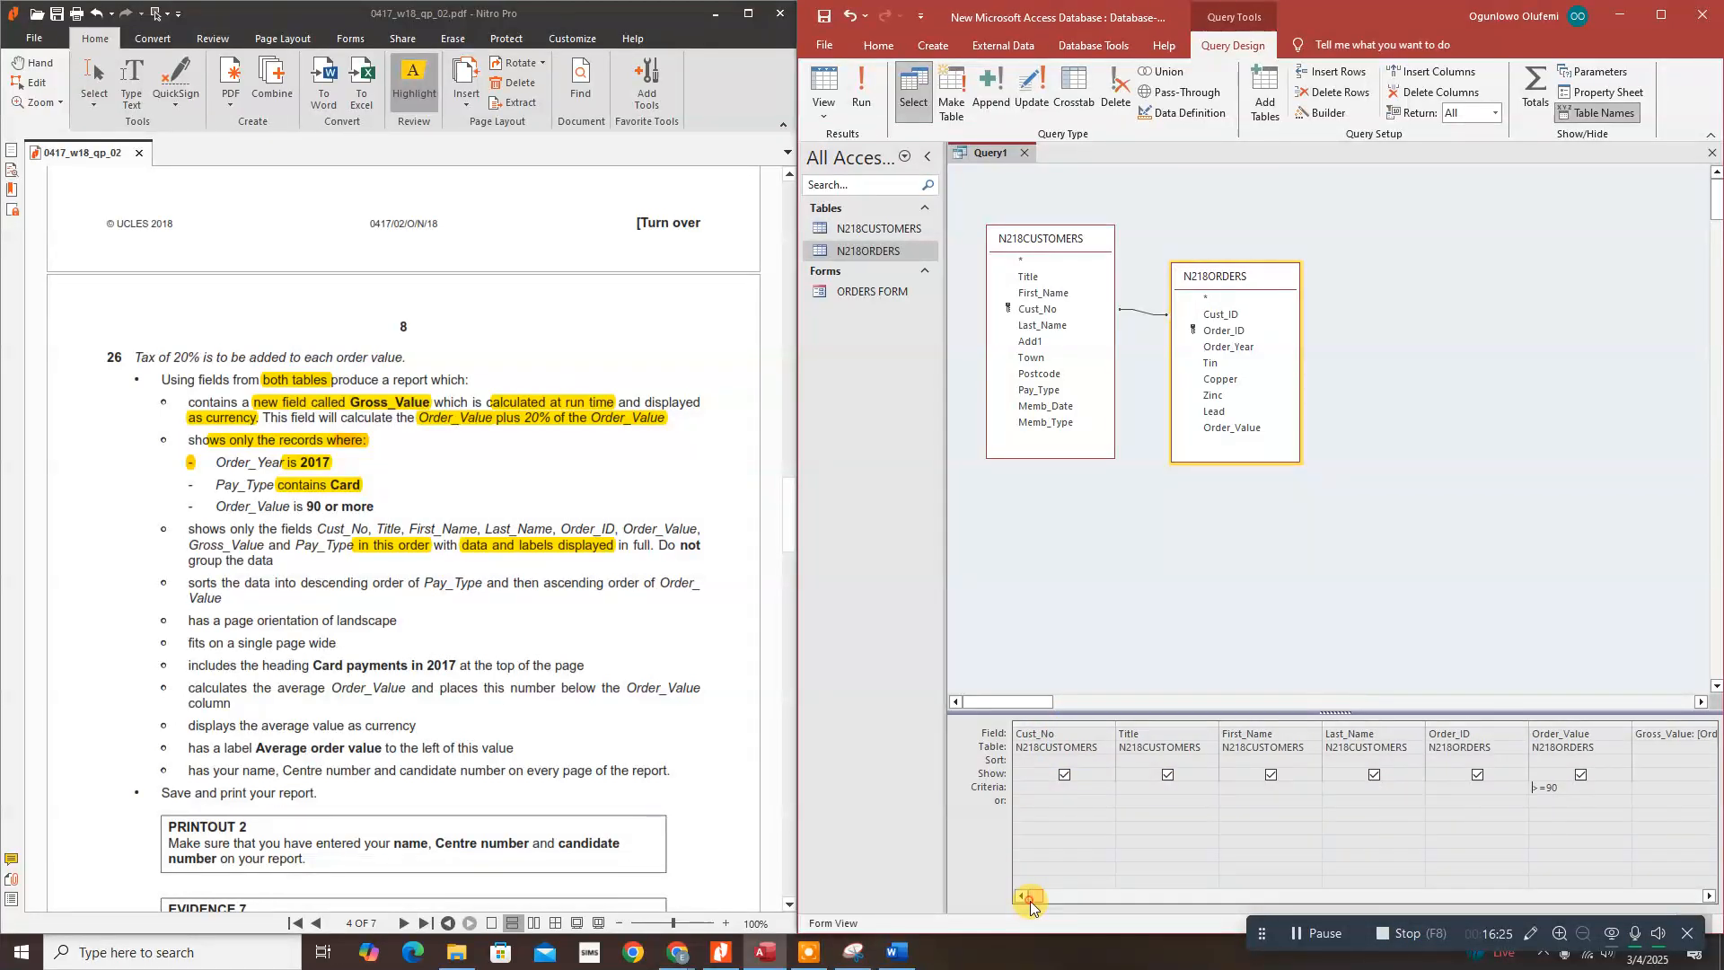
{"action": "left_click_drag", "start_coordinate": [258, 507], "coordinate": [373, 508]}
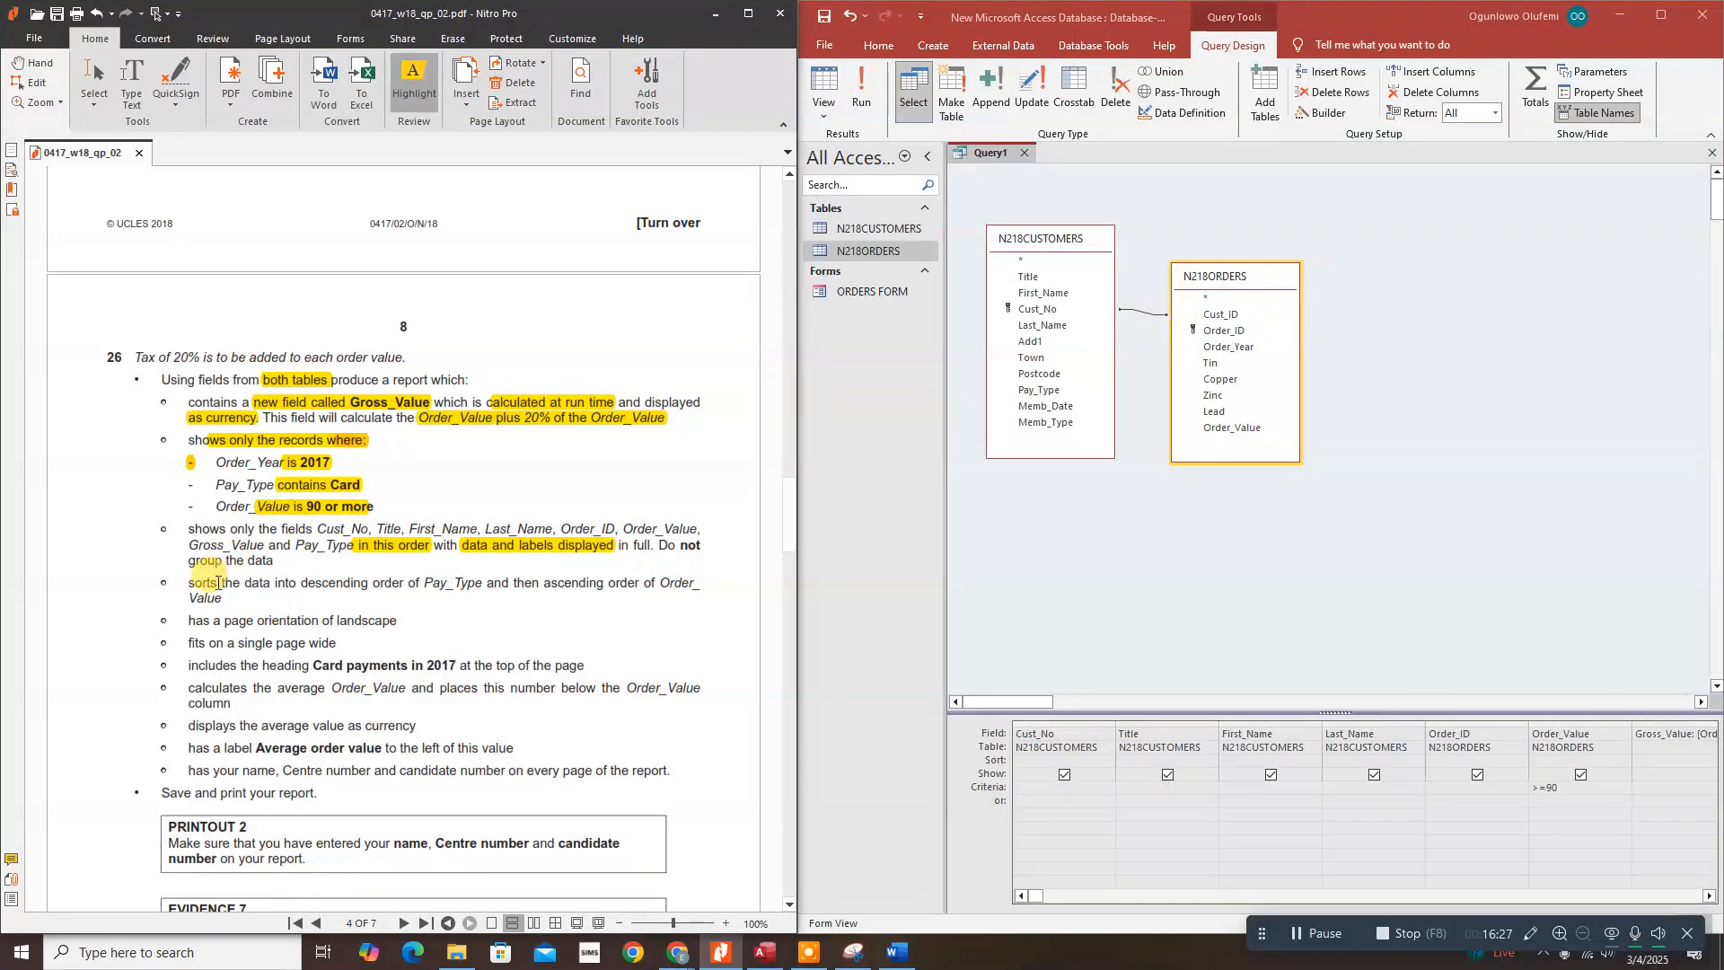
{"action": "left_click_drag", "start_coordinate": [189, 583], "coordinate": [482, 584]}
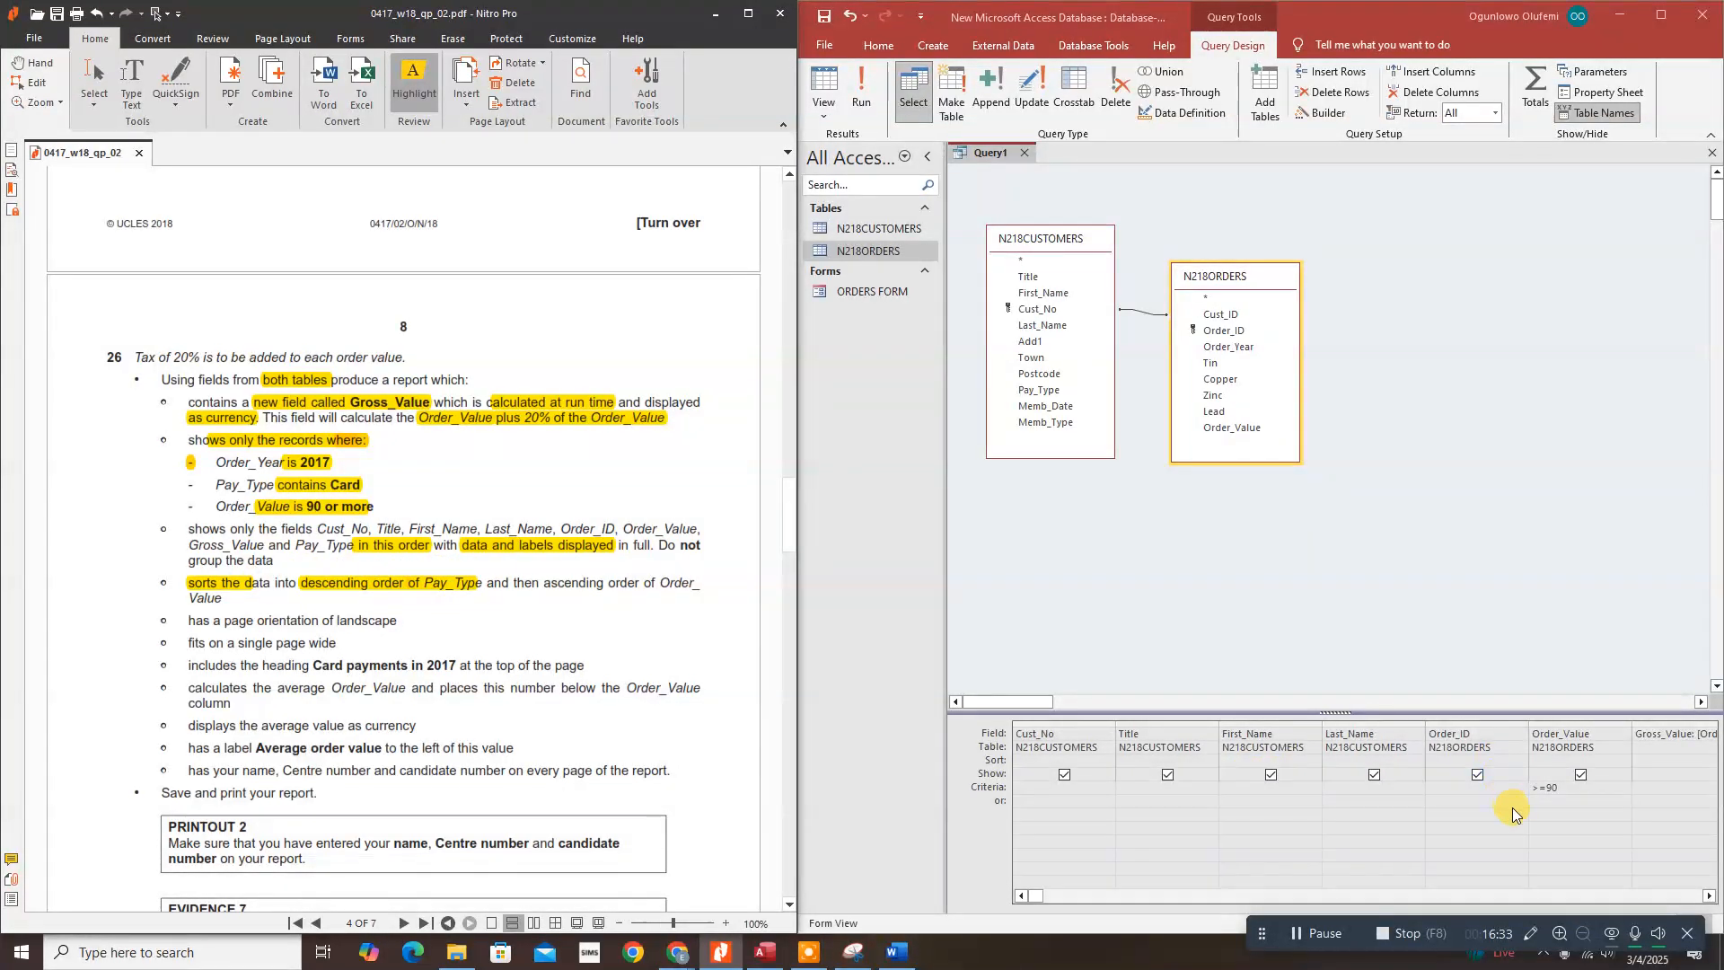
{"action": "left_click", "coordinate": [1709, 897]}
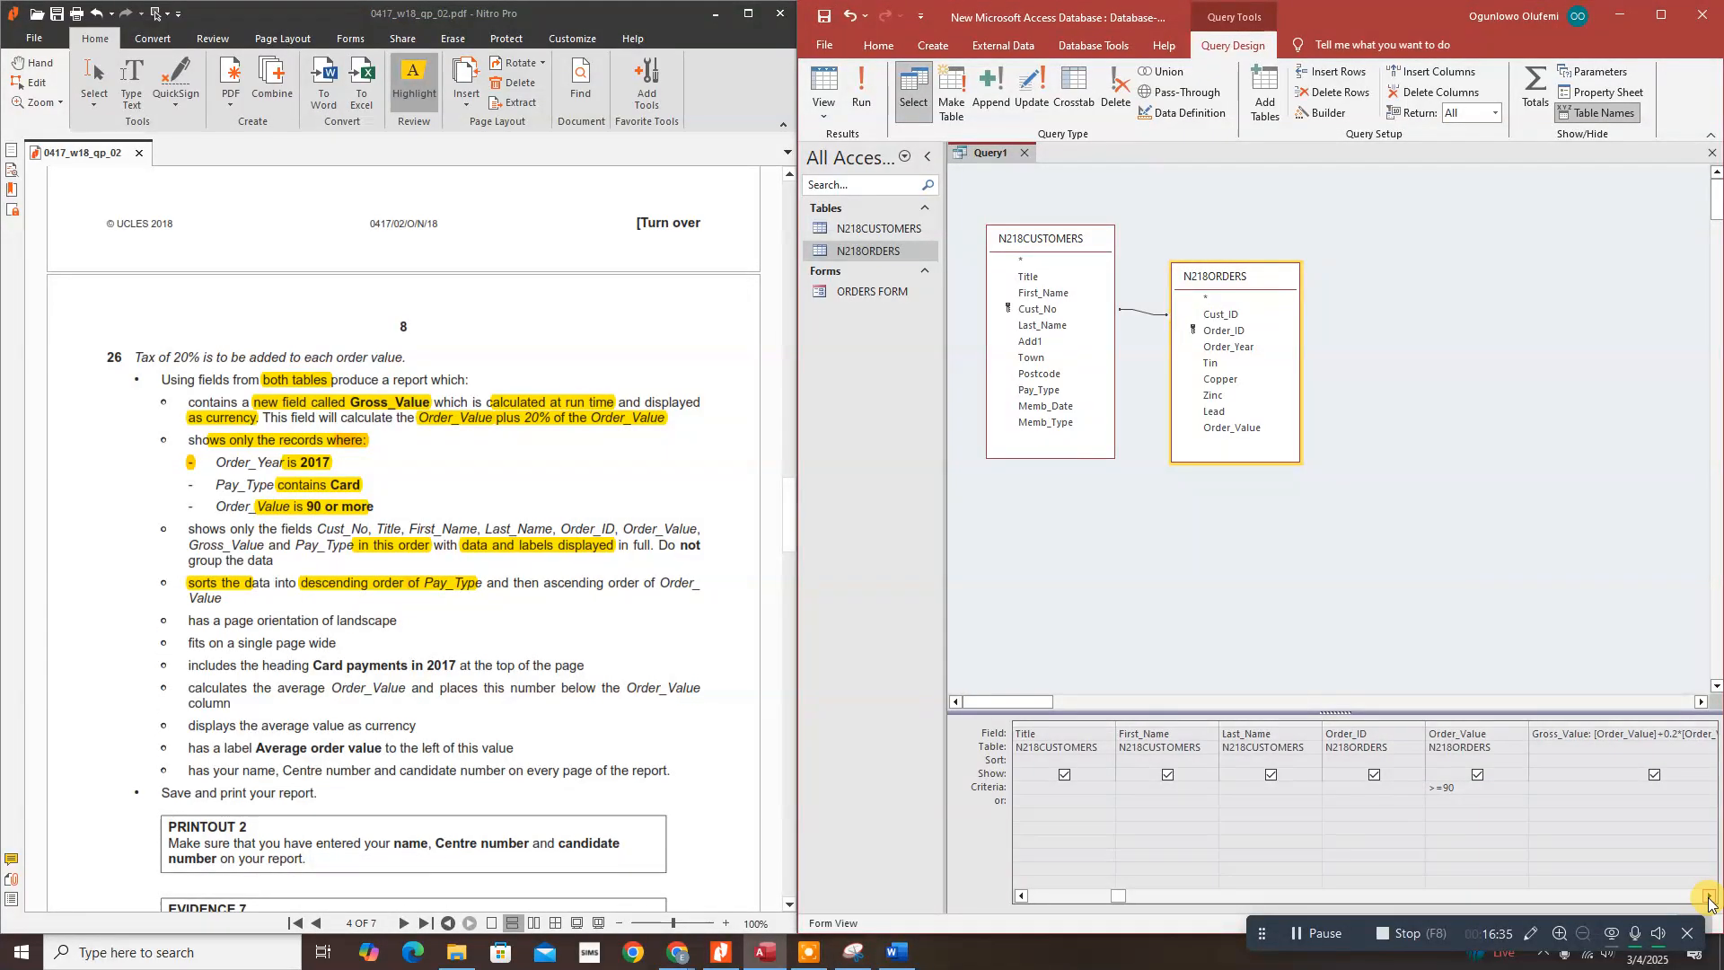
{"action": "left_click", "coordinate": [1709, 897]}
{"action": "left_click", "coordinate": [1709, 897]}
{"action": "left_click", "coordinate": [1709, 897]}
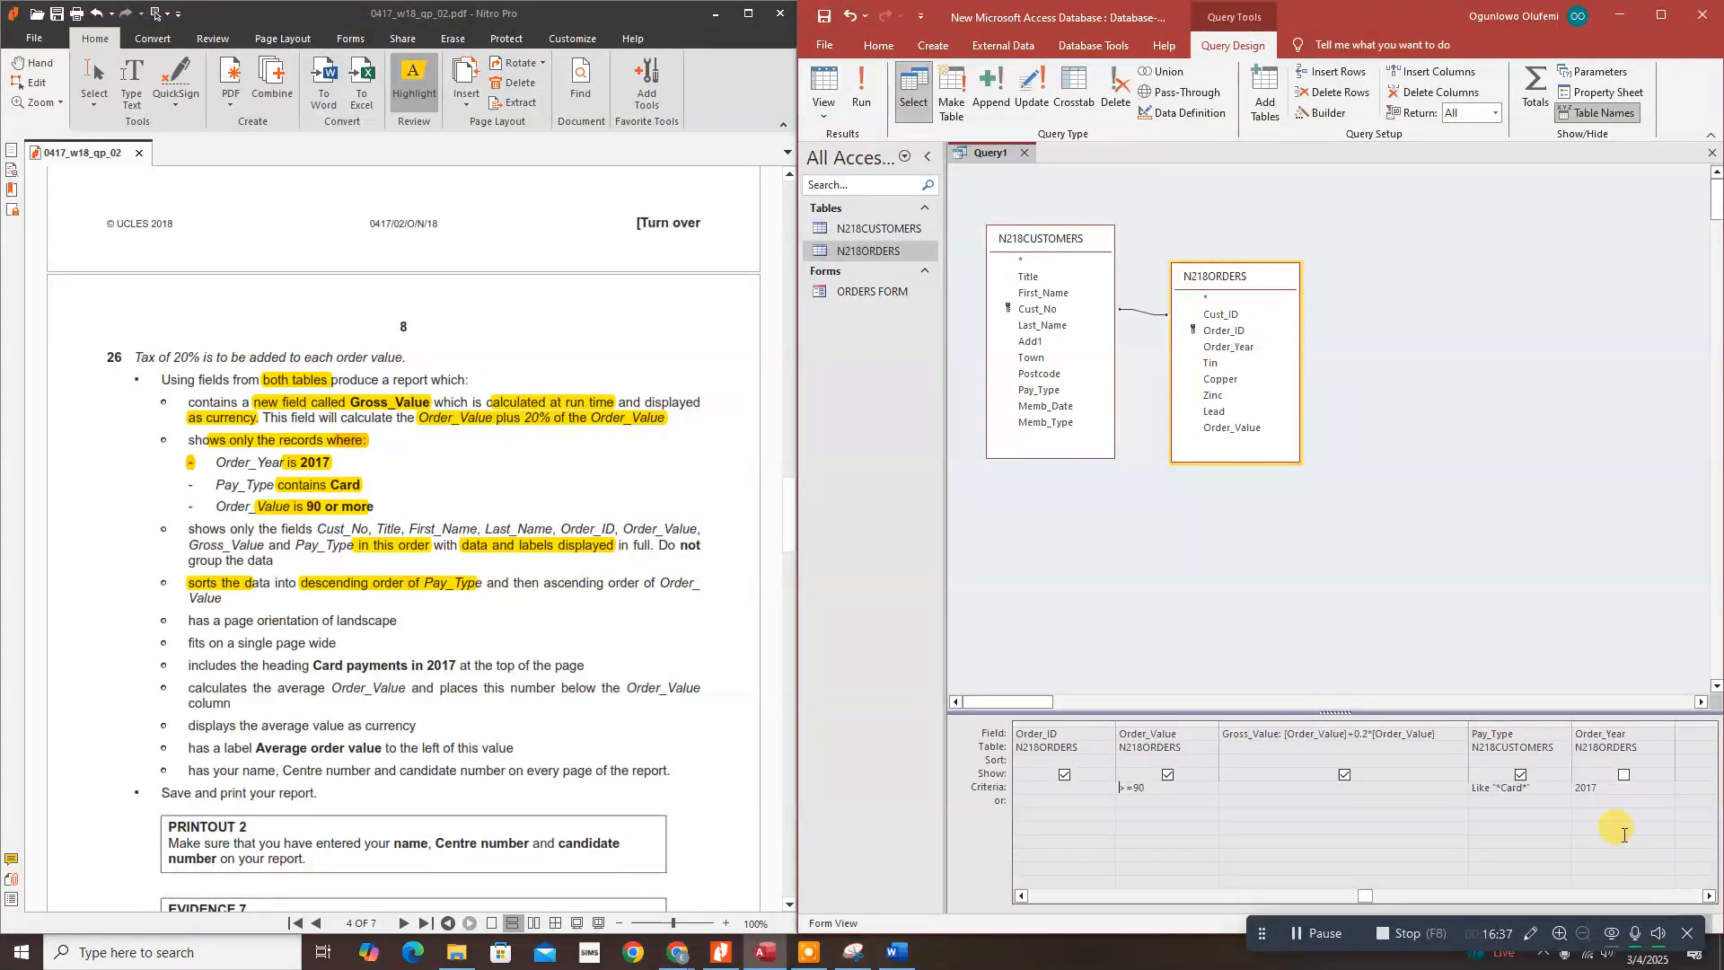
{"action": "left_click", "coordinate": [1506, 759]}
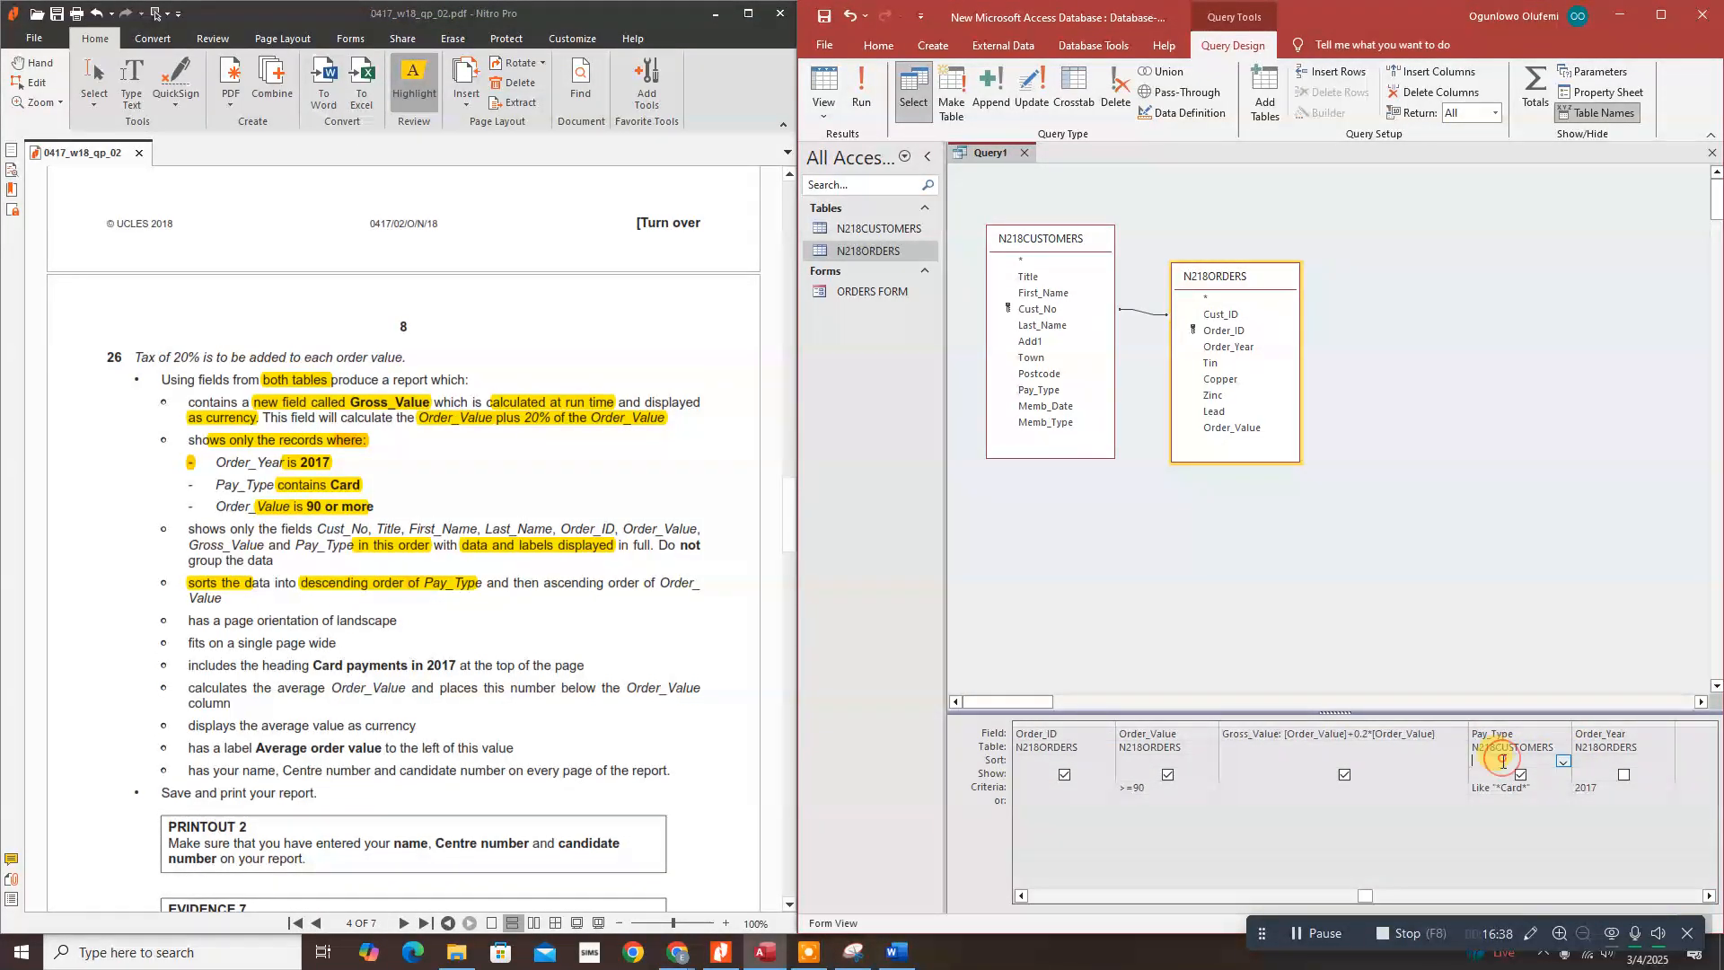
{"action": "left_click", "coordinate": [1561, 763]}
{"action": "left_click", "coordinate": [1508, 788]}
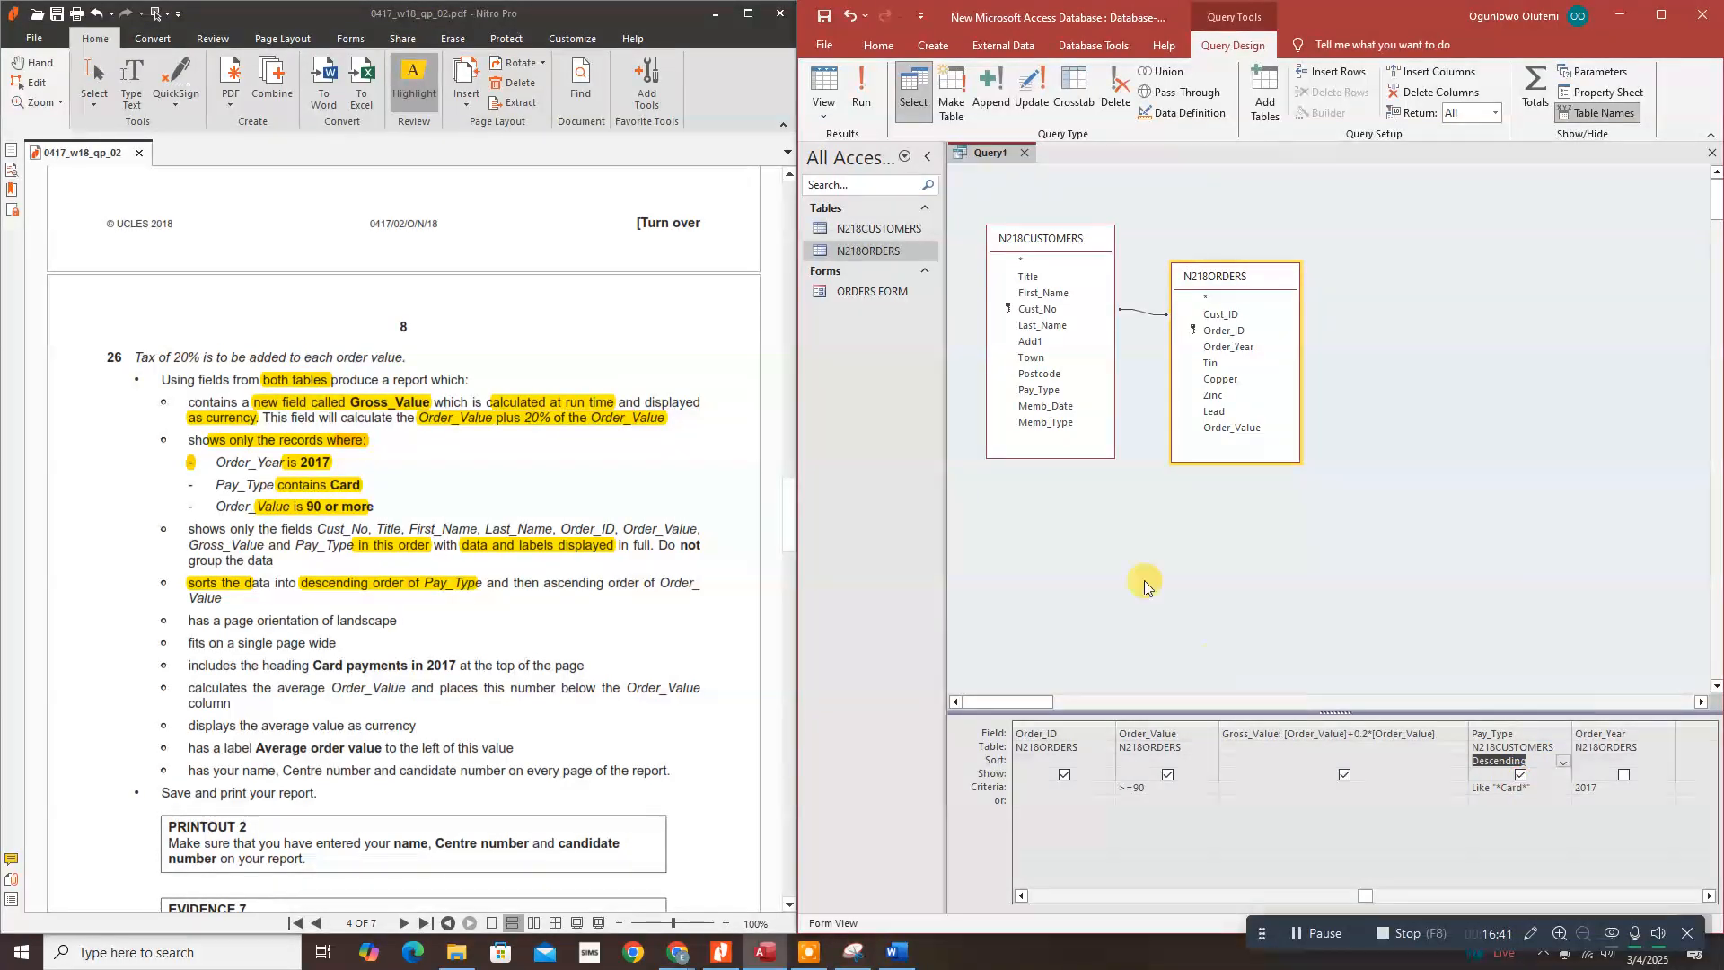
{"action": "left_click", "coordinate": [881, 95]}
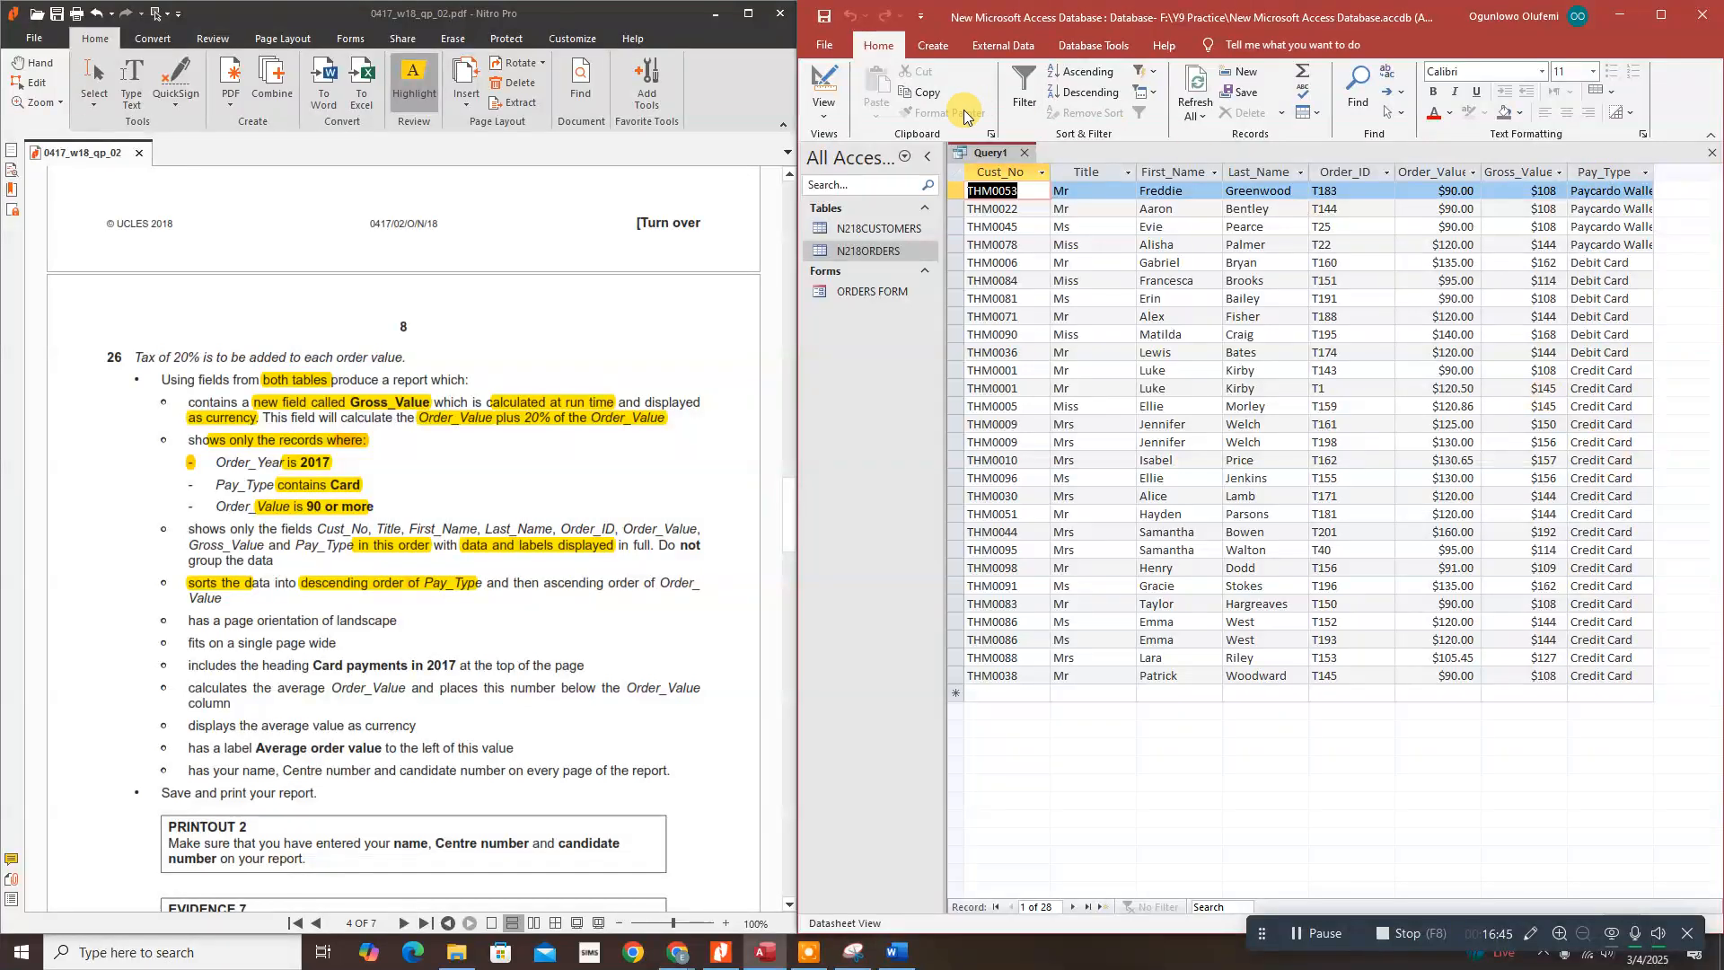
{"action": "left_click", "coordinate": [821, 88]}
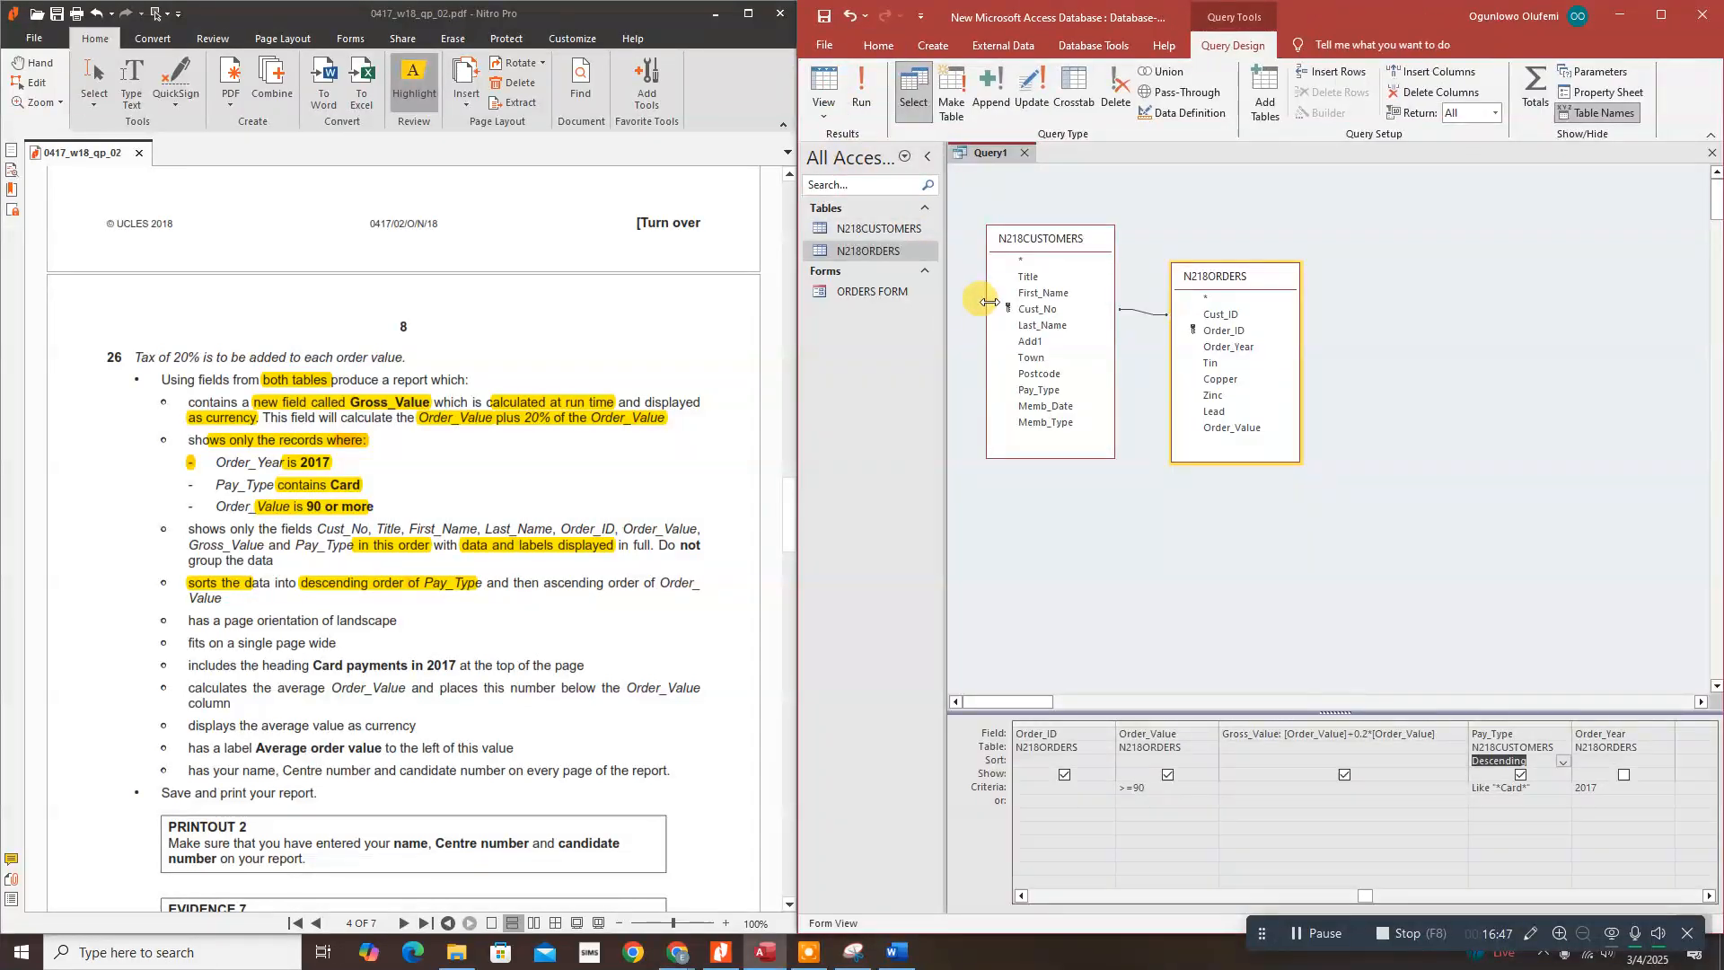
Step: Set the Order_Value sort to Ascending and rerun, listing Paycardo Wallet down to Credit Card
{"action": "left_click_drag", "start_coordinate": [551, 582], "coordinate": [709, 582]}
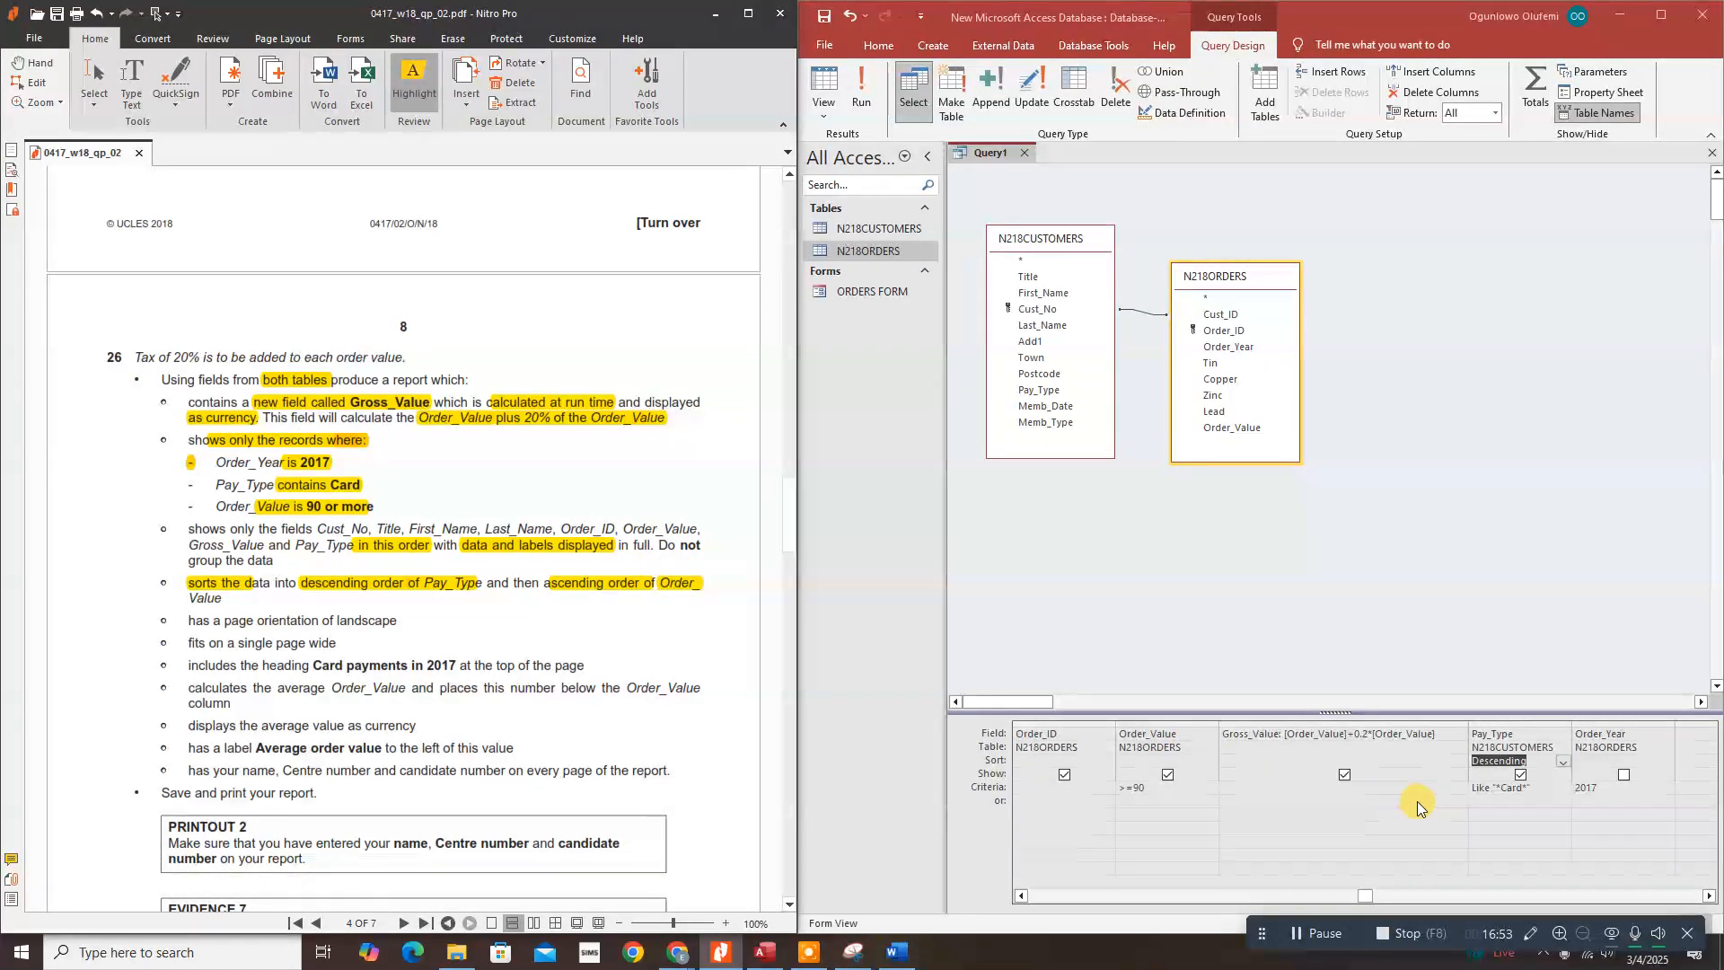
{"action": "left_click", "coordinate": [1169, 759]}
{"action": "left_click", "coordinate": [1210, 760]}
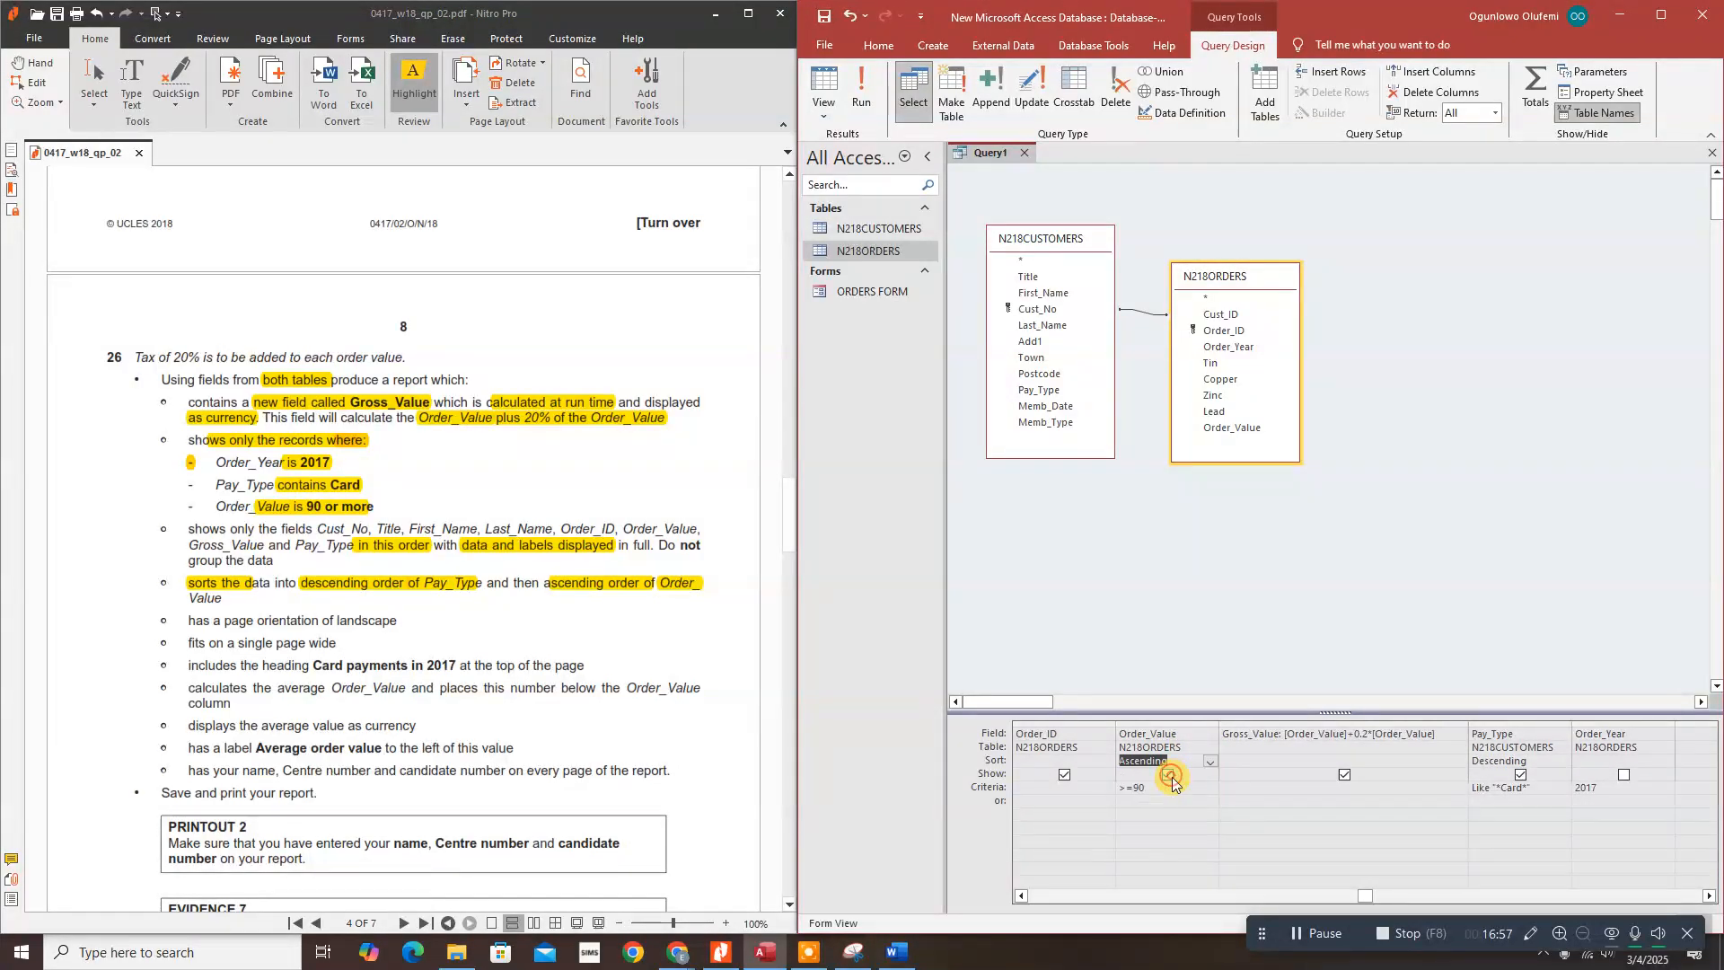
{"action": "left_click", "coordinate": [1172, 774]}
{"action": "left_click", "coordinate": [870, 94]}
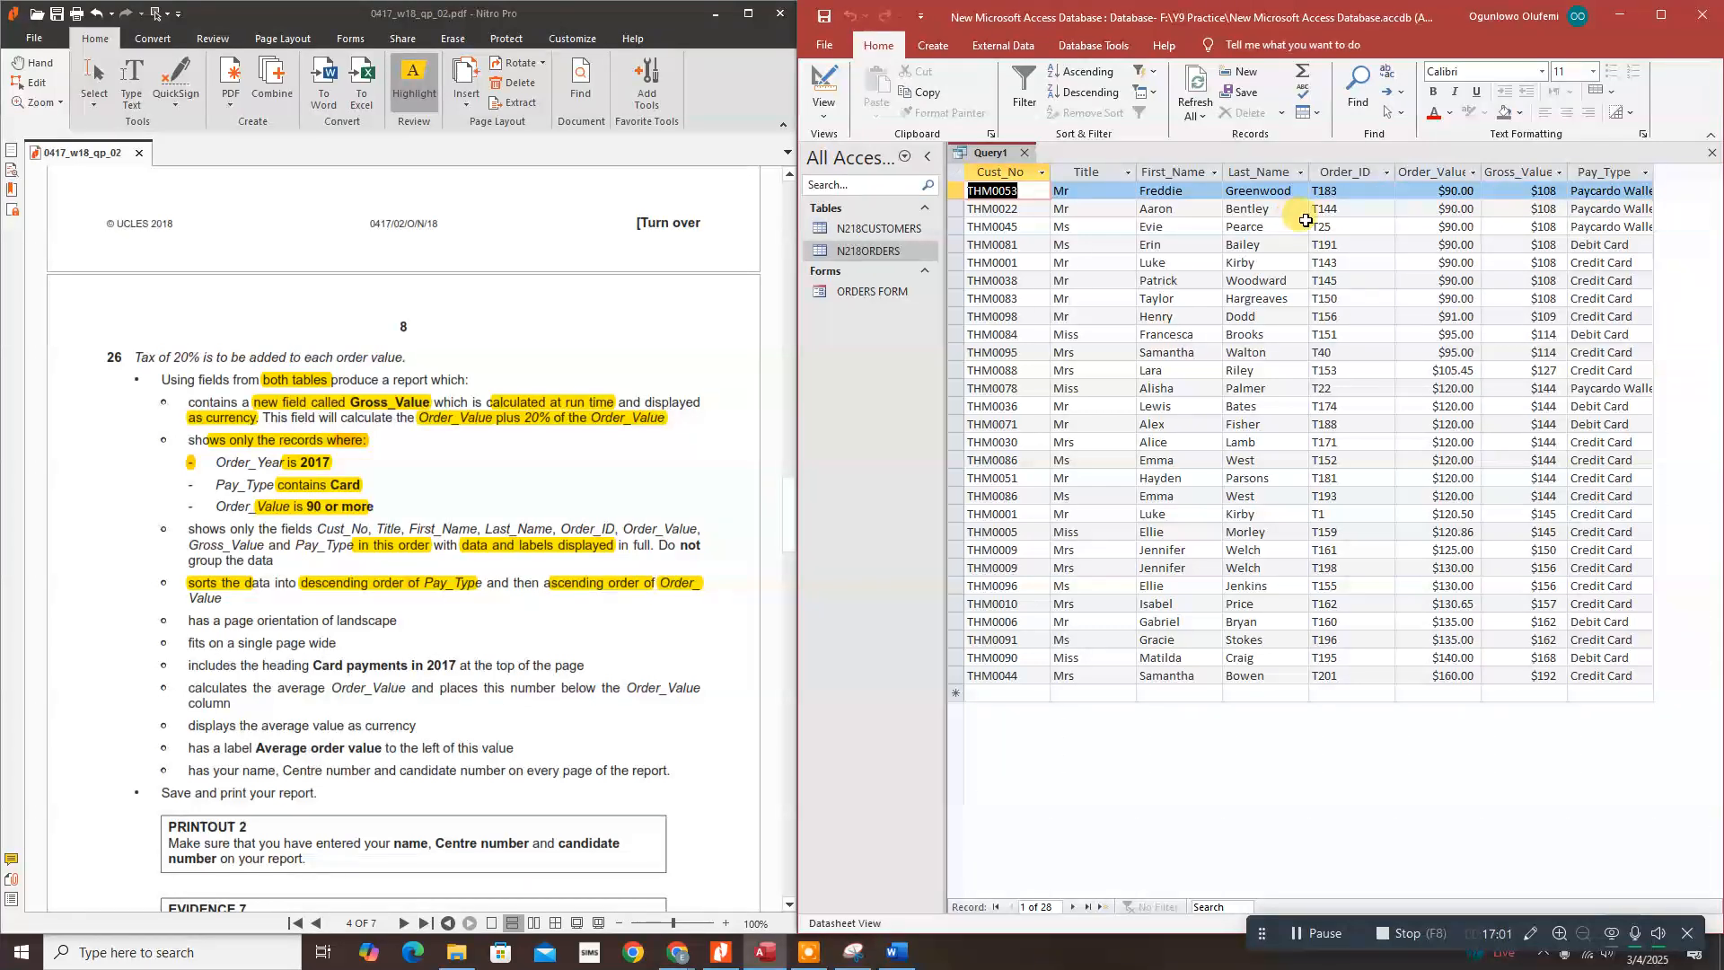
{"action": "left_click", "coordinate": [824, 86]}
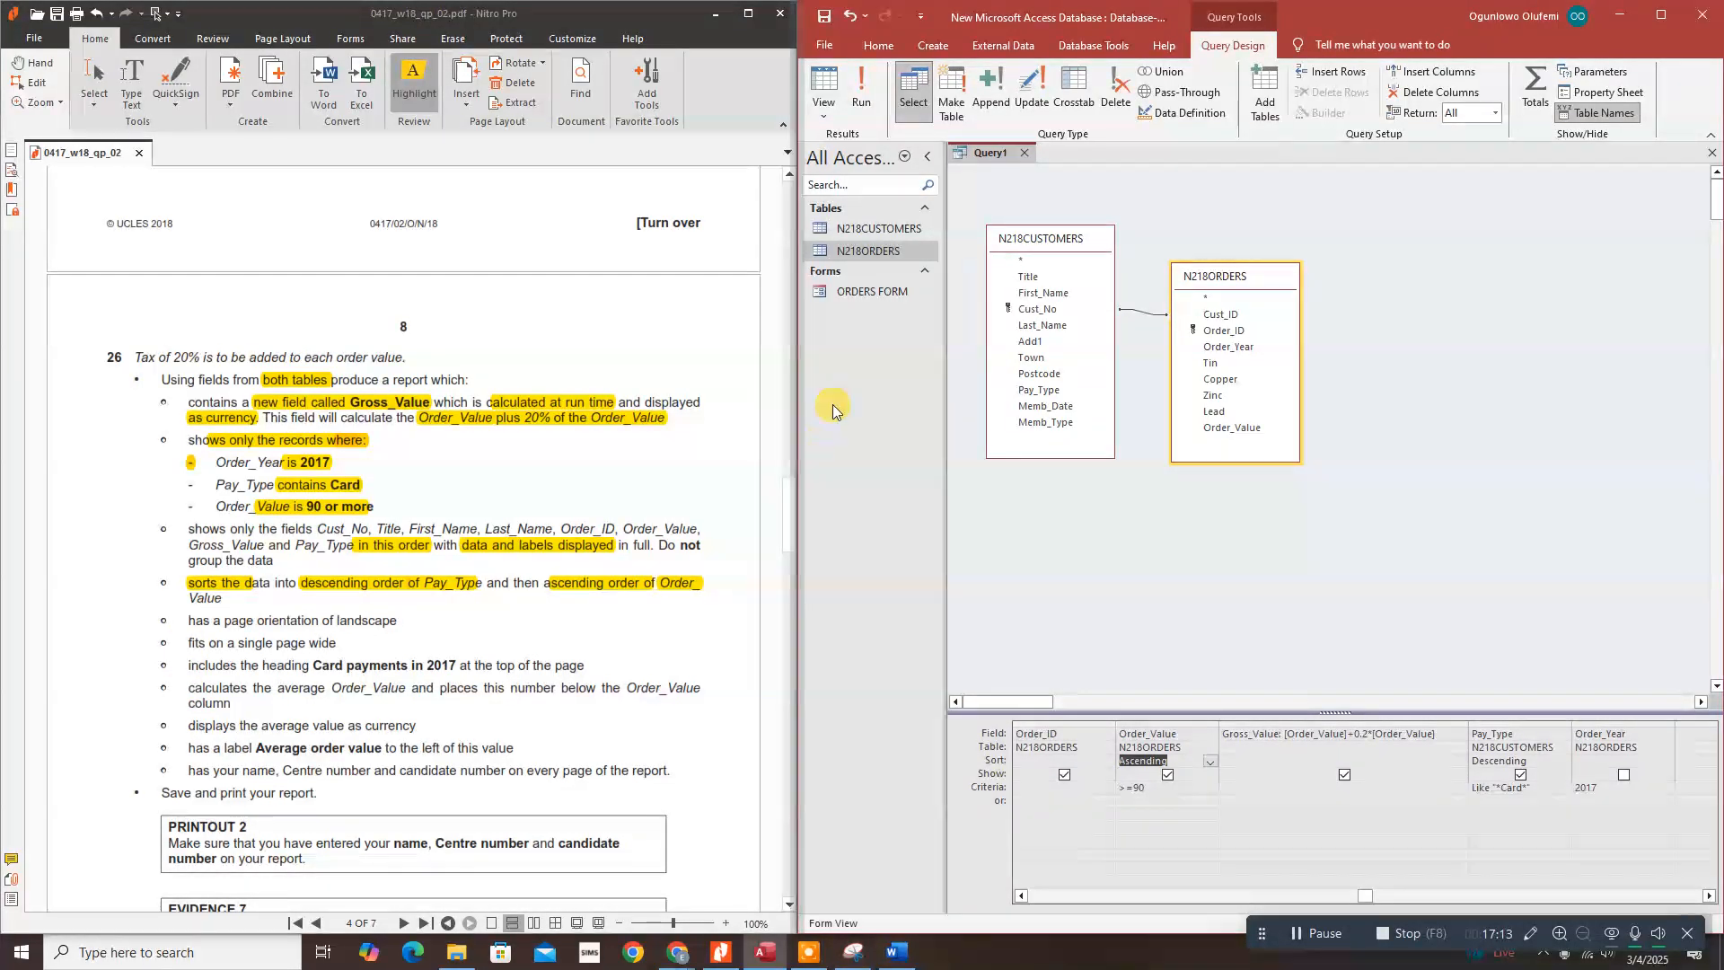
Step: Launch the Report Wizard from the Create tab, saving the query under the name Query1
{"action": "left_click", "coordinate": [931, 45]}
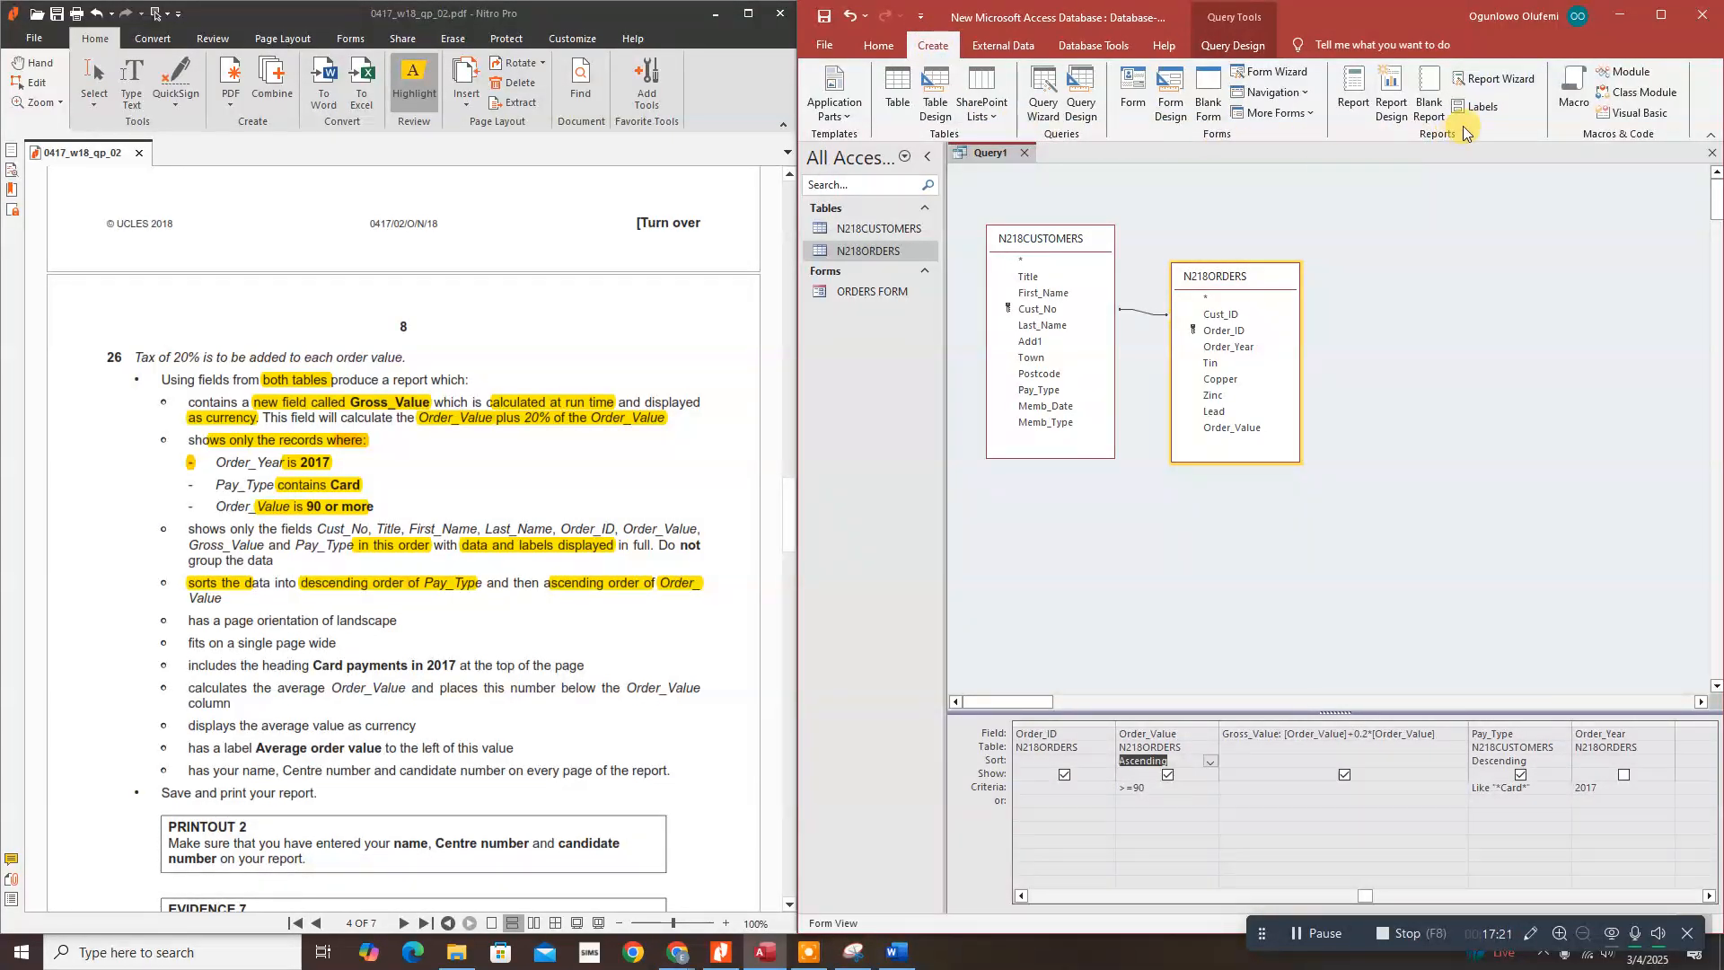
{"action": "left_click", "coordinate": [1491, 79]}
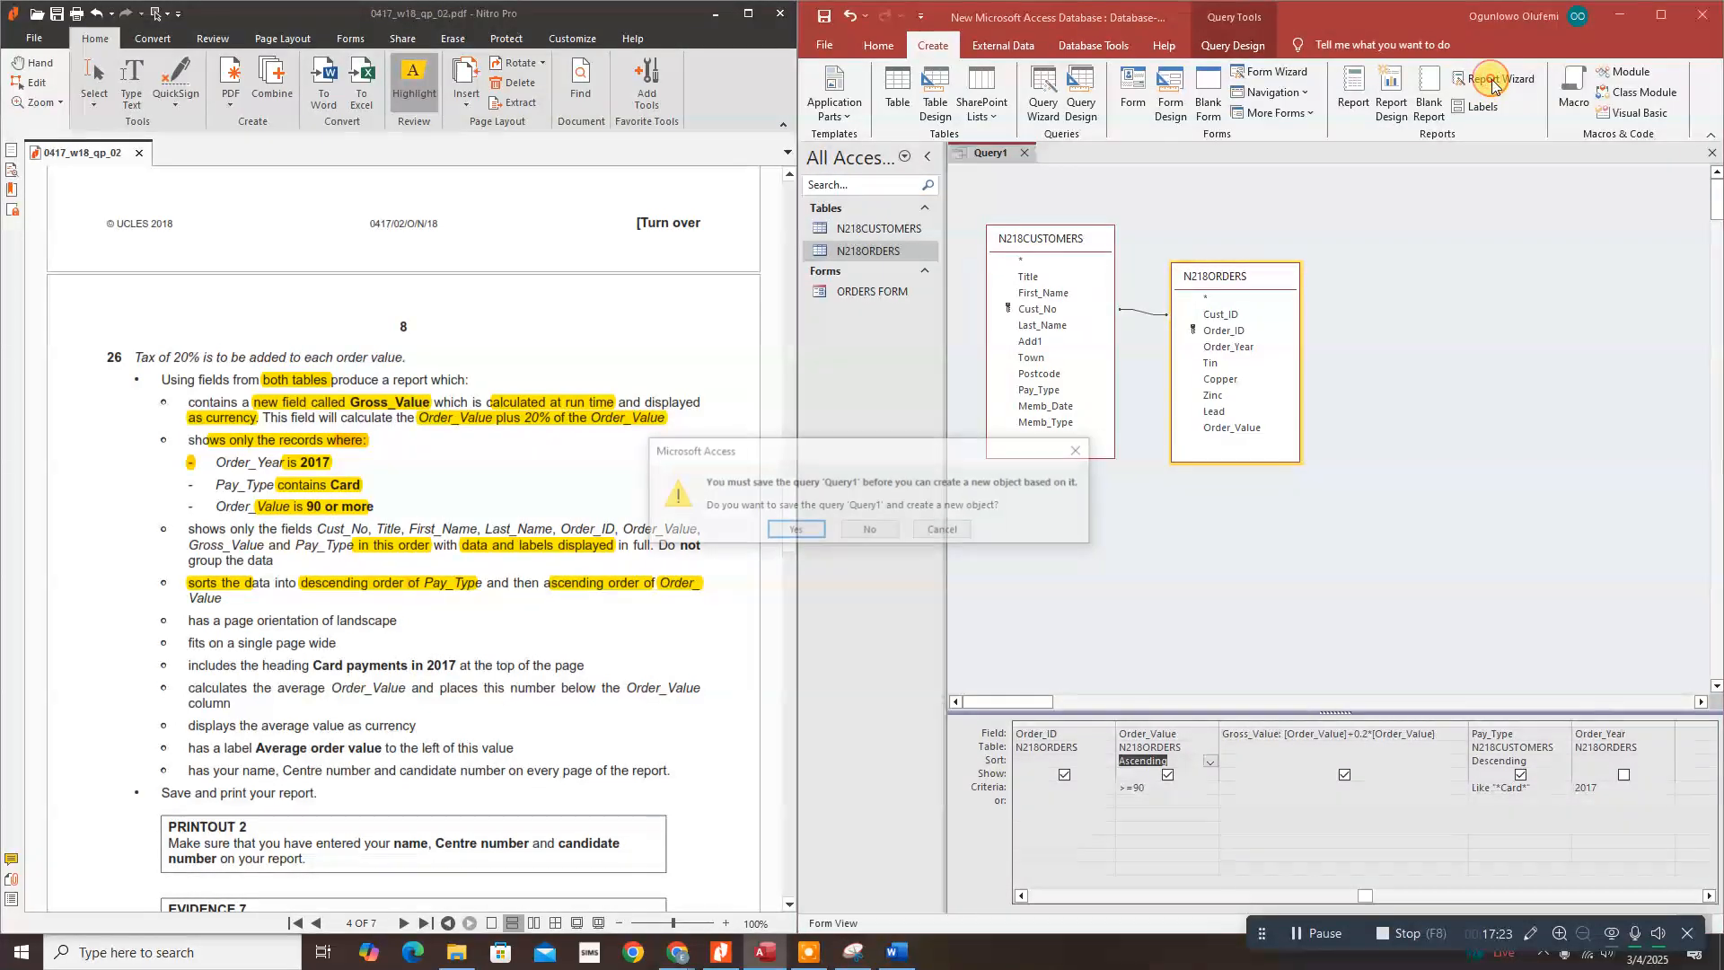
{"action": "left_click", "coordinate": [790, 532]}
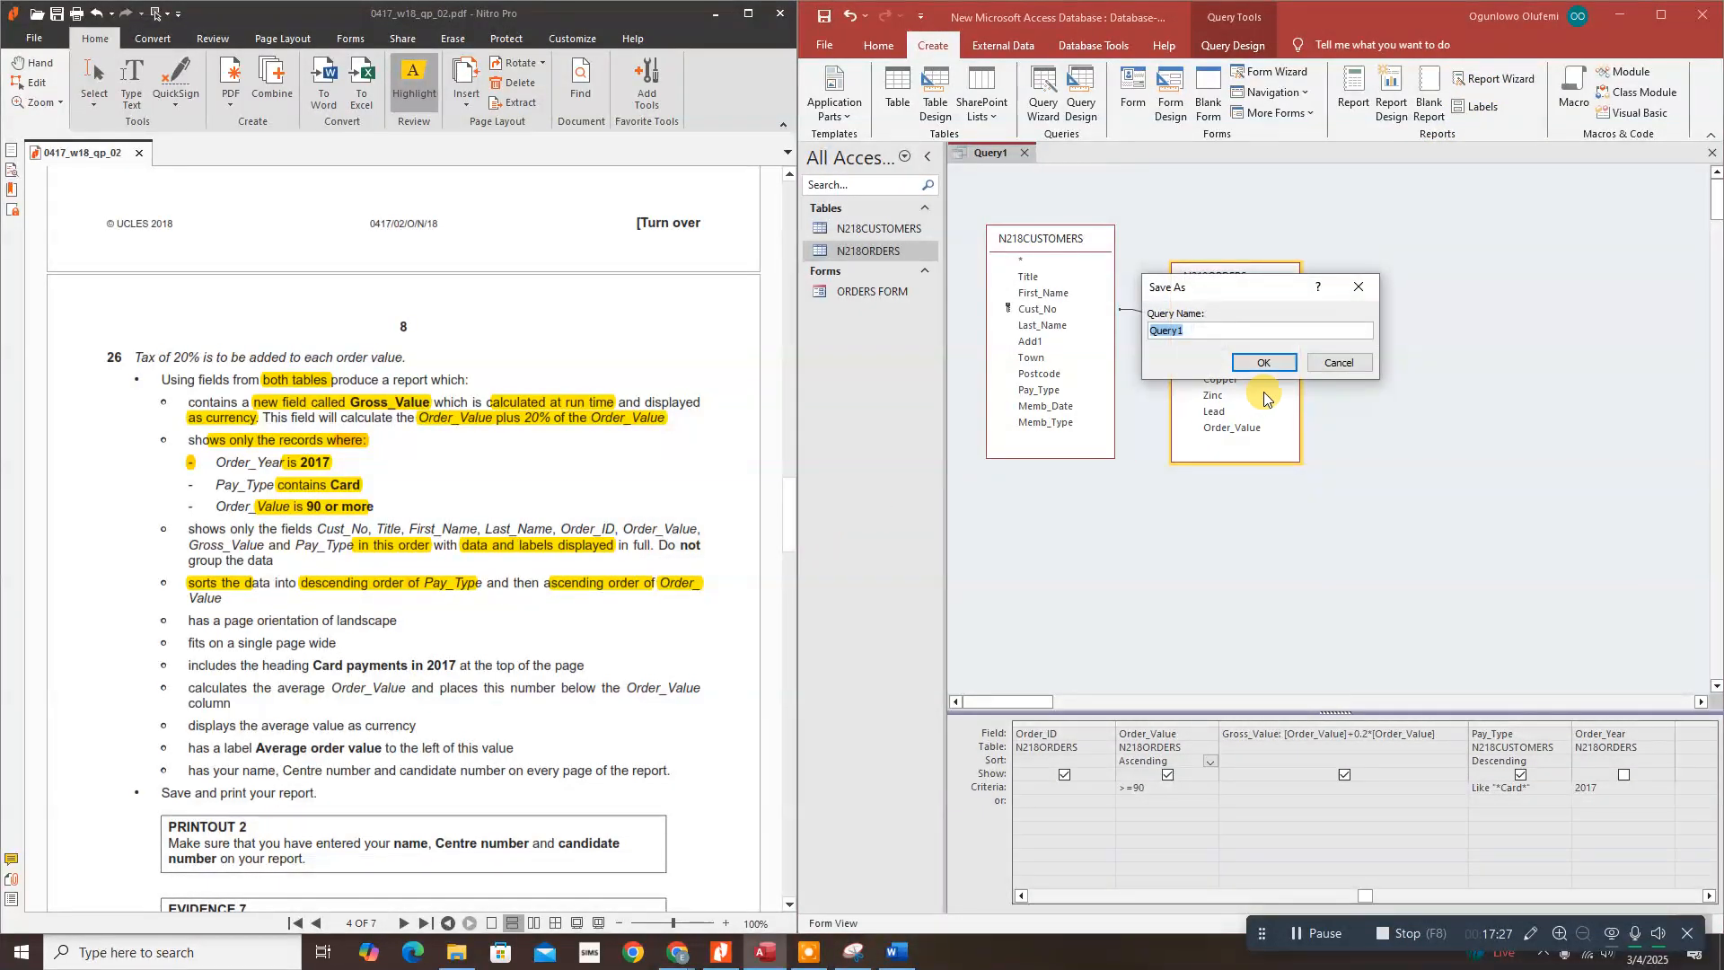
{"action": "left_click", "coordinate": [1280, 363]}
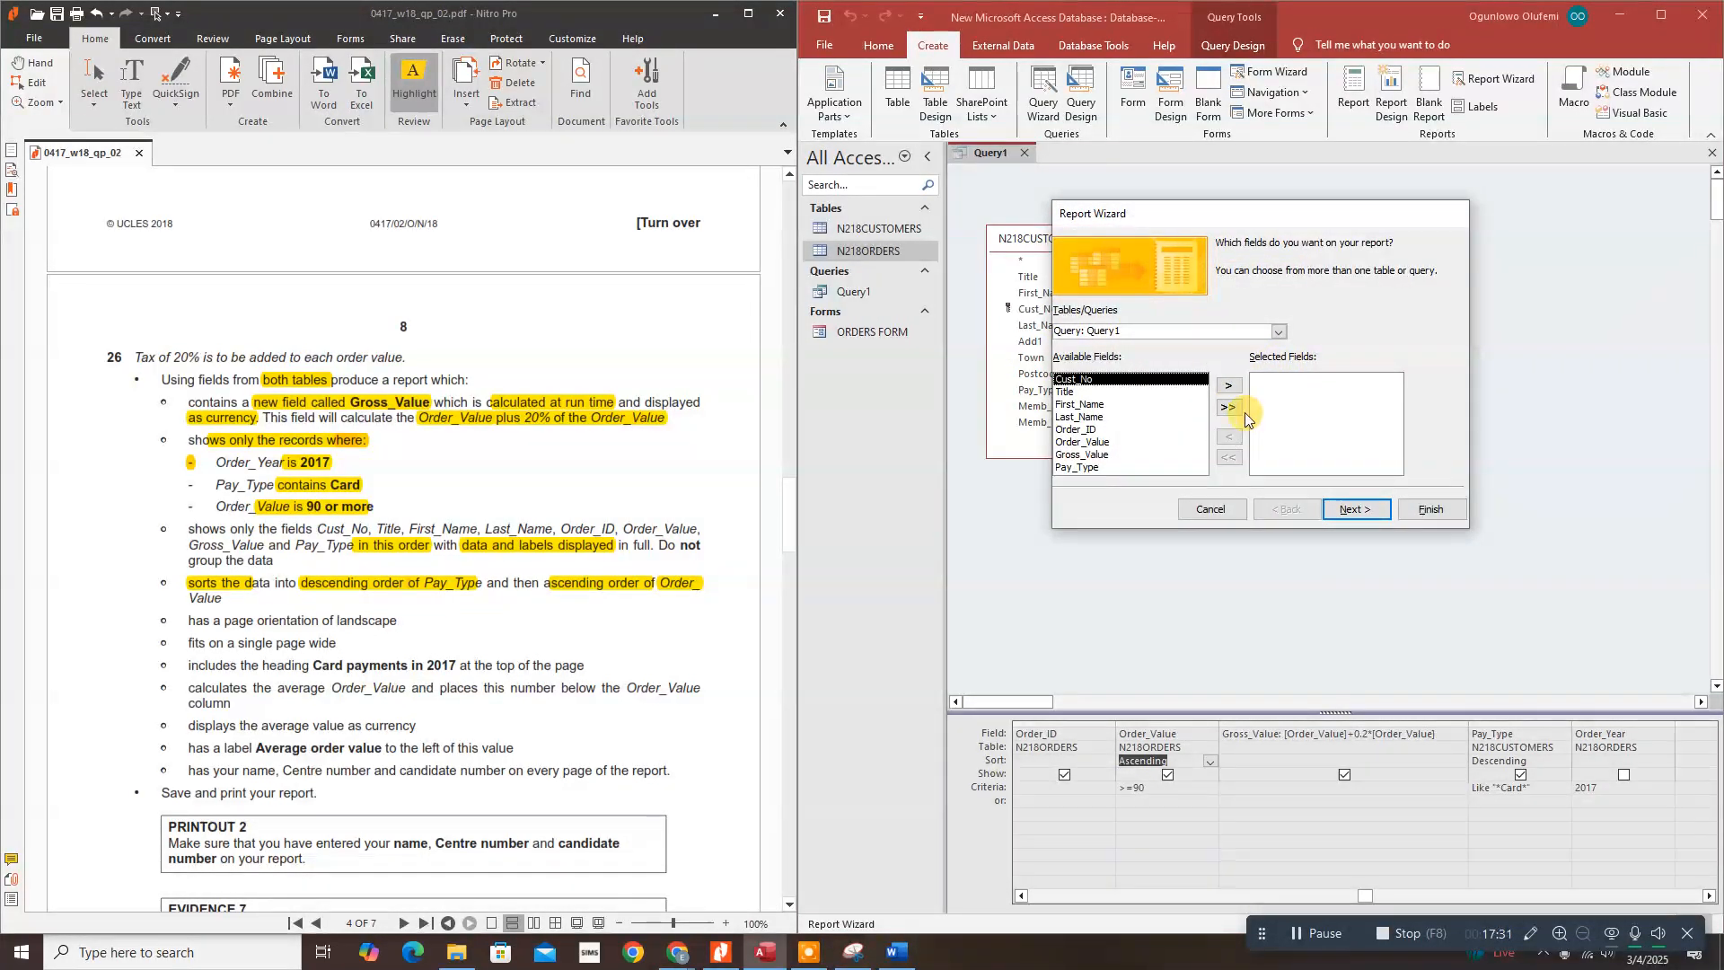
Step: Add all eight Query1 fields to the report and view the data by N218ORDERS
{"action": "left_click", "coordinate": [1227, 409]}
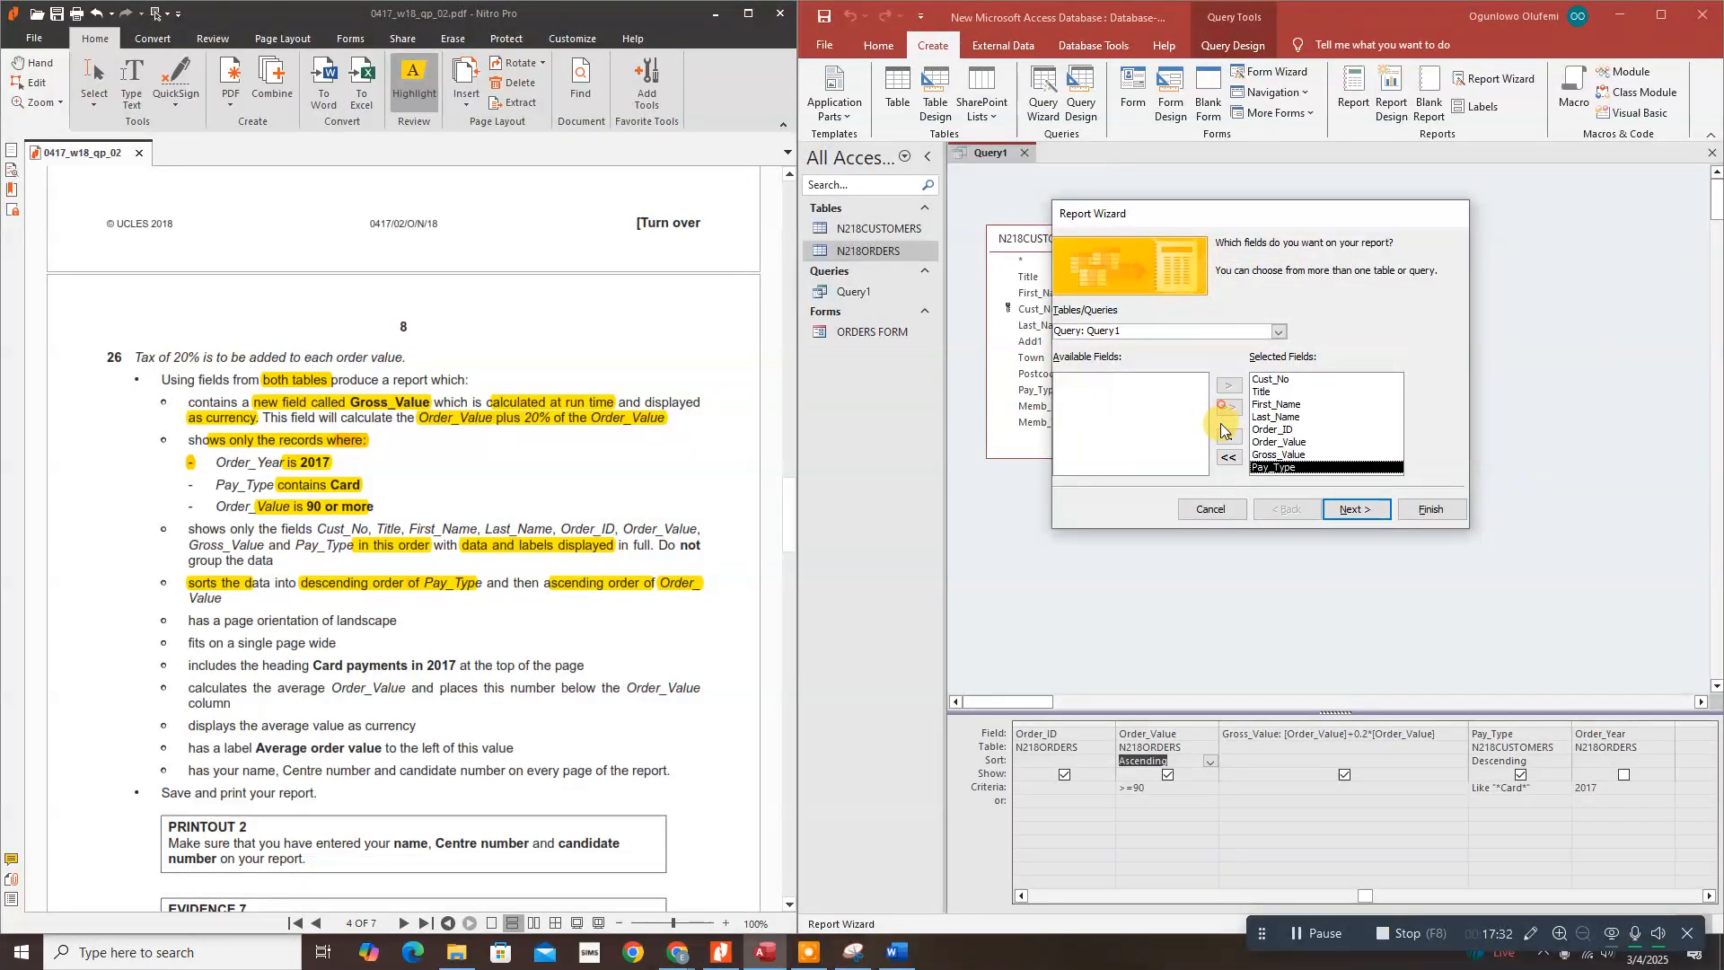
{"action": "left_click", "coordinate": [1341, 511]}
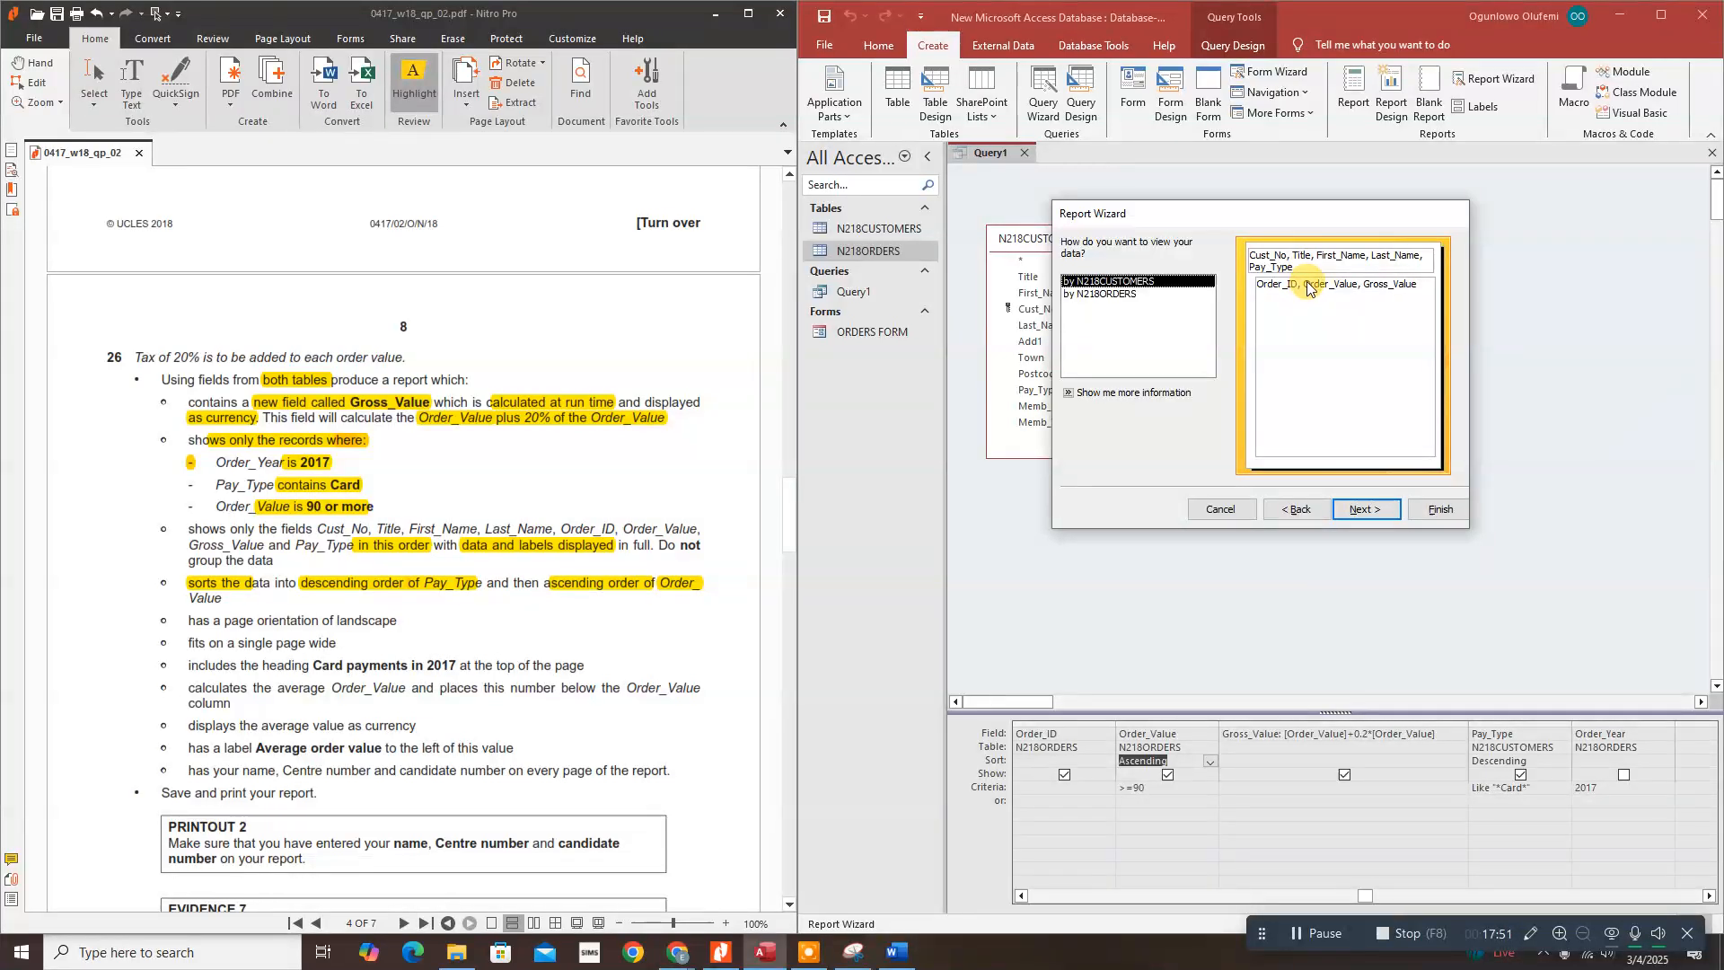
{"action": "left_click", "coordinate": [1110, 294]}
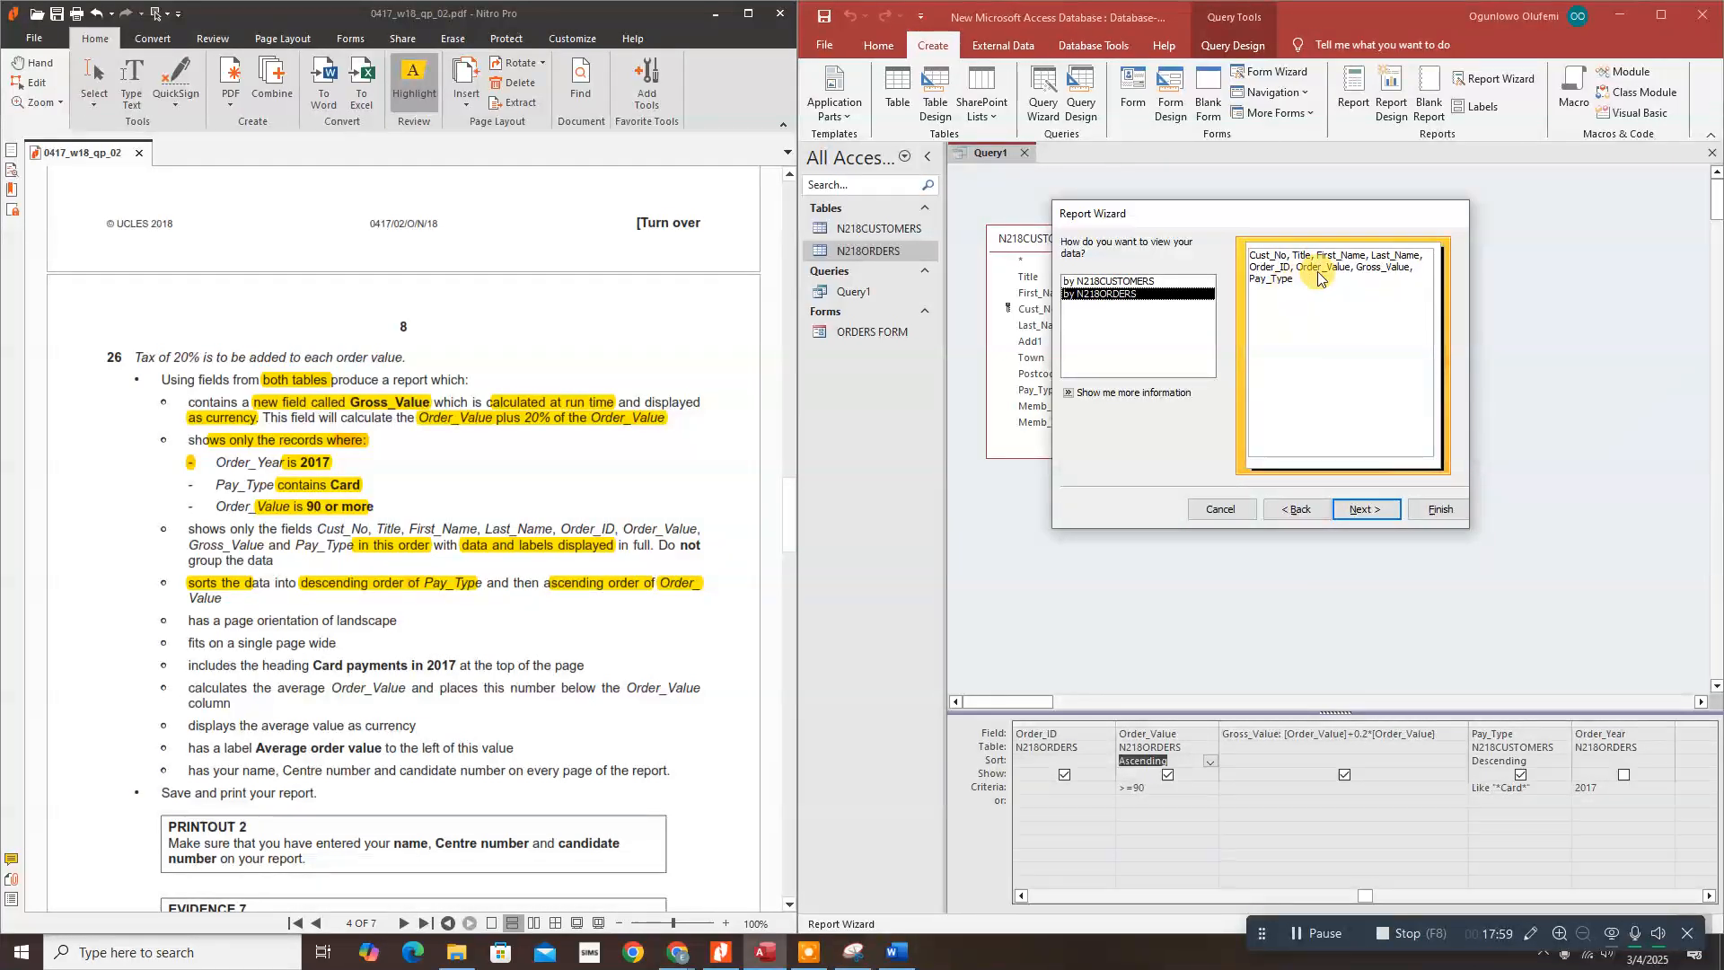
{"action": "left_click", "coordinate": [1348, 509]}
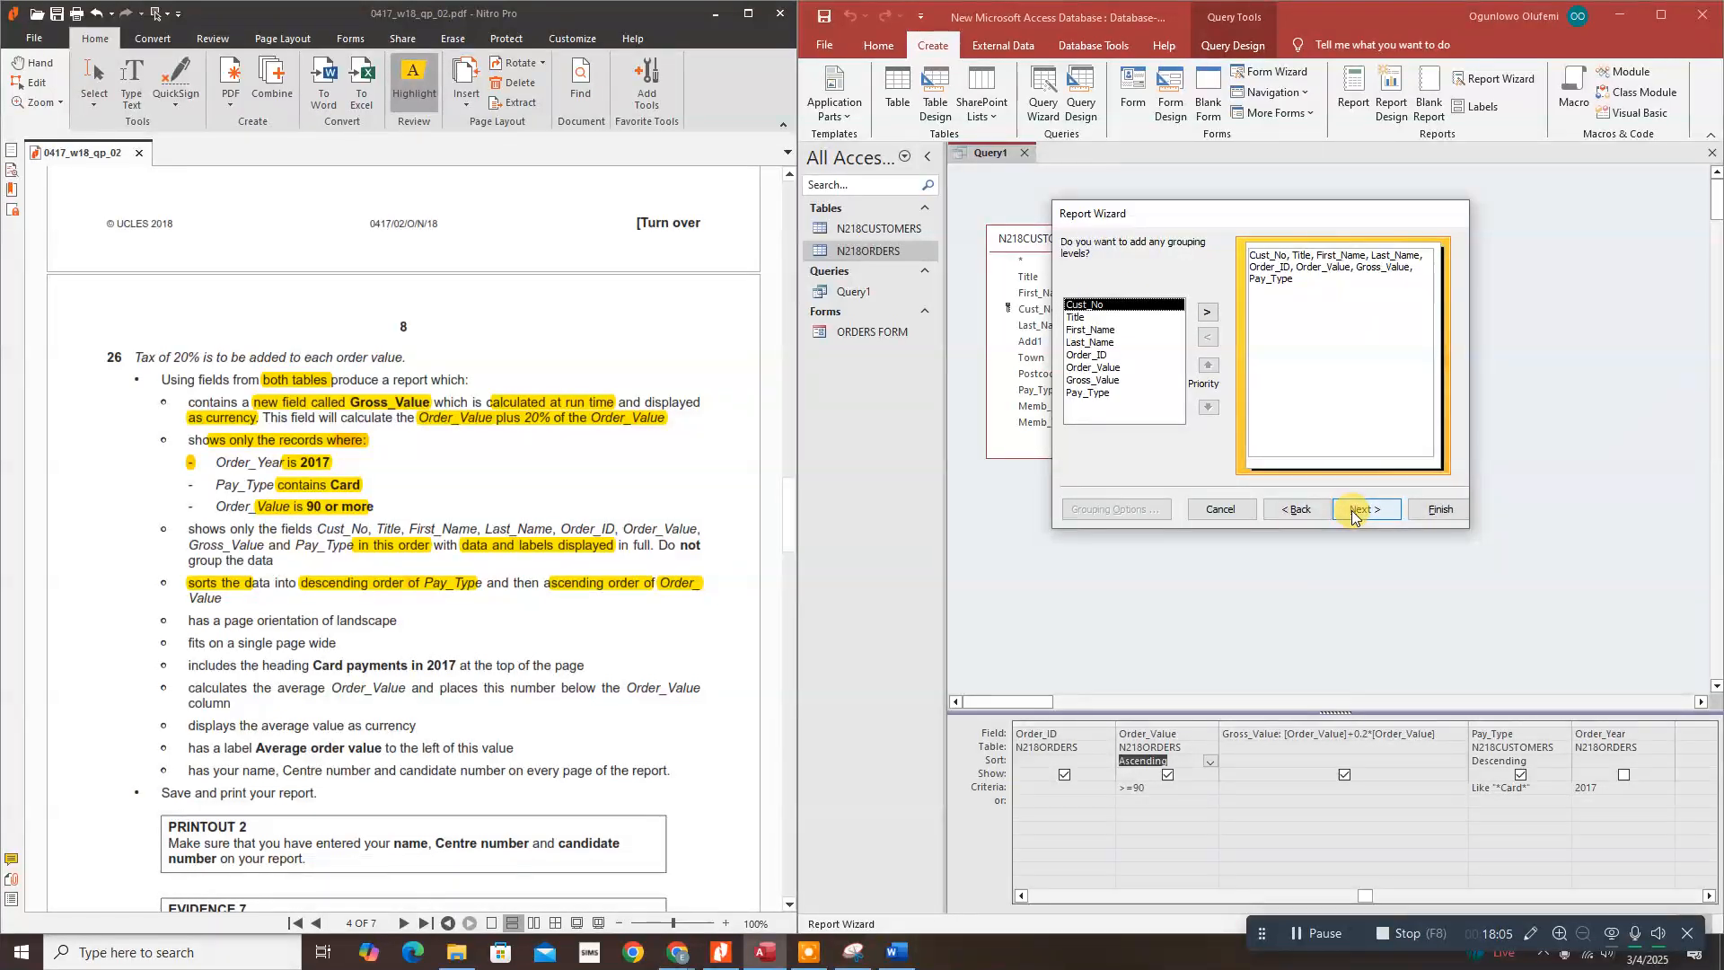
Step: Confirm the task's no-grouping requirement and continue without grouping levels
{"action": "left_click", "coordinate": [669, 539]}
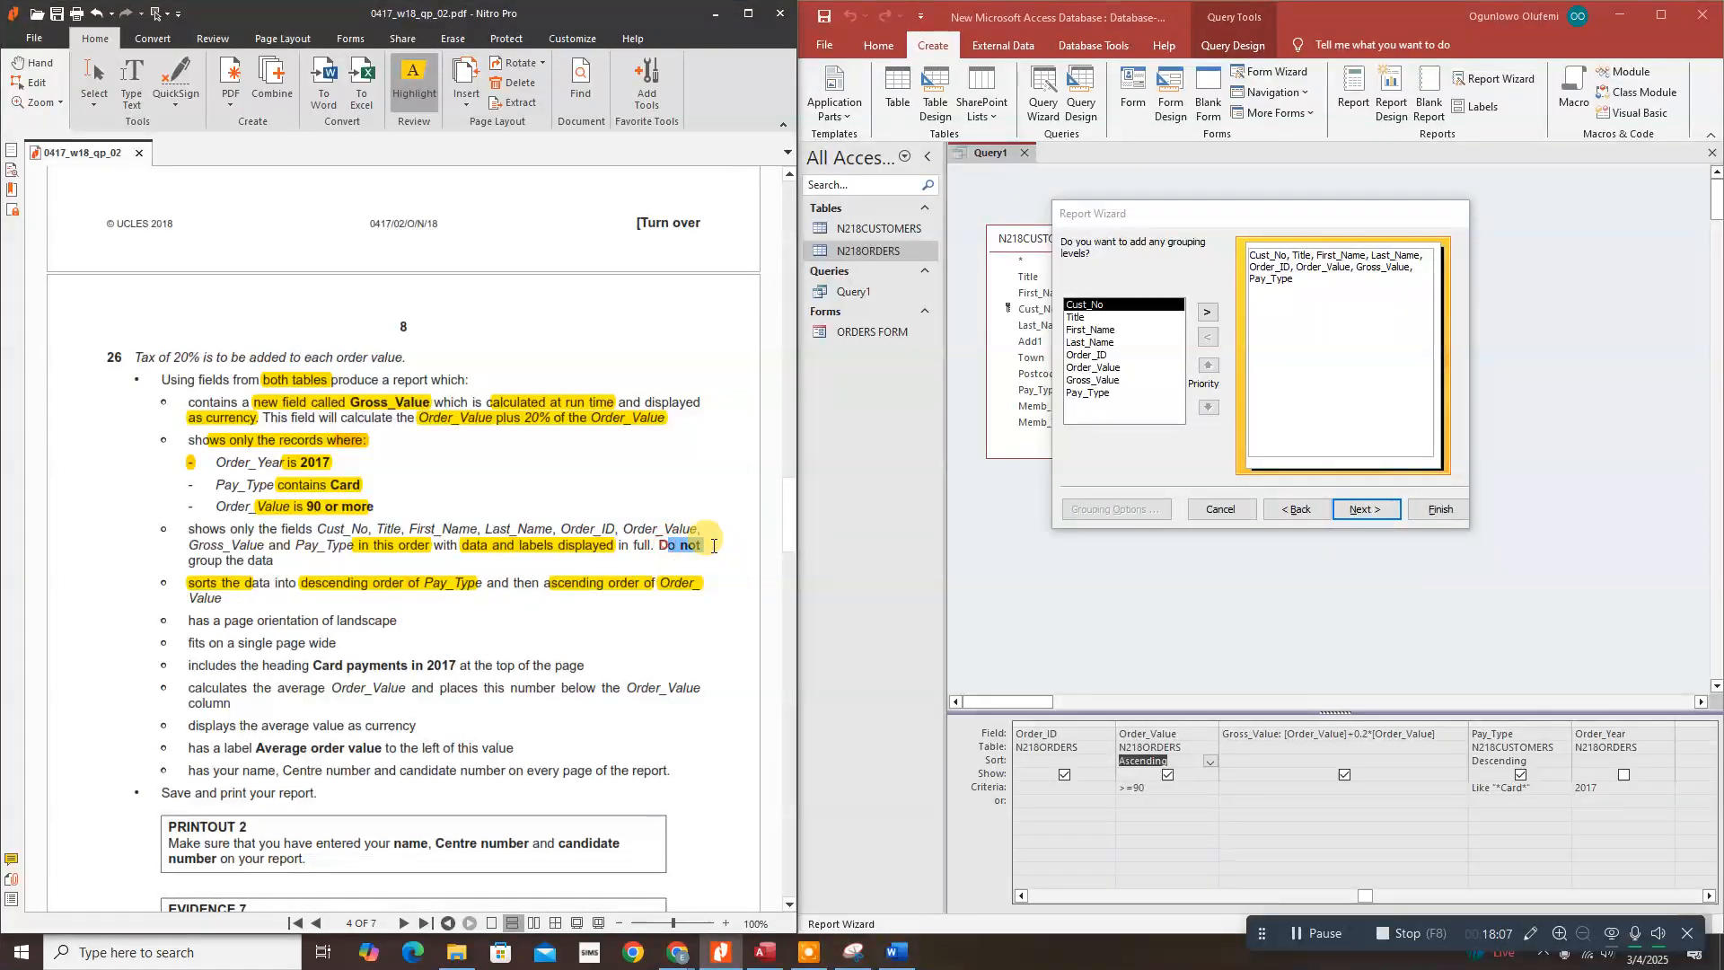
{"action": "left_click_drag", "start_coordinate": [188, 560], "coordinate": [274, 561]}
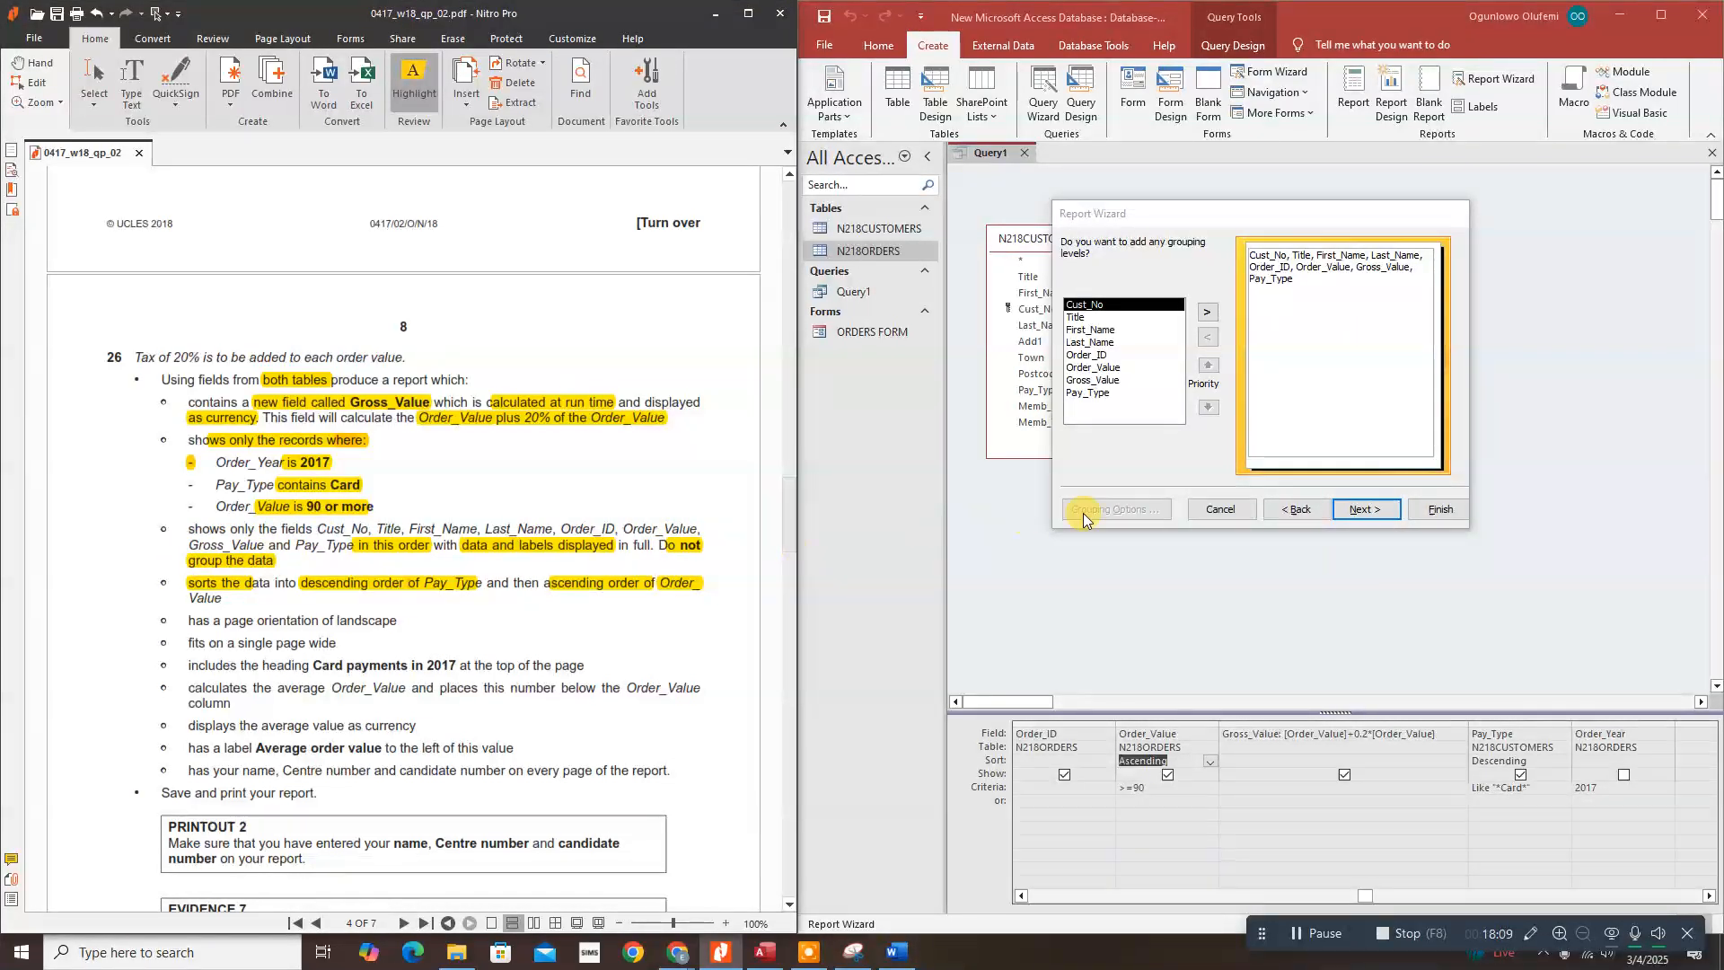
{"action": "left_click", "coordinate": [1365, 510]}
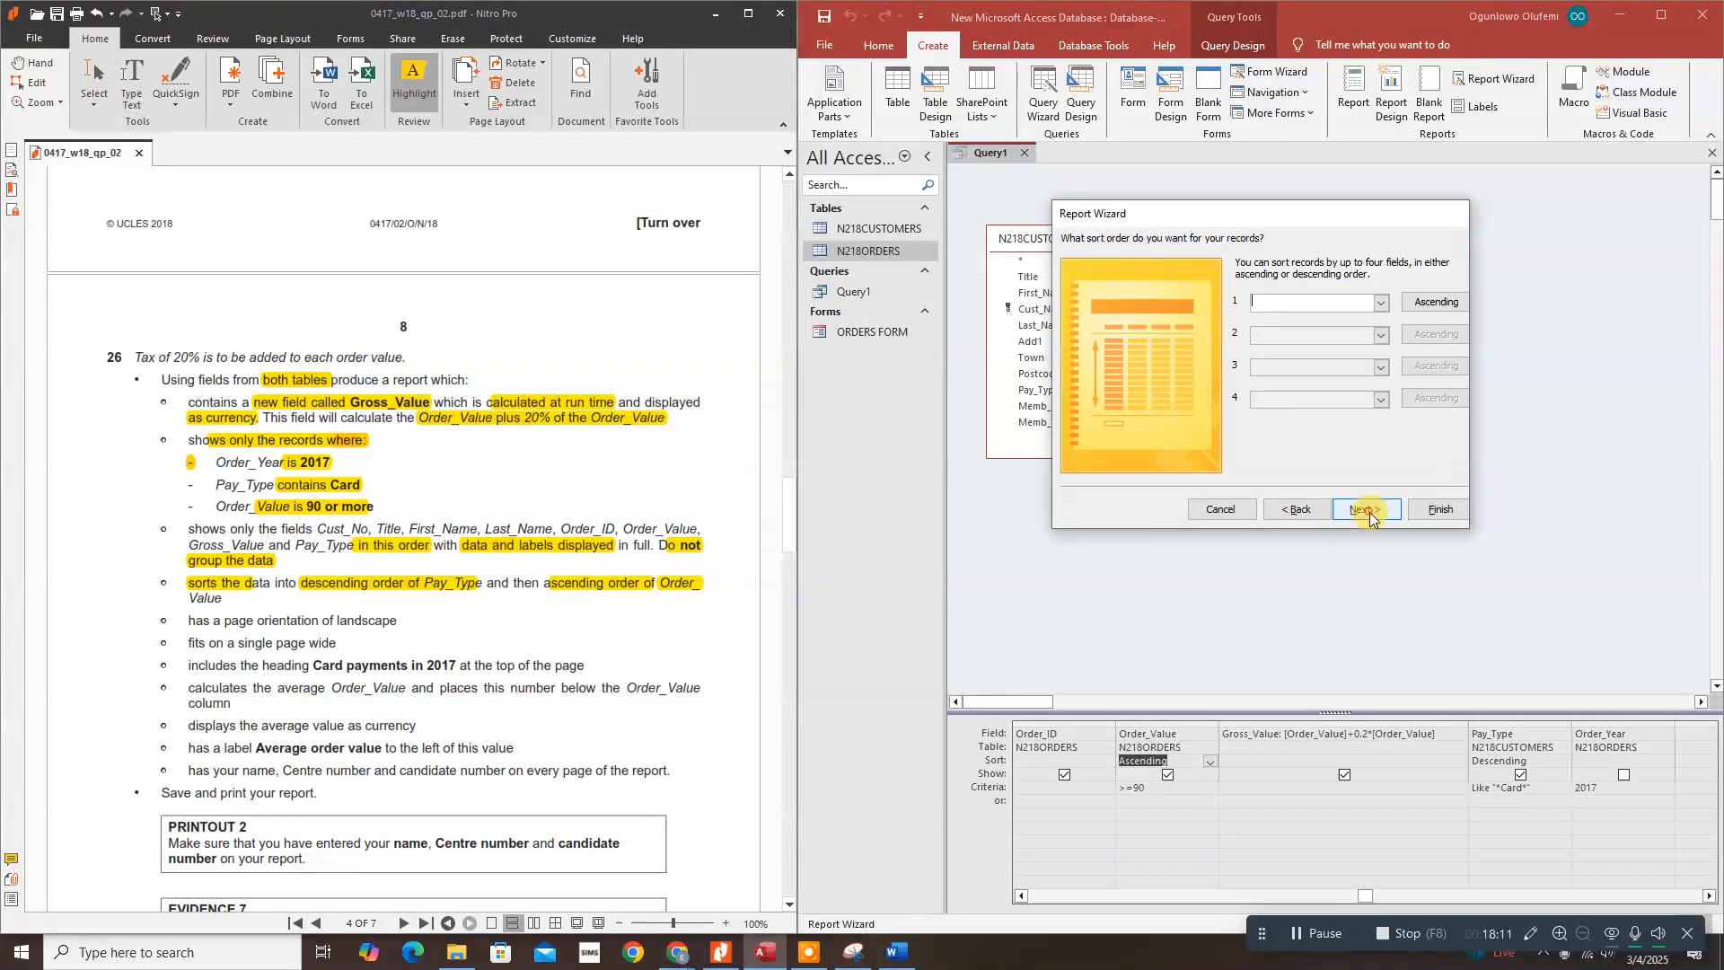
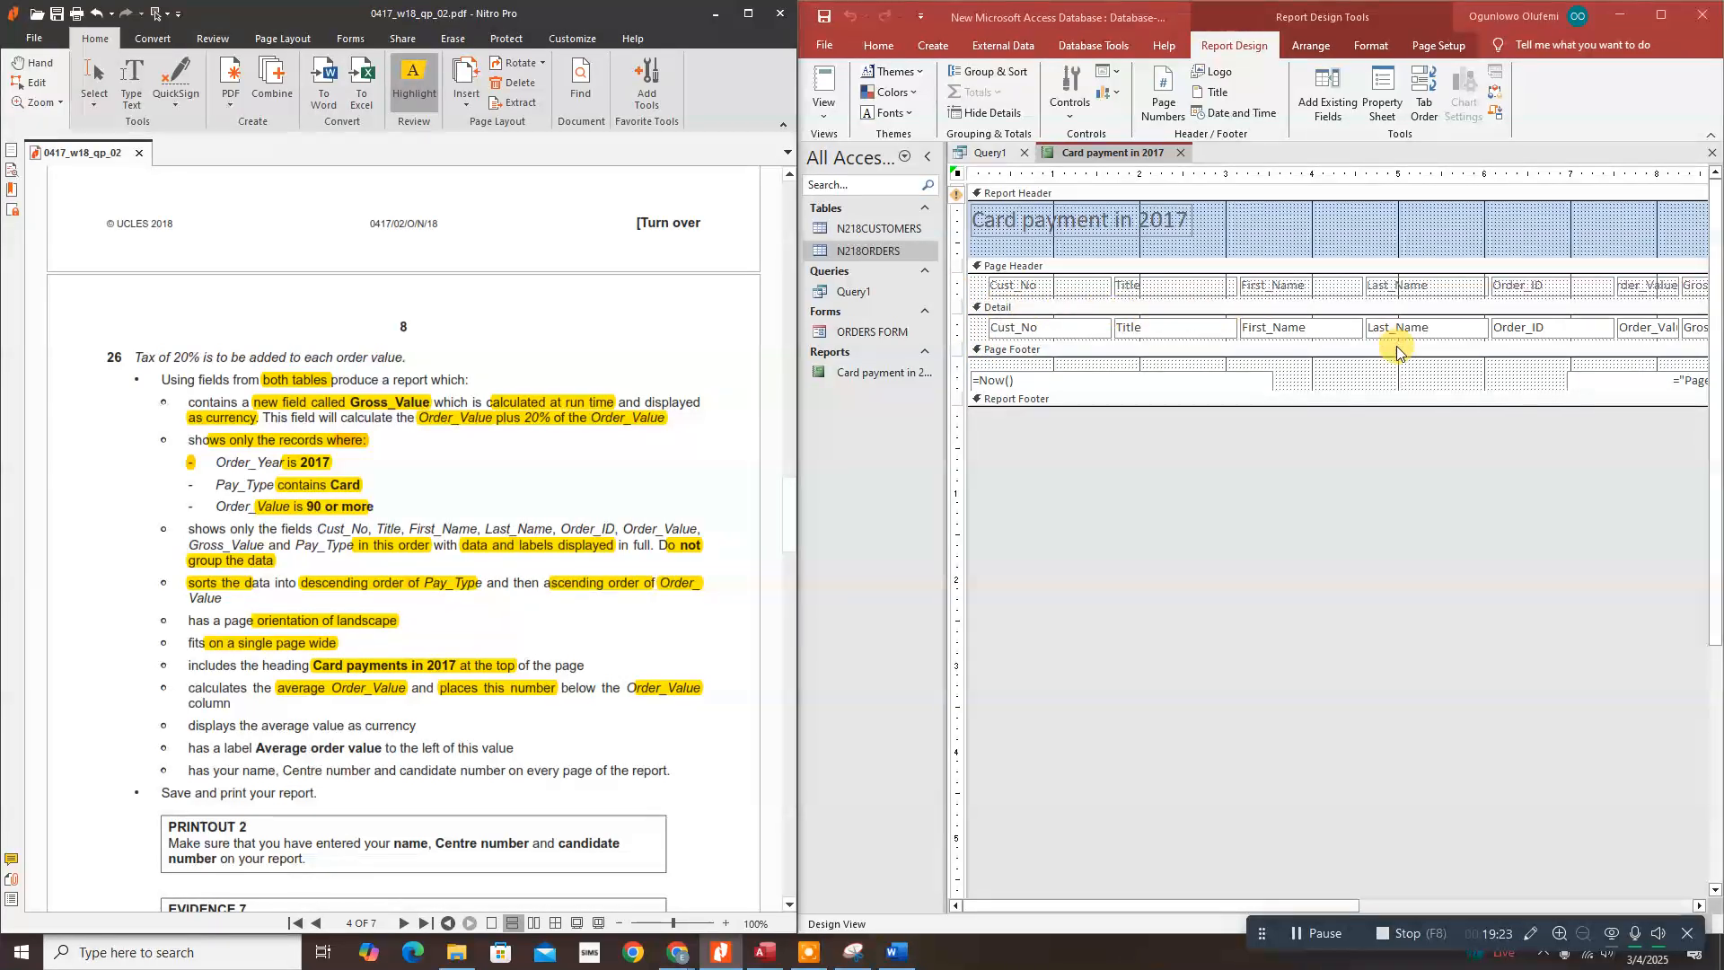
Step: Add an Average total of Order_Value to the report footer under the Order_Value column
{"action": "left_click_drag", "start_coordinate": [1248, 906], "coordinate": [1449, 903]}
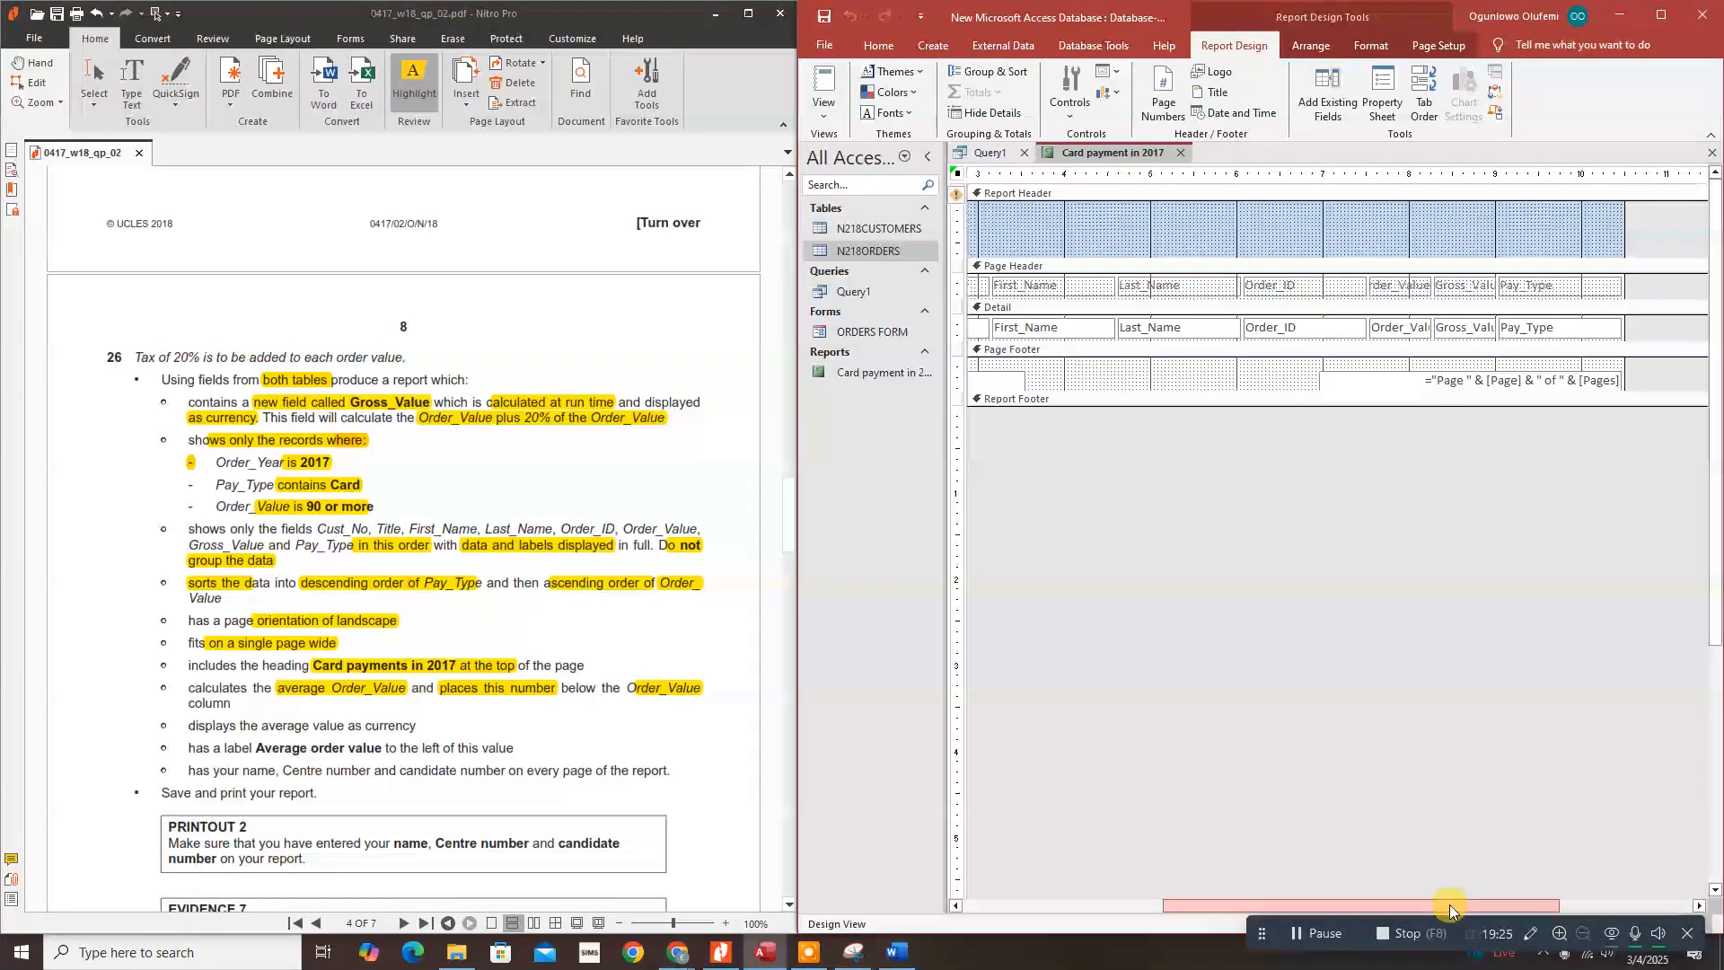
{"action": "left_click", "coordinate": [1401, 328]}
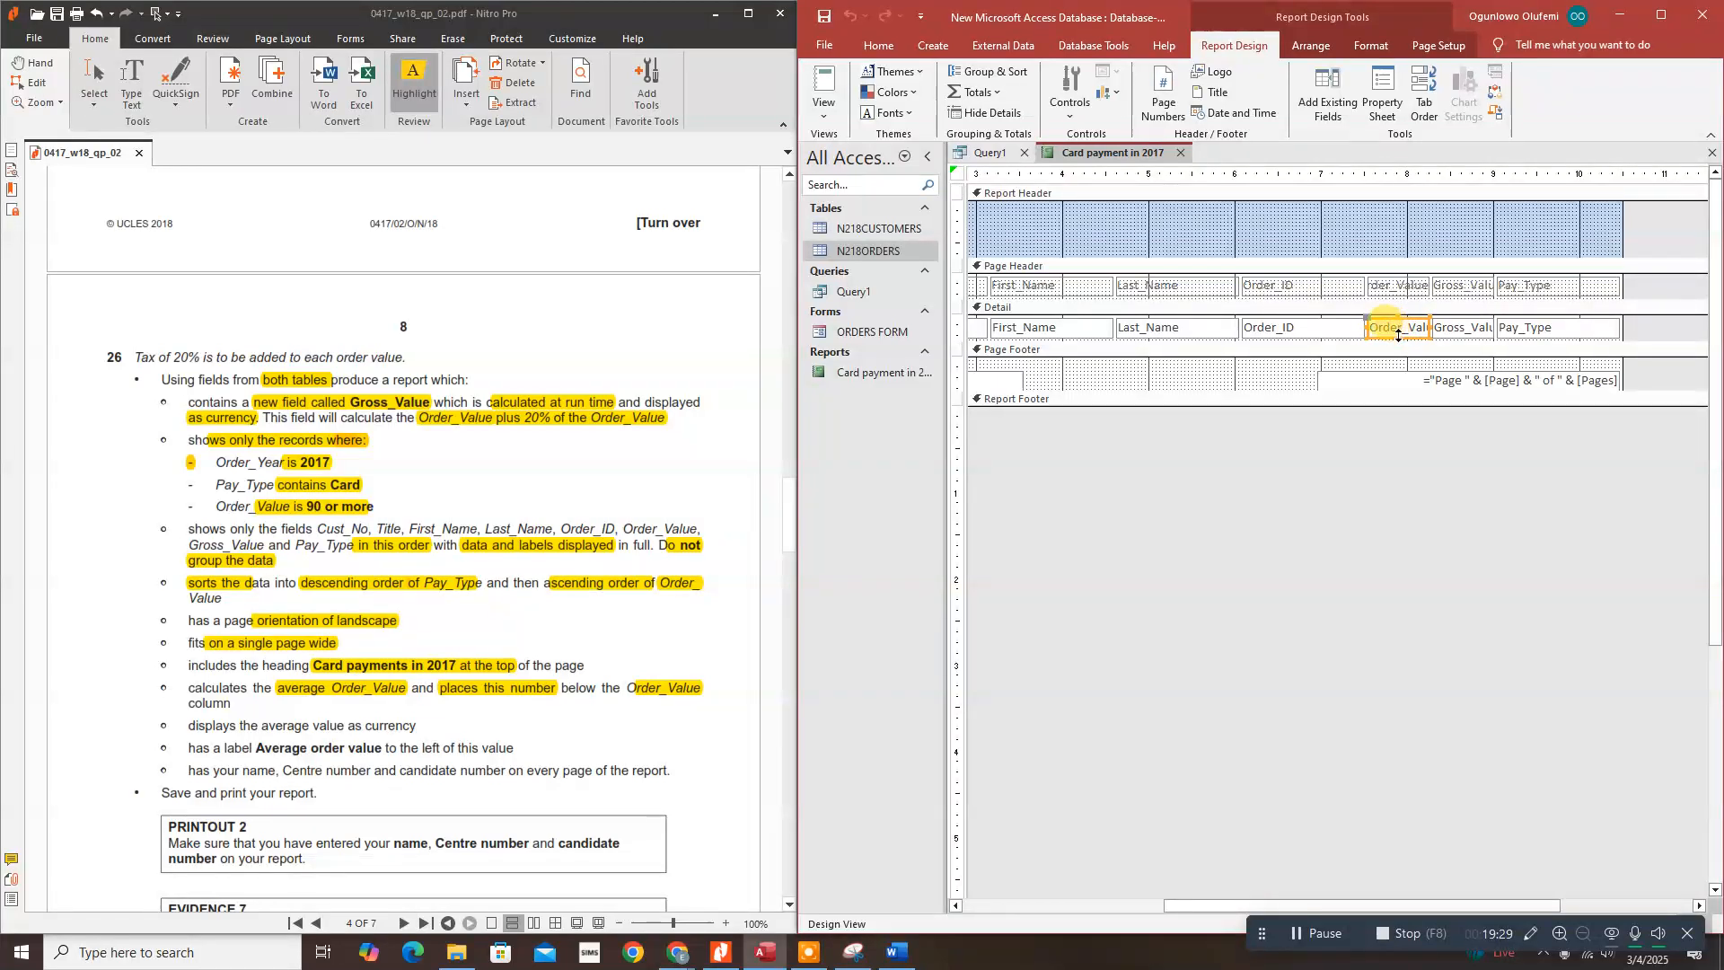
{"action": "left_click", "coordinate": [993, 90]}
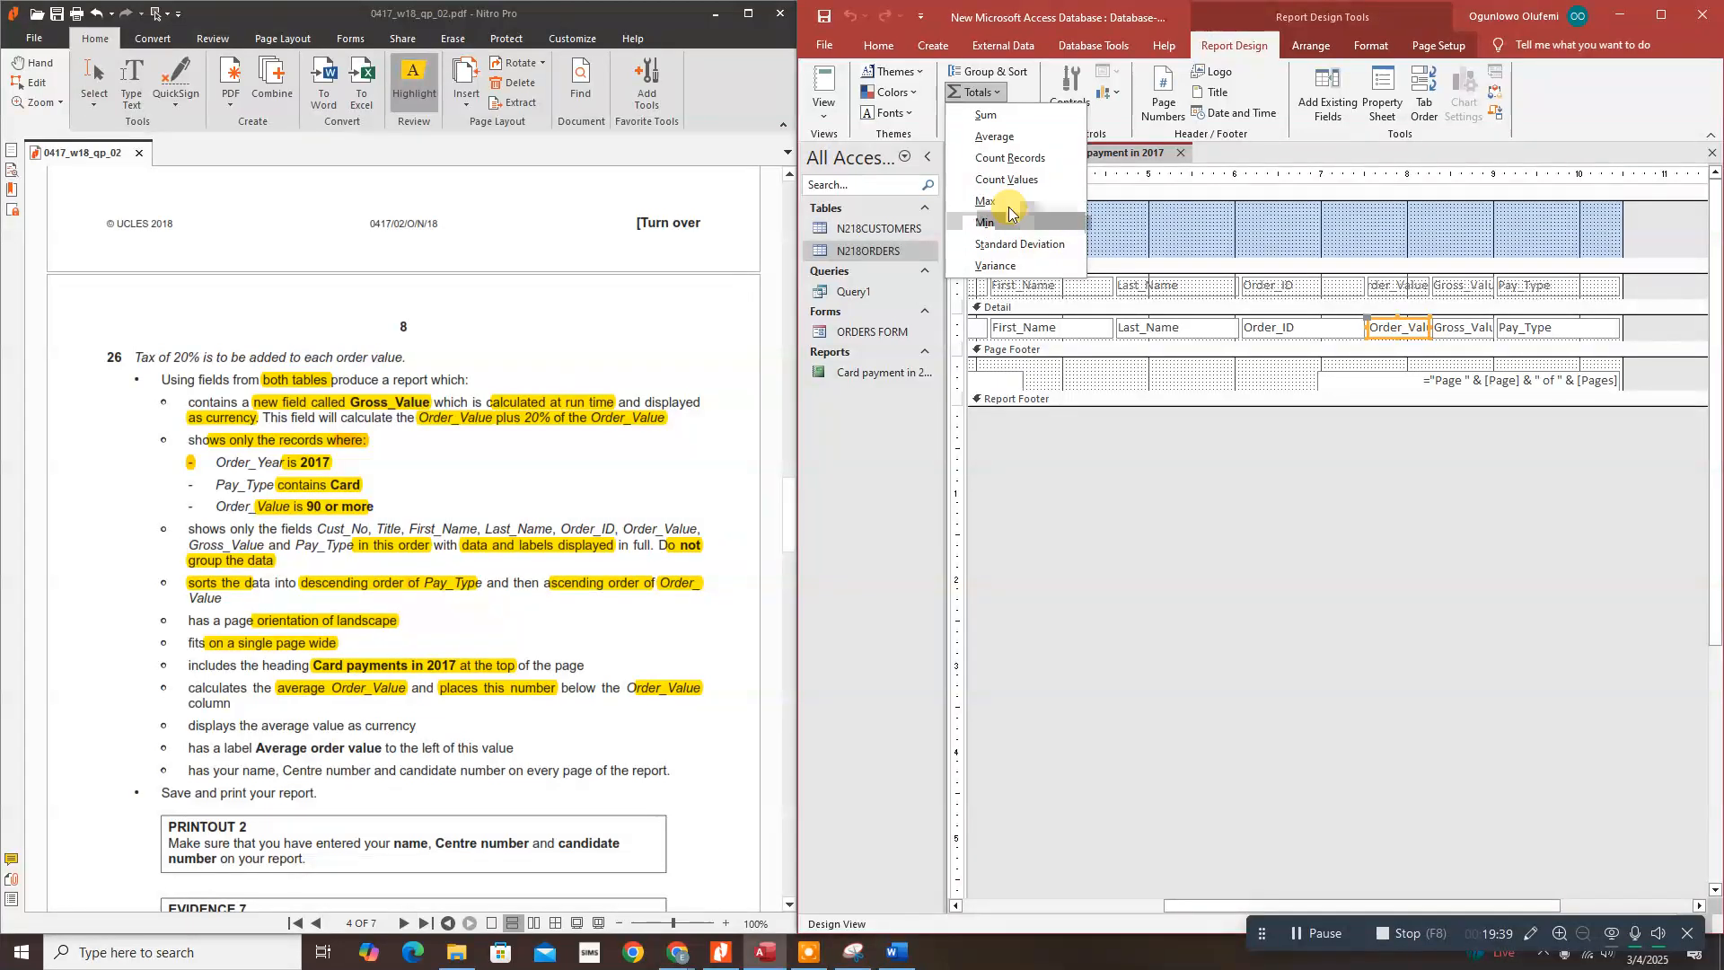
{"action": "left_click", "coordinate": [1015, 138]}
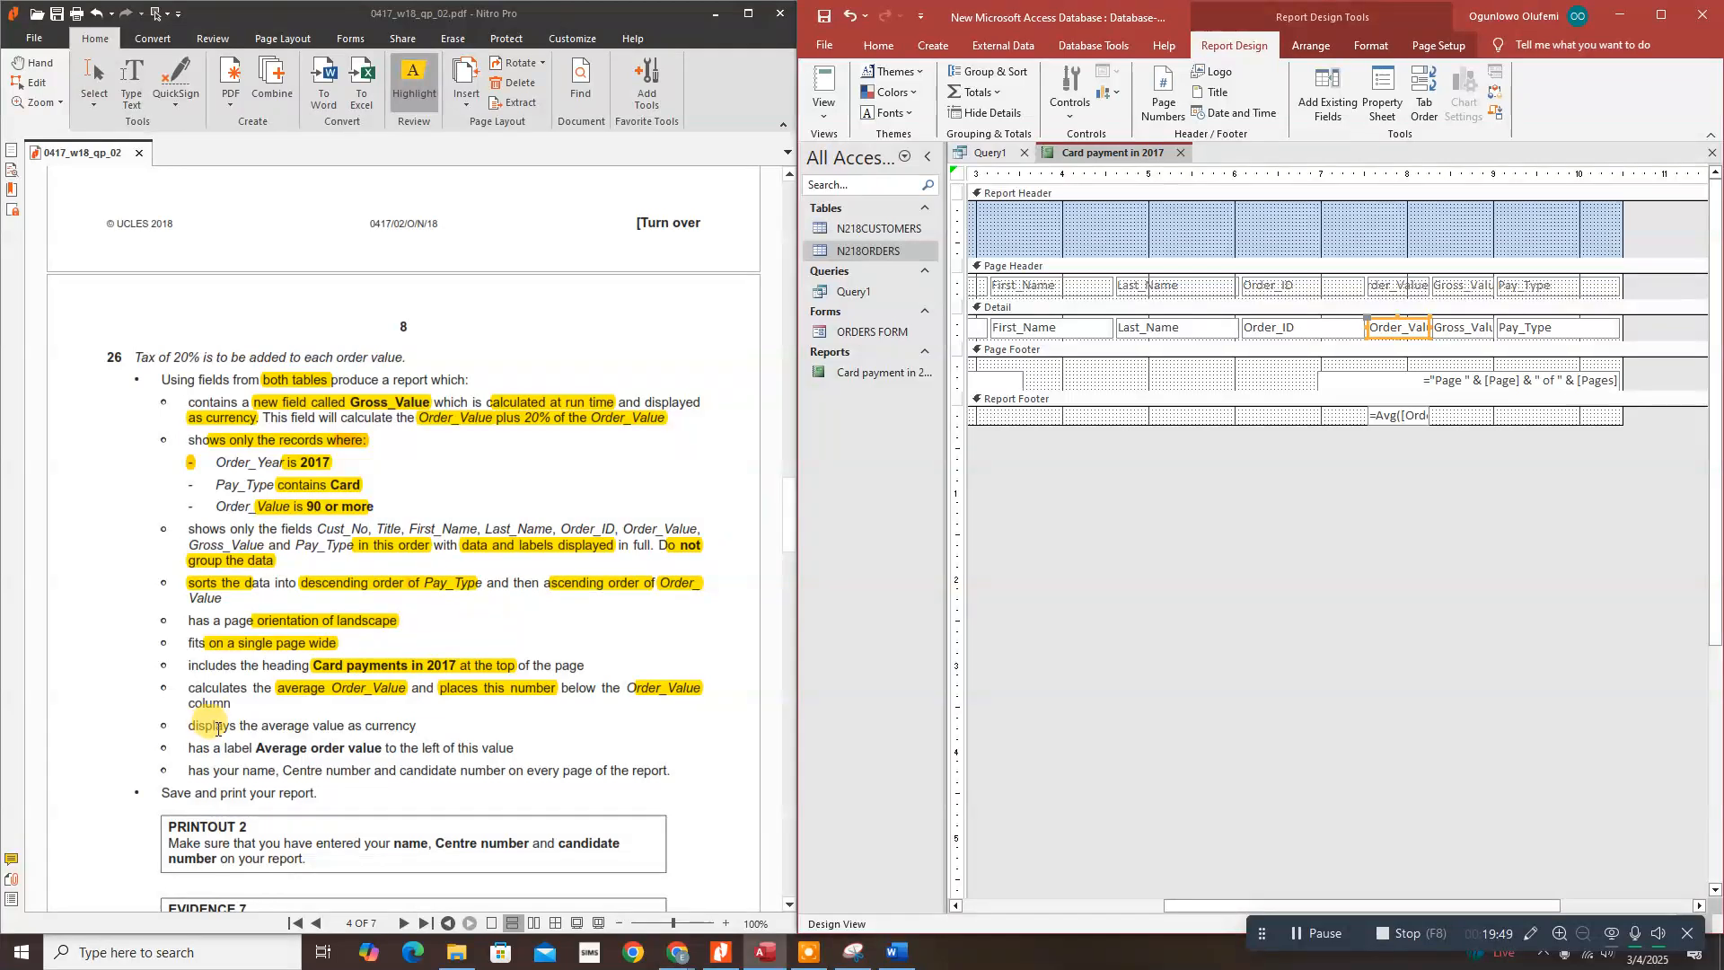
Step: Highlight the currency requirement in the task sheet and show the =Avg([Order_Value]) control's properties
{"action": "left_click_drag", "start_coordinate": [294, 727], "coordinate": [415, 728]}
{"action": "left_click", "coordinate": [1386, 416]}
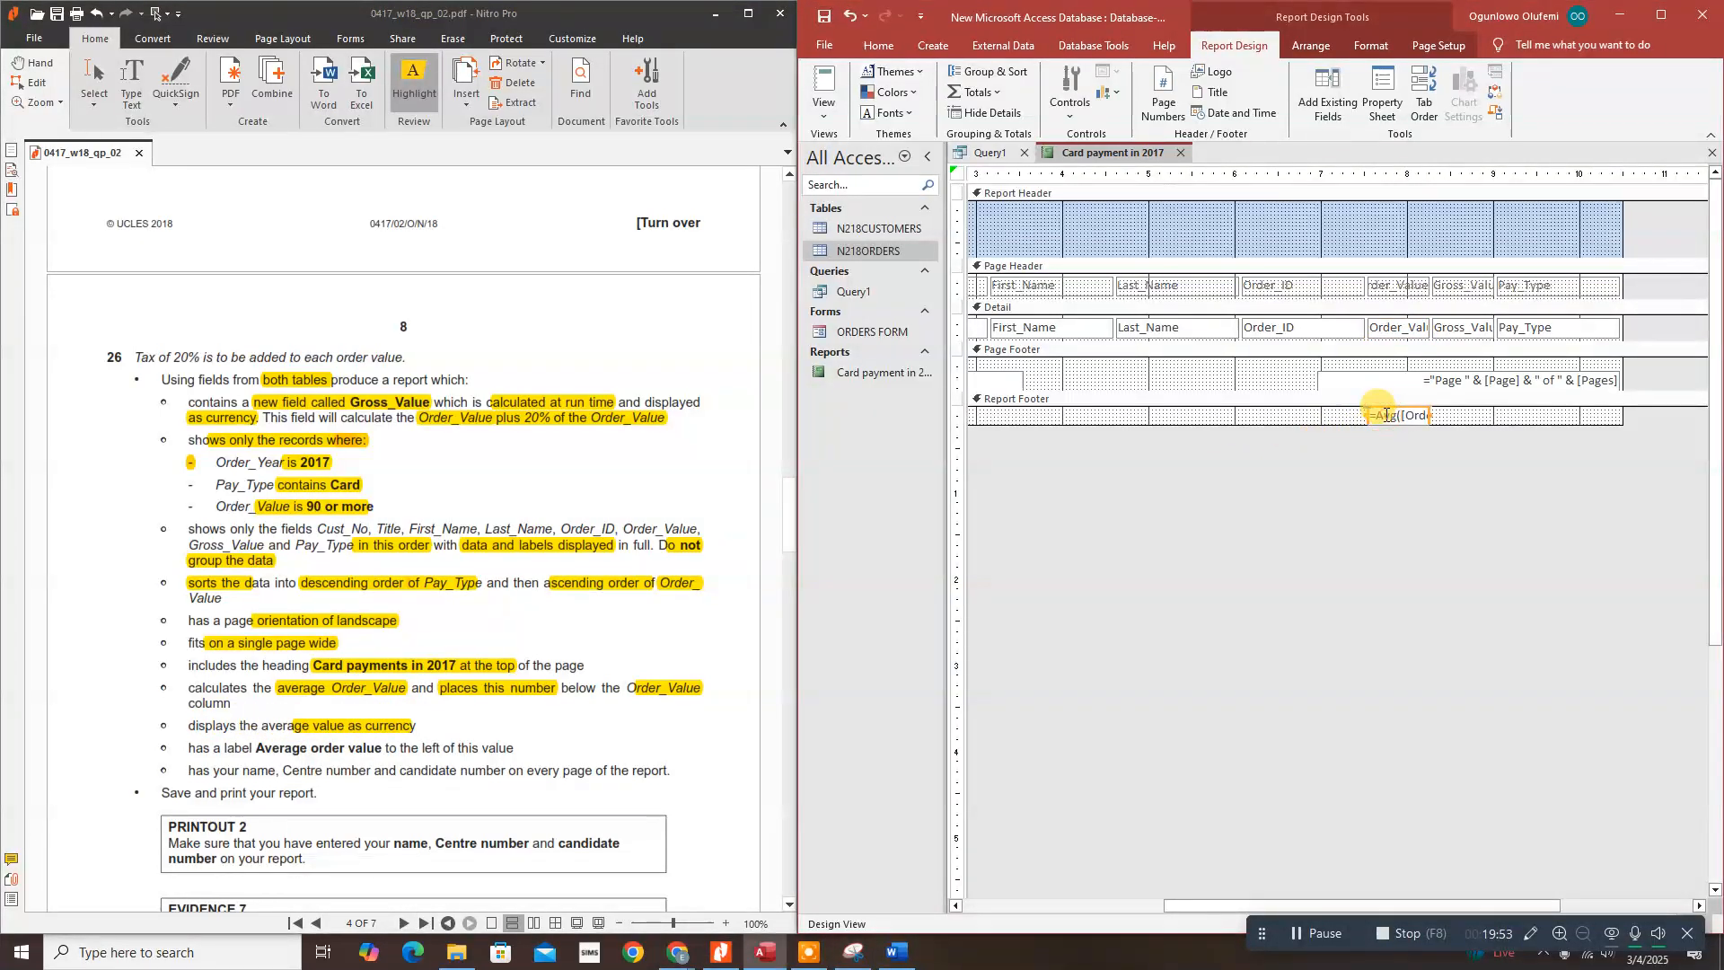
{"action": "left_click", "coordinate": [1380, 93]}
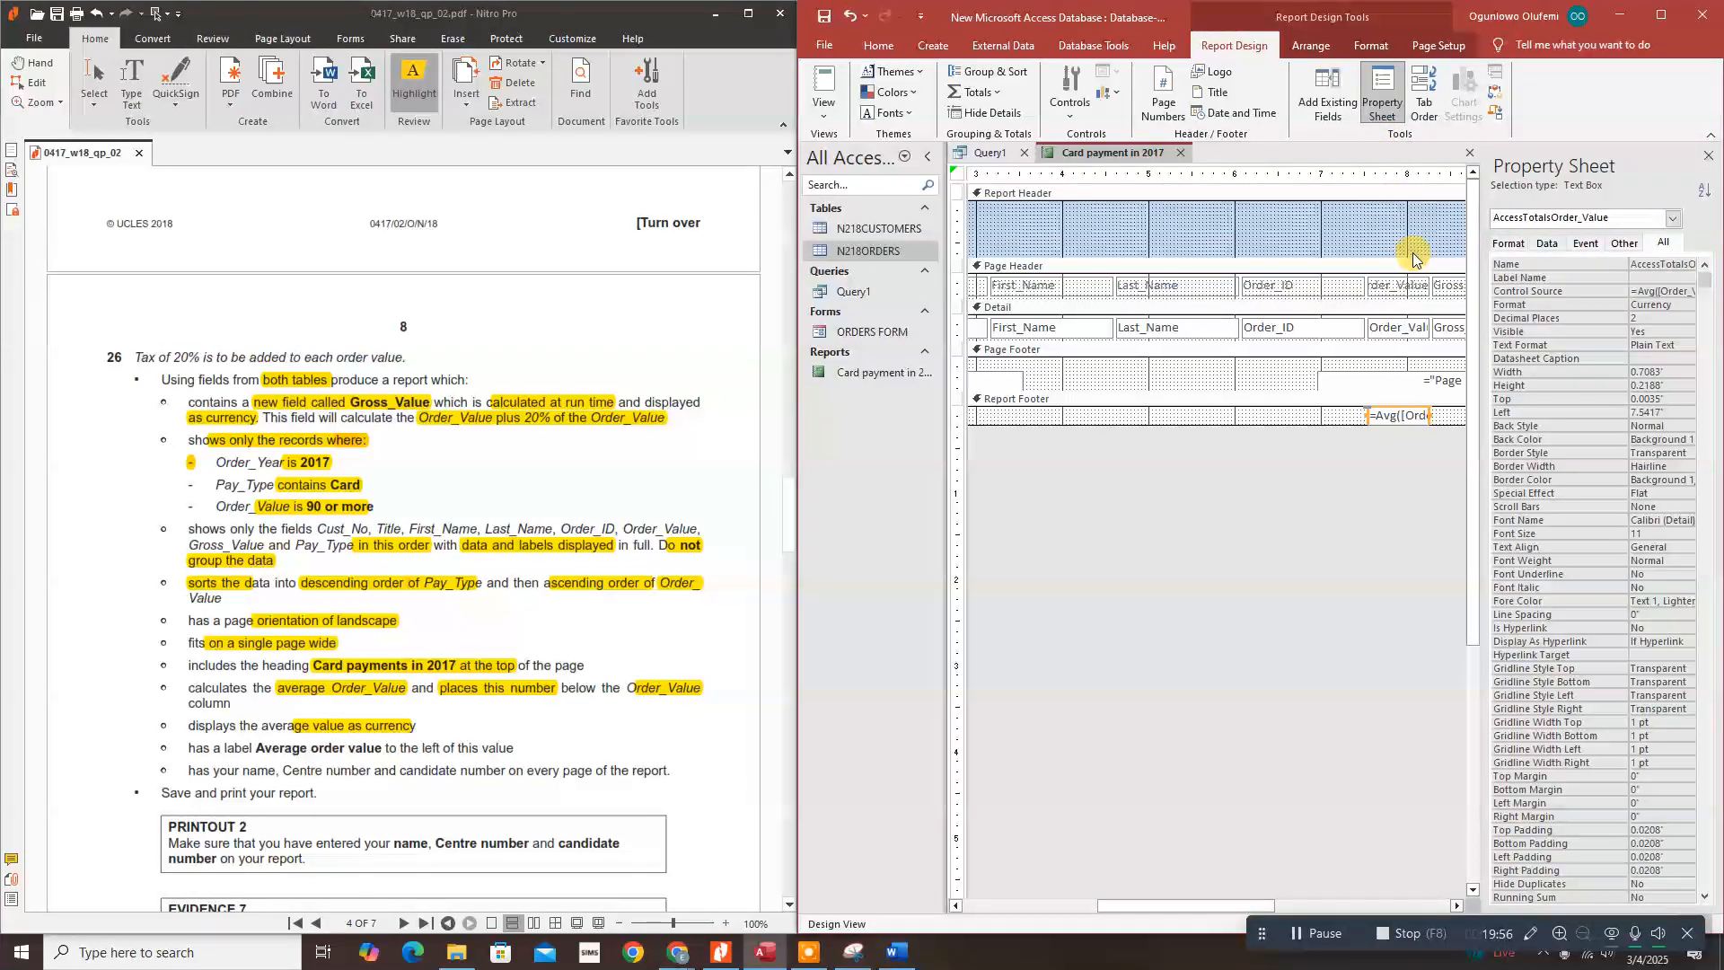
Step: Set the Order_Value average to 0 decimal places on the Format tab
{"action": "left_click", "coordinate": [1498, 244]}
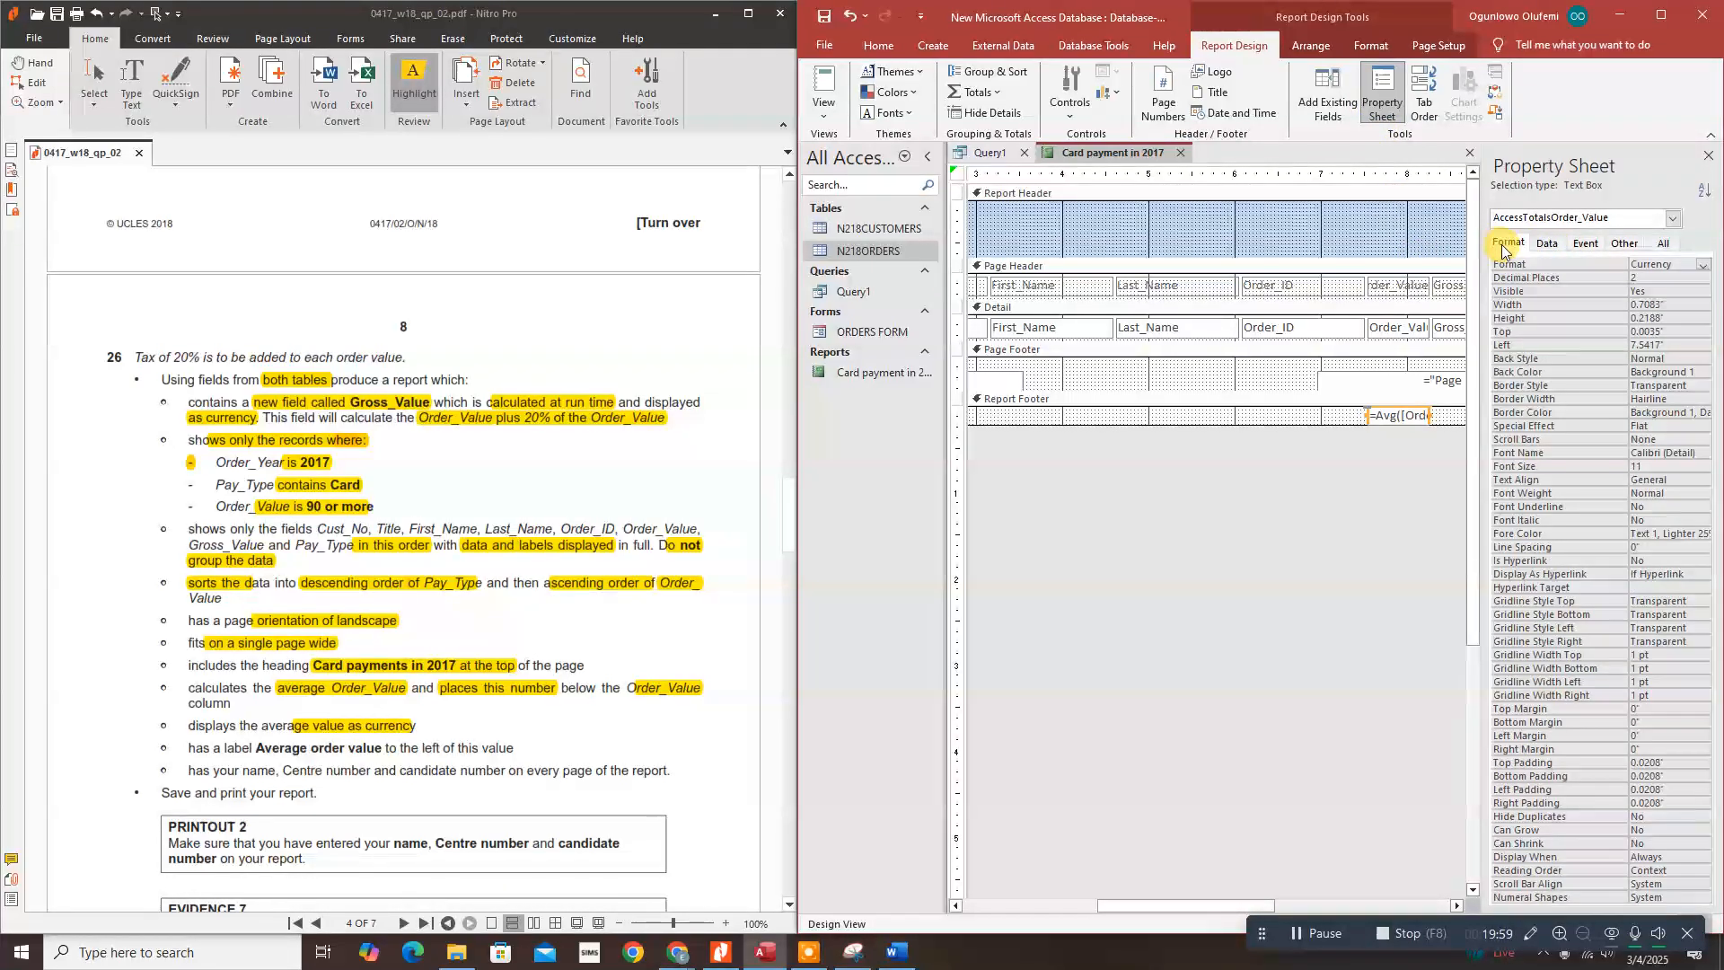
{"action": "left_click", "coordinate": [1663, 279]}
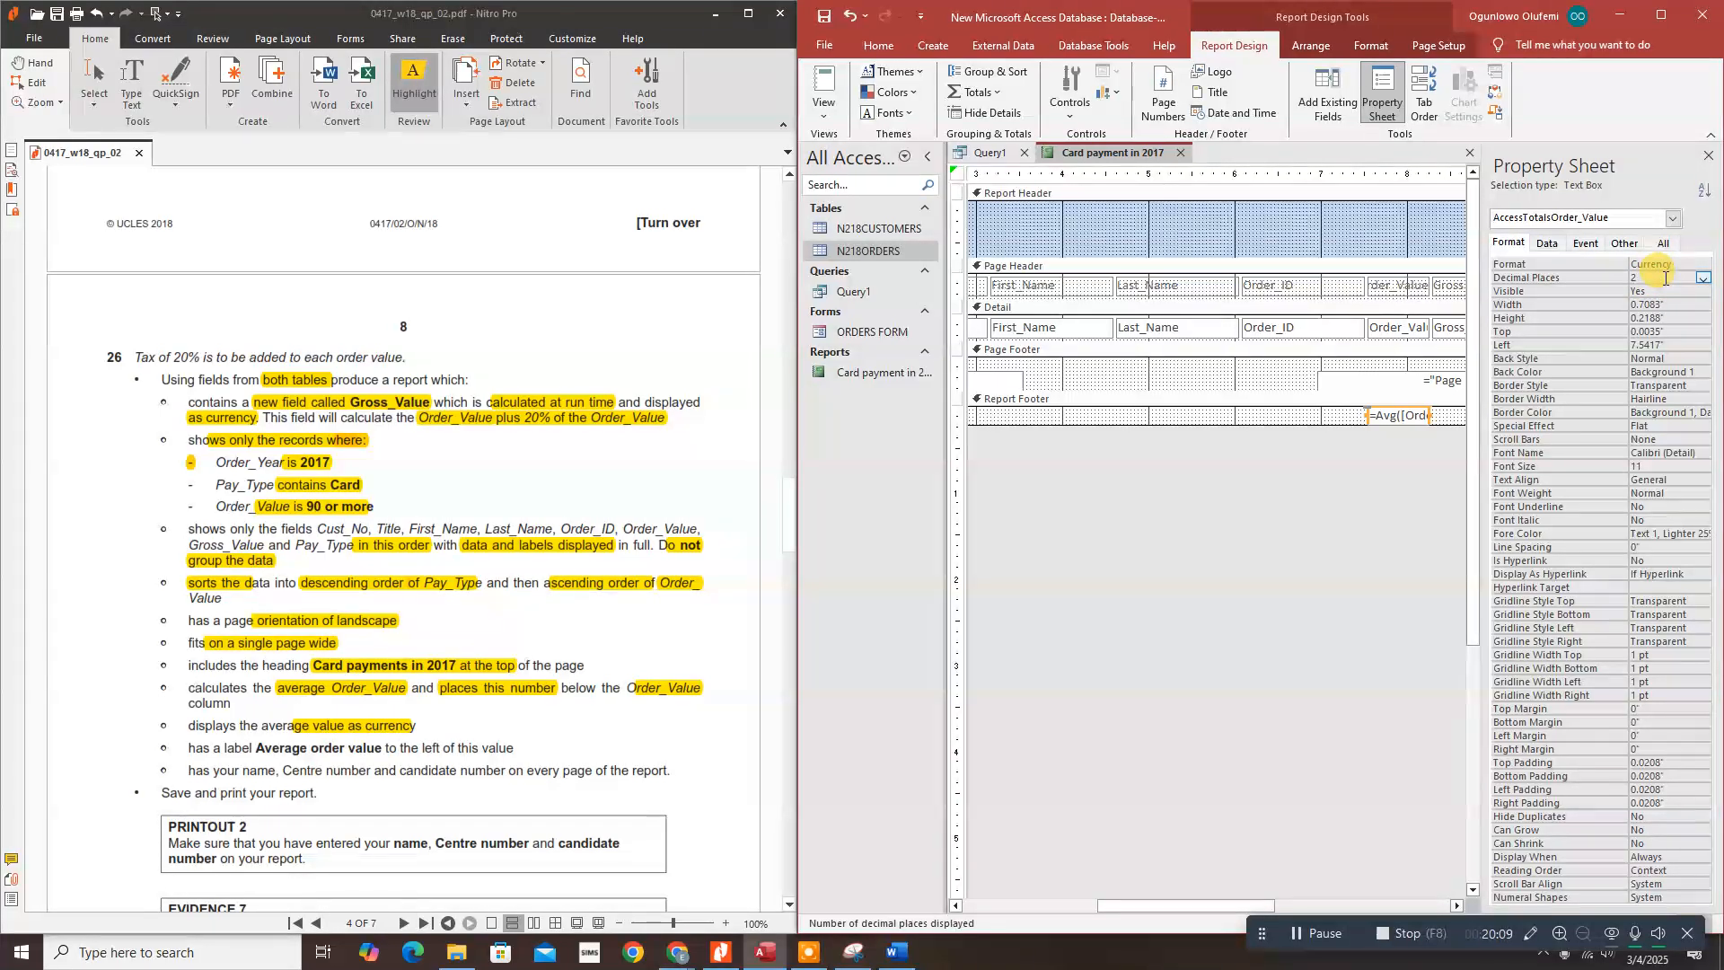
{"action": "left_click", "coordinate": [1704, 279]}
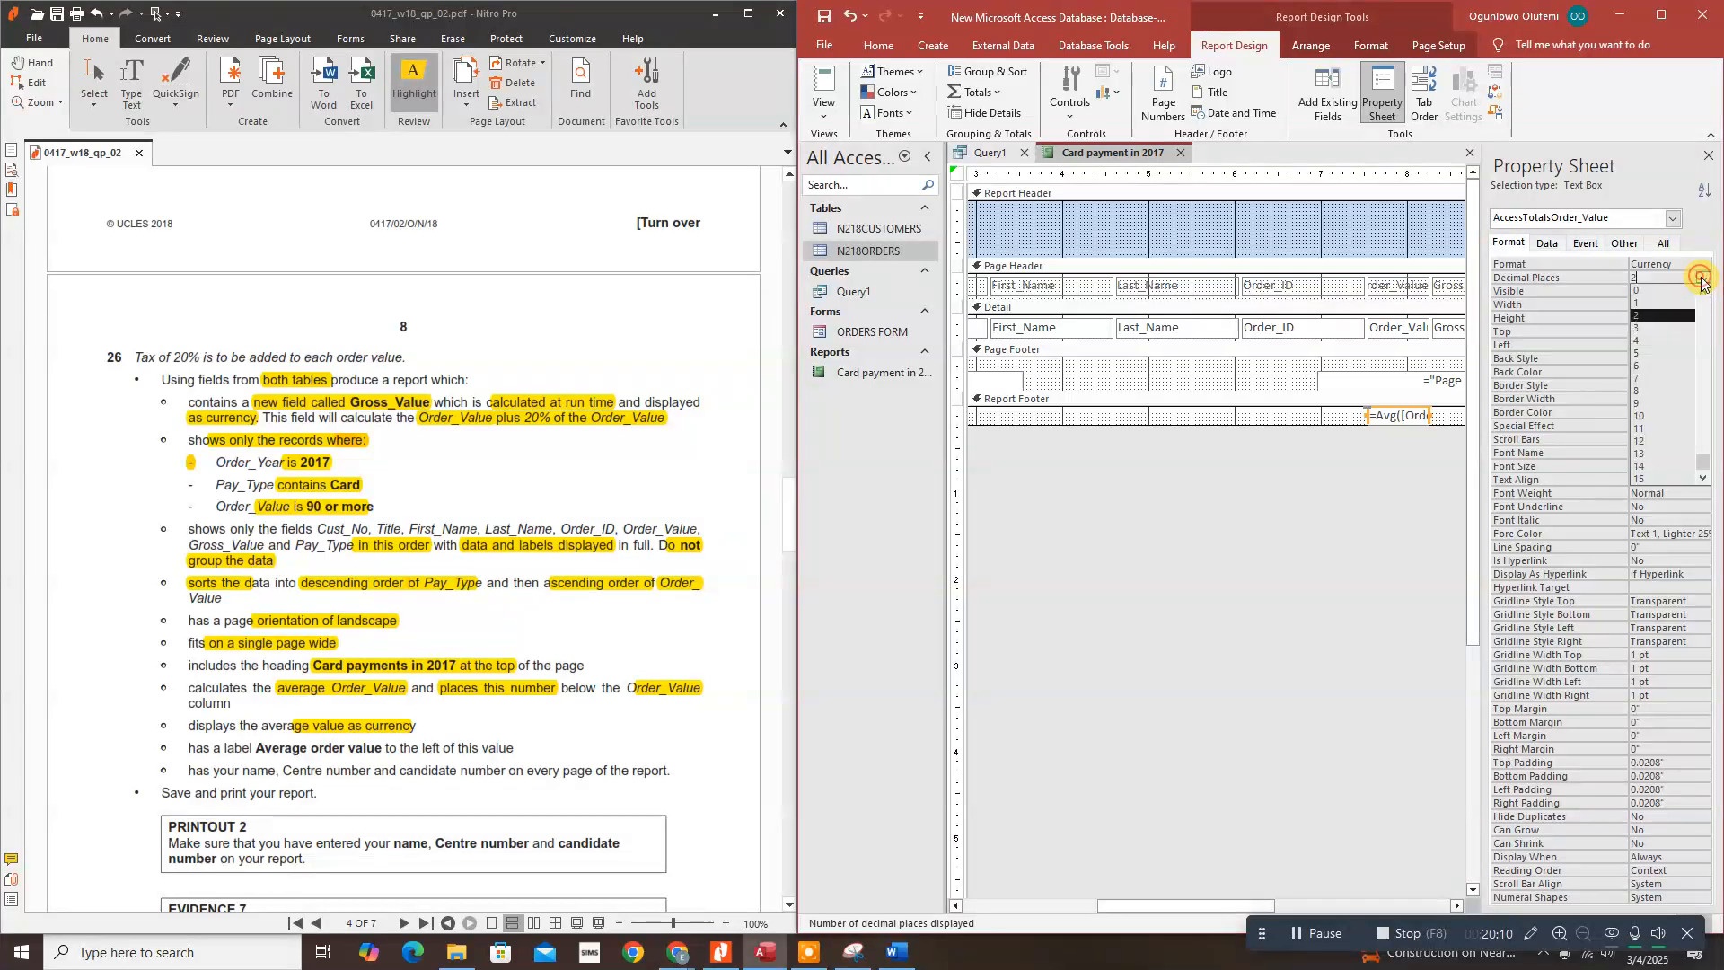
{"action": "left_click", "coordinate": [1646, 291]}
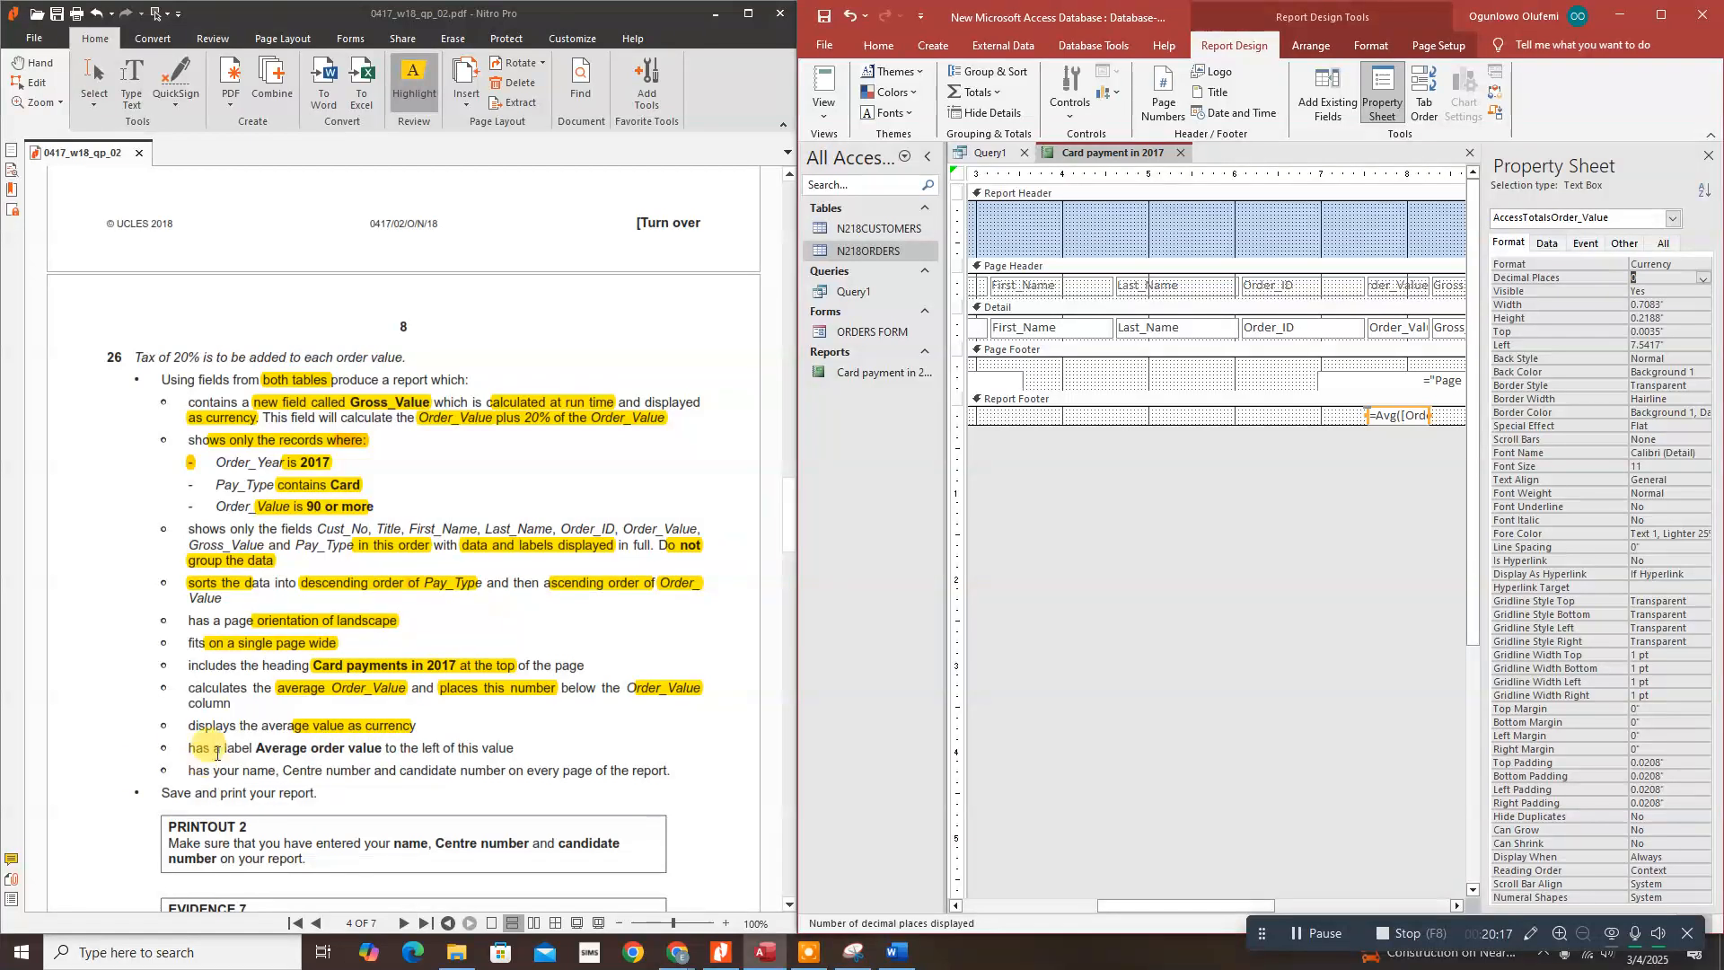
Step: Highlight the 'Average order value' requirement in the task sheet and close the Property Sheet
{"action": "left_click_drag", "start_coordinate": [258, 748], "coordinate": [391, 747]}
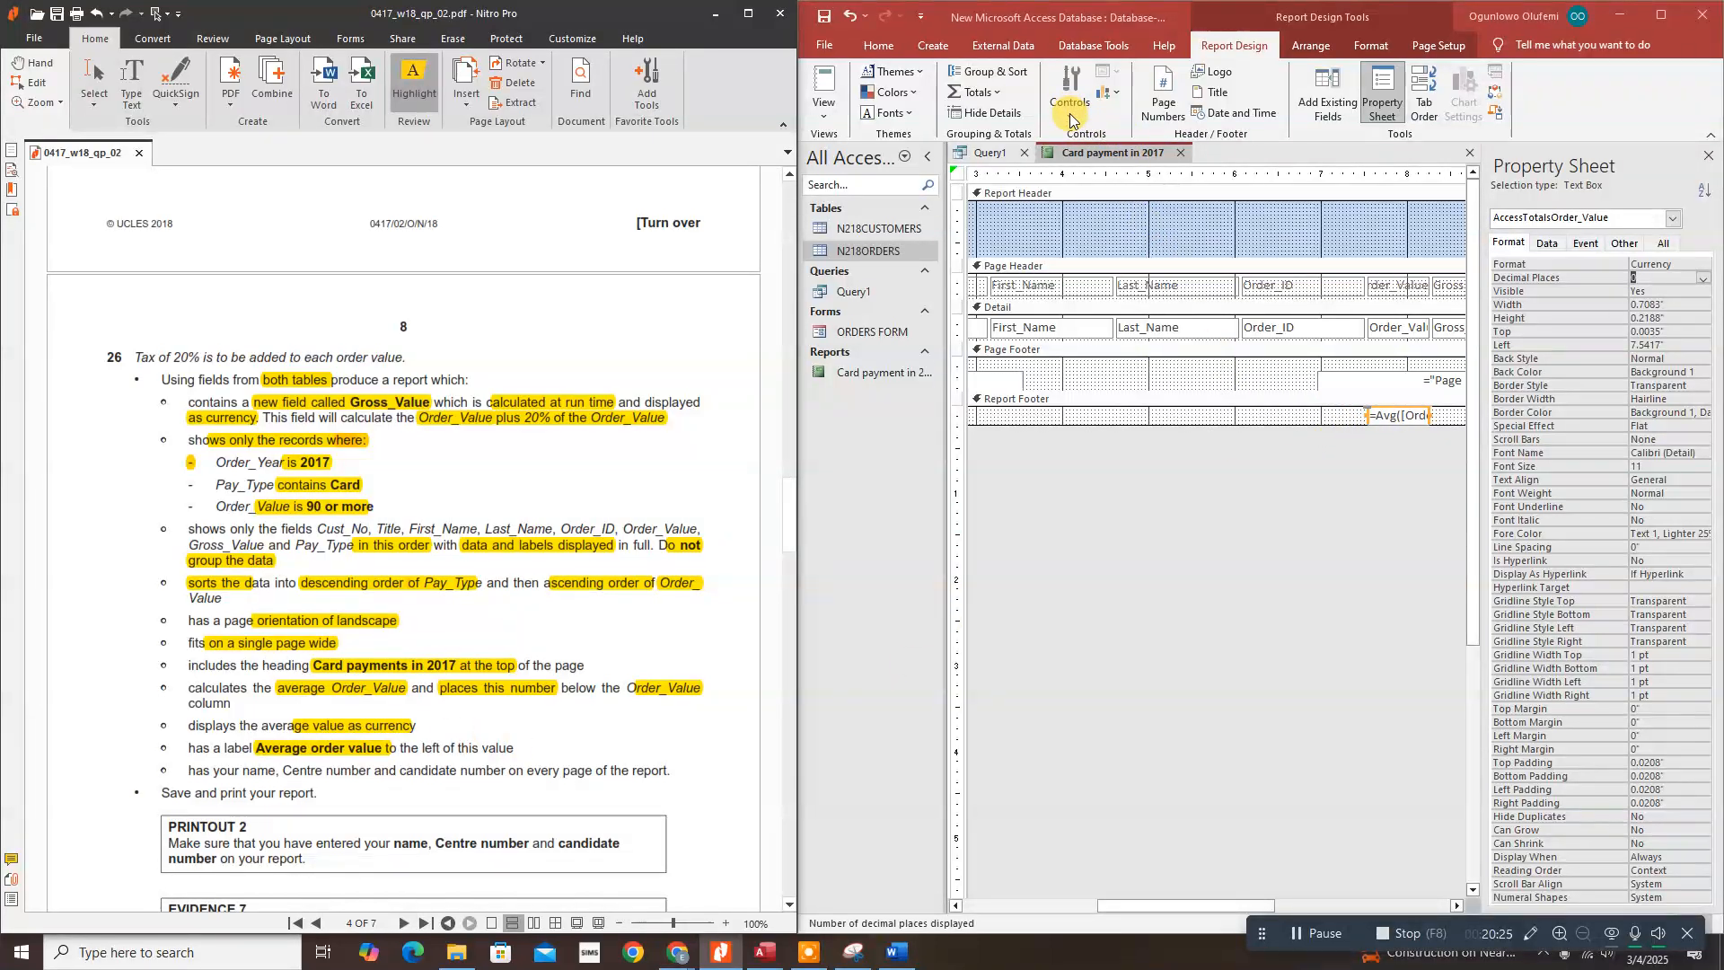
{"action": "left_click", "coordinate": [1704, 152]}
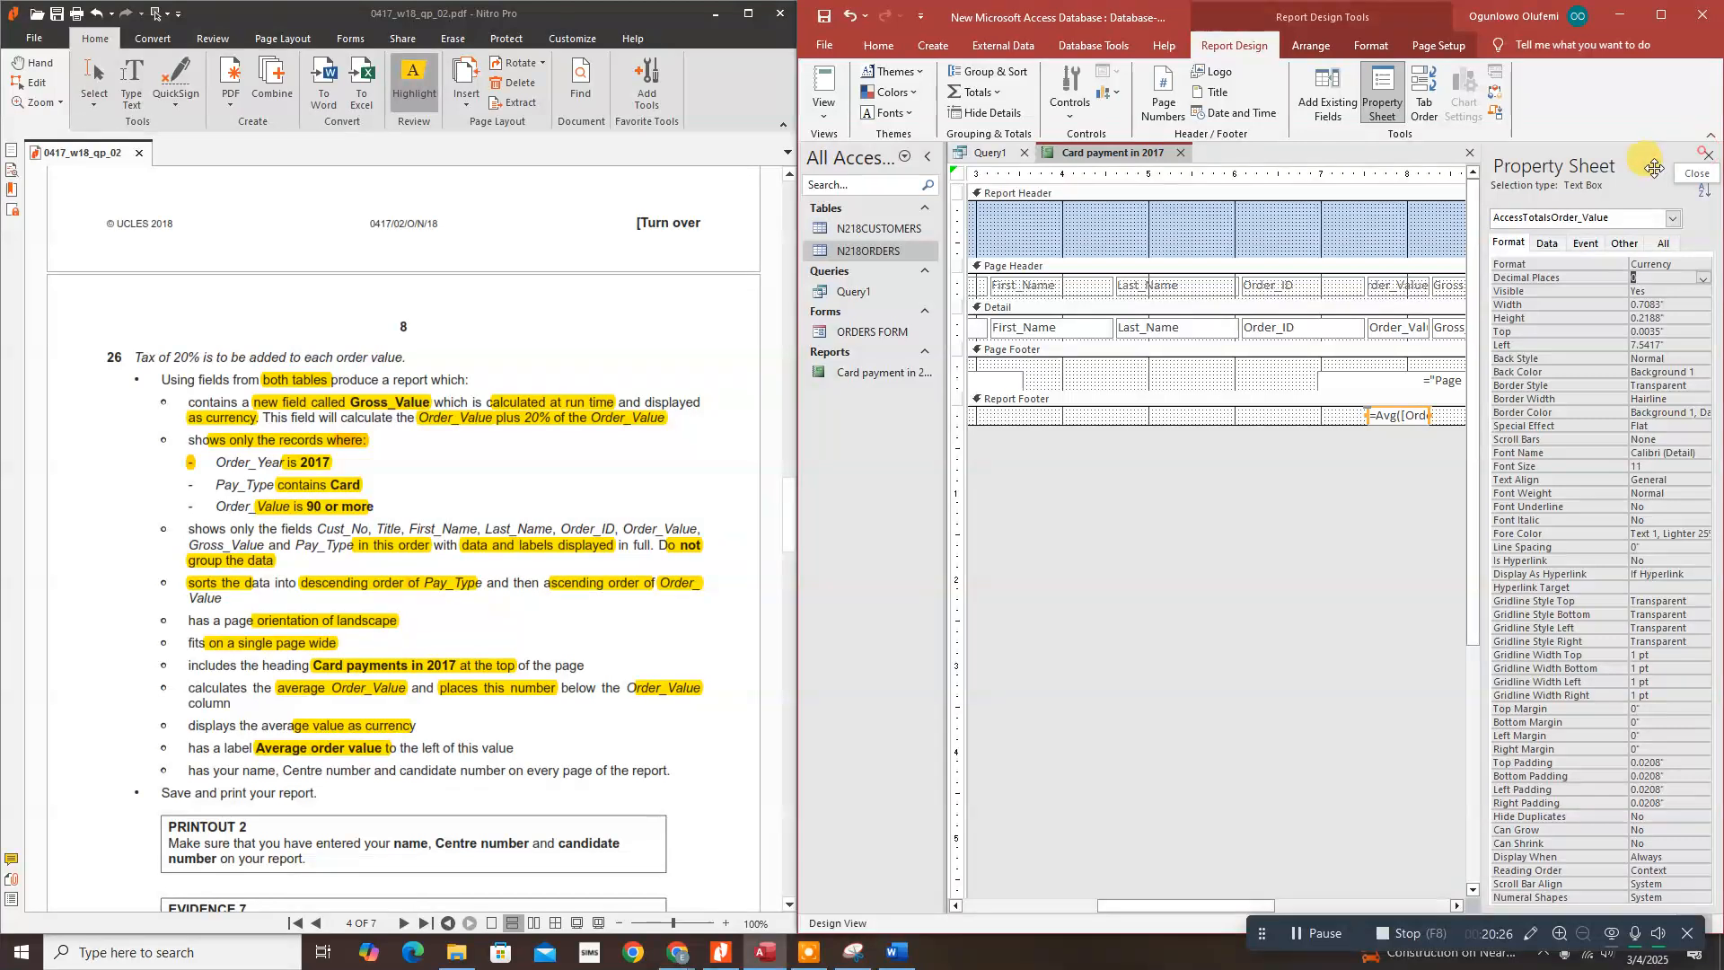
{"action": "left_click", "coordinate": [1705, 154]}
Step: Add an 'Average order value' label left of the average in the report footer
{"action": "left_click", "coordinate": [1071, 117]}
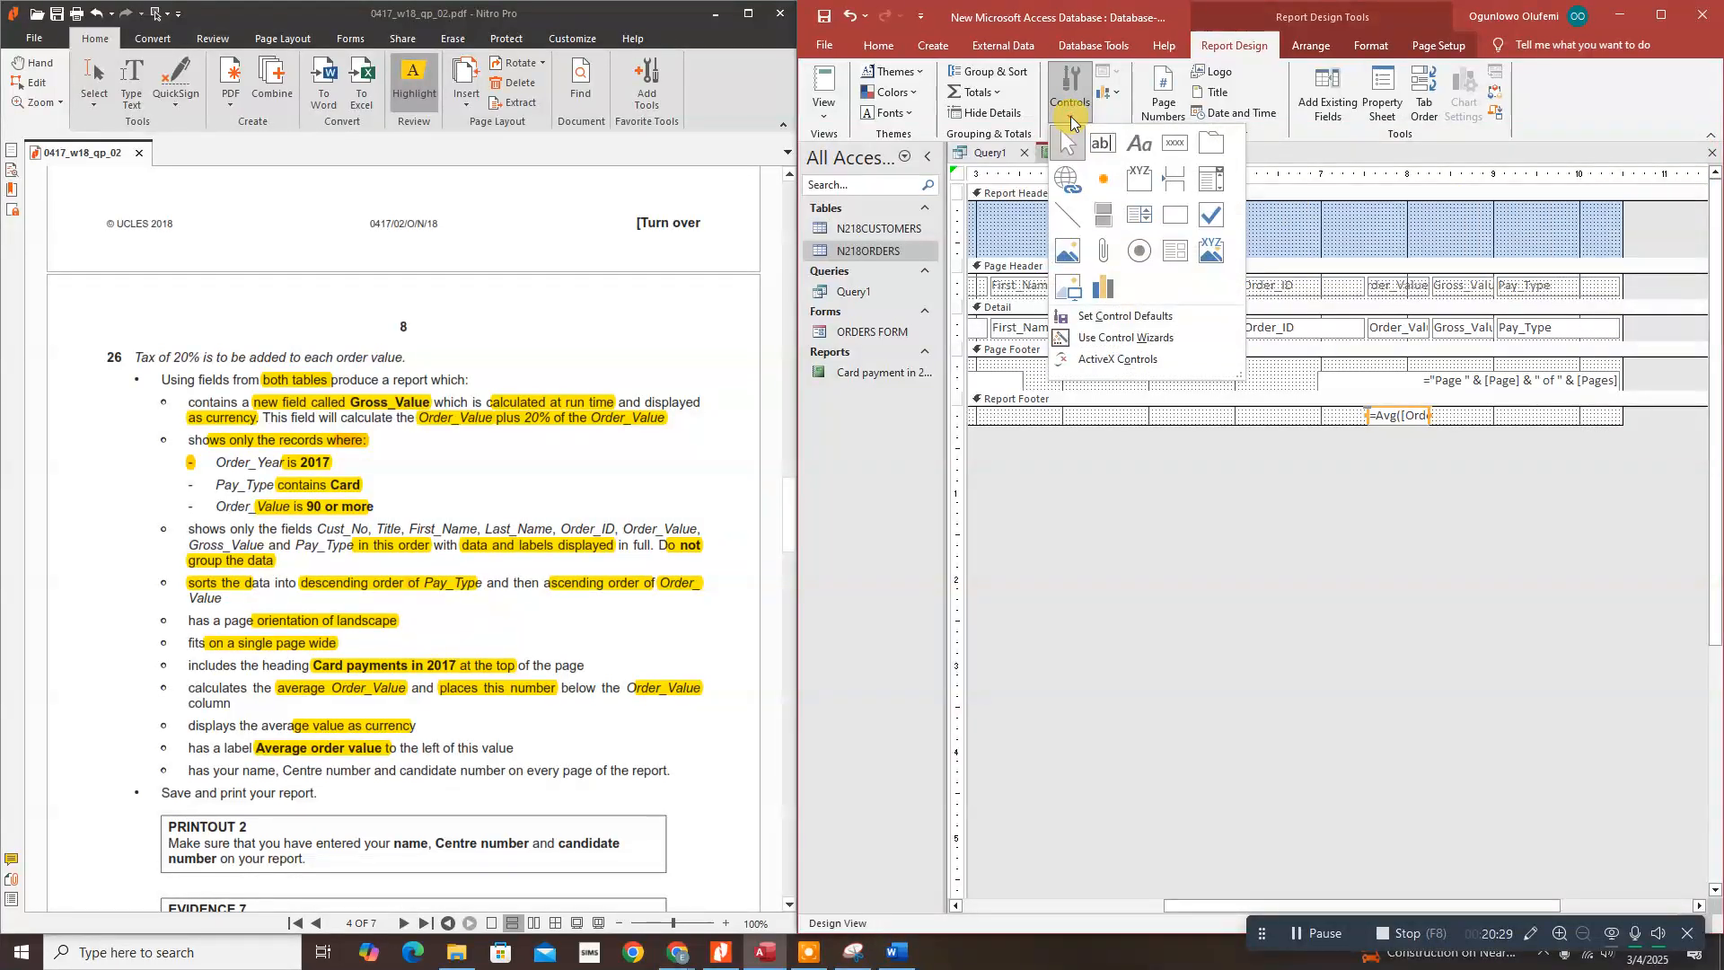
{"action": "left_click", "coordinate": [1141, 148]}
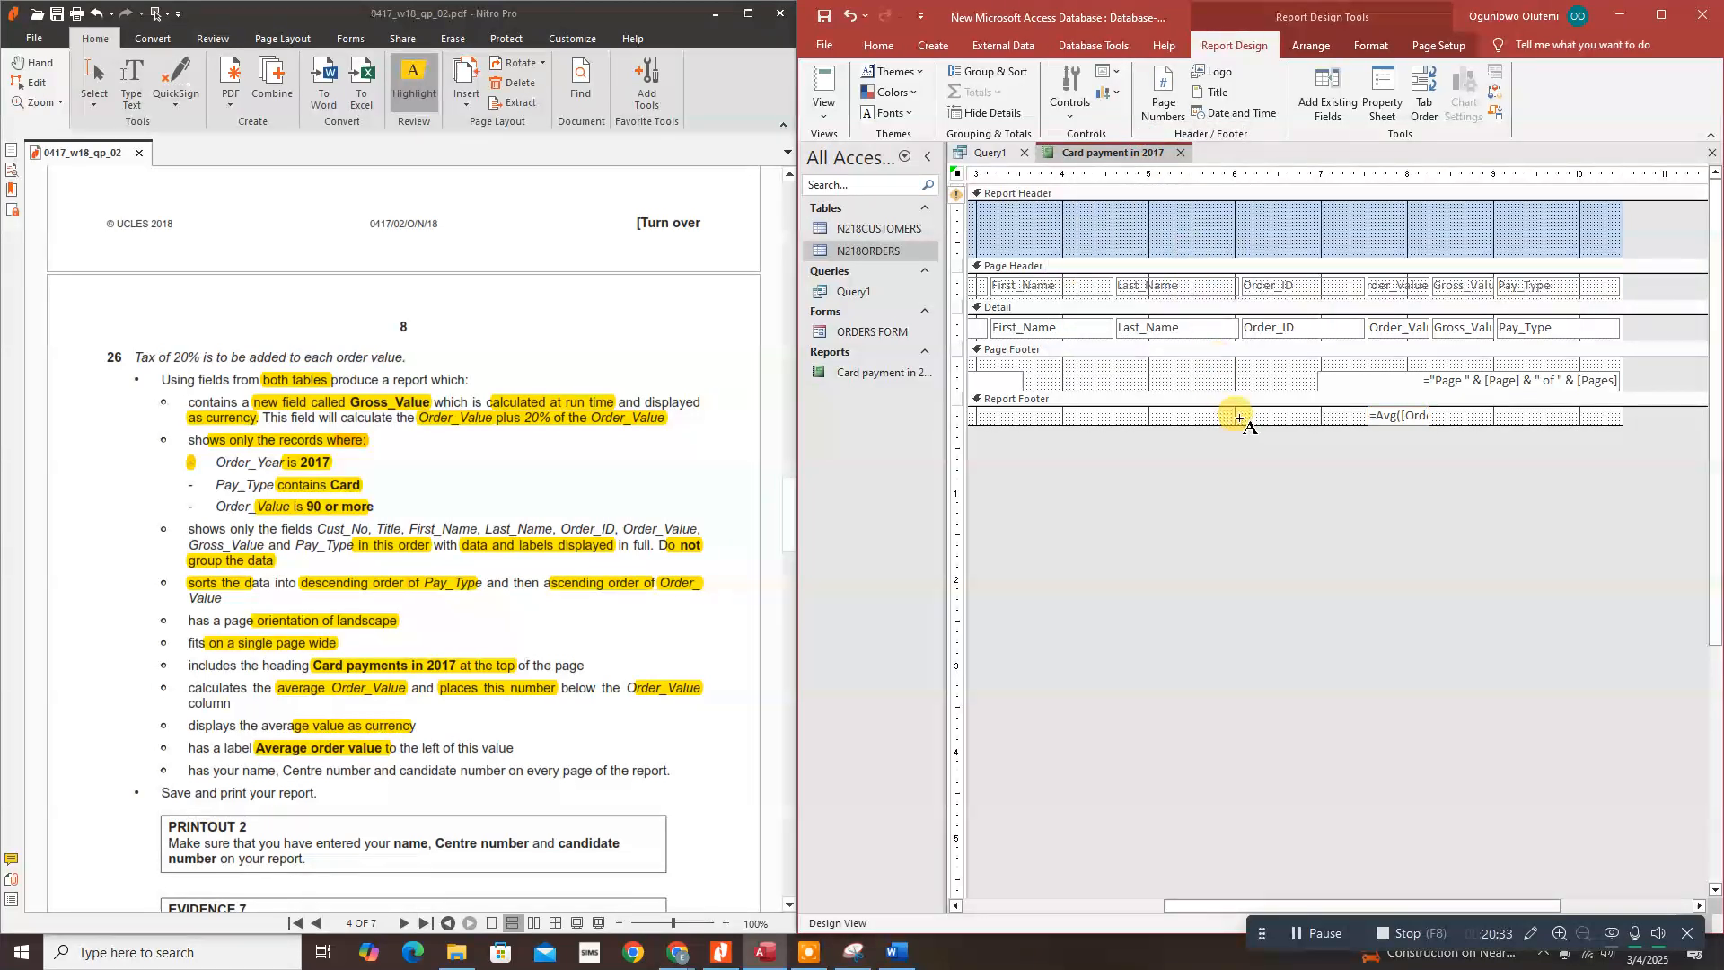
{"action": "left_click_drag", "start_coordinate": [1247, 408], "coordinate": [1365, 426]}
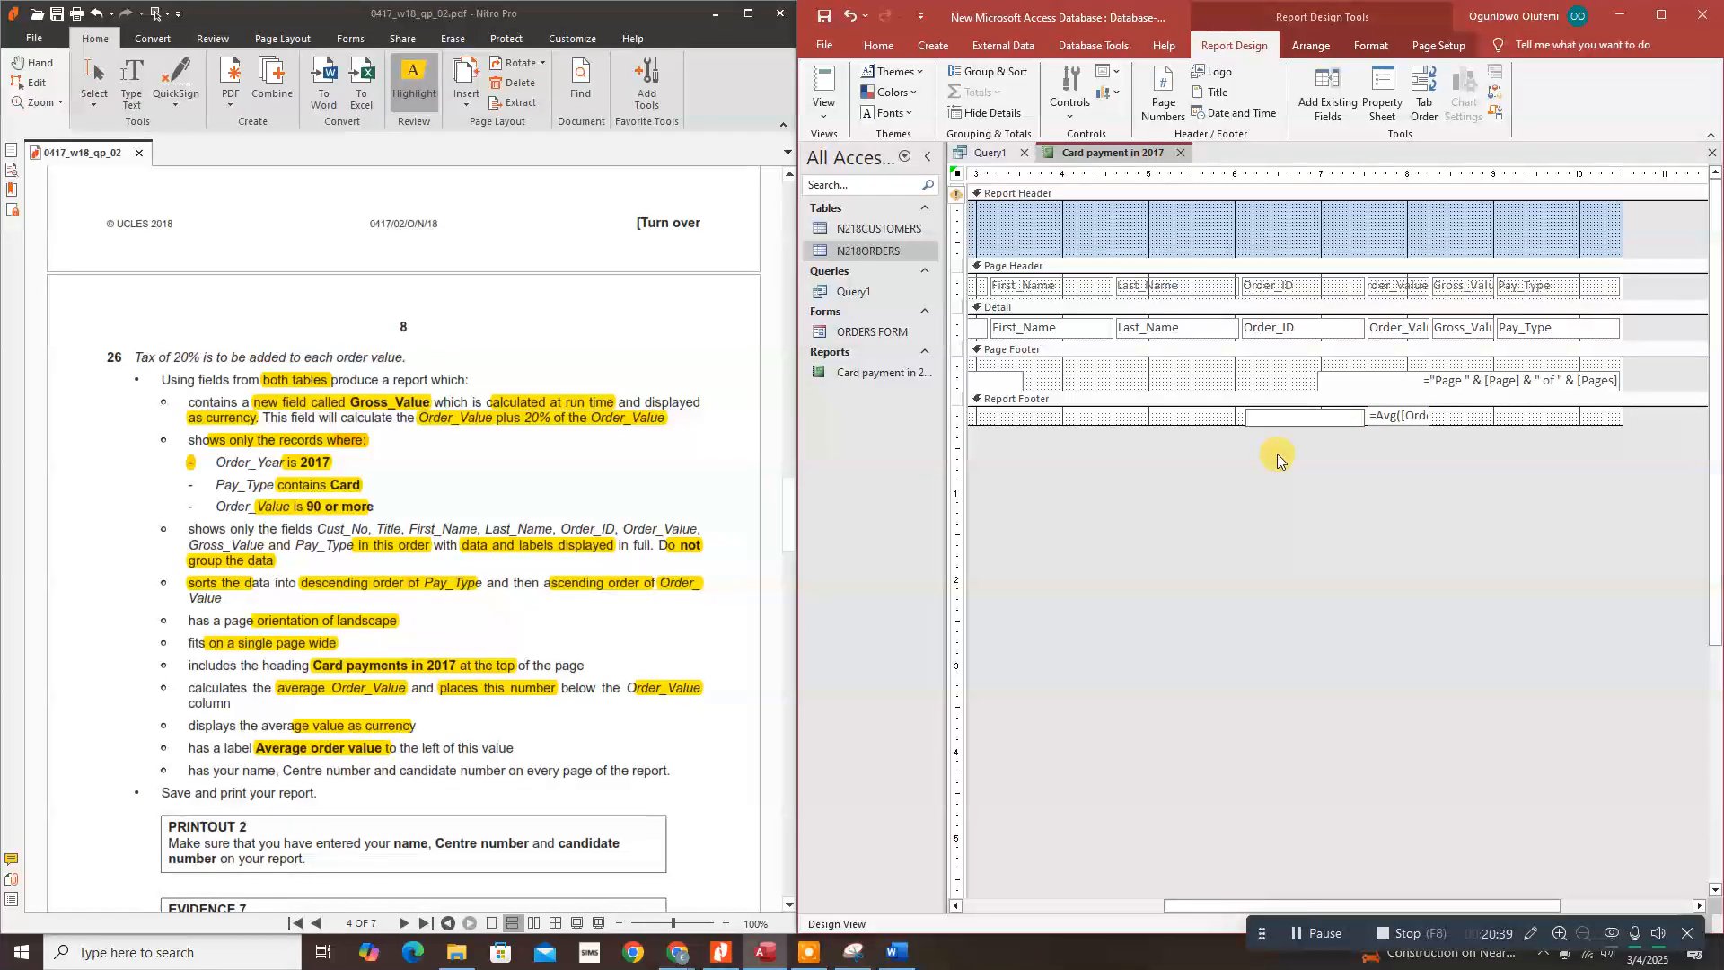
{"action": "type", "text": "Average order"}
{"action": "type", "text": "value"}
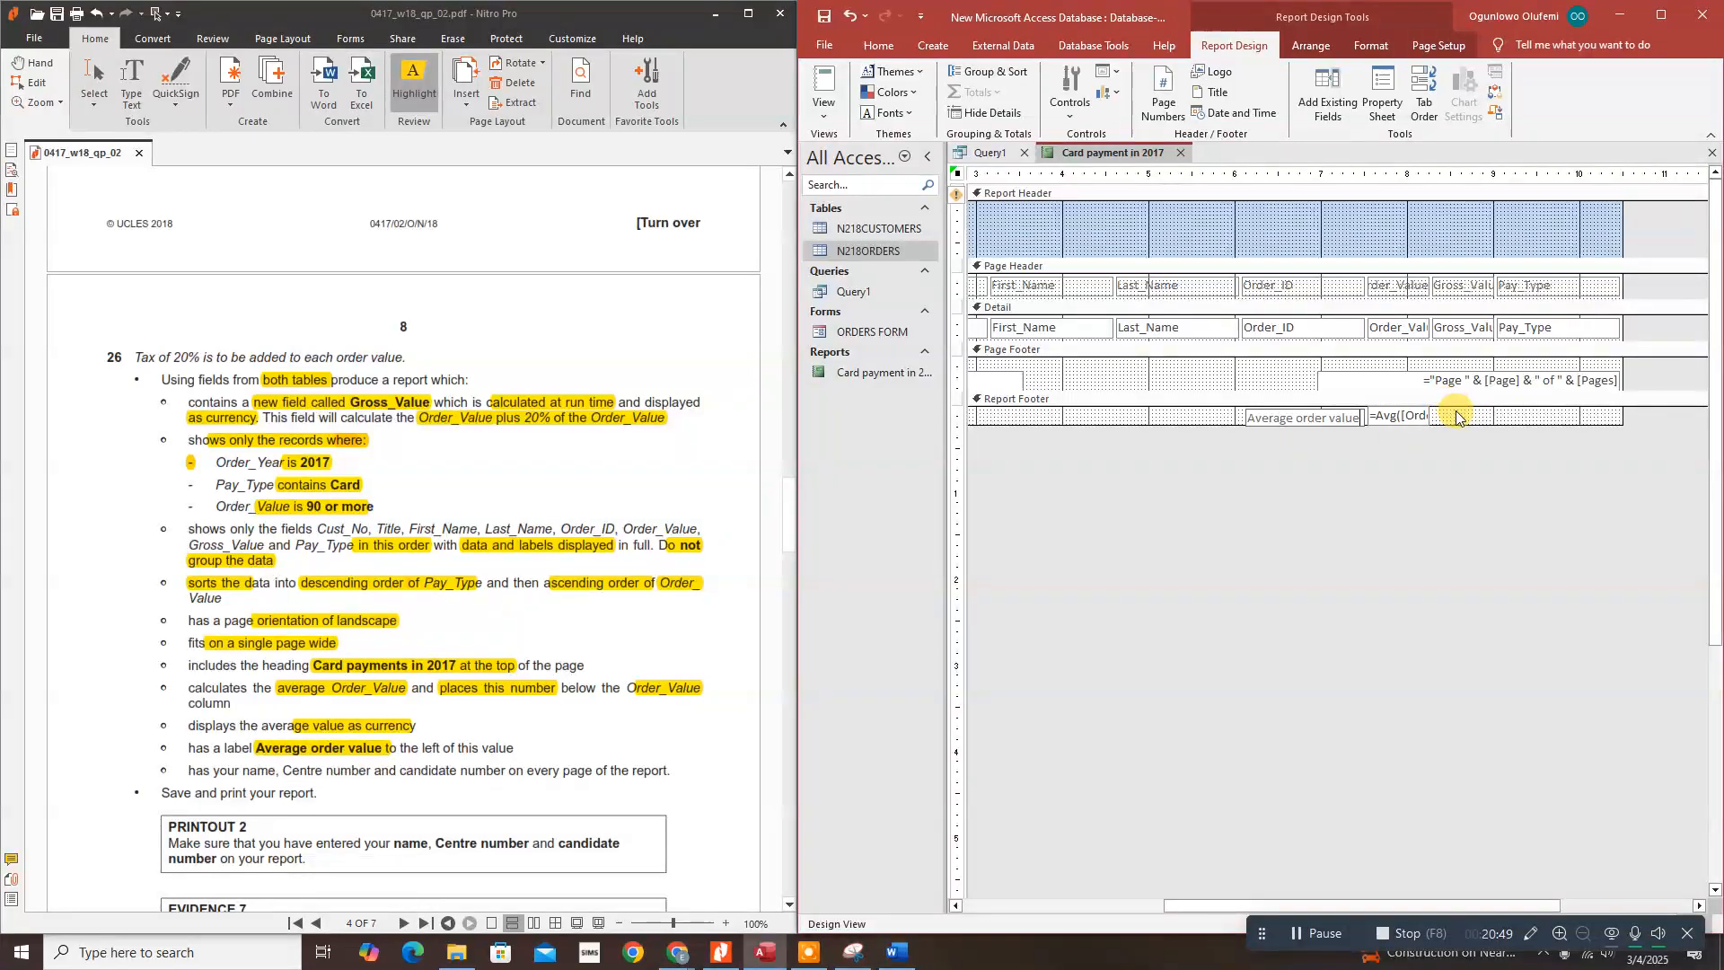
{"action": "left_click", "coordinate": [1144, 472]}
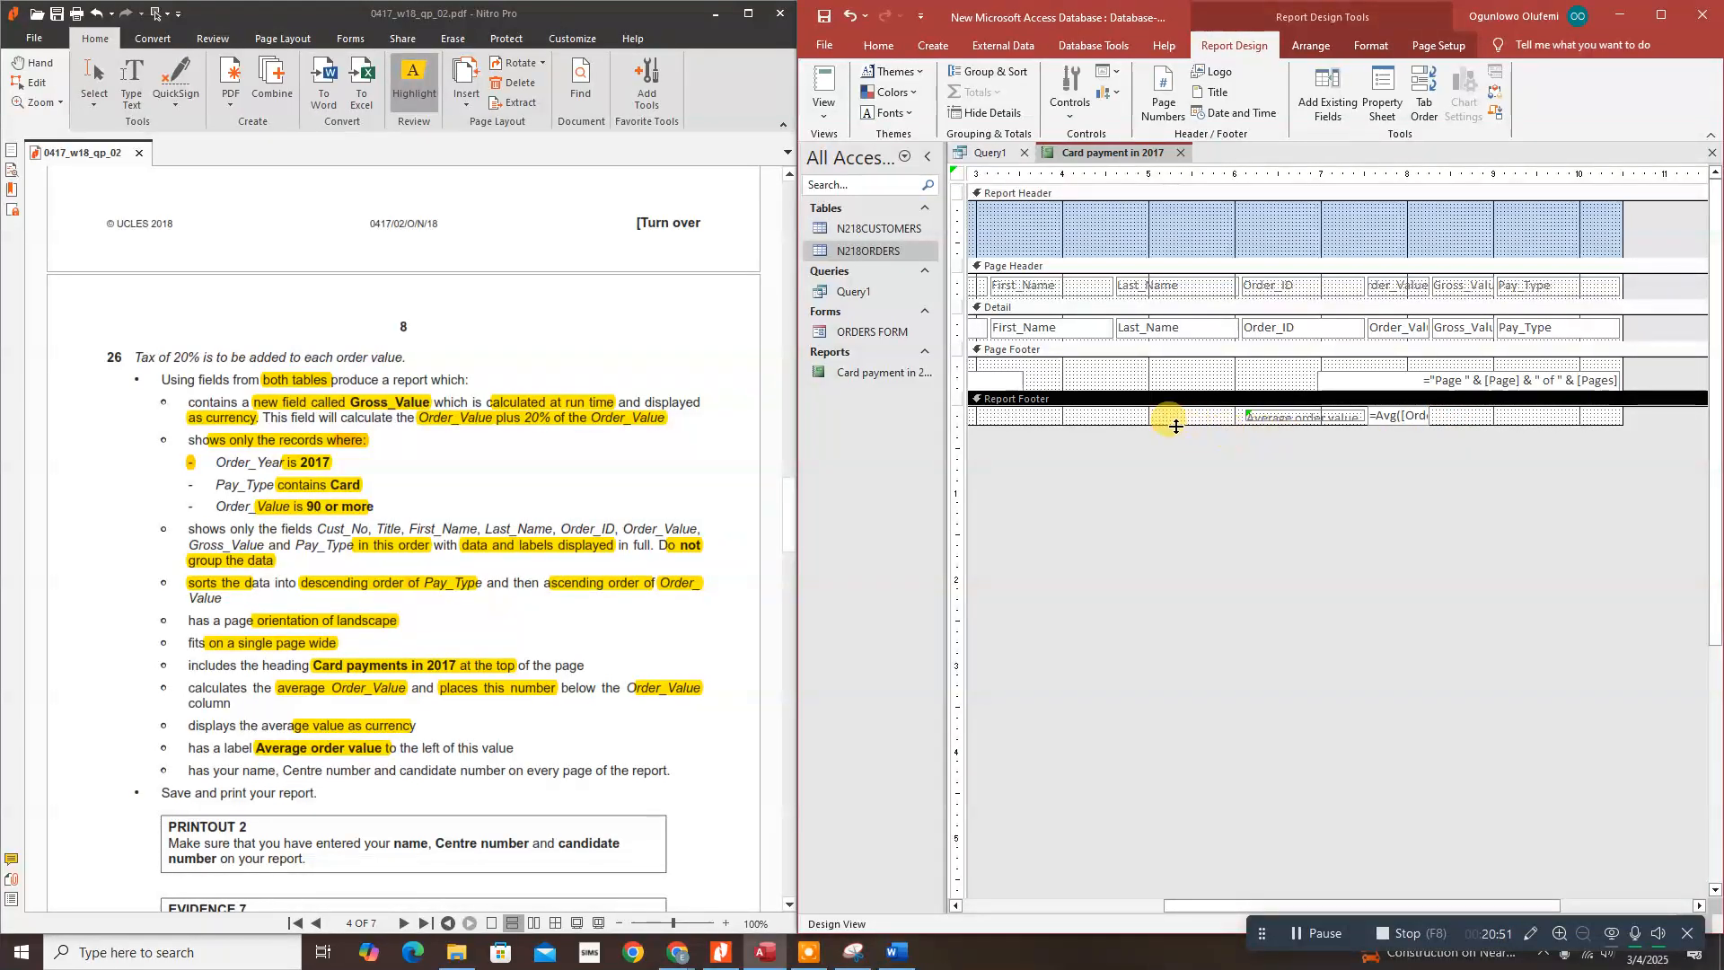
Step: Make the report footer section and the 'Average order value' label taller
{"action": "left_click_drag", "start_coordinate": [1156, 427], "coordinate": [1159, 439]}
{"action": "left_click", "coordinate": [1298, 419]}
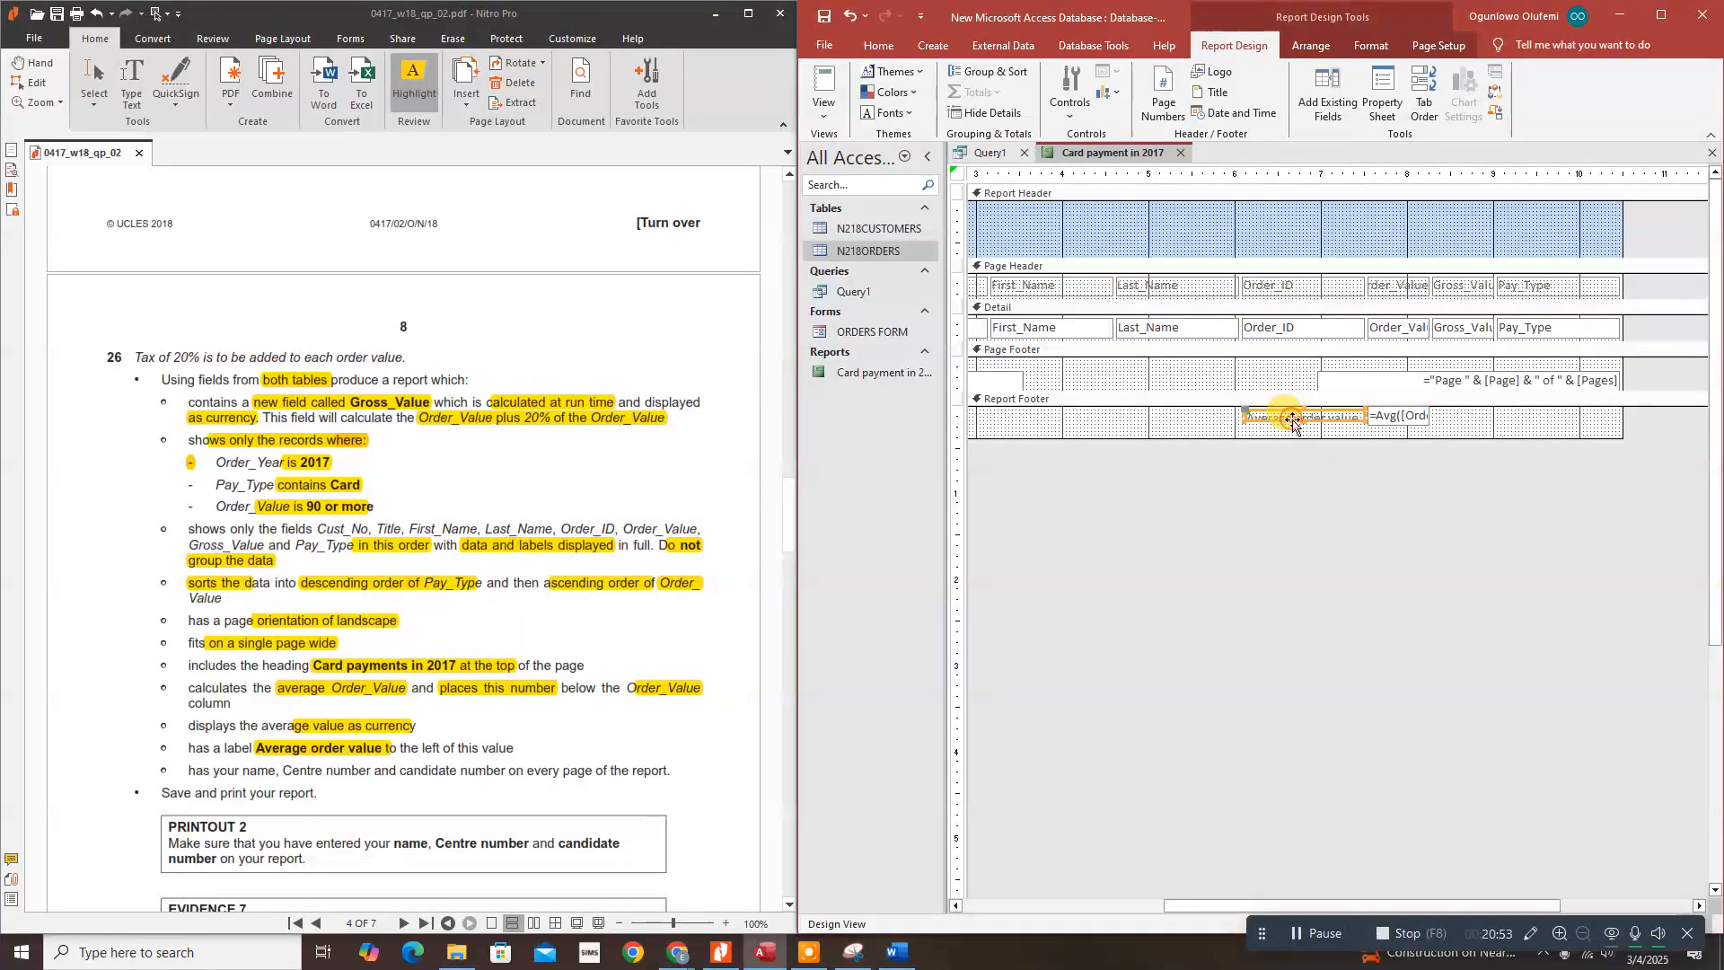
{"action": "left_click_drag", "start_coordinate": [1304, 421], "coordinate": [1305, 430]}
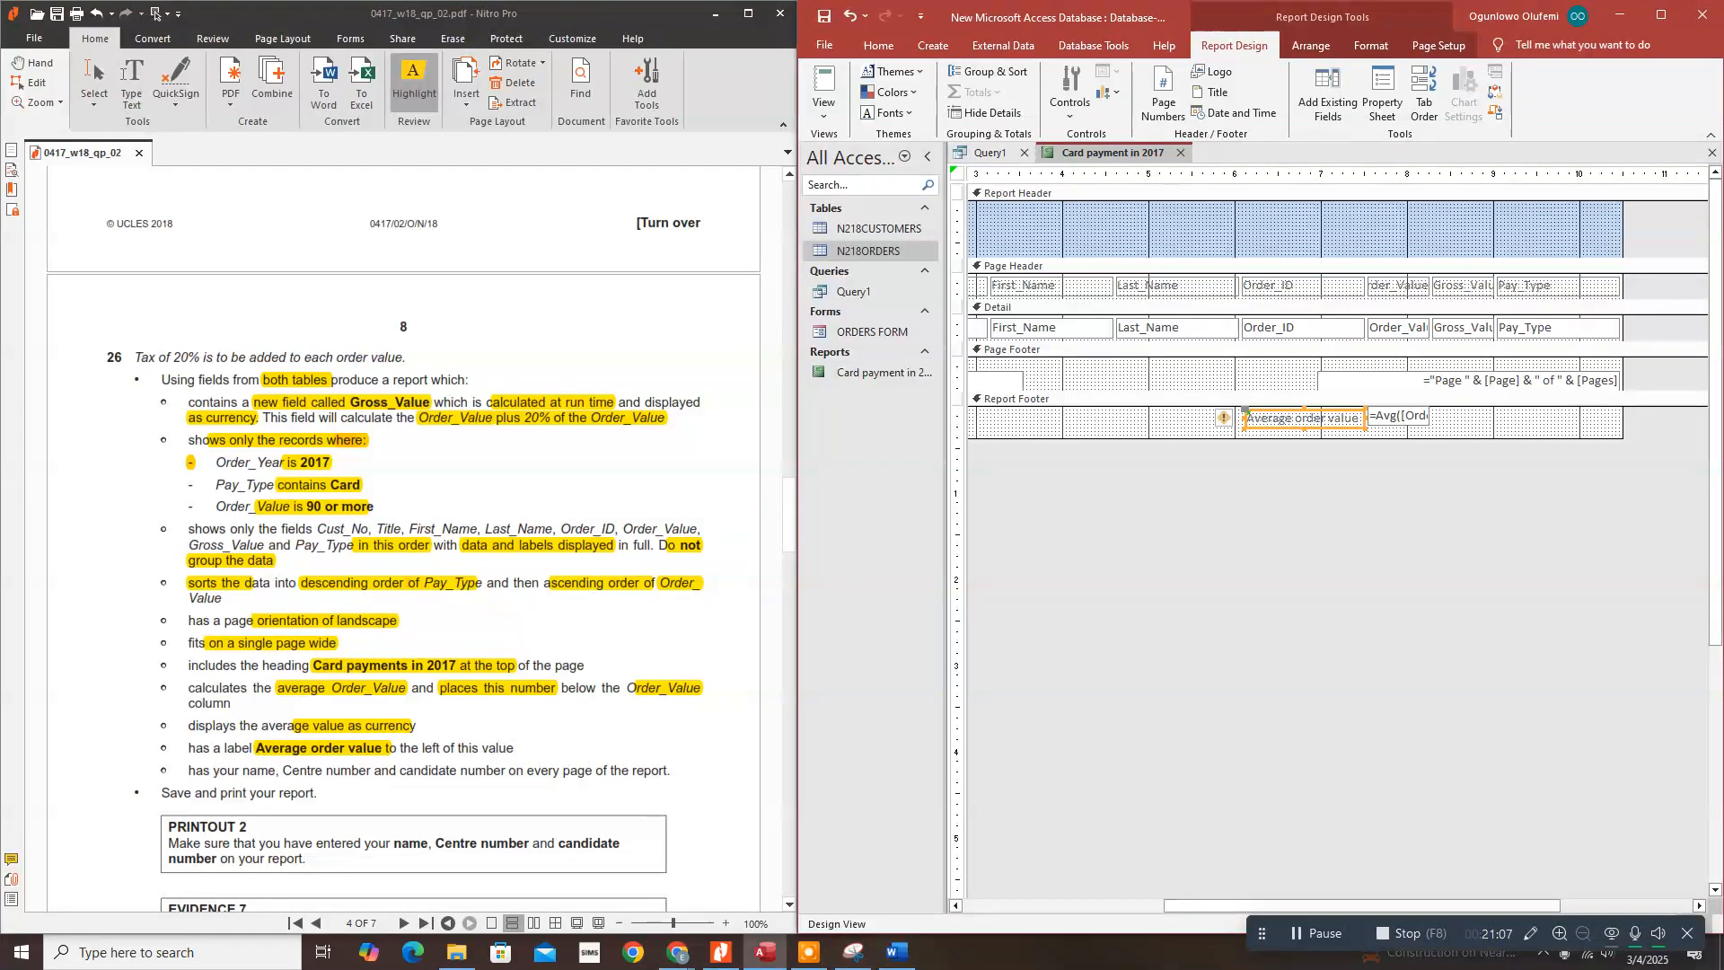
{"action": "left_click_drag", "start_coordinate": [1237, 905], "coordinate": [1004, 925]}
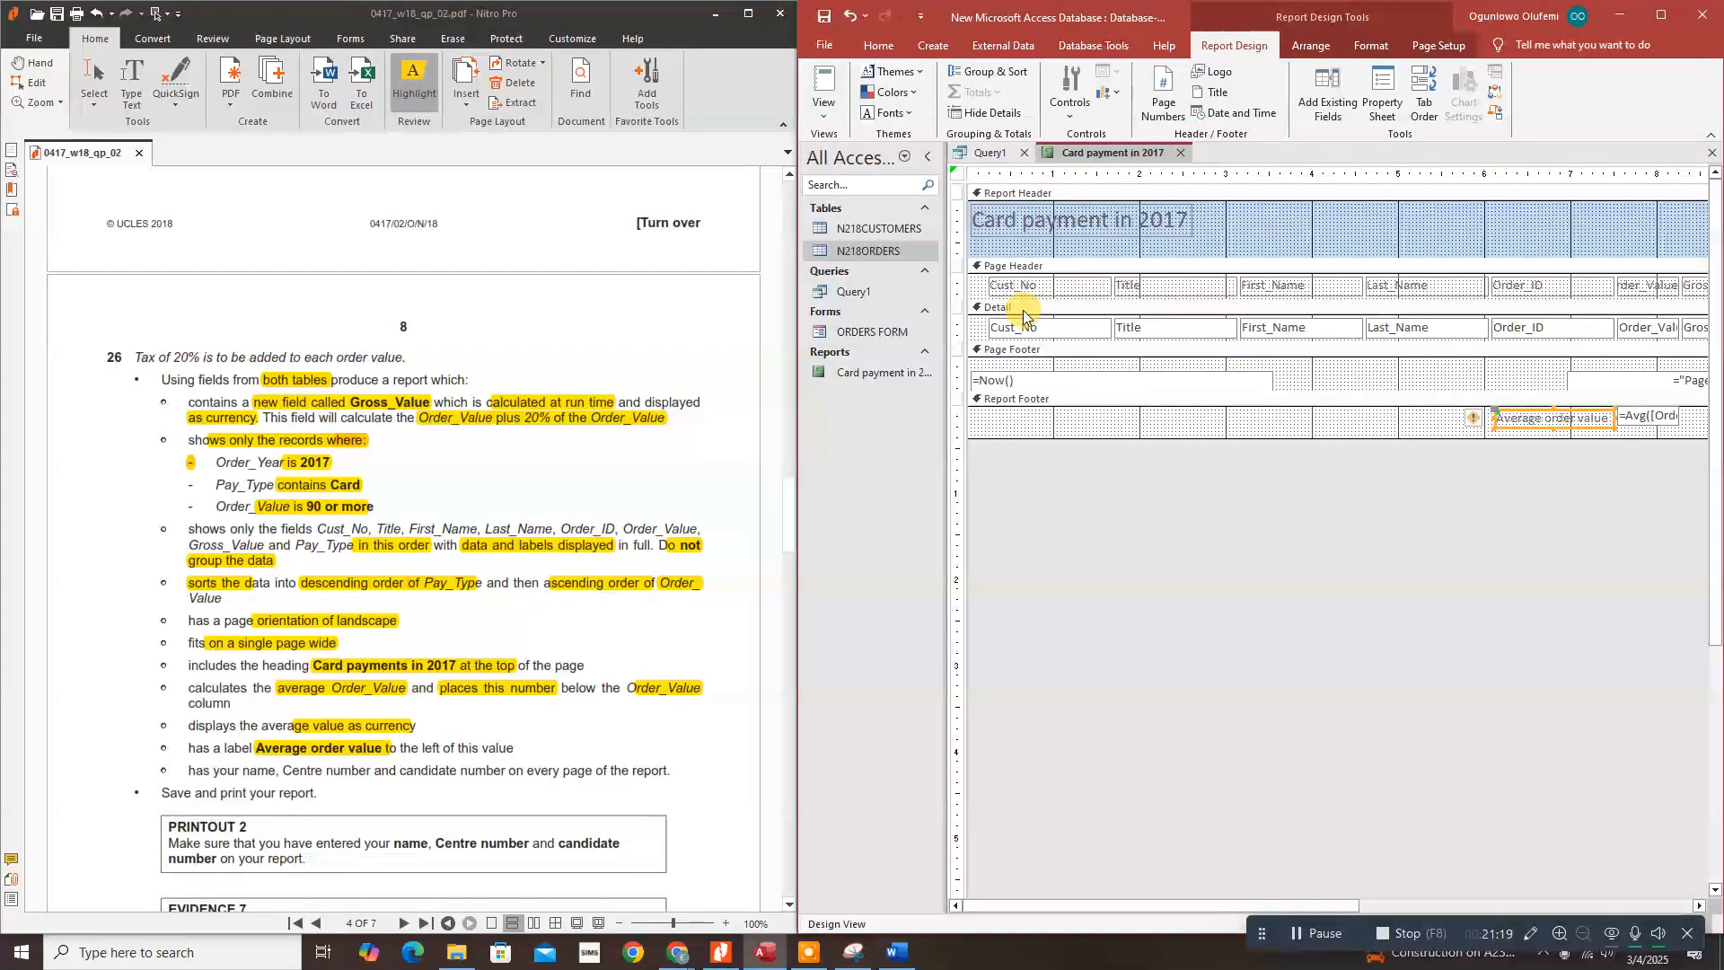
Step: Delete the =Now() date box from the page footer
{"action": "left_click", "coordinate": [1036, 370]}
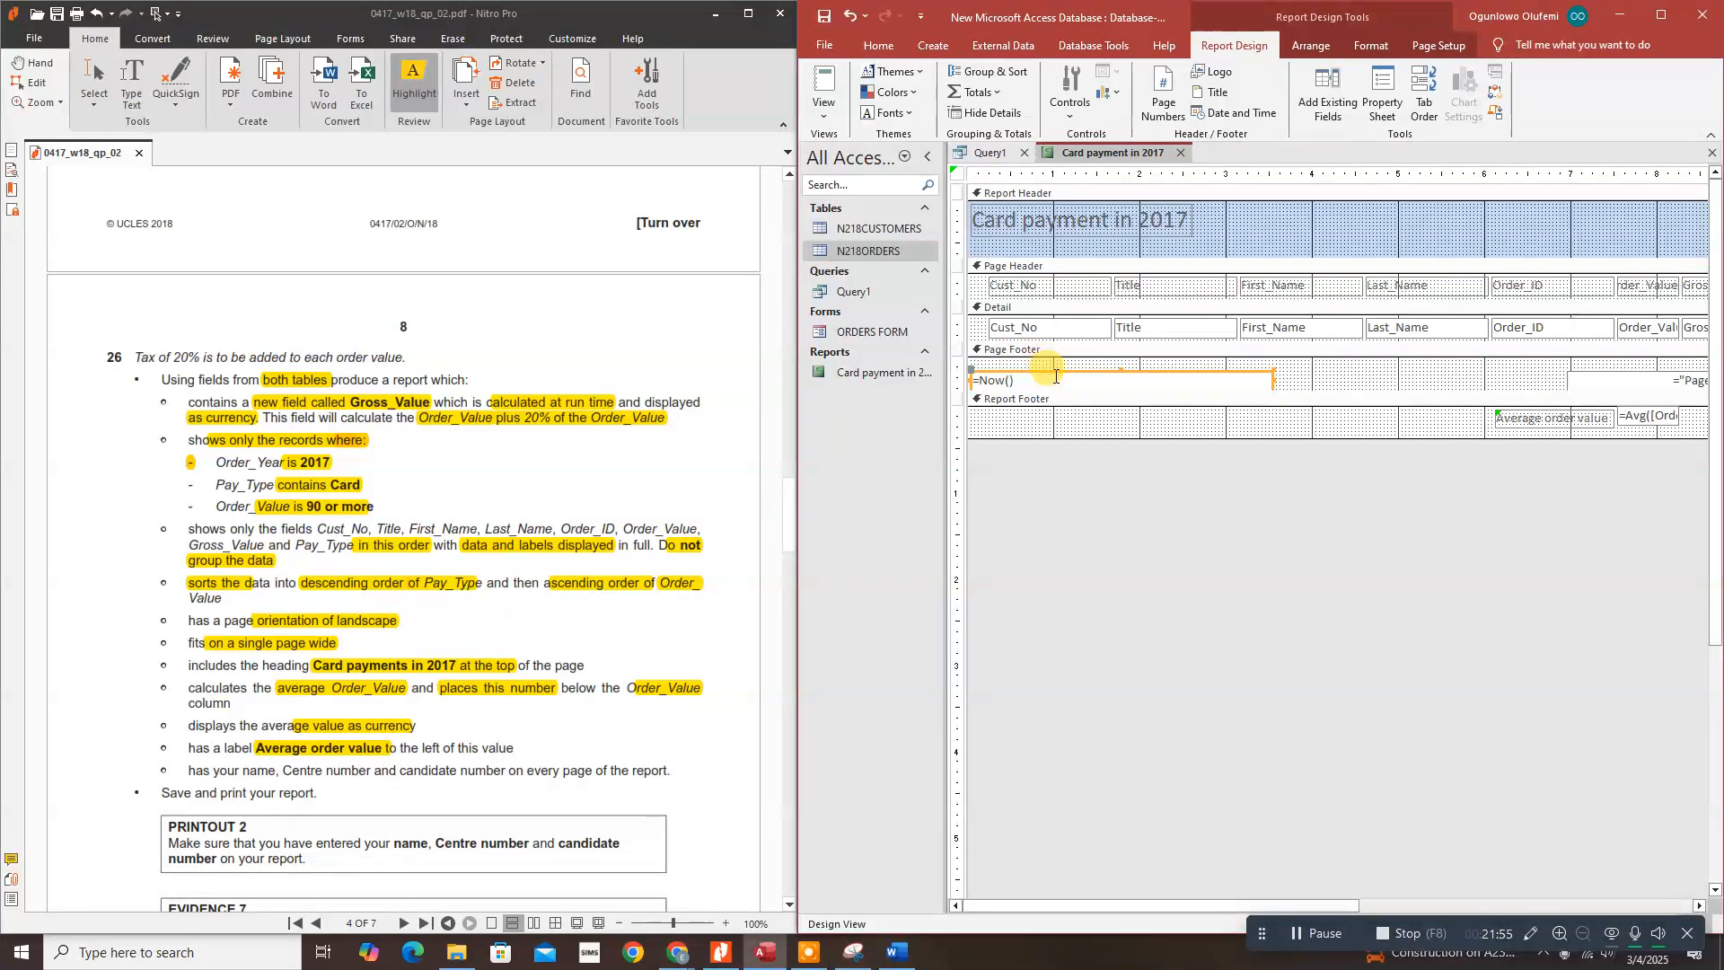
{"action": "left_click", "coordinate": [1327, 372]}
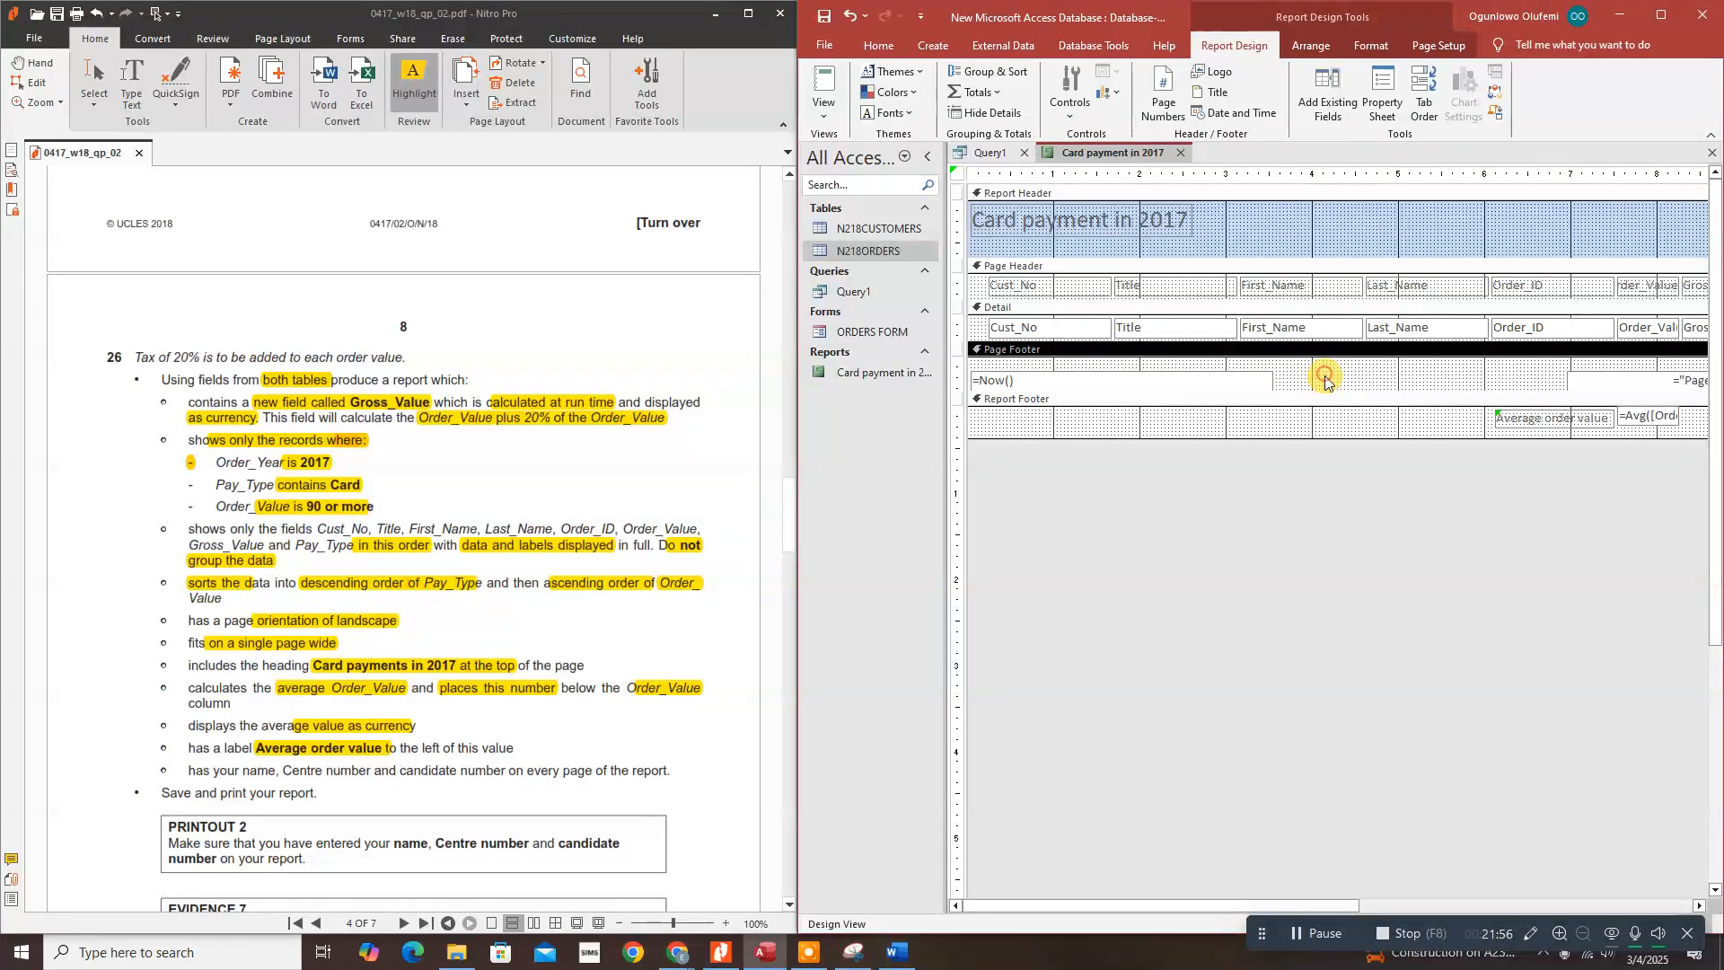
{"action": "left_click", "coordinate": [1219, 370]}
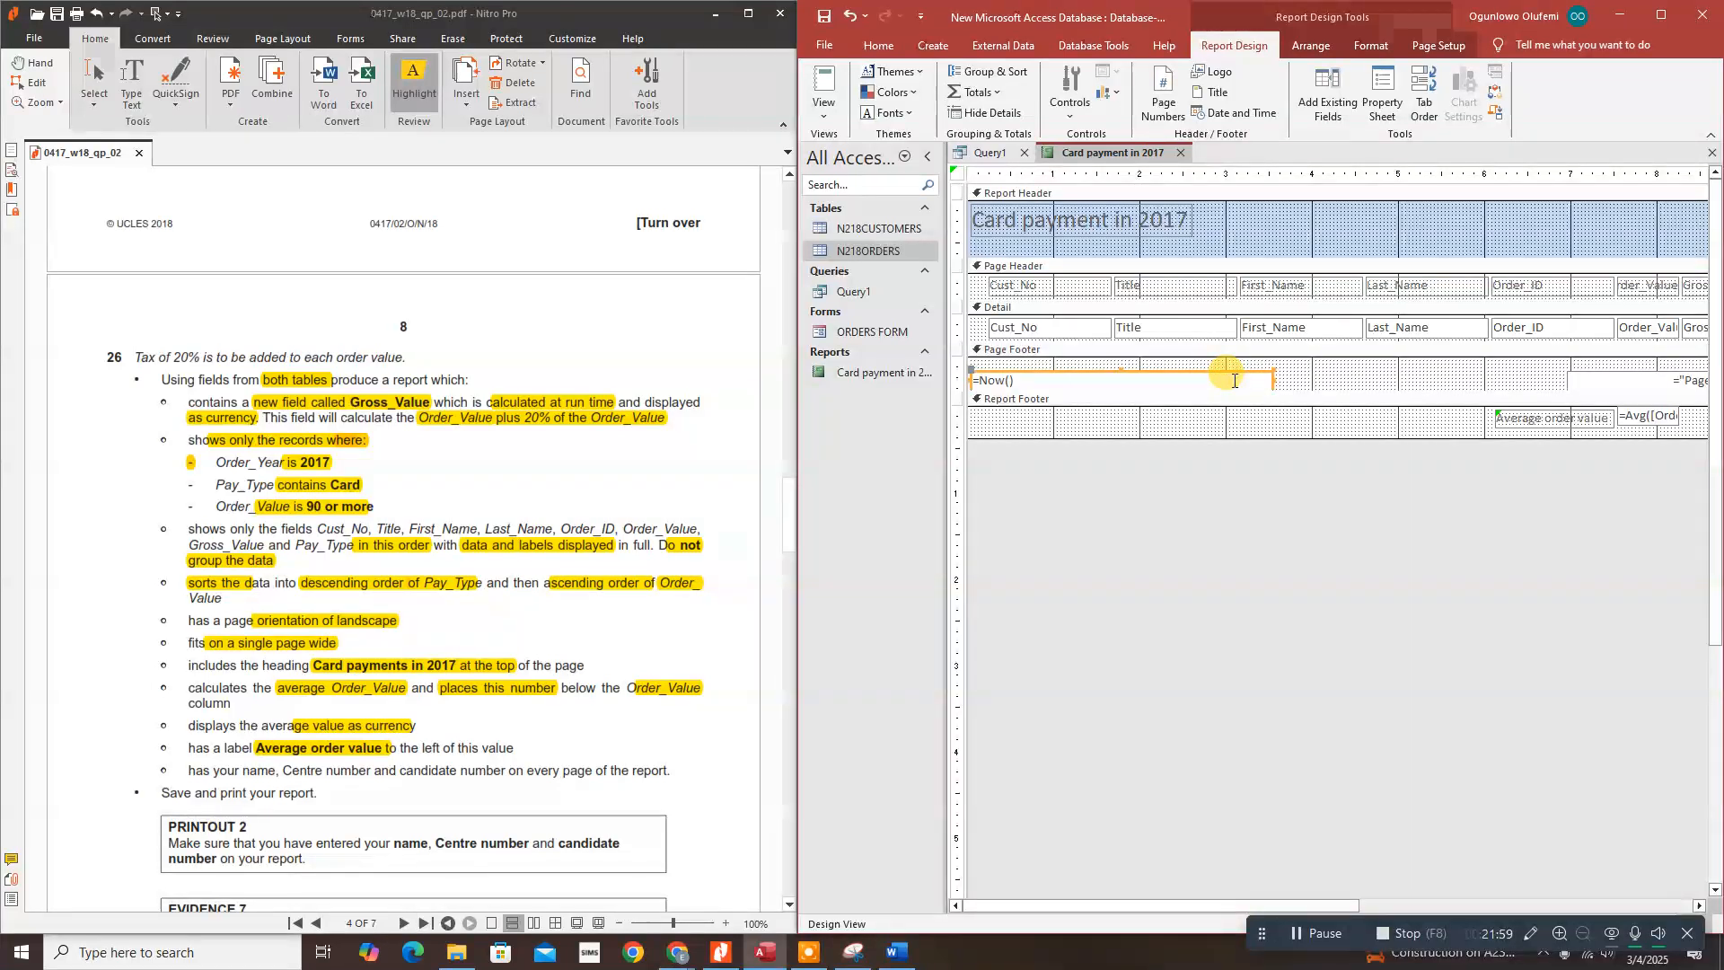
{"action": "key", "text": "Delete"}
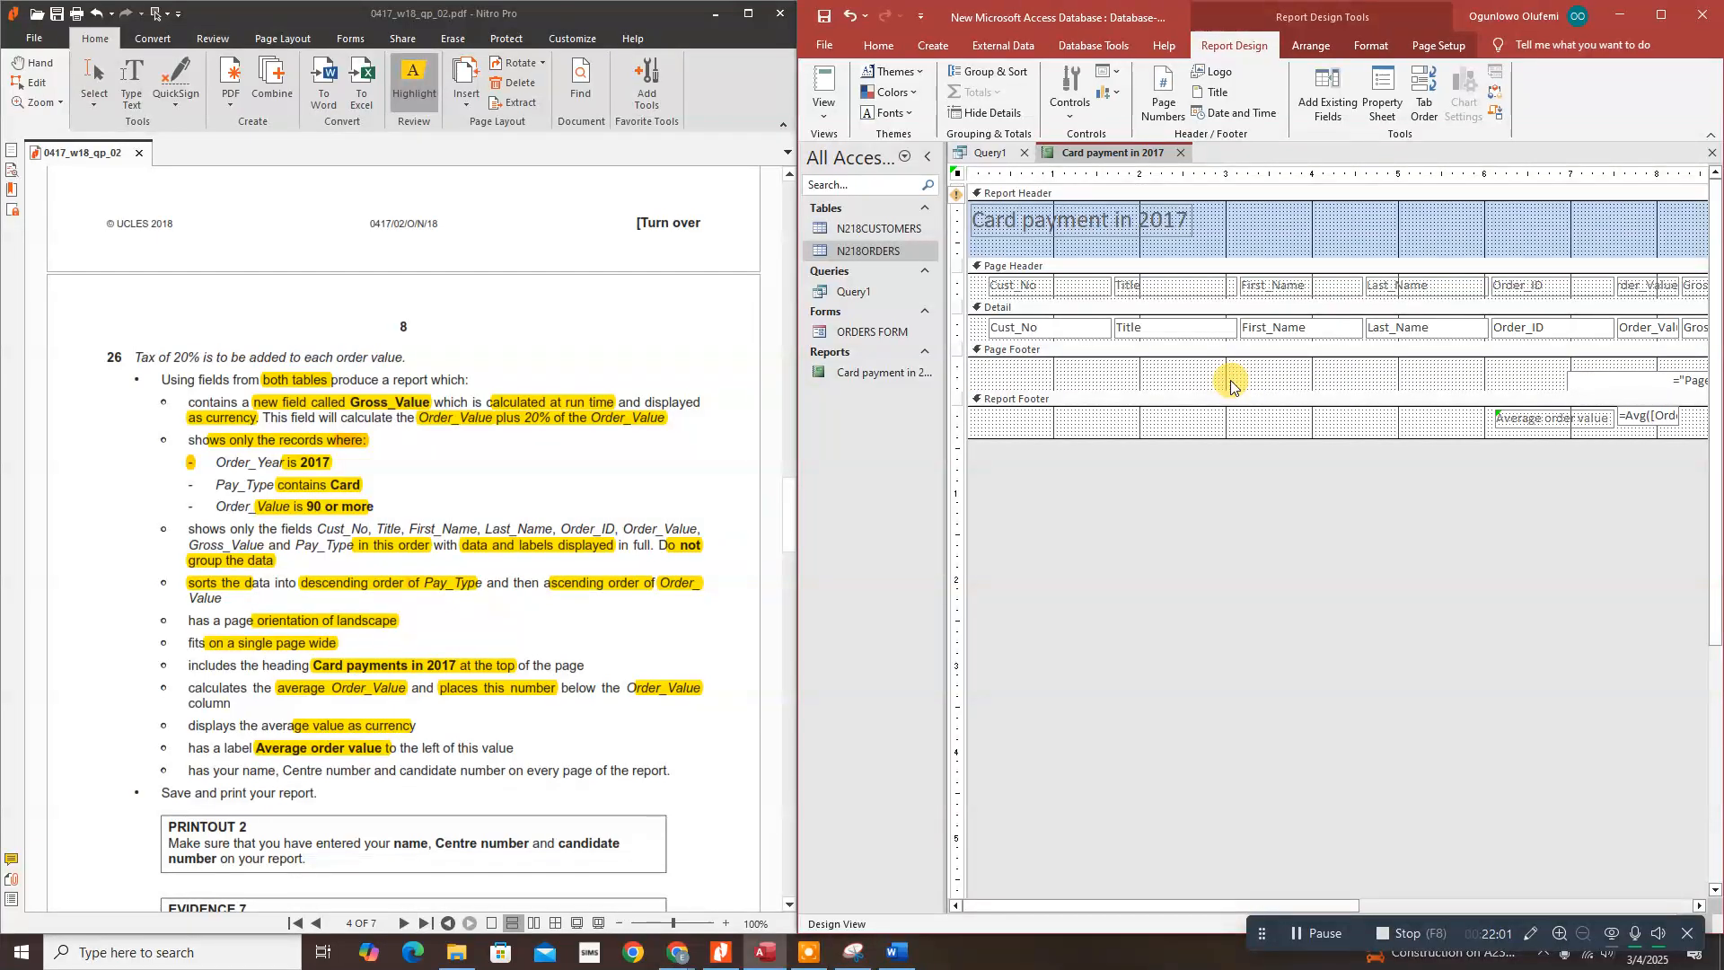
Step: Add a page-footer label with the candidate's name, centre number and candidate number, then list the report views
{"action": "left_click", "coordinate": [1066, 119]}
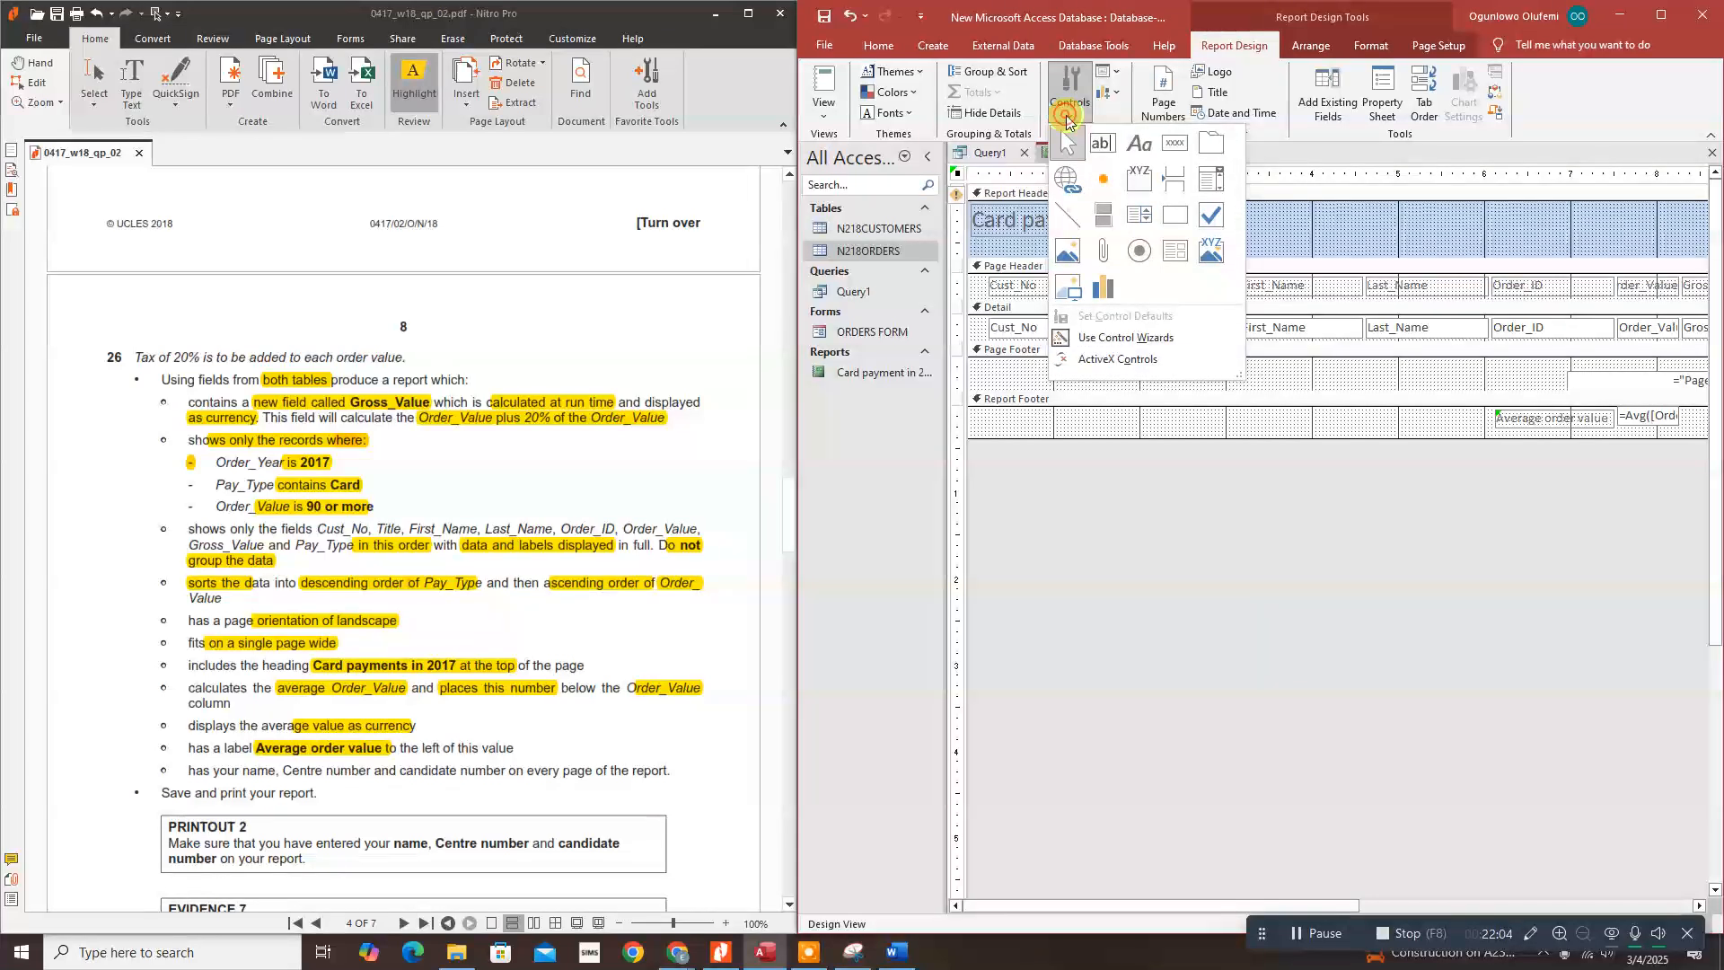
{"action": "left_click", "coordinate": [1132, 147]}
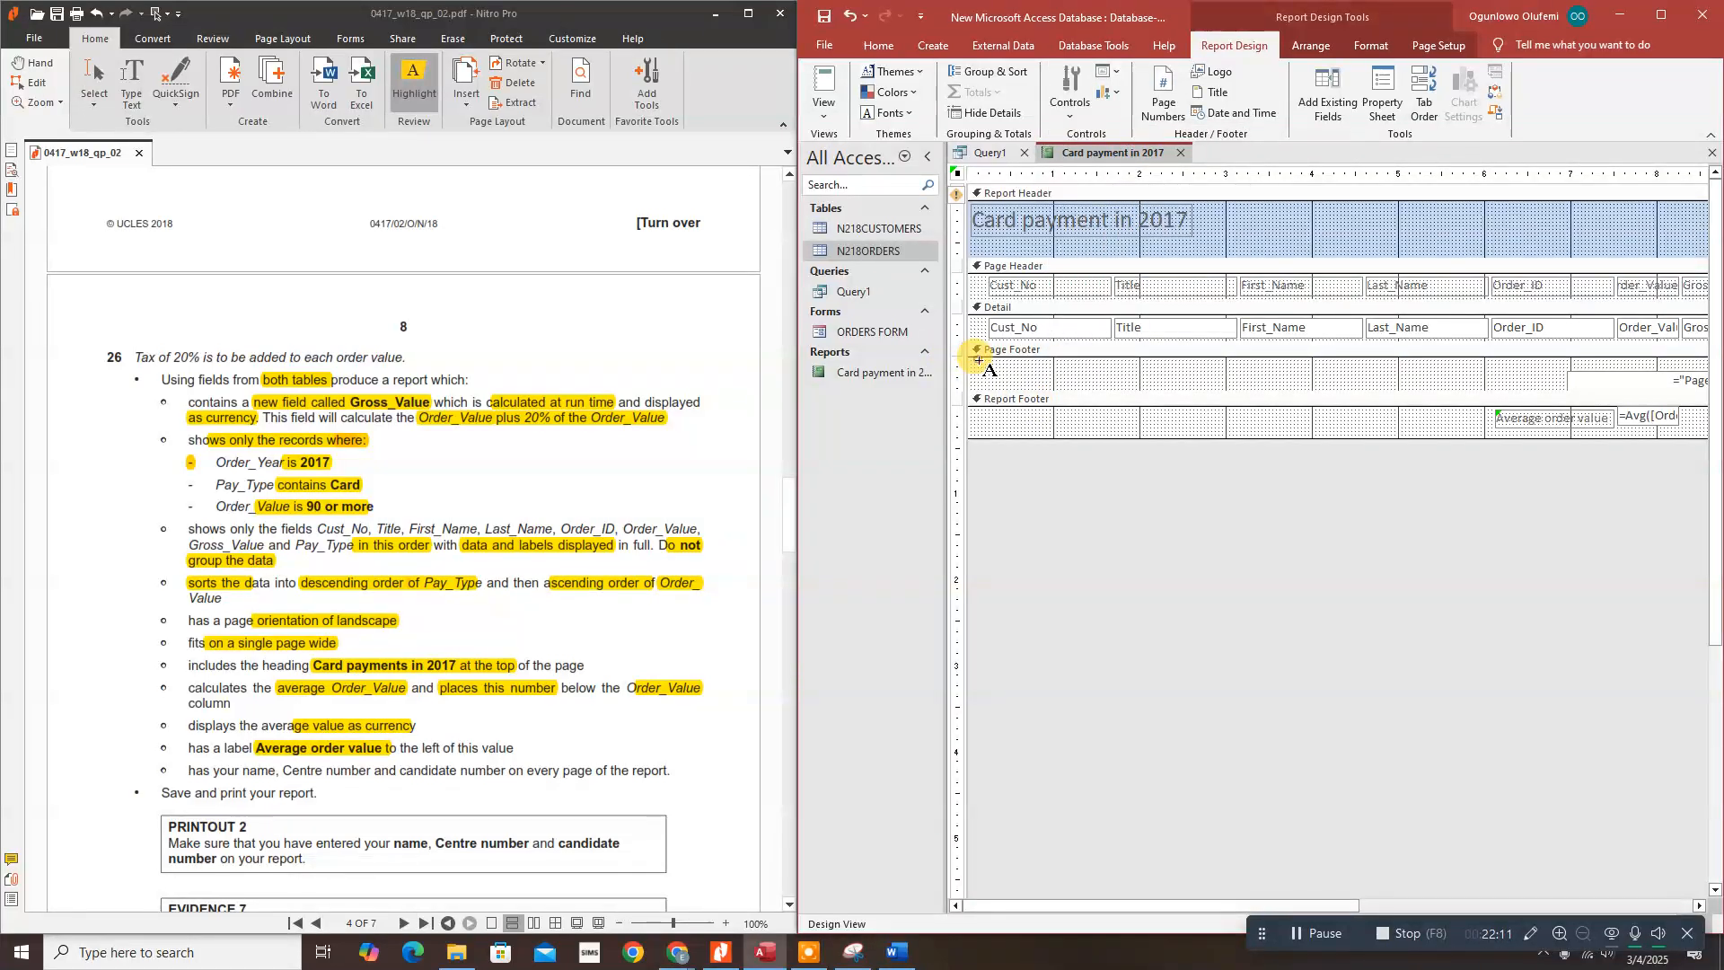
{"action": "left_click_drag", "start_coordinate": [979, 360], "coordinate": [1190, 386]}
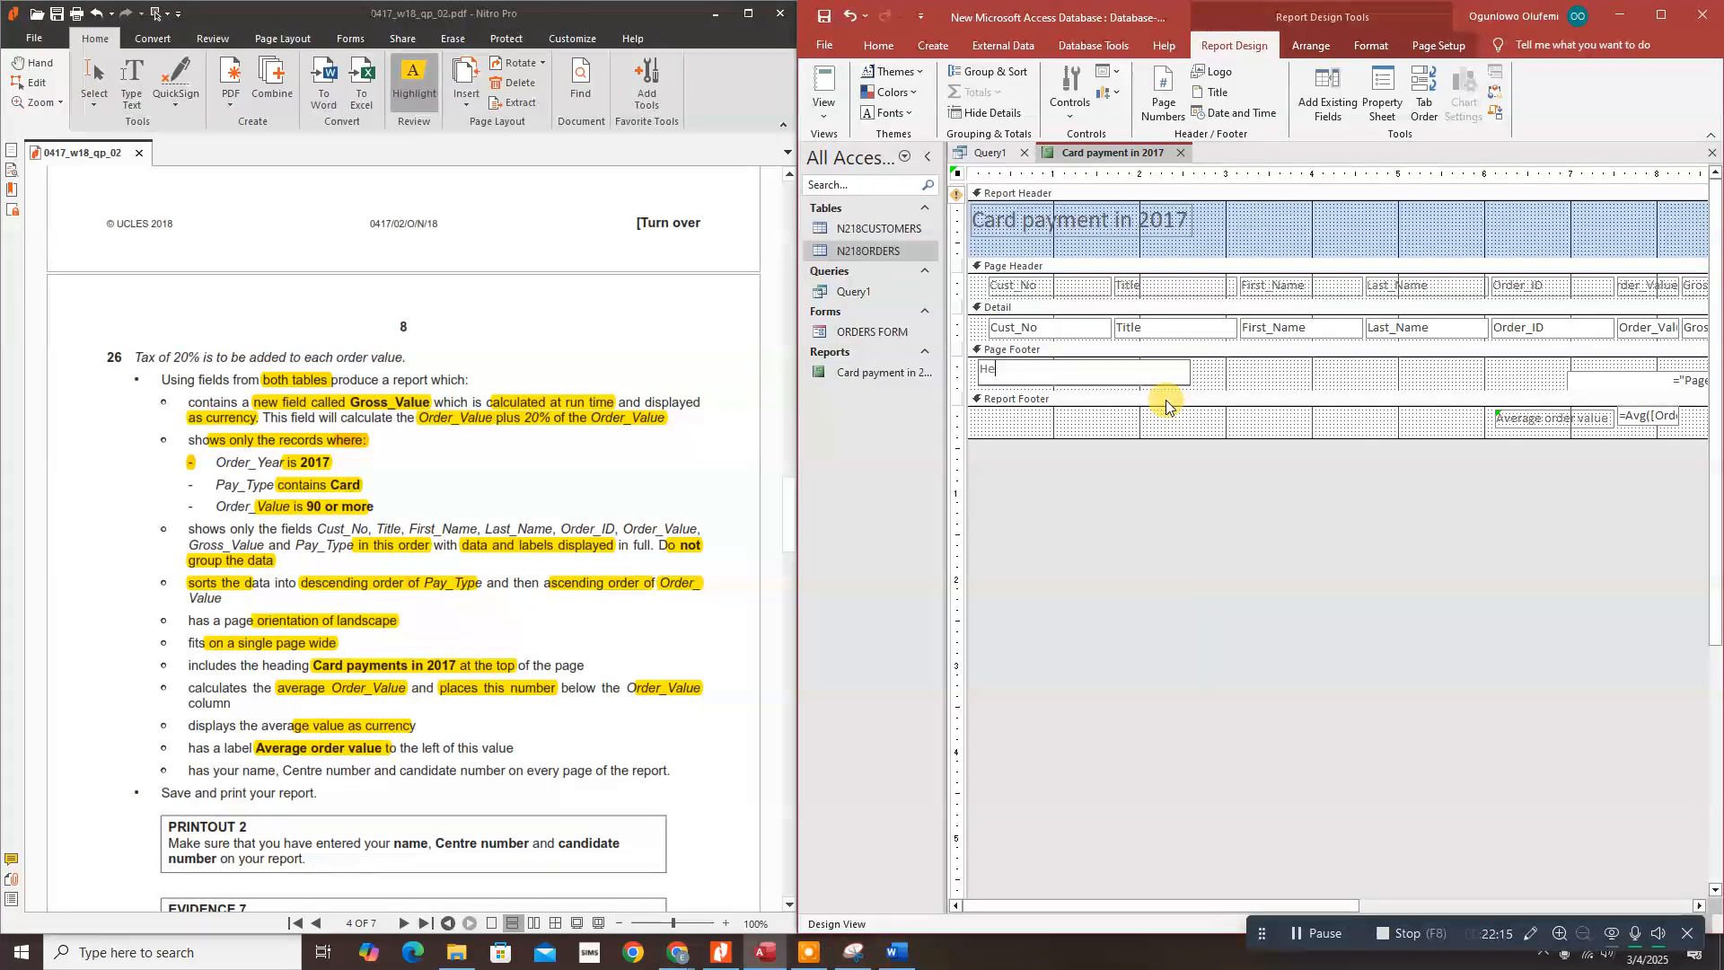
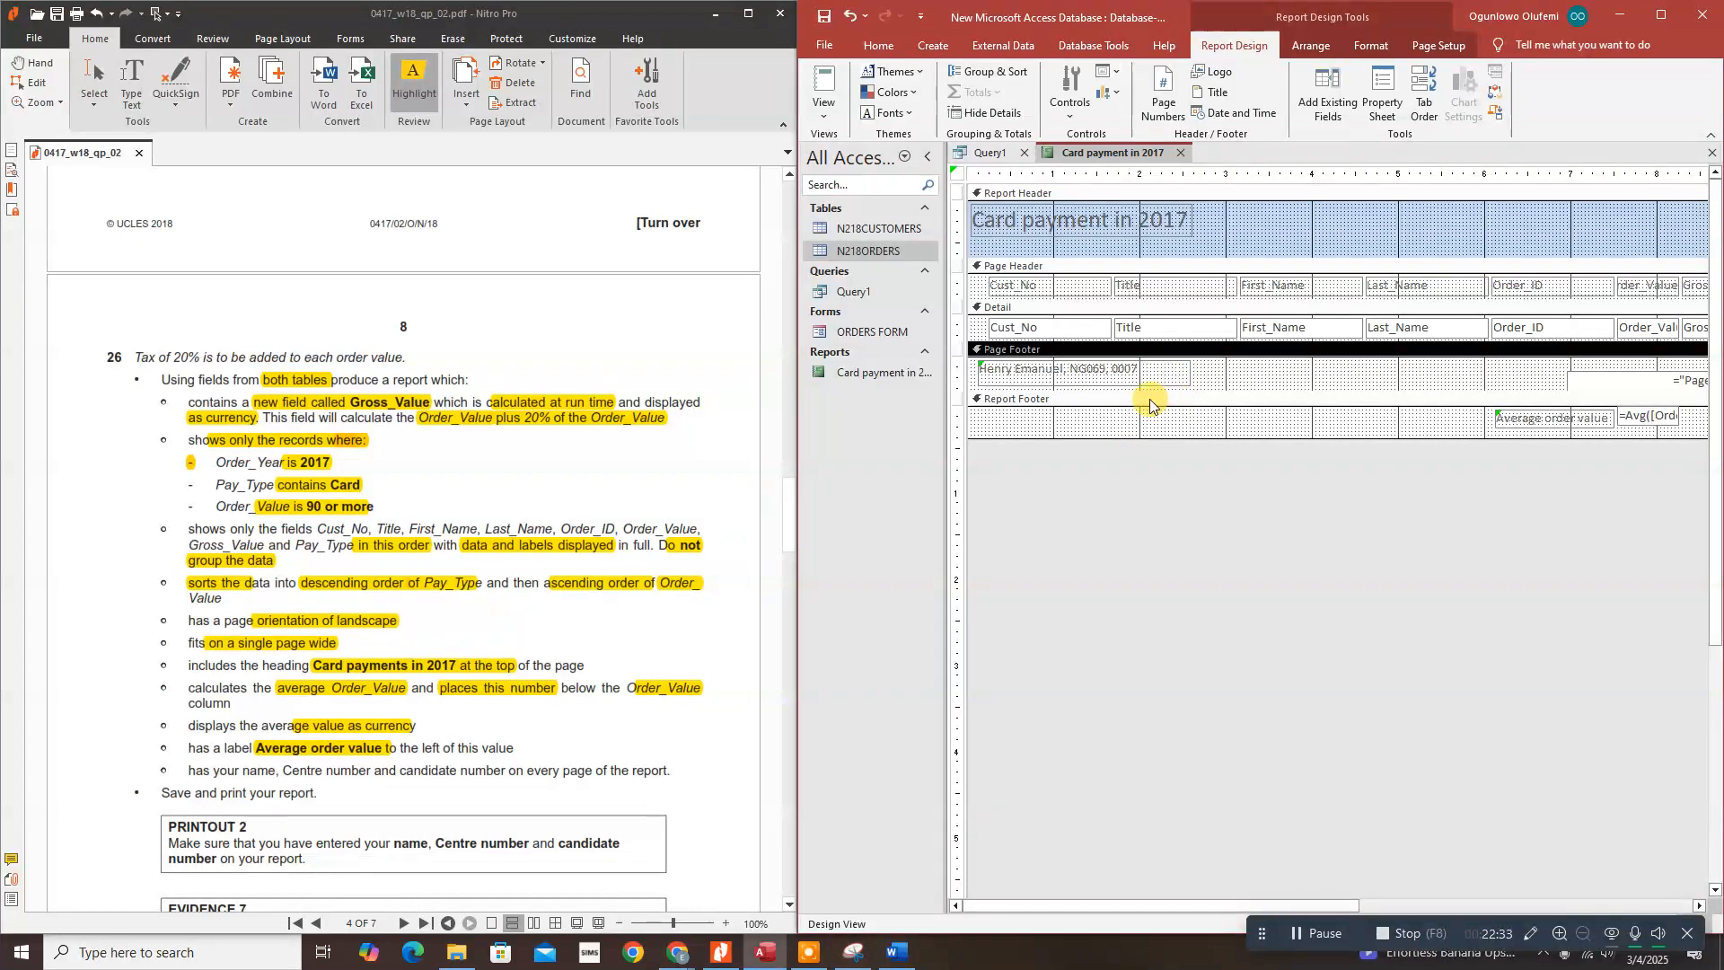
{"action": "left_click", "coordinate": [824, 101]}
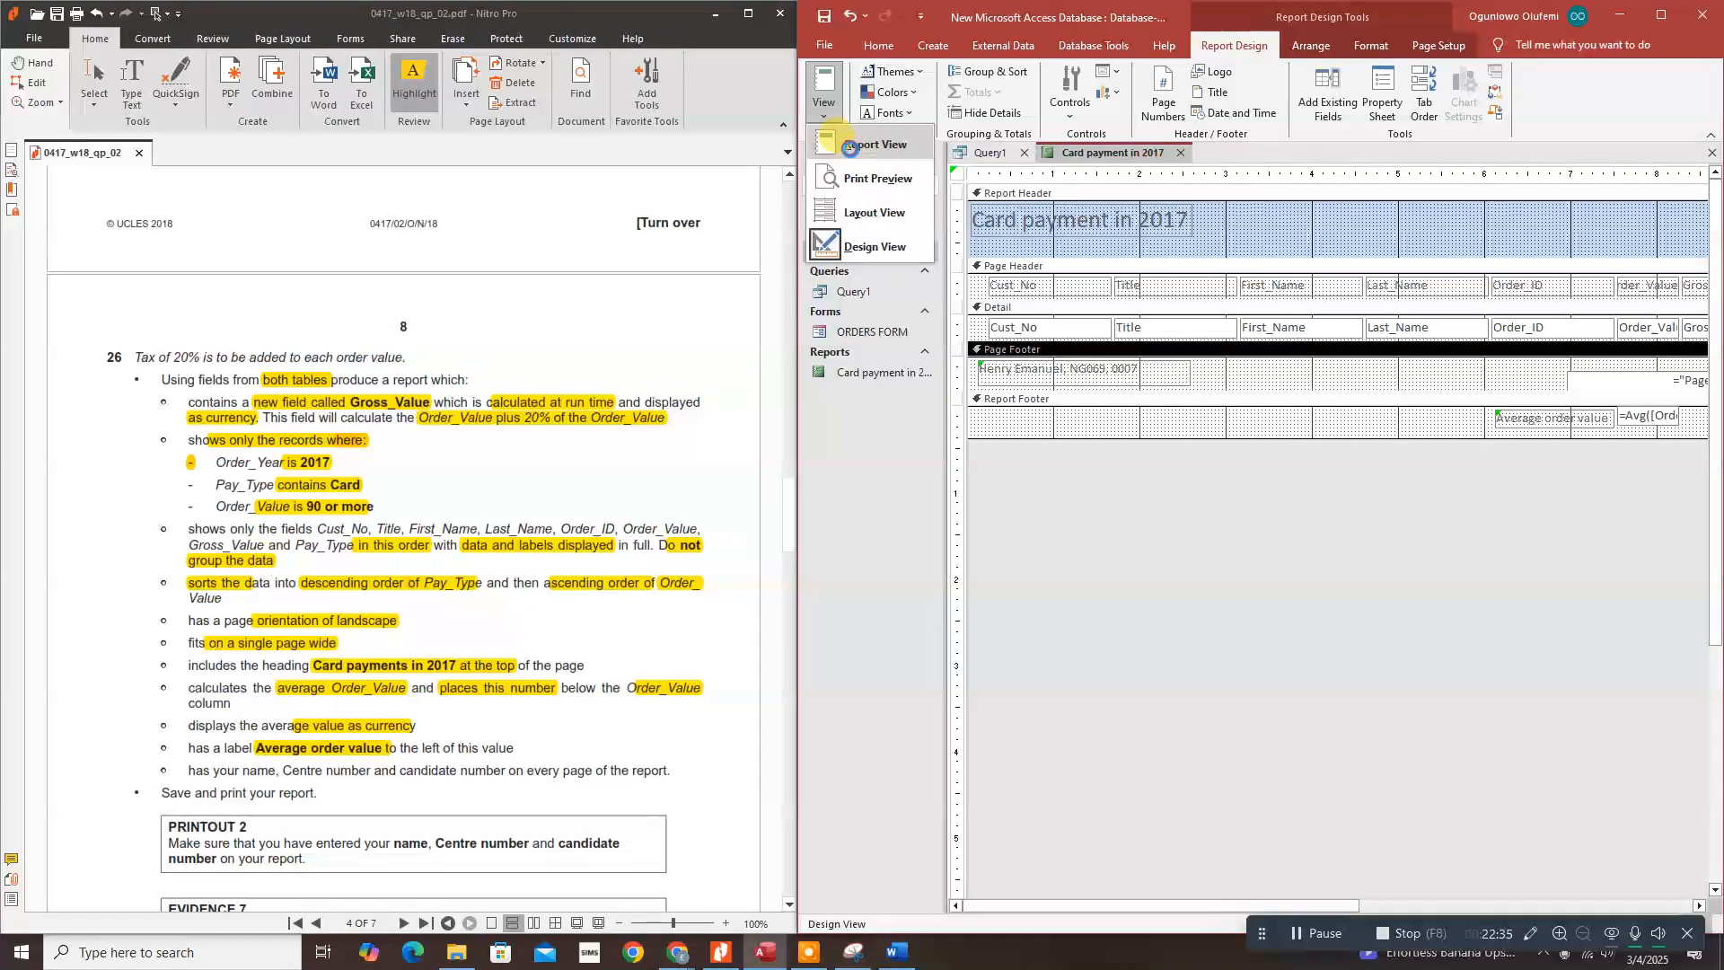
{"action": "left_click", "coordinate": [857, 145]}
{"action": "scroll", "coordinate": [1207, 413], "scroll_direction": "down", "scroll_amount": 3}
{"action": "scroll", "coordinate": [1215, 437], "scroll_direction": "down", "scroll_amount": 1}
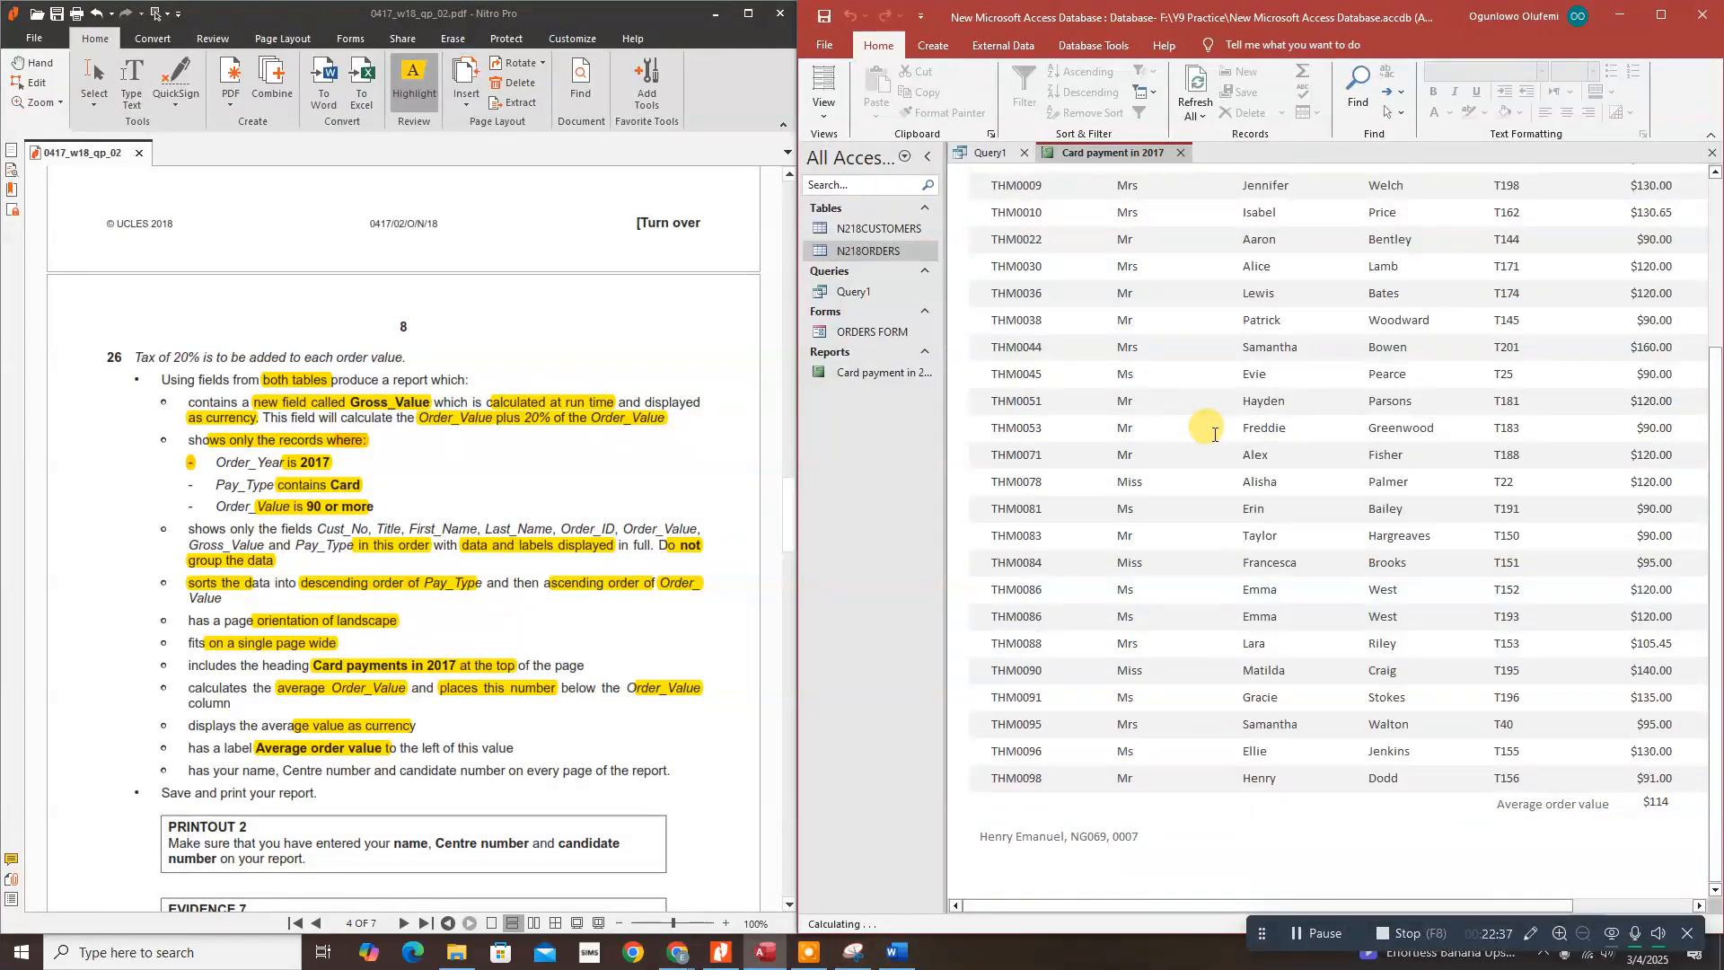
{"action": "scroll", "coordinate": [1214, 434], "scroll_direction": "up", "scroll_amount": 1}
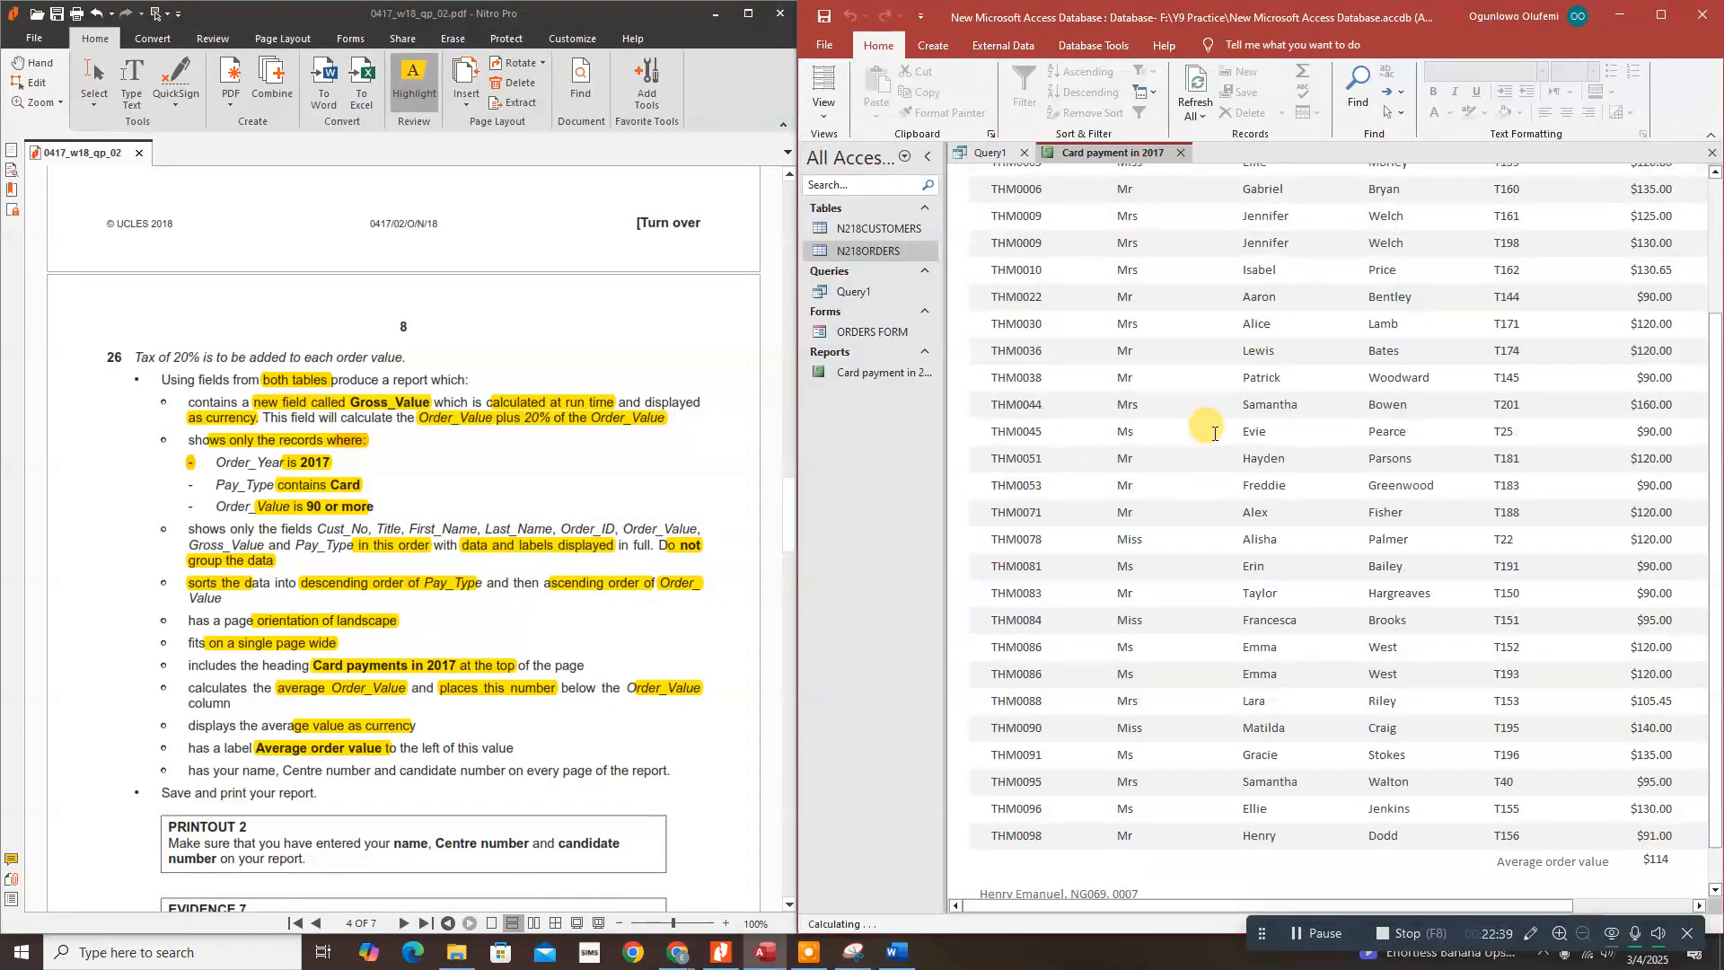
{"action": "scroll", "coordinate": [1214, 434], "scroll_direction": "up", "scroll_amount": 3}
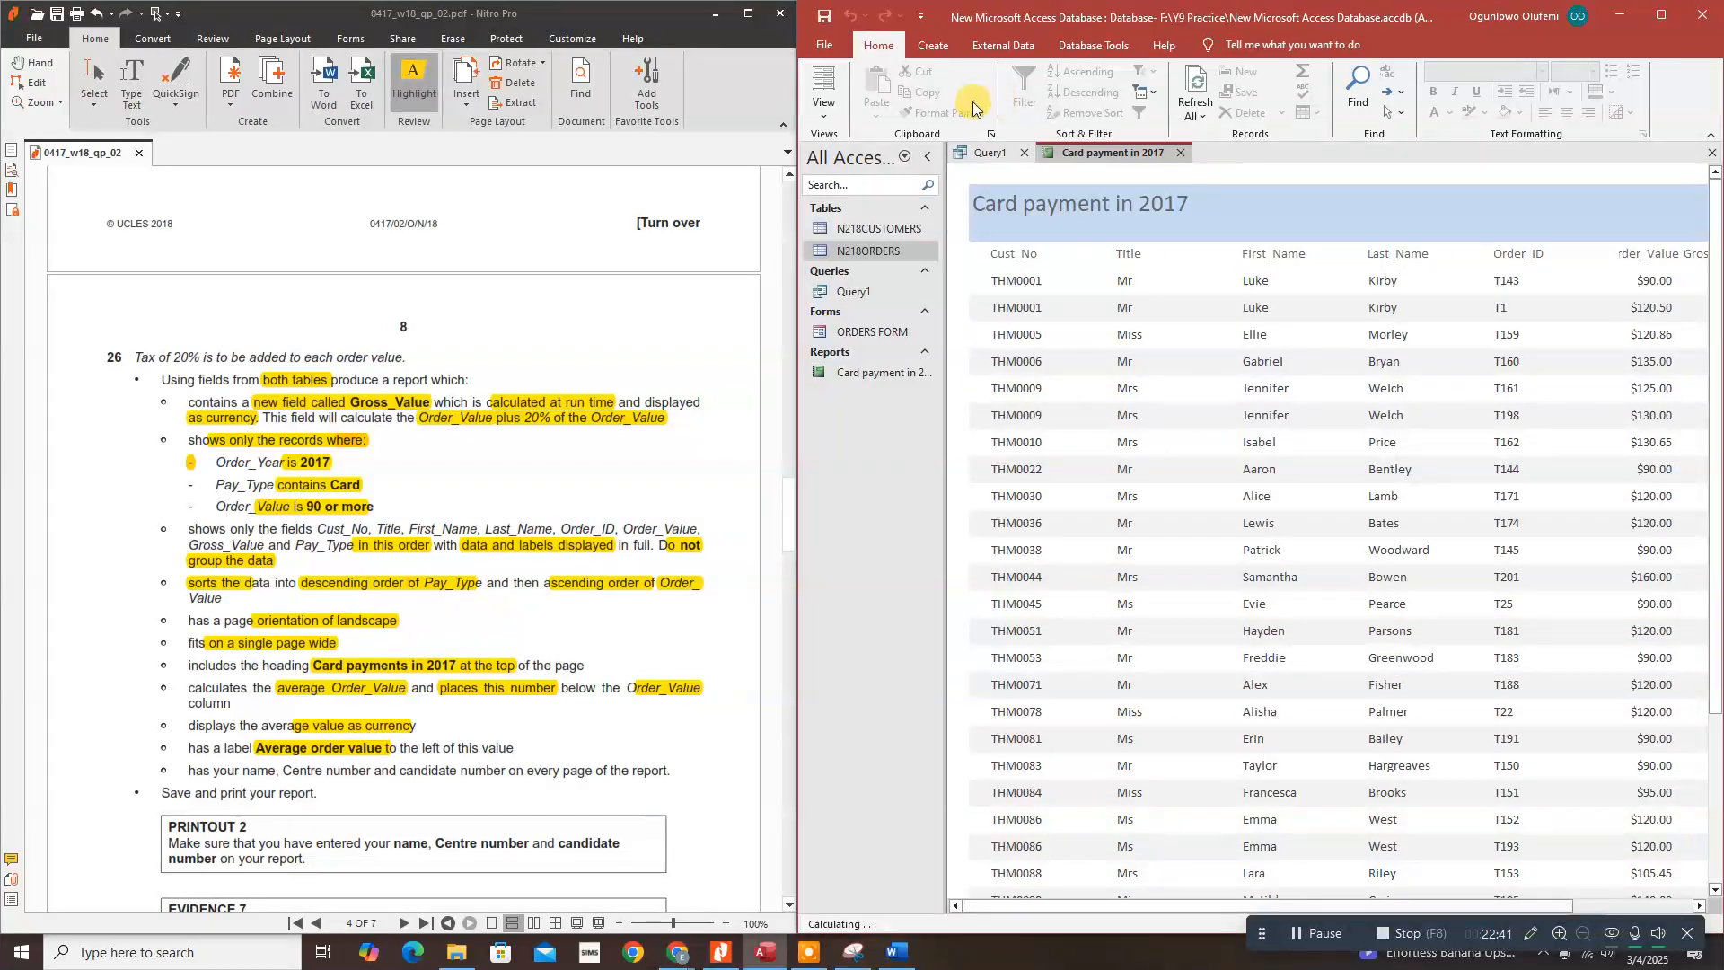
{"action": "left_click", "coordinate": [831, 117]}
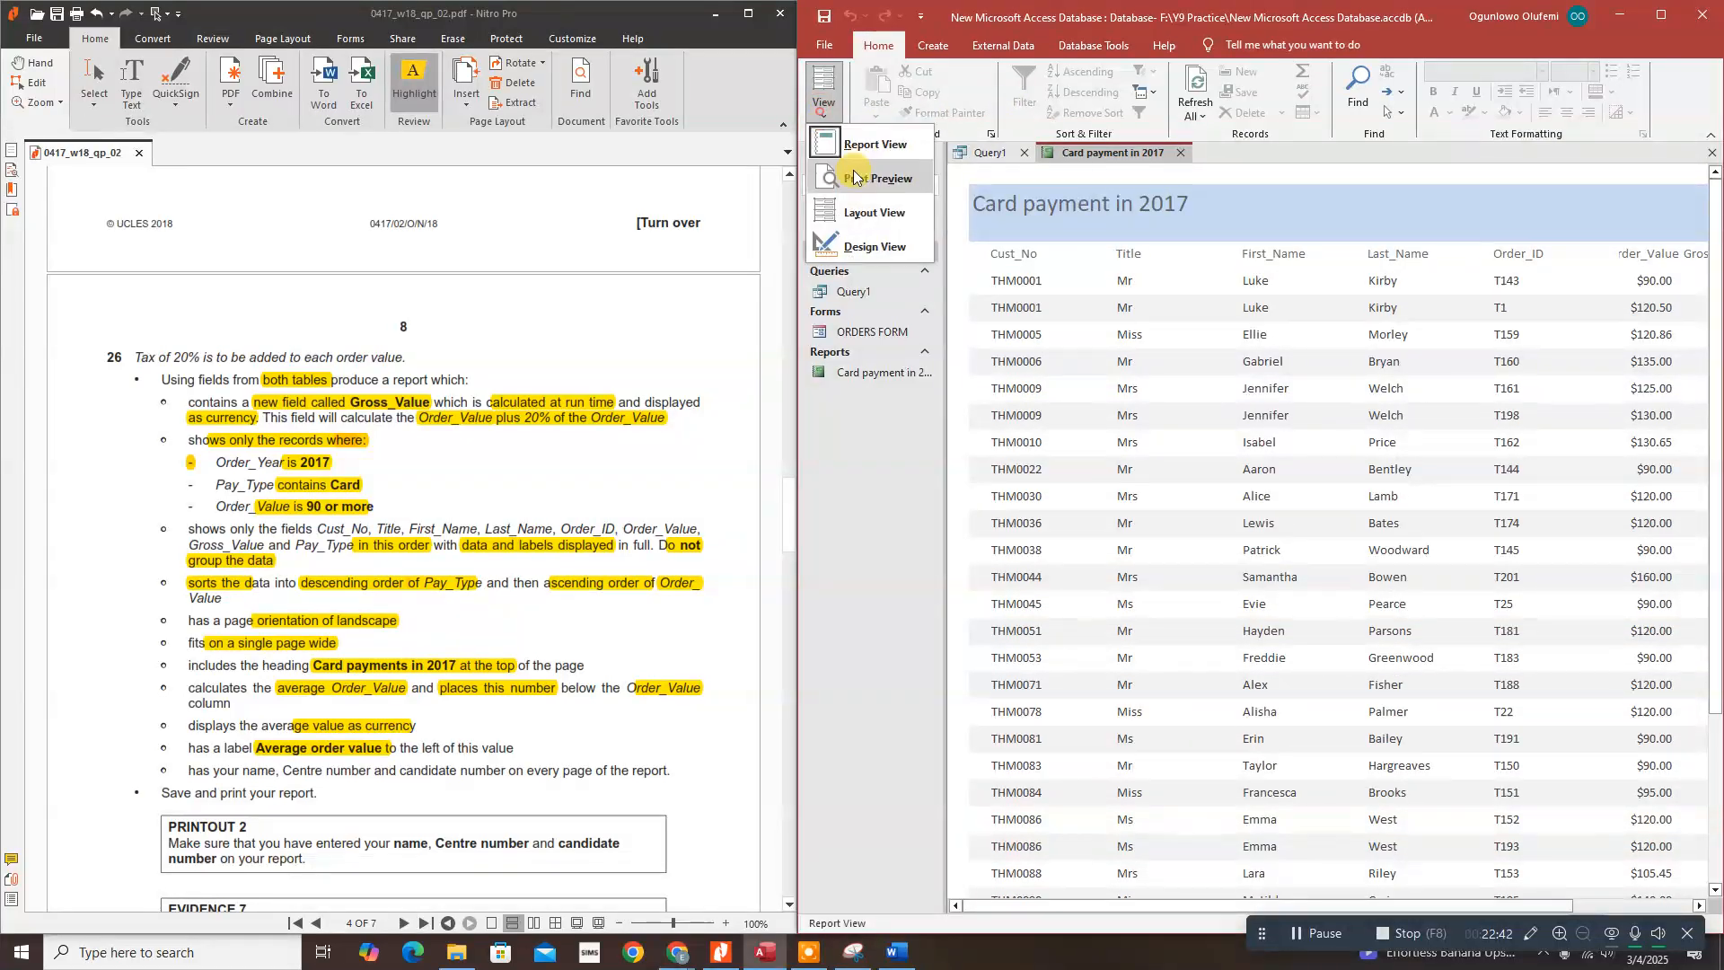
{"action": "left_click", "coordinate": [869, 248]}
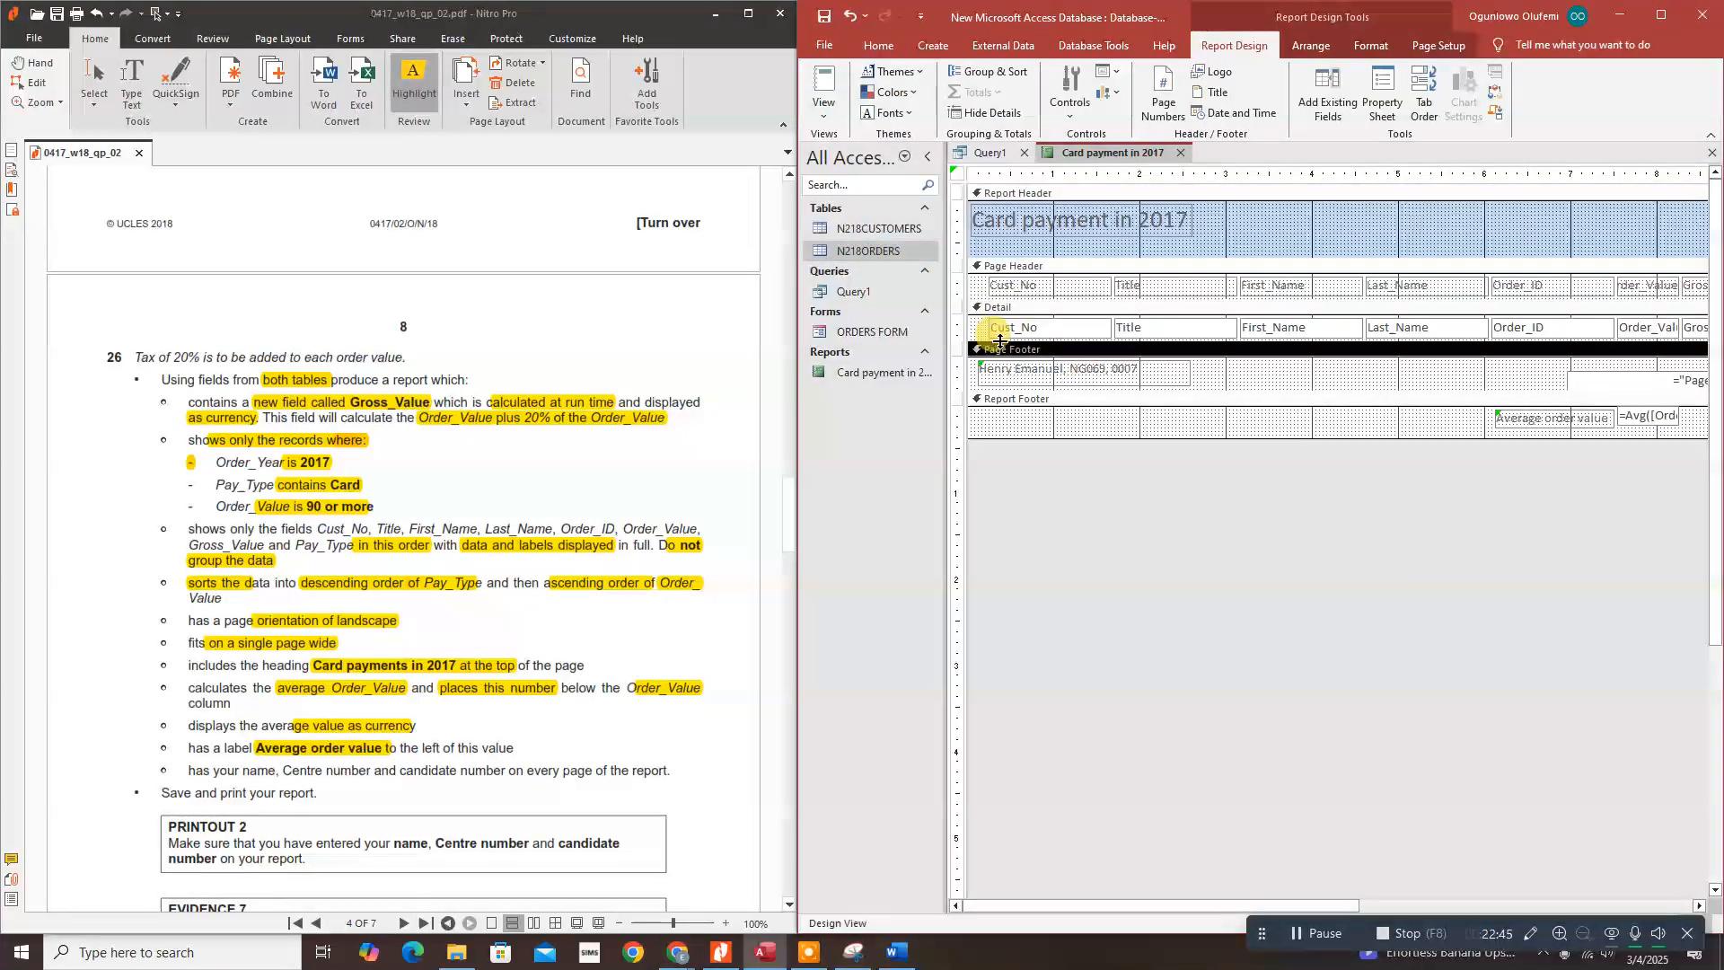
Step: Draw a trial text box in the page footer and type 'H' into it
{"action": "left_click", "coordinate": [1073, 99]}
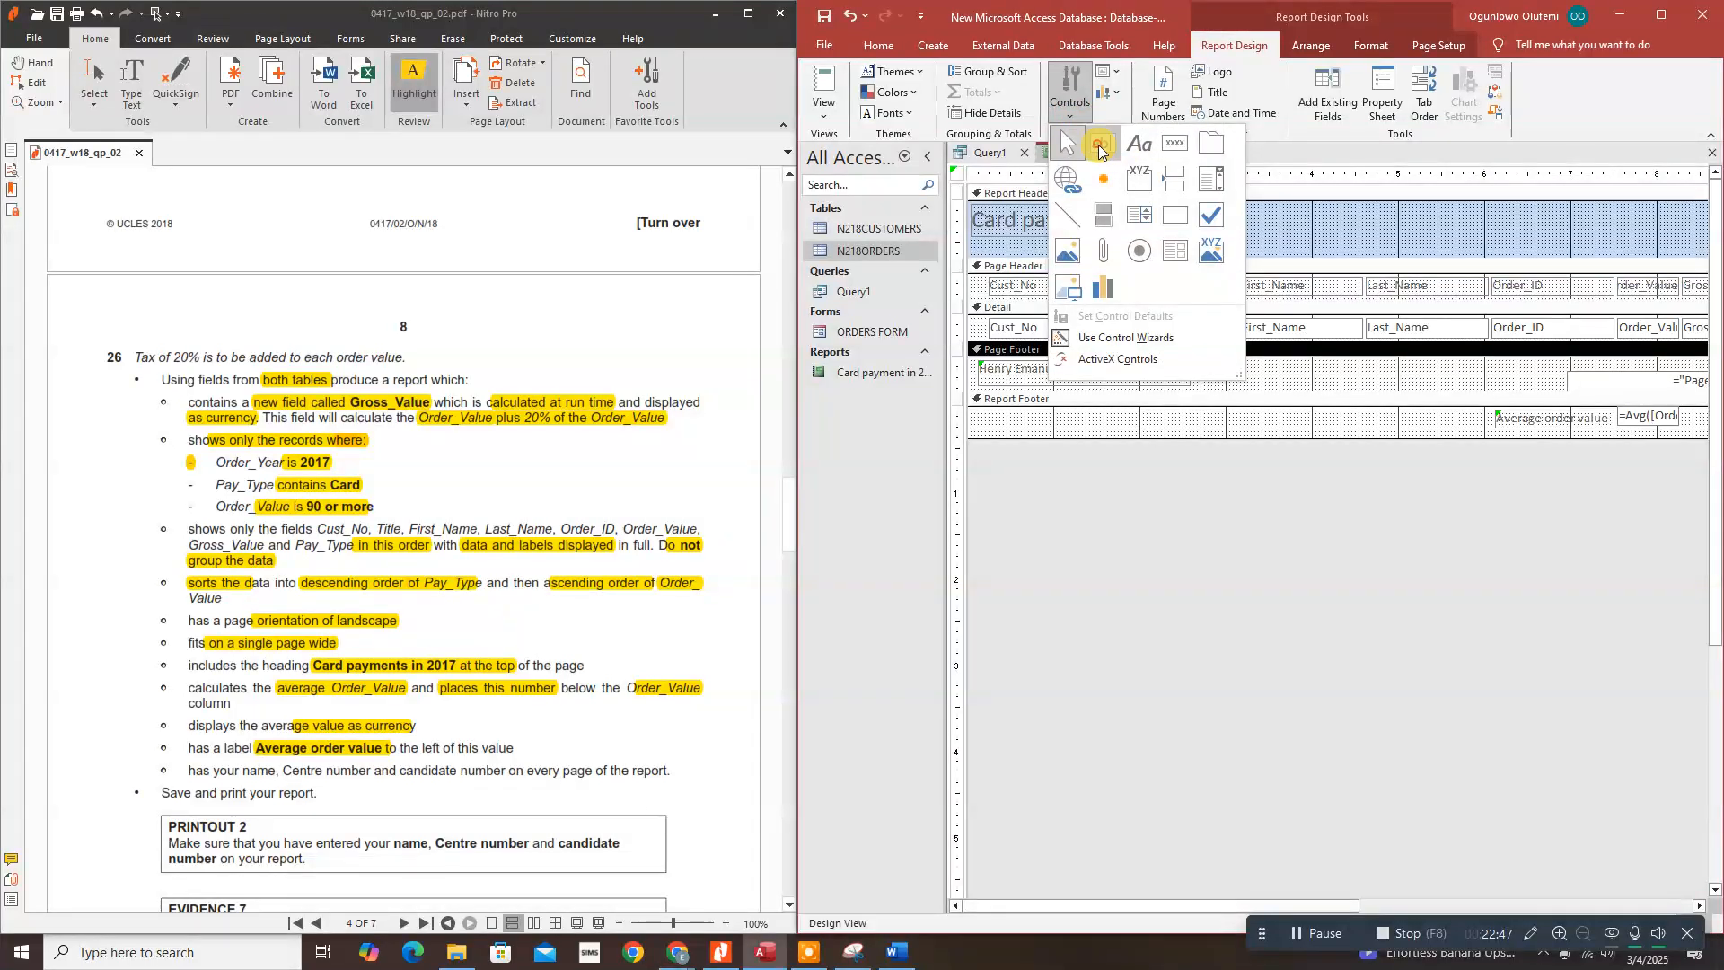
{"action": "left_click", "coordinate": [1099, 146]}
{"action": "left_click_drag", "start_coordinate": [1219, 365], "coordinate": [1351, 383]}
{"action": "left_click", "coordinate": [1279, 370]}
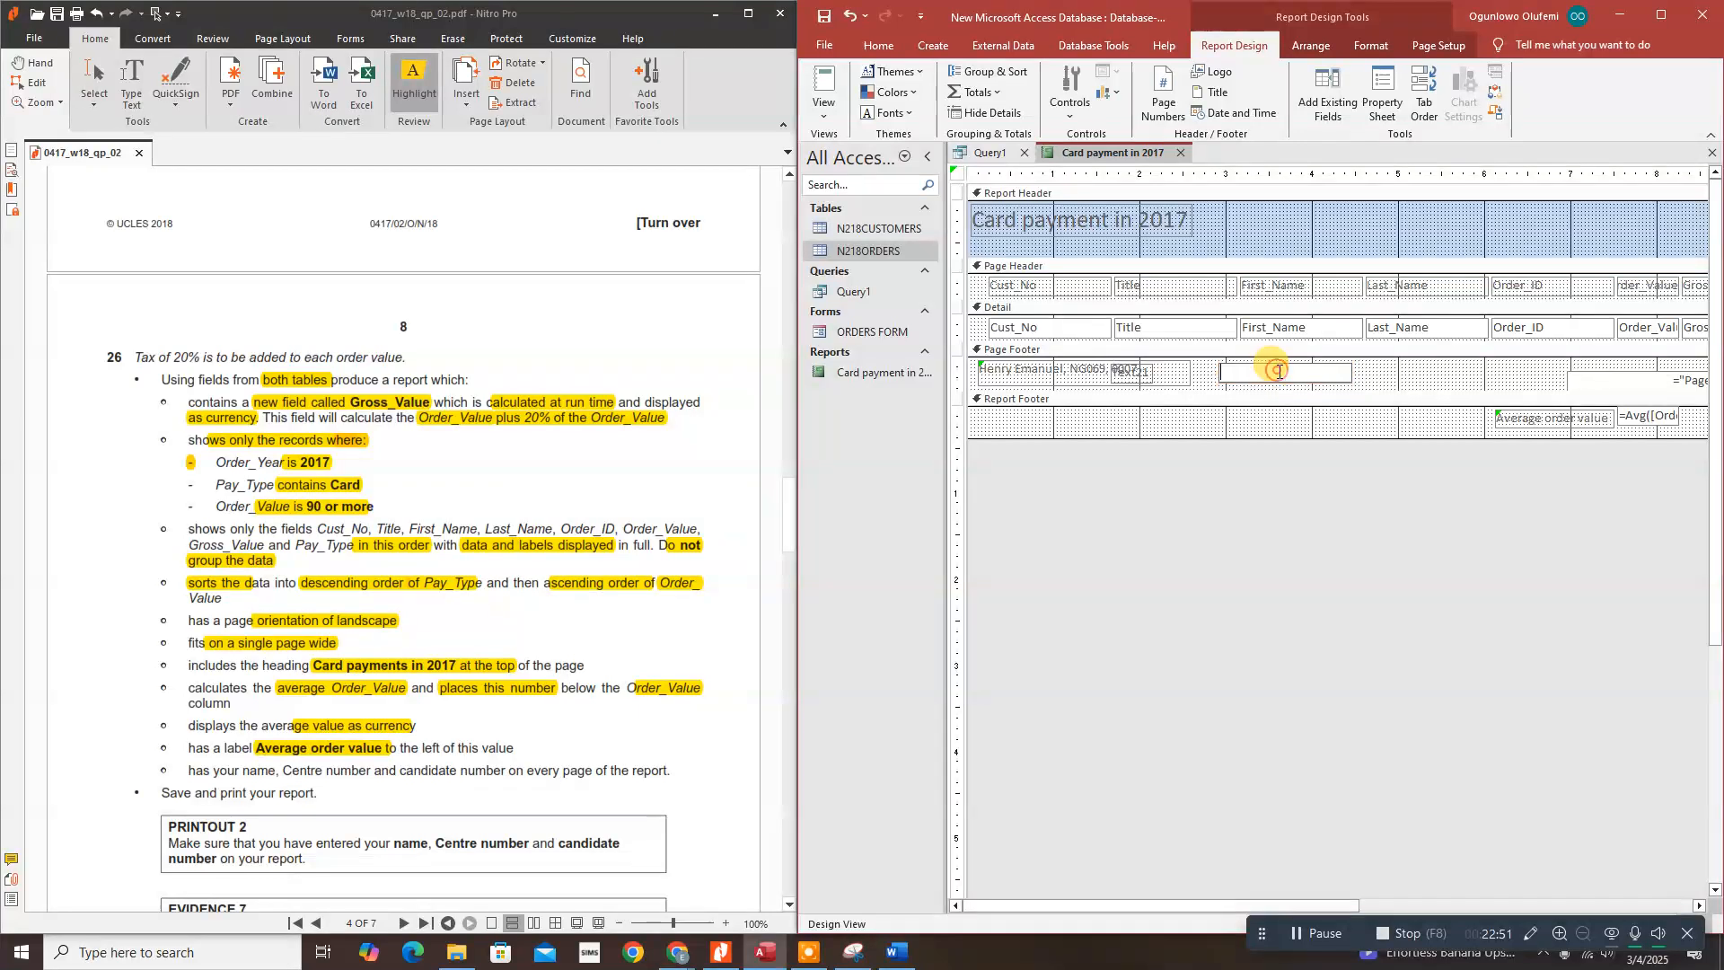
Step: Preview the report, cancel the parameter prompt, delete the text box, and highlight the name requirement
{"action": "left_click", "coordinate": [824, 116]}
{"action": "left_click", "coordinate": [844, 147]}
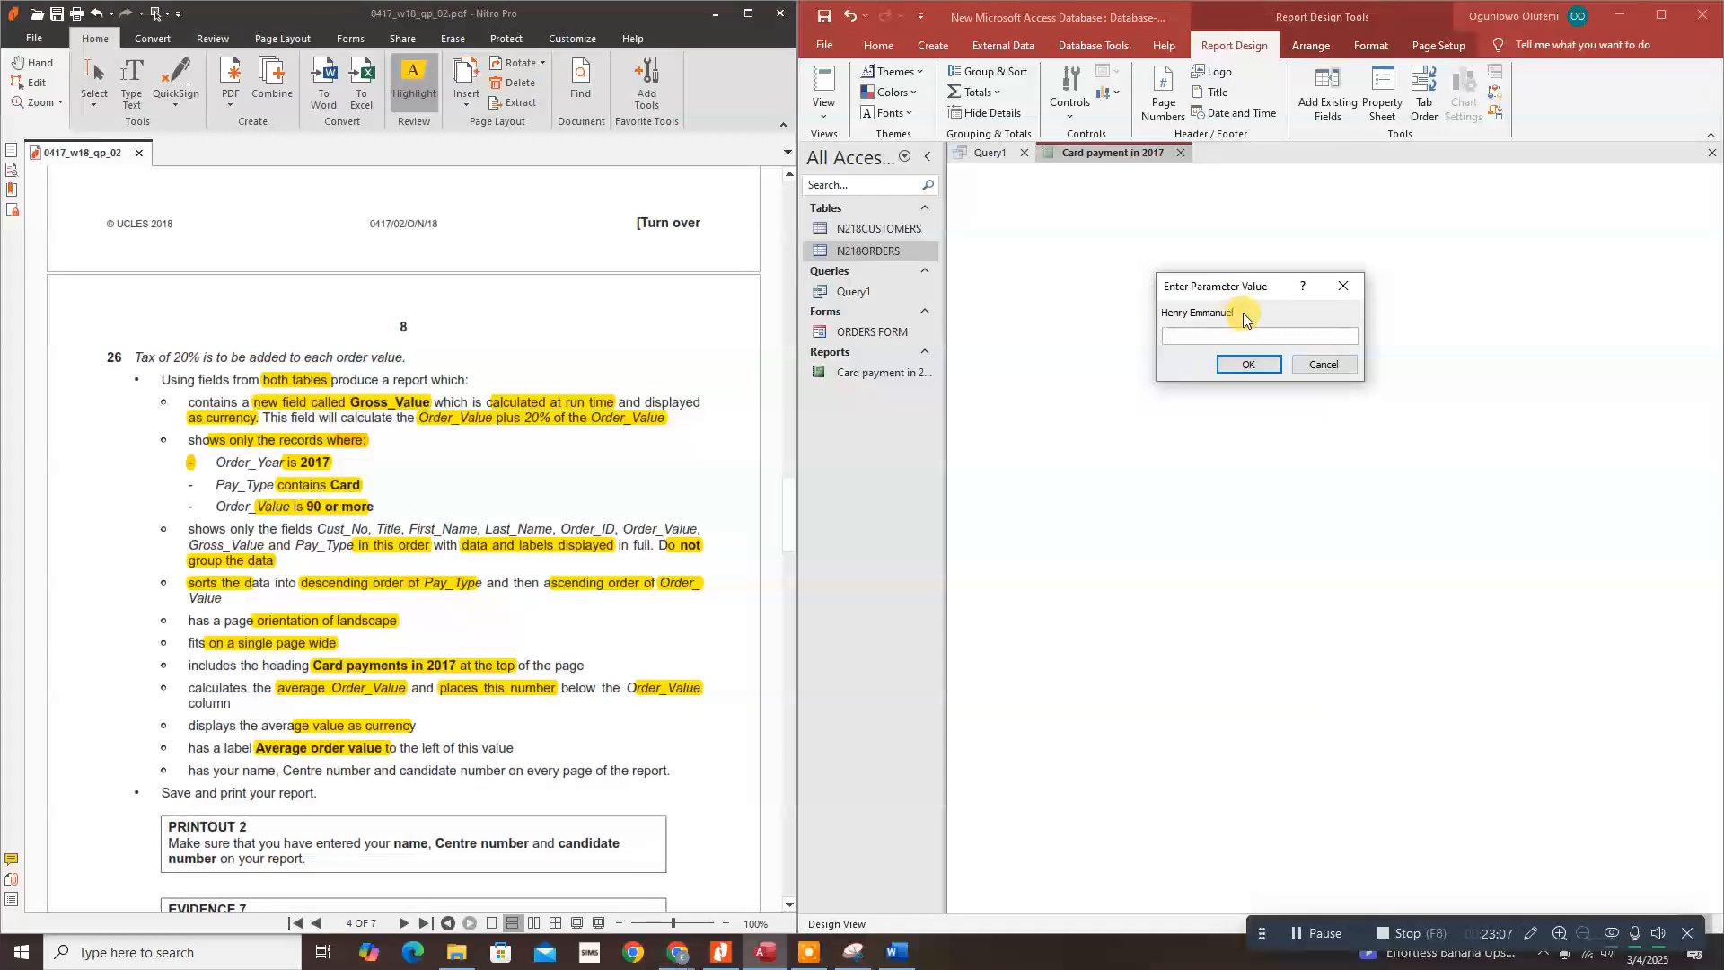
{"action": "left_click", "coordinate": [1328, 365]}
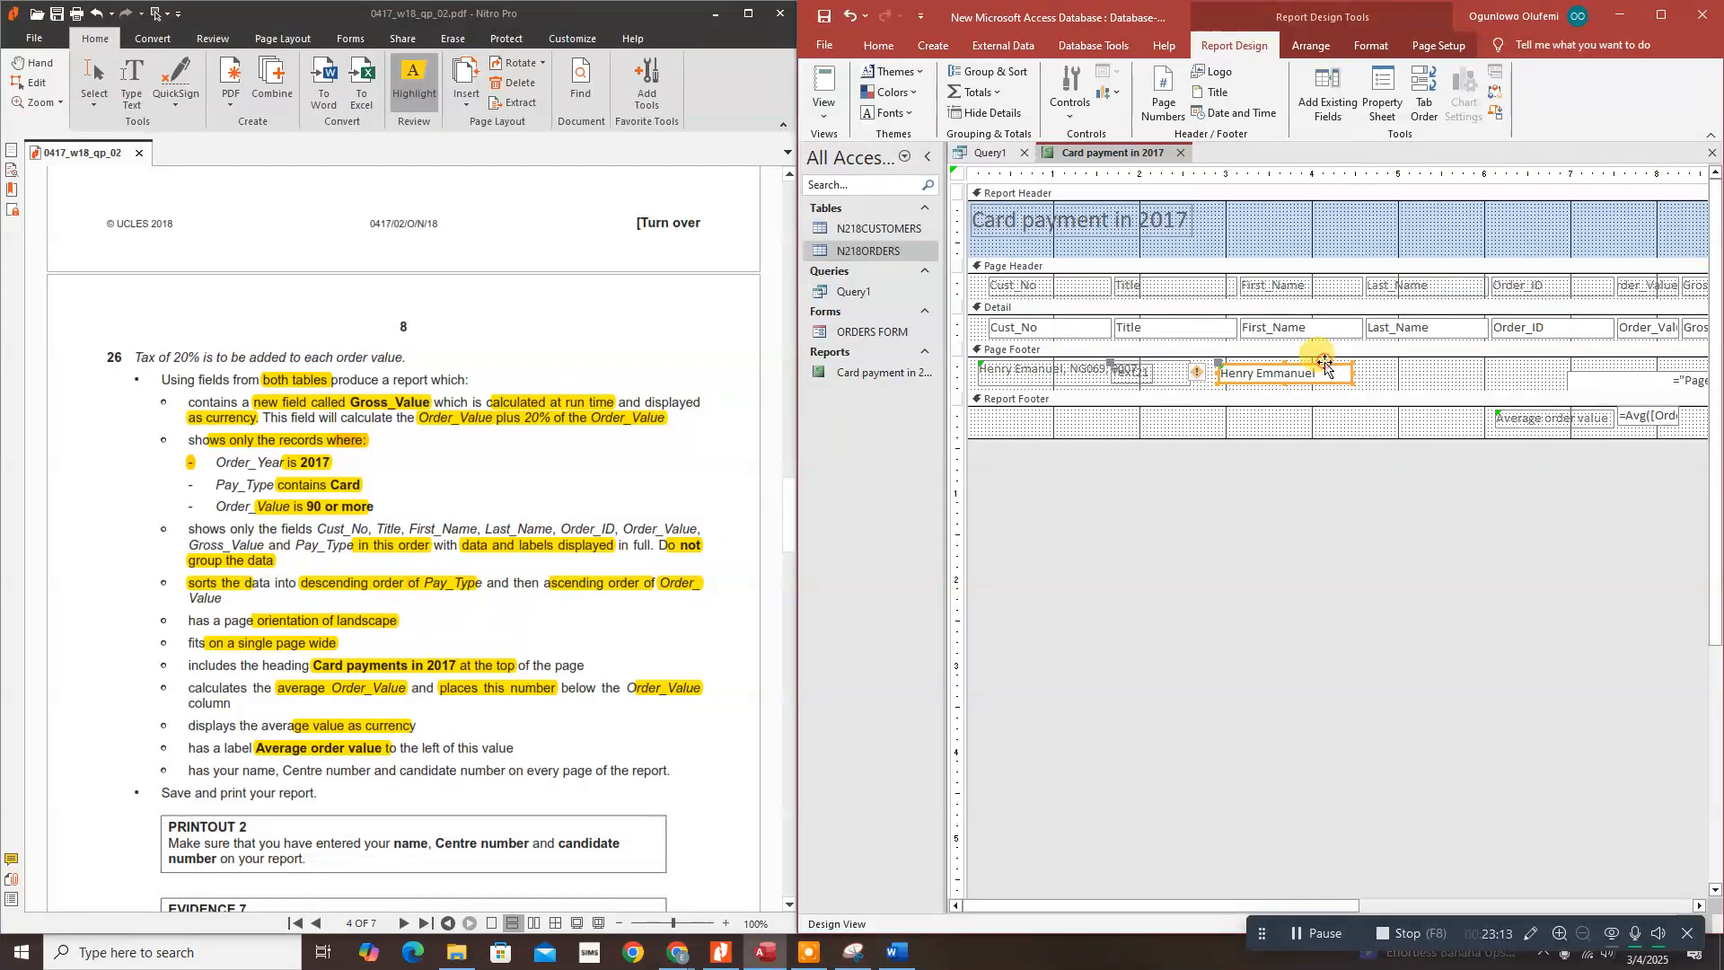
{"action": "key", "text": "Delete"}
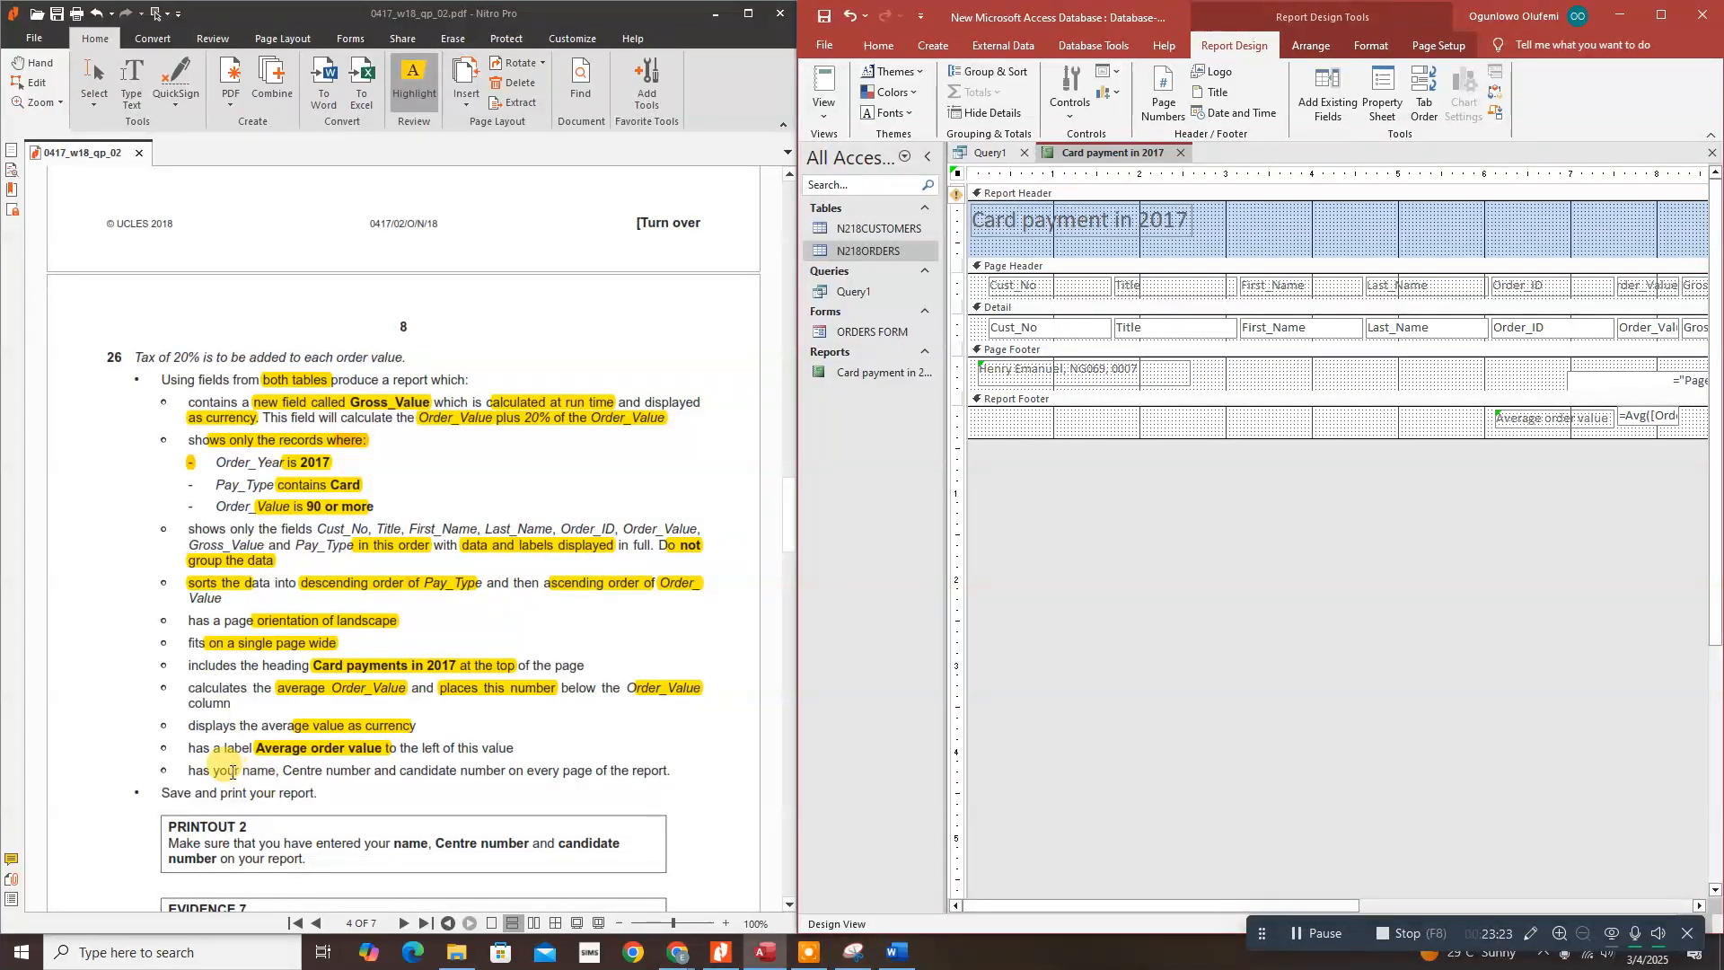
{"action": "left_click_drag", "start_coordinate": [242, 770], "coordinate": [651, 790]}
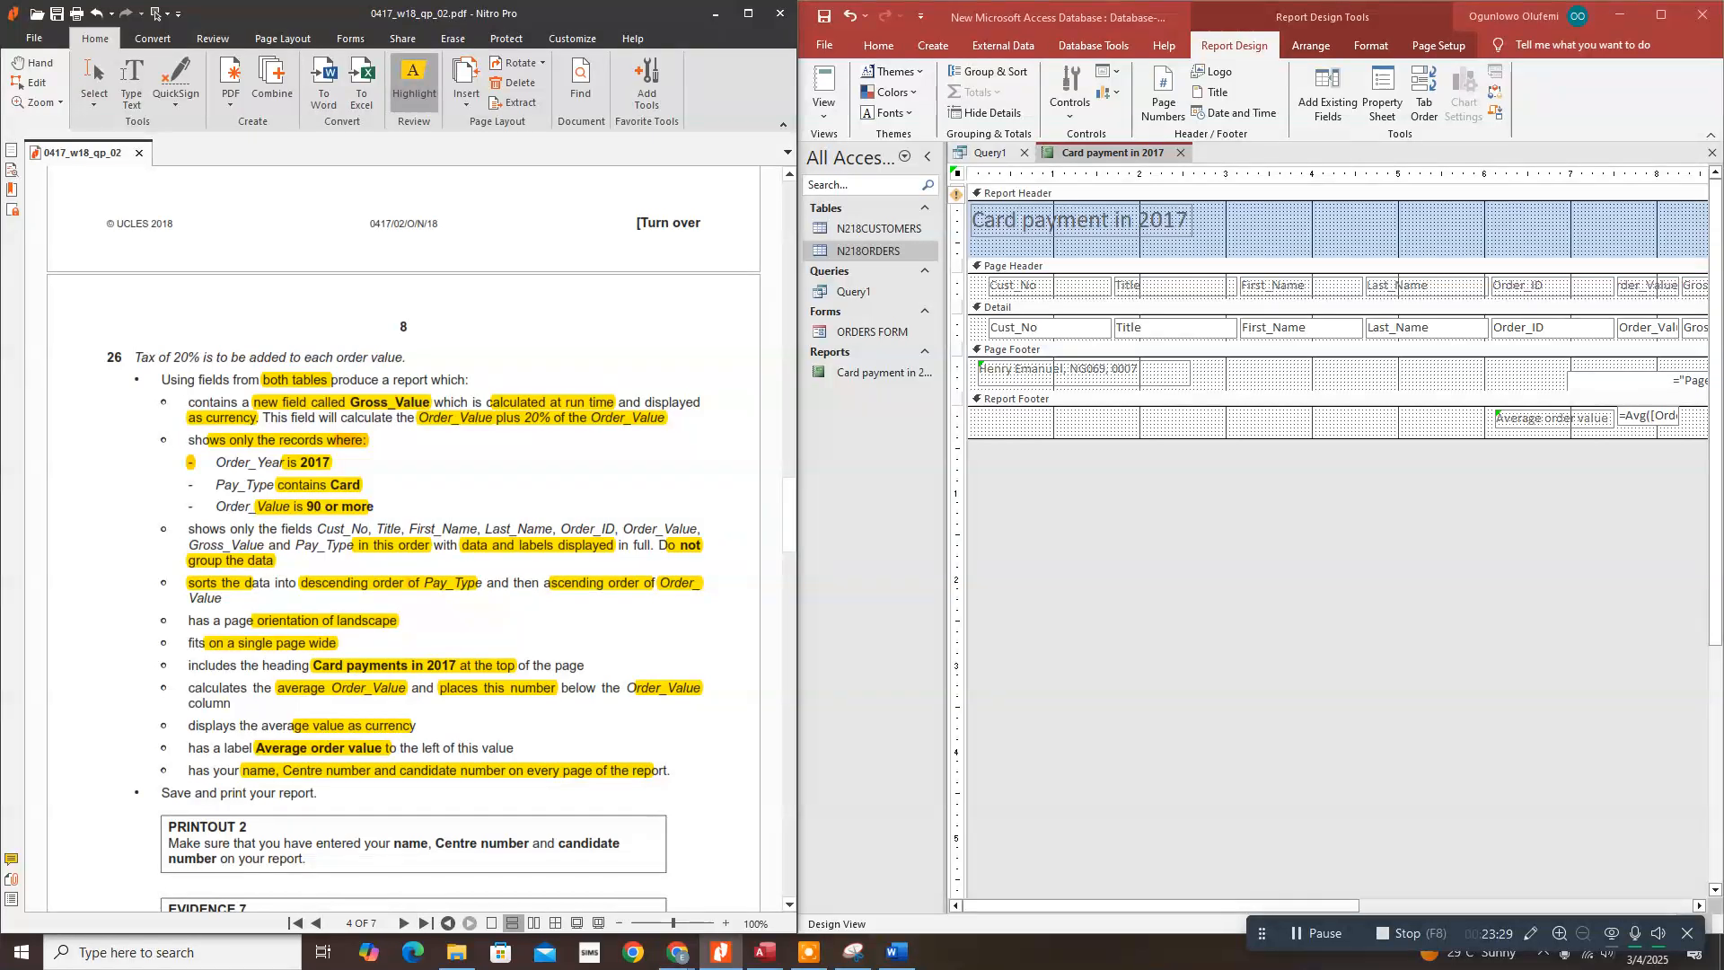
{"action": "left_click_drag", "start_coordinate": [620, 544], "coordinate": [673, 544]}
Step: Switch the report to Layout View and narrow the Cust_No column
{"action": "left_click", "coordinate": [824, 115]}
{"action": "left_click", "coordinate": [825, 115]}
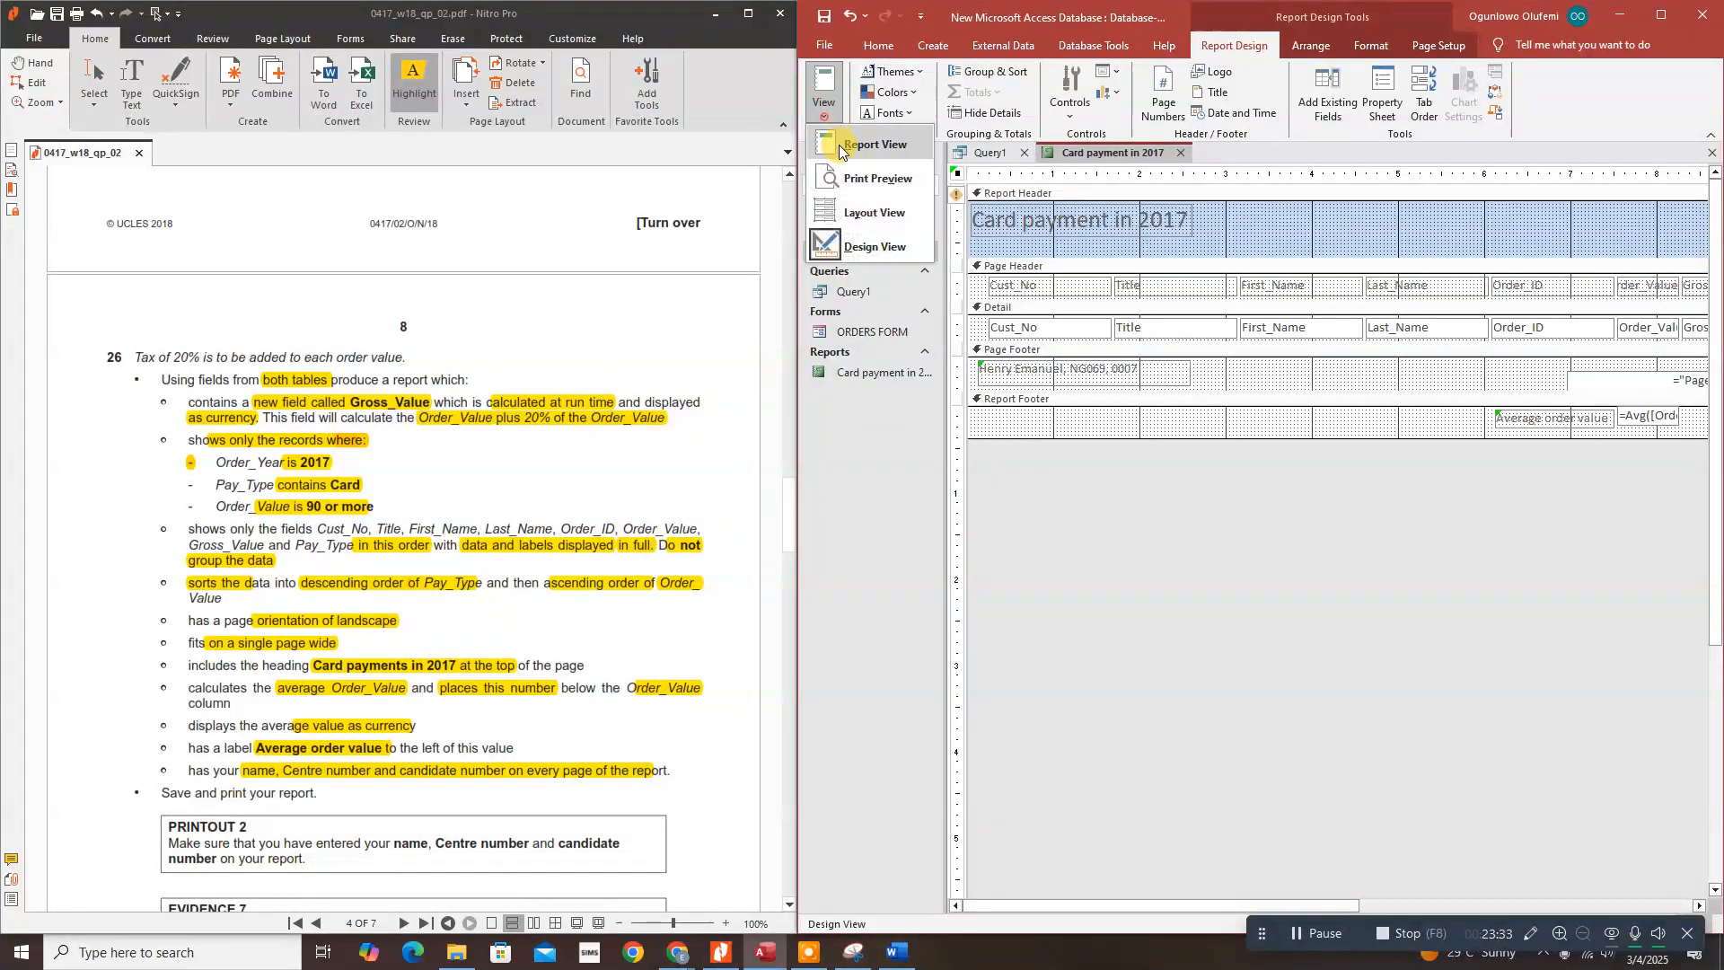
{"action": "left_click", "coordinate": [853, 214]}
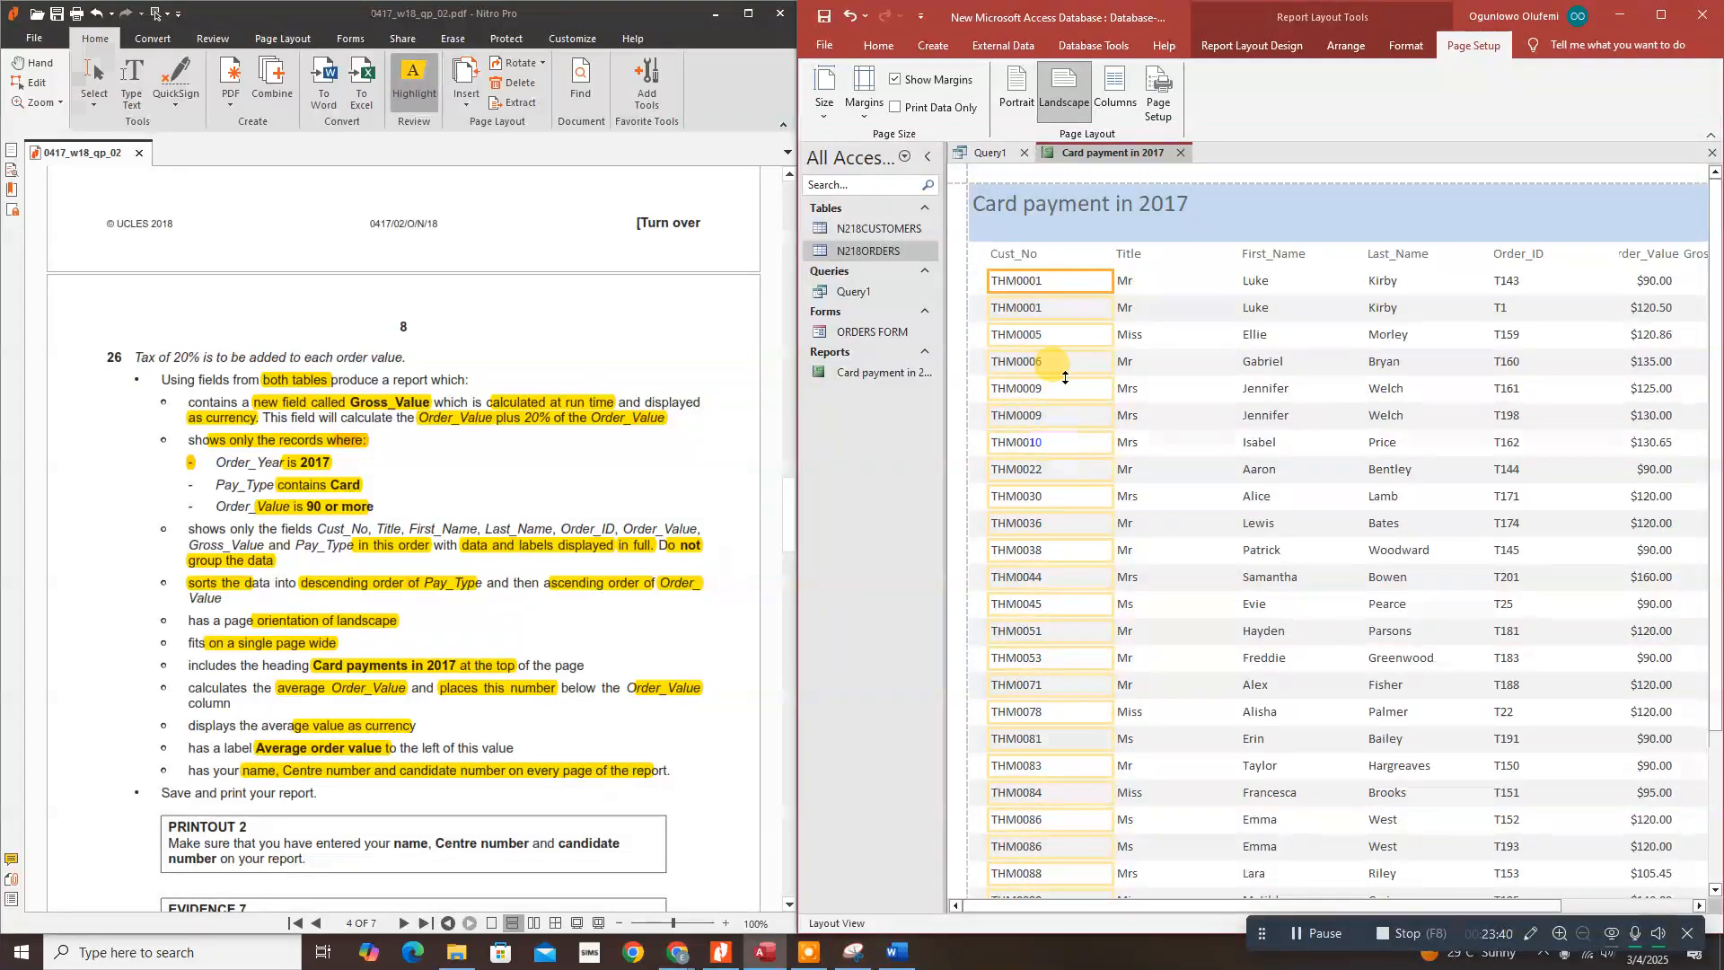
{"action": "left_click", "coordinate": [1037, 255]}
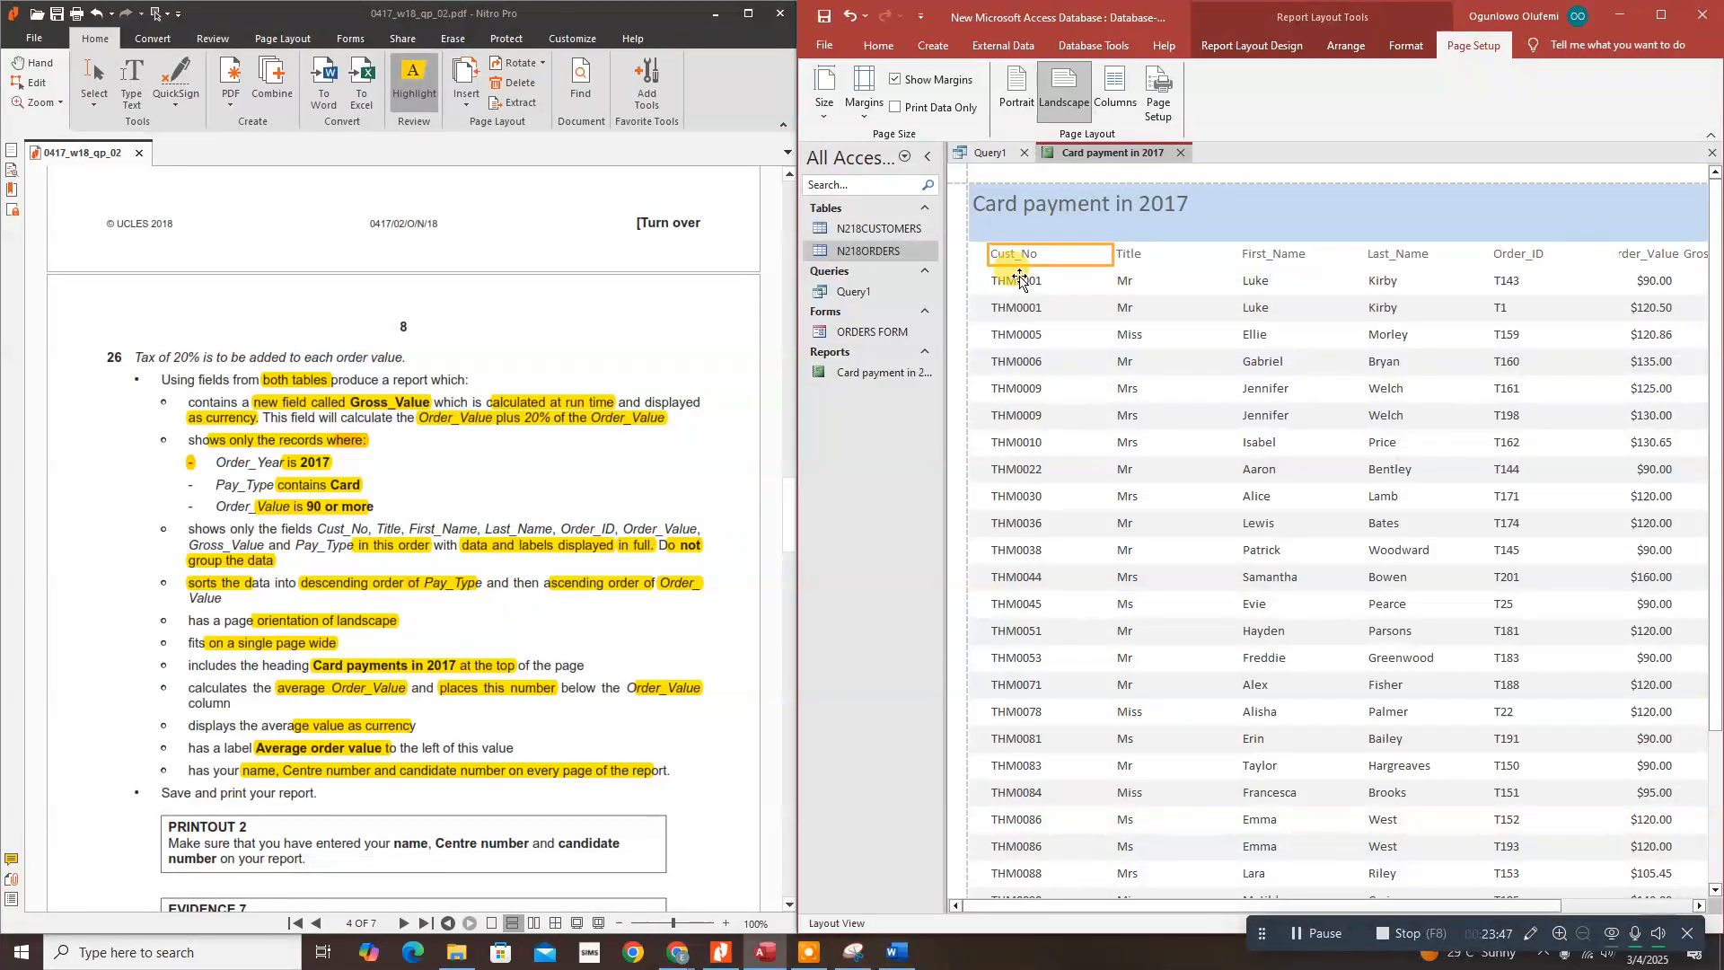
{"action": "left_click", "coordinate": [1021, 279], "text": "shift"}
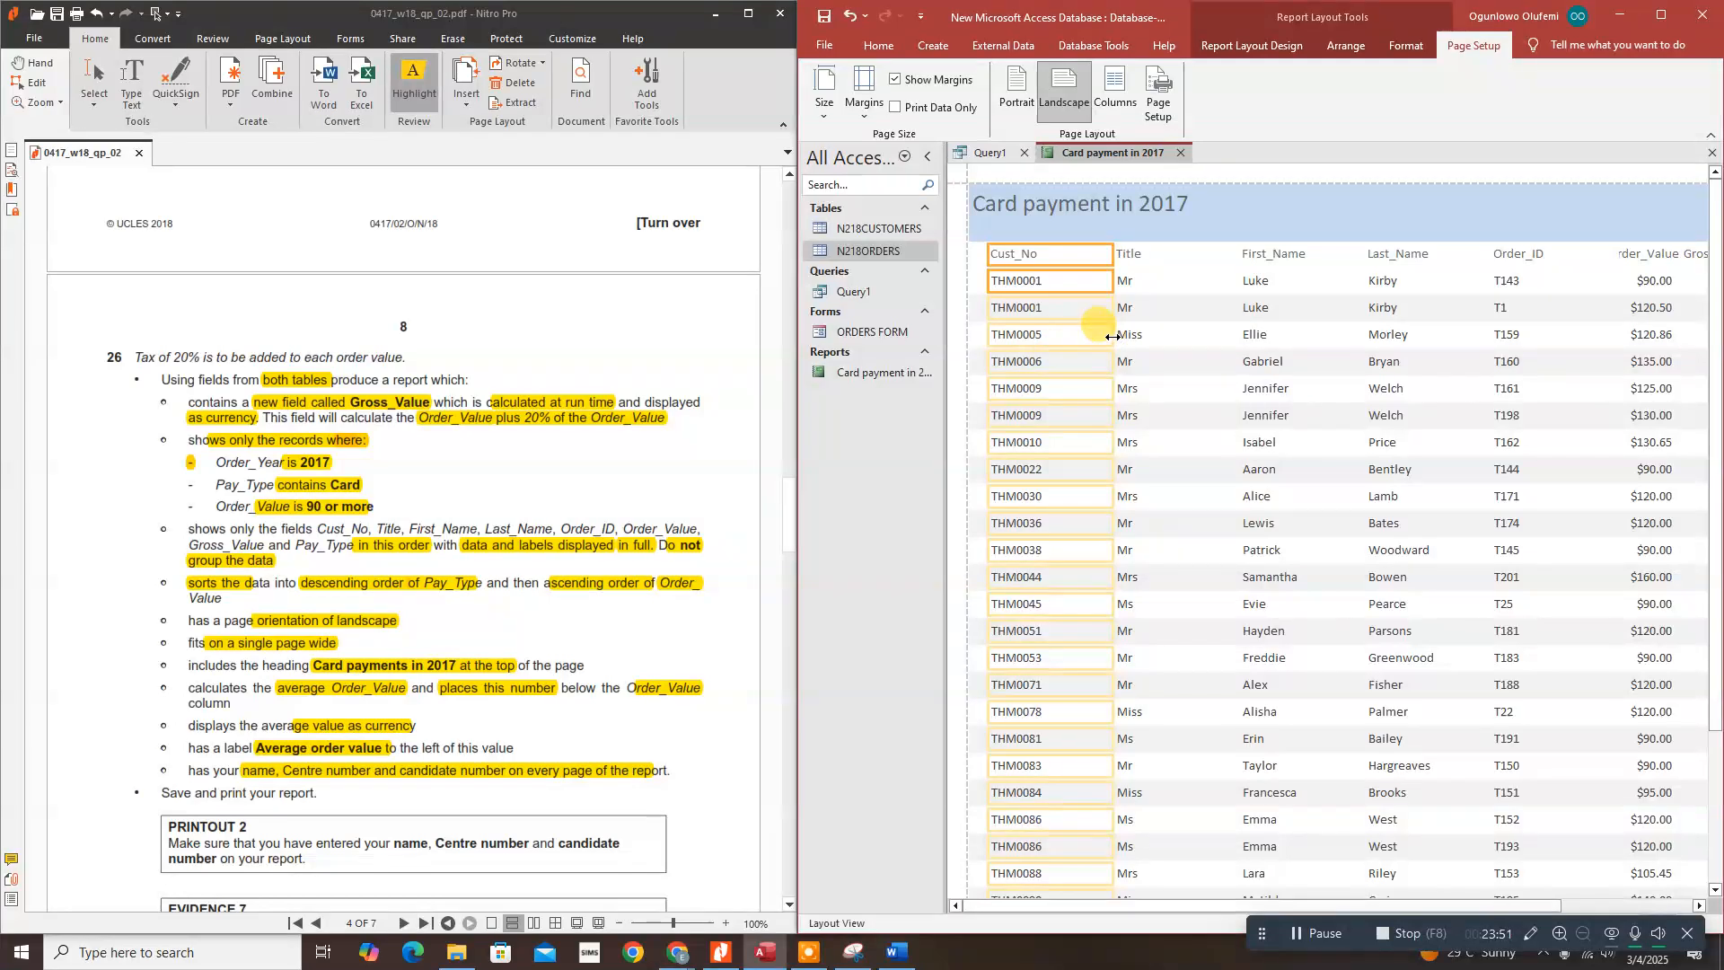
{"action": "left_click_drag", "start_coordinate": [1112, 336], "coordinate": [1054, 338]}
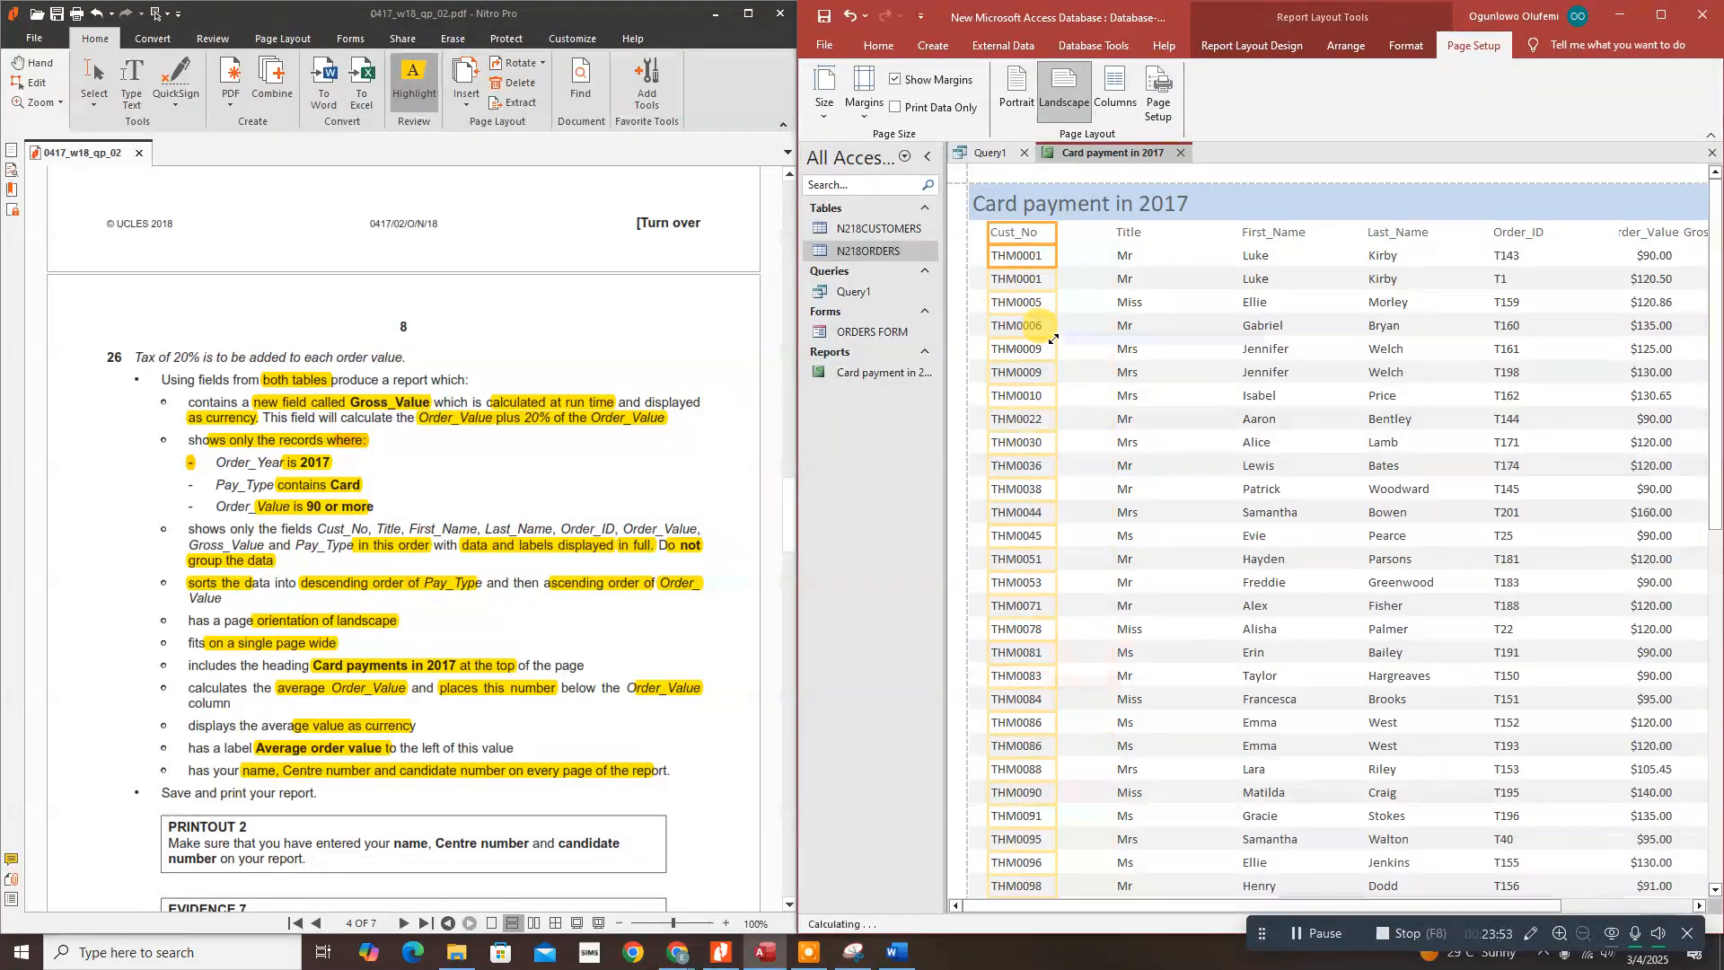
Step: Narrow the Title column and shift it left beside Cust_No
{"action": "left_click", "coordinate": [1134, 235]}
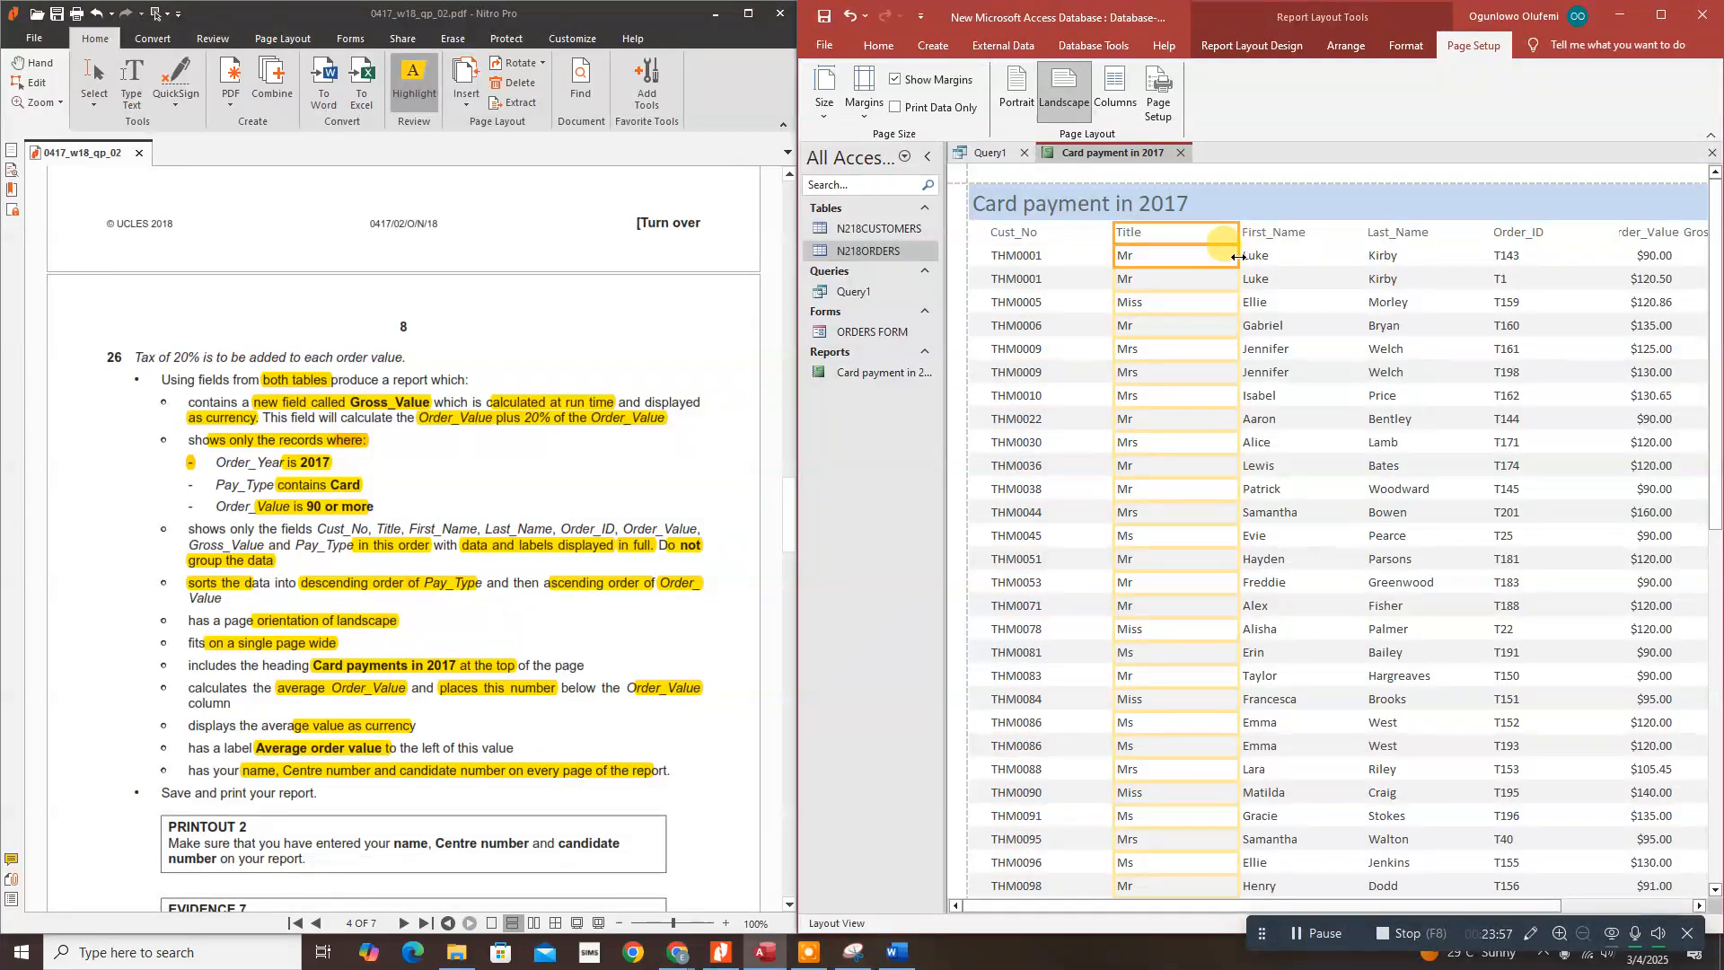
{"action": "left_click_drag", "start_coordinate": [1238, 257], "coordinate": [1158, 265]}
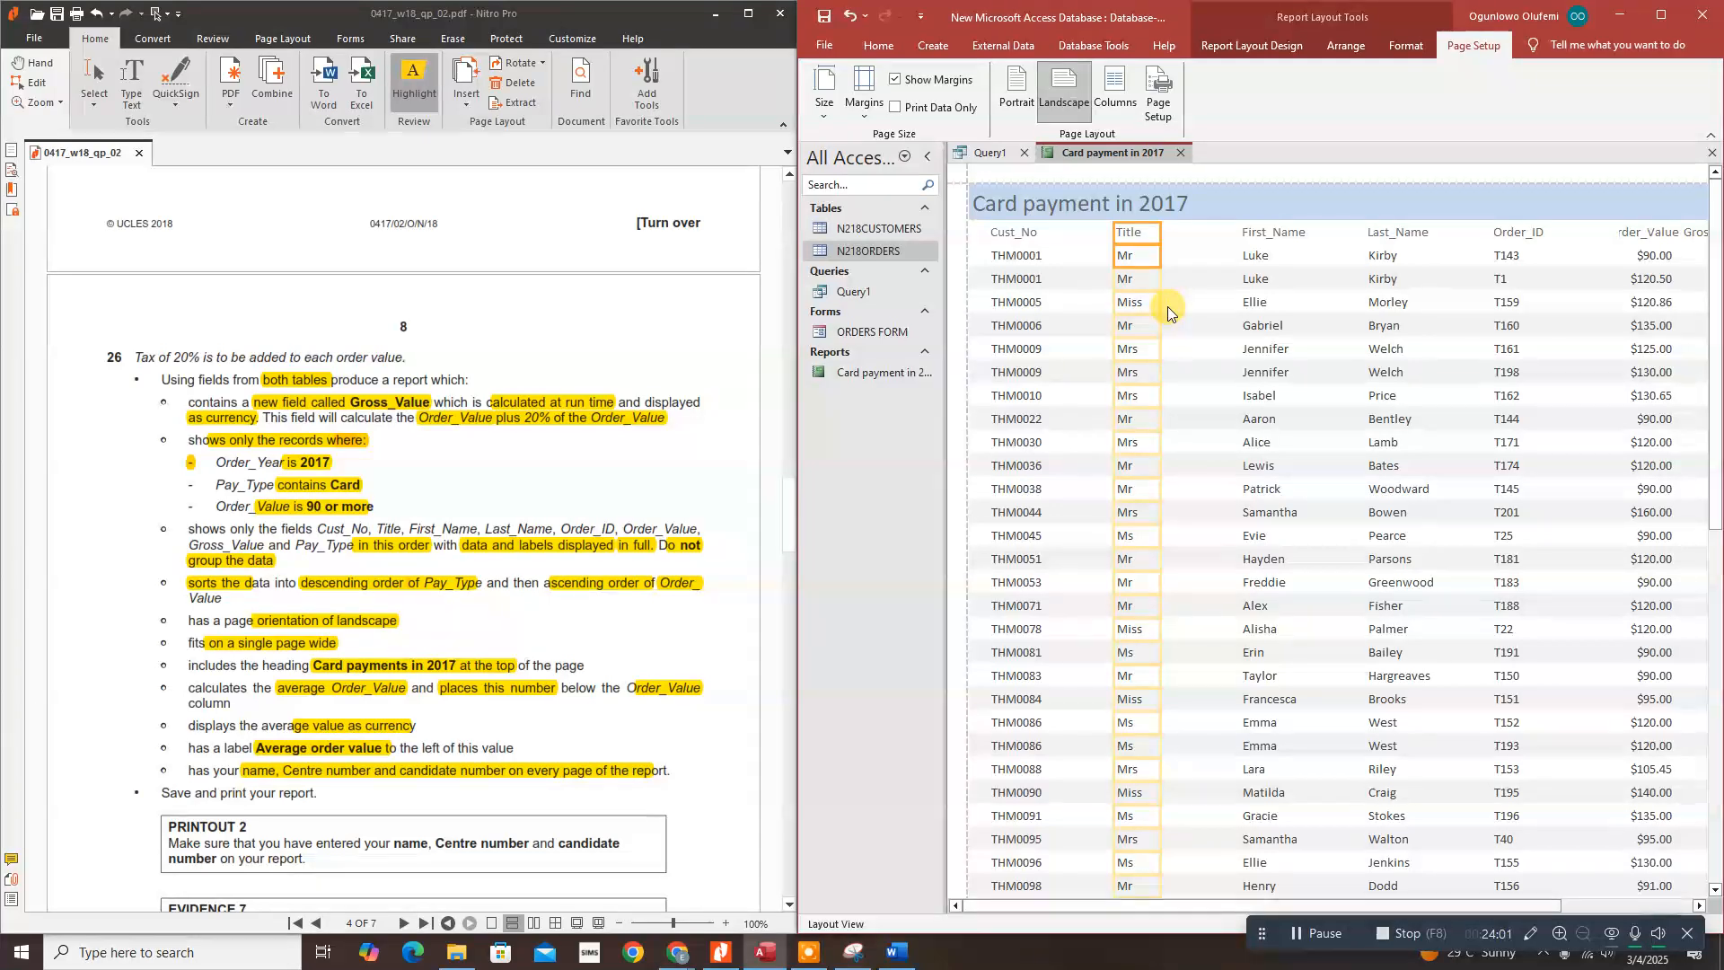
{"action": "key", "text": "Left"}
{"action": "key", "text": "Left"}
{"action": "key", "text": "Left"}
{"action": "key", "text": "Left"}
{"action": "key", "text": "Left"}
{"action": "key", "text": "Left"}
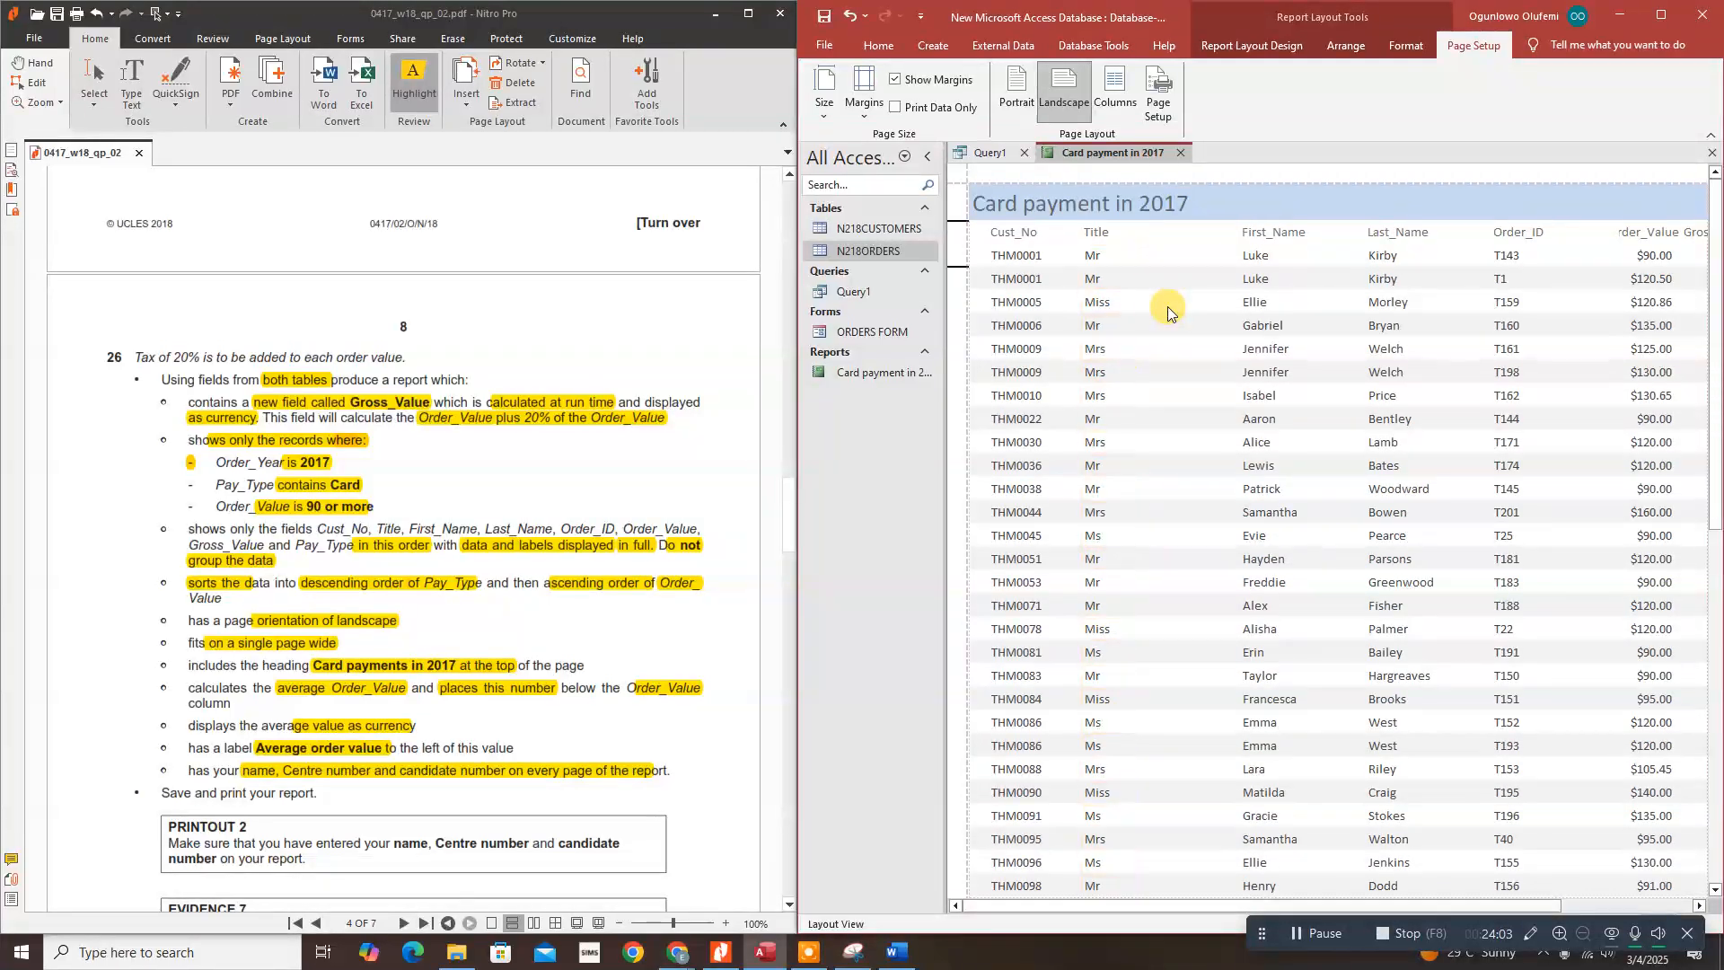
{"action": "key", "text": "Left"}
{"action": "key", "text": "Left"}
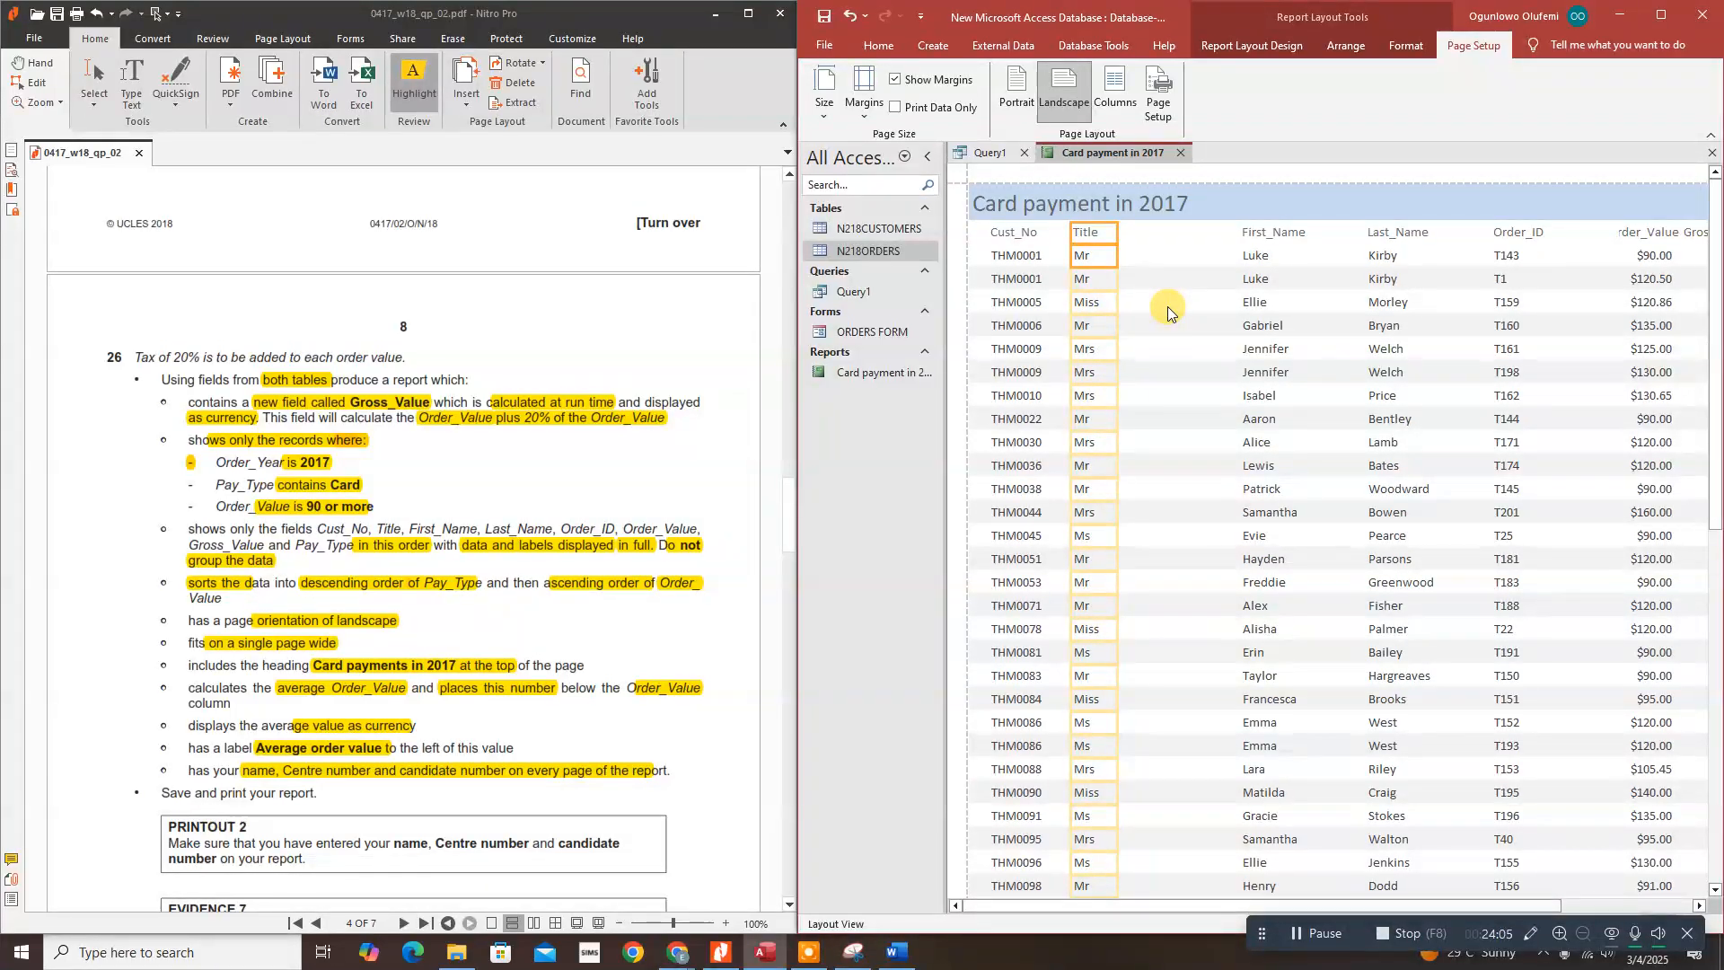
Step: Move the First_Name column up beside Title and narrow it
{"action": "left_click", "coordinate": [1279, 233]}
{"action": "left_click", "coordinate": [1266, 256], "text": "ctrl"}
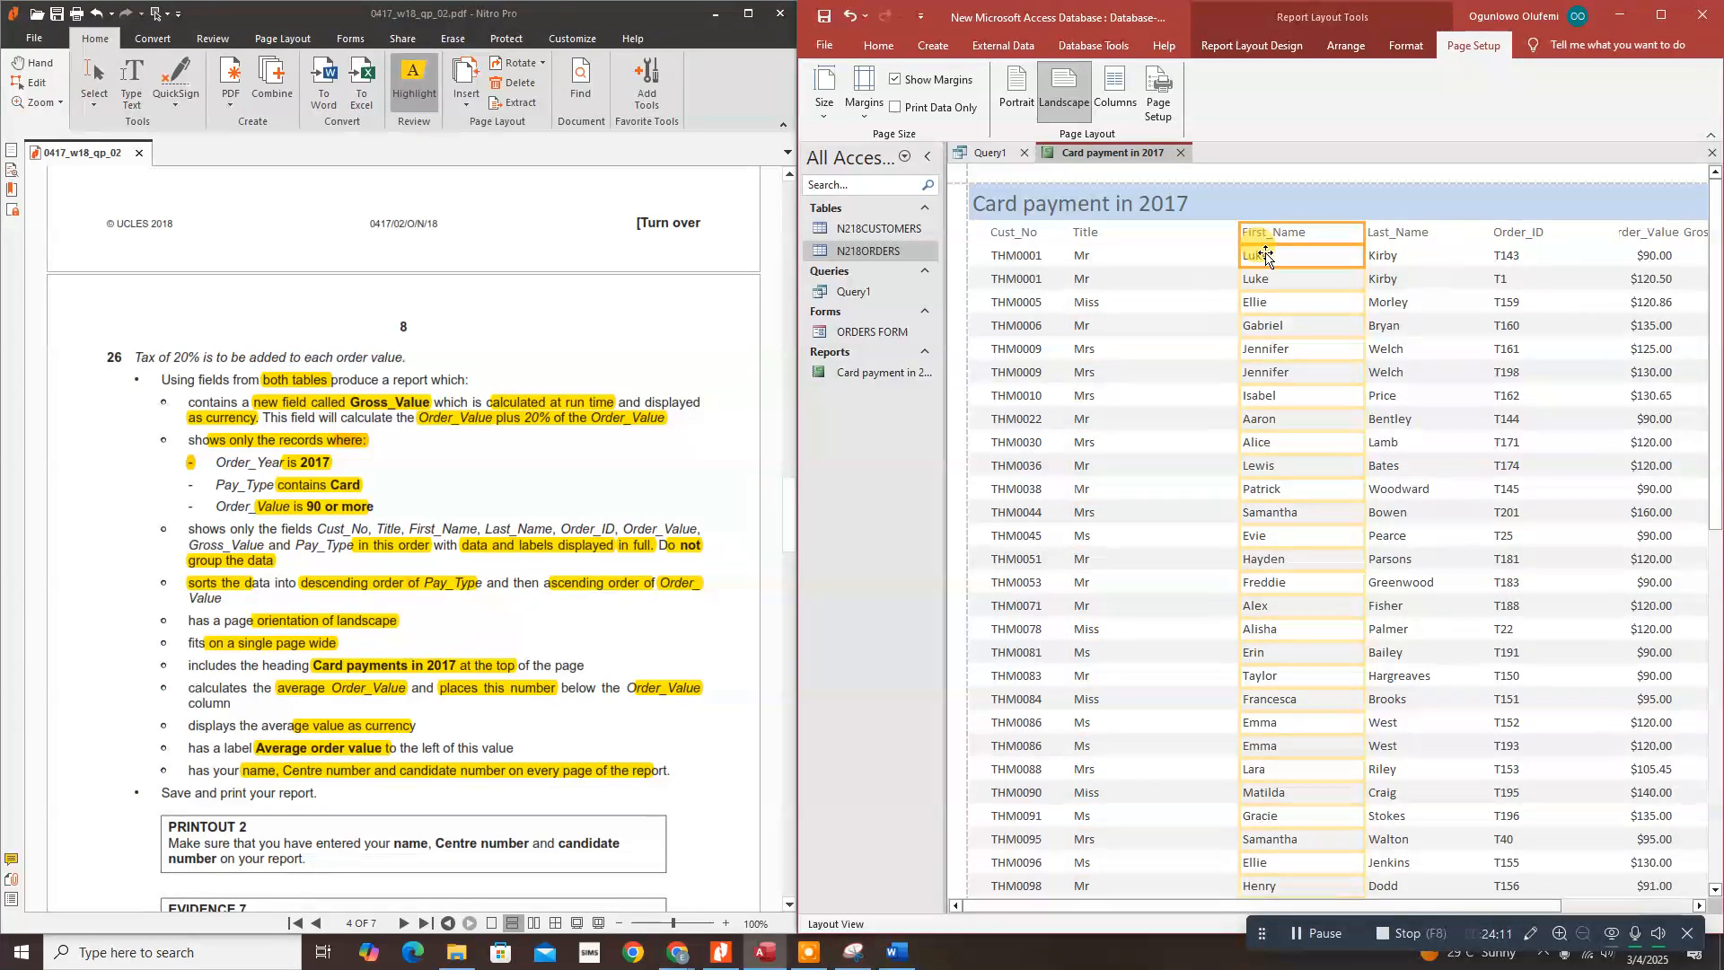
{"action": "key", "text": "Left"}
{"action": "key", "text": "Left"}
{"action": "key", "text": "Left"}
{"action": "key", "text": "Left"}
{"action": "key", "text": "Left"}
{"action": "key", "text": "Left"}
{"action": "key", "text": "Left"}
{"action": "key", "text": "Left"}
{"action": "key", "text": "Left"}
{"action": "key", "text": "Left"}
{"action": "key", "text": "Left"}
{"action": "key", "text": "Left"}
{"action": "key", "text": "Left"}
{"action": "key", "text": "Left"}
{"action": "key", "text": "Left"}
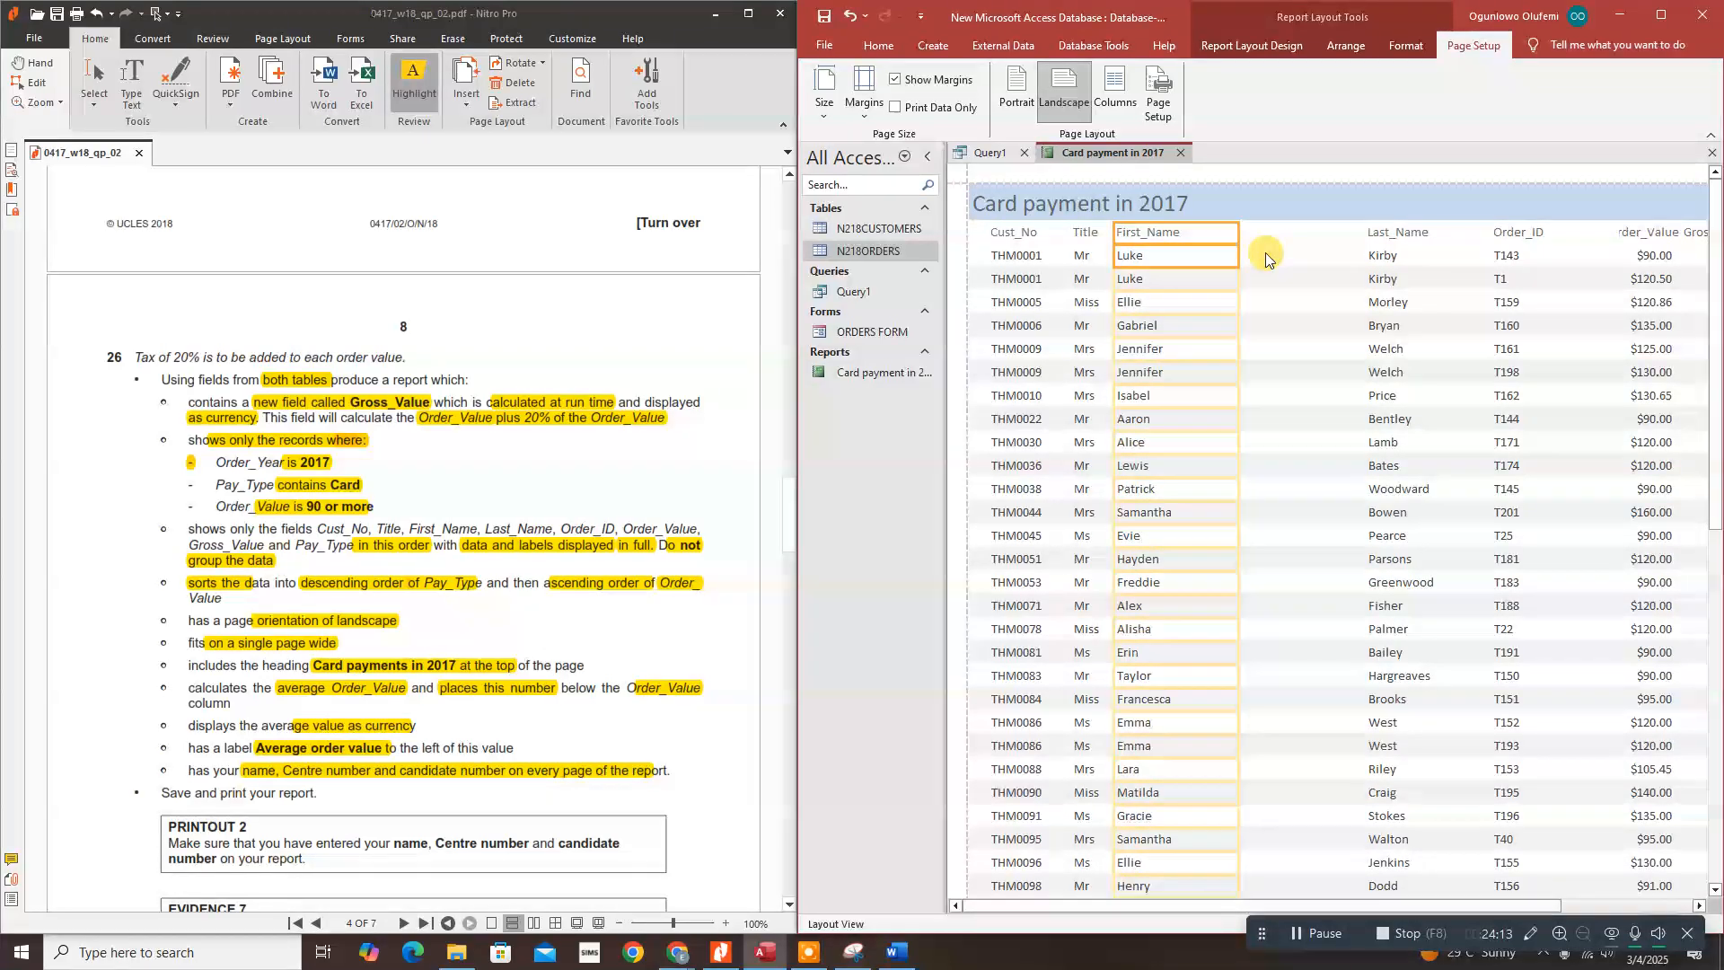
{"action": "key", "text": "Right"}
{"action": "key", "text": "Right"}
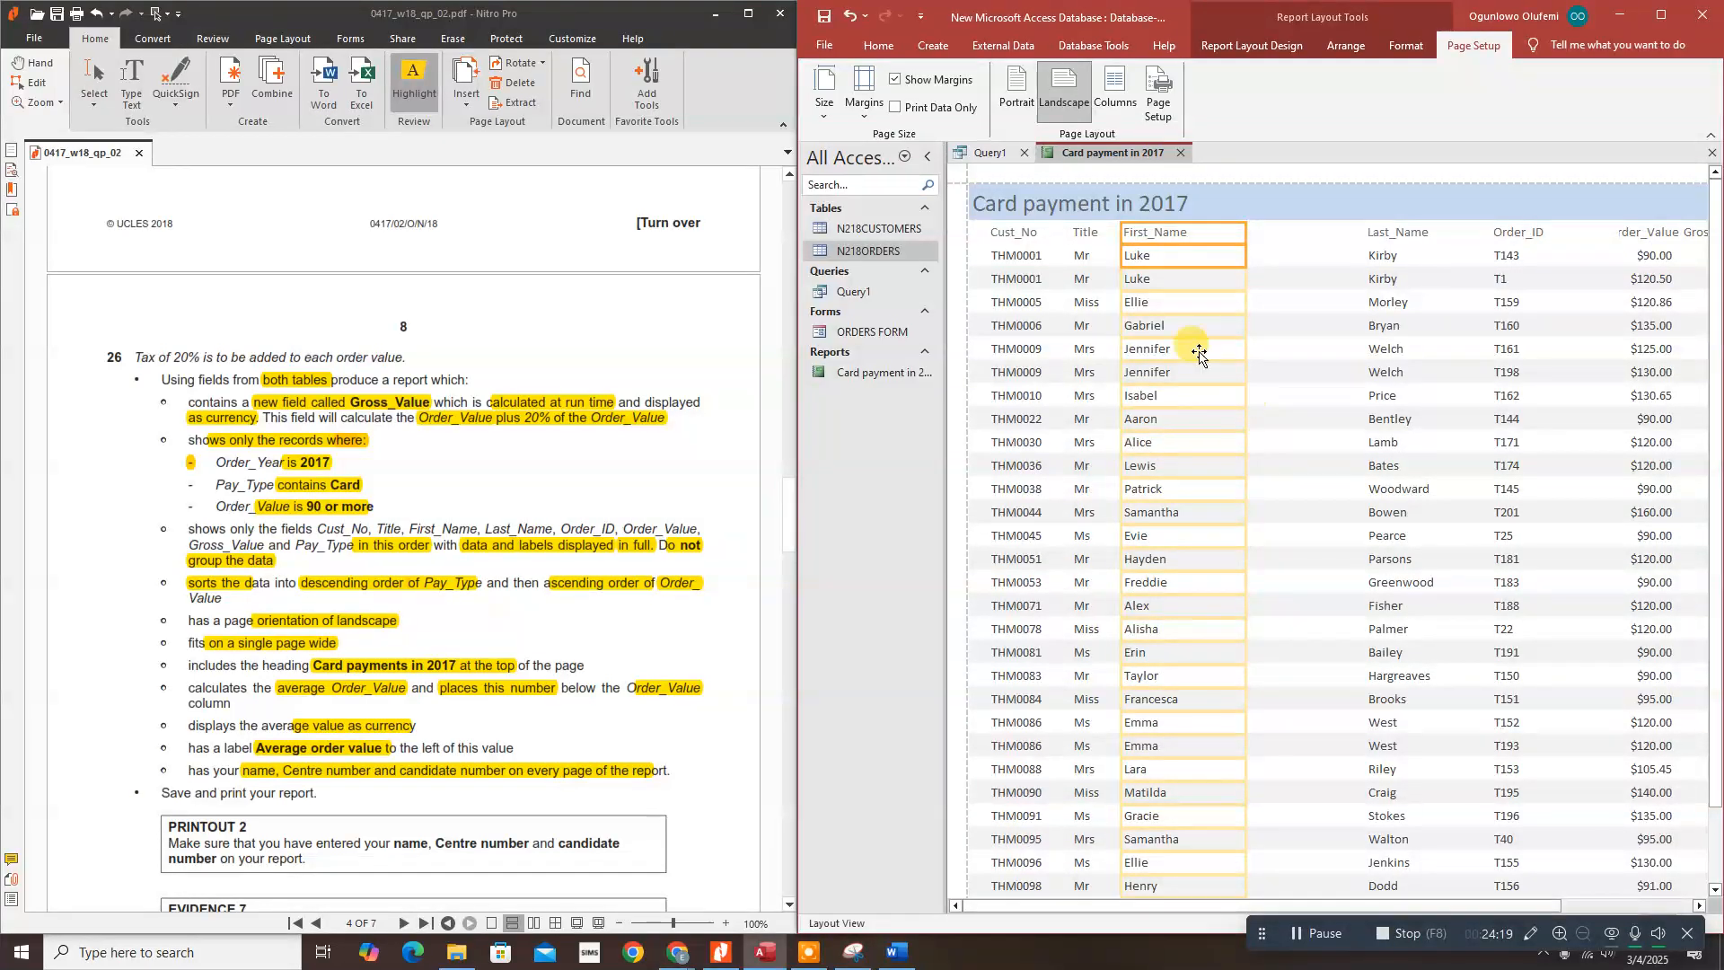
{"action": "left_click_drag", "start_coordinate": [1245, 402], "coordinate": [1200, 416]}
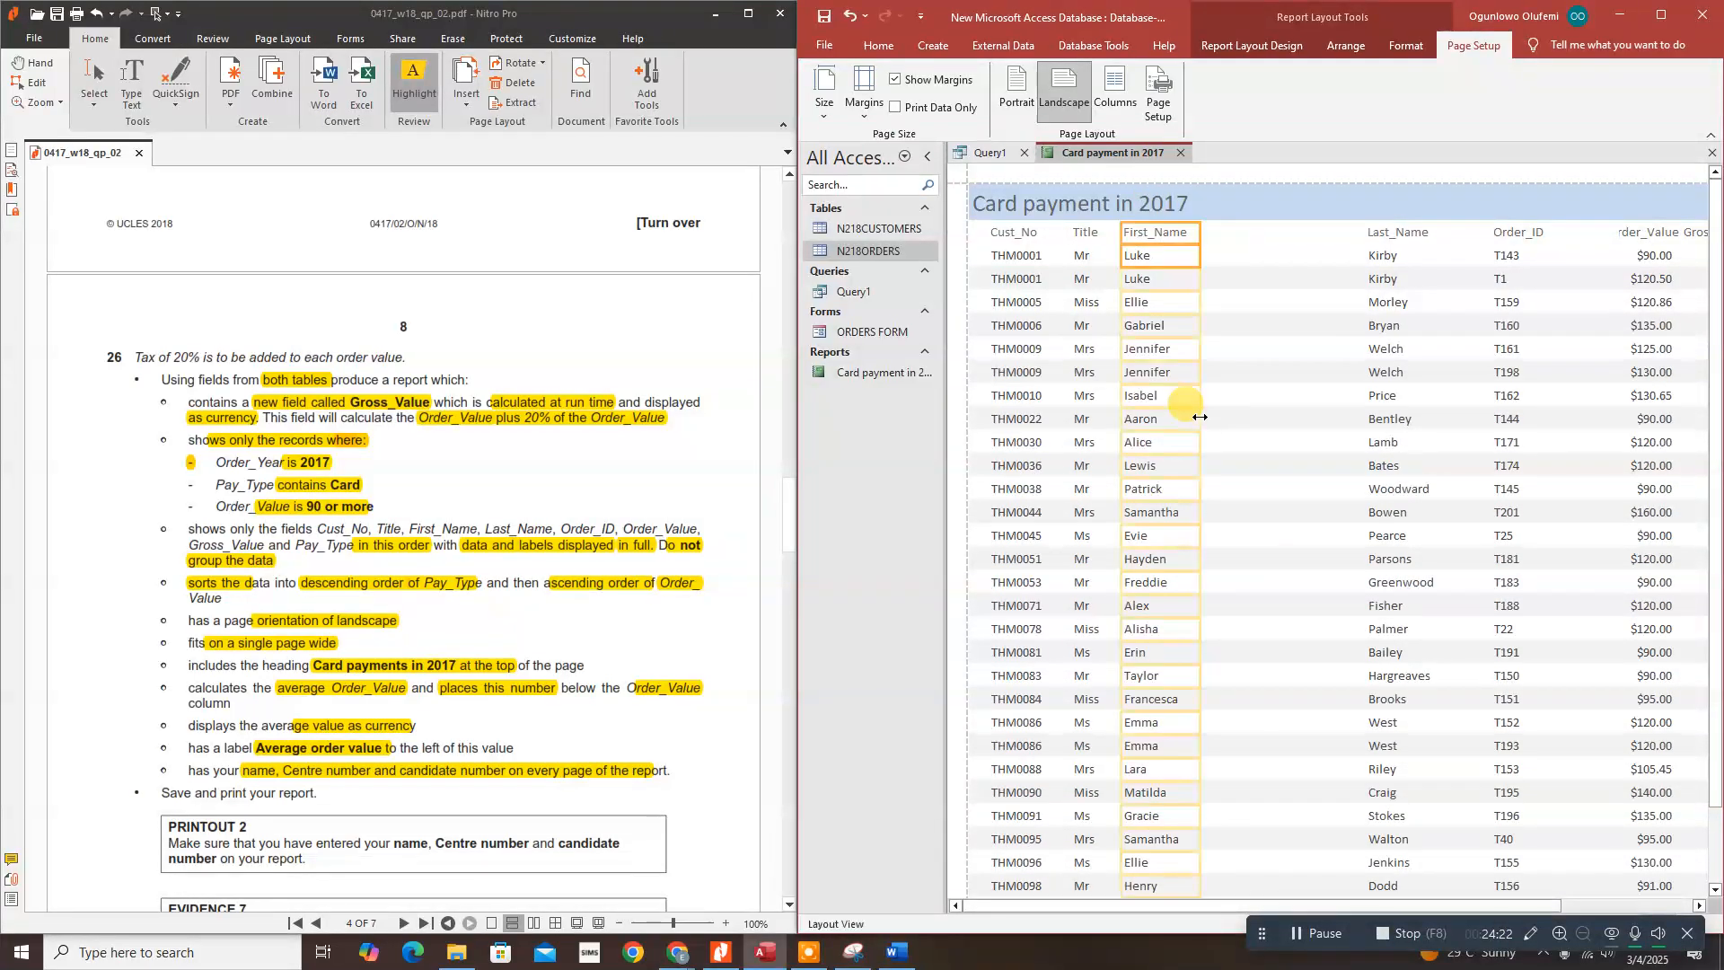
Step: Narrow the Last_Name and Order_ID columns
{"action": "left_click", "coordinate": [1388, 235]}
{"action": "left_click", "coordinate": [1387, 256]}
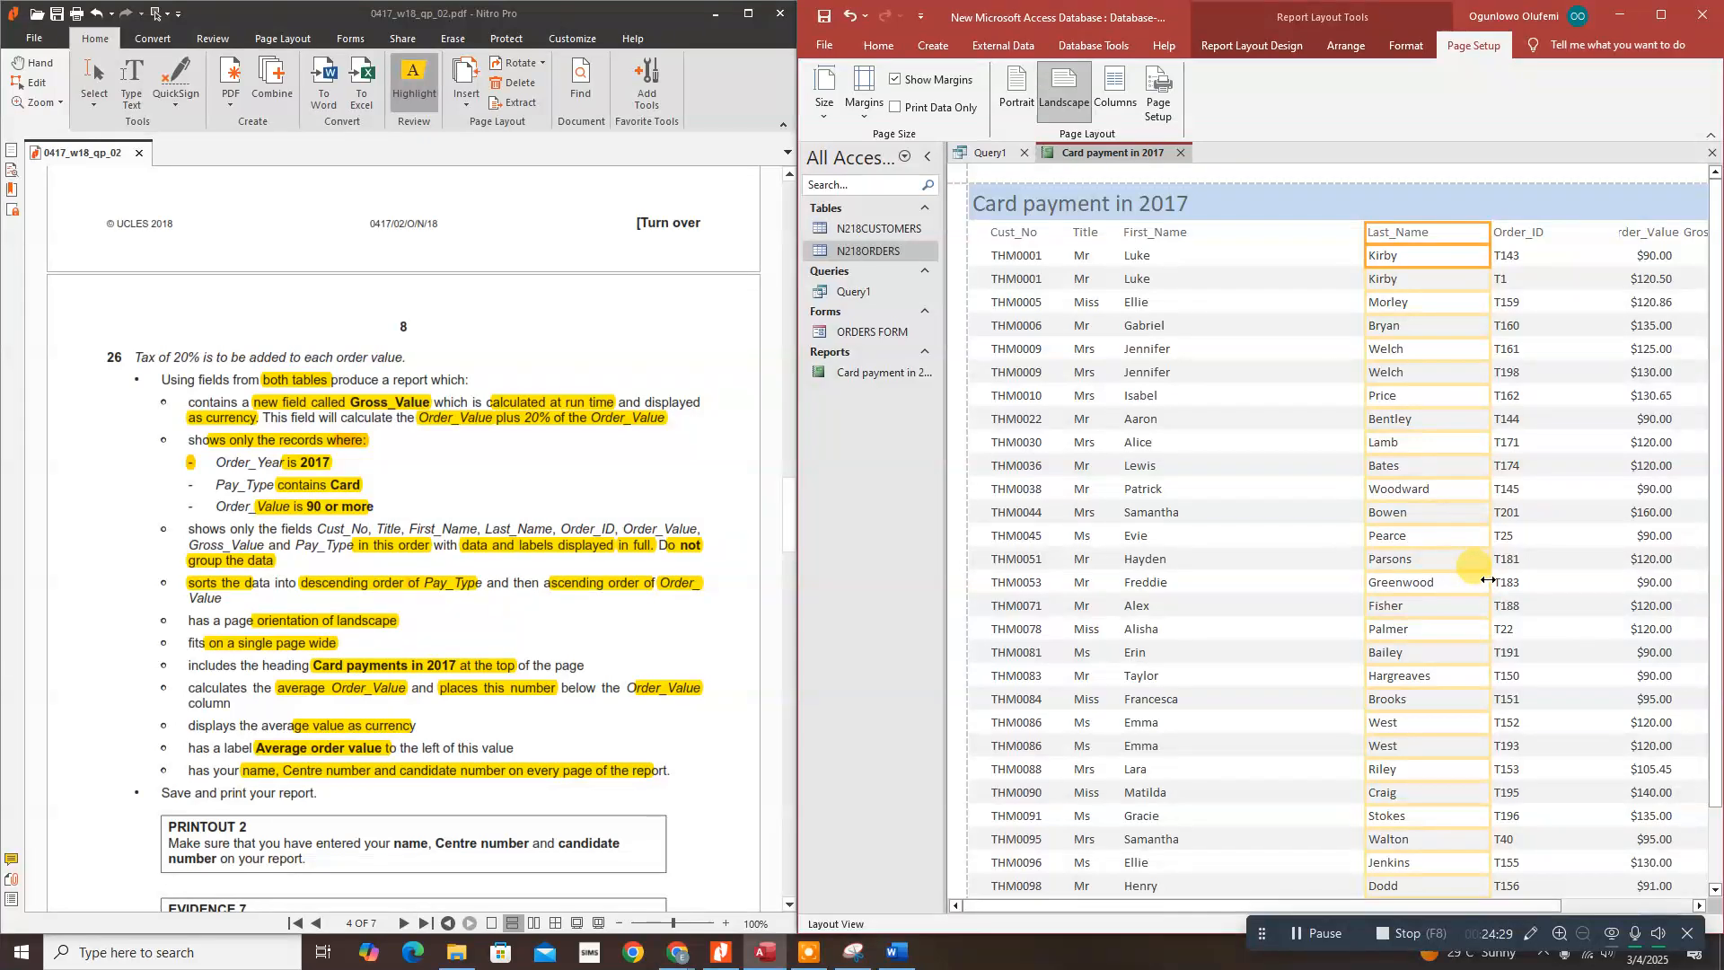
{"action": "left_click_drag", "start_coordinate": [1488, 580], "coordinate": [1445, 585]}
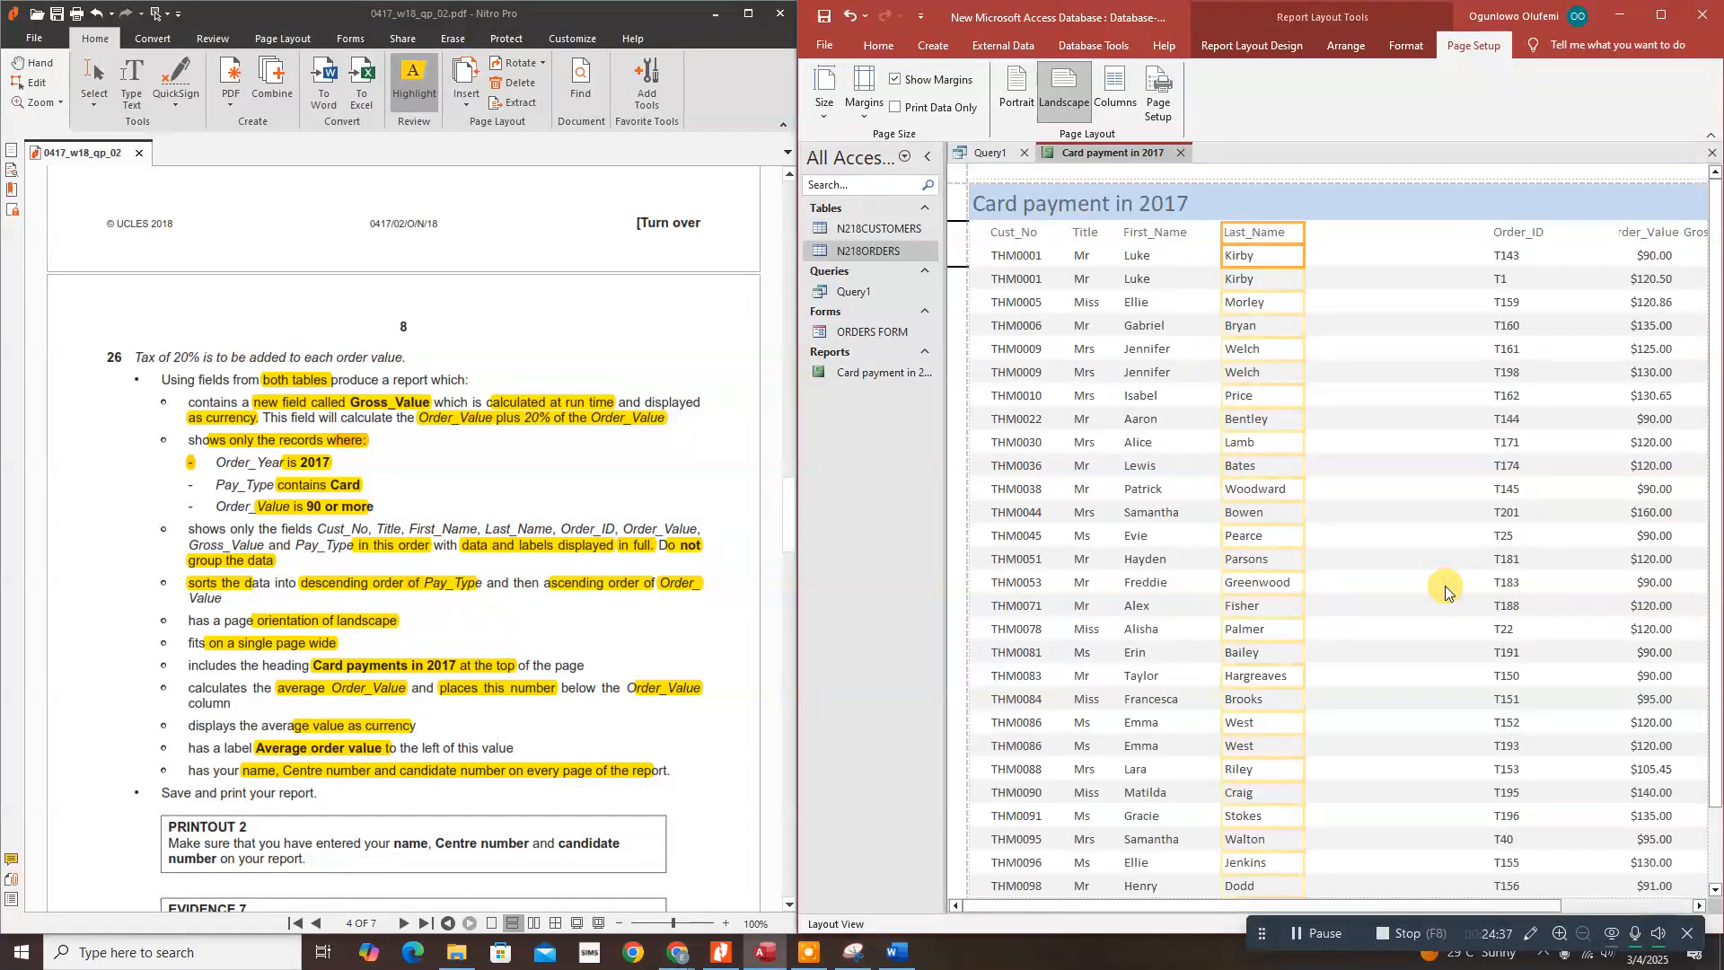
{"action": "left_click", "coordinate": [1507, 236]}
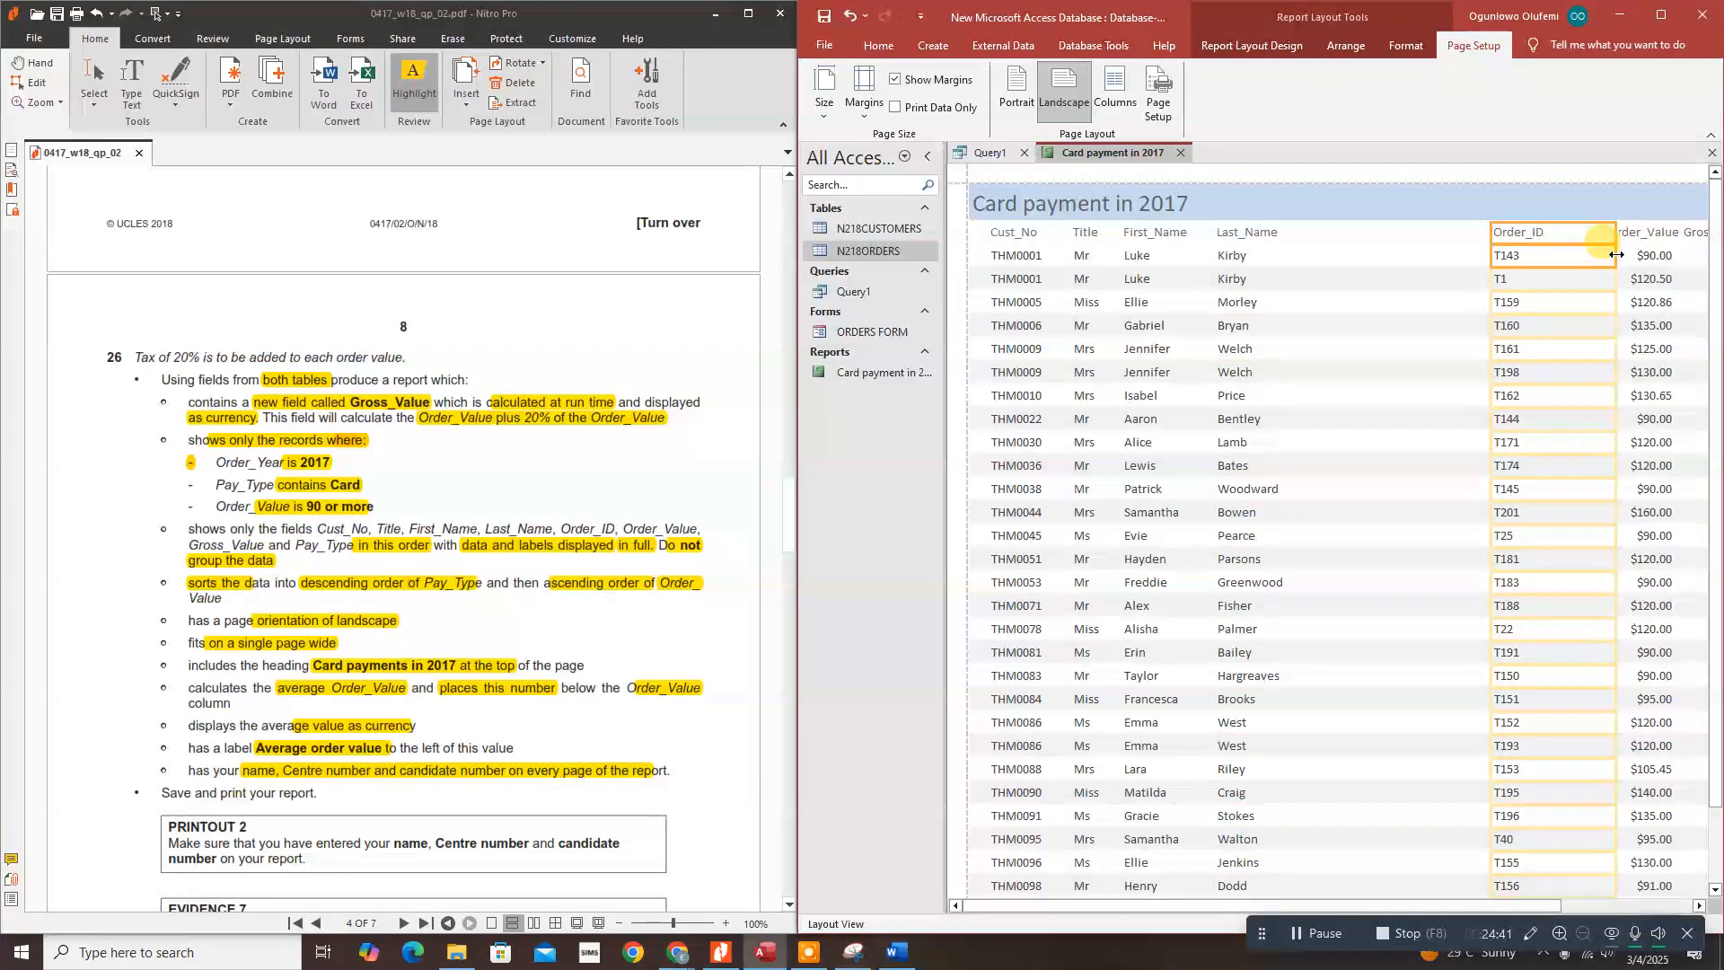
{"action": "left_click_drag", "start_coordinate": [1616, 255], "coordinate": [1550, 279]}
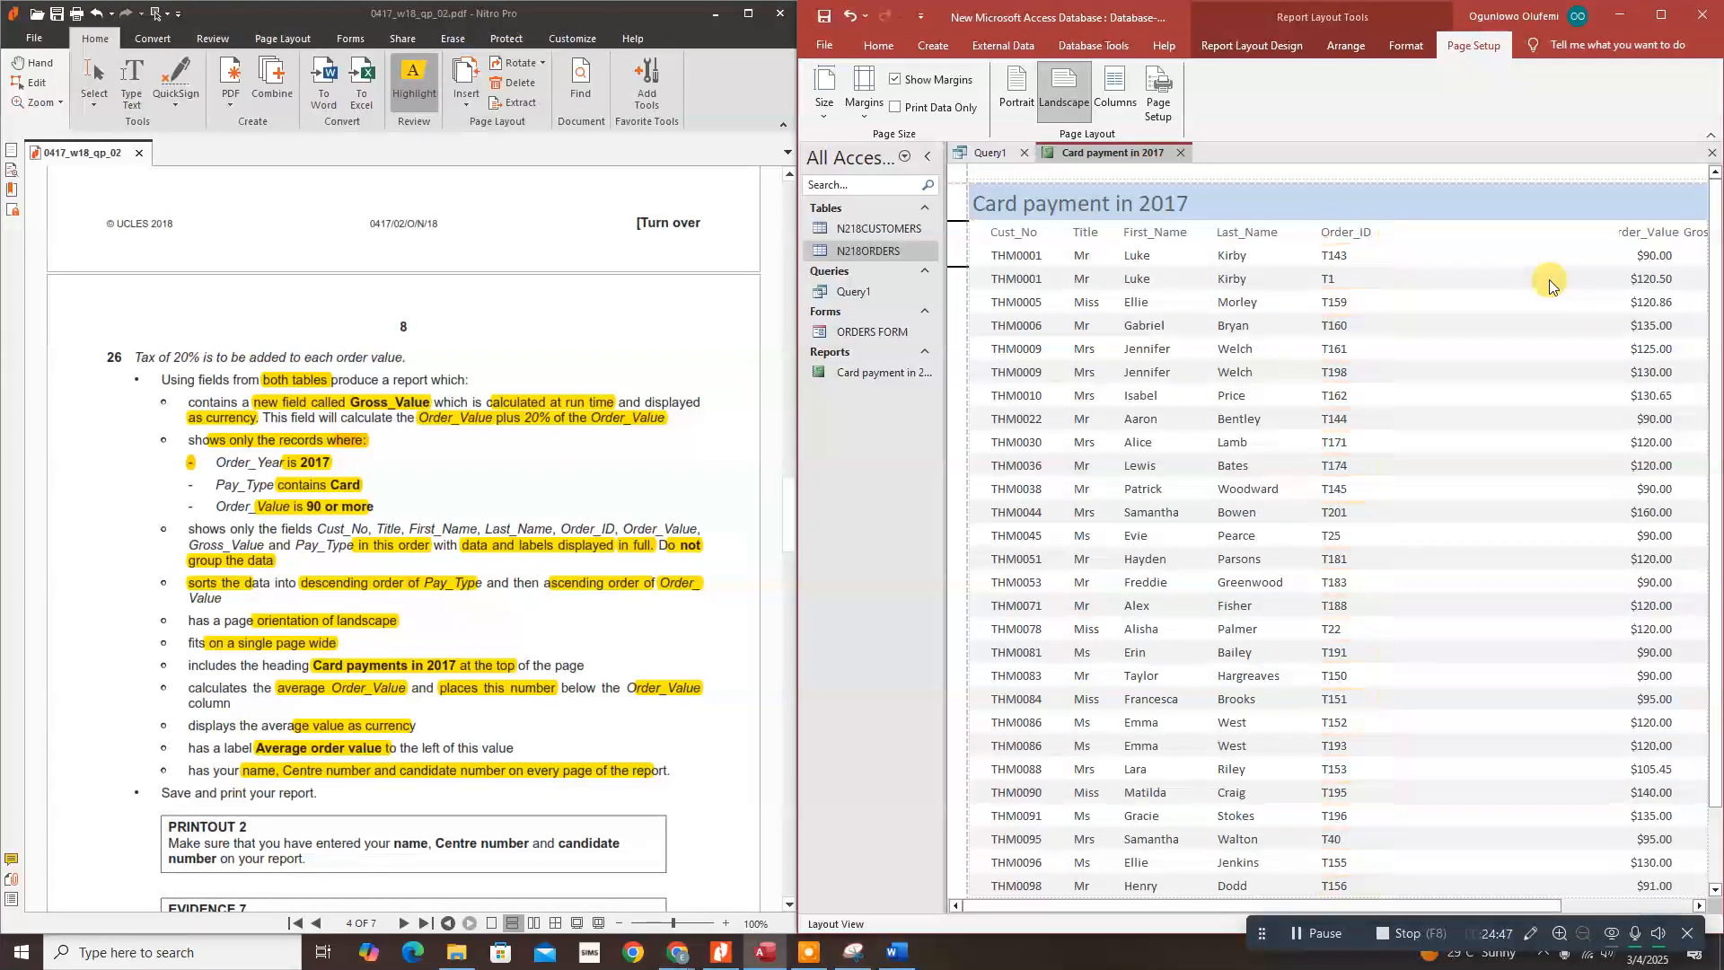
Step: Resize Order_Value to show its full heading and amounts, moving it next to Order_ID
{"action": "left_click_drag", "start_coordinate": [1293, 907], "coordinate": [1475, 914]}
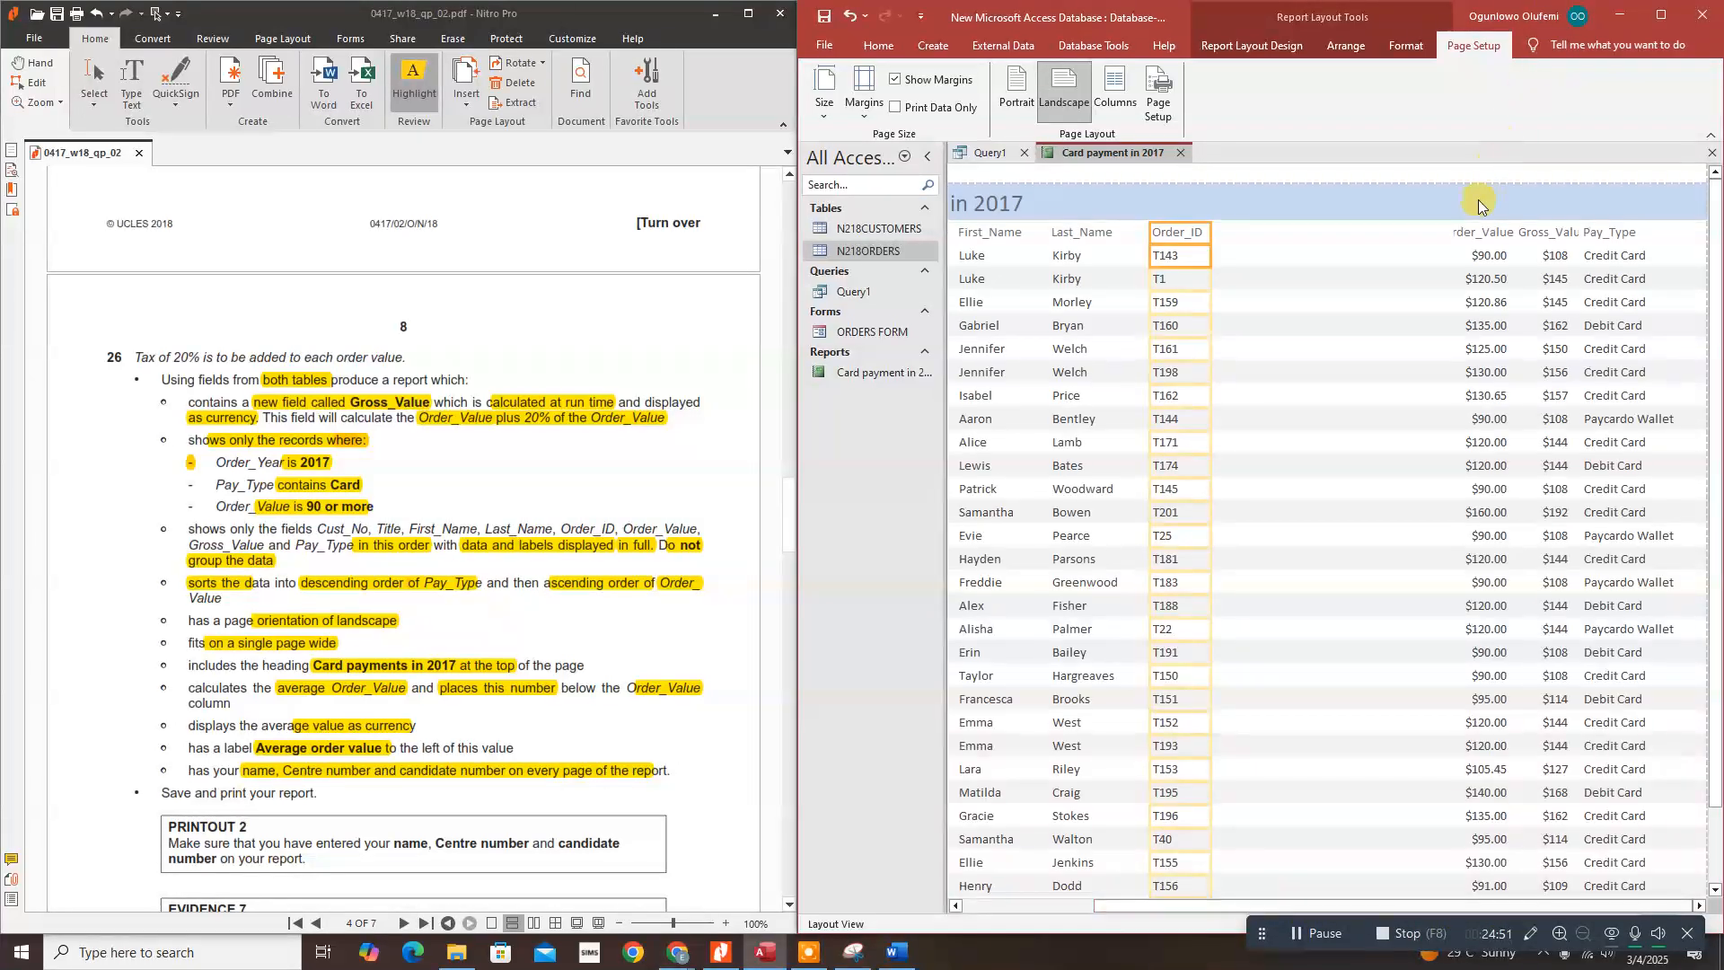
{"action": "left_click", "coordinate": [1480, 231]}
{"action": "left_click", "coordinate": [1478, 256]}
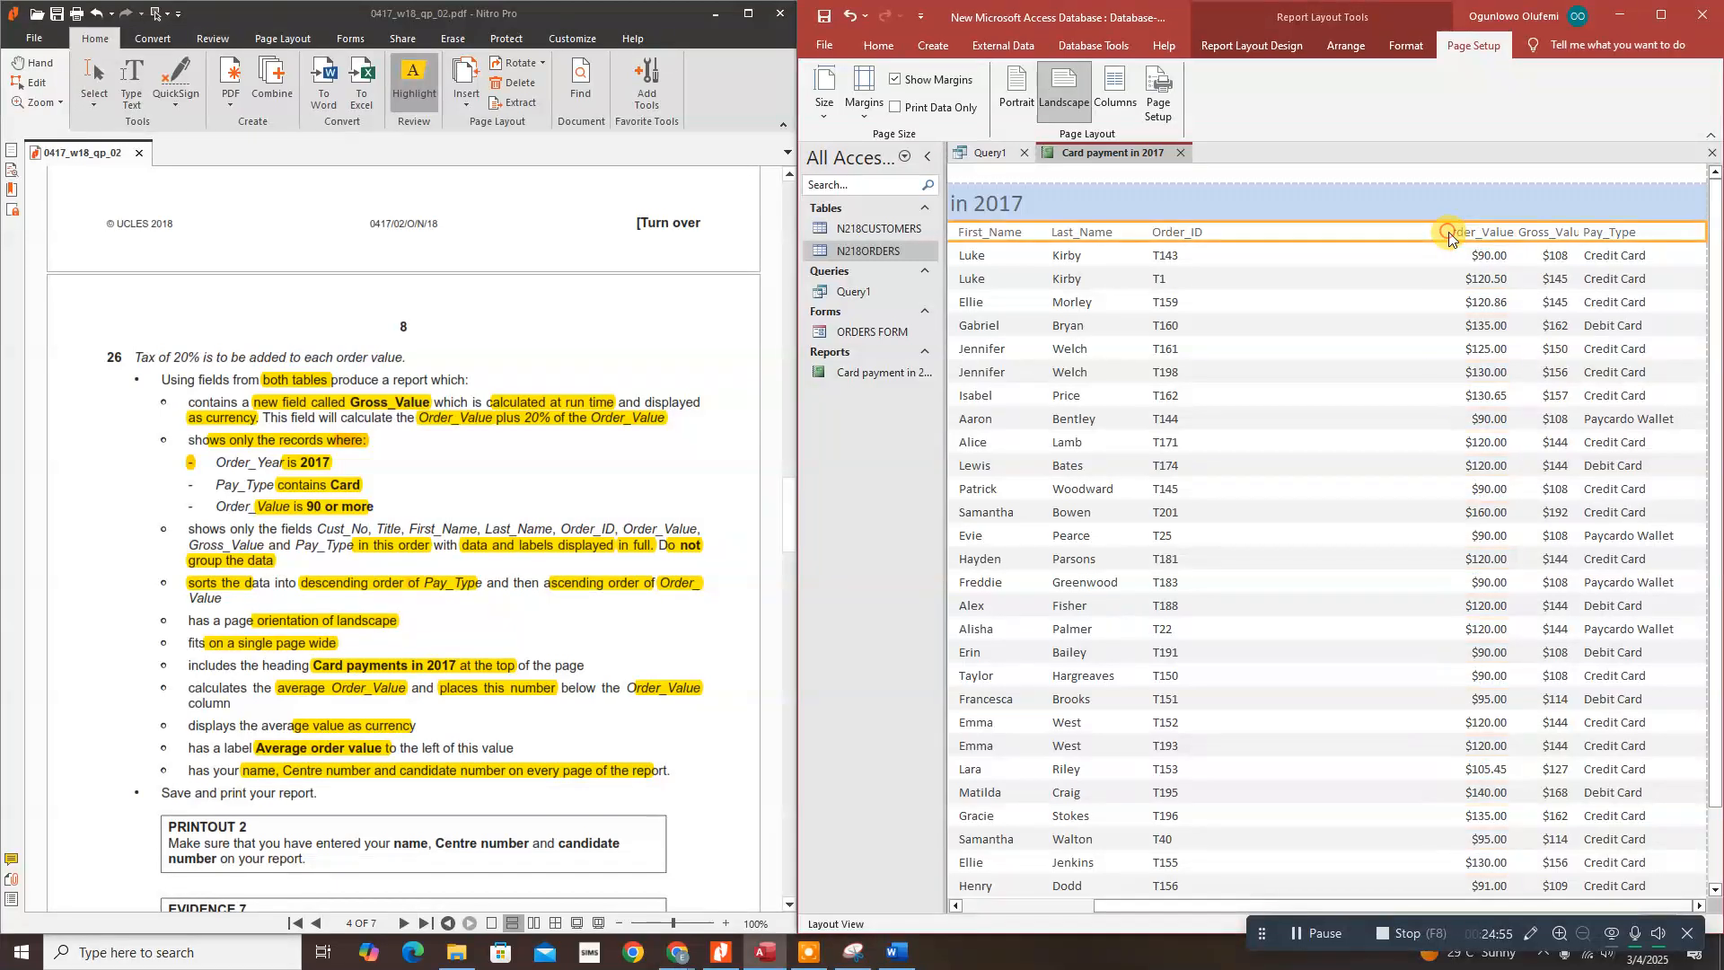
{"action": "left_click", "coordinate": [1476, 239]}
{"action": "left_click", "coordinate": [1479, 251]}
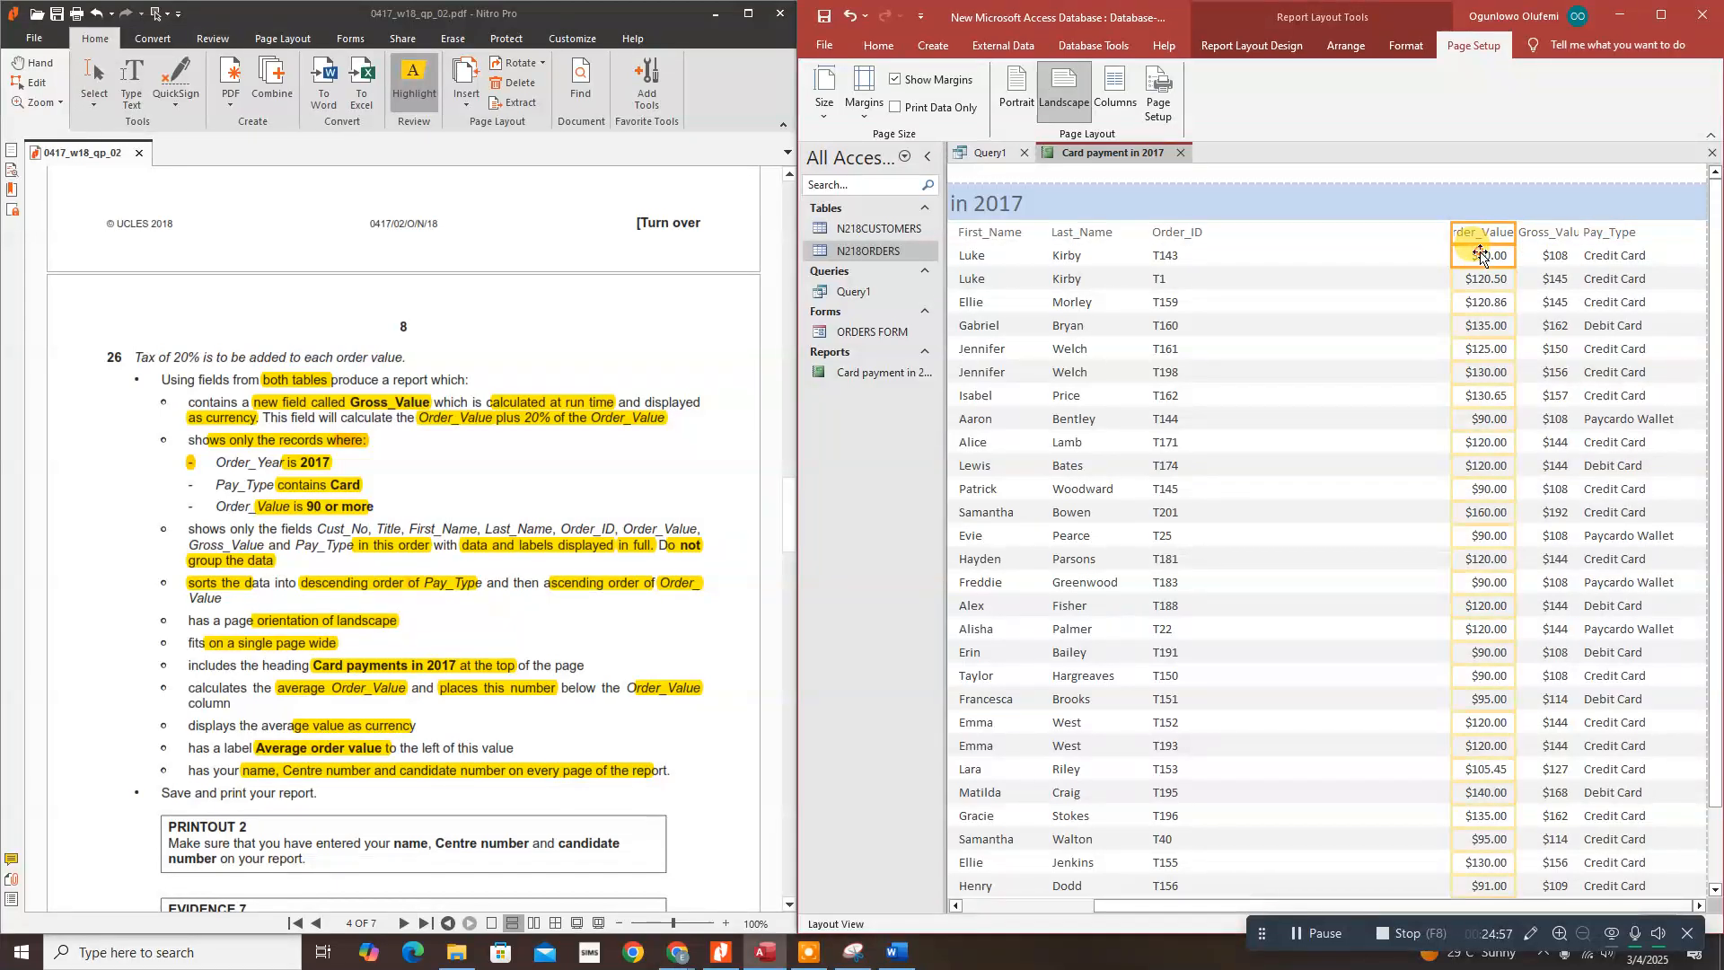
{"action": "left_click_drag", "start_coordinate": [1452, 236], "coordinate": [1435, 235]}
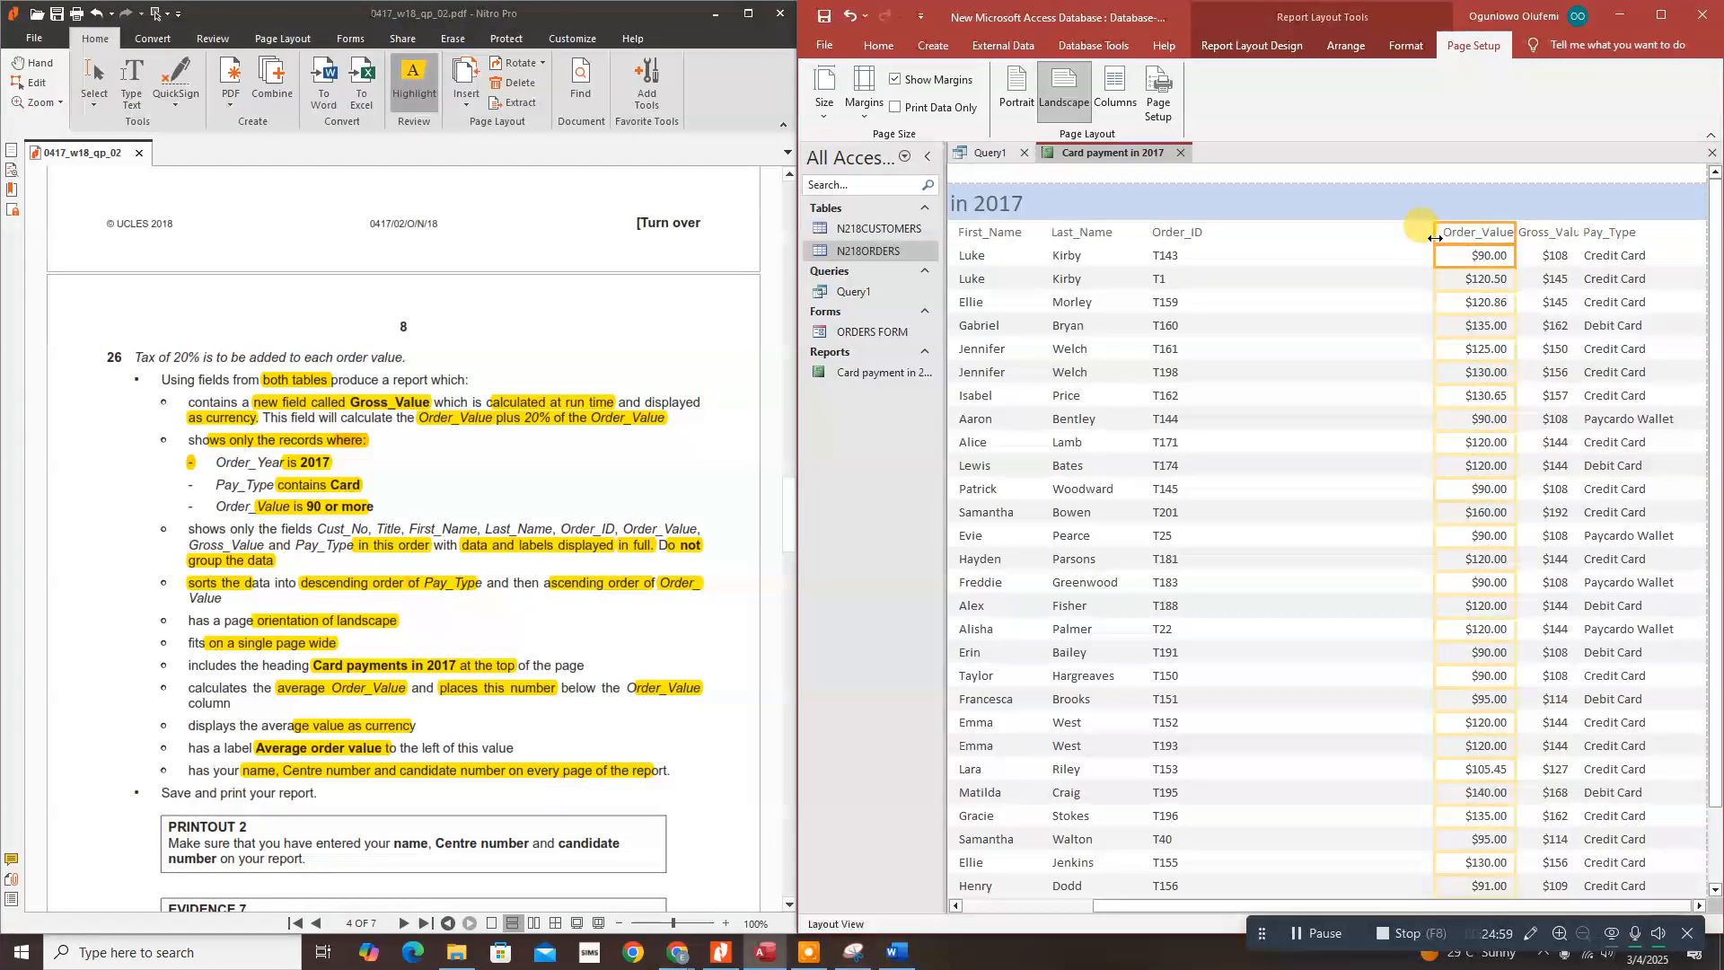
{"action": "key", "text": "Left"}
{"action": "key", "text": "Left"}
{"action": "key", "text": "Left"}
{"action": "key", "text": "Left"}
{"action": "key", "text": "Left"}
{"action": "key", "text": "Left"}
{"action": "key", "text": "Left"}
{"action": "key", "text": "Left"}
{"action": "key", "text": "Left"}
{"action": "key", "text": "Left"}
{"action": "key", "text": "Left"}
{"action": "key", "text": "Left"}
{"action": "key", "text": "Left"}
{"action": "key", "text": "Left"}
{"action": "key", "text": "Left"}
{"action": "key", "text": "Left"}
{"action": "key", "text": "Left"}
{"action": "key", "text": "Left"}
{"action": "key", "text": "Left"}
{"action": "key", "text": "Left"}
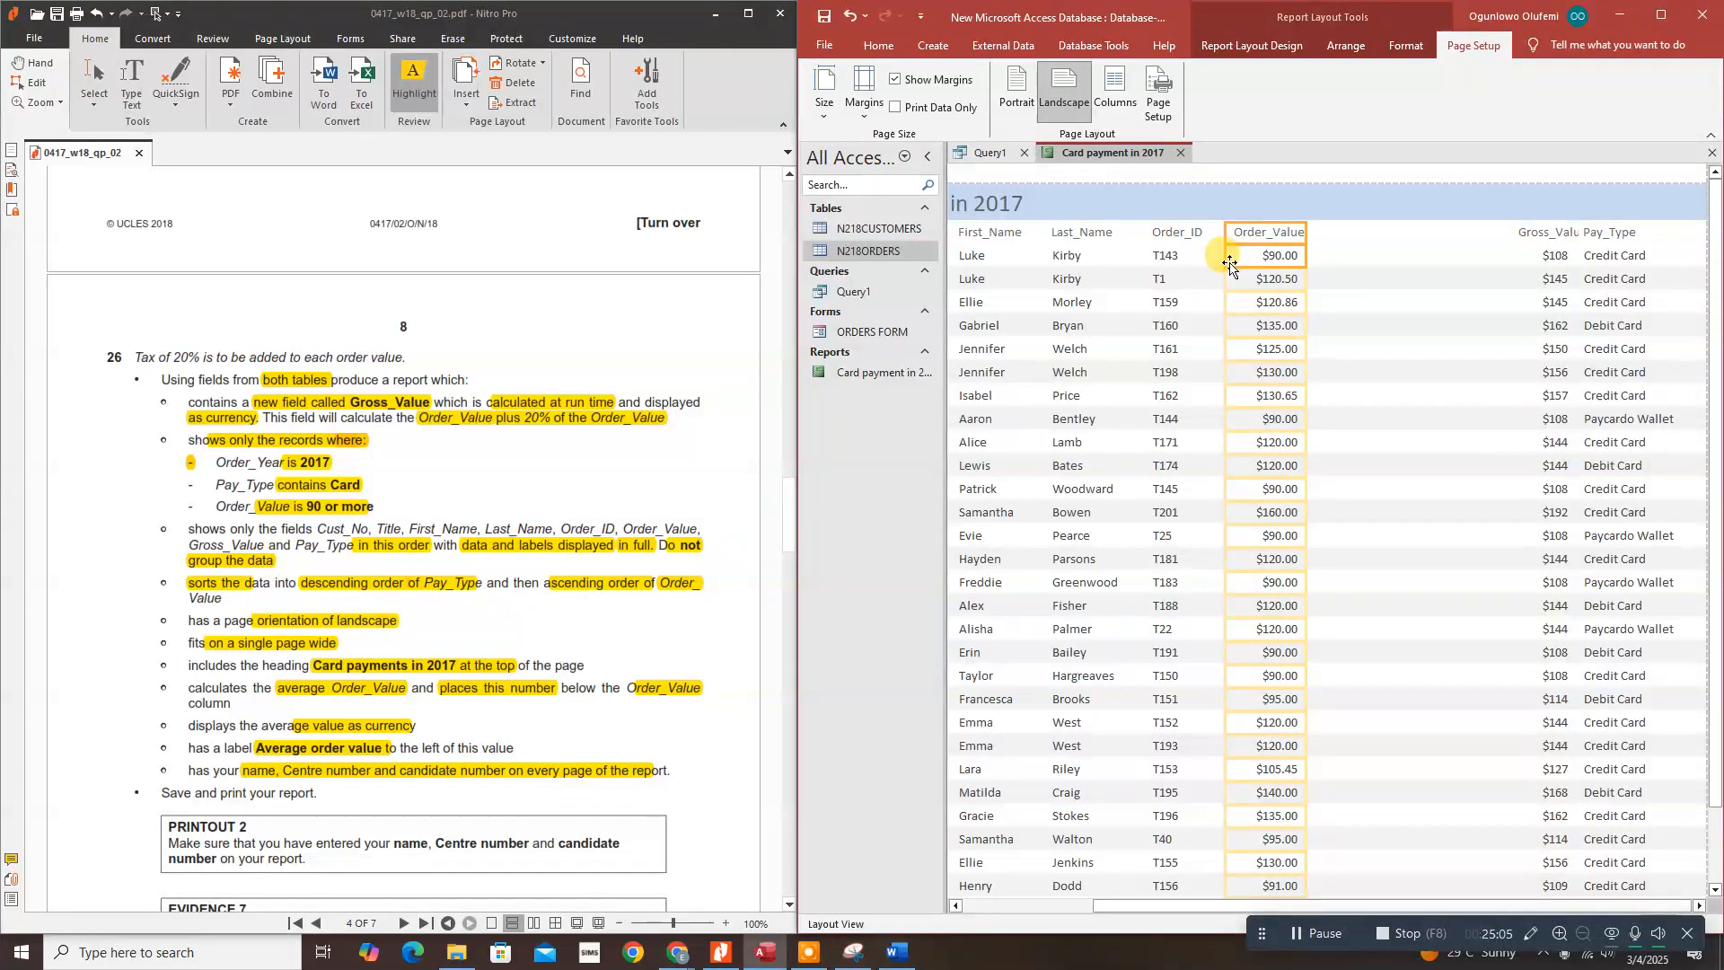
{"action": "left_click_drag", "start_coordinate": [1227, 263], "coordinate": [1275, 250]}
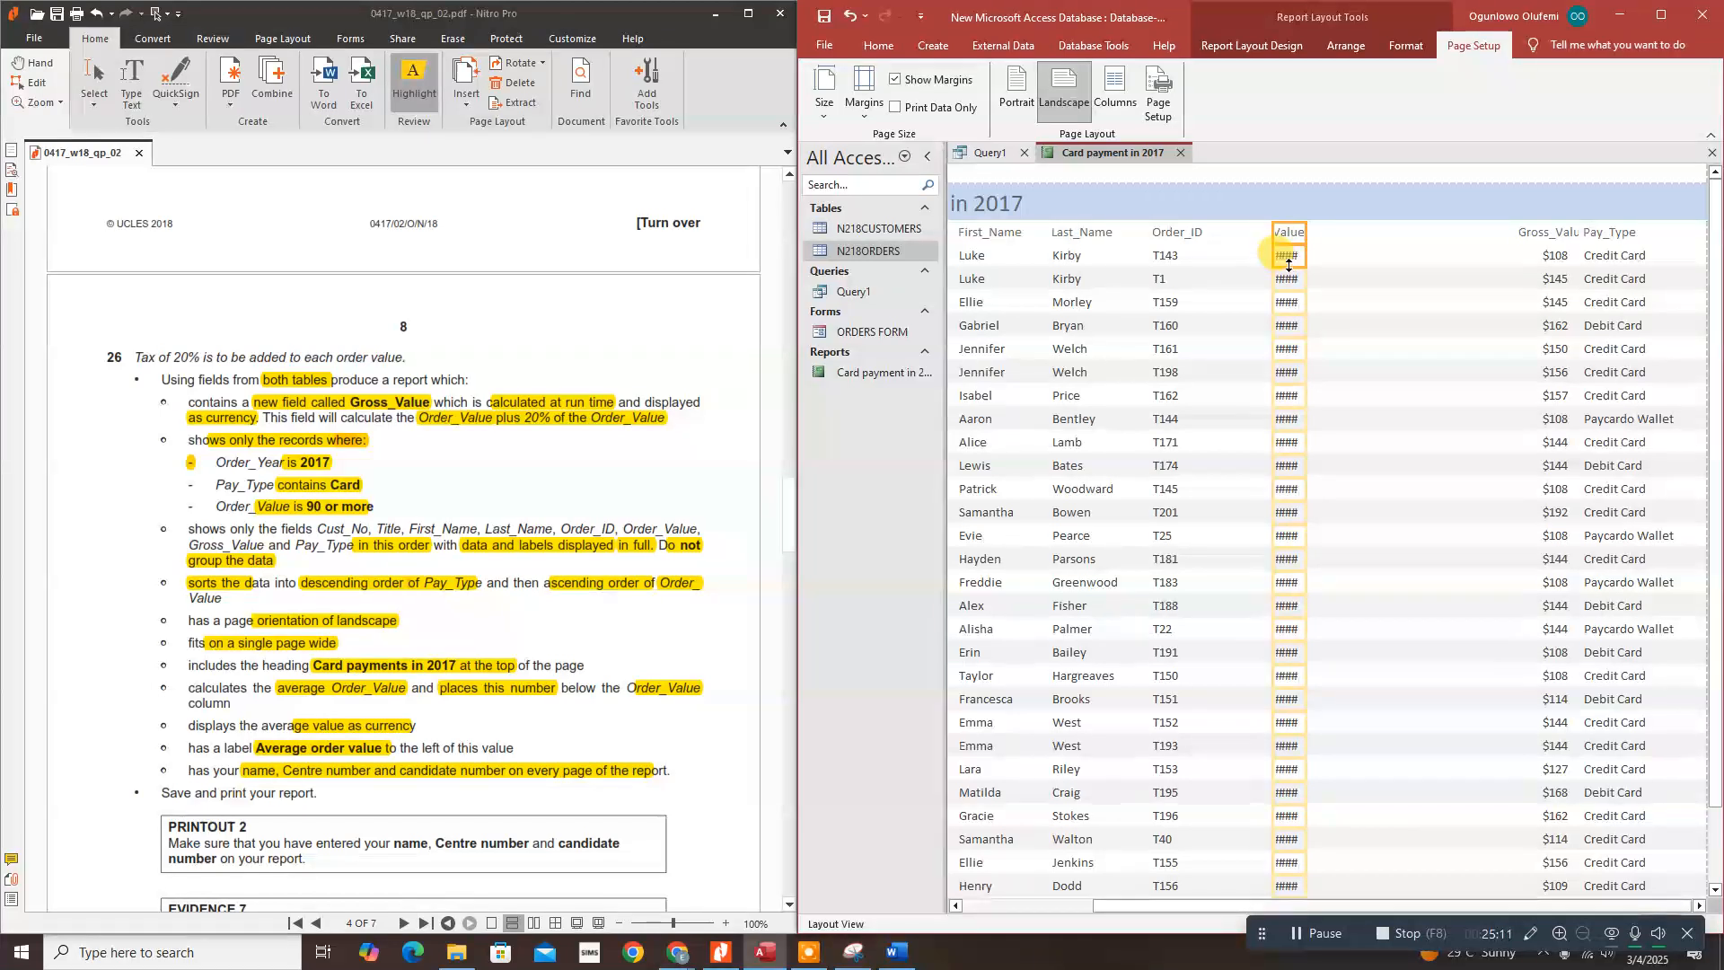
{"action": "left_click_drag", "start_coordinate": [1274, 232], "coordinate": [1226, 232]}
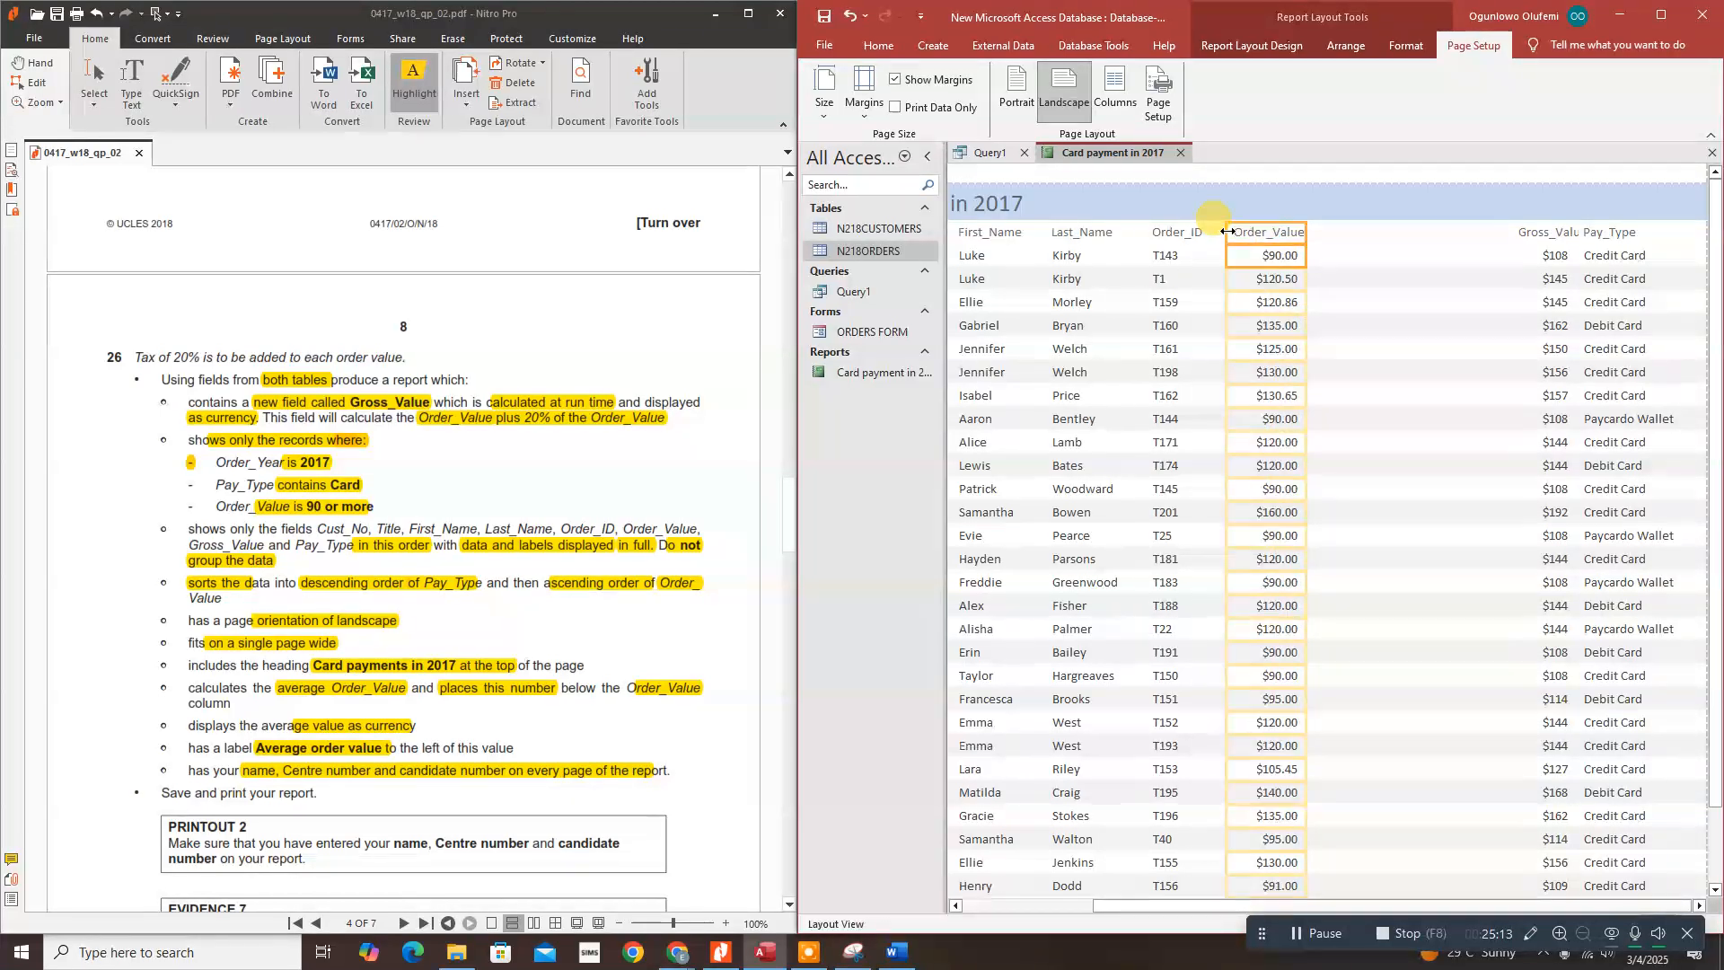
Step: Widen Gross_Value to show its full heading and move it beside Order_Value
{"action": "left_click", "coordinate": [1543, 238]}
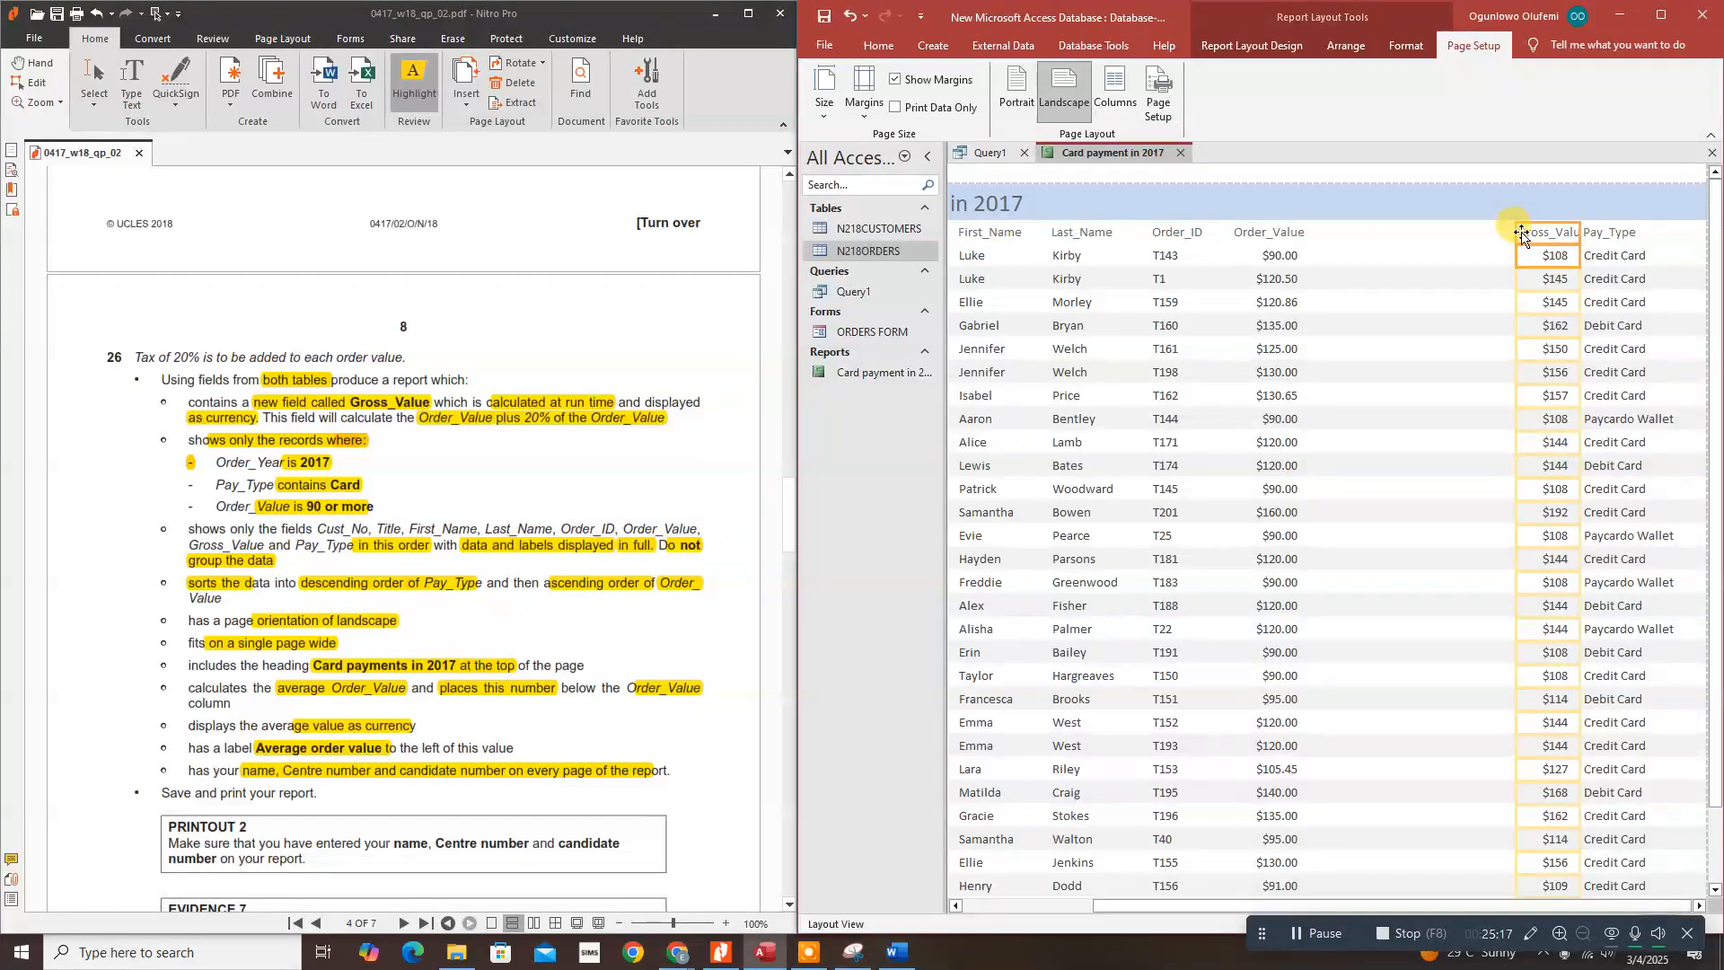
{"action": "left_click_drag", "start_coordinate": [1522, 234], "coordinate": [1498, 238]}
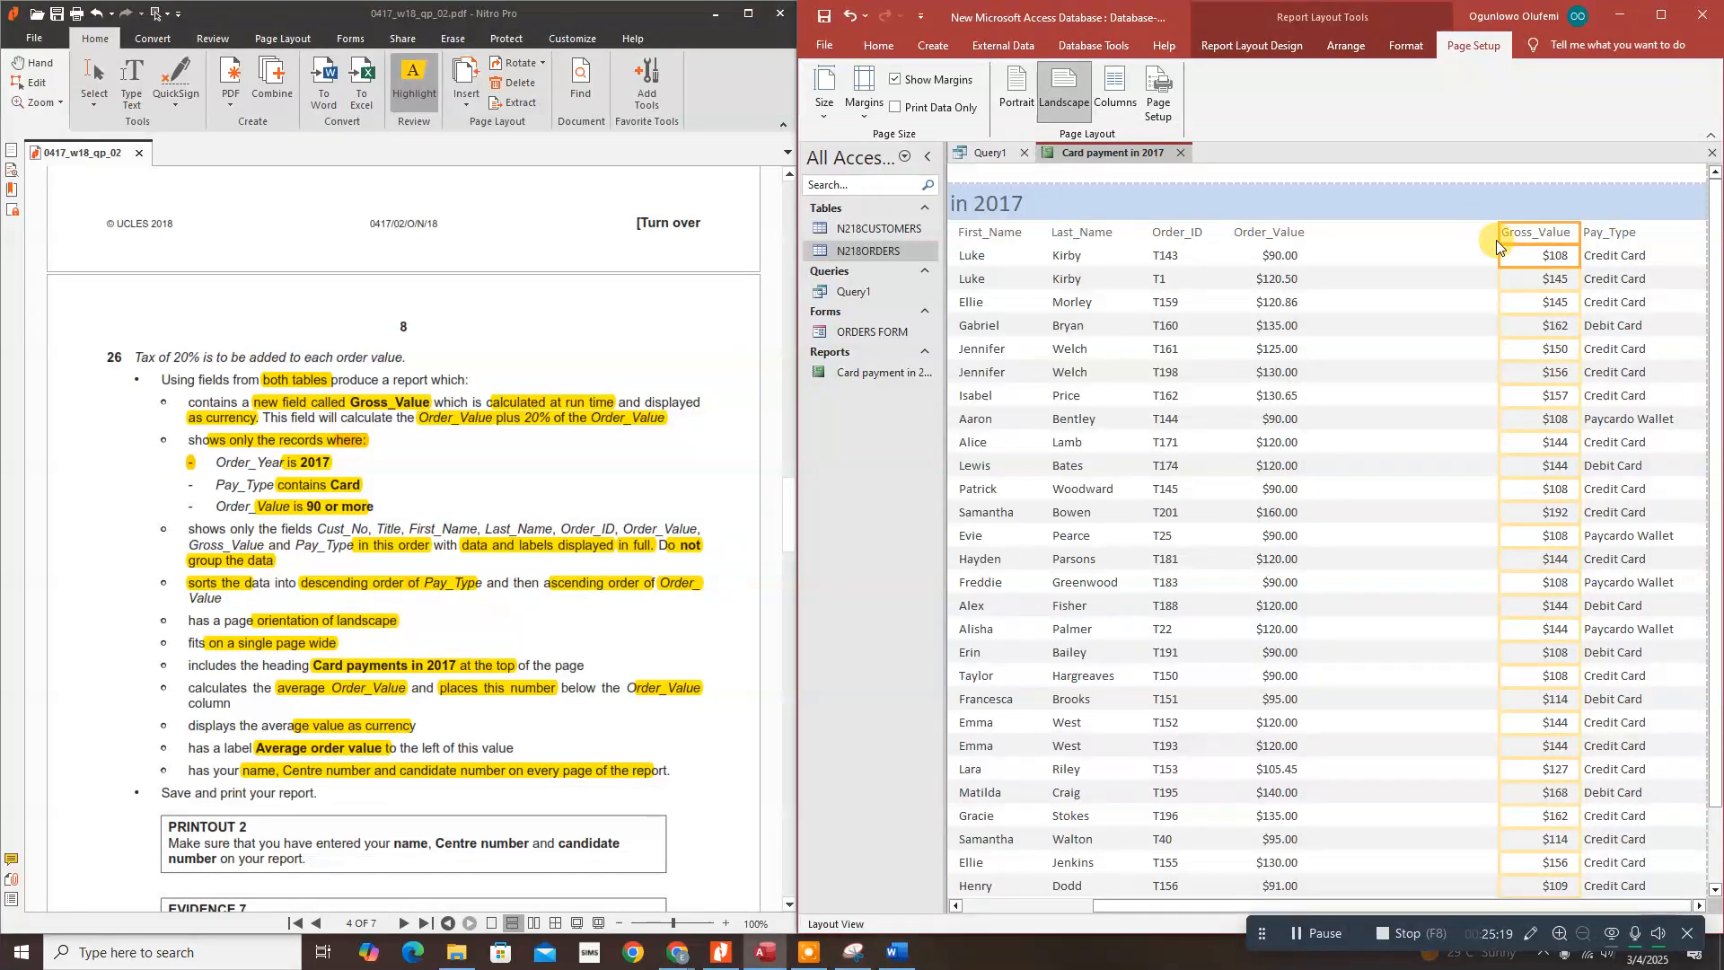
{"action": "key", "text": "Left"}
{"action": "key", "text": "Left"}
{"action": "key", "text": "Left"}
{"action": "key", "text": "Left"}
{"action": "key", "text": "Left"}
{"action": "key", "text": "Left"}
{"action": "key", "text": "Left"}
{"action": "key", "text": "Left"}
{"action": "key", "text": "Left"}
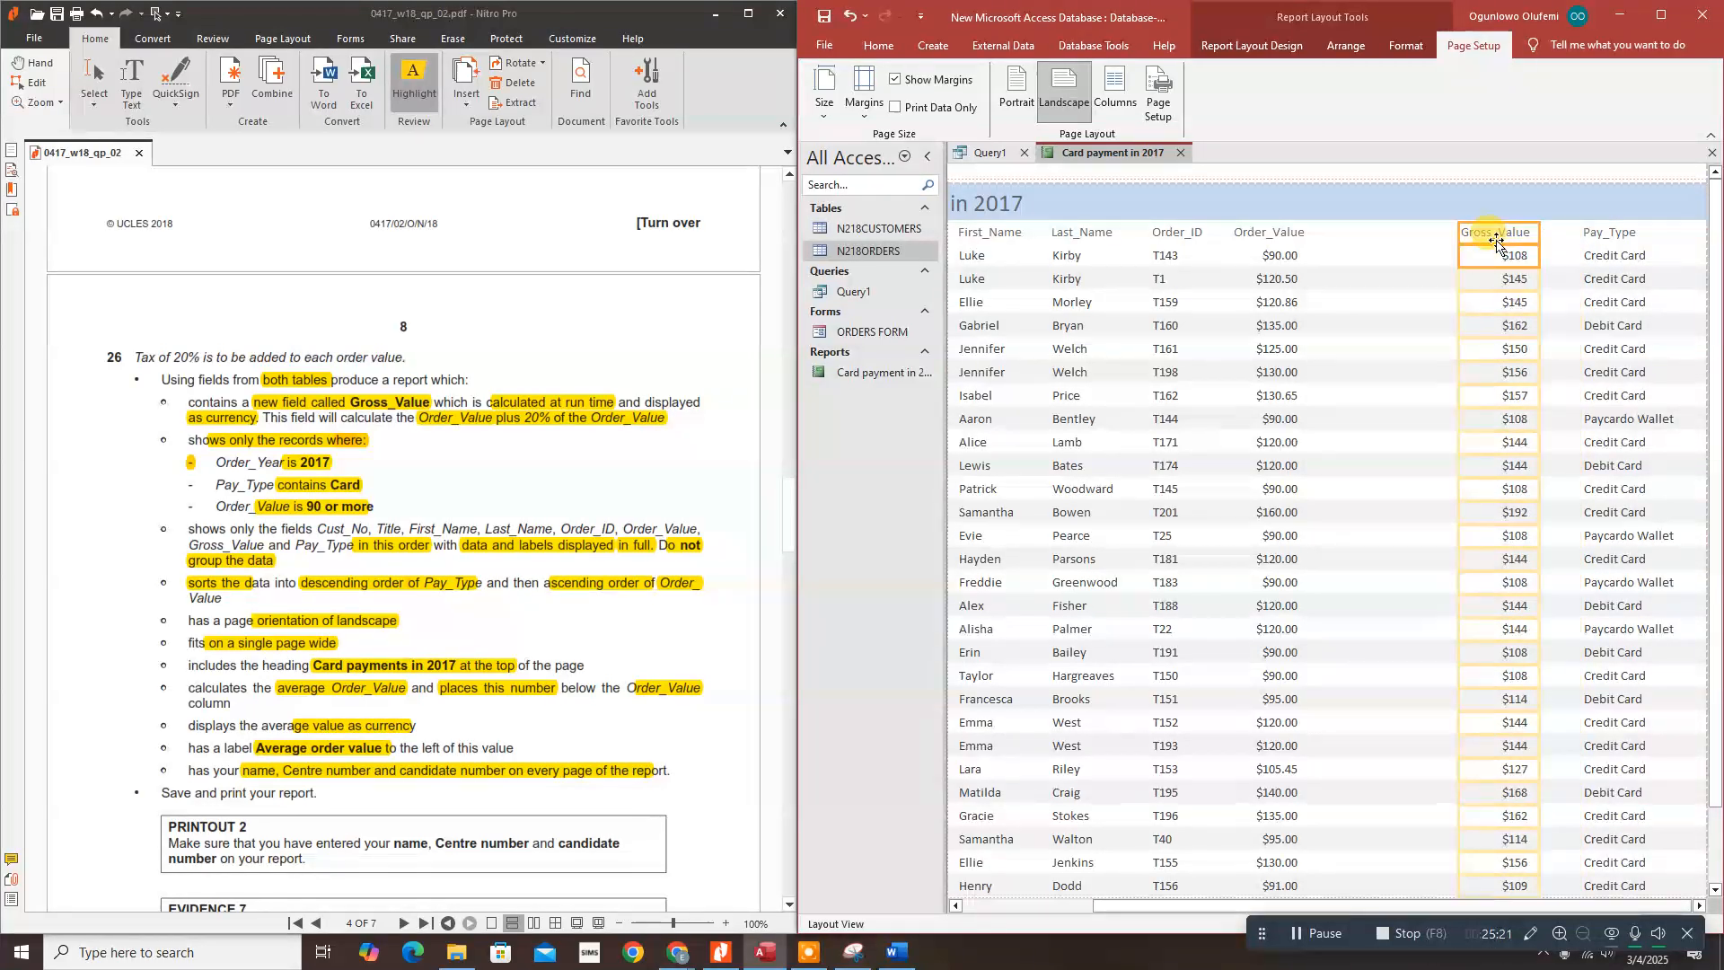
{"action": "key", "text": "Left"}
{"action": "key", "text": "Left"}
{"action": "key", "text": "Left"}
{"action": "key", "text": "Left"}
{"action": "key", "text": "Left"}
{"action": "key", "text": "Left"}
{"action": "key", "text": "Left"}
{"action": "key", "text": "Left"}
{"action": "key", "text": "Left"}
{"action": "key", "text": "Left"}
{"action": "key", "text": "Left"}
{"action": "key", "text": "Left"}
{"action": "key", "text": "Left"}
{"action": "key", "text": "Left"}
{"action": "key", "text": "Left"}
{"action": "key", "text": "Left"}
{"action": "key", "text": "Left"}
{"action": "key", "text": "Left"}
{"action": "key", "text": "Left"}
{"action": "key", "text": "Left"}
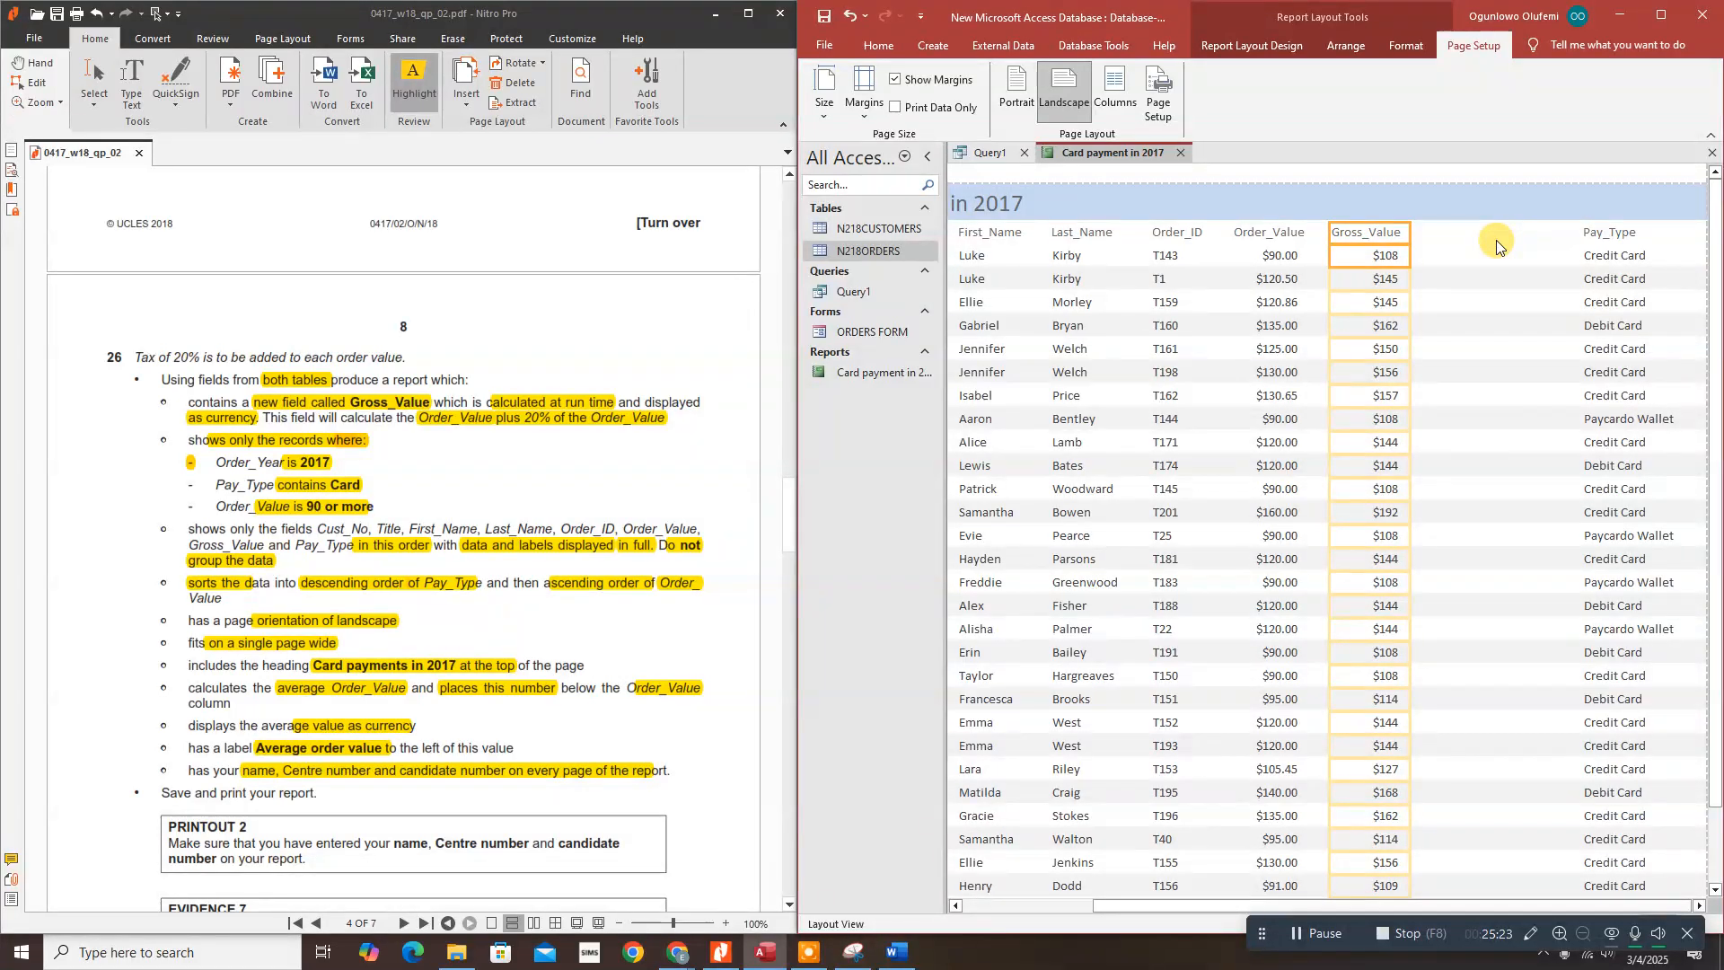
Step: Narrow Pay_Type, shift it beside Gross_Value, and maximise the Access window
{"action": "left_click", "coordinate": [1586, 234]}
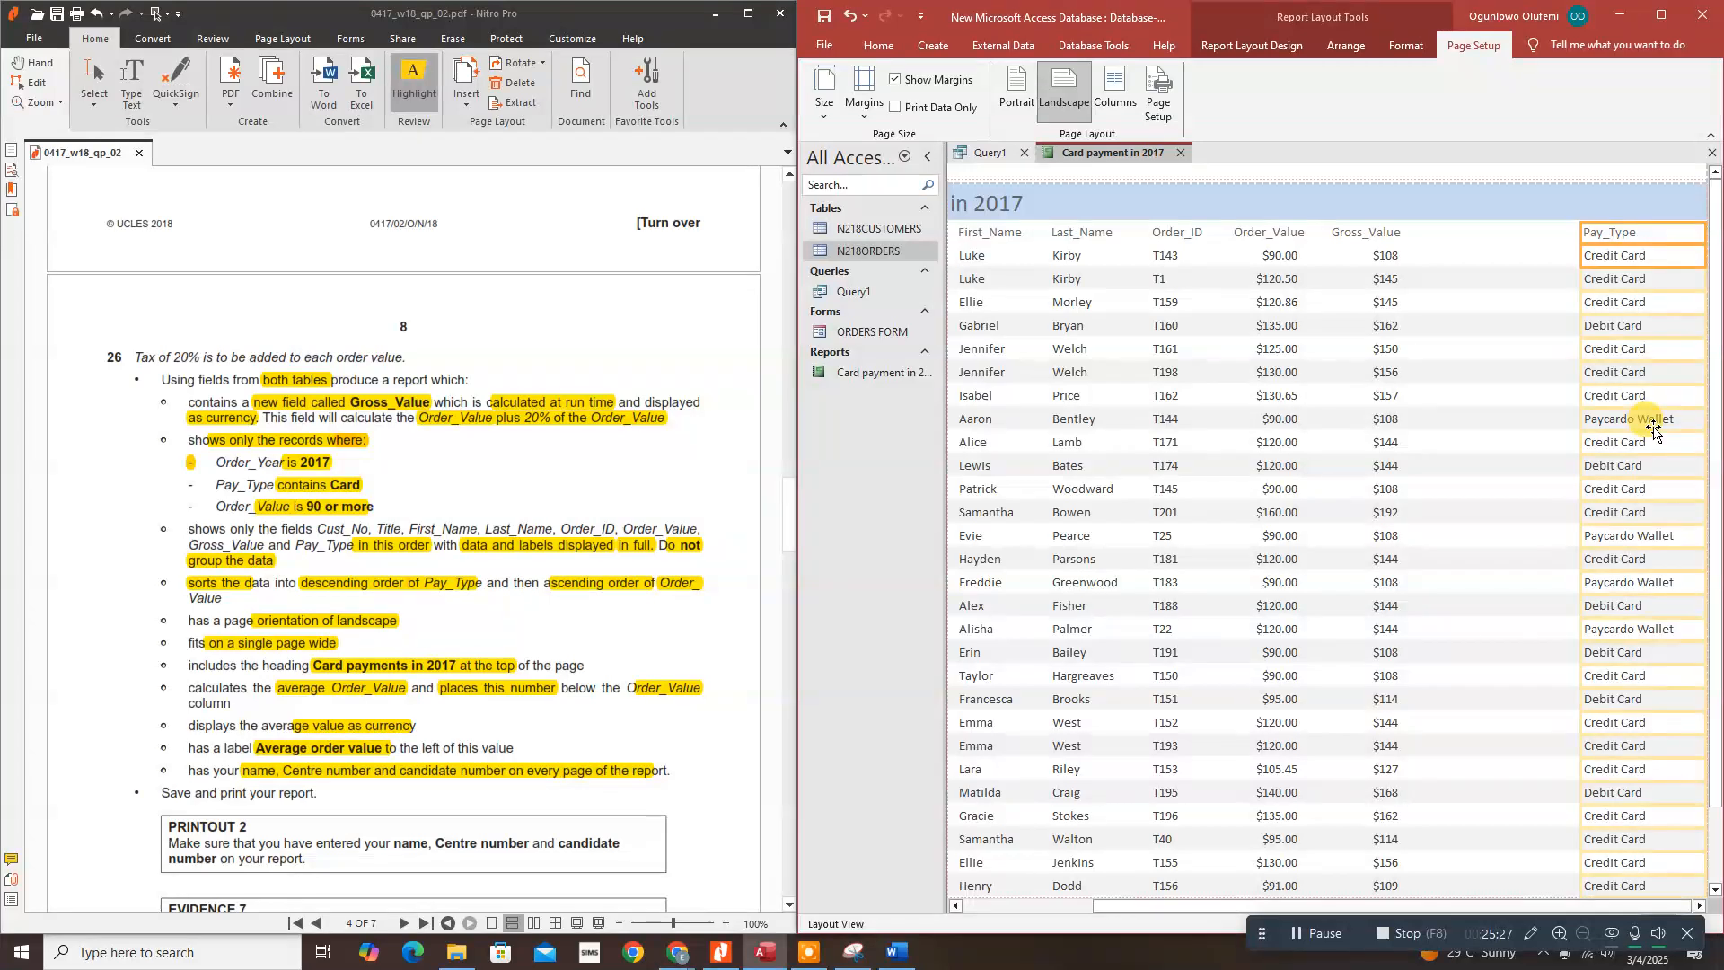
{"action": "key", "text": "Left"}
{"action": "key", "text": "Left"}
{"action": "key", "text": "Left"}
{"action": "key", "text": "Left"}
{"action": "key", "text": "Left"}
{"action": "key", "text": "Left"}
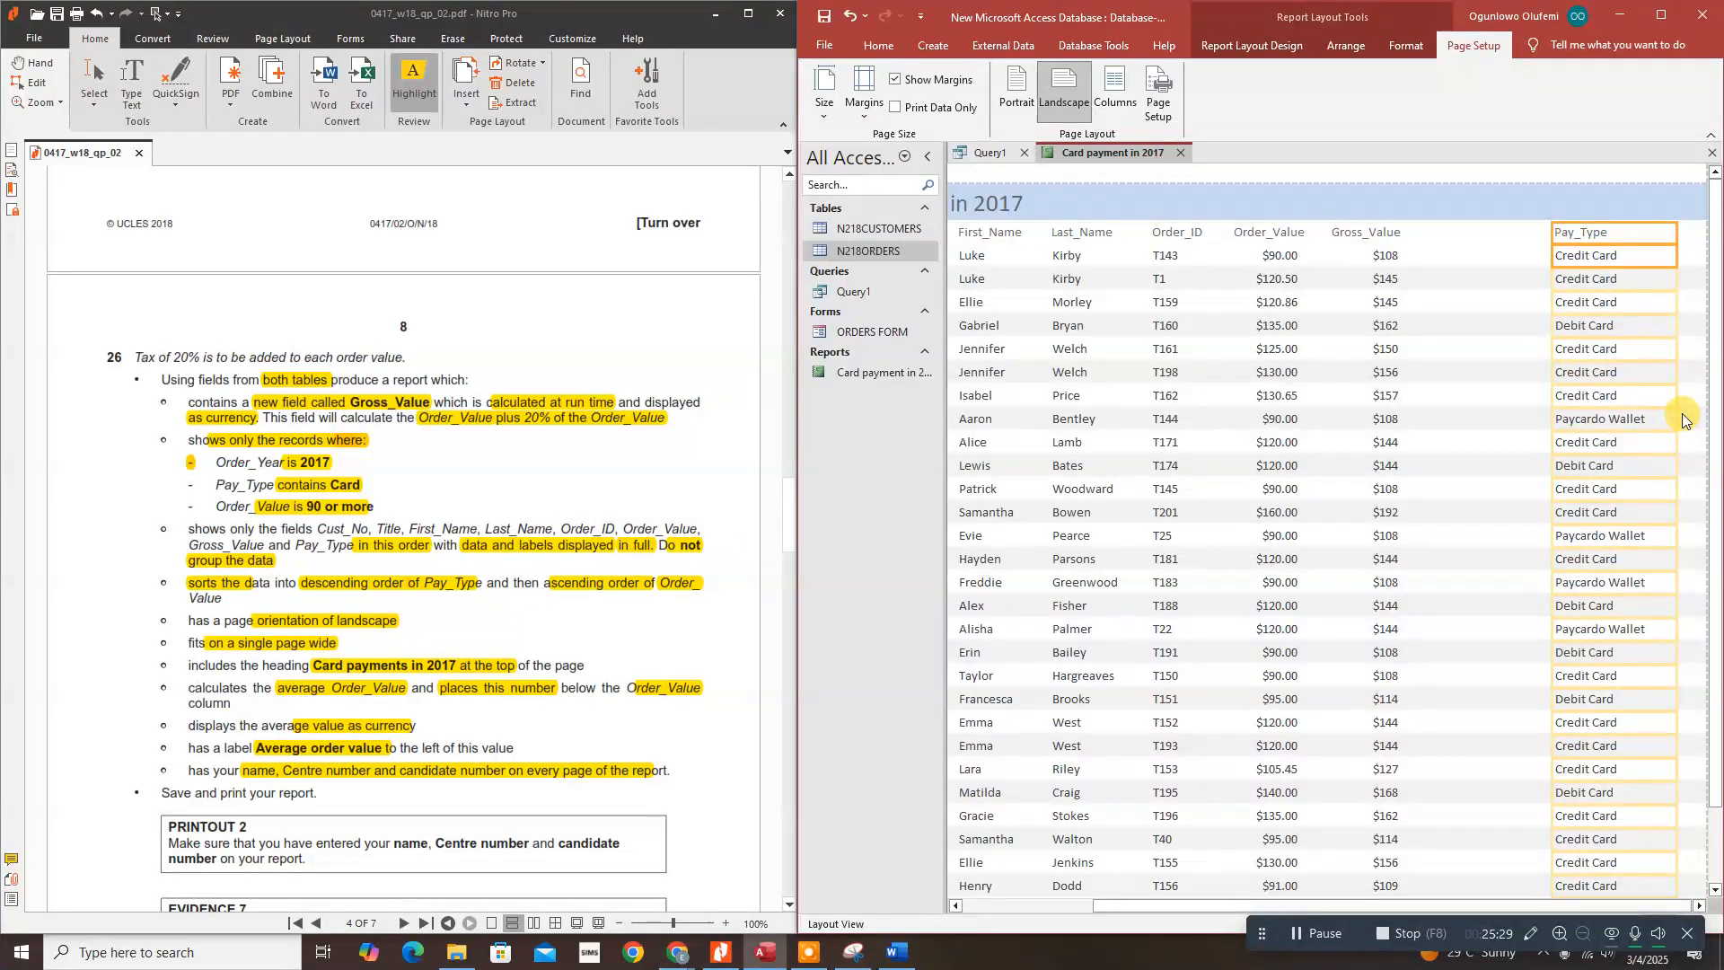
{"action": "left_click_drag", "start_coordinate": [1675, 429], "coordinate": [1658, 428]}
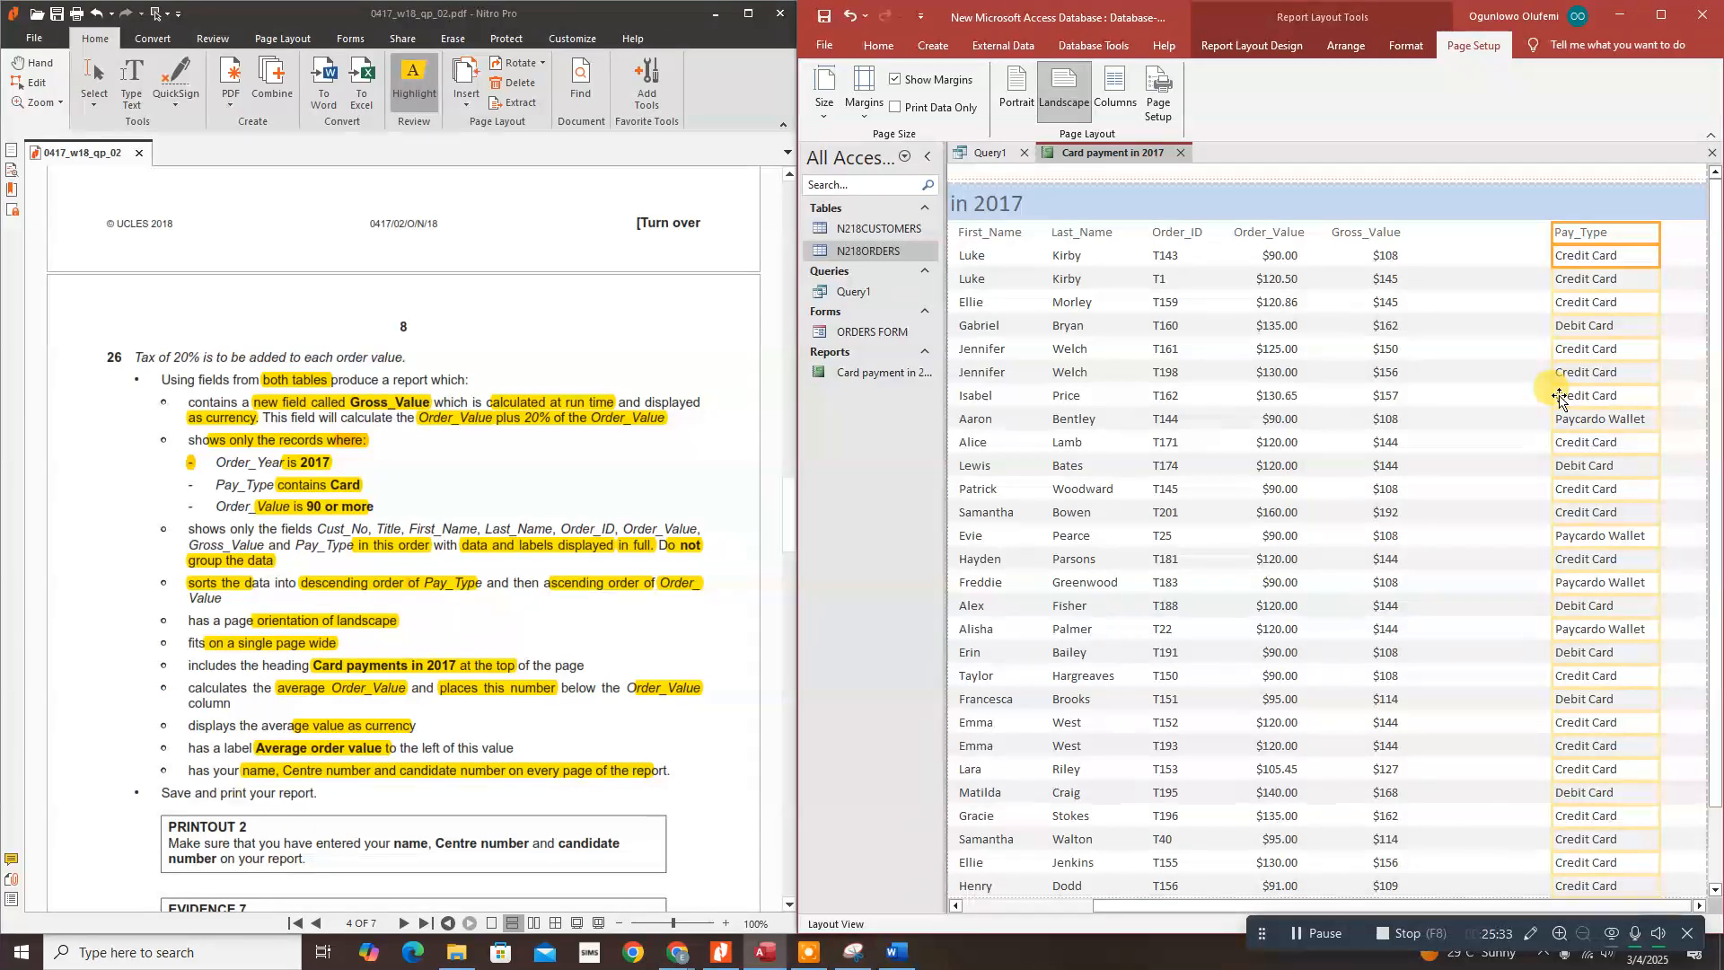
{"action": "key", "text": "Left"}
{"action": "key", "text": "Left"}
{"action": "key", "text": "Left"}
{"action": "key", "text": "Left"}
{"action": "key", "text": "Left"}
{"action": "key", "text": "Left"}
{"action": "key", "text": "Left"}
{"action": "key", "text": "Left"}
{"action": "key", "text": "Left"}
{"action": "key", "text": "Left"}
{"action": "key", "text": "Left"}
{"action": "key", "text": "Left"}
{"action": "key", "text": "Left"}
{"action": "key", "text": "Left"}
{"action": "key", "text": "Left"}
{"action": "key", "text": "Left"}
{"action": "key", "text": "Left"}
{"action": "key", "text": "Left"}
{"action": "key", "text": "Left"}
{"action": "key", "text": "Left"}
{"action": "key", "text": "Left"}
{"action": "key", "text": "Left"}
{"action": "key", "text": "Left"}
{"action": "key", "text": "Left"}
{"action": "key", "text": "Left"}
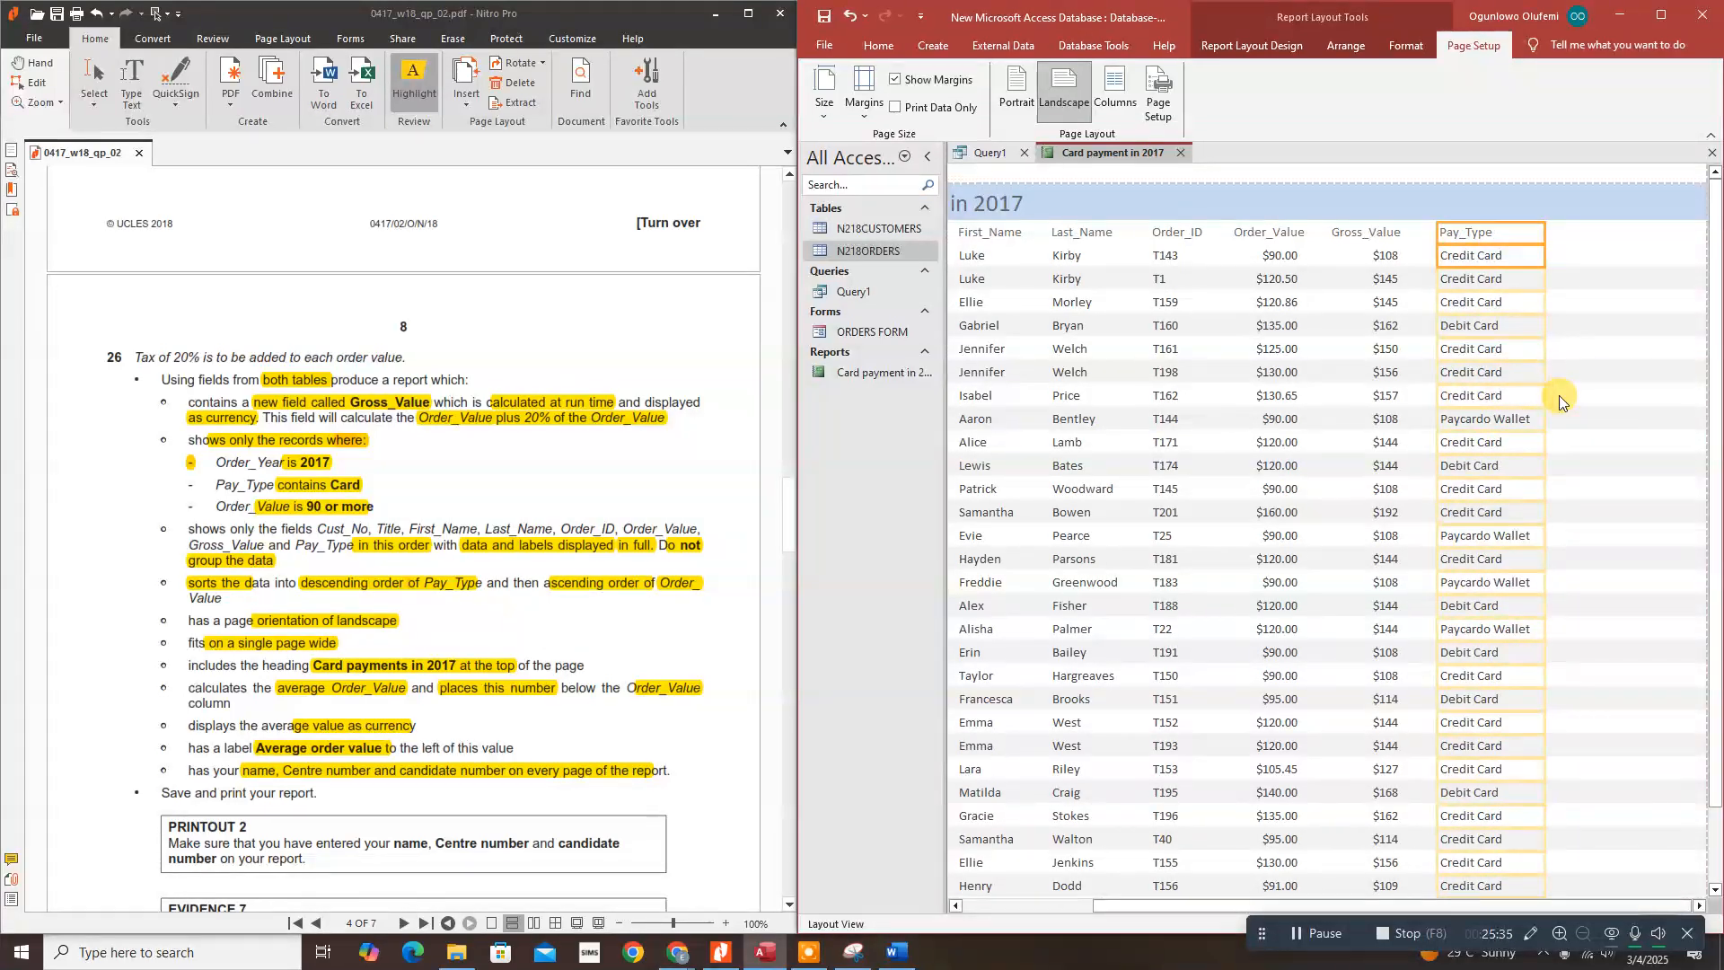
{"action": "left_click", "coordinate": [1663, 19]}
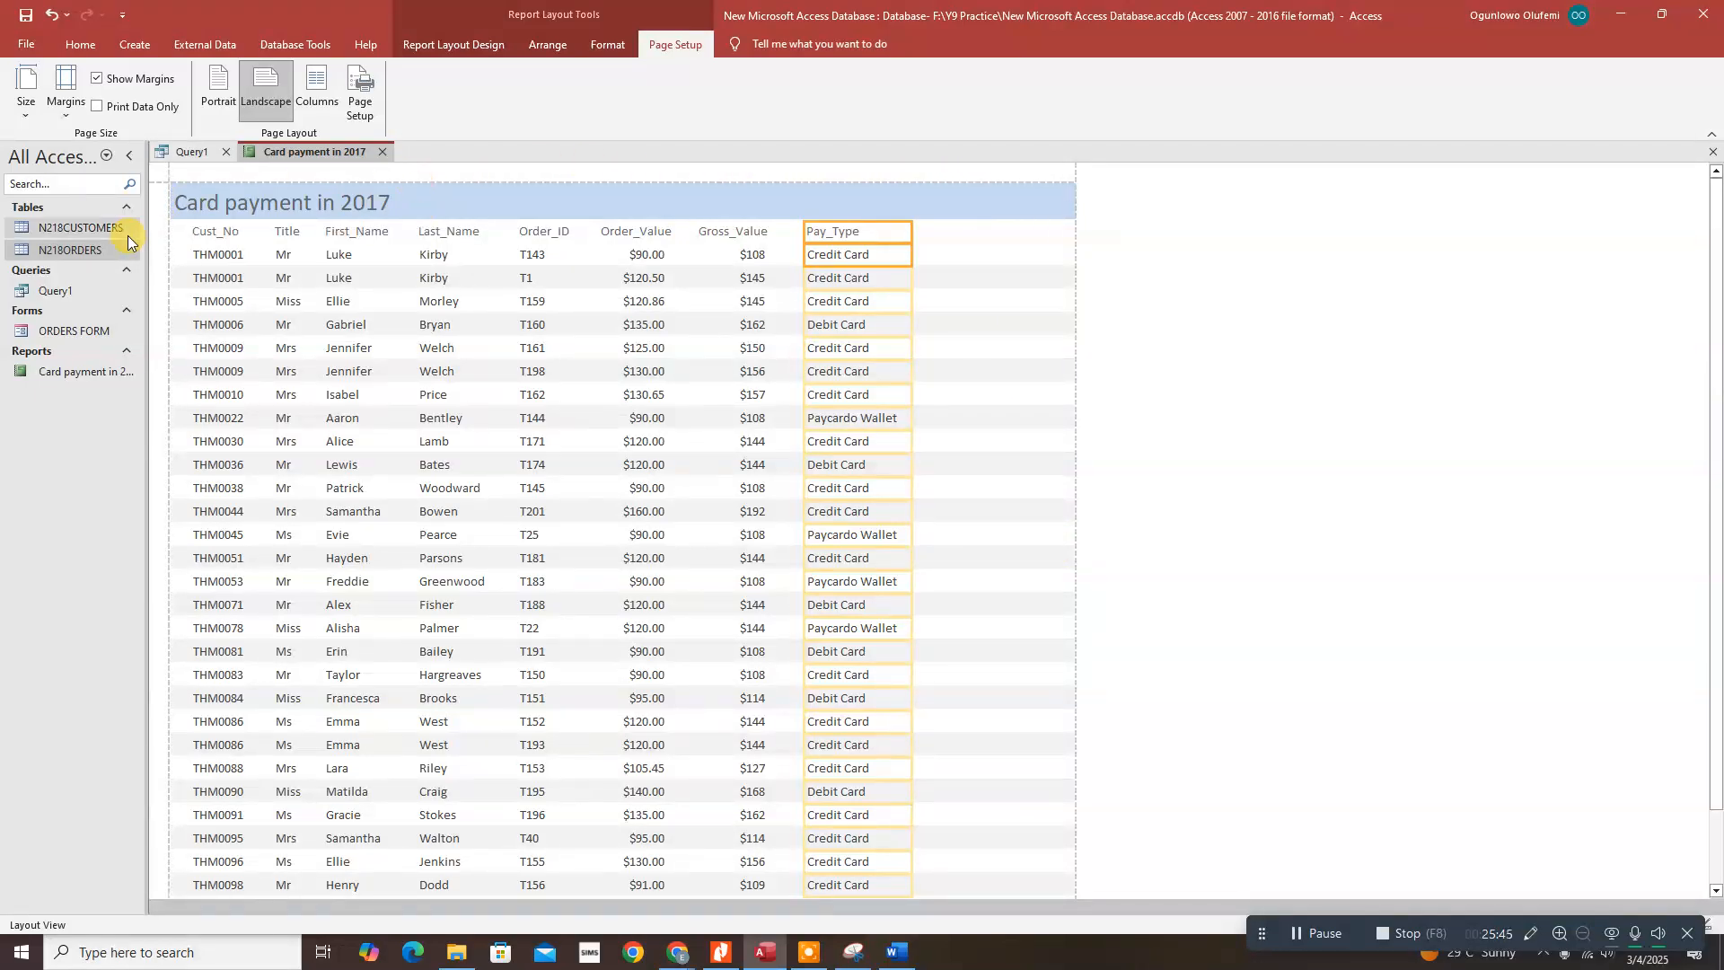
{"action": "scroll", "coordinate": [364, 429], "scroll_direction": "down", "scroll_amount": 2}
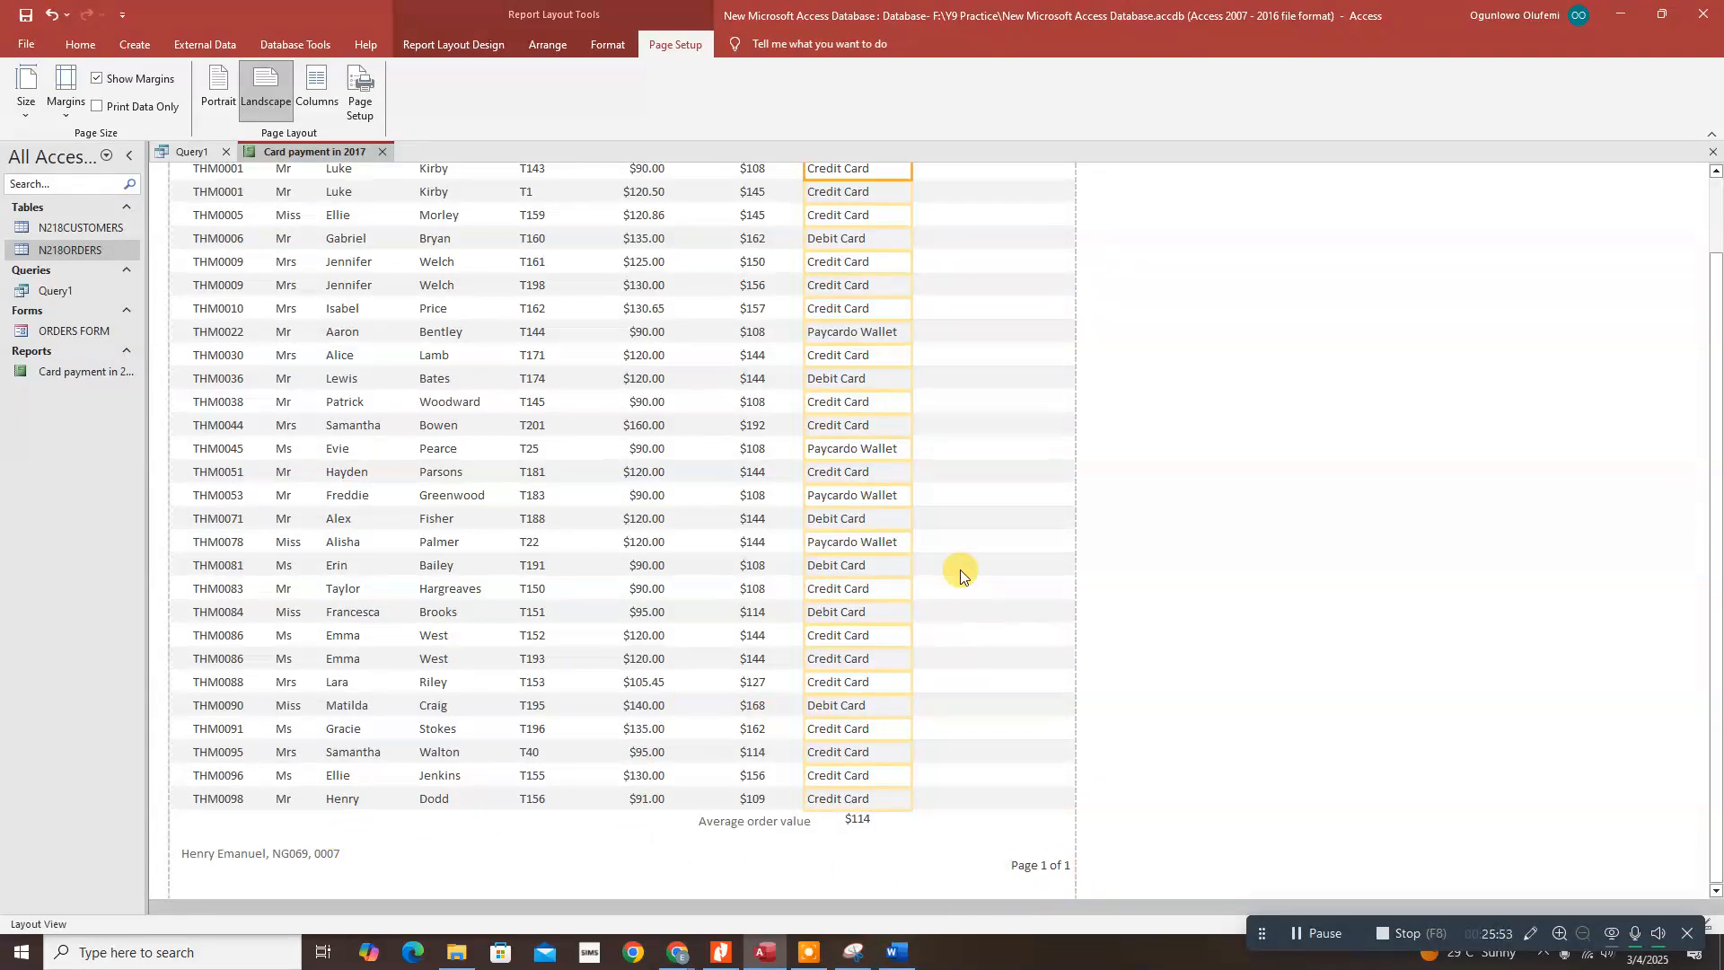
{"action": "scroll", "coordinate": [963, 519], "scroll_direction": "up", "scroll_amount": 3}
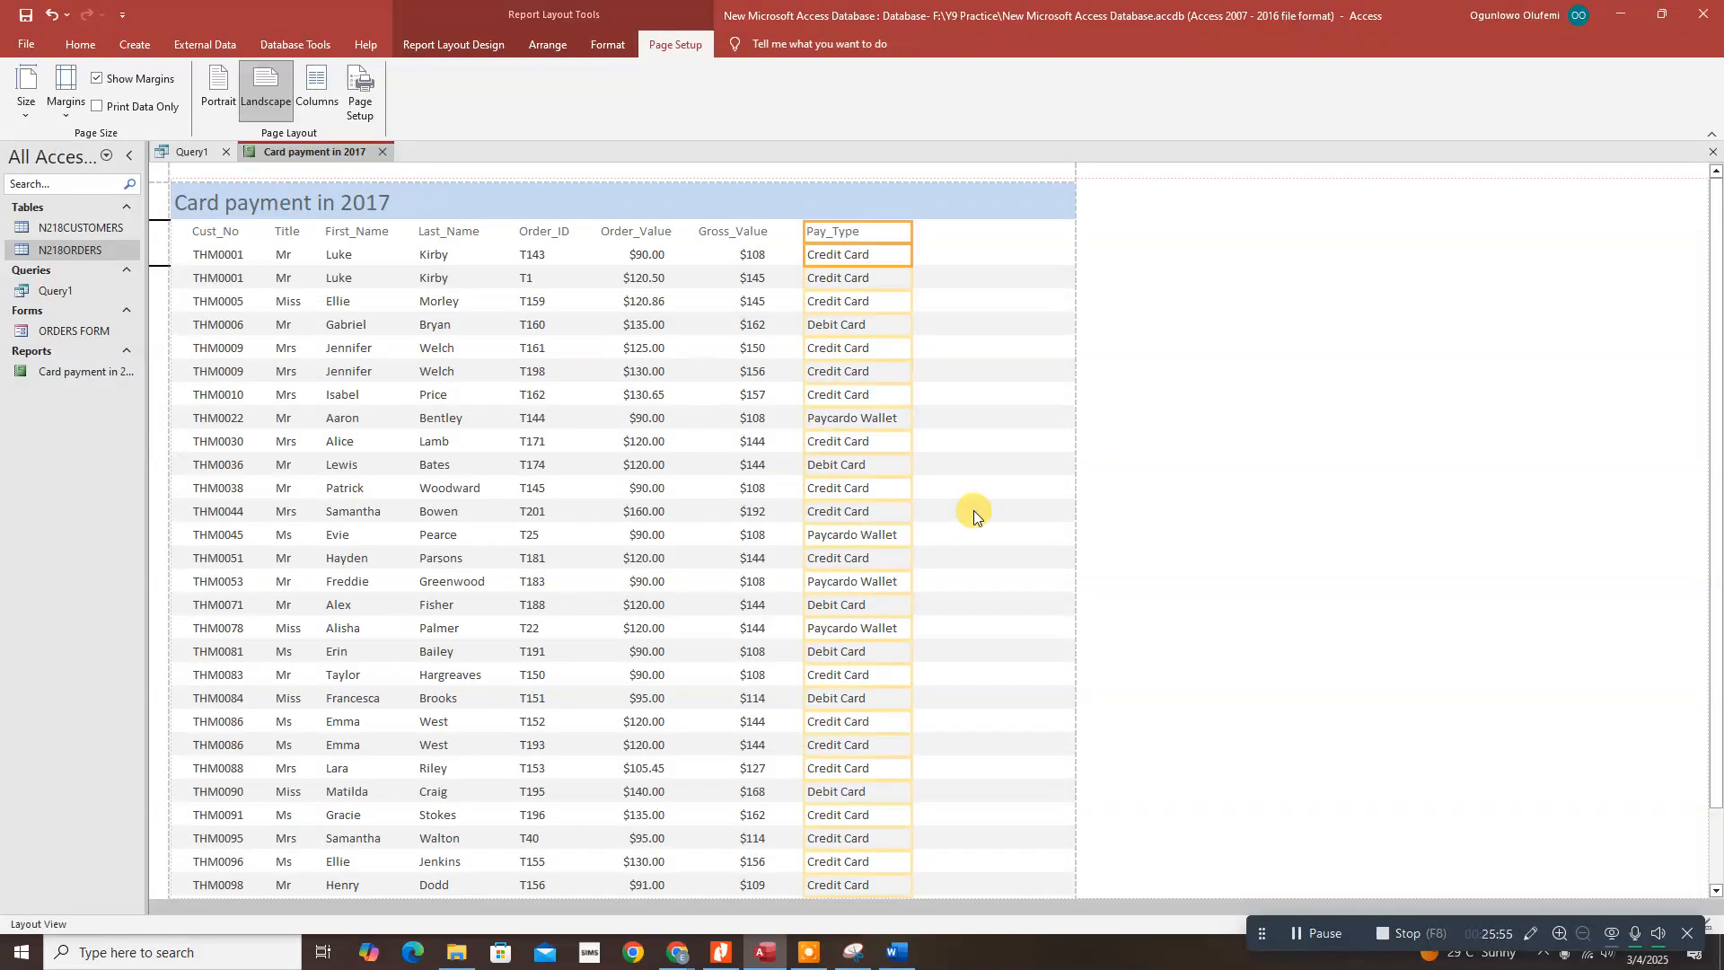
{"action": "key", "text": "Right"}
{"action": "key", "text": "Right"}
{"action": "key", "text": "Right"}
{"action": "key", "text": "Right"}
{"action": "key", "text": "Right"}
{"action": "key", "text": "Right"}
{"action": "key", "text": "Right"}
{"action": "key", "text": "Right"}
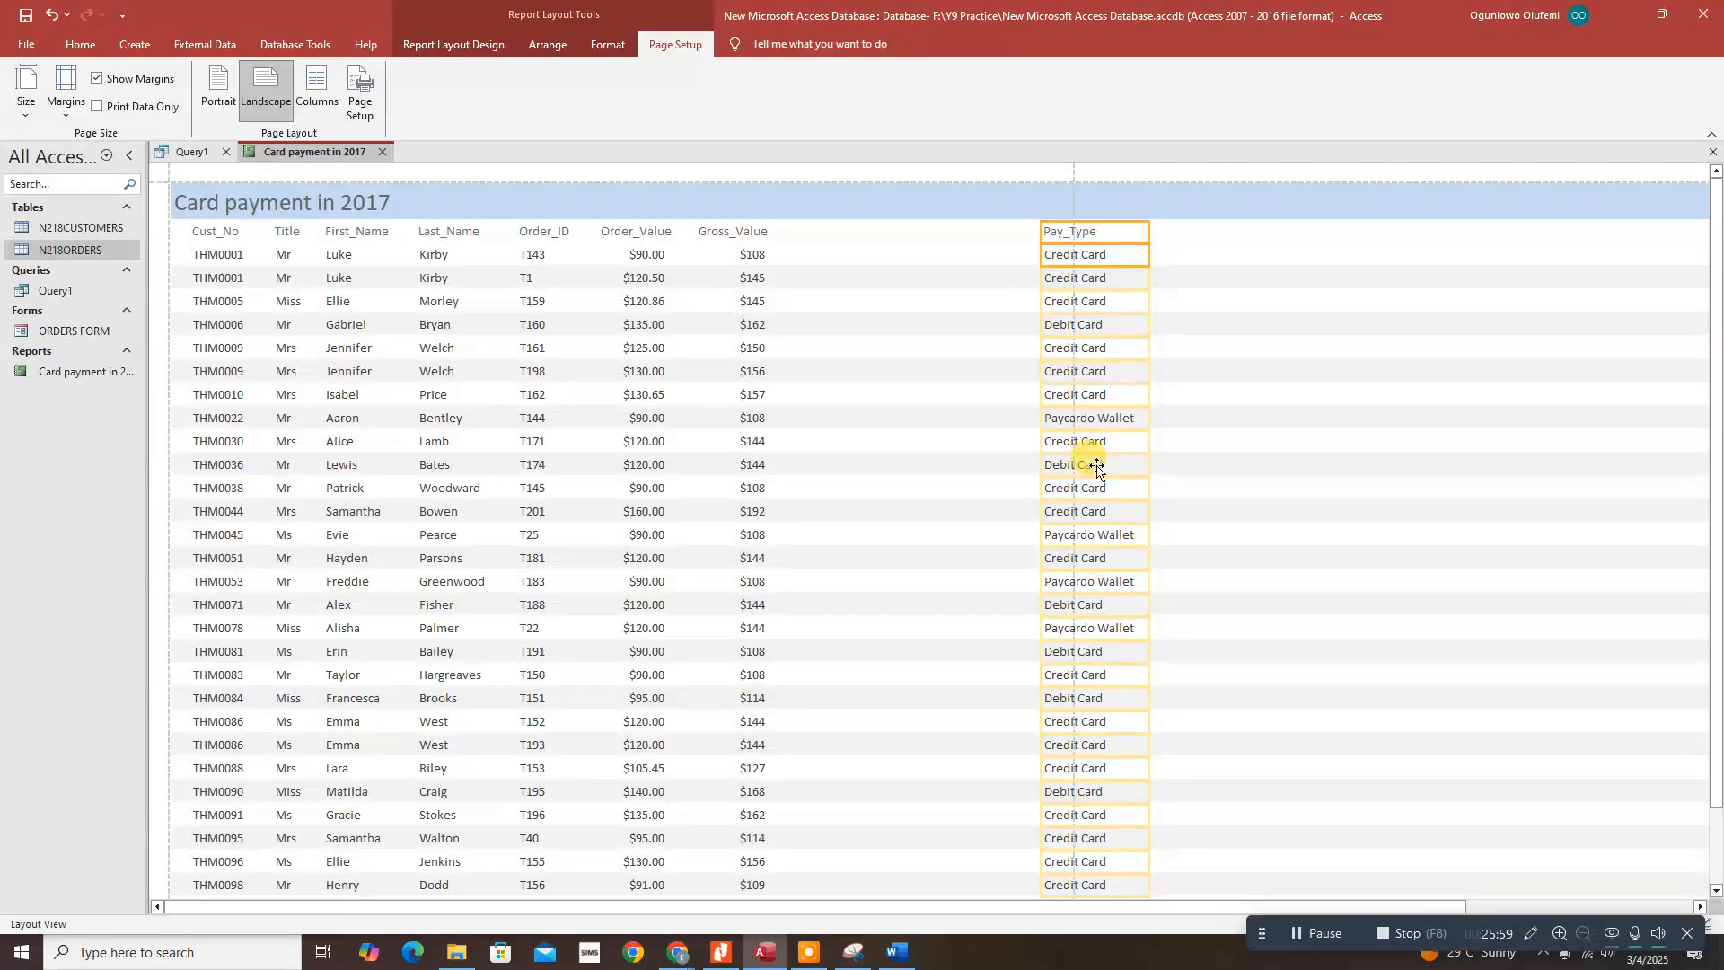
{"action": "key", "text": "Left"}
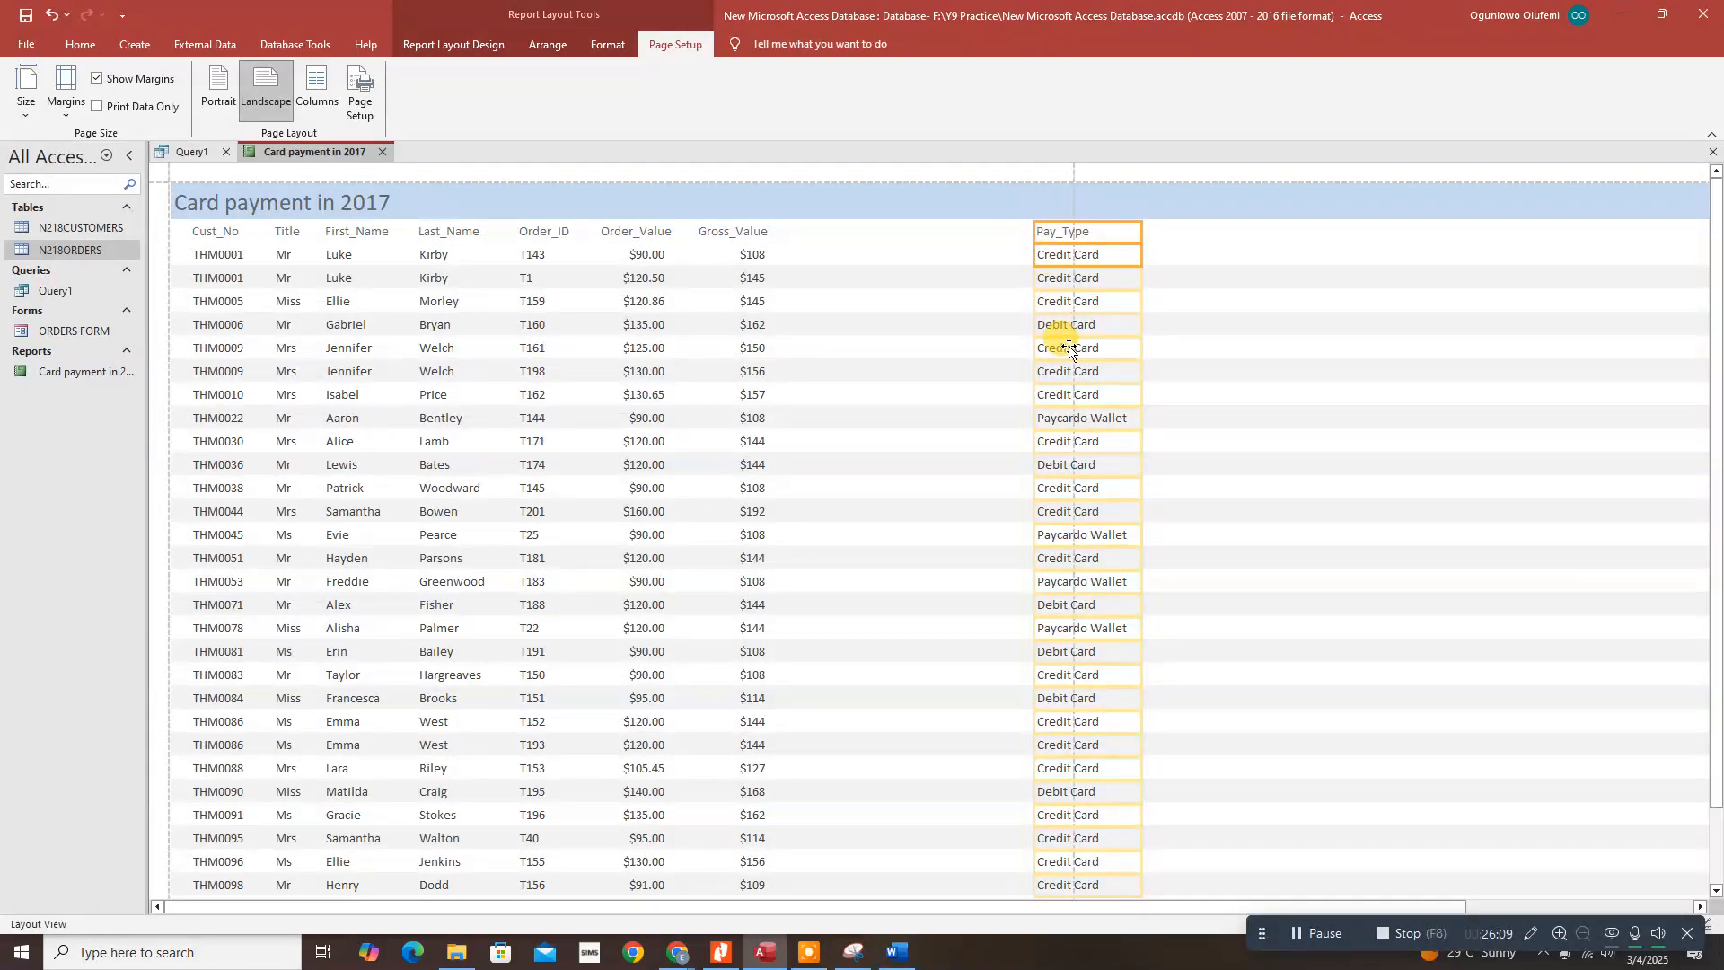
{"action": "key", "text": "Left"}
{"action": "key", "text": "Left"}
{"action": "key", "text": "Left"}
{"action": "key", "text": "Left"}
{"action": "key", "text": "Left"}
{"action": "key", "text": "Left"}
{"action": "key", "text": "Left"}
{"action": "key", "text": "Left"}
{"action": "key", "text": "Left"}
{"action": "key", "text": "Left"}
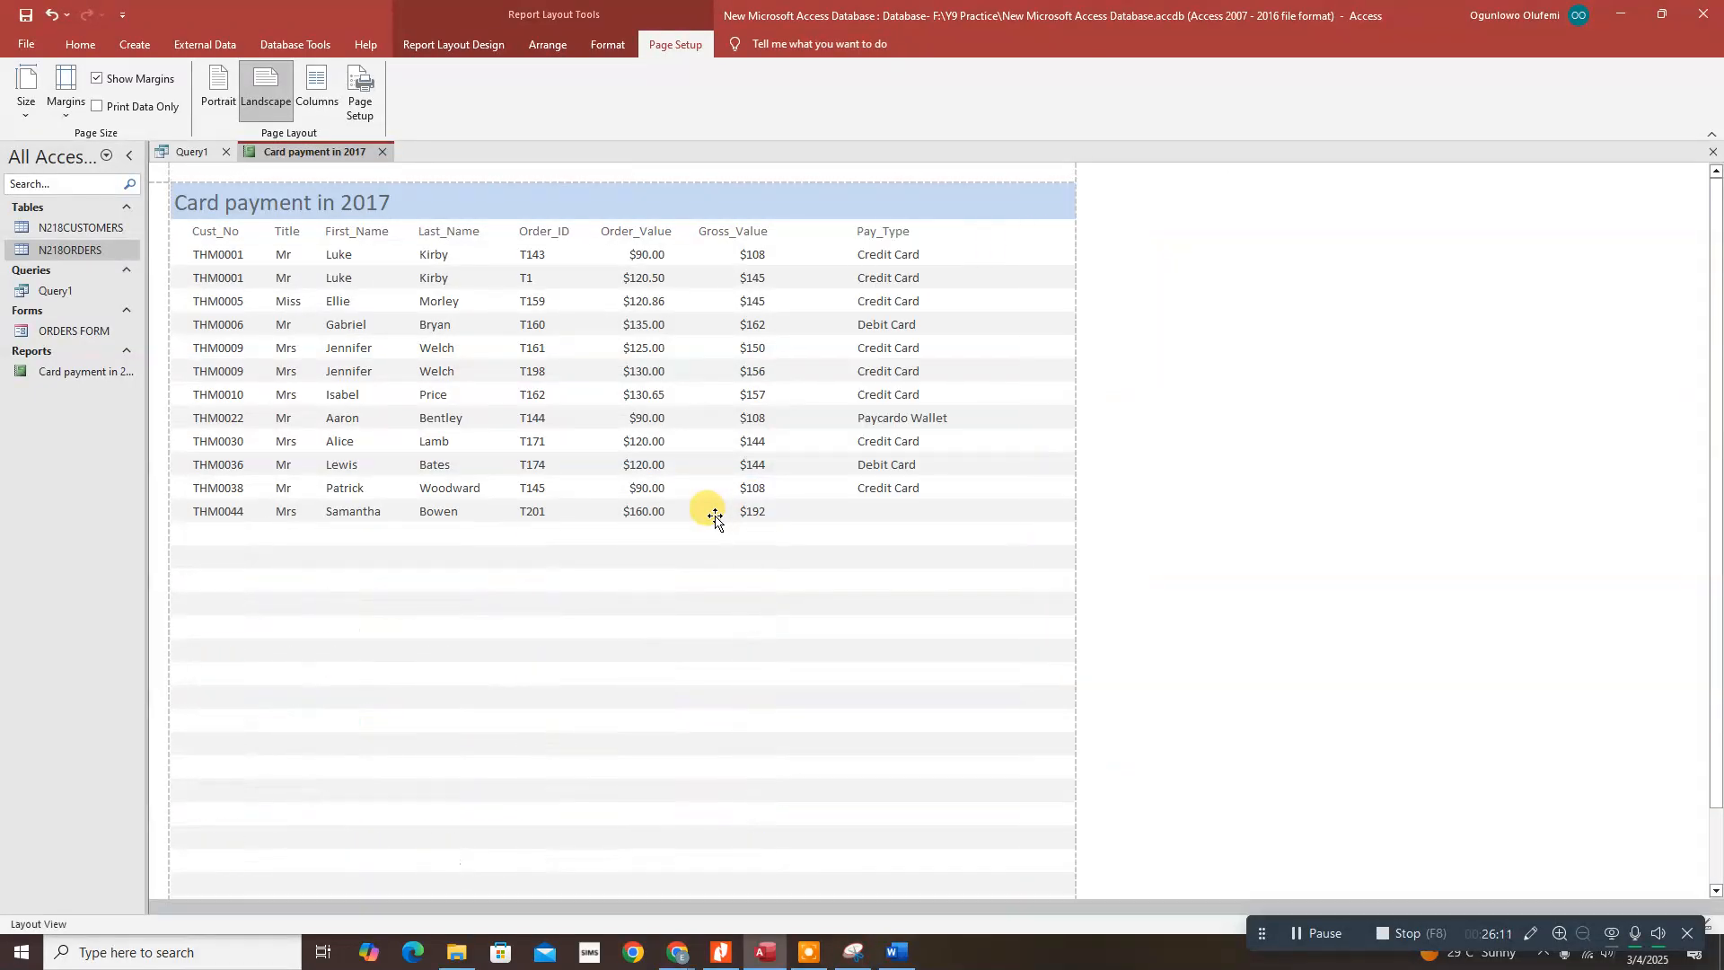
{"action": "key", "text": "Left"}
{"action": "key", "text": "Left"}
{"action": "key", "text": "Left"}
{"action": "key", "text": "Left"}
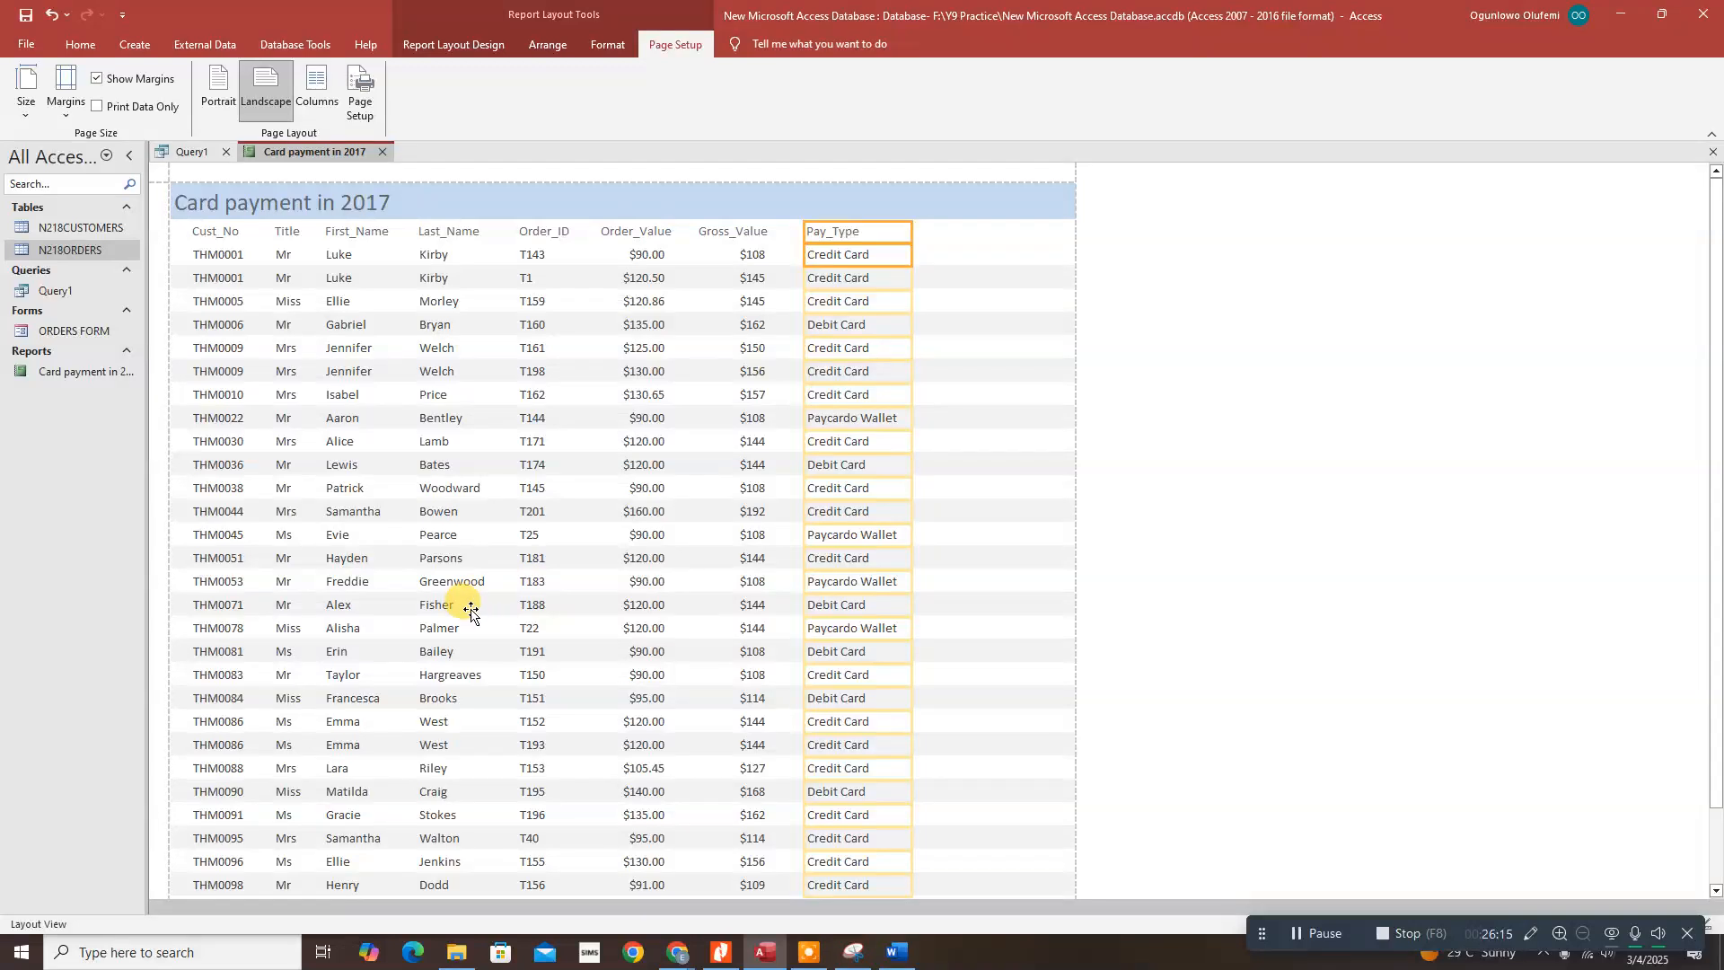
Step: Set the 'Card payment in 2017' title to 24 pt bold from the Format tab
{"action": "left_click", "coordinate": [294, 206]}
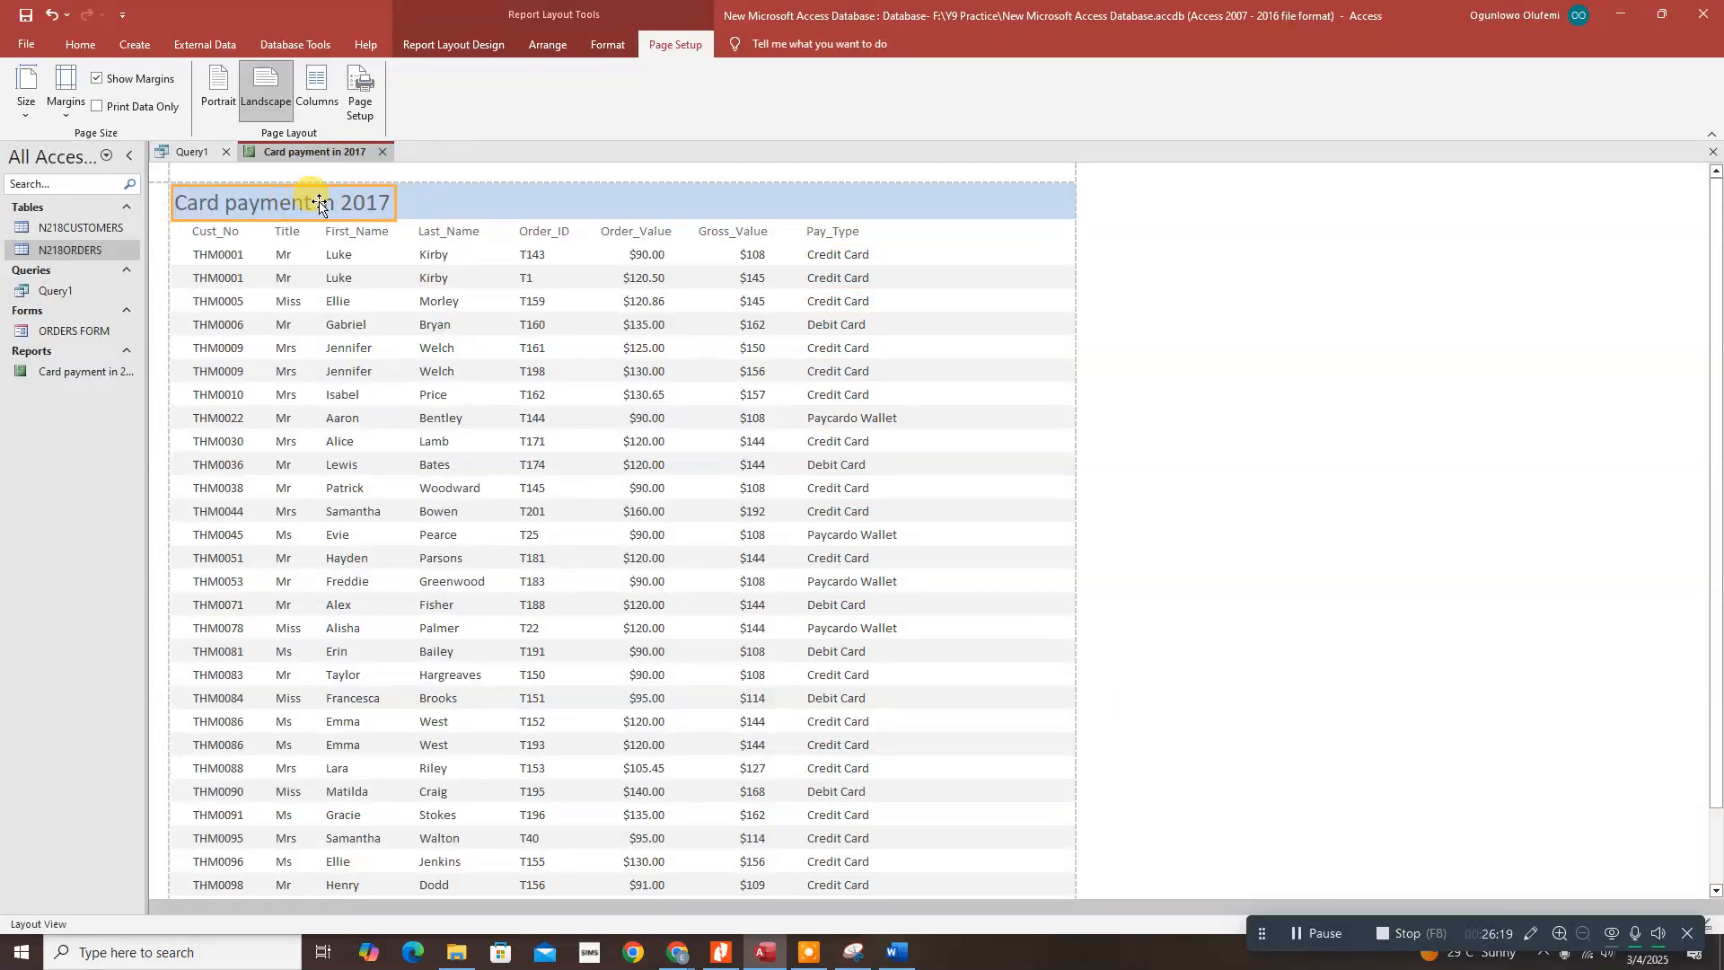
{"action": "left_click", "coordinate": [607, 44]}
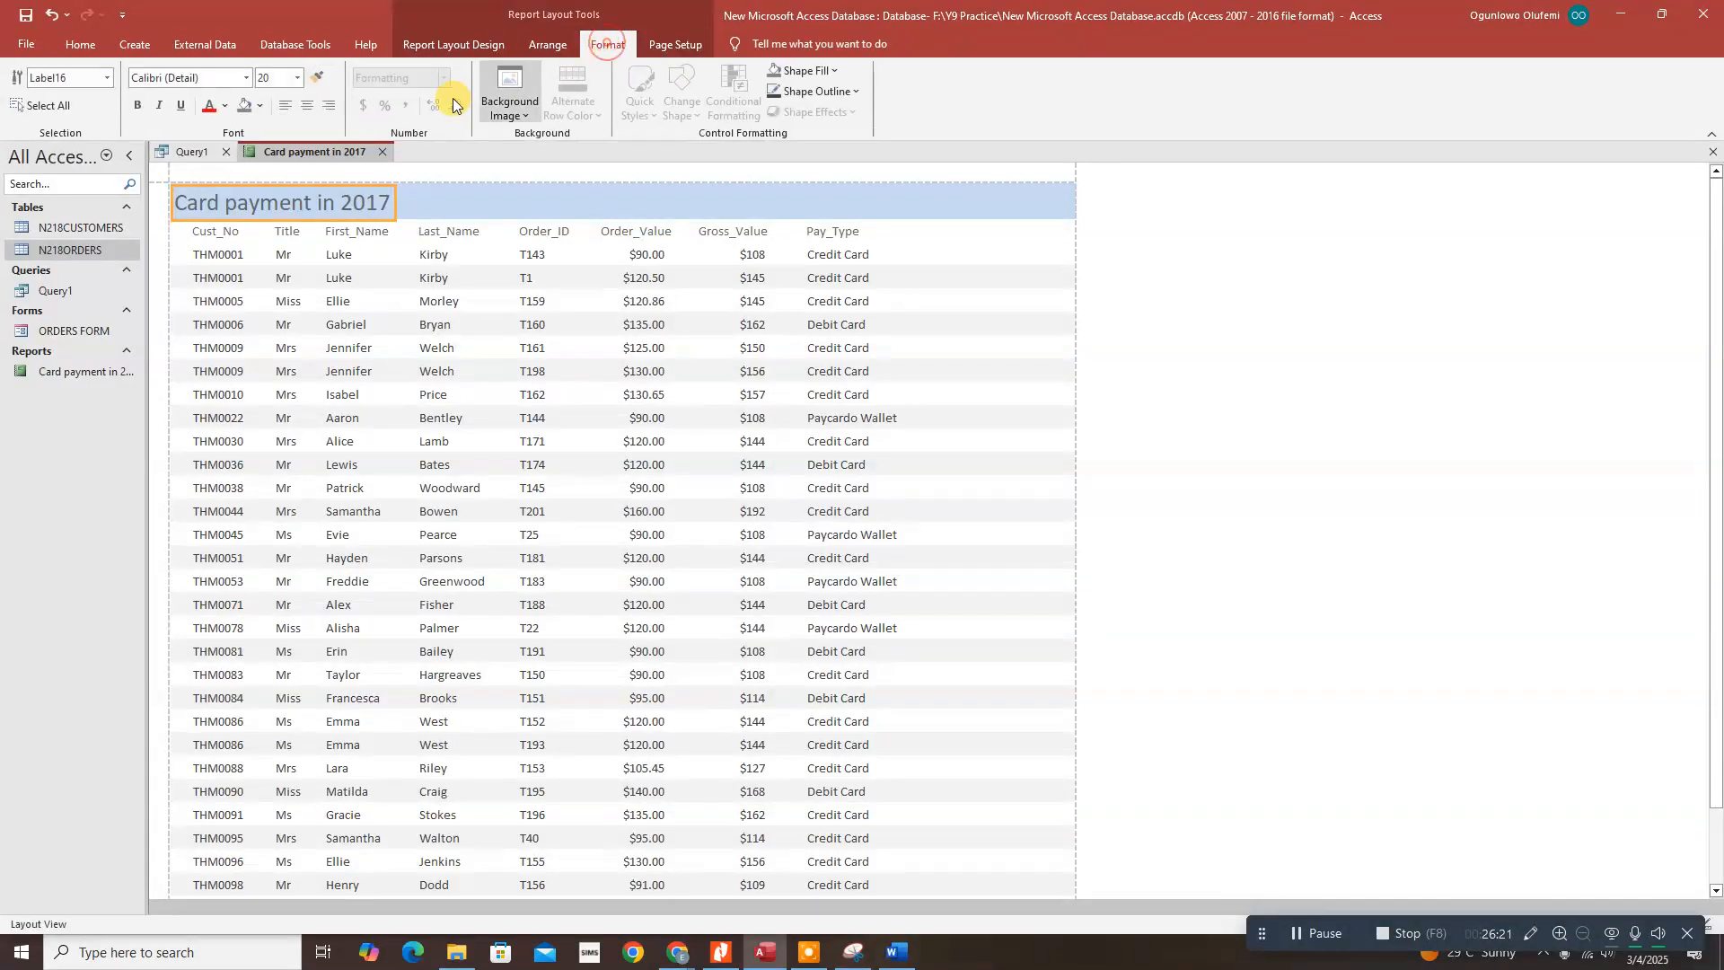
{"action": "left_click", "coordinate": [299, 77]}
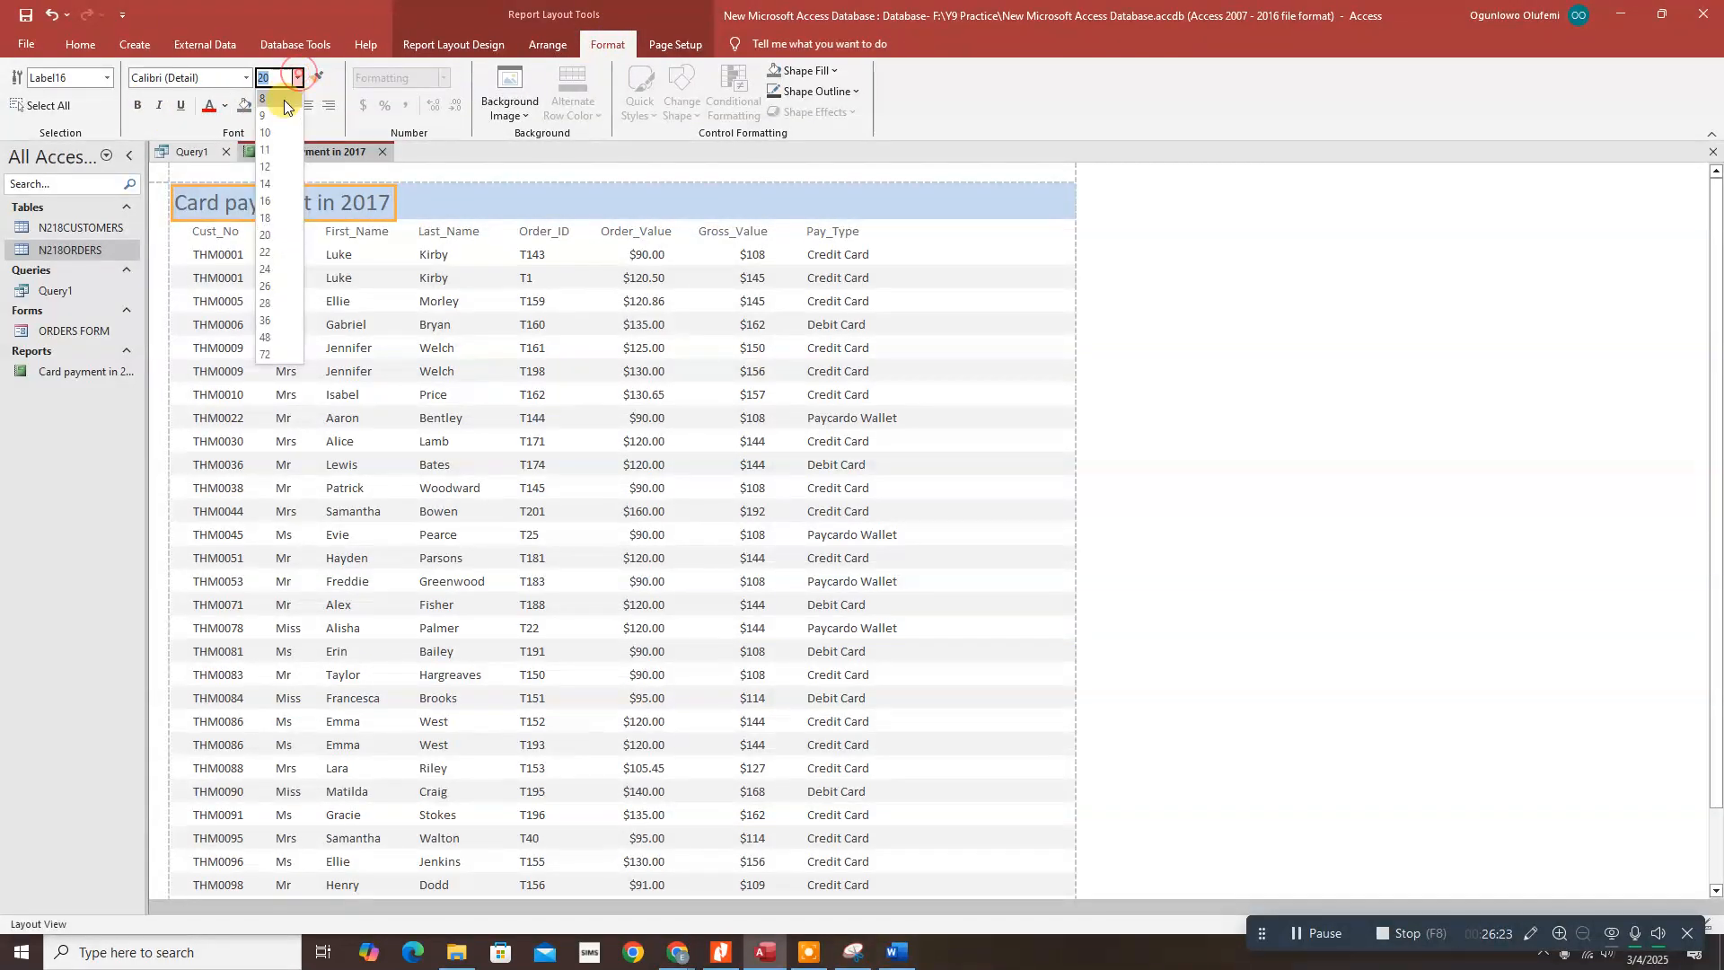
{"action": "left_click", "coordinate": [265, 270]}
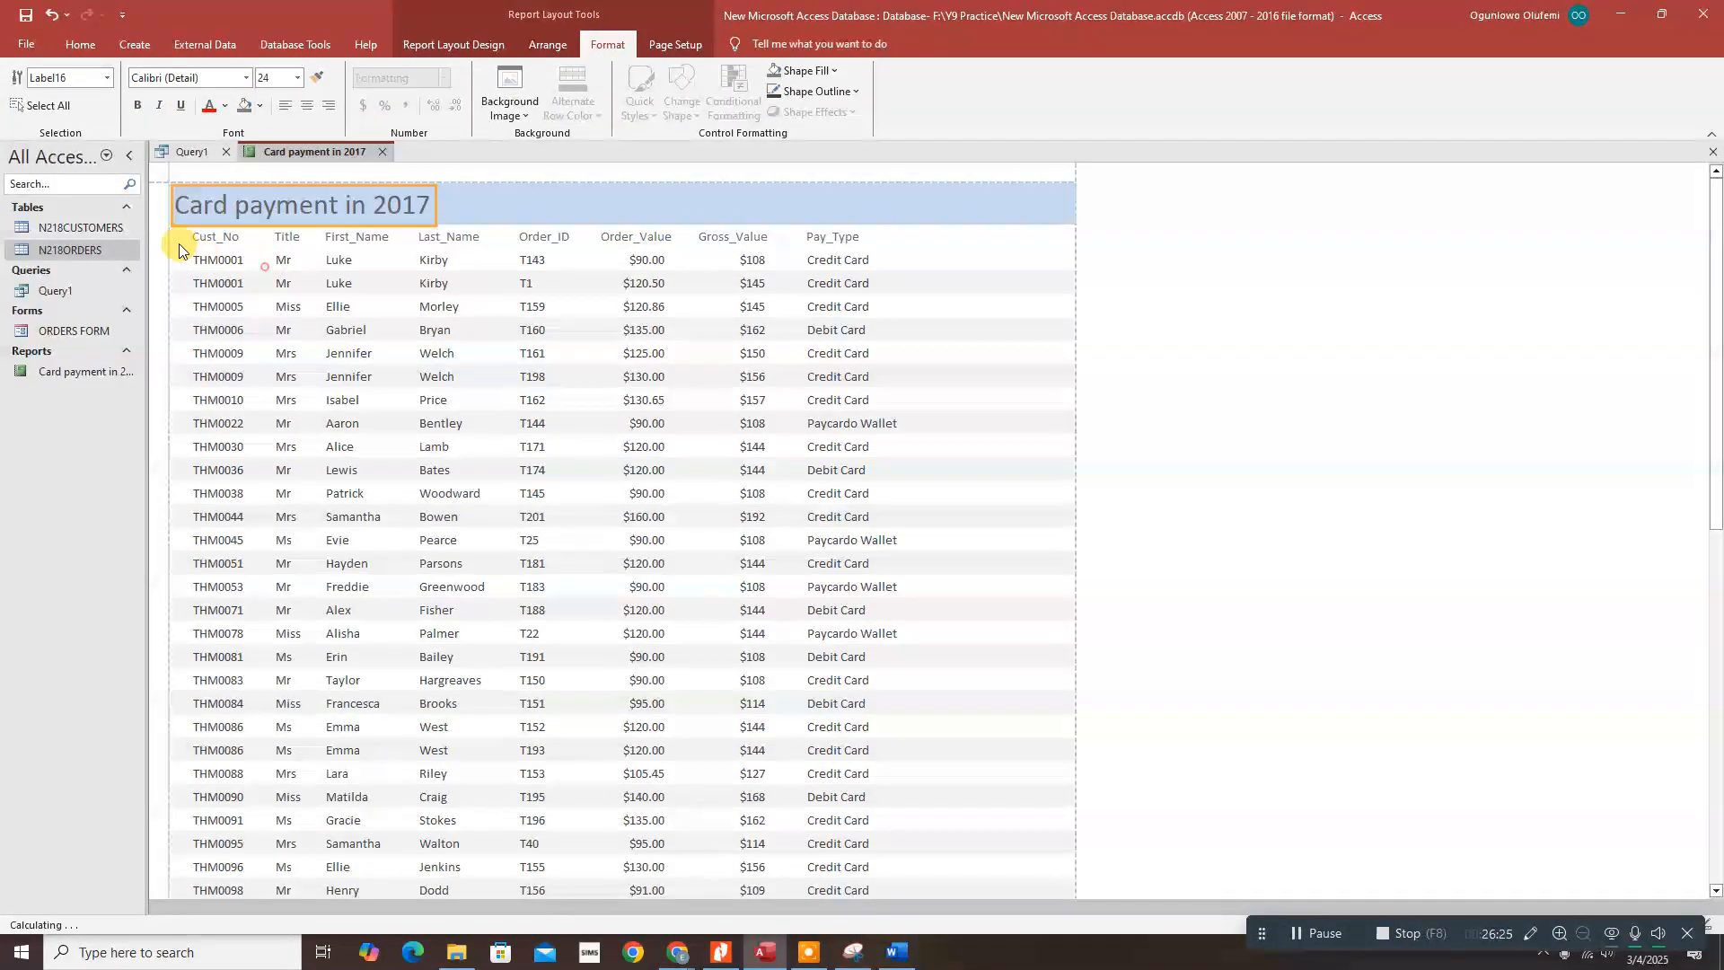
{"action": "left_click", "coordinate": [143, 106]}
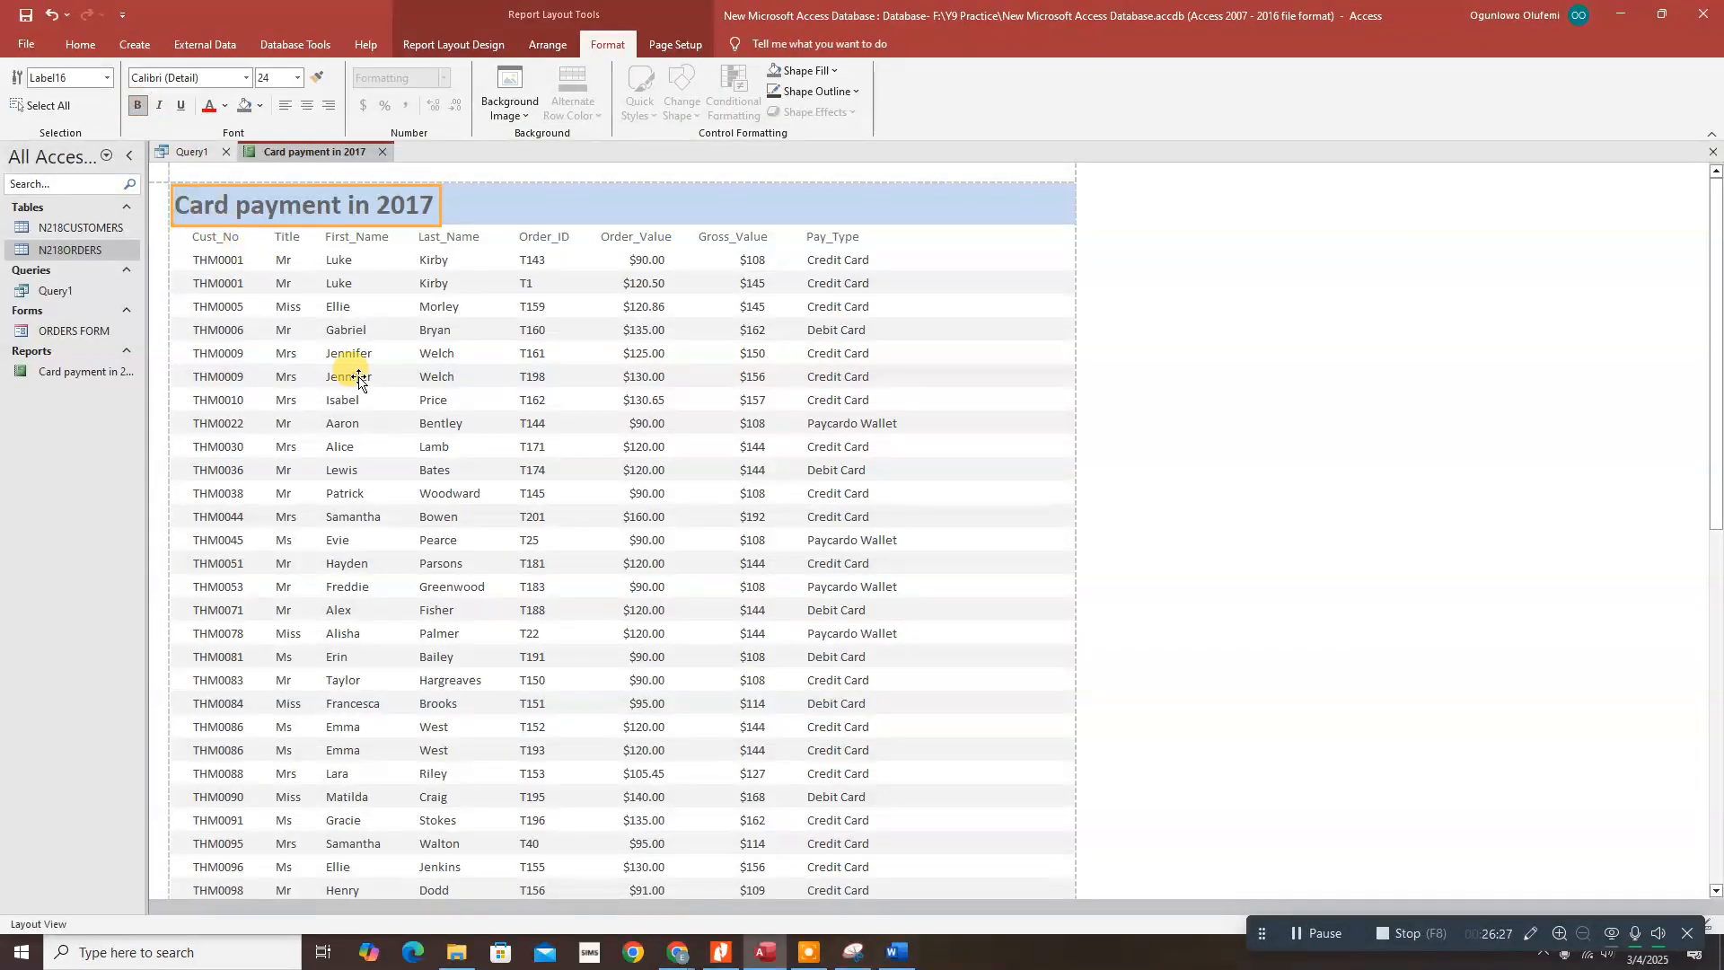
Step: Nudge the $114 average total down so it sits level with its 'Average order value' label
{"action": "scroll", "coordinate": [488, 374], "scroll_direction": "down", "scroll_amount": 3}
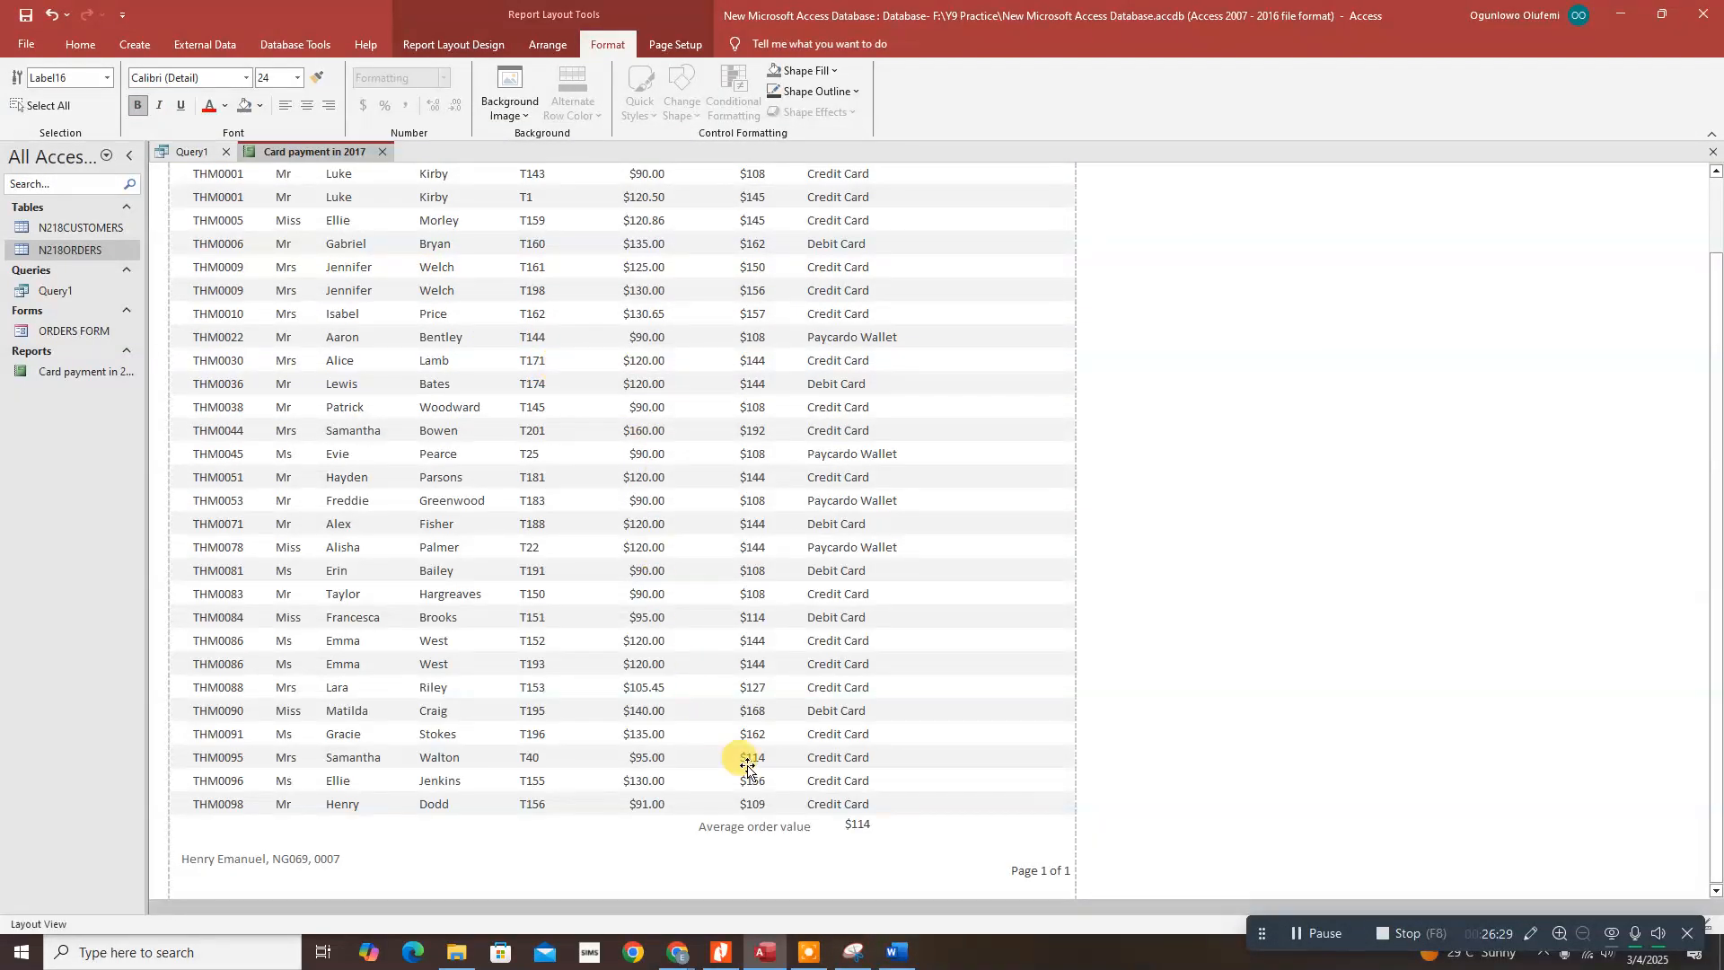
{"action": "left_click", "coordinate": [854, 831]}
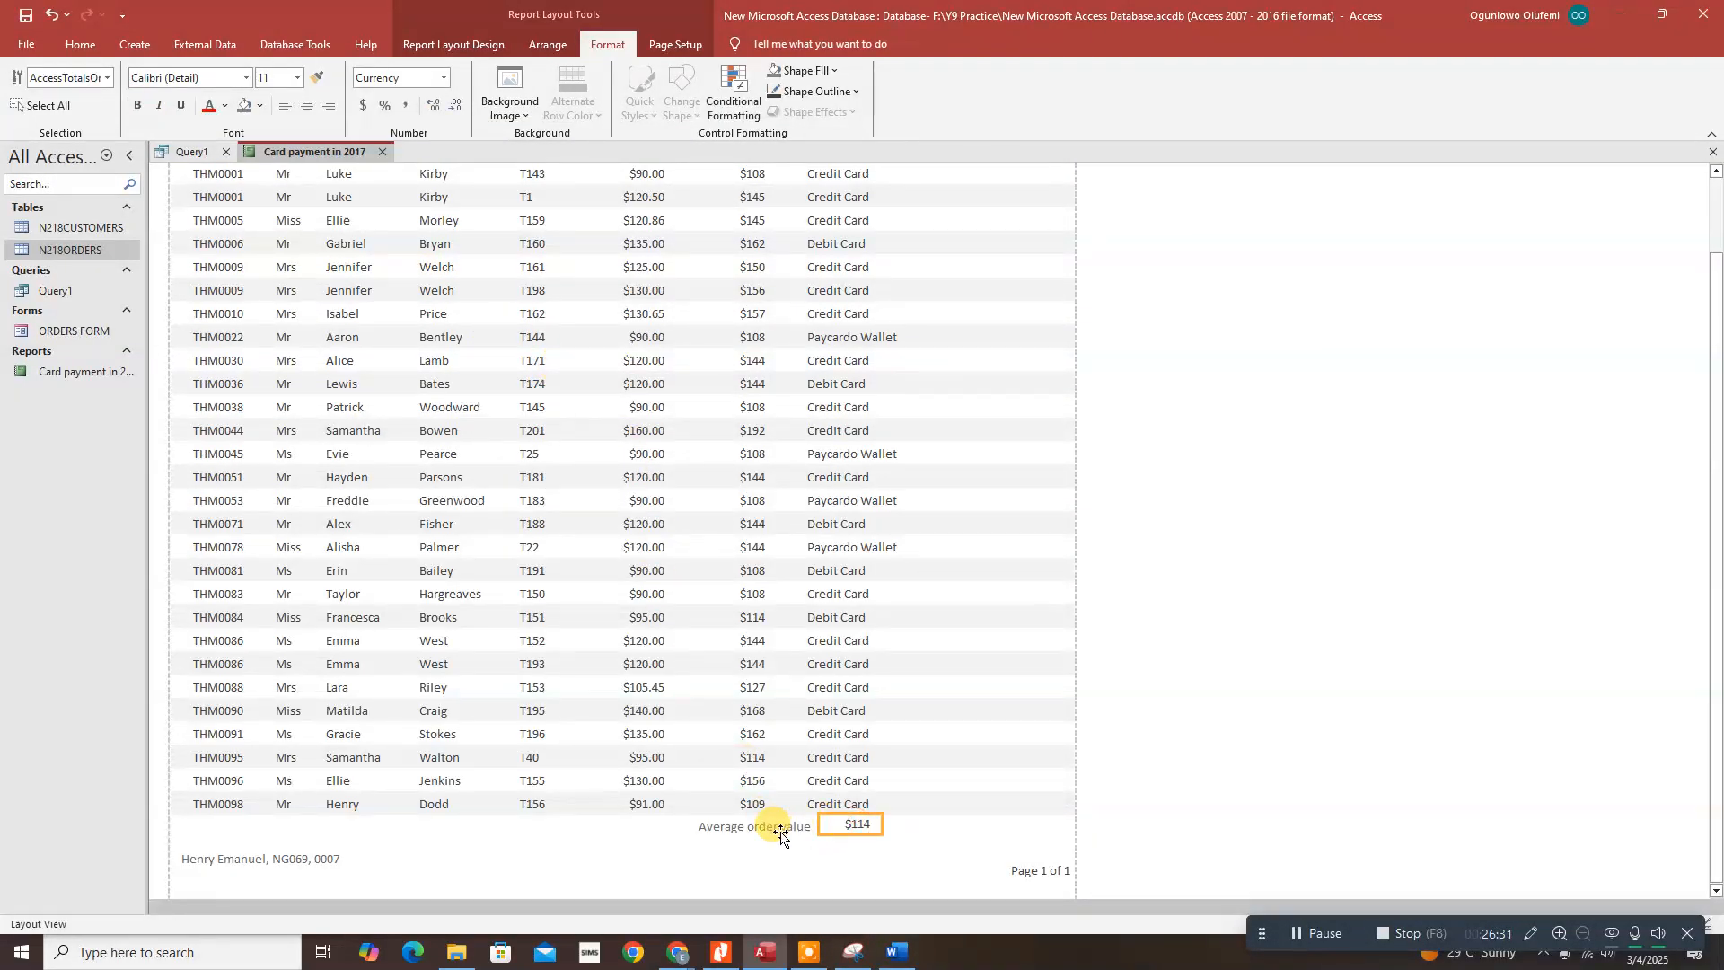
{"action": "left_click", "coordinate": [779, 834], "text": "shift"}
{"action": "scroll", "coordinate": [763, 664], "scroll_direction": "up", "scroll_amount": 3}
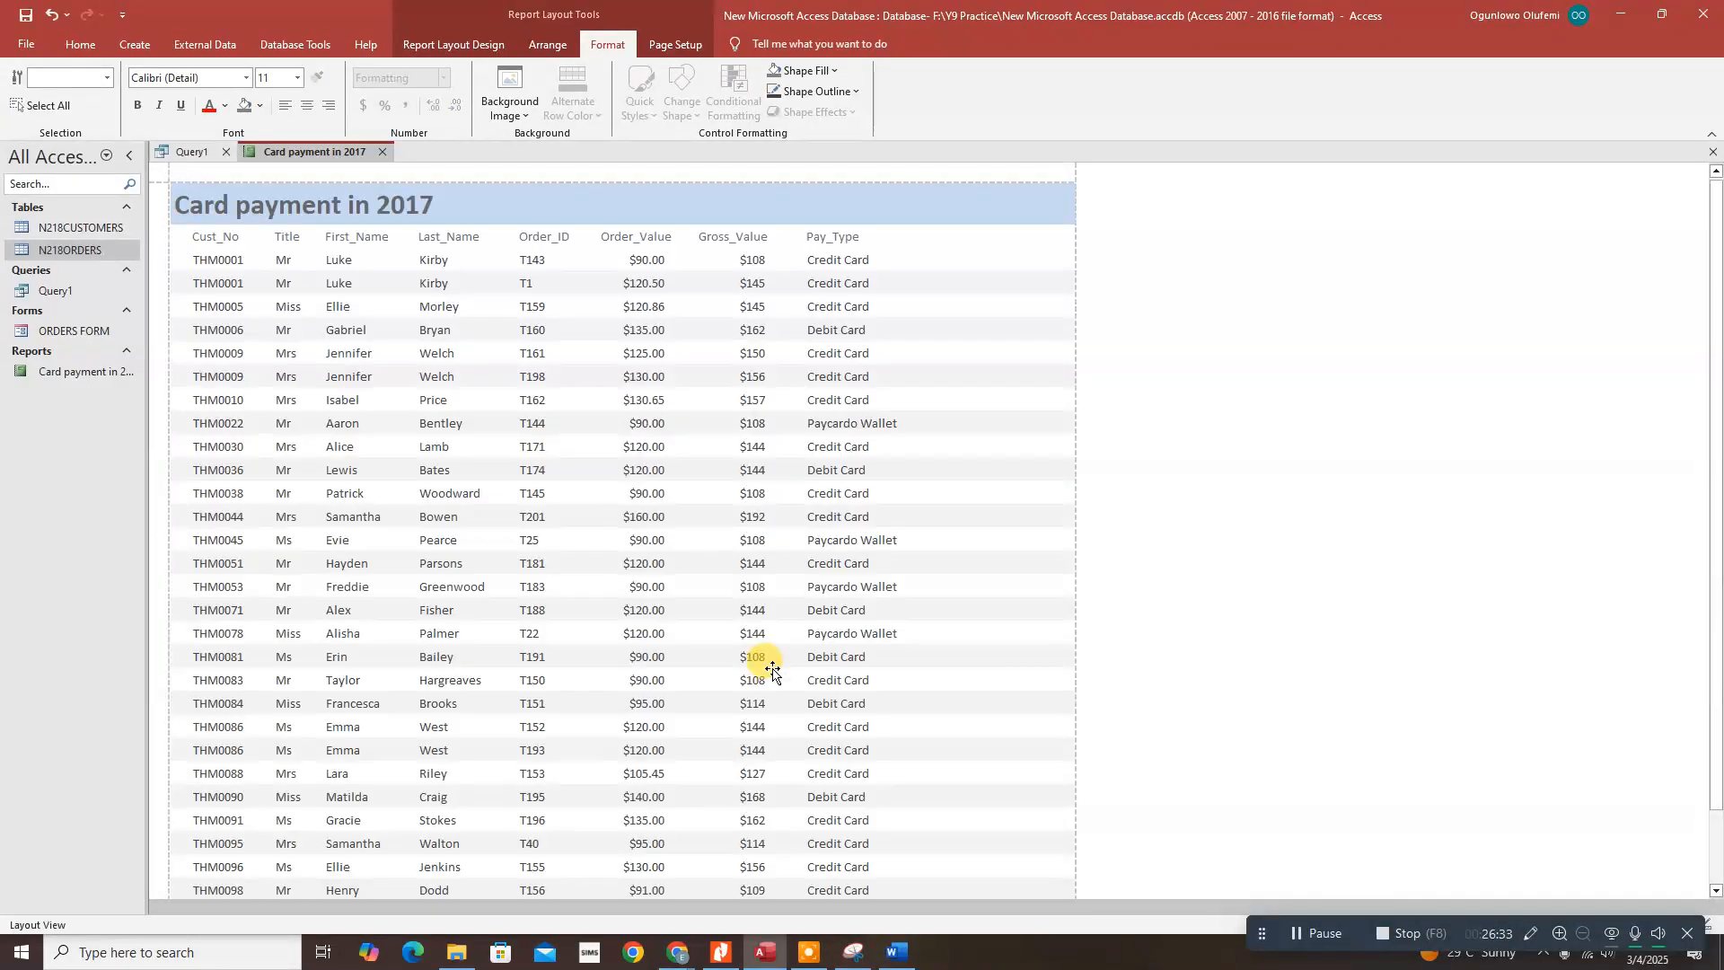
{"action": "scroll", "coordinate": [764, 664], "scroll_direction": "down", "scroll_amount": 3}
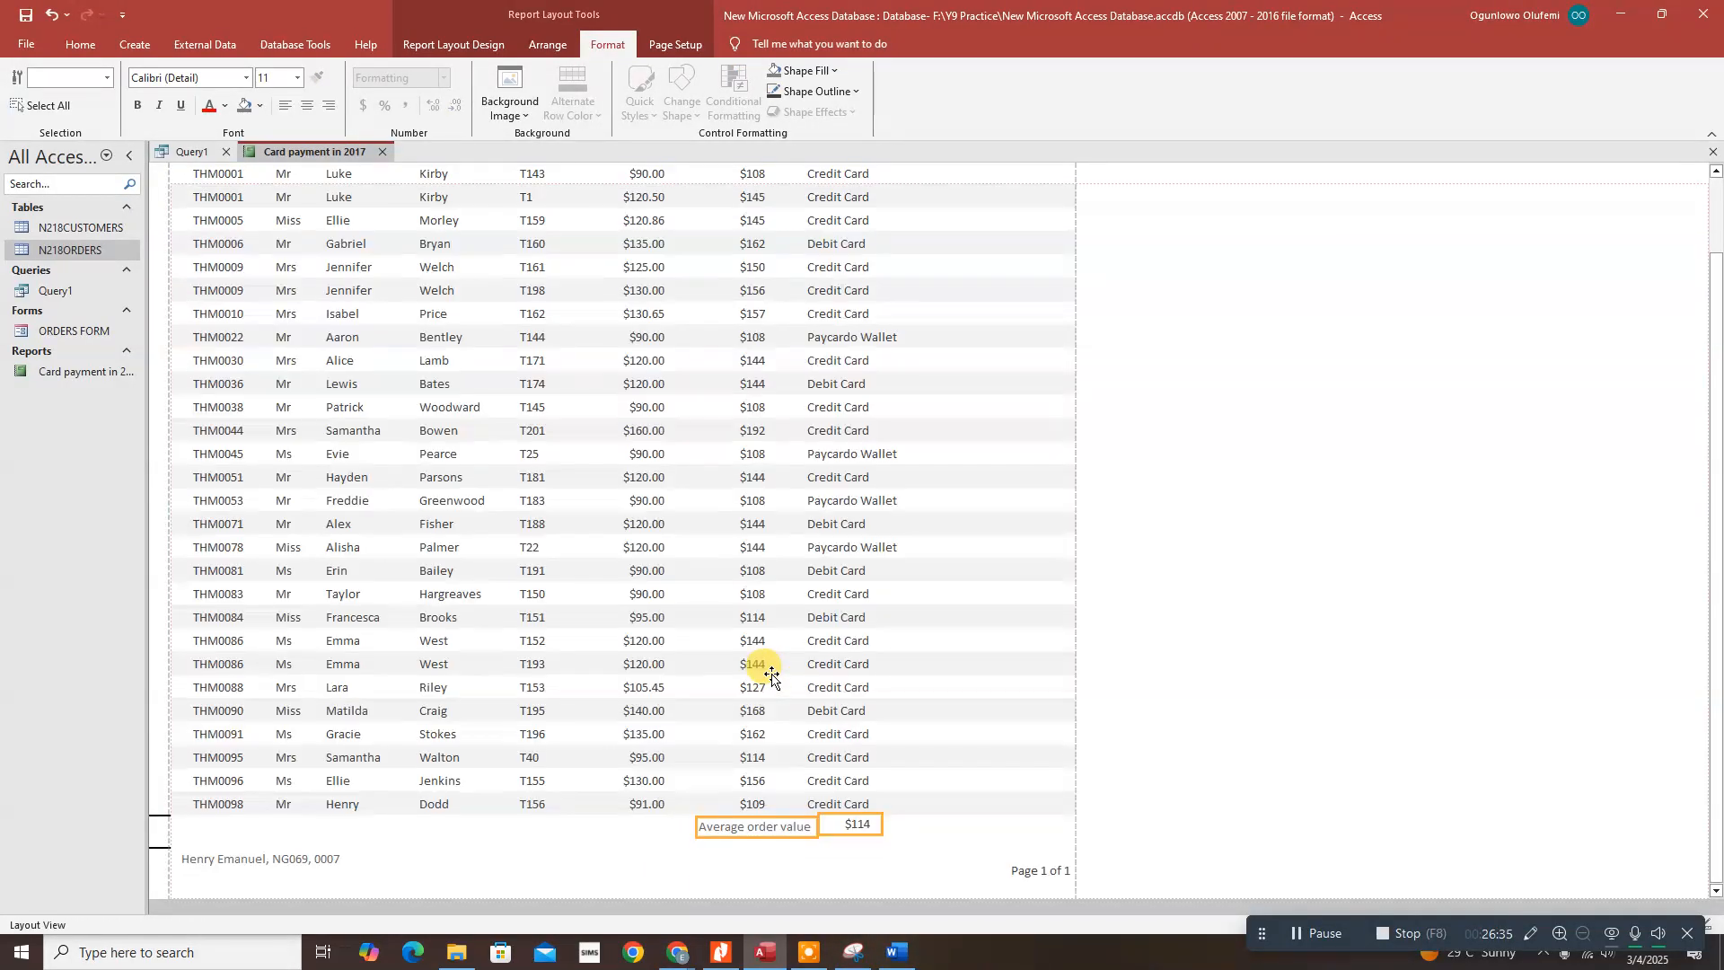
{"action": "scroll", "coordinate": [771, 675], "scroll_direction": "down", "scroll_amount": 5}
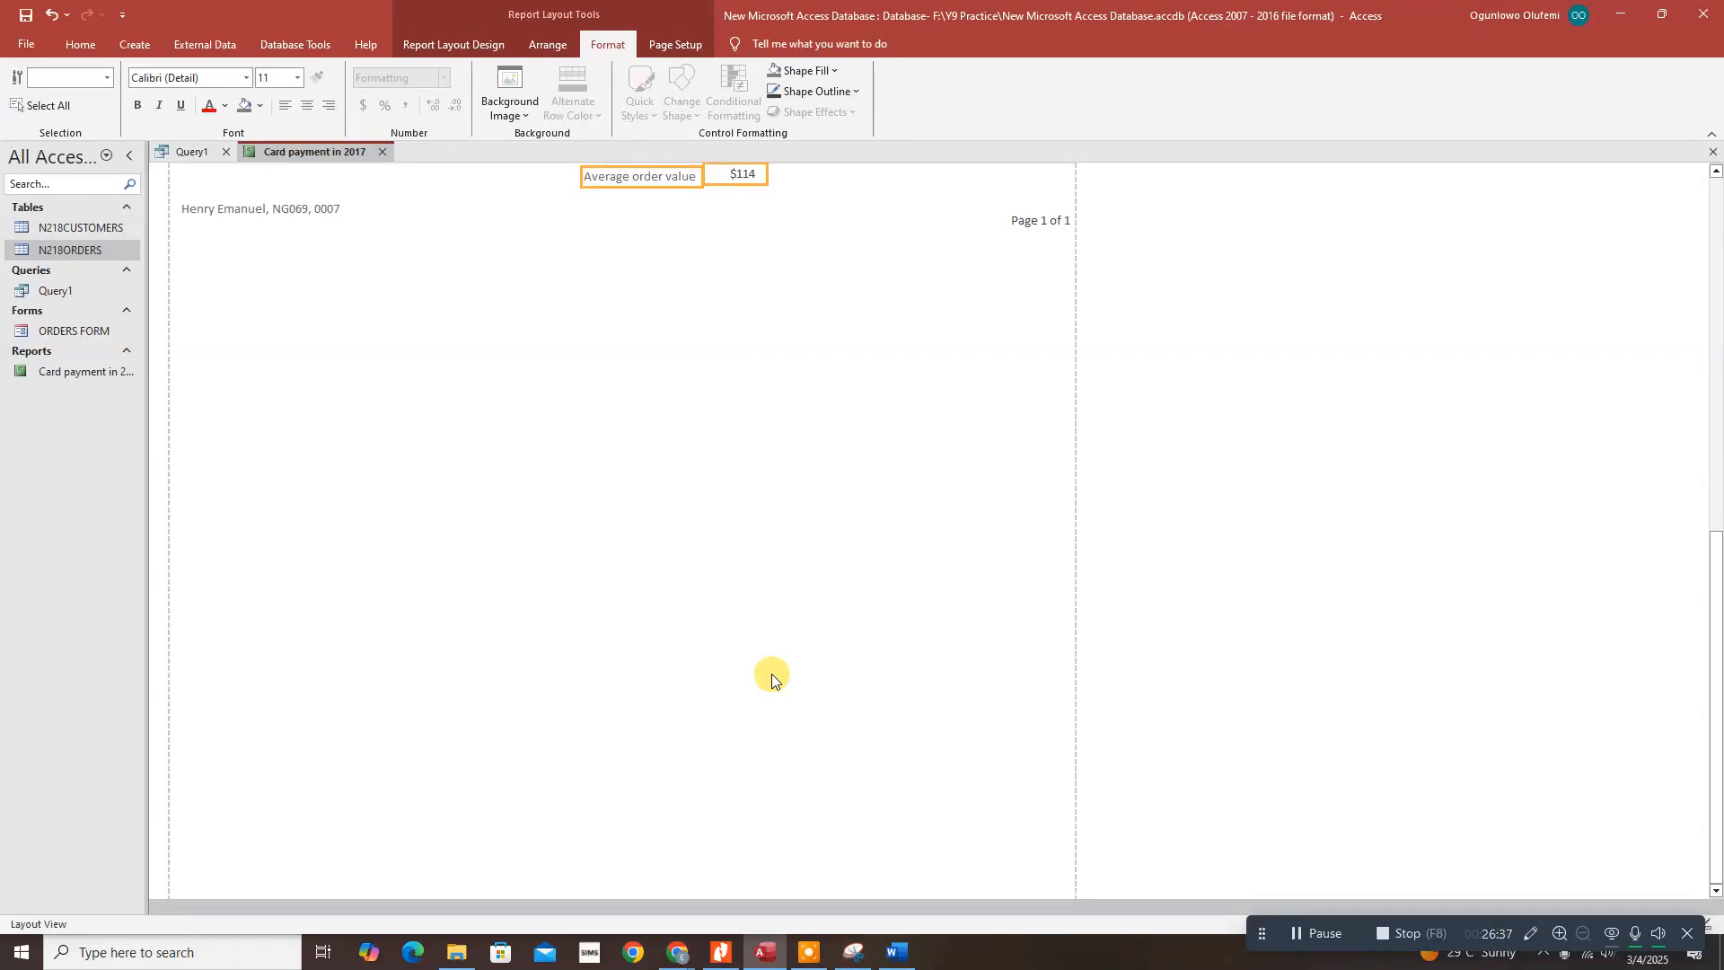
{"action": "scroll", "coordinate": [728, 579], "scroll_direction": "up", "scroll_amount": 2}
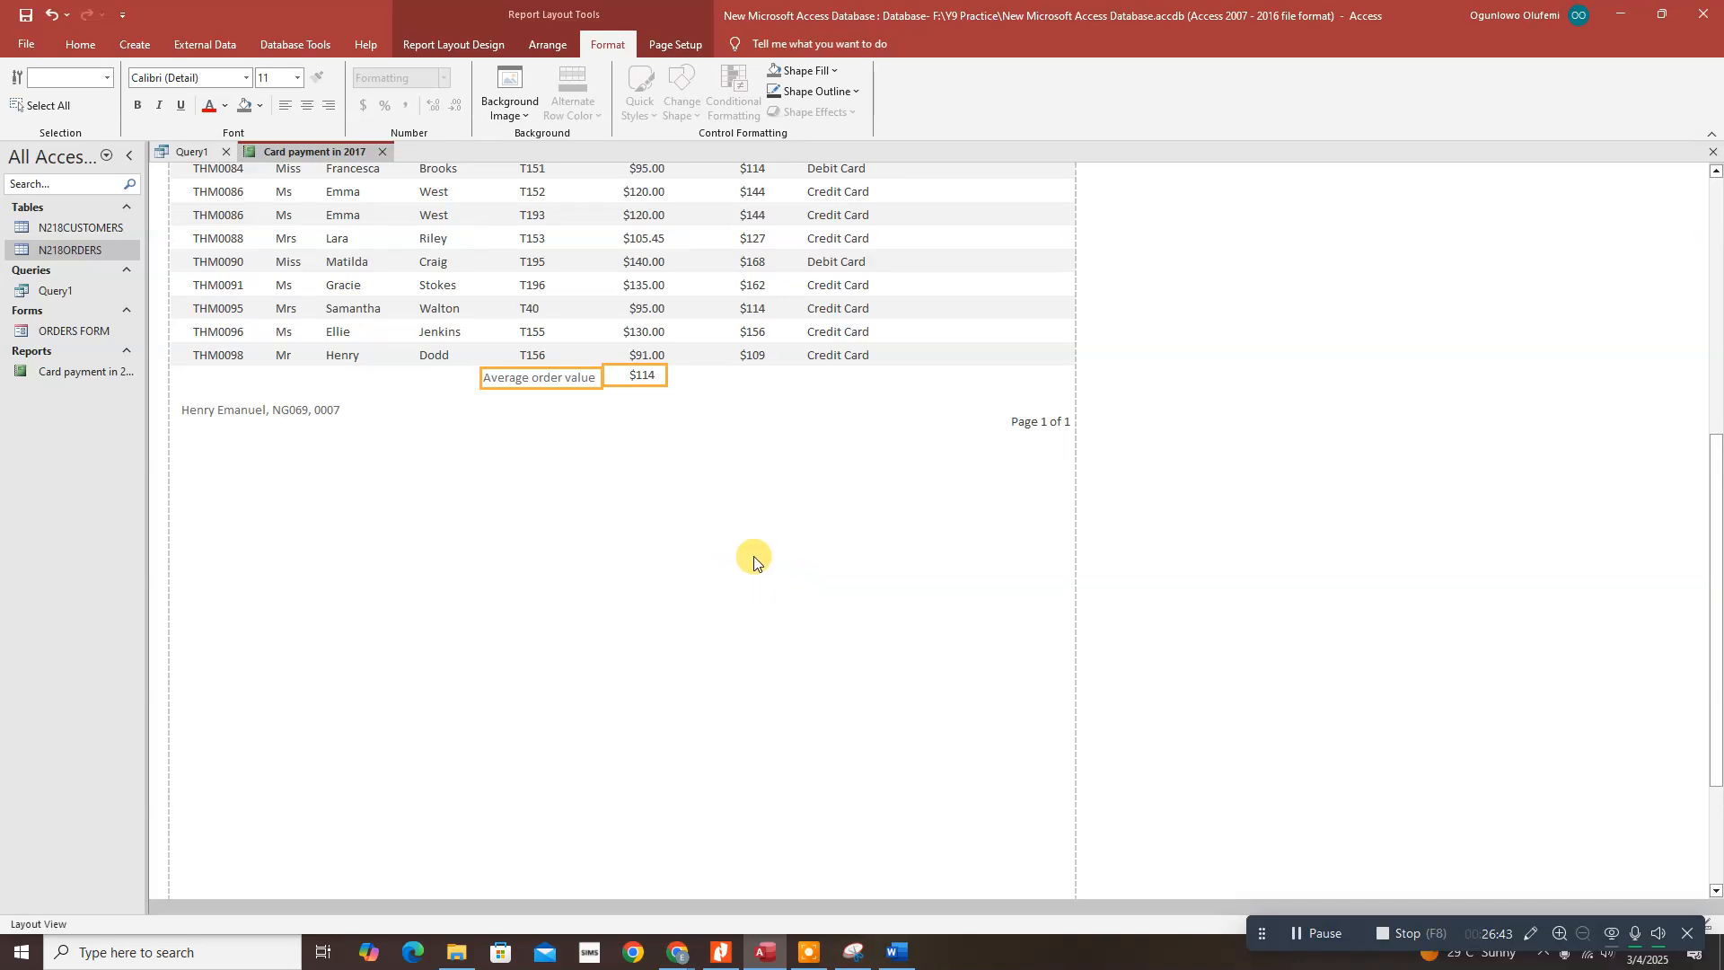
{"action": "left_click", "coordinate": [655, 375]}
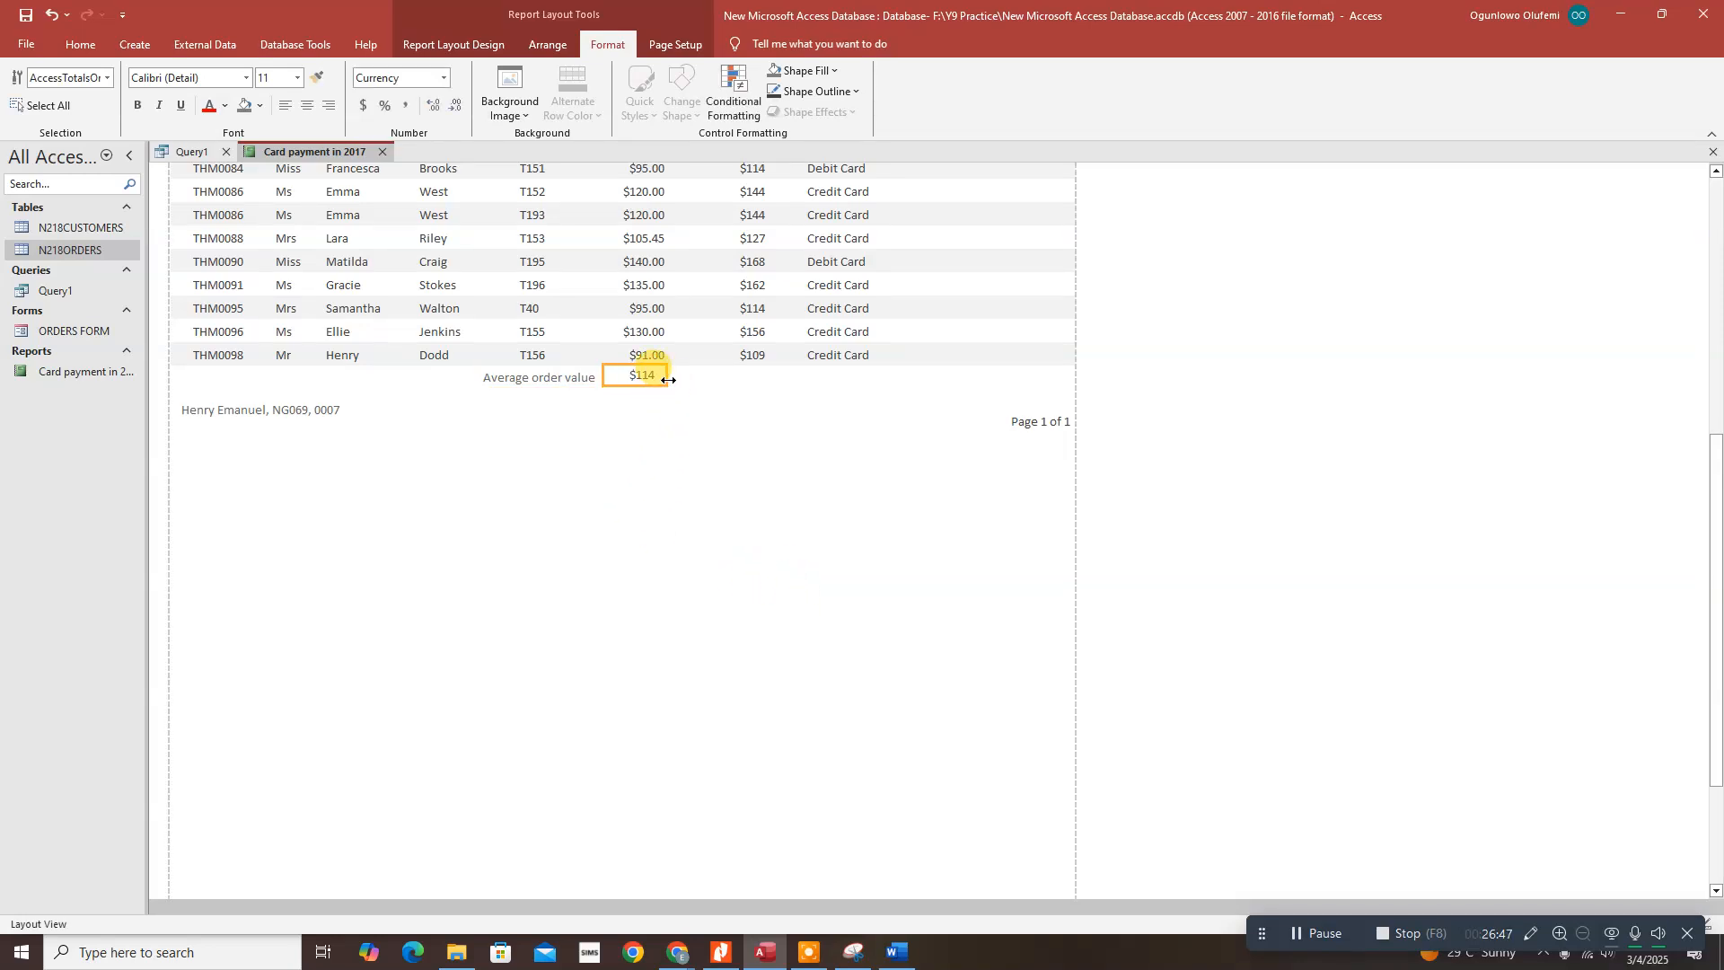
{"action": "key", "text": "Down"}
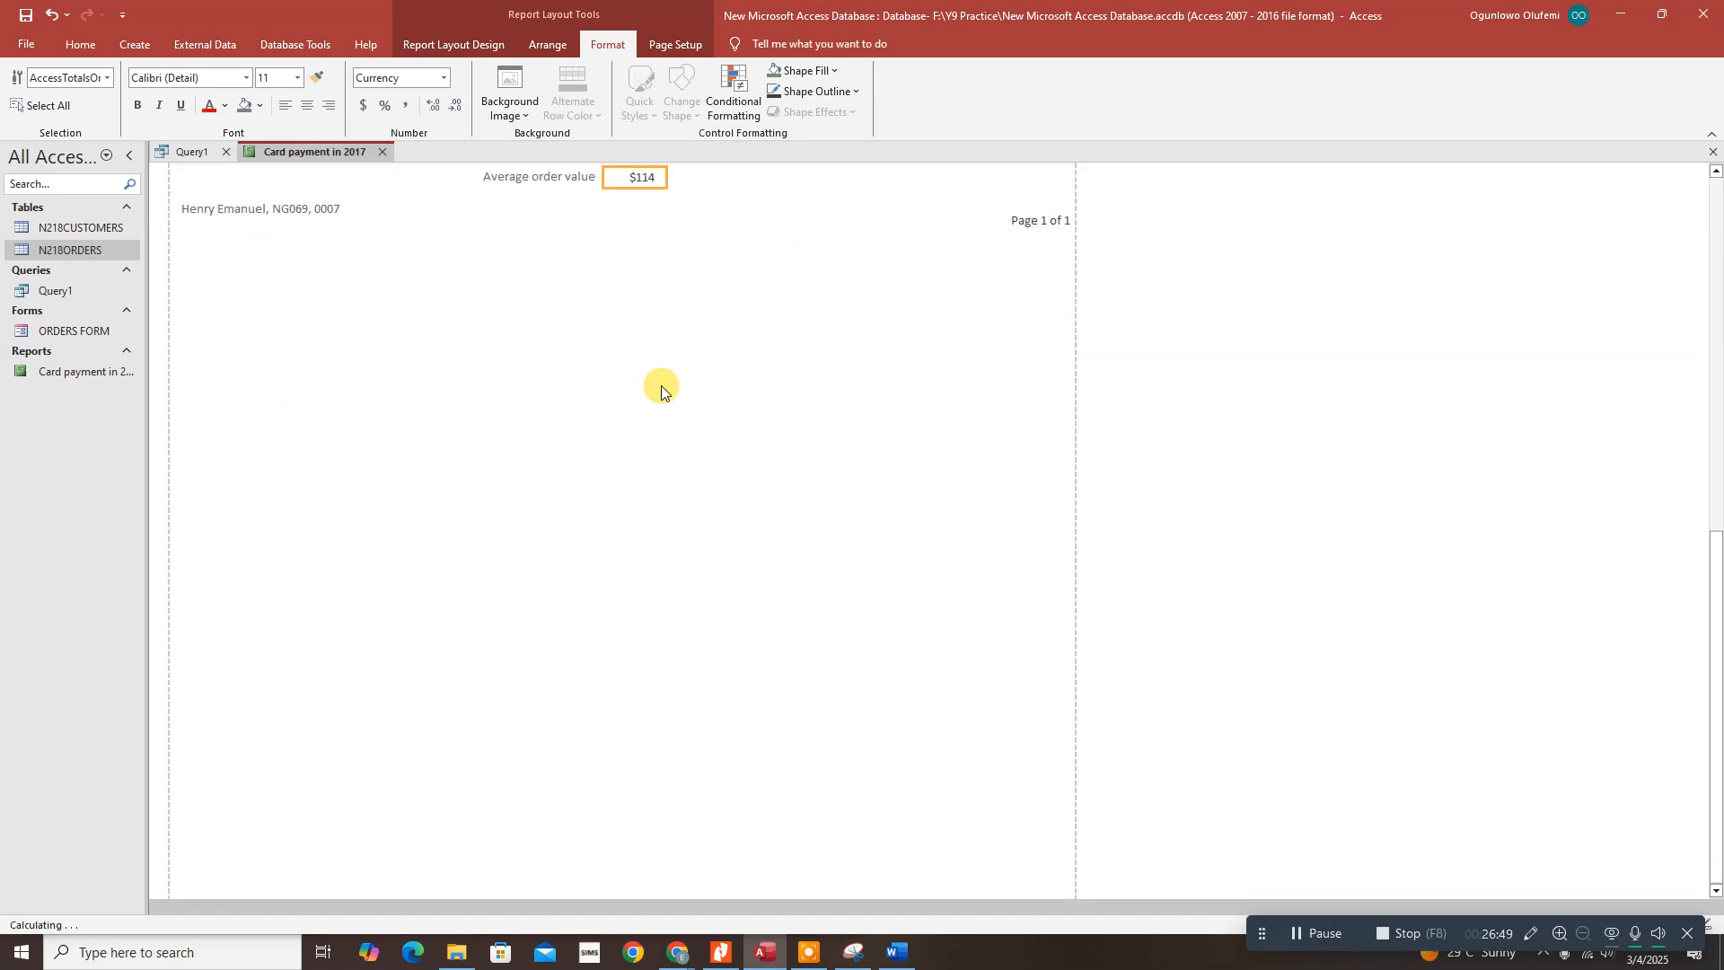
{"action": "scroll", "coordinate": [658, 259], "scroll_direction": "up", "scroll_amount": 3}
{"action": "scroll", "coordinate": [692, 309], "scroll_direction": "up", "scroll_amount": 8}
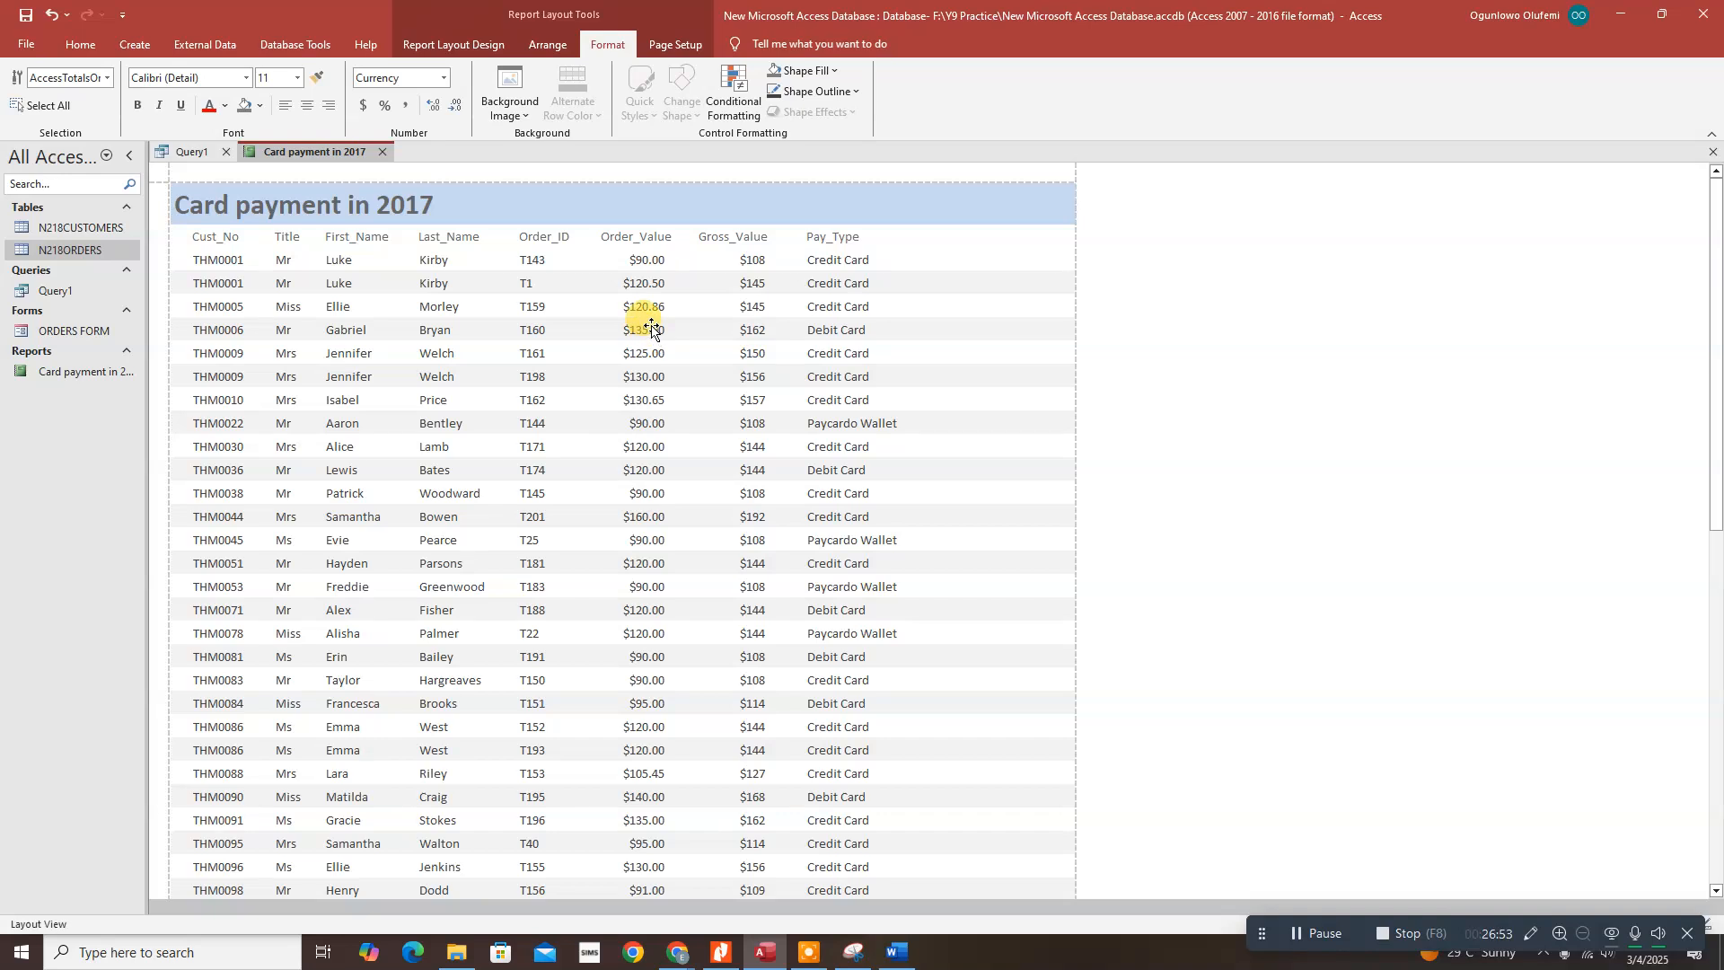
Step: Switch the report from Layout View to Design View
{"action": "left_click", "coordinate": [645, 261]}
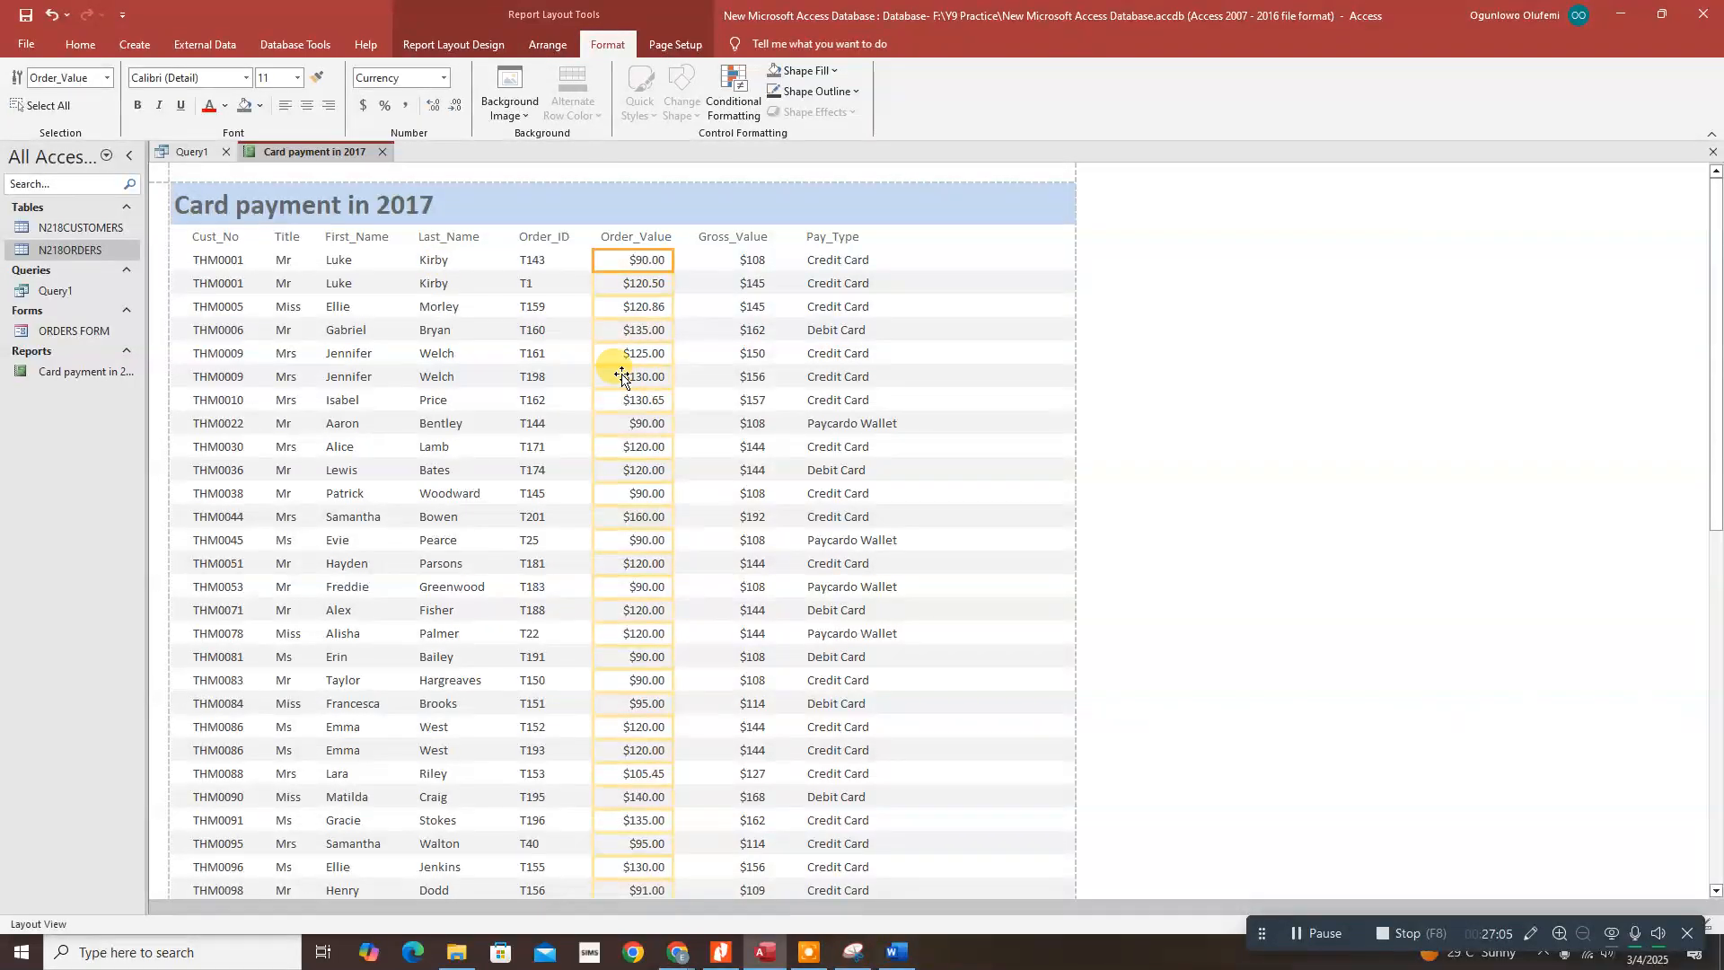
{"action": "left_click", "coordinate": [433, 45]}
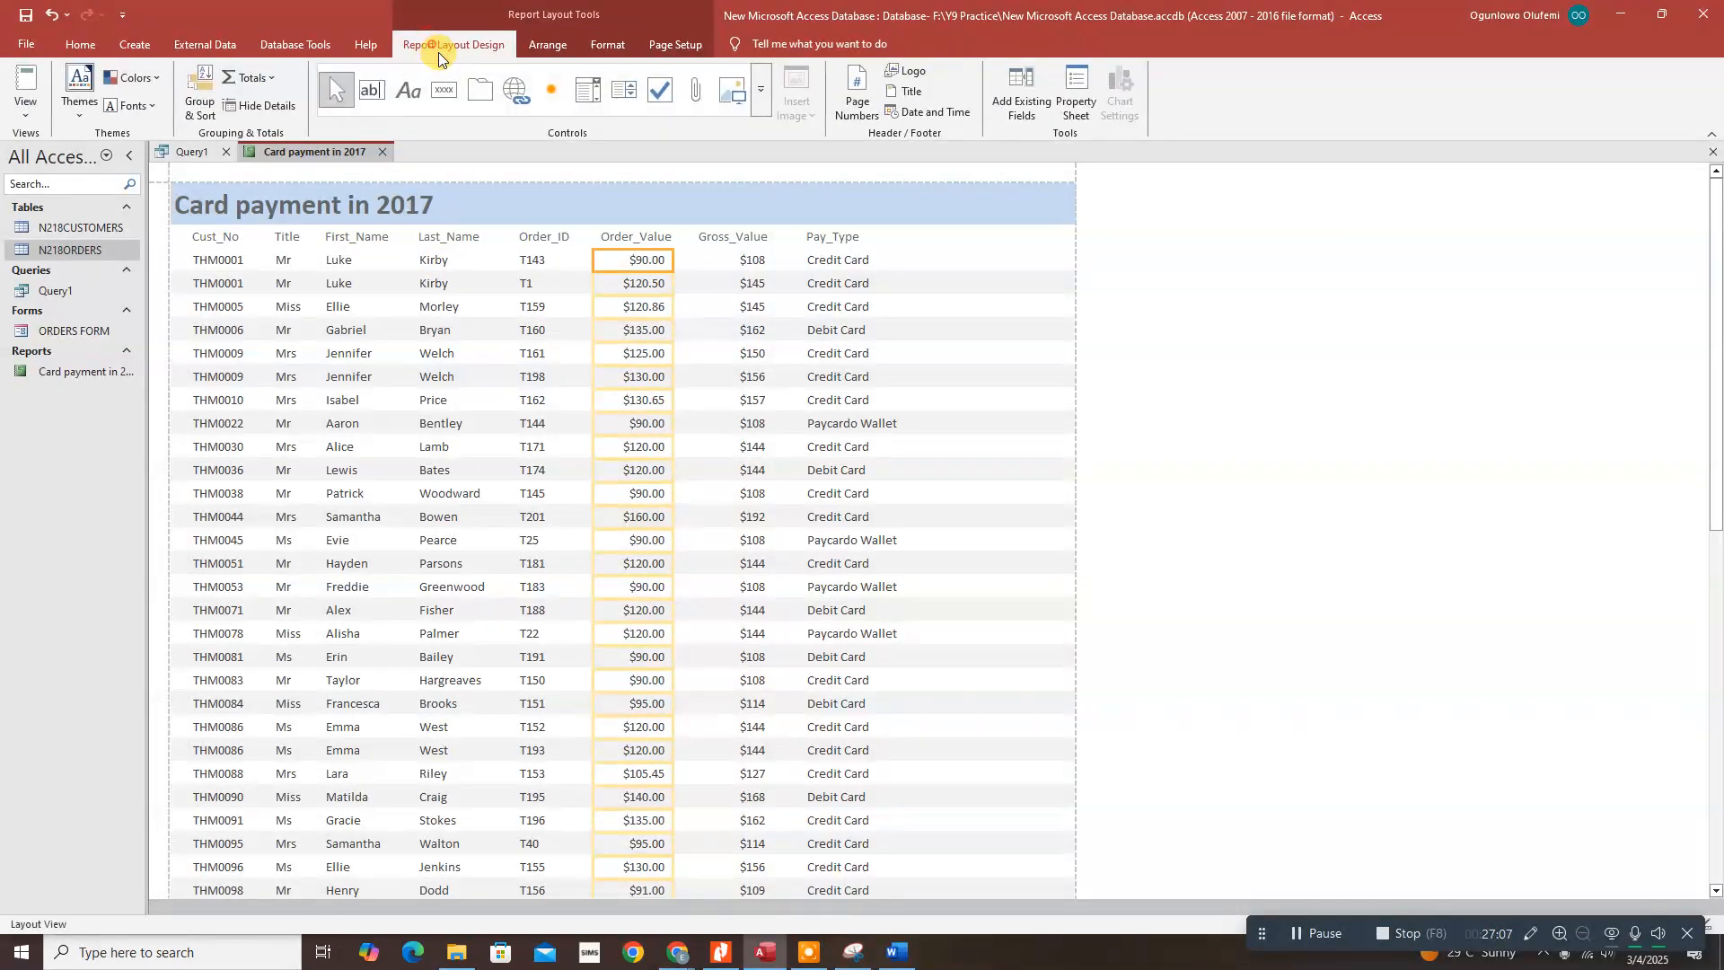
{"action": "left_click", "coordinate": [26, 106]}
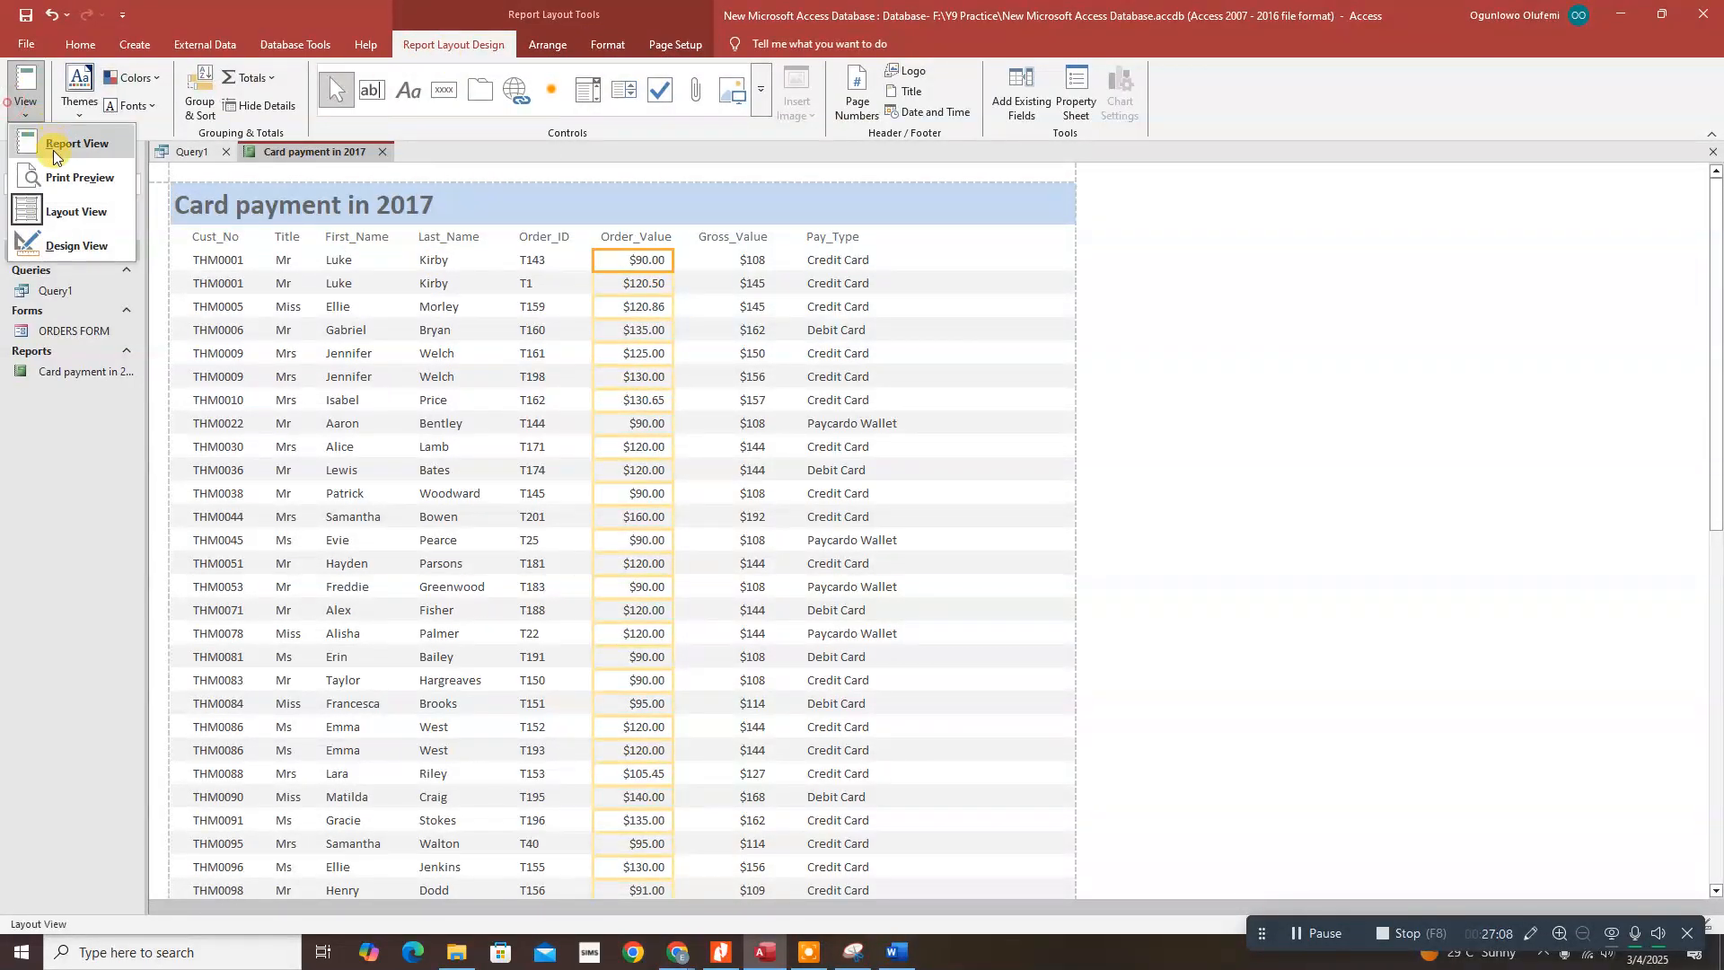
{"action": "left_click", "coordinate": [69, 217]}
{"action": "left_click", "coordinate": [43, 115]}
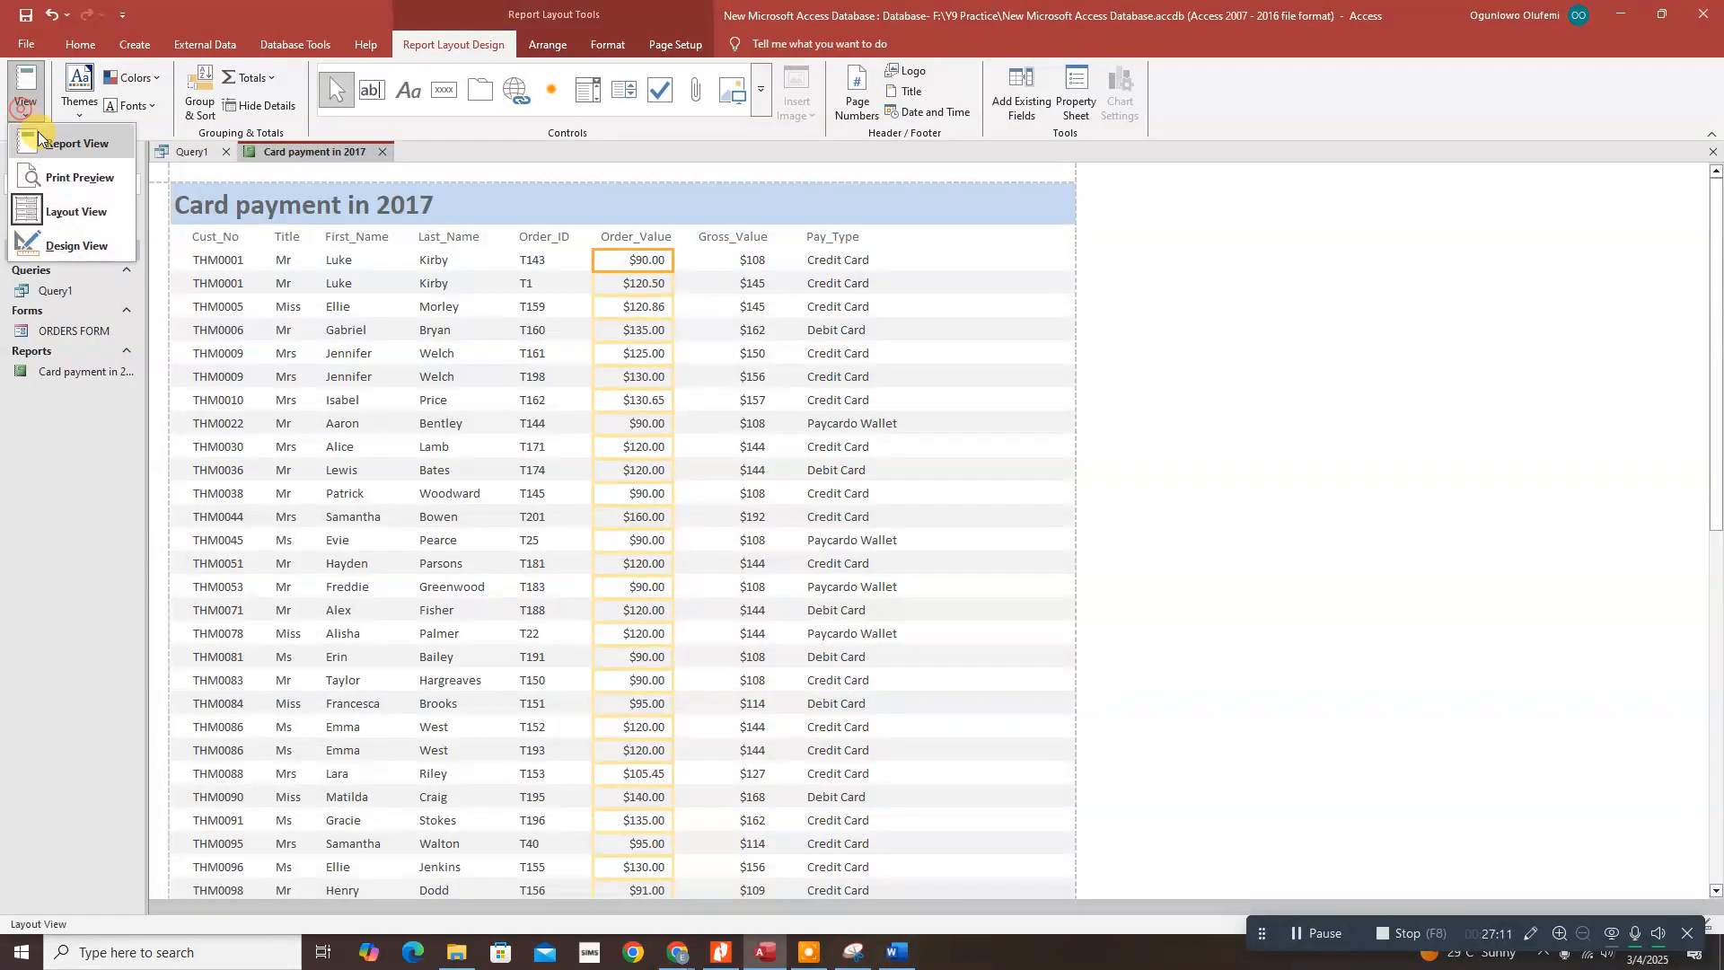
{"action": "left_click", "coordinate": [63, 239]}
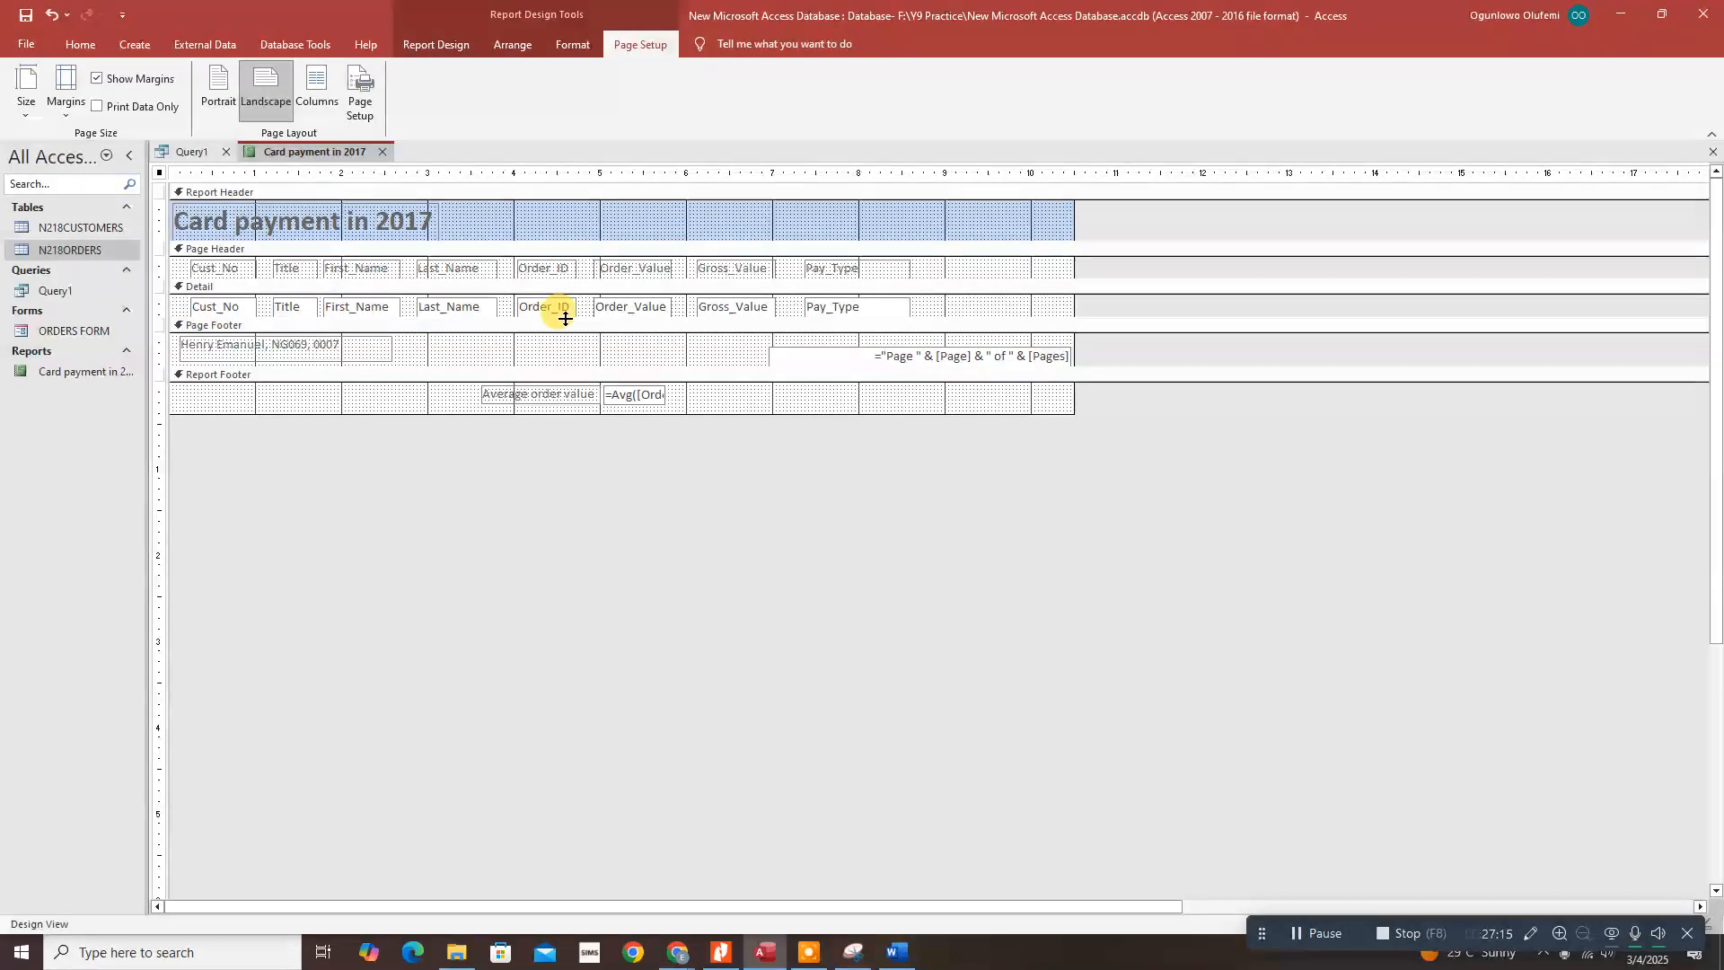
Step: Set the Order_Value text box's Decimal Places property to 0 in the Property Sheet
{"action": "left_click", "coordinate": [629, 305]}
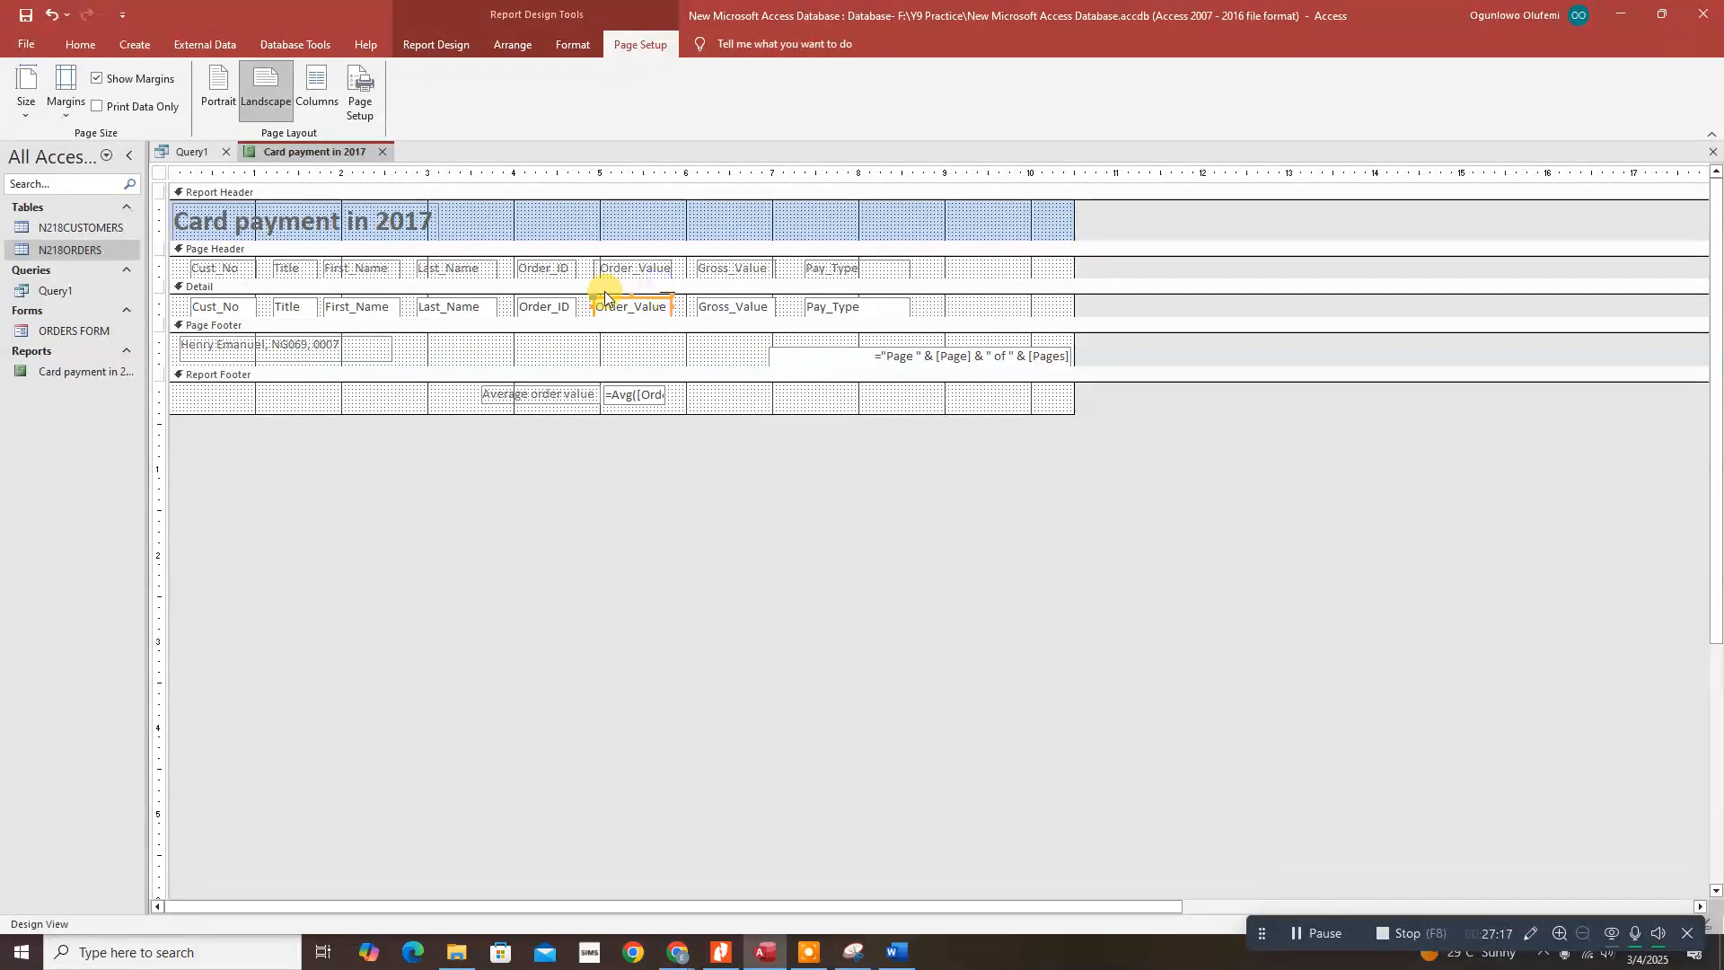
{"action": "left_click", "coordinate": [438, 43]}
{"action": "left_click", "coordinate": [1365, 115]}
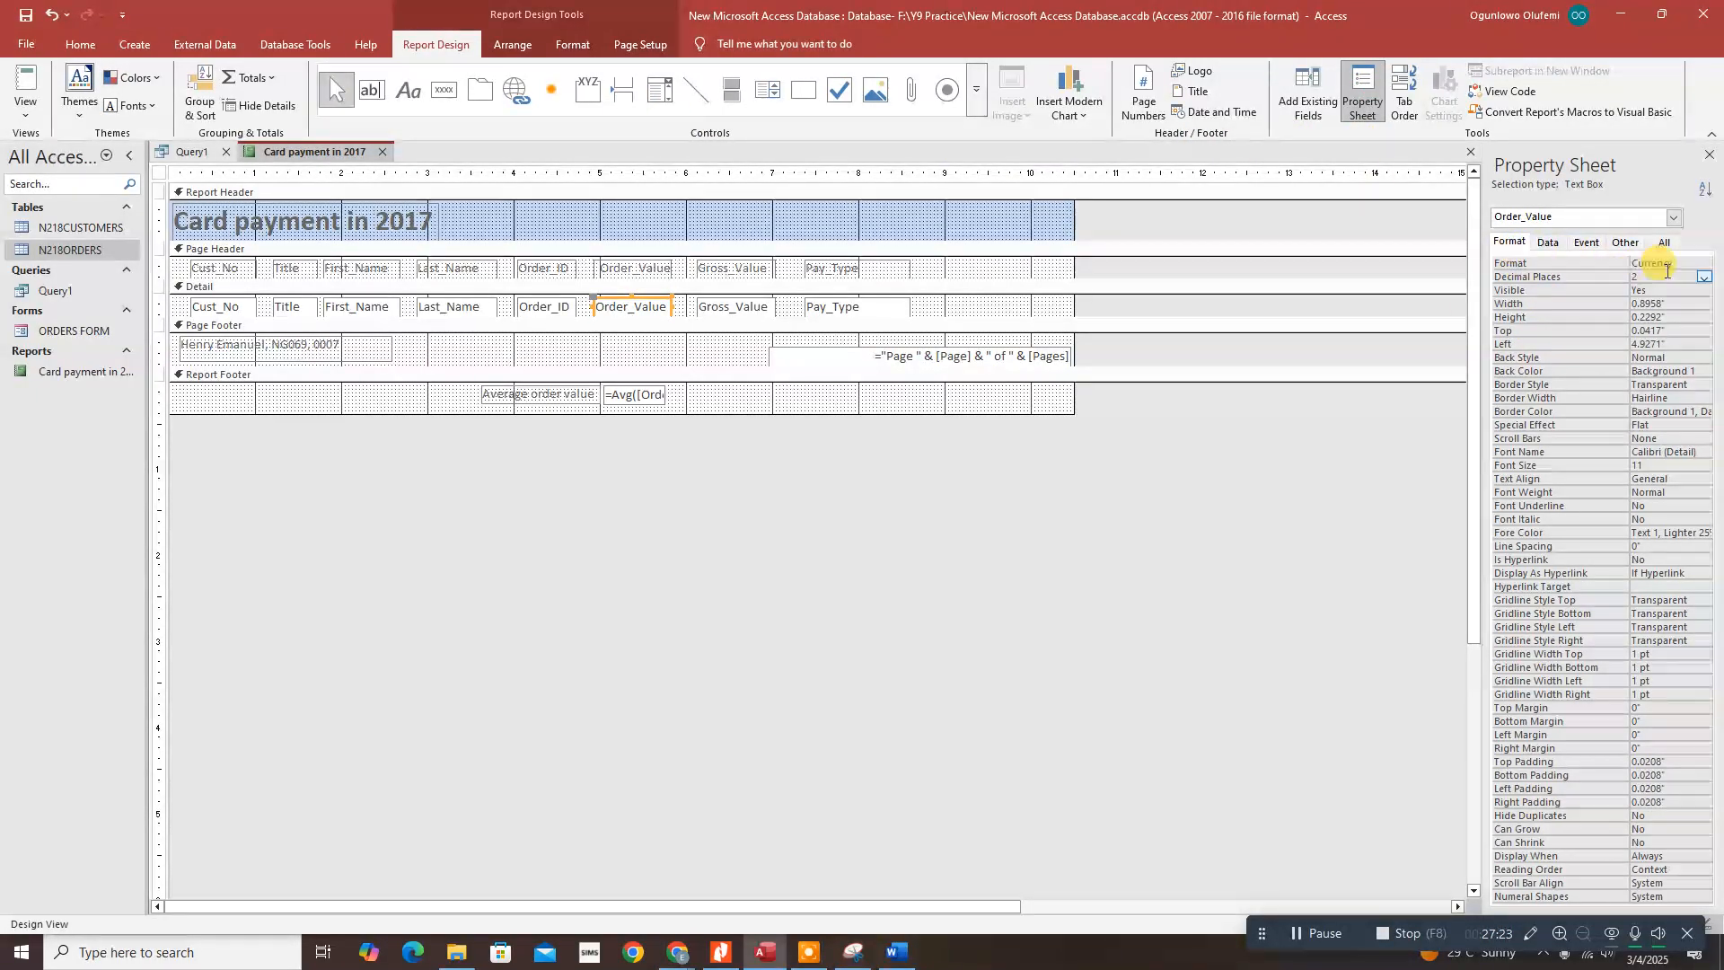
{"action": "left_click", "coordinate": [1702, 280]}
{"action": "left_click", "coordinate": [1667, 295]}
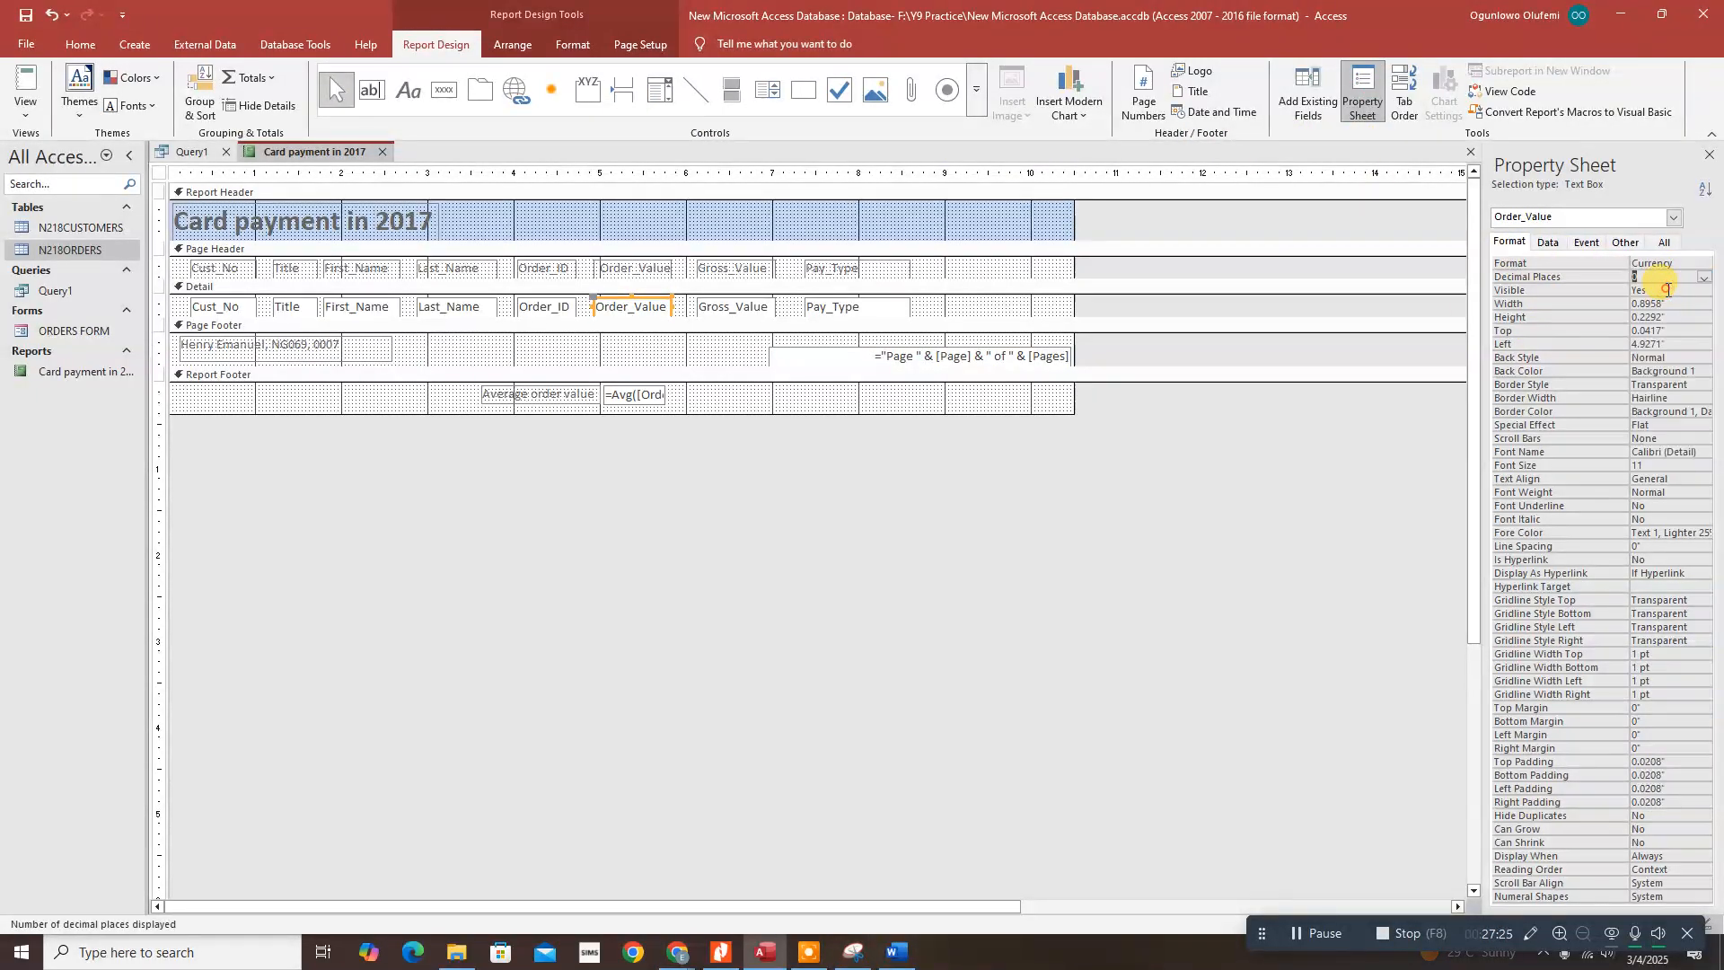
{"action": "left_click", "coordinate": [25, 86]}
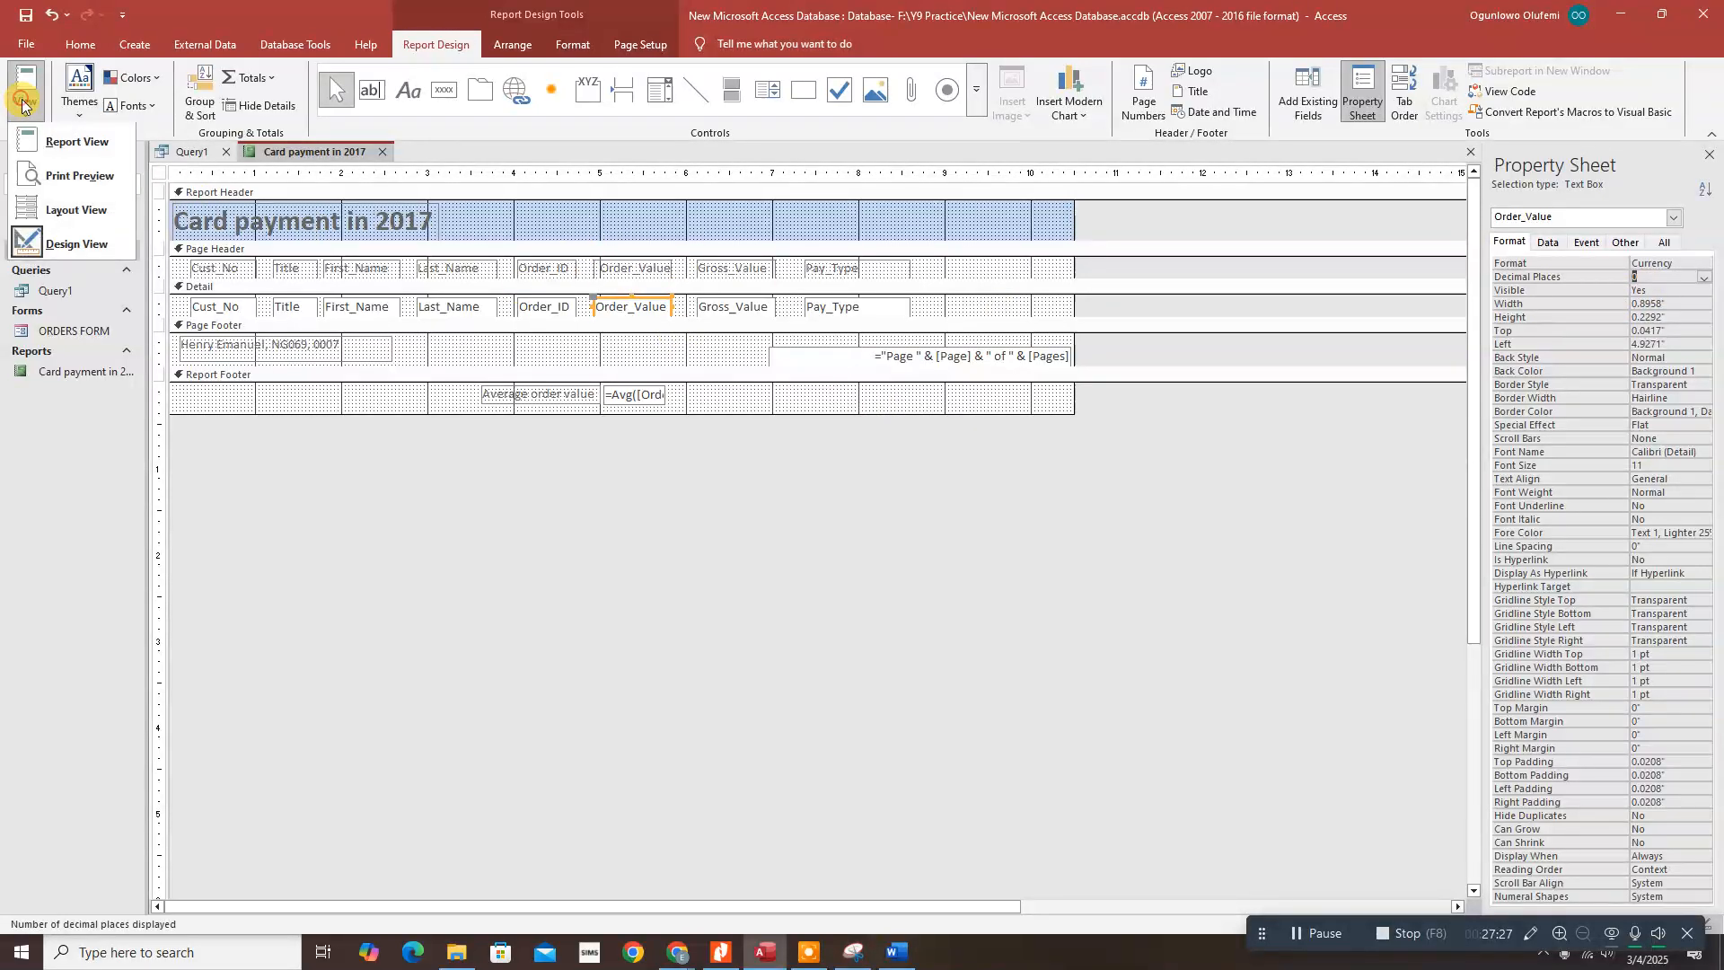
Step: Check the whole-dollar Order_Value amounts in Report View against the task sheet, then show Print Preview
{"action": "left_click", "coordinate": [76, 144]}
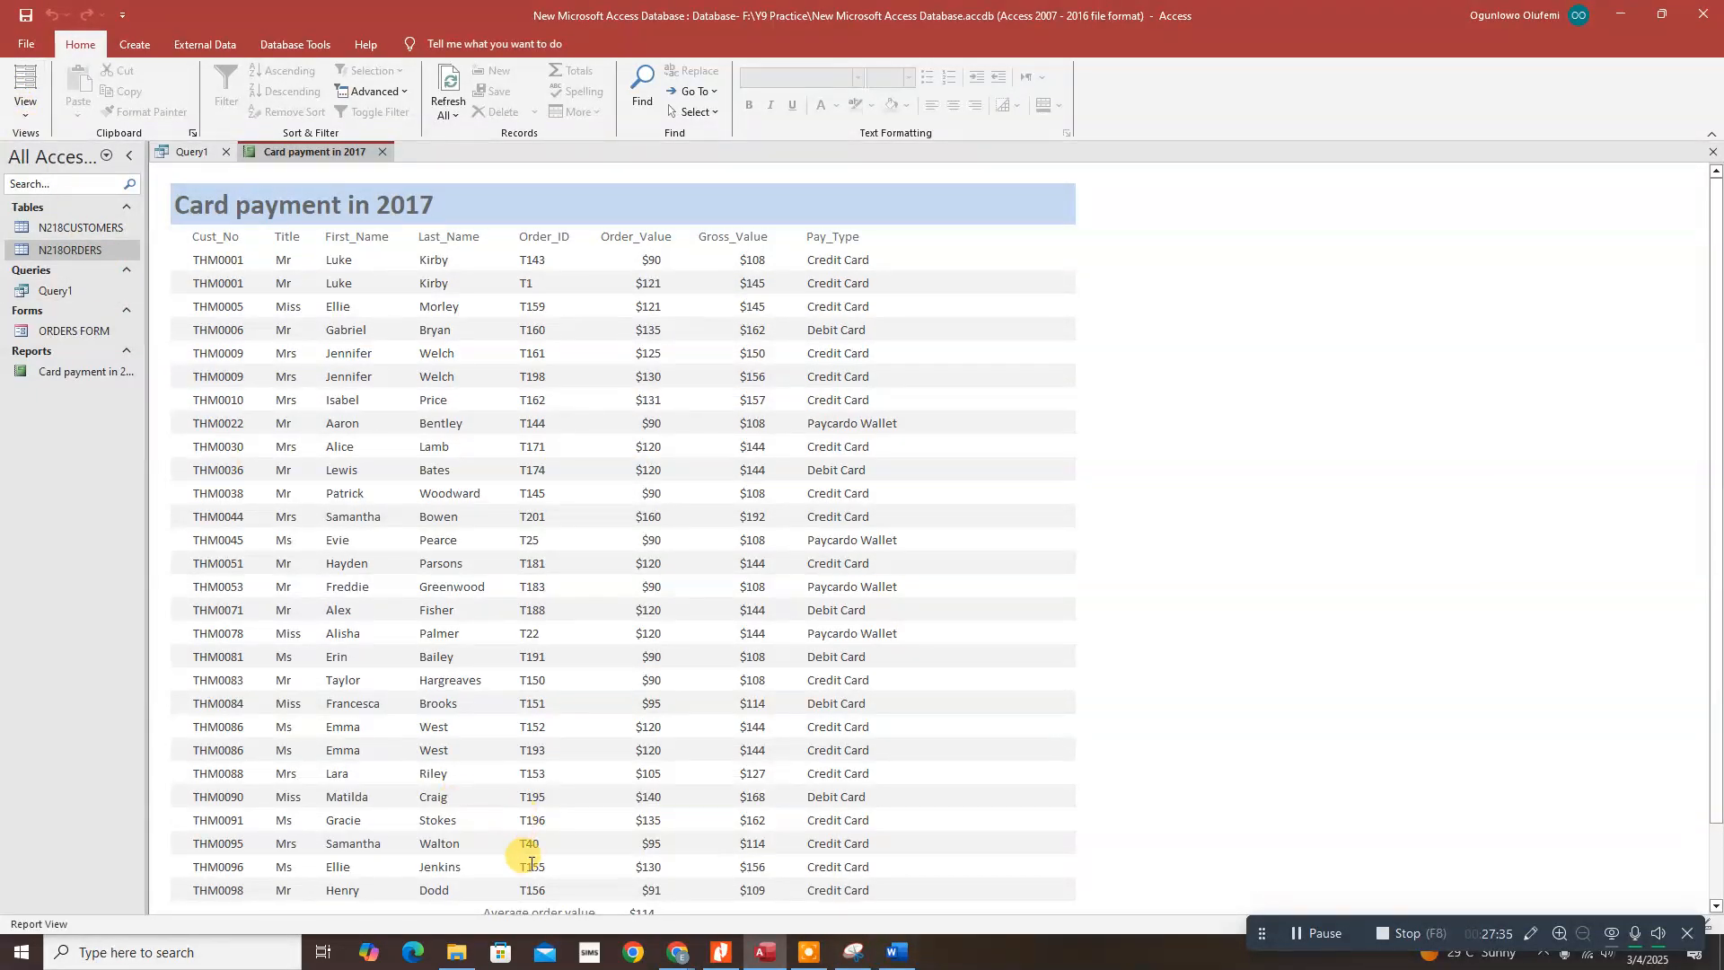
{"action": "left_click", "coordinate": [721, 952]}
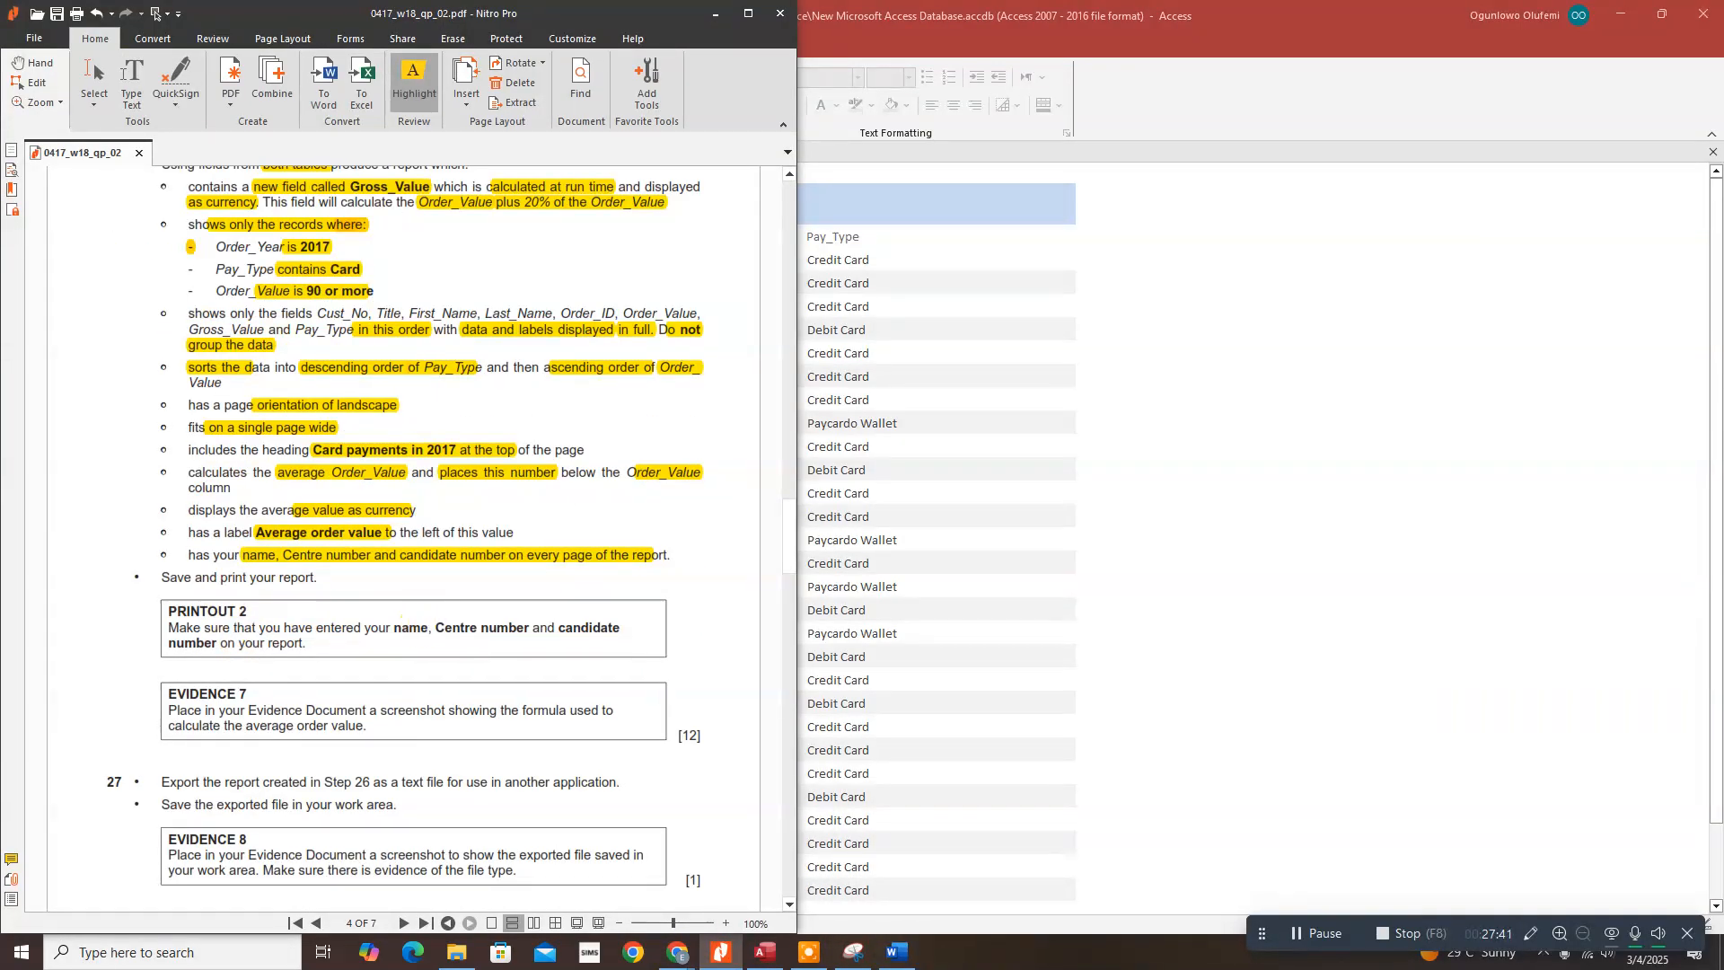
{"action": "left_click", "coordinate": [1223, 381]}
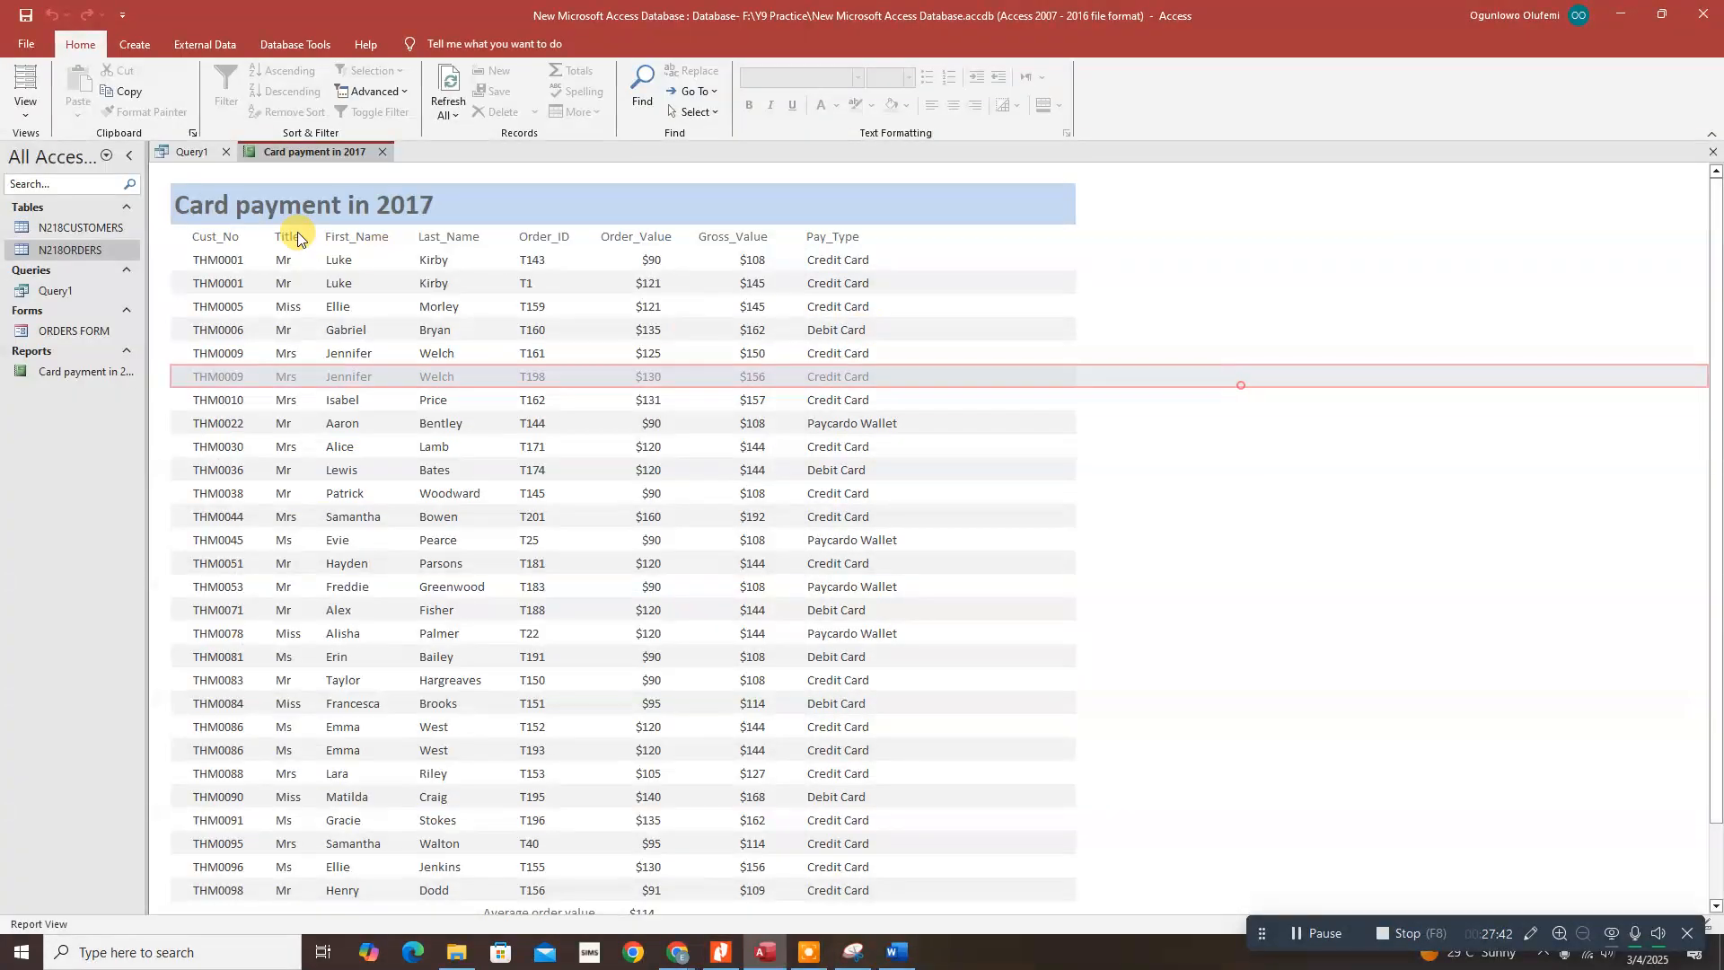
{"action": "left_click", "coordinate": [18, 117]}
{"action": "left_click", "coordinate": [67, 179]}
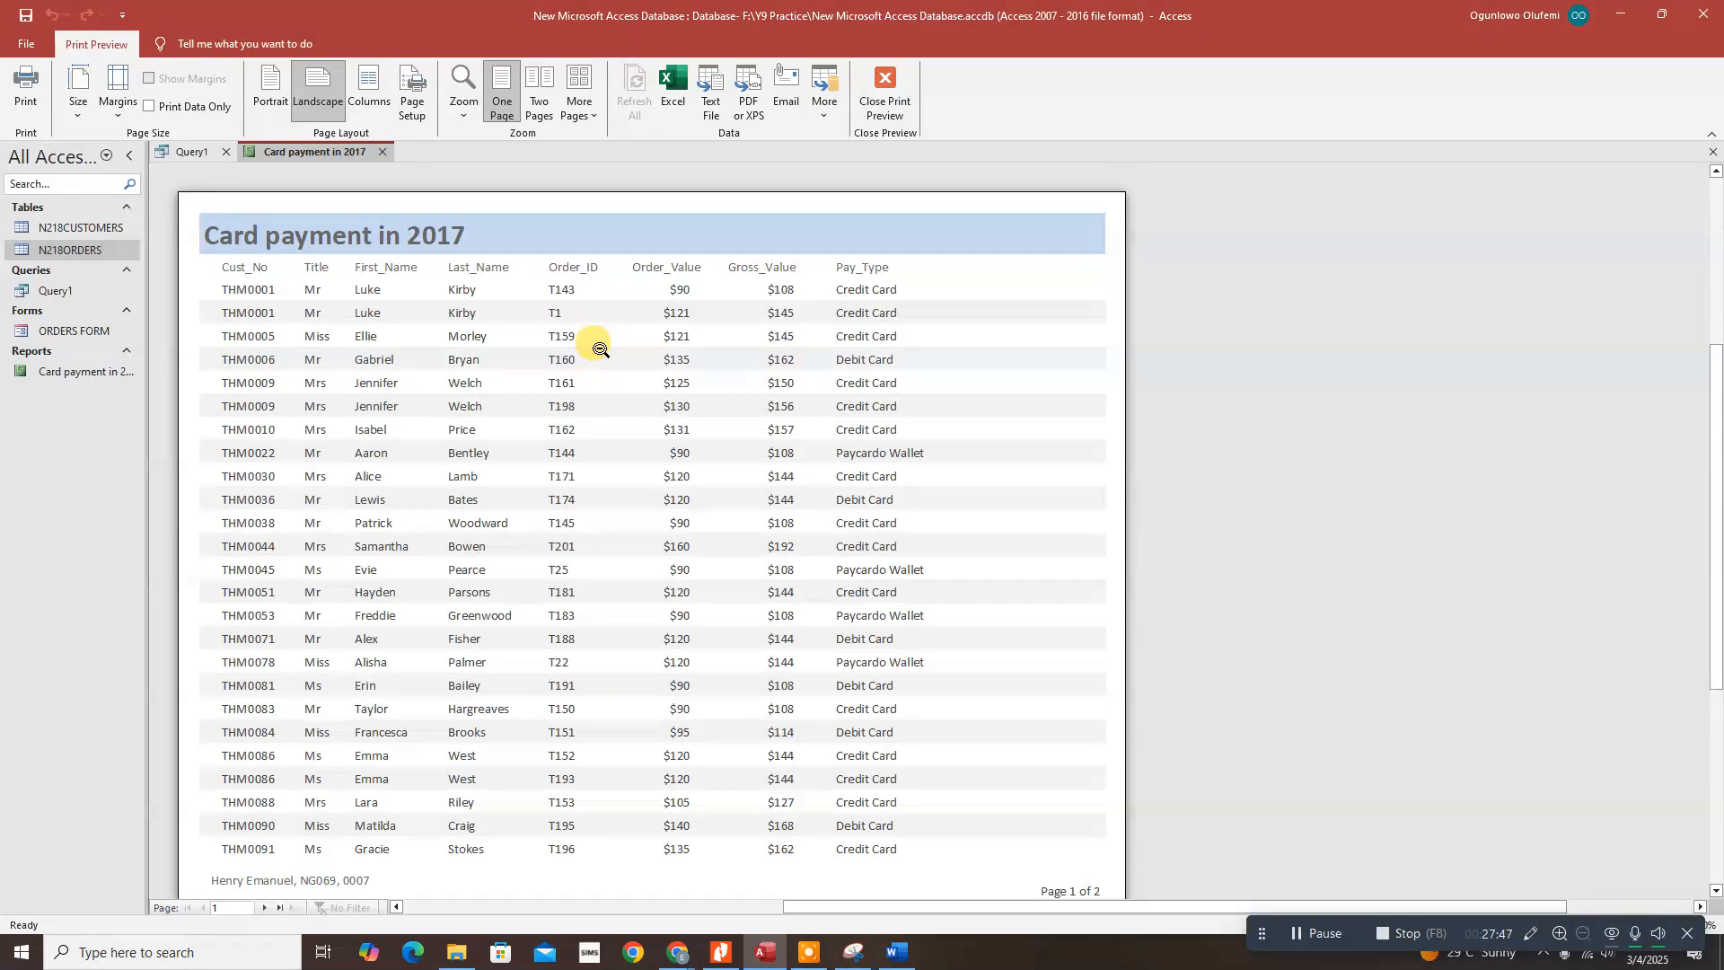
Step: Print the report with Microsoft Print to PDF, saving it as 'Printout 2'
{"action": "left_click", "coordinate": [25, 89]}
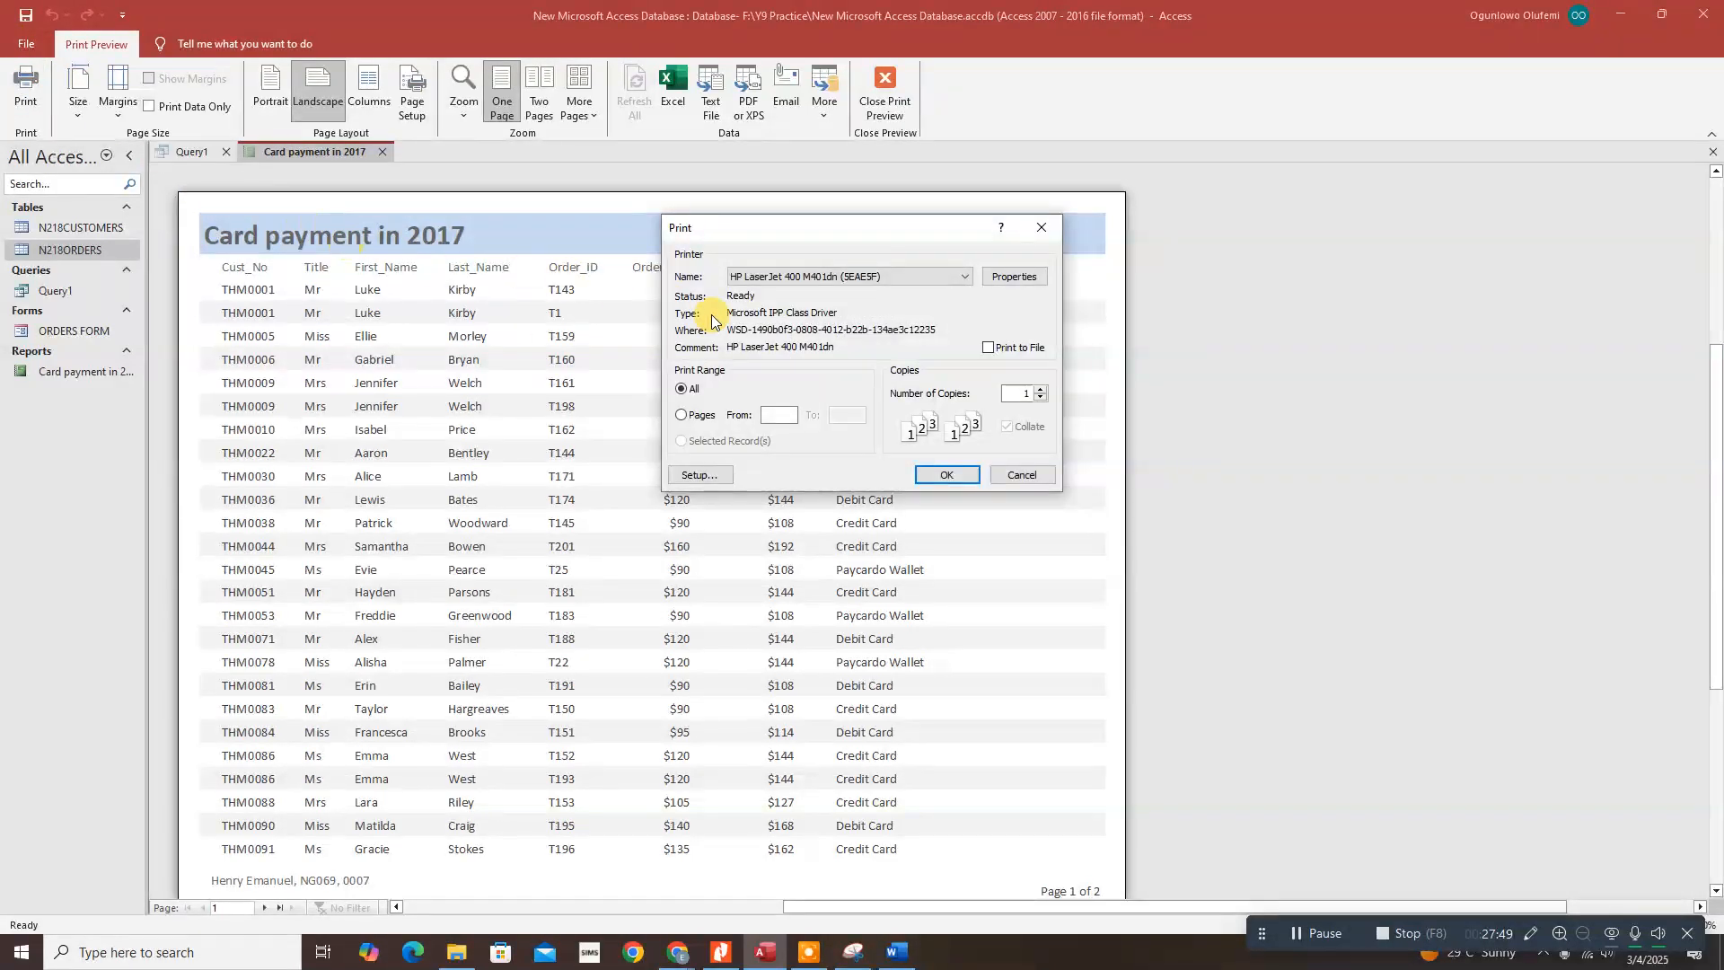
{"action": "left_click", "coordinate": [941, 278]}
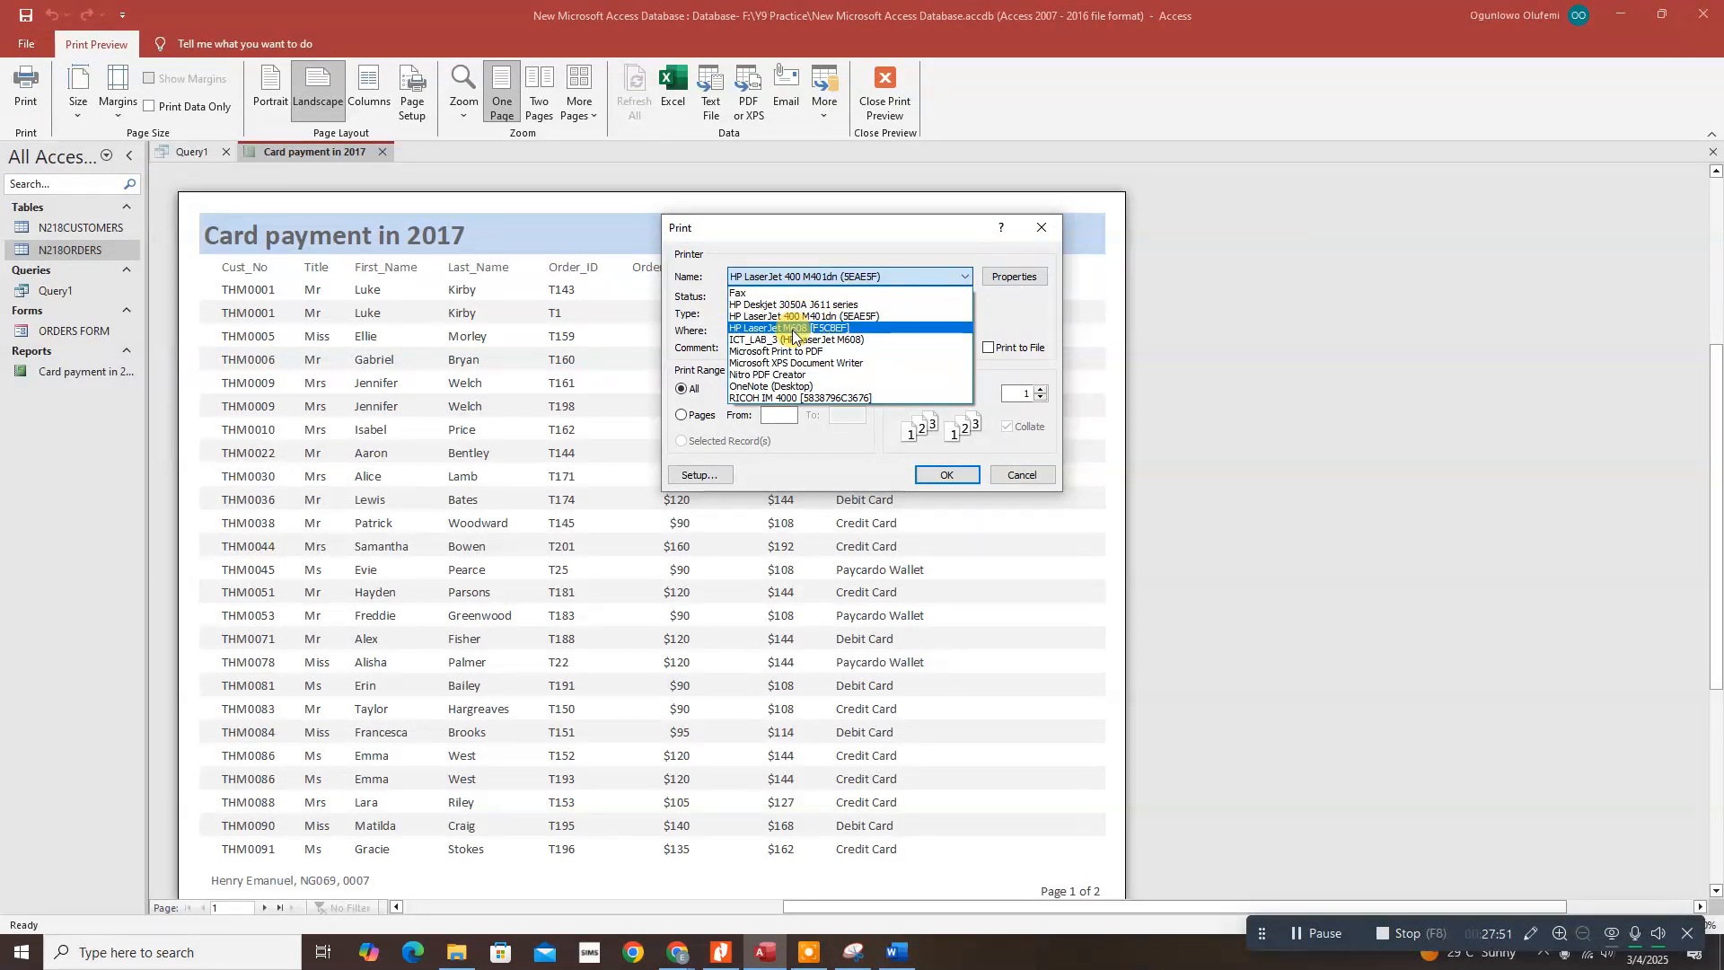
{"action": "left_click", "coordinate": [781, 374]}
{"action": "left_click", "coordinate": [837, 278]}
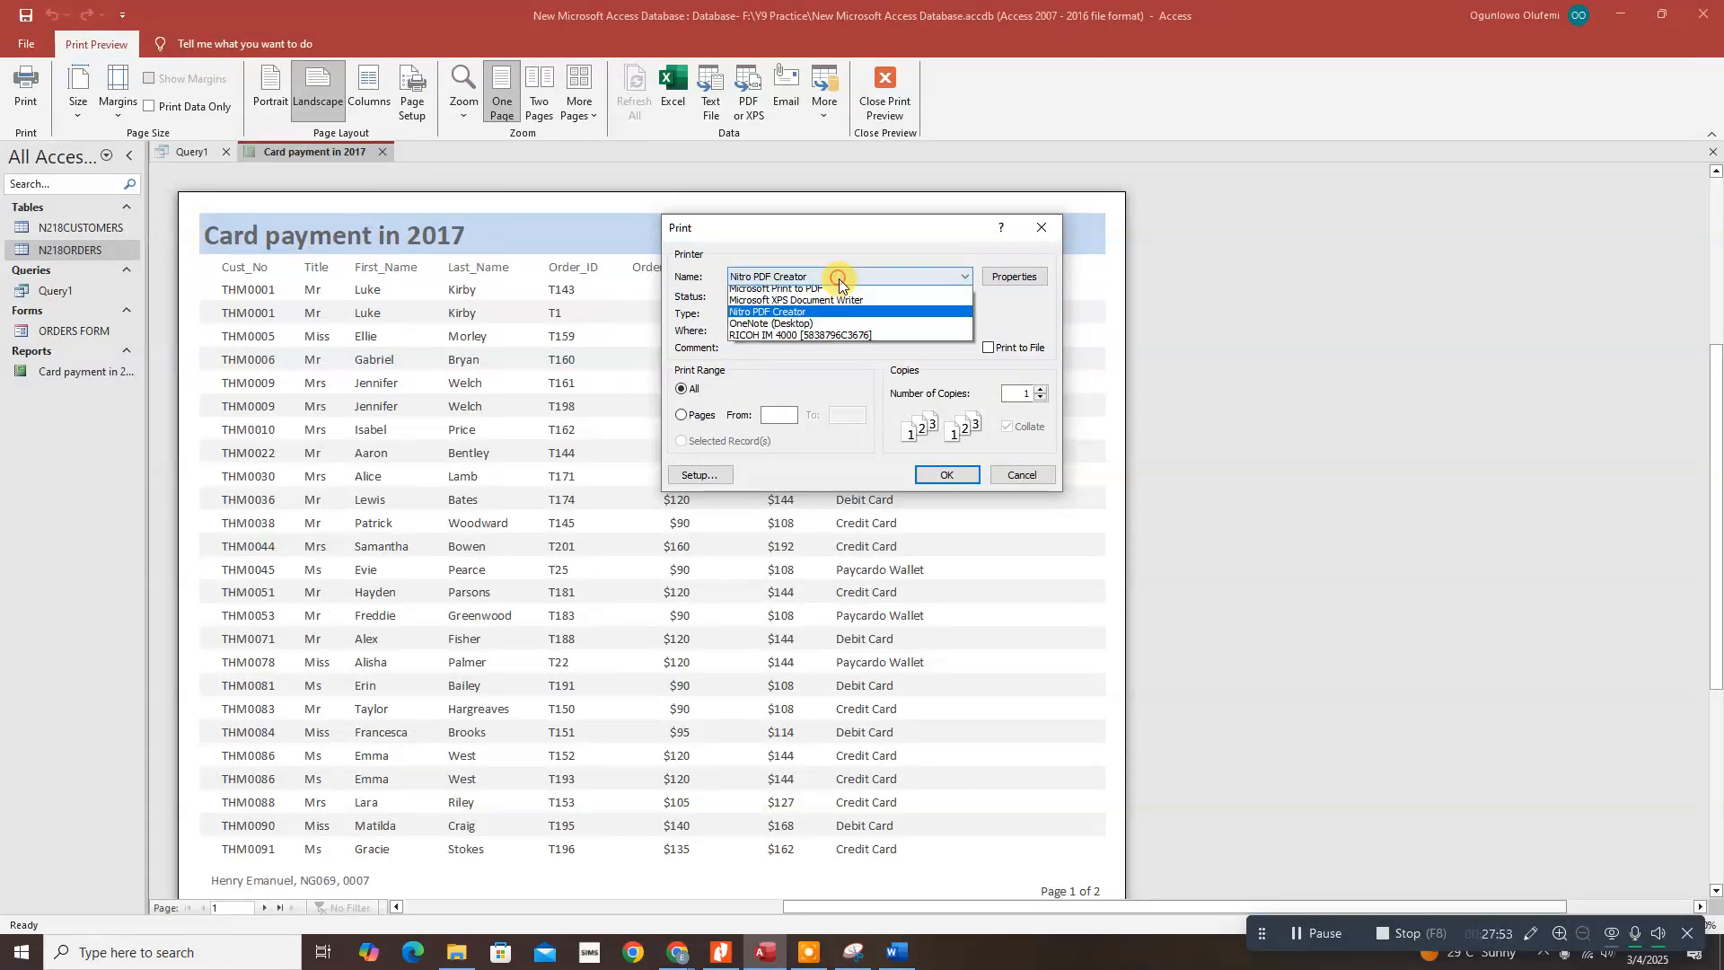
{"action": "left_click", "coordinate": [790, 327]}
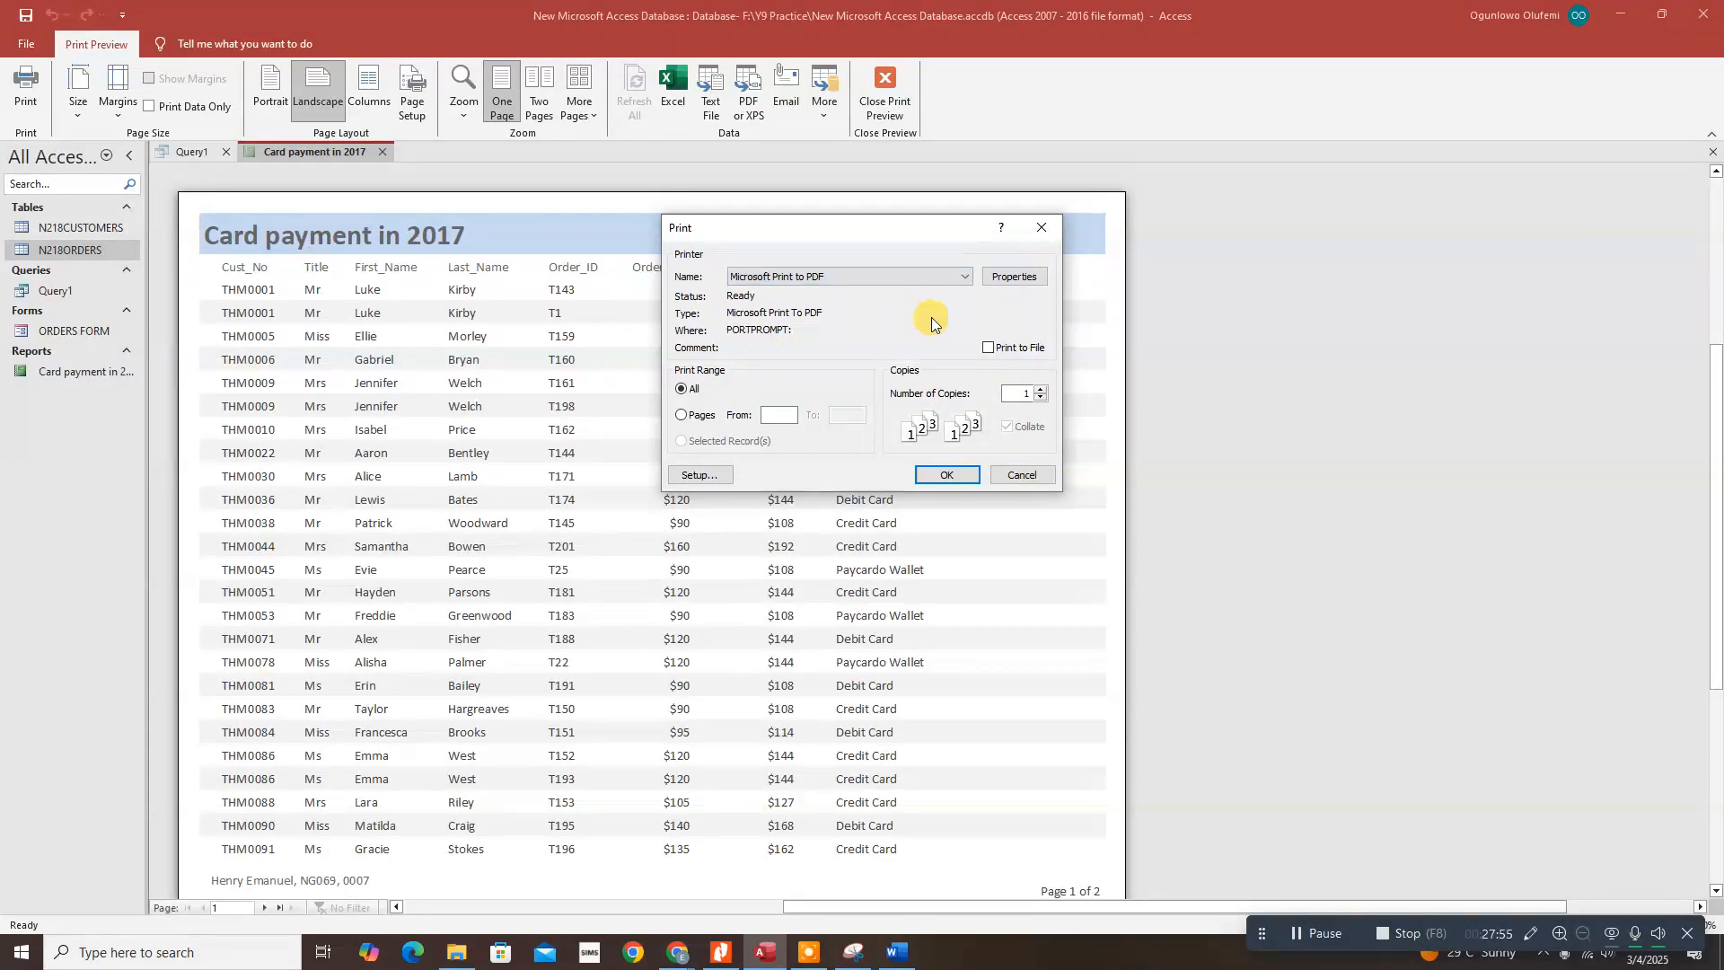
{"action": "left_click", "coordinate": [950, 470]}
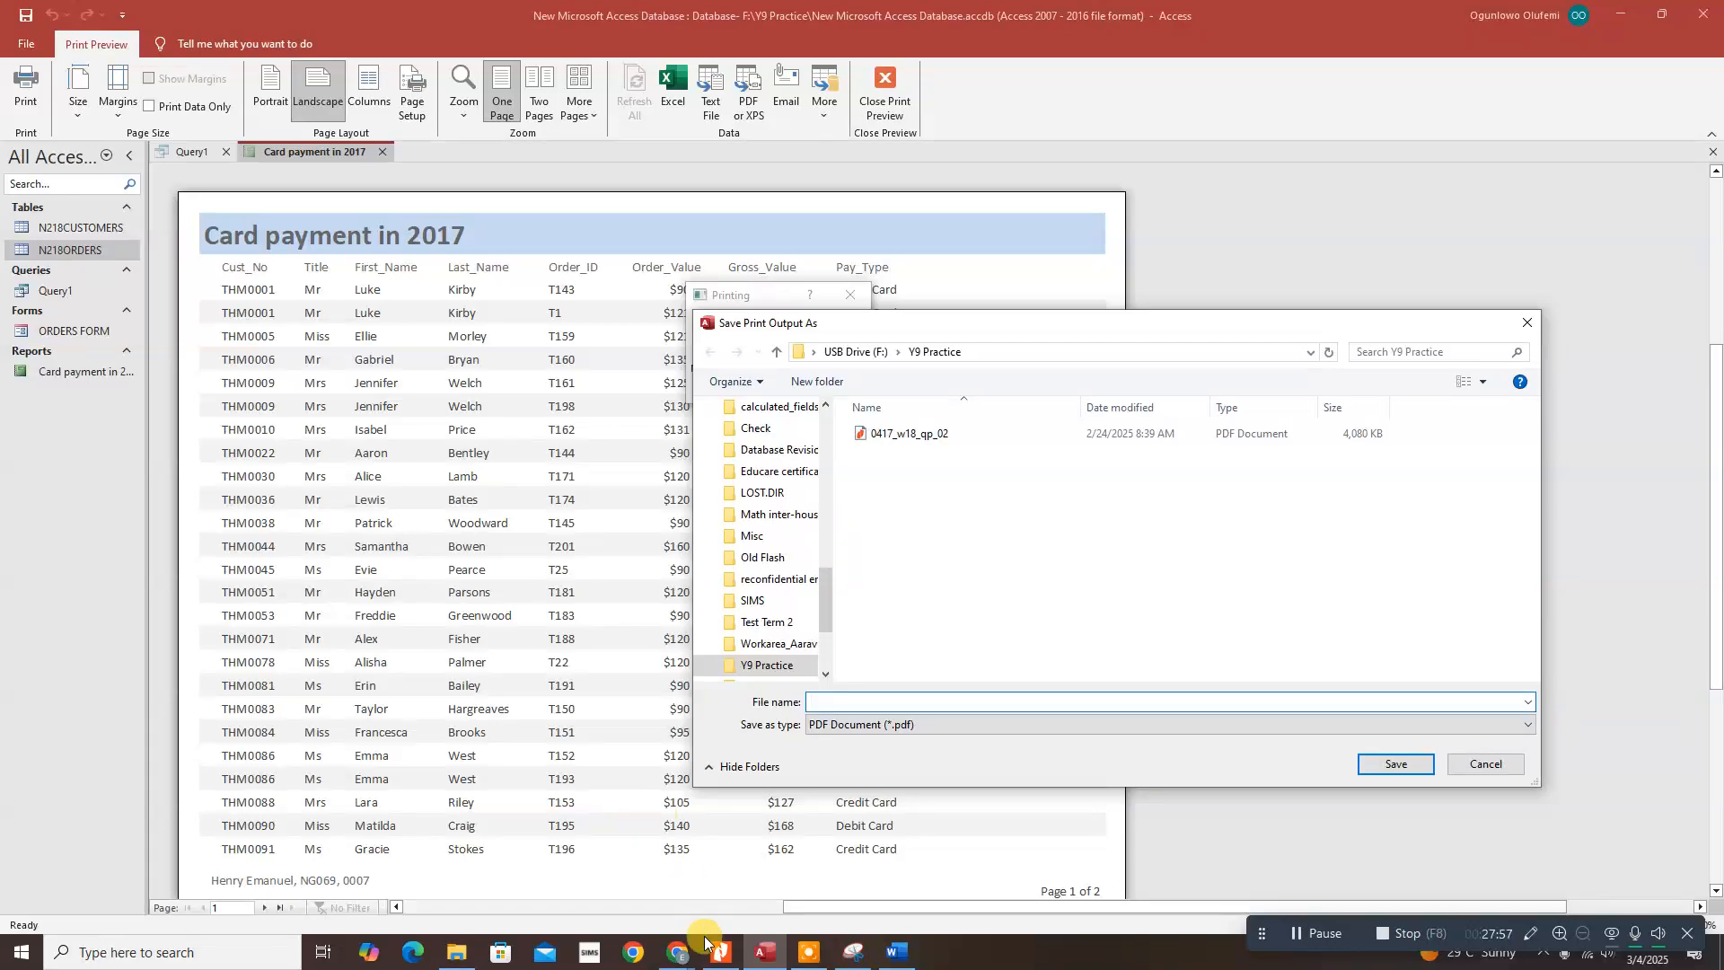
{"action": "mouse_move", "coordinate": [721, 947]}
{"action": "mouse_move", "coordinate": [713, 898]}
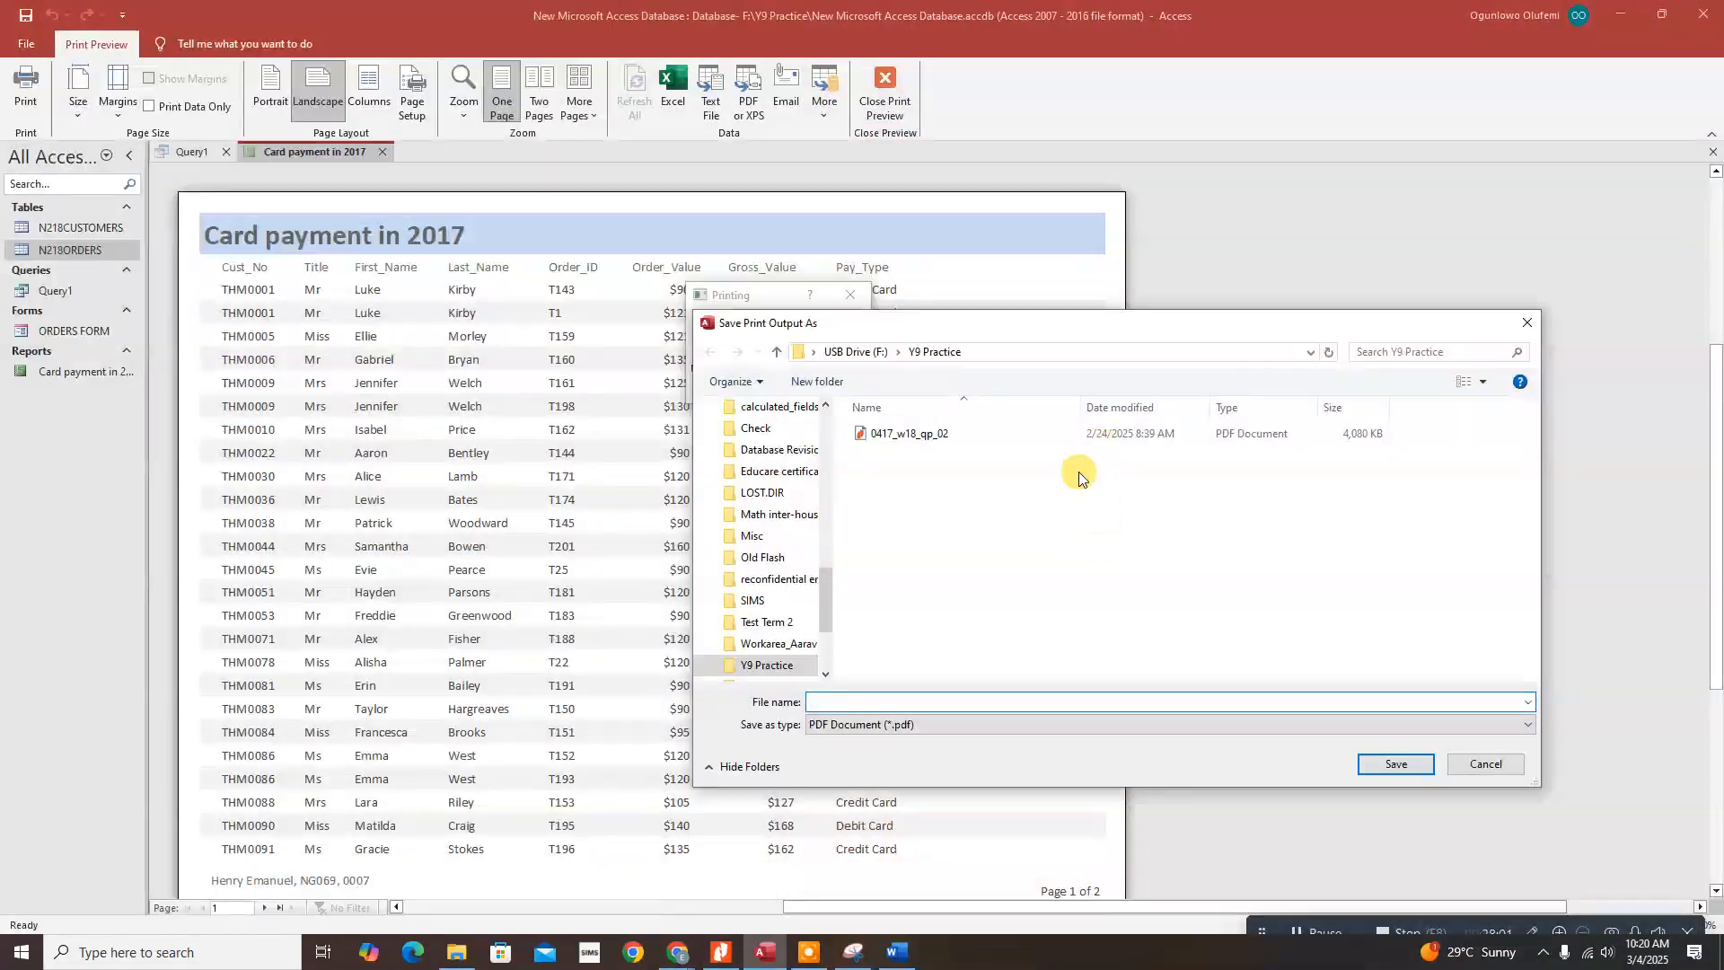
{"action": "left_click", "coordinate": [918, 701]}
{"action": "left_click", "coordinate": [1373, 766]}
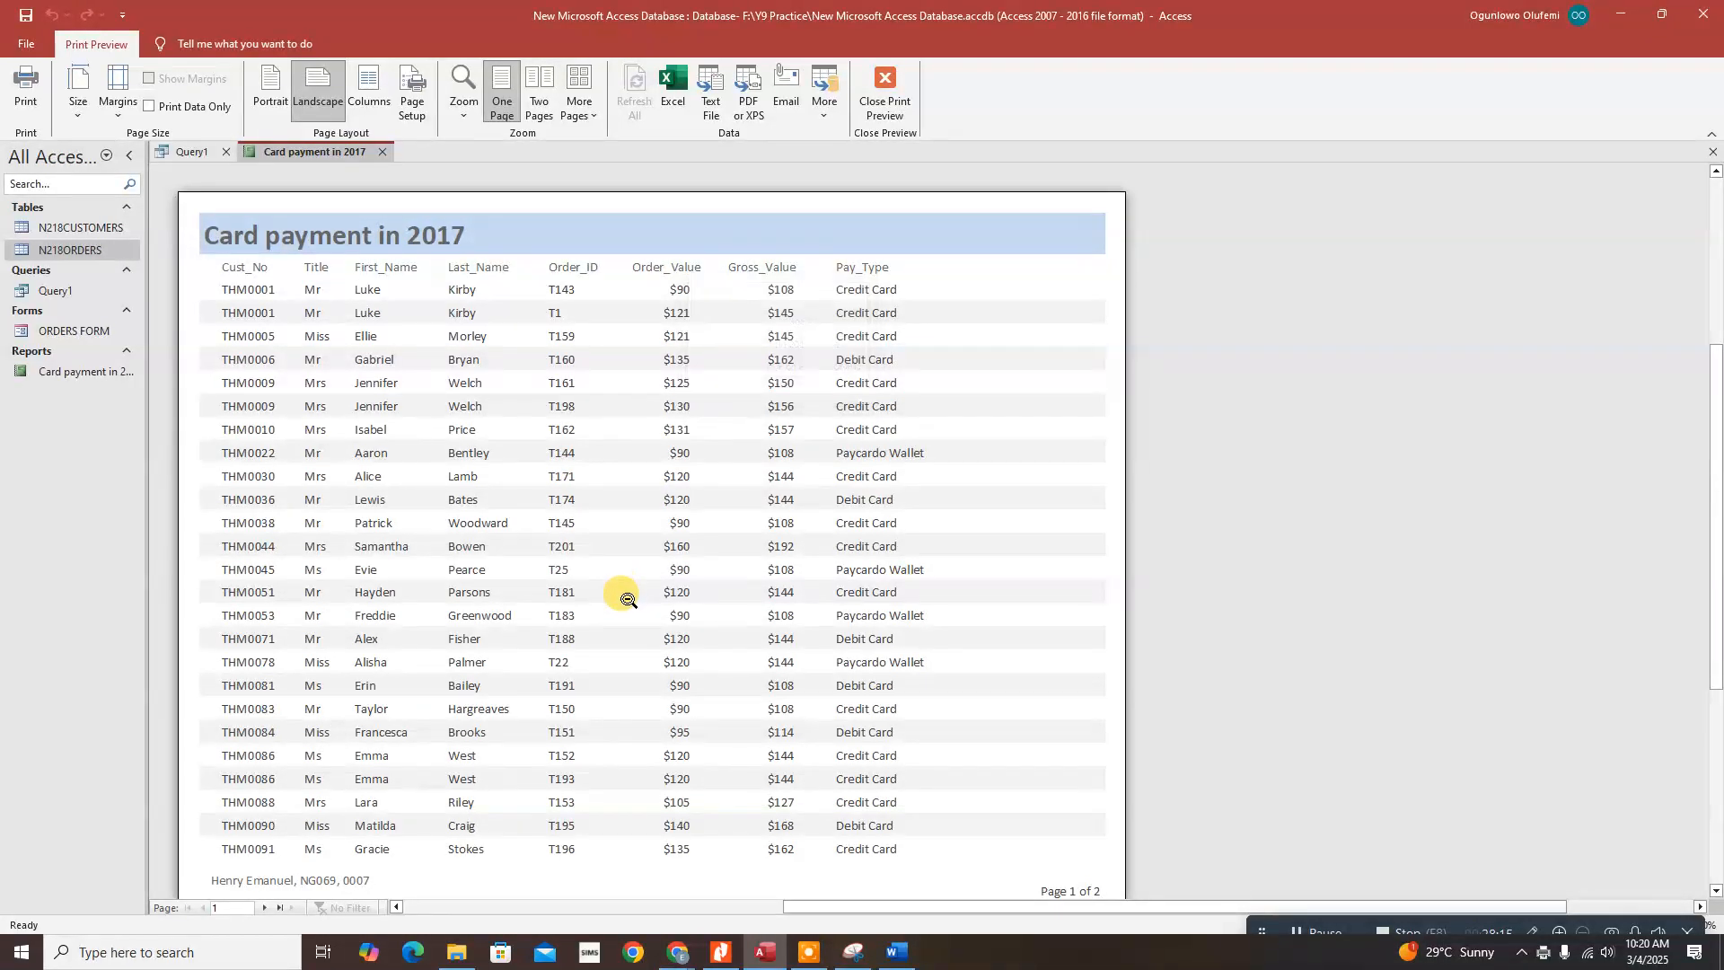
Step: Check the exam instructions, then close Print Preview and switch the report to Design View
{"action": "mouse_move", "coordinate": [860, 965]}
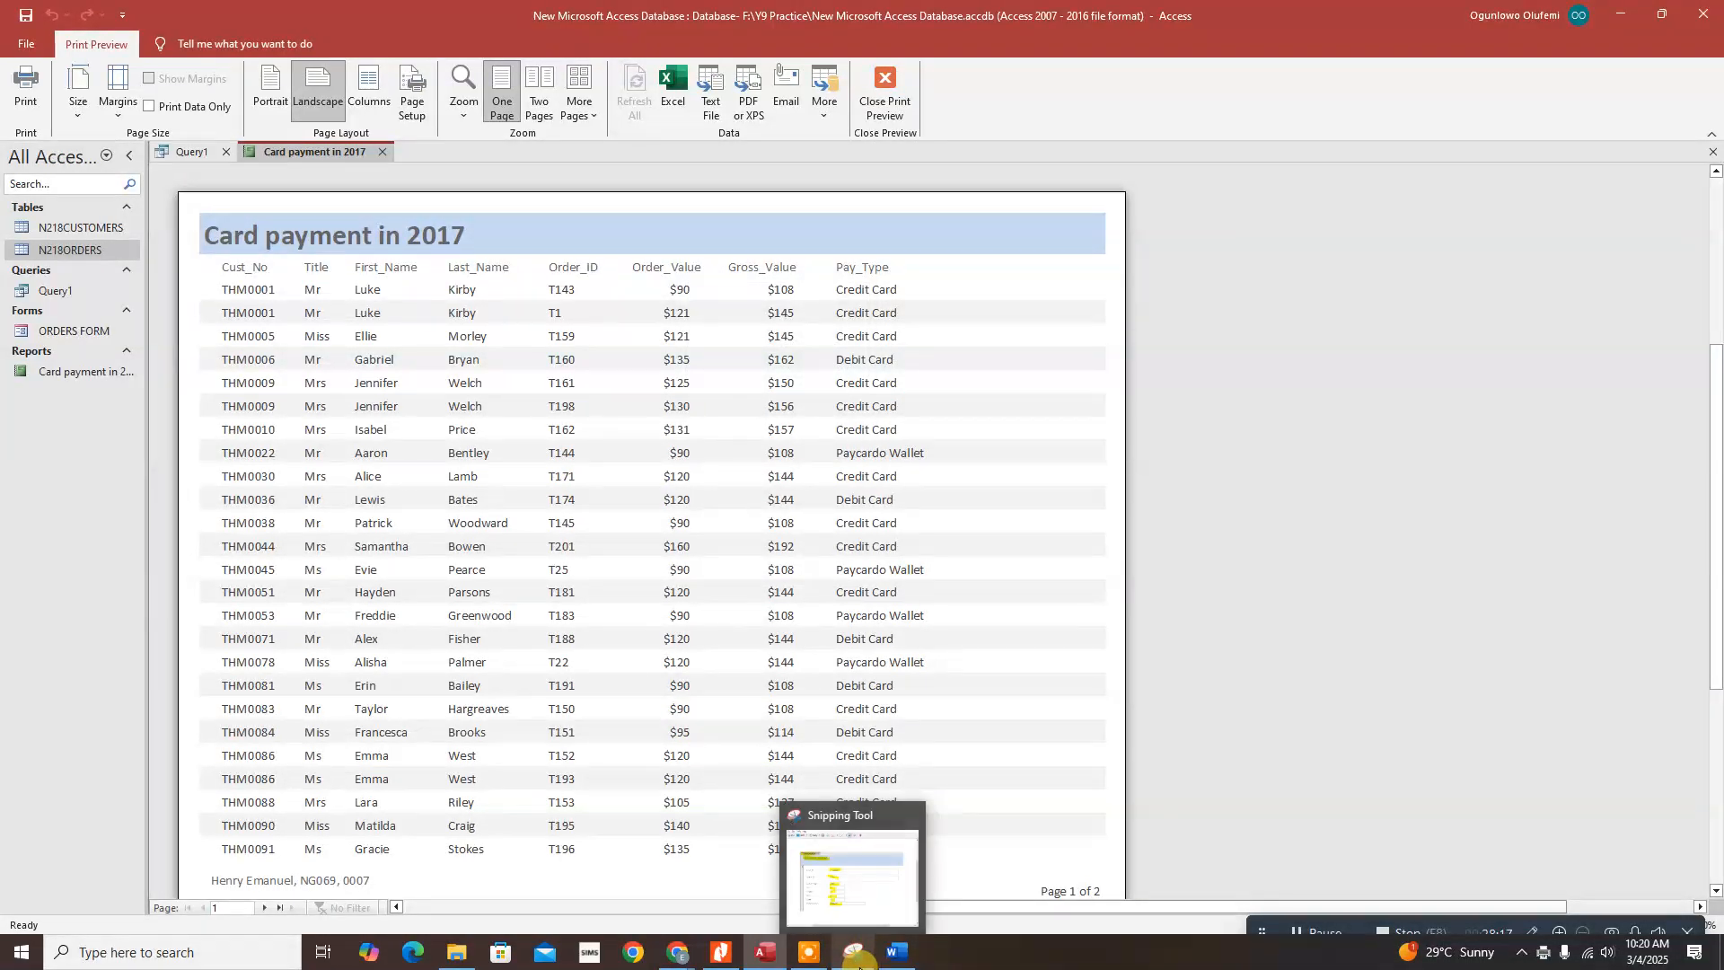
{"action": "left_click", "coordinate": [720, 952]}
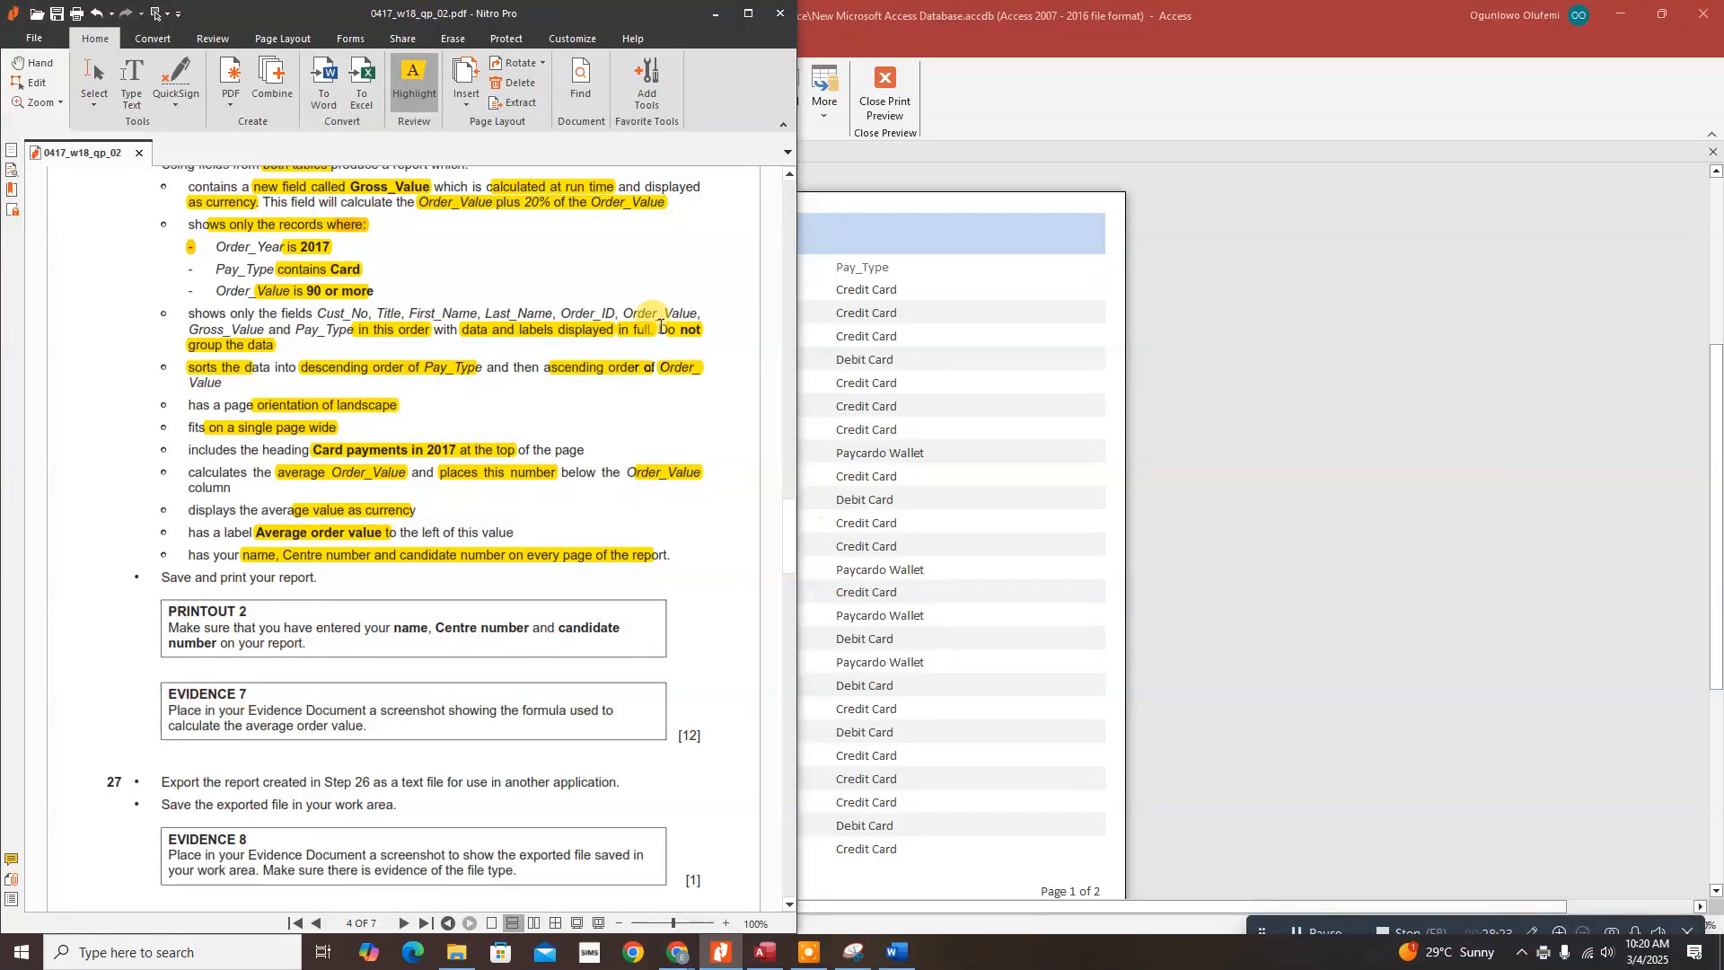
{"action": "left_click", "coordinate": [704, 23]}
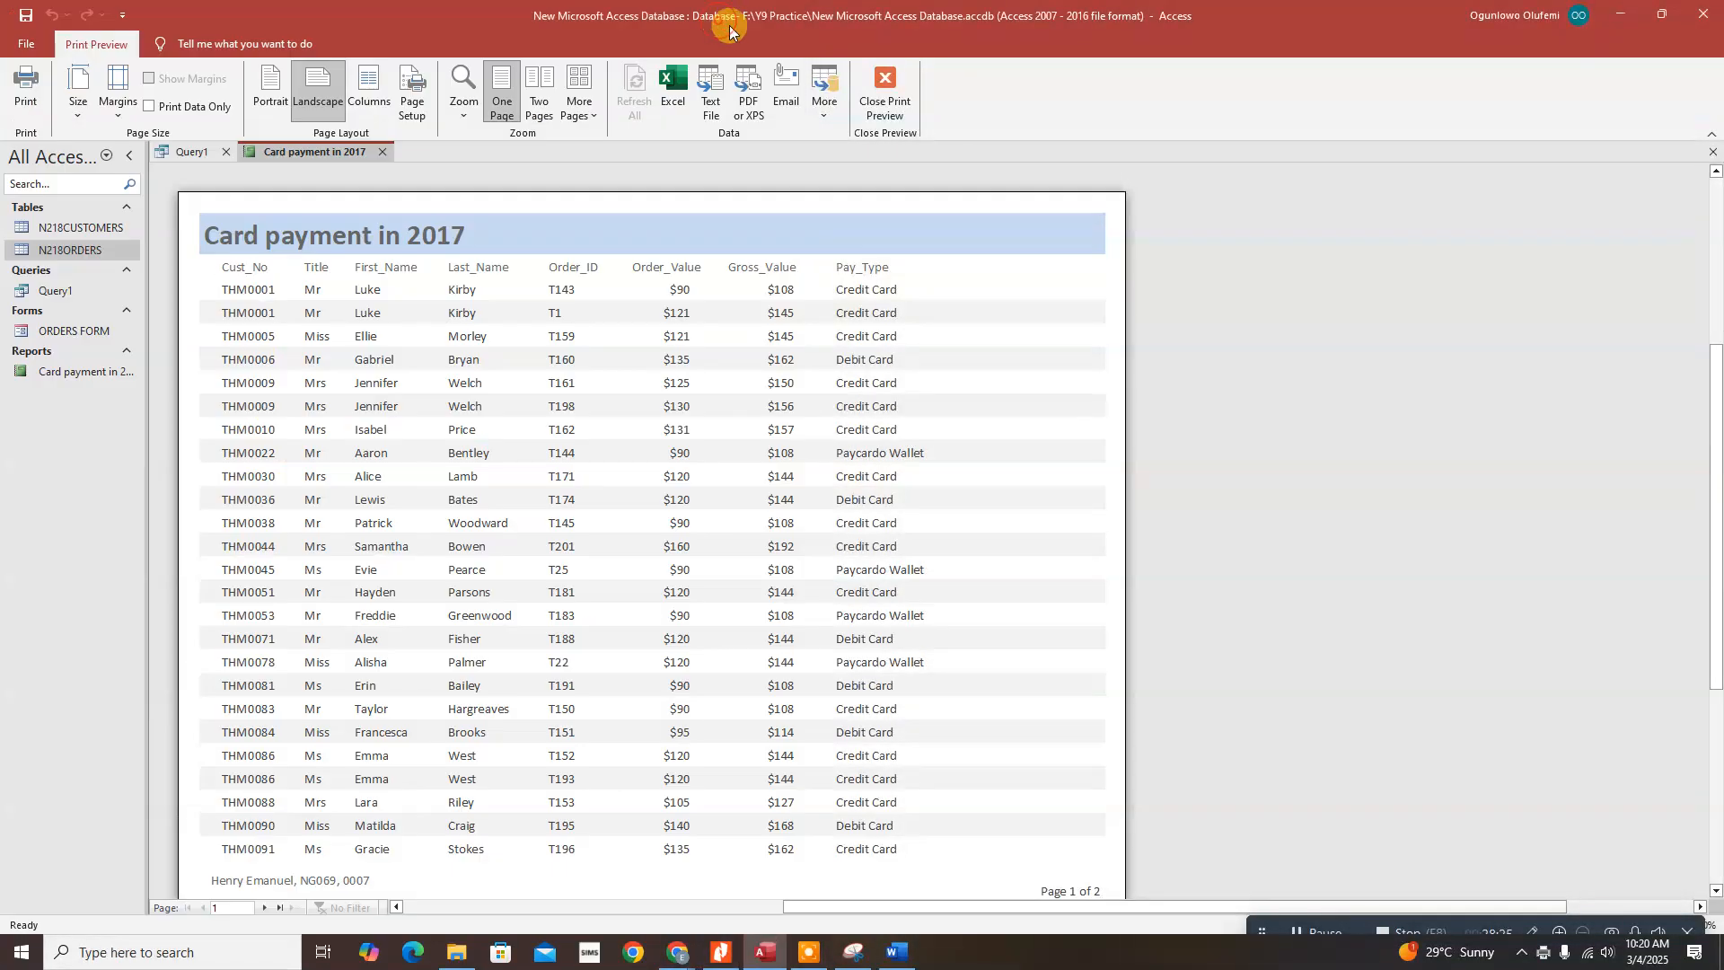
{"action": "left_click", "coordinate": [890, 84]}
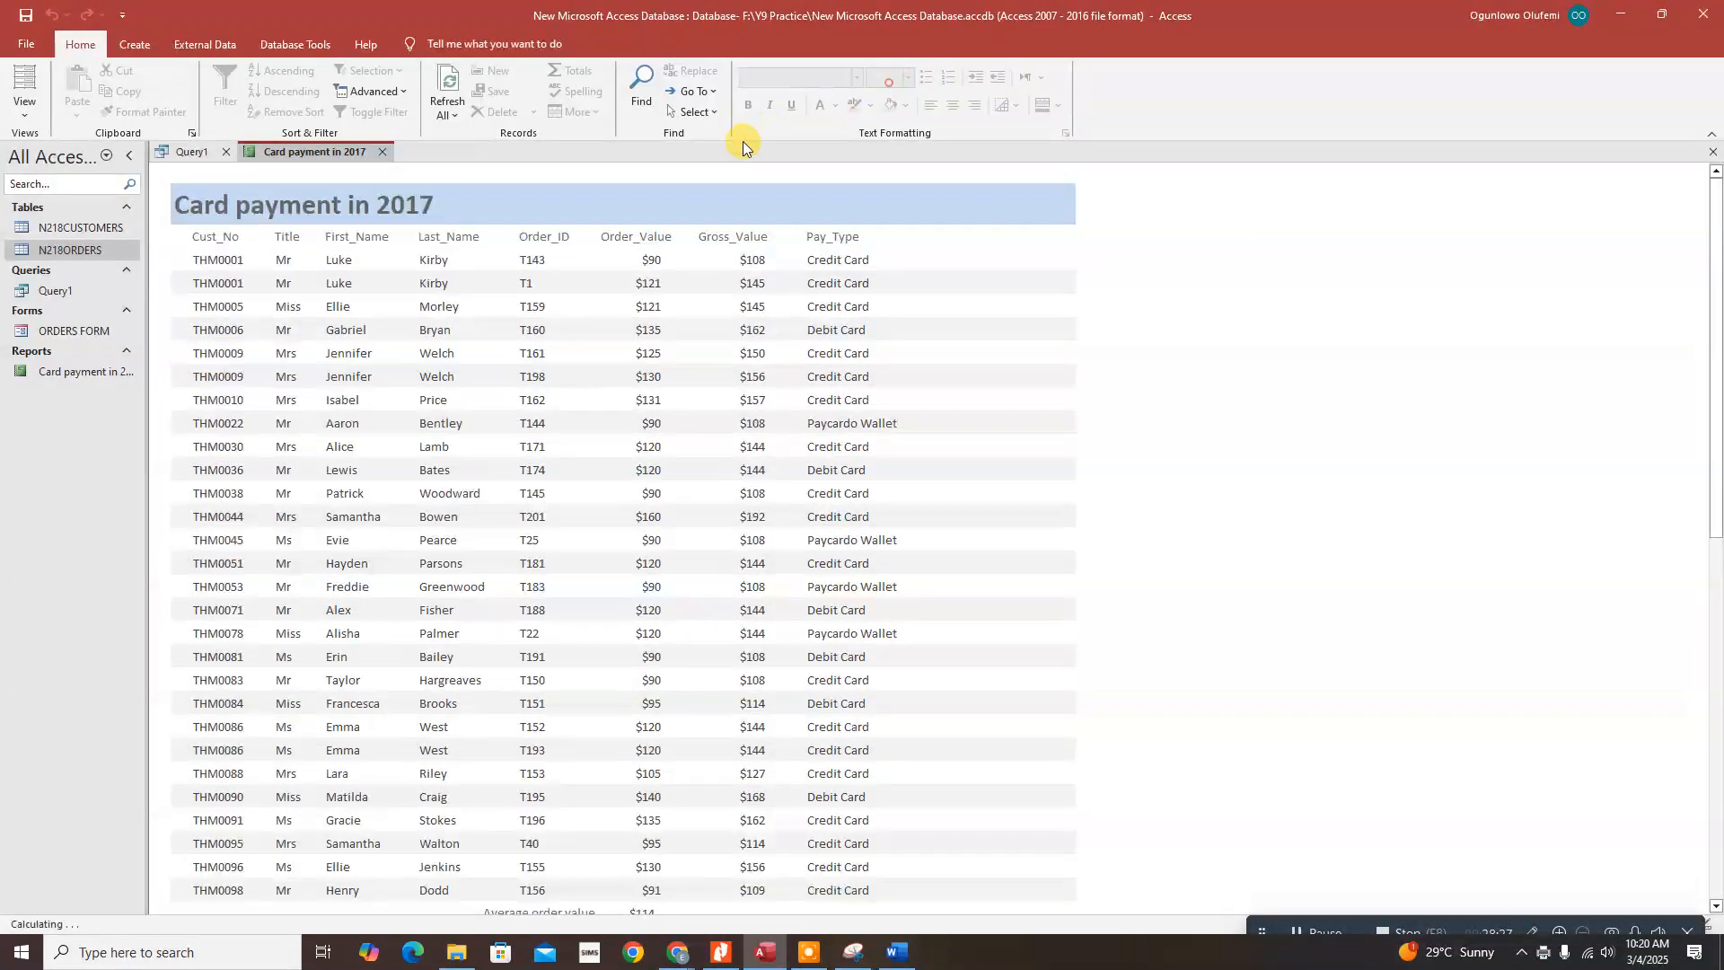
{"action": "left_click", "coordinate": [21, 109]}
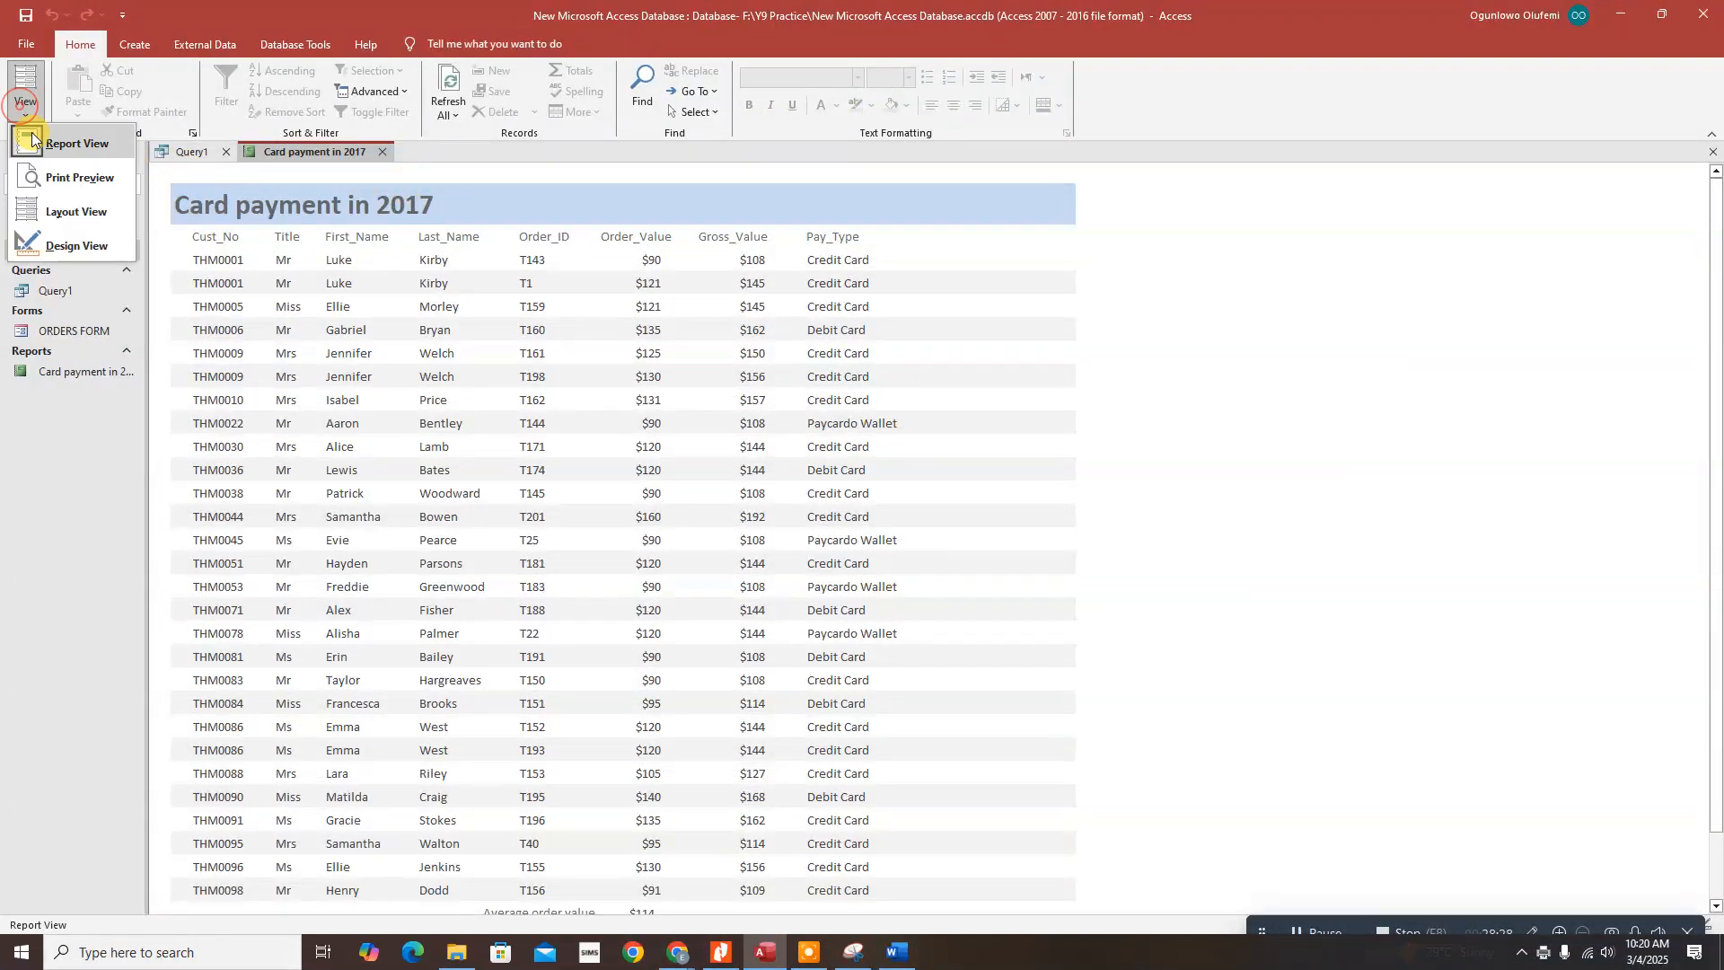
{"action": "left_click", "coordinate": [77, 244]}
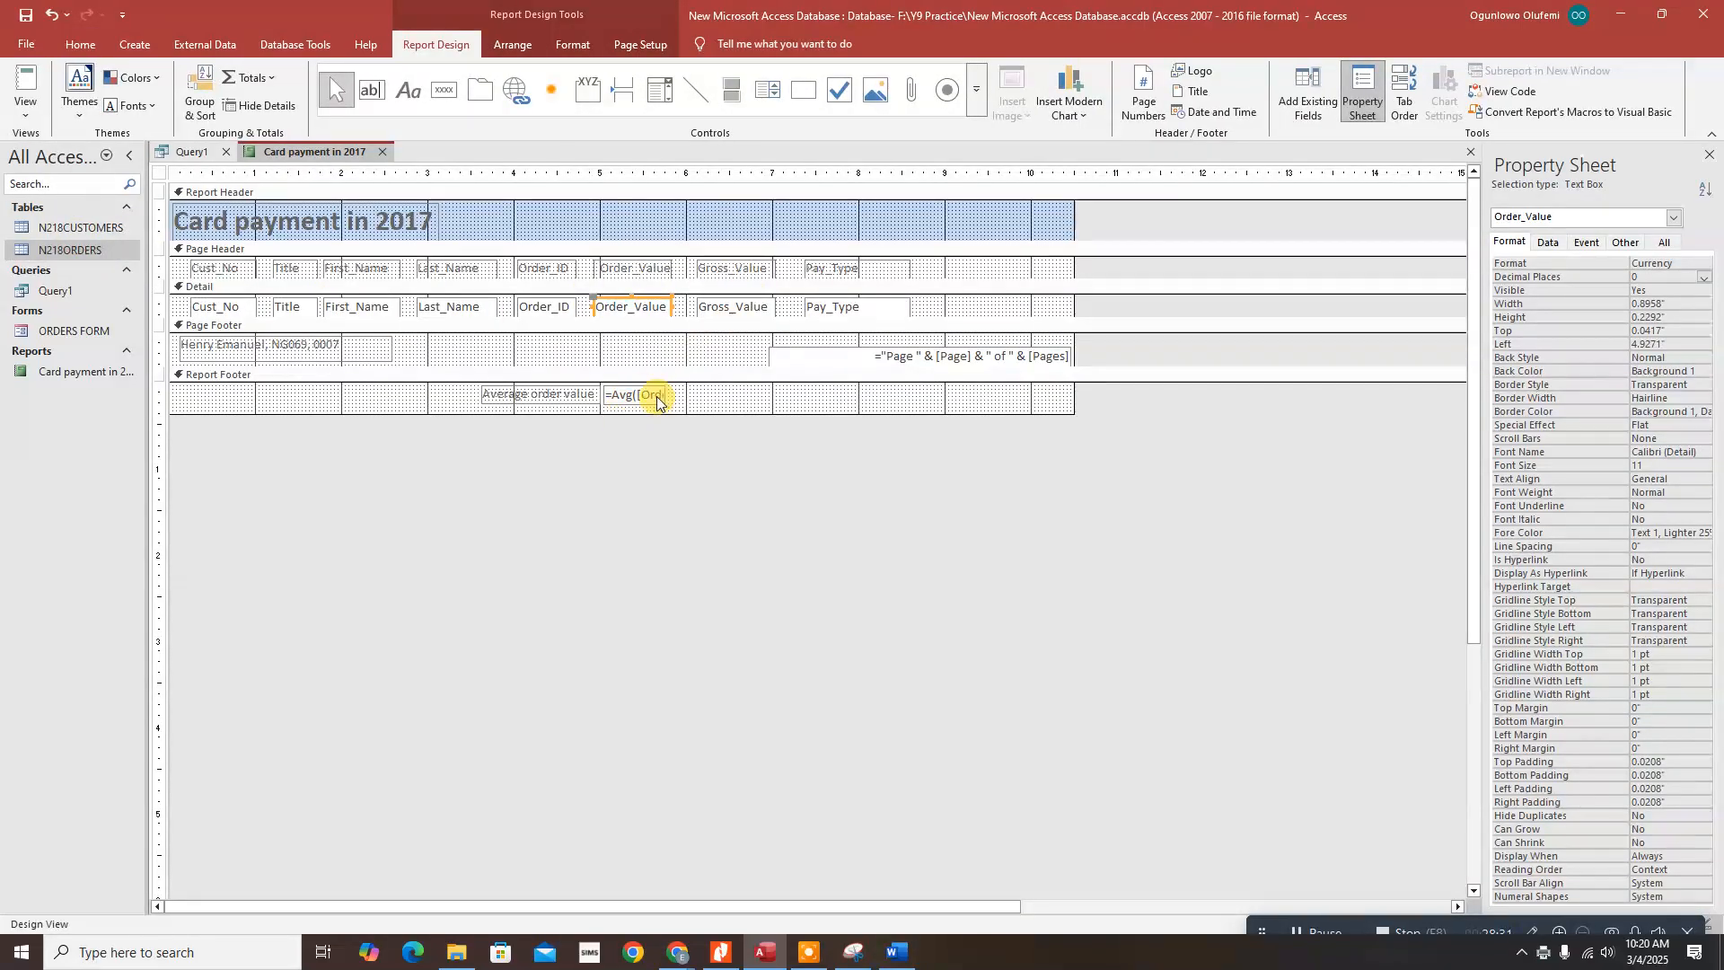
Step: Widen the =Avg average box and shift it and its label left together
{"action": "left_click", "coordinate": [669, 401]}
{"action": "left_click_drag", "start_coordinate": [669, 403], "coordinate": [712, 393]}
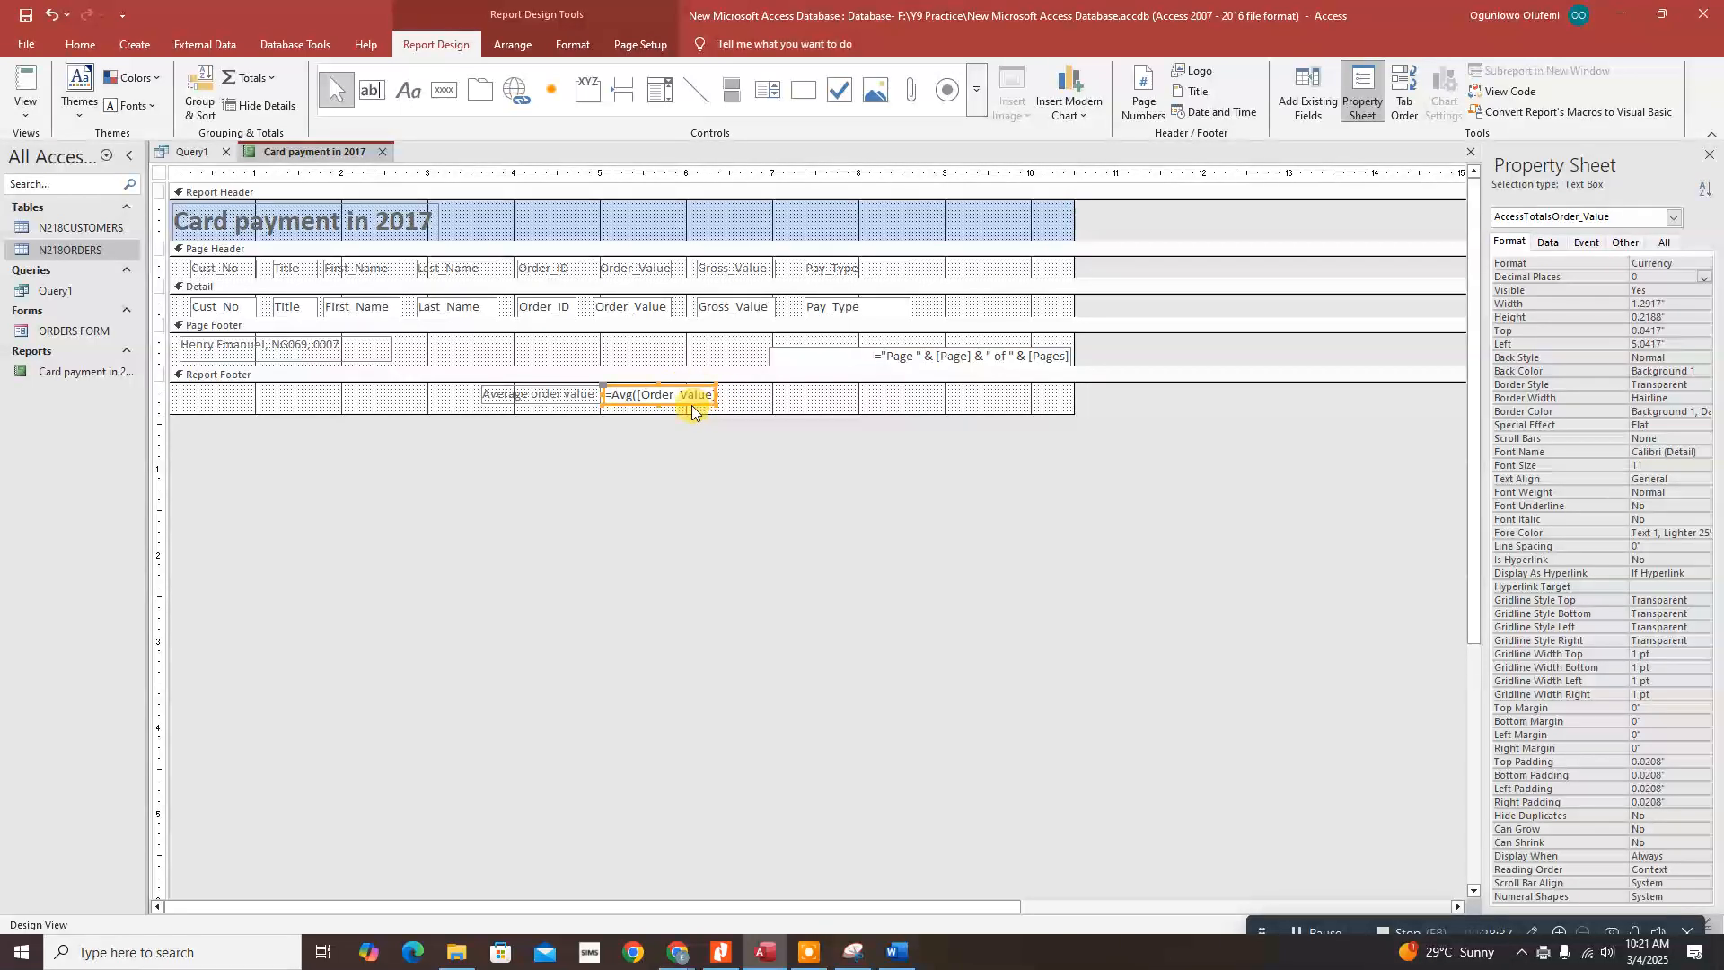
{"action": "left_click", "coordinate": [574, 395], "text": "shift"}
{"action": "key", "text": "Left"}
{"action": "key", "text": "Left"}
{"action": "key", "text": "Left"}
{"action": "key", "text": "Left"}
{"action": "key", "text": "Left"}
{"action": "key", "text": "Left"}
{"action": "key", "text": "Left"}
{"action": "key", "text": "Left"}
{"action": "key", "text": "Left"}
{"action": "key", "text": "Left"}
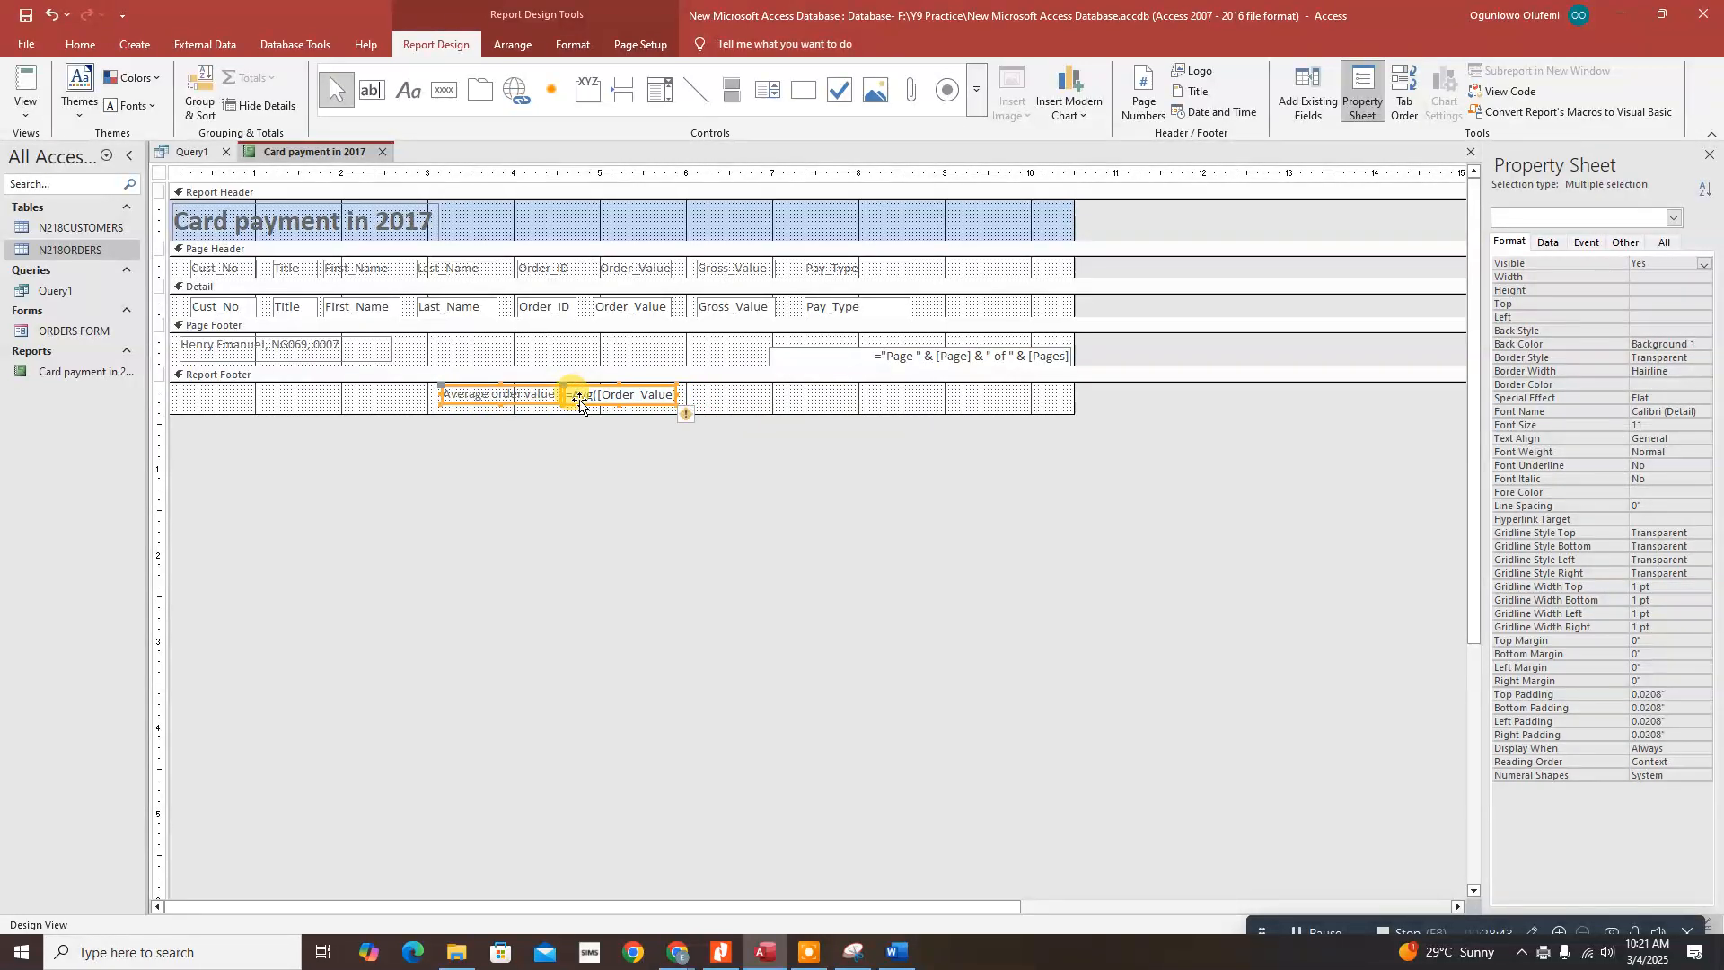
{"action": "left_click", "coordinate": [733, 408]}
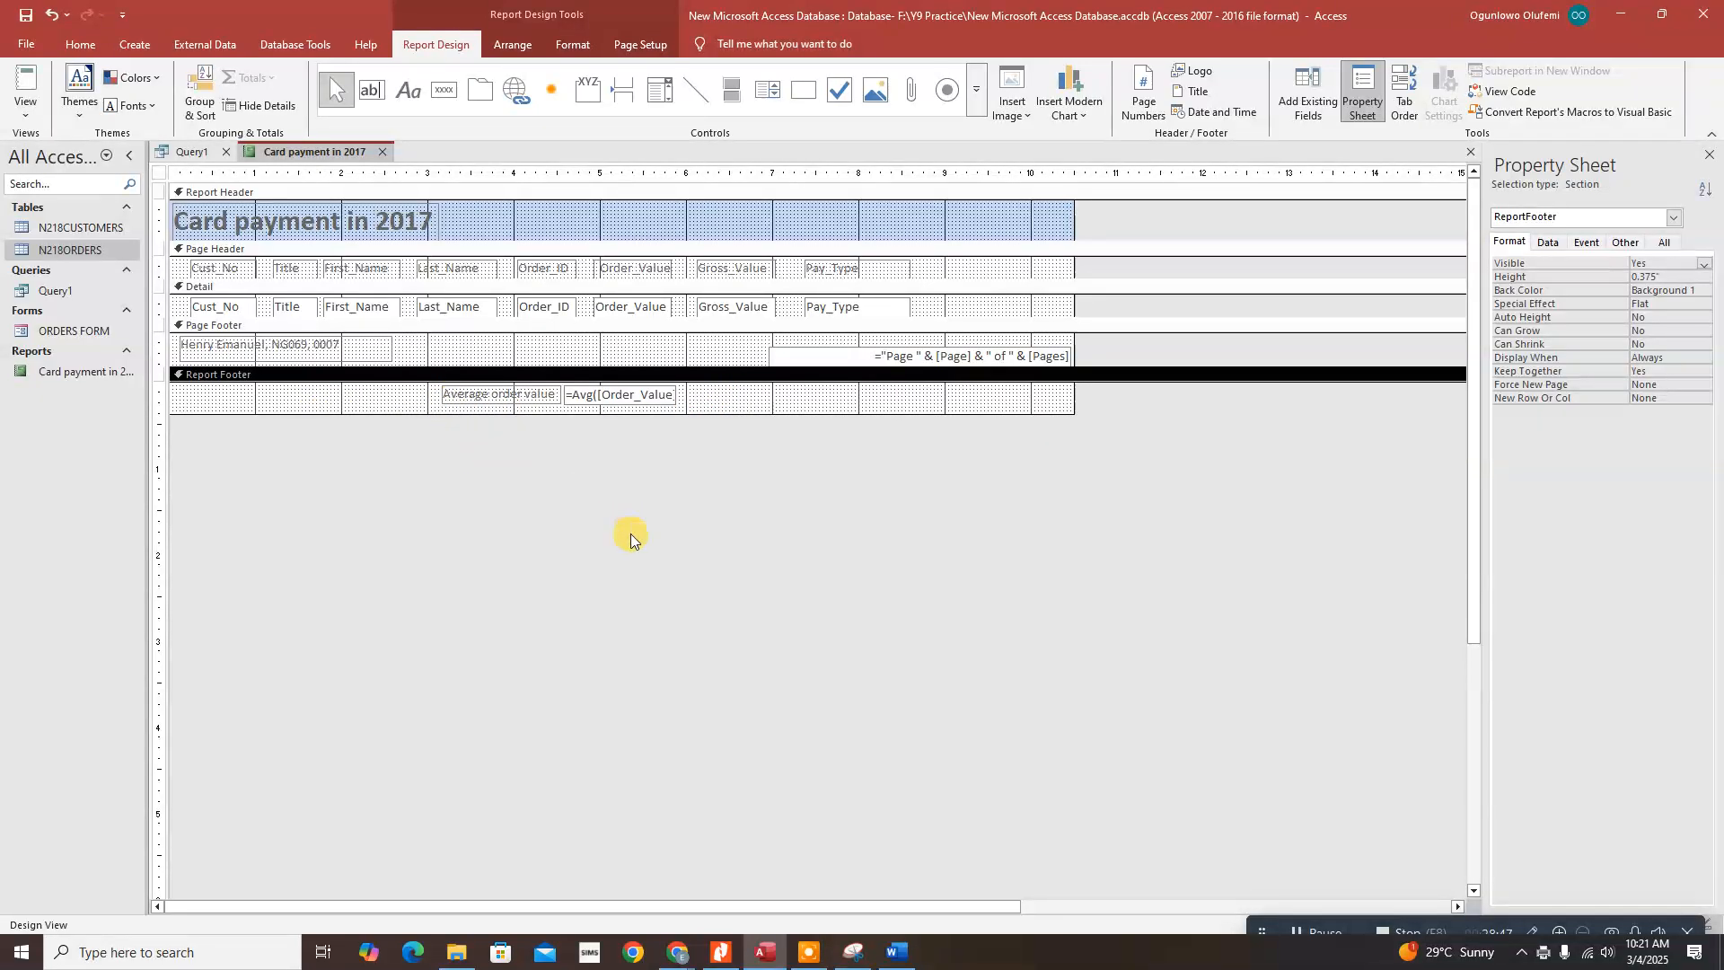
Step: Snip the Report Footer's 'Average order value' label and =Avg([Order_Value]) formula
{"action": "left_click", "coordinate": [853, 952]}
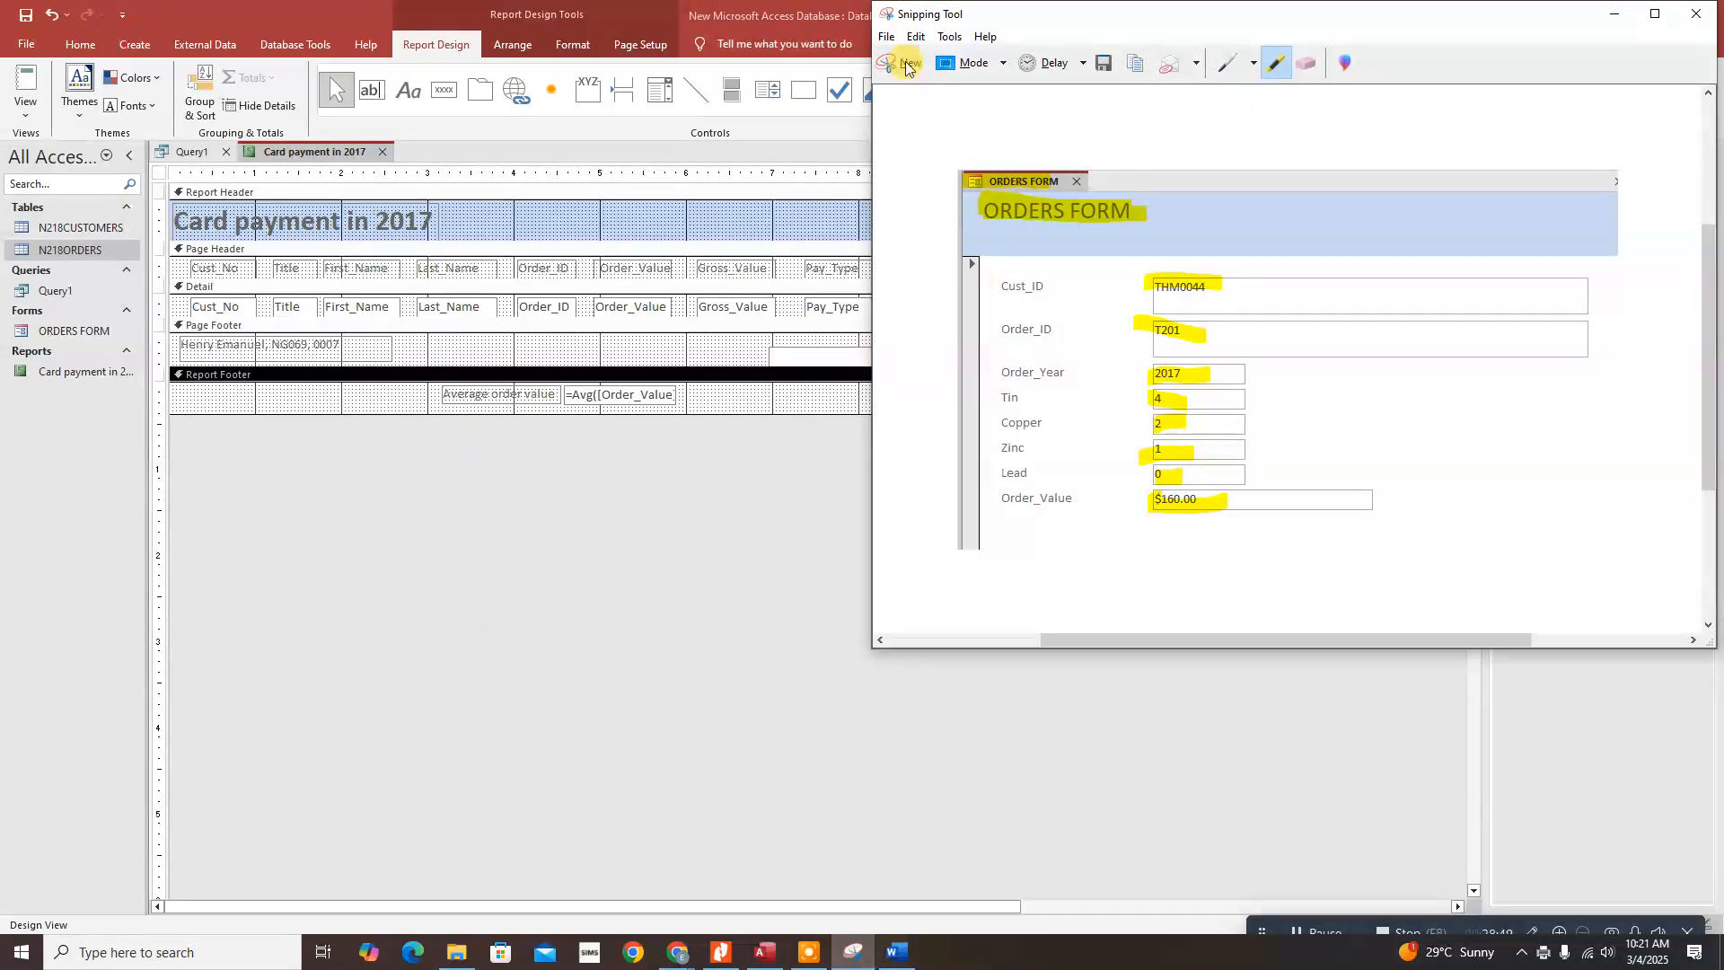
{"action": "left_click", "coordinate": [906, 63]}
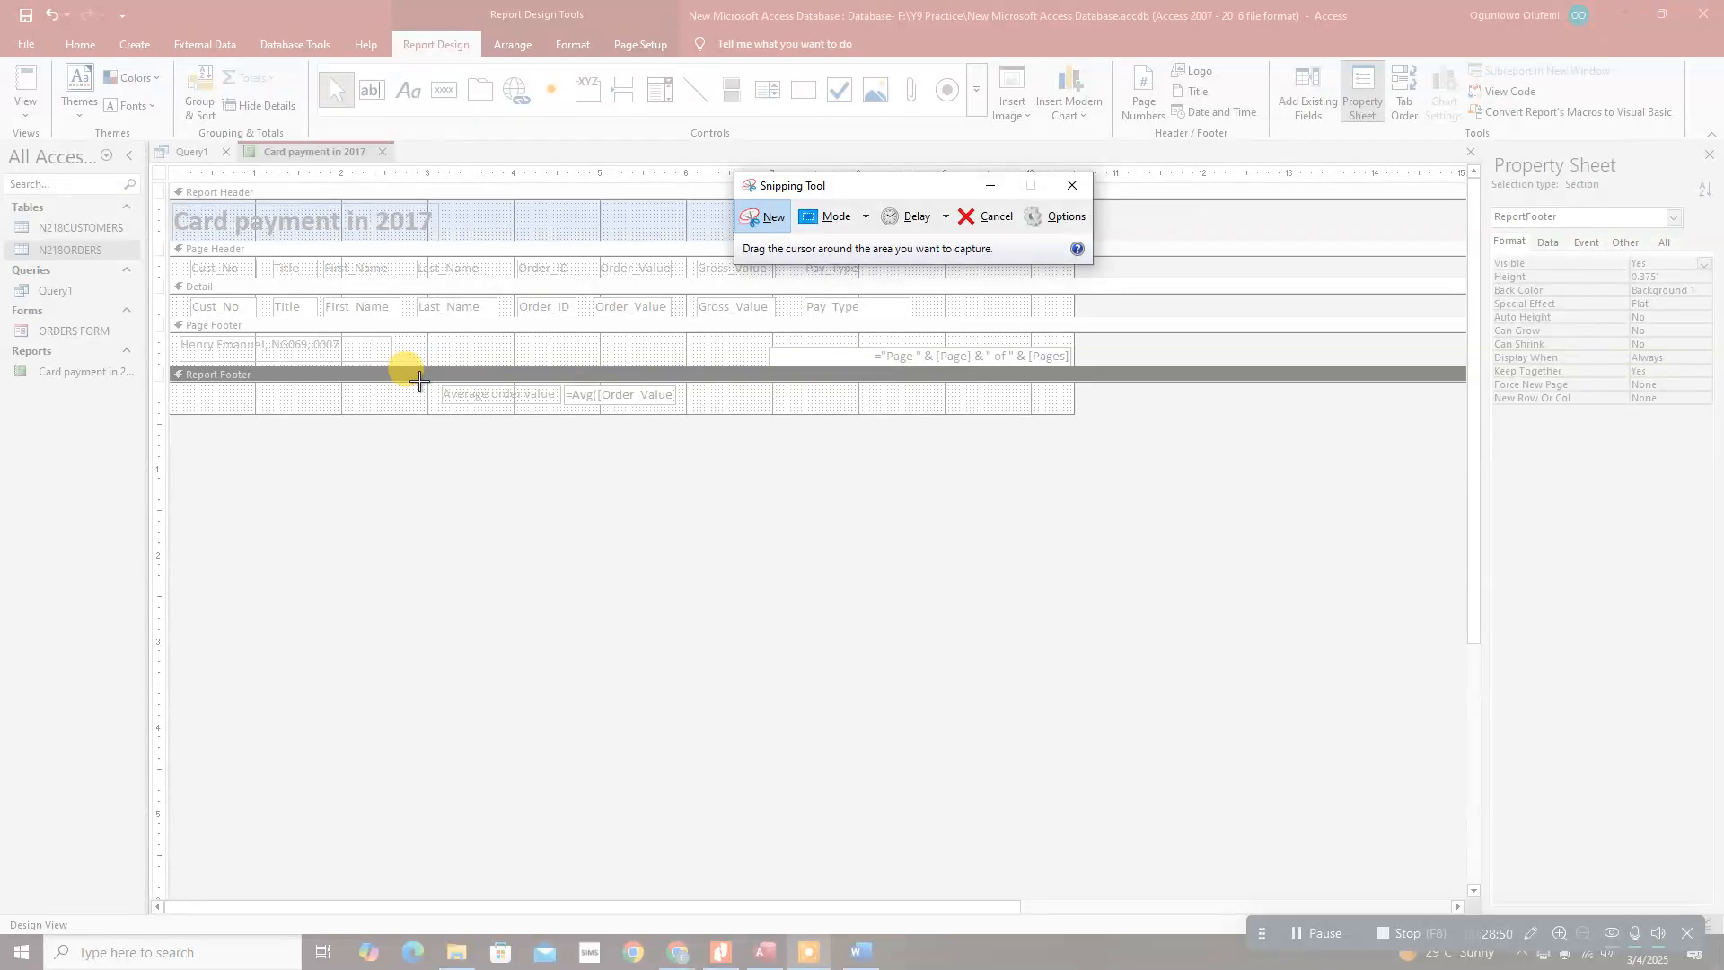
{"action": "left_click_drag", "start_coordinate": [425, 379], "coordinate": [690, 416]}
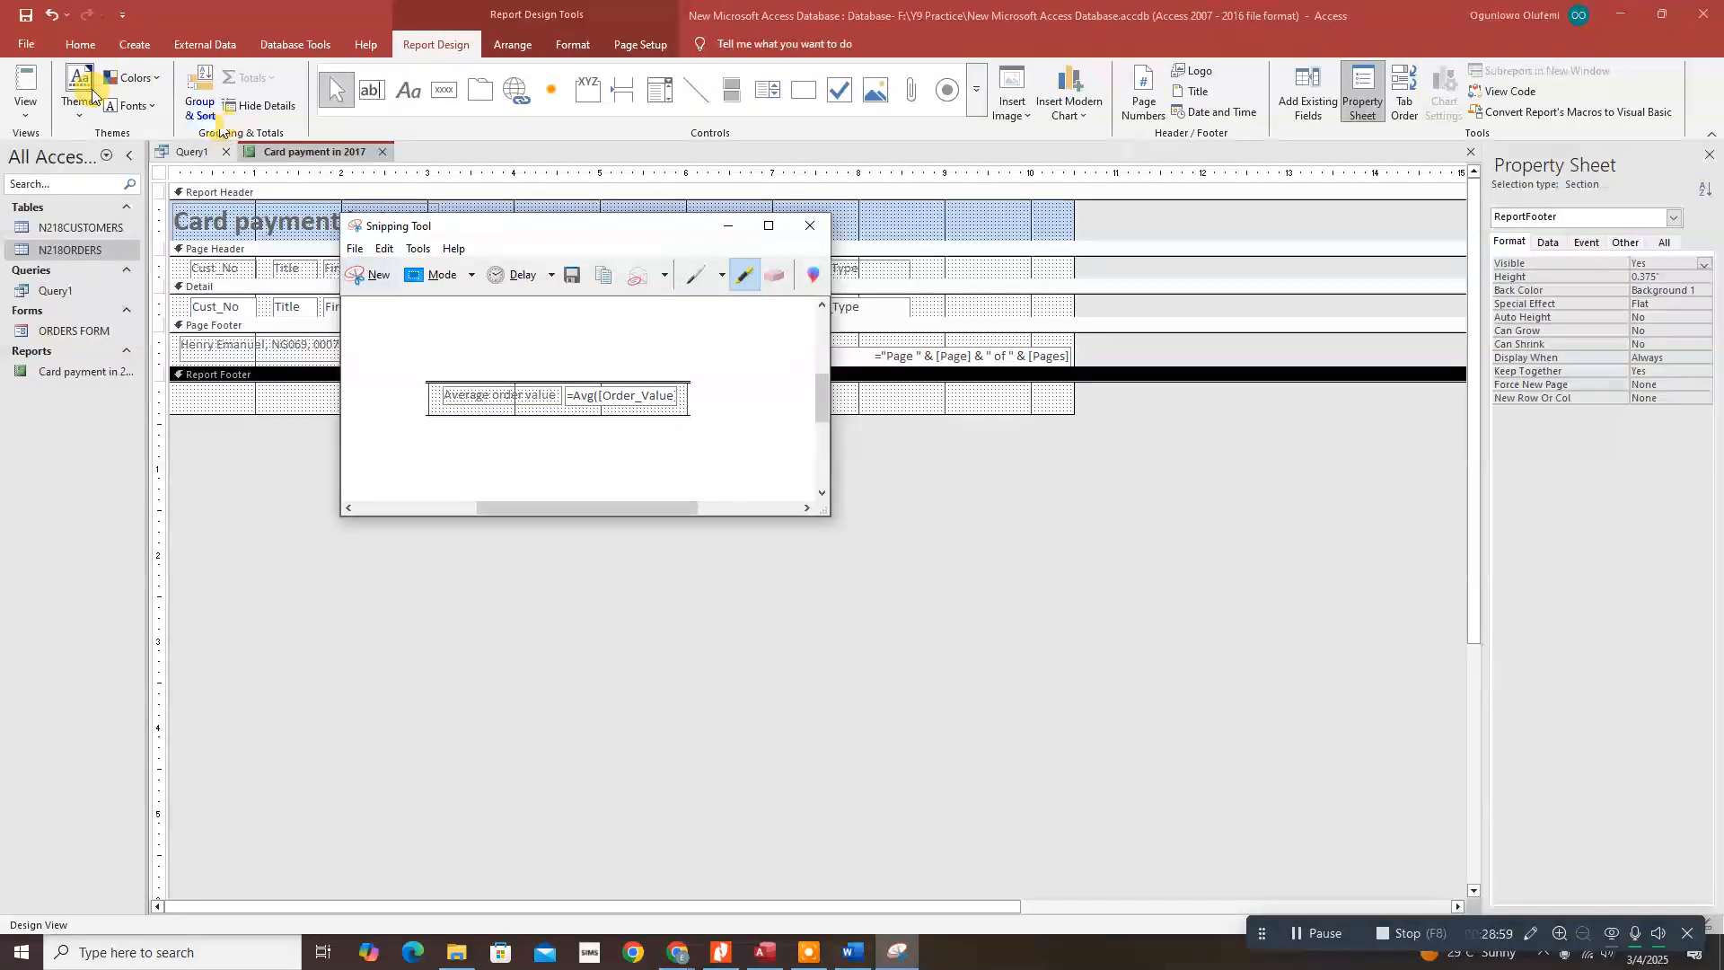
{"action": "left_click", "coordinate": [720, 952]}
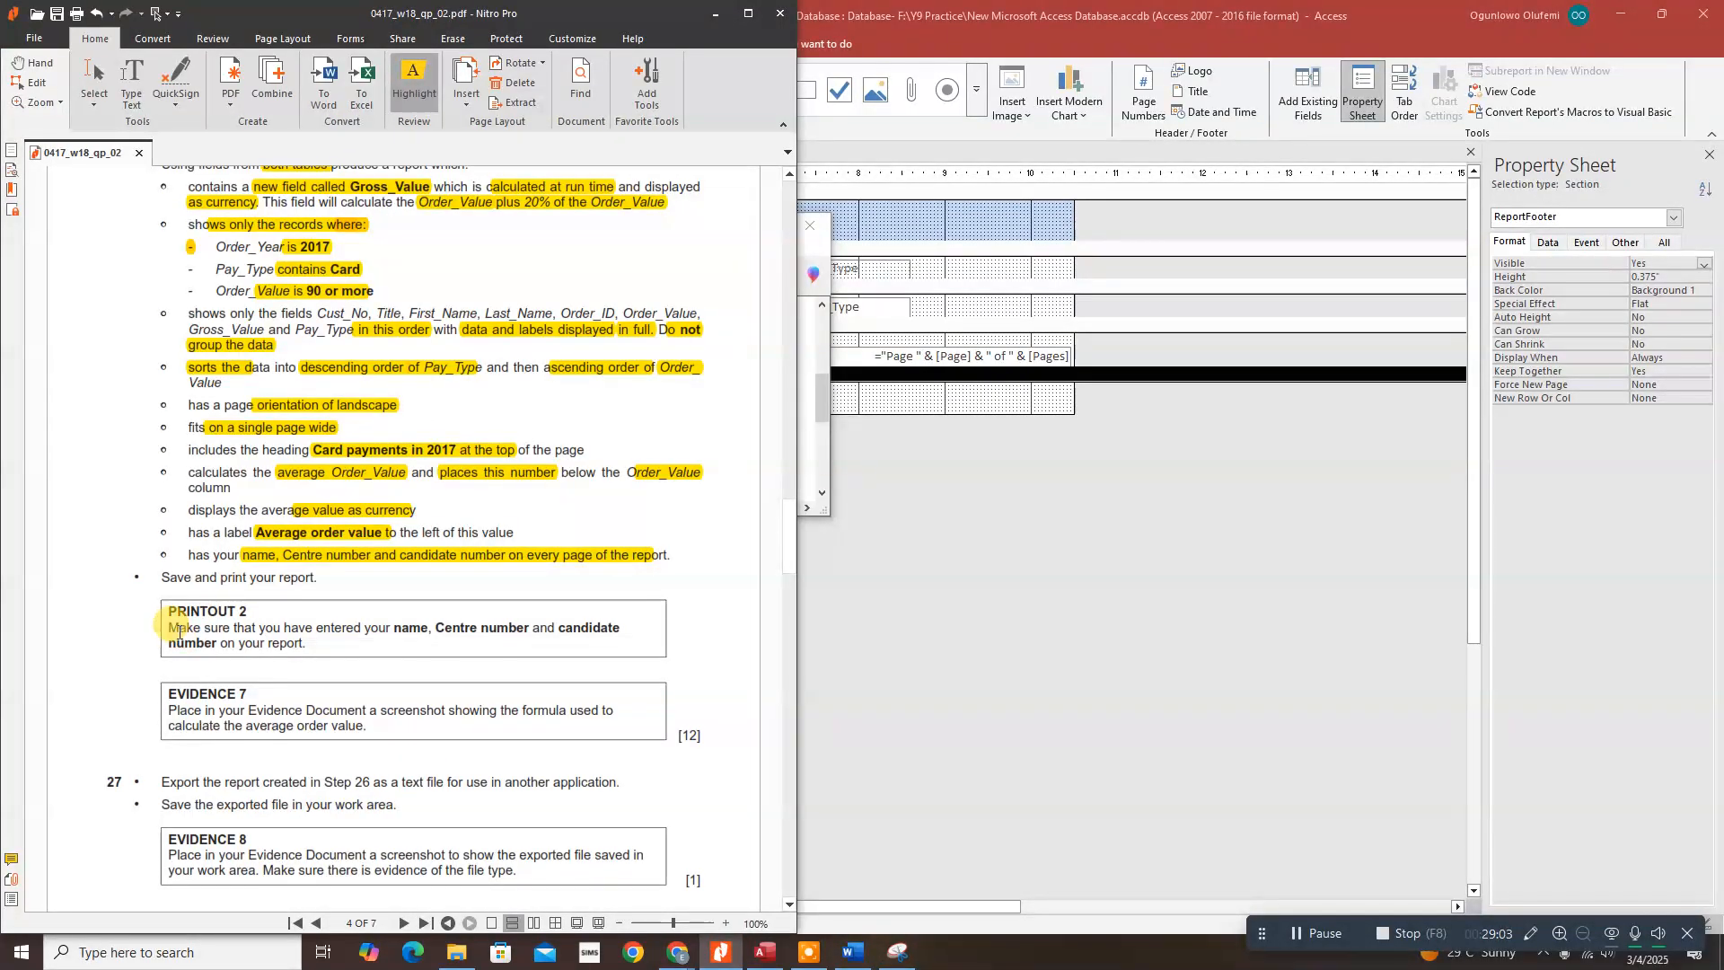
Step: Highlight the PRINTOUT 2 and EVIDENCE 7 instructions in yellow as done
{"action": "left_click_drag", "start_coordinate": [193, 616], "coordinate": [622, 629]}
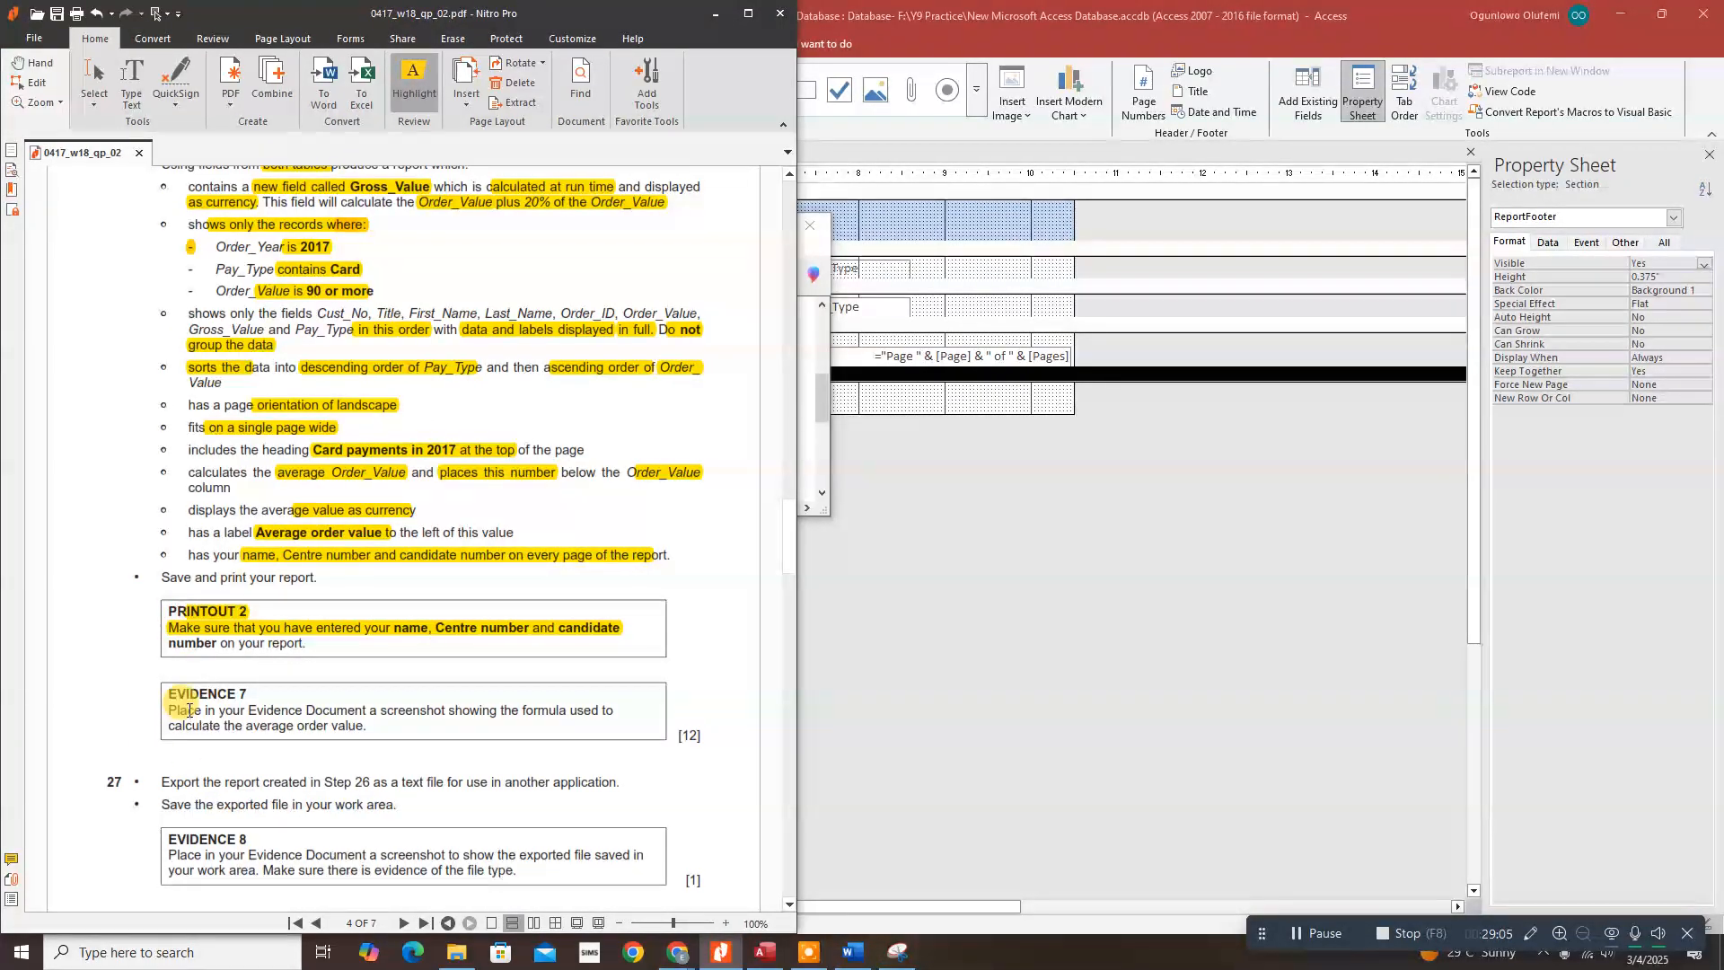
{"action": "left_click_drag", "start_coordinate": [189, 709], "coordinate": [615, 711]}
{"action": "scroll", "coordinate": [615, 711], "scroll_direction": "down", "scroll_amount": 3}
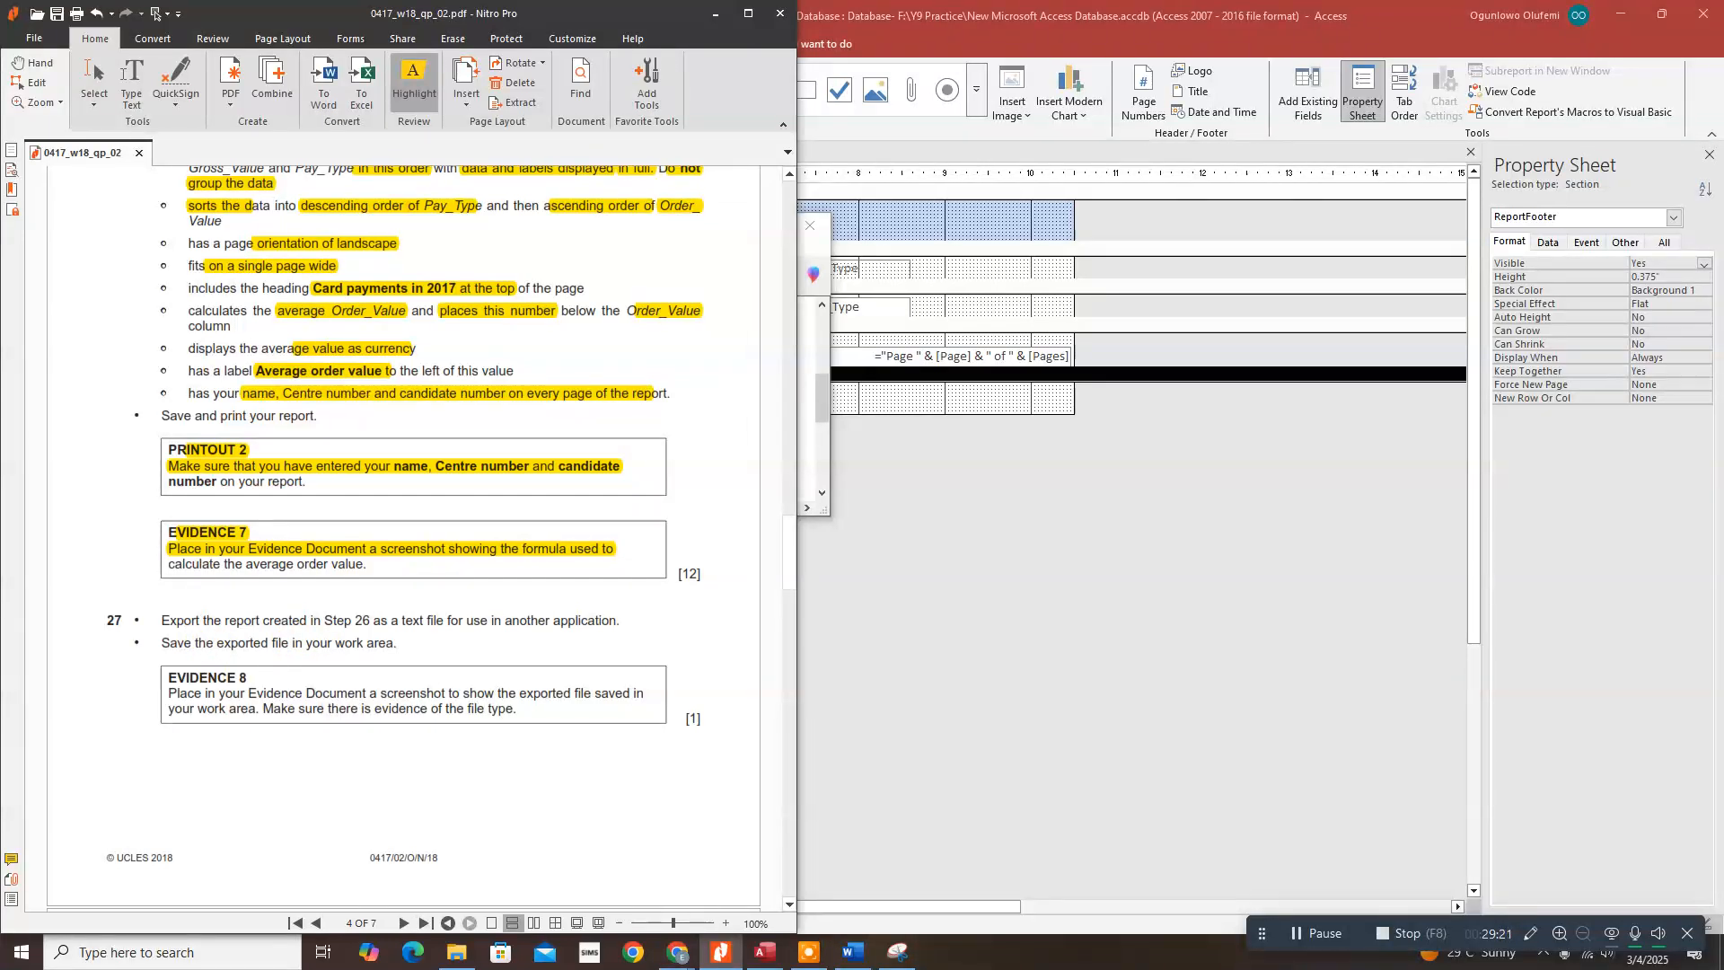
Step: Switch the report through Layout View to Report View and show the External Data export options
{"action": "left_click", "coordinate": [914, 580]}
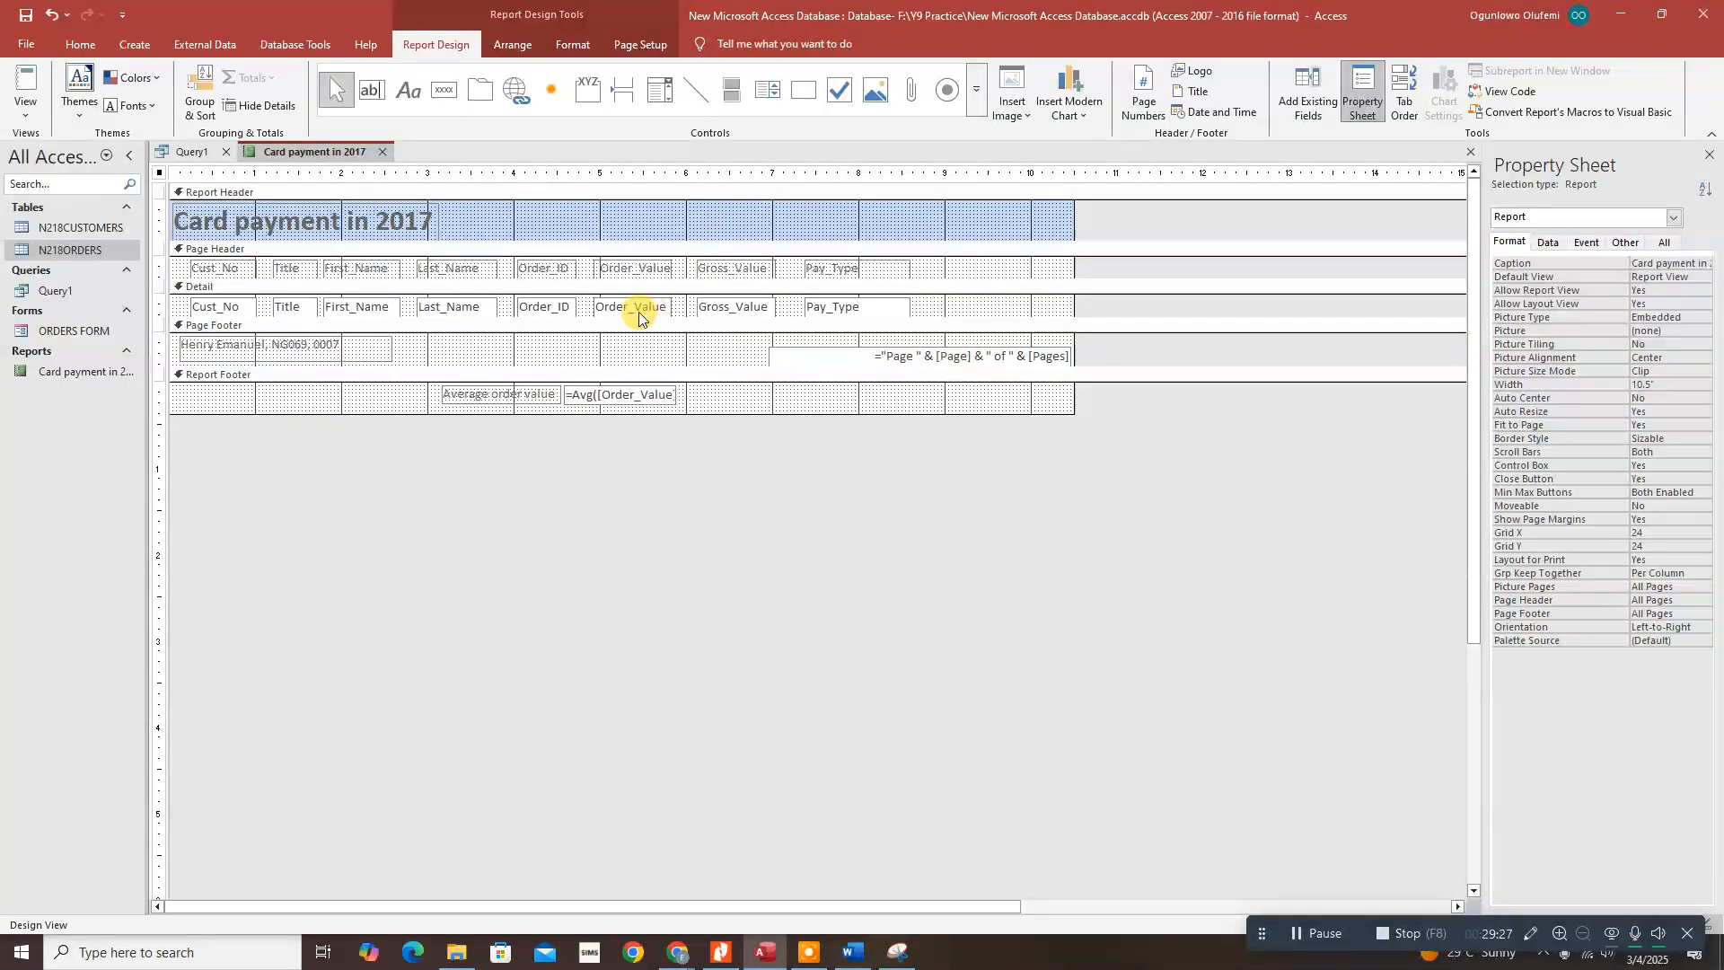
{"action": "left_click", "coordinate": [25, 106]}
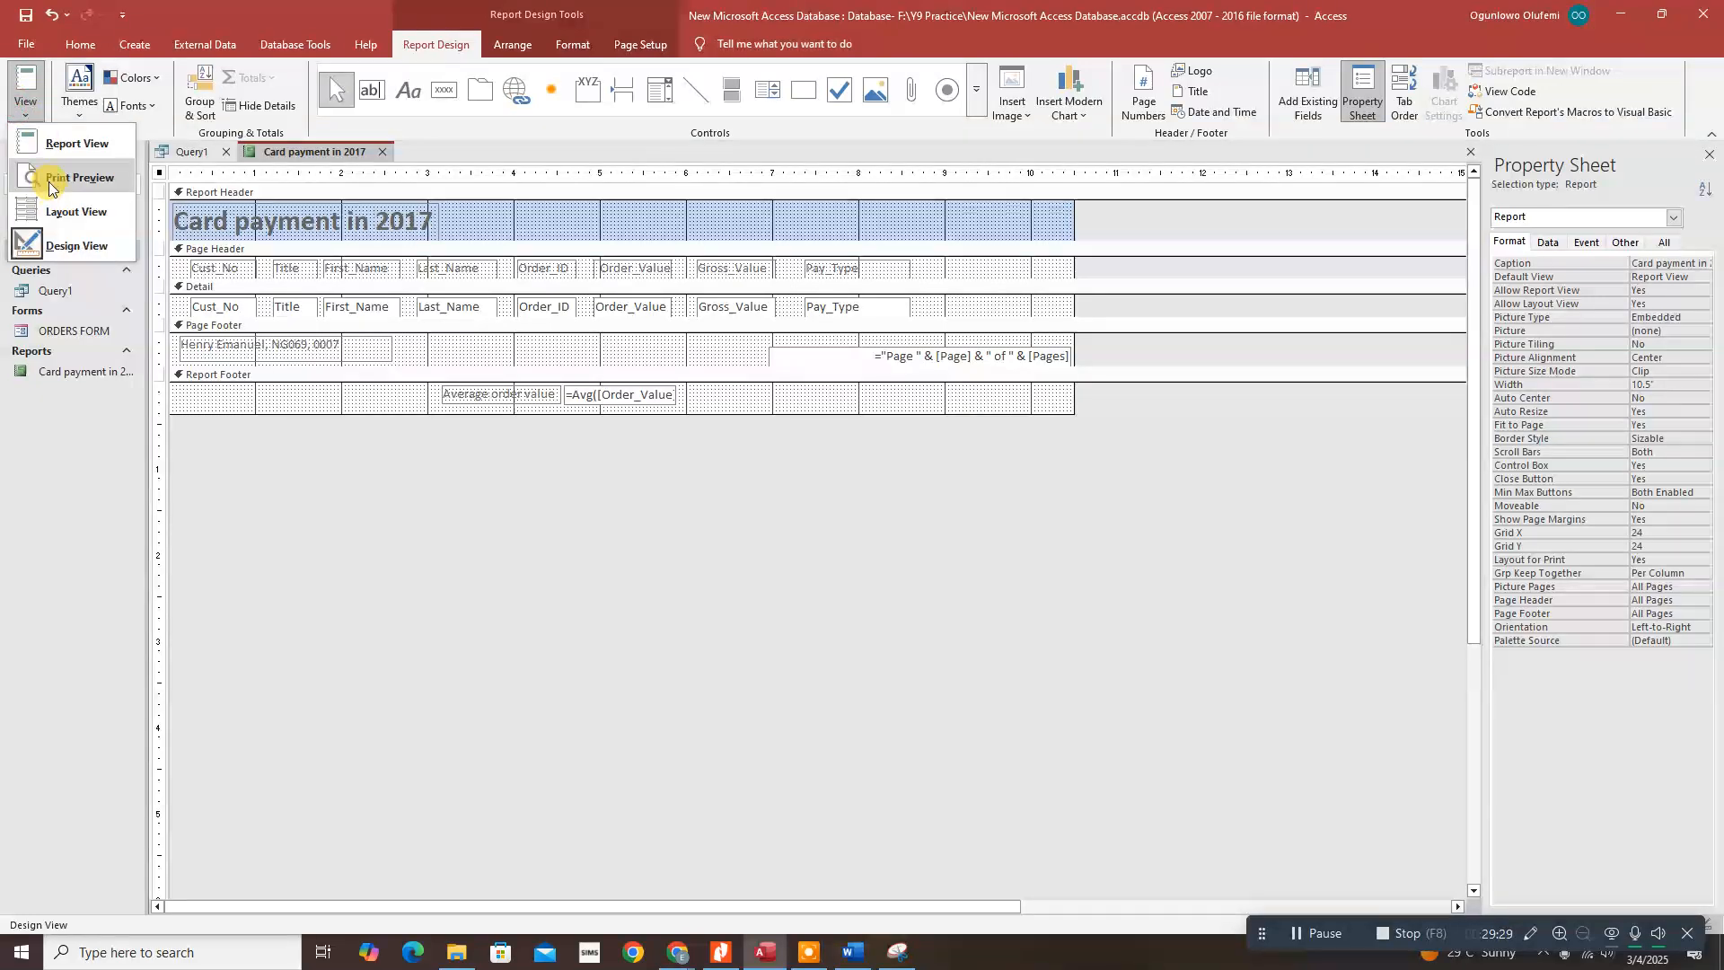
{"action": "left_click", "coordinate": [63, 211]}
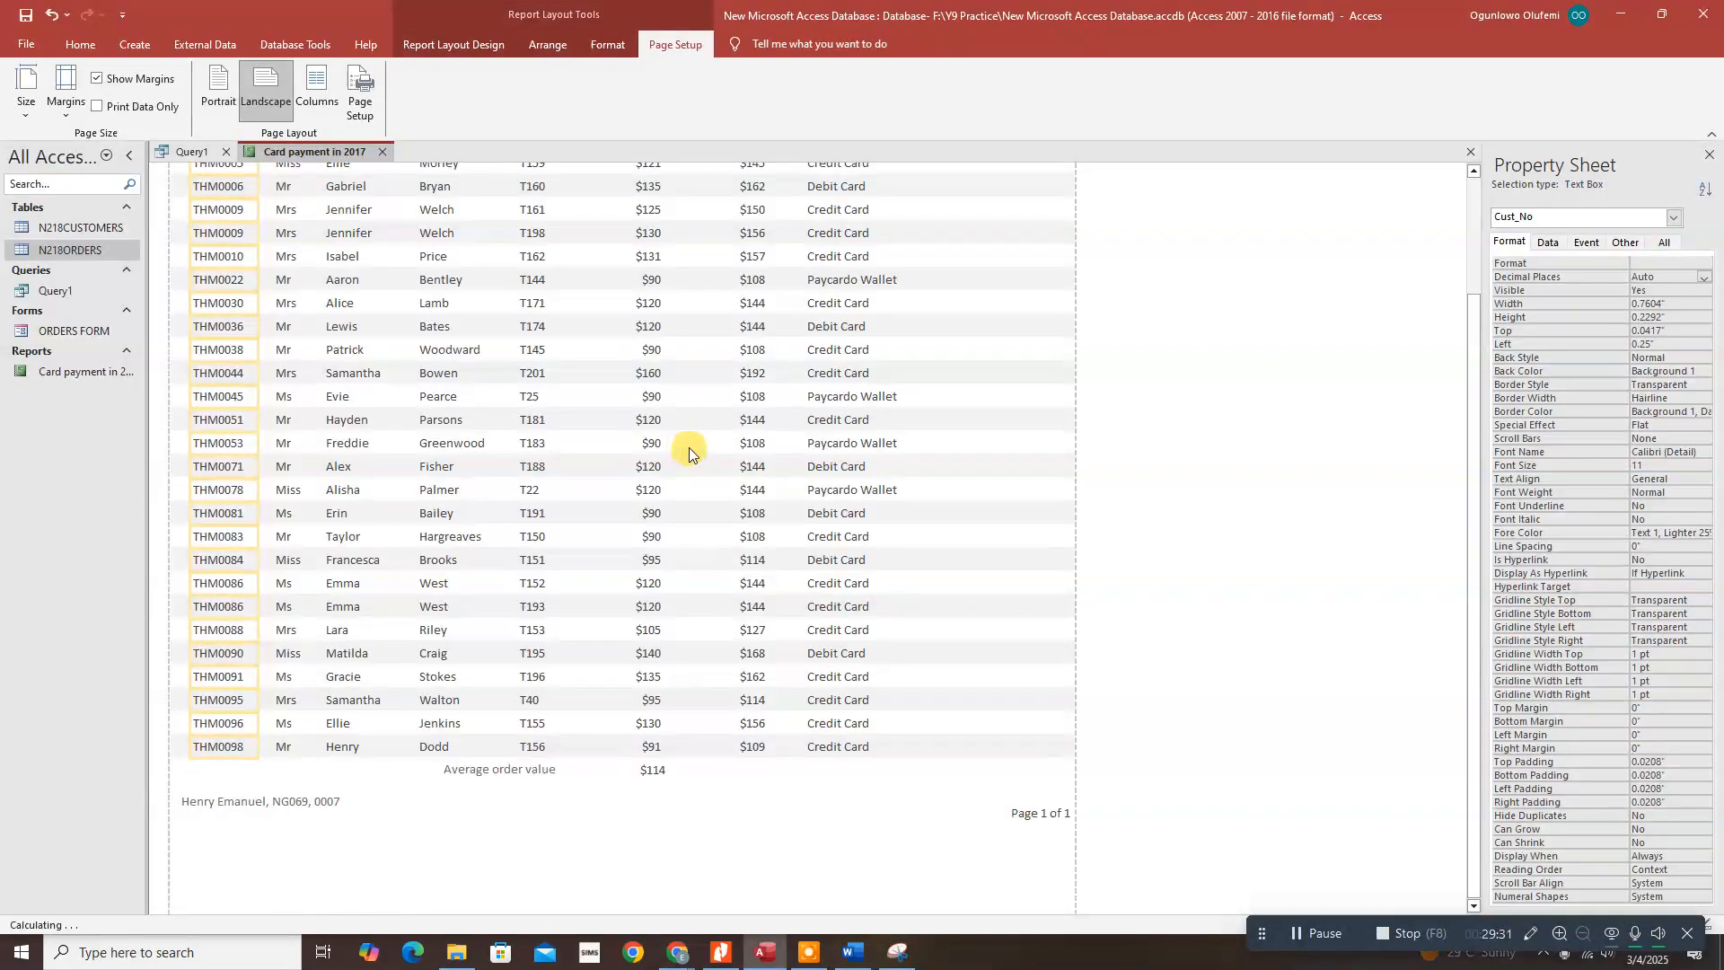
{"action": "scroll", "coordinate": [689, 448], "scroll_direction": "up", "scroll_amount": 2}
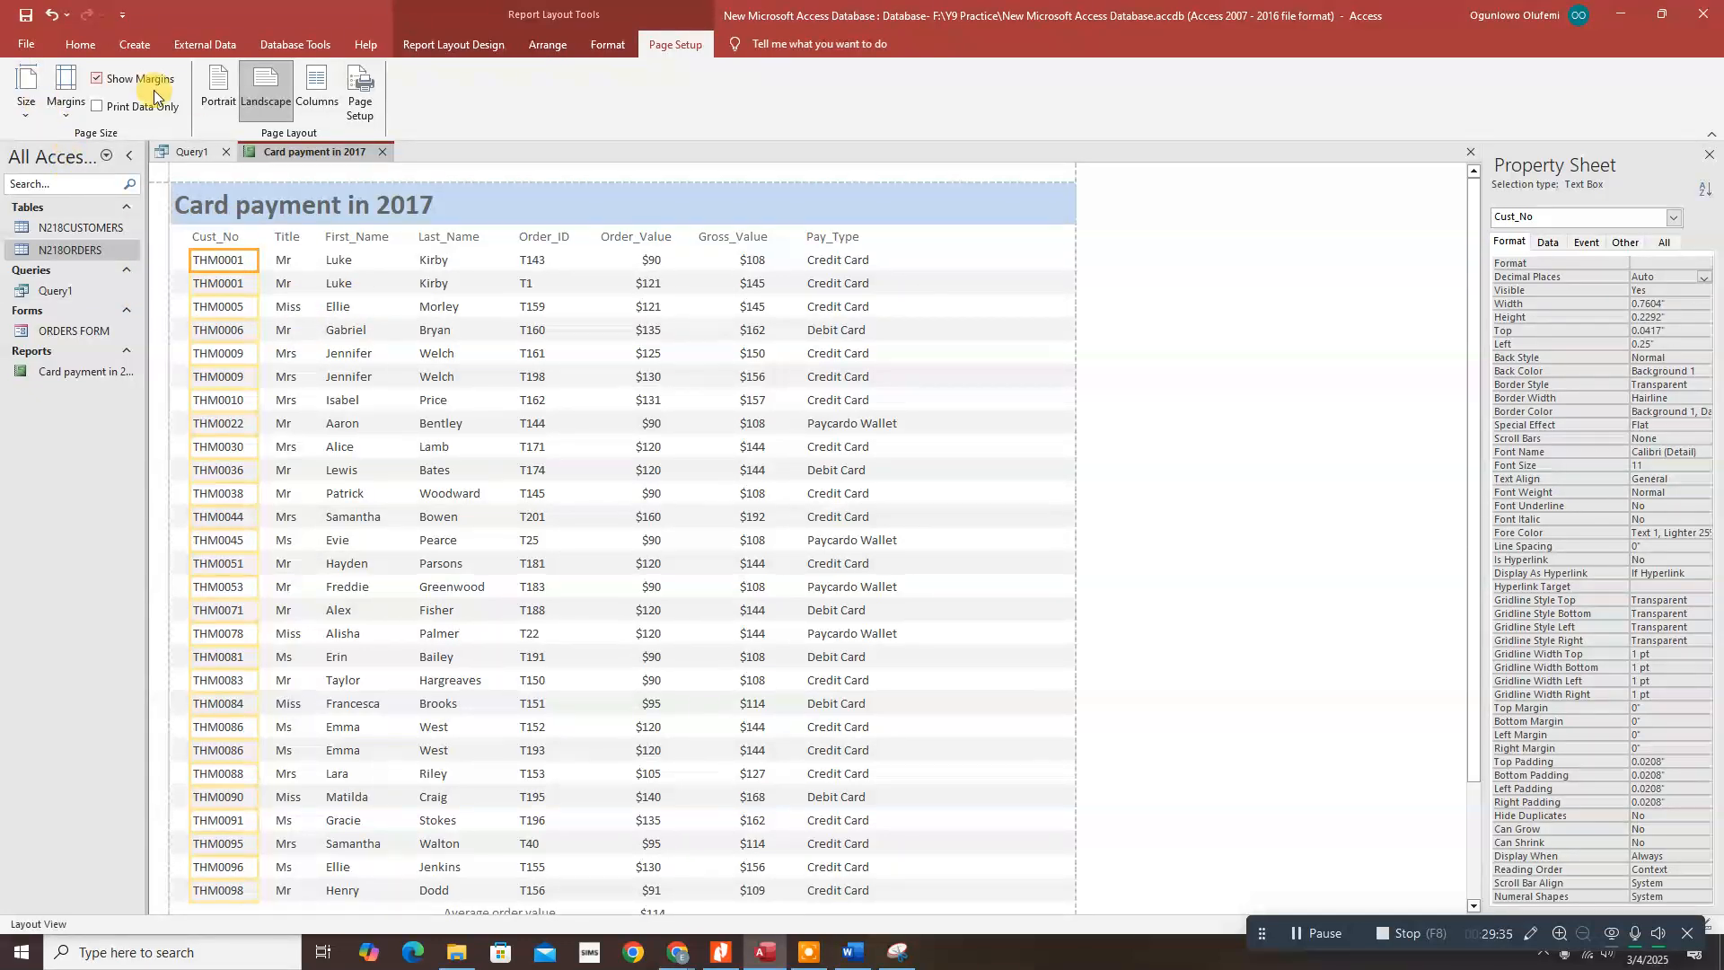
{"action": "left_click", "coordinate": [453, 44]}
{"action": "left_click", "coordinate": [25, 100]}
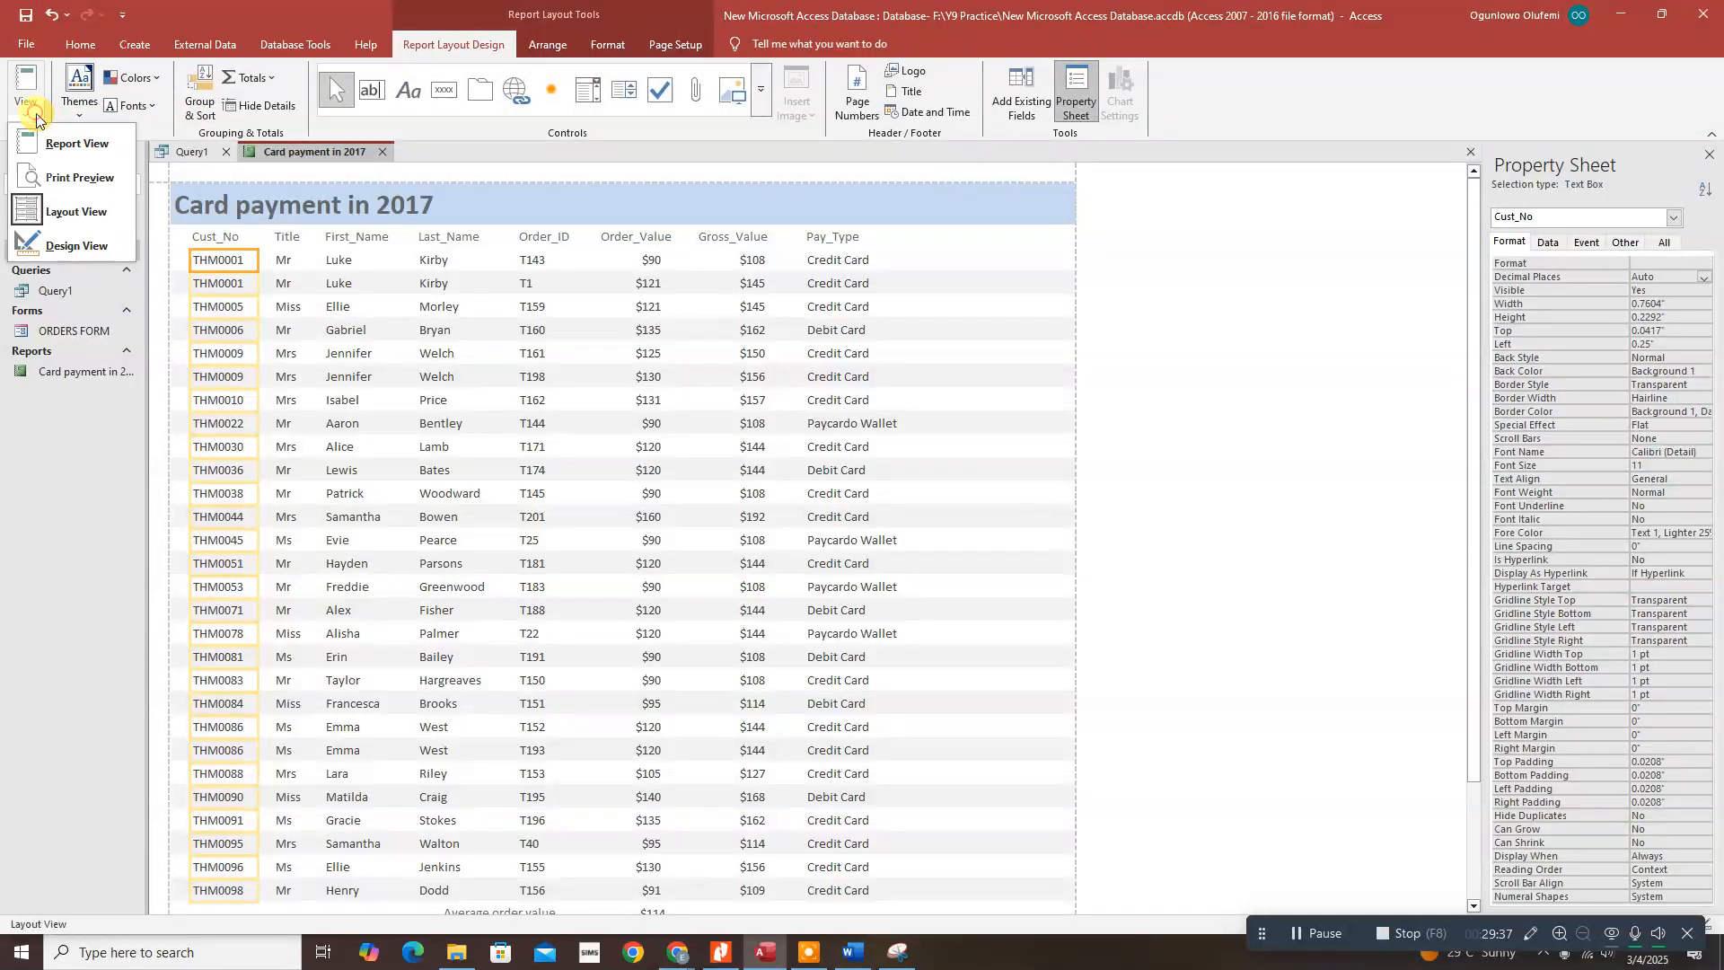
{"action": "left_click", "coordinate": [42, 139]}
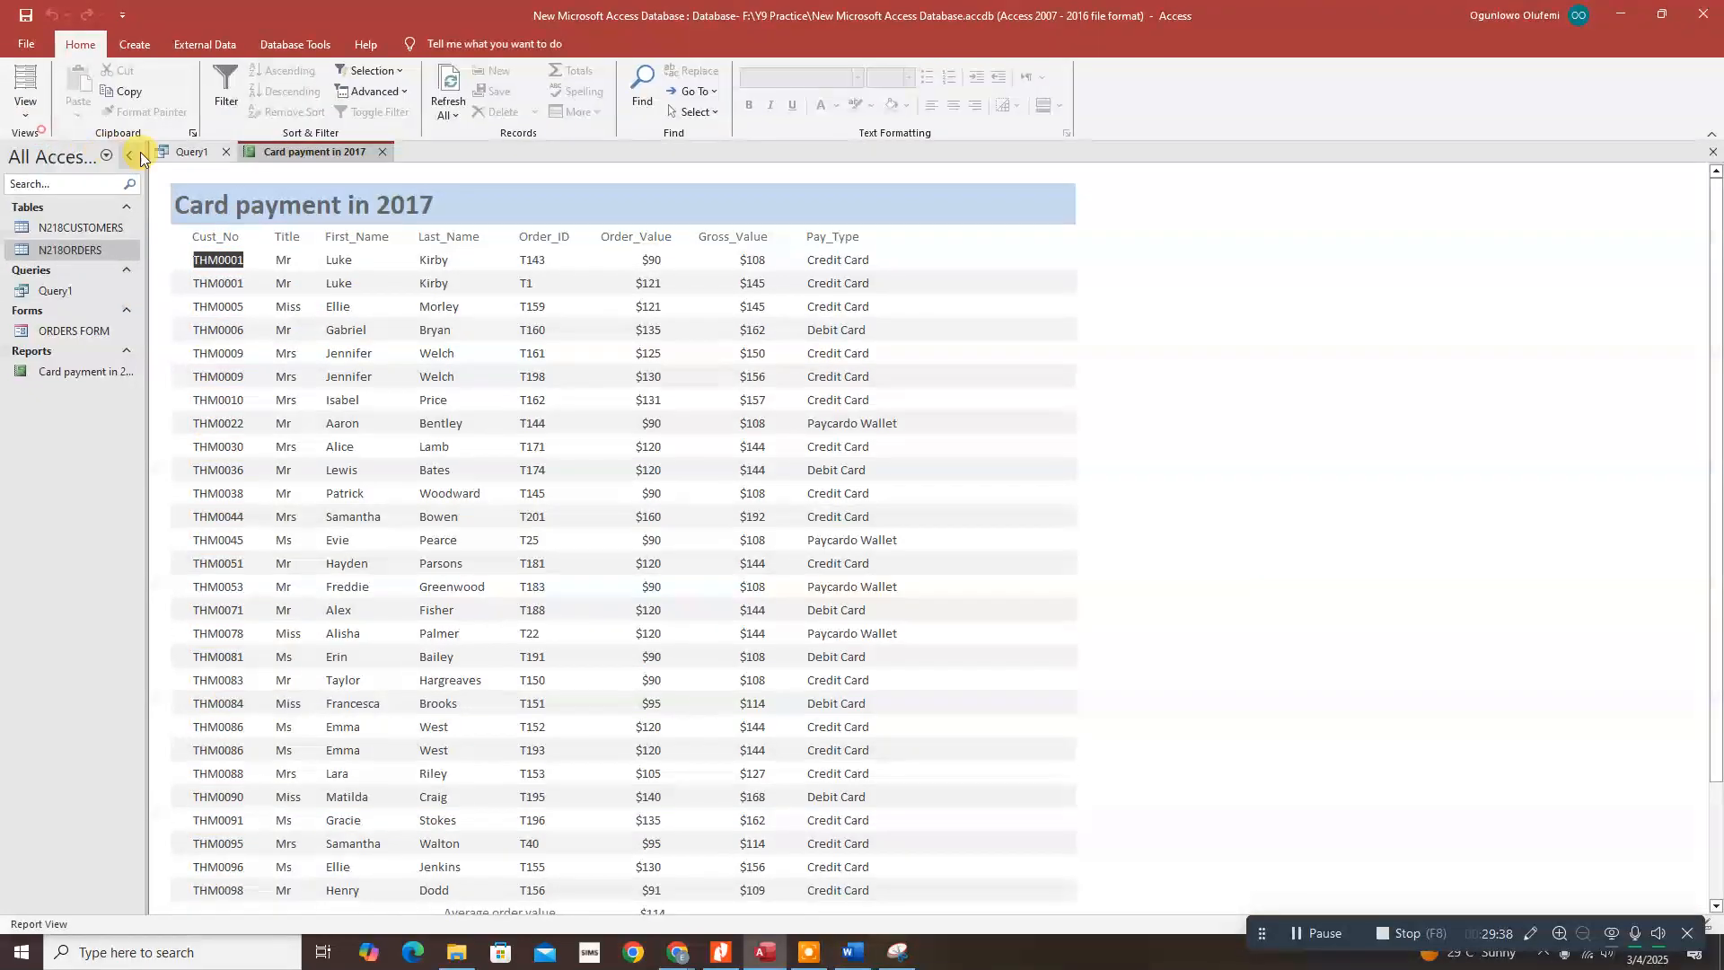
{"action": "left_click", "coordinate": [217, 46]}
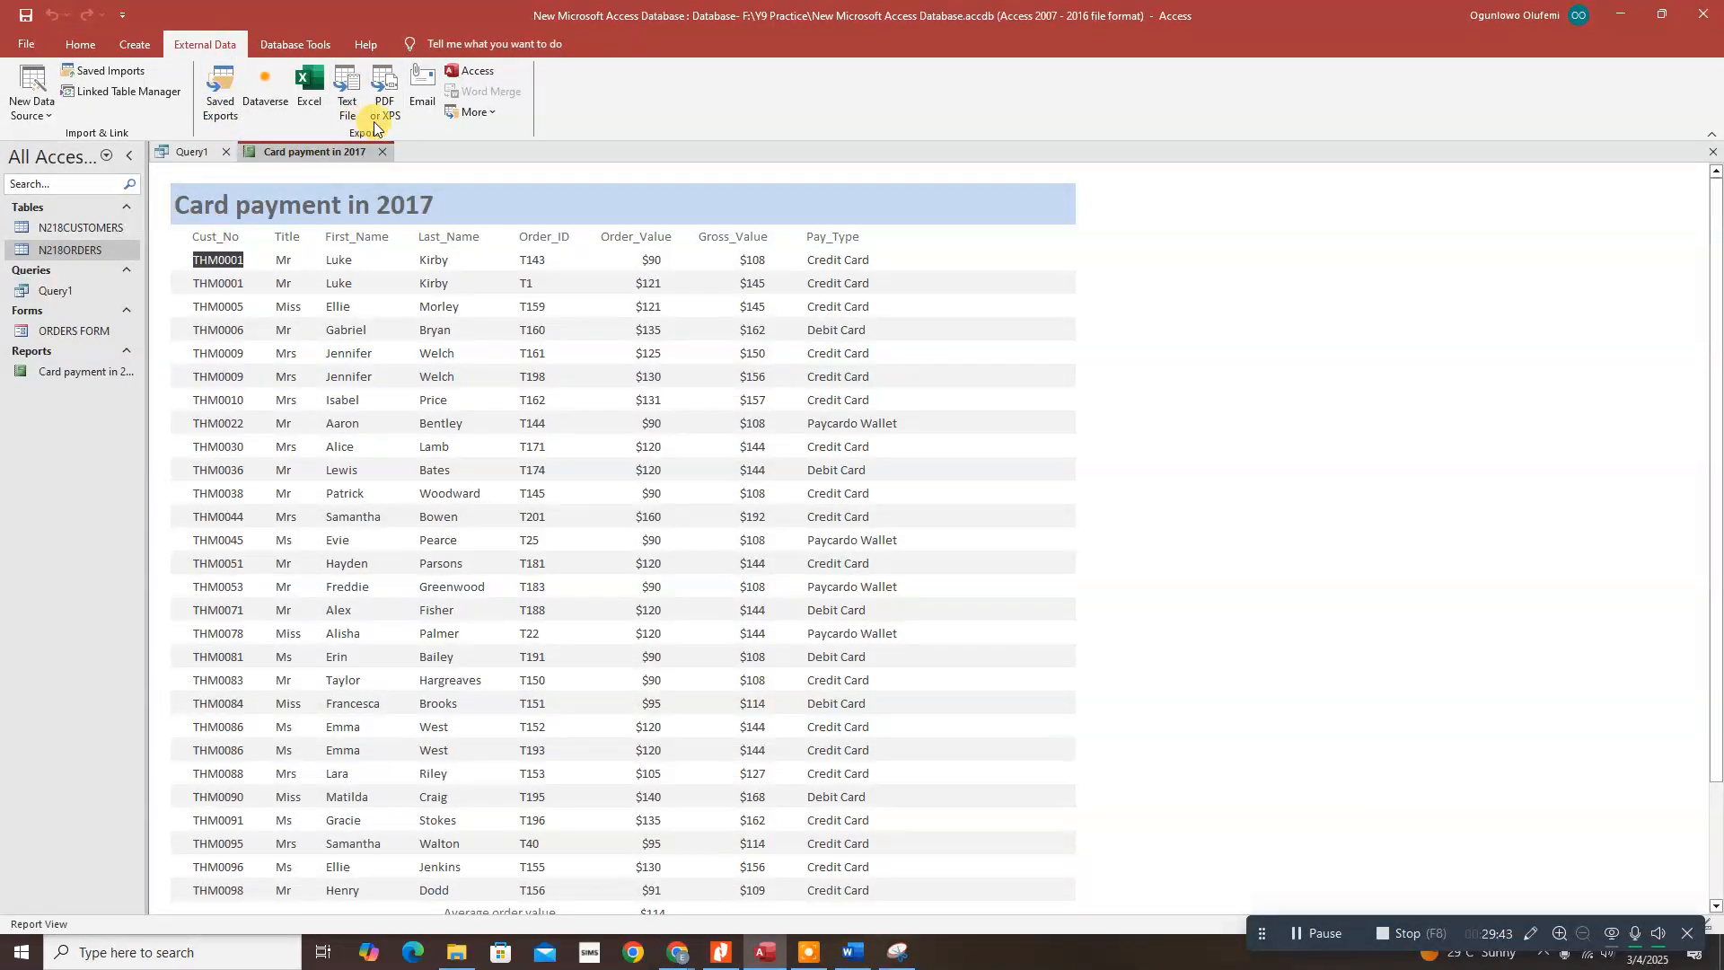
Step: Export the report as RTF to F:\Y9 Practice\Card payment in 2017.rtf, dismissing the VBE6EXT.OLB error
{"action": "left_click", "coordinate": [494, 111]}
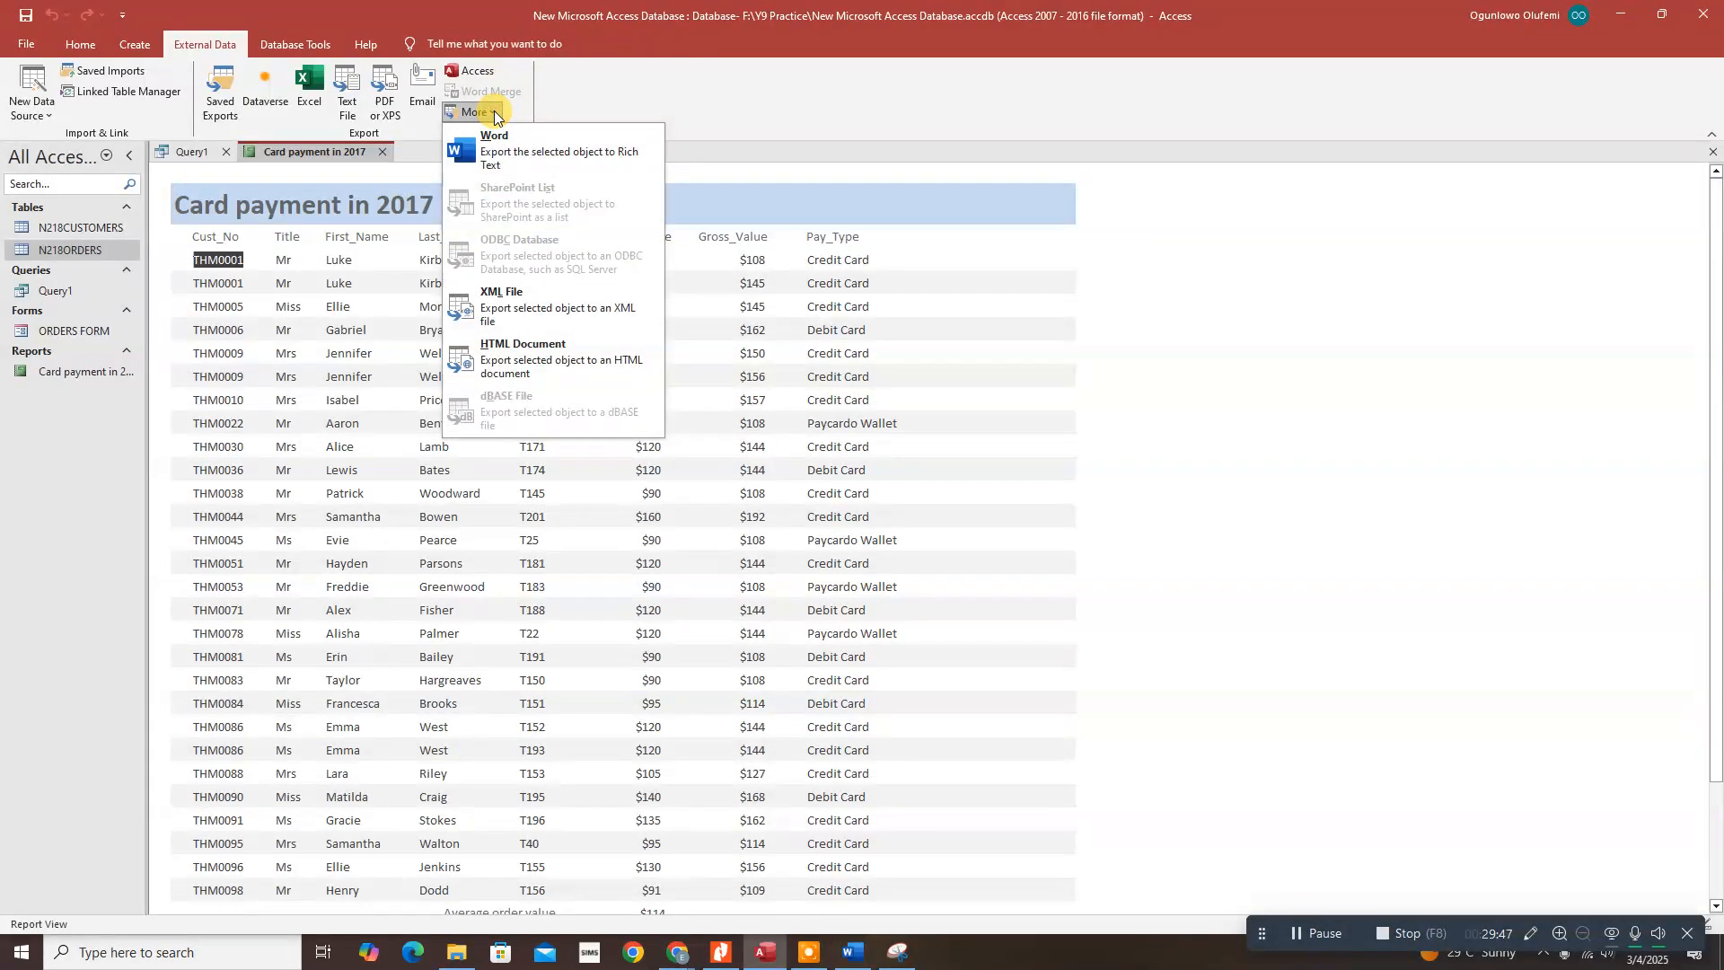
{"action": "left_click", "coordinate": [502, 158]}
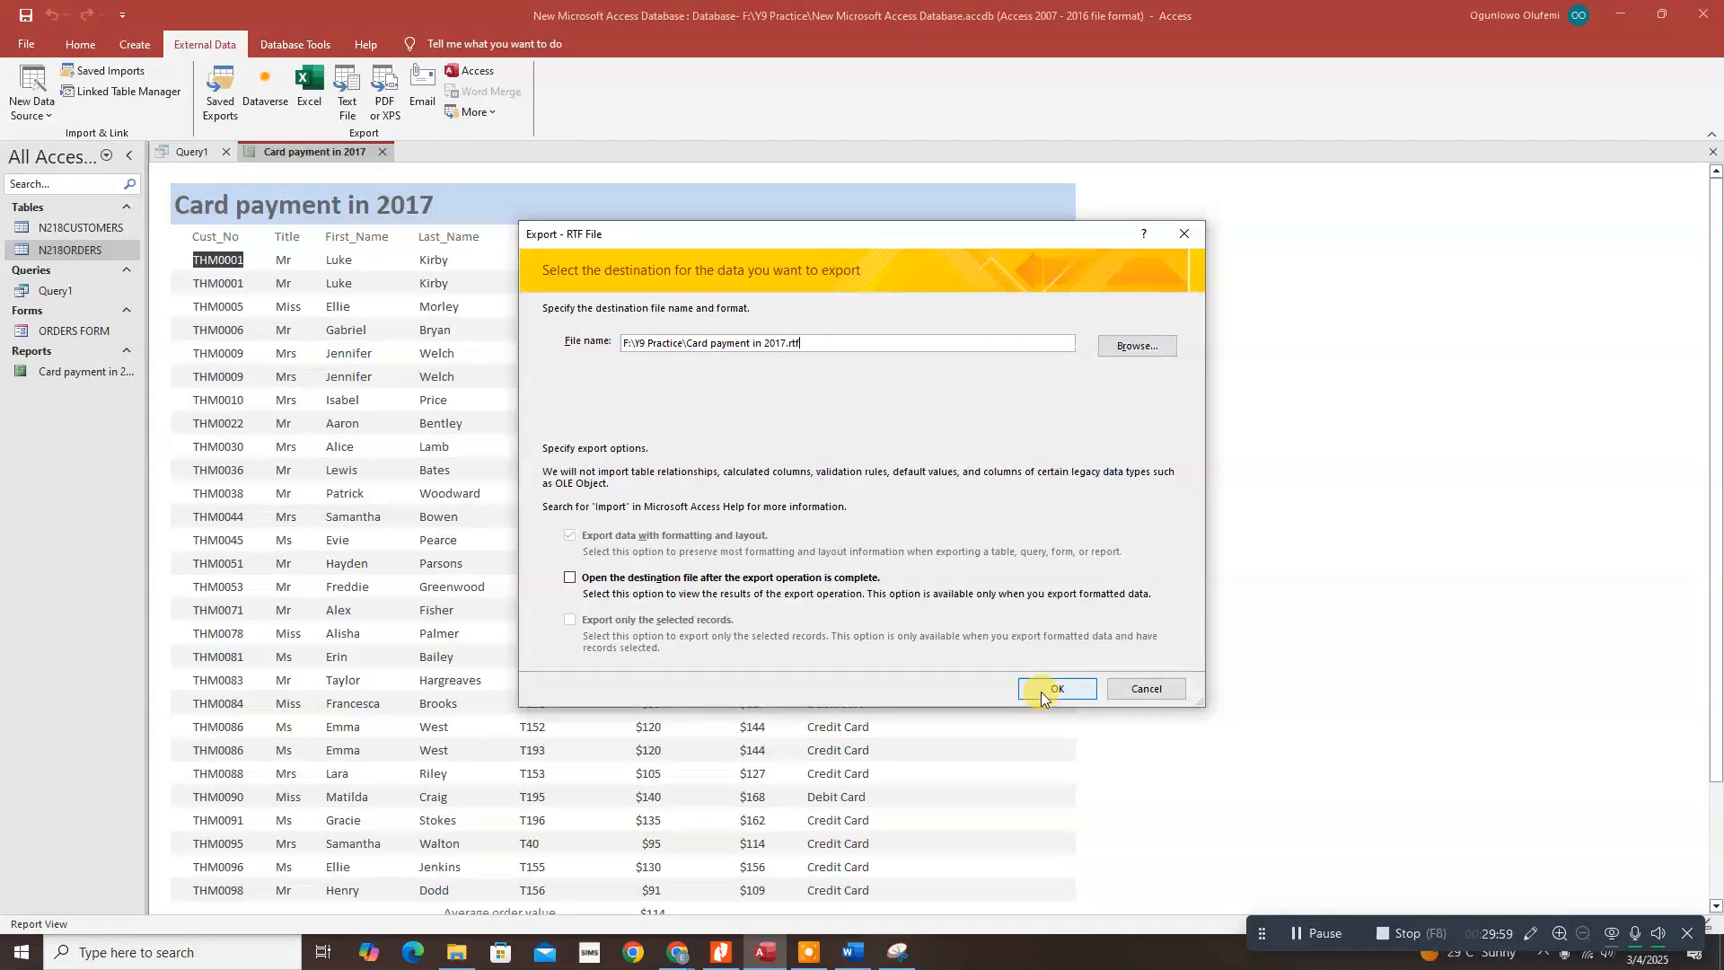
{"action": "left_click", "coordinate": [1137, 346]}
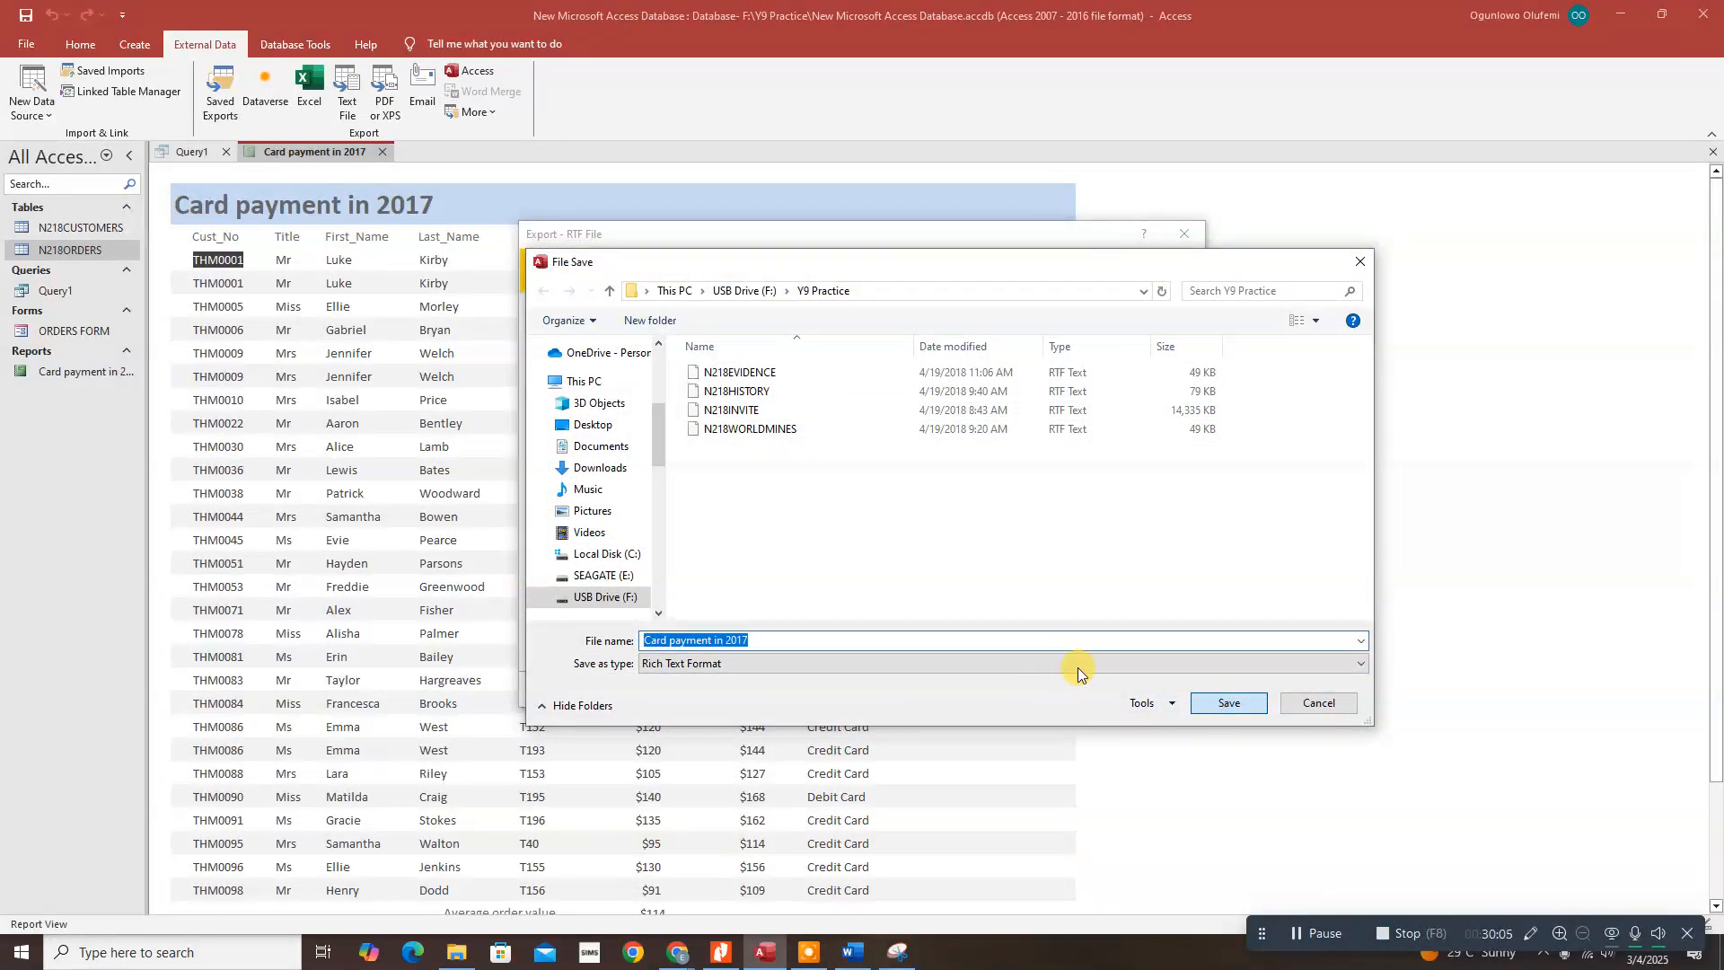
{"action": "left_click", "coordinate": [1223, 703]}
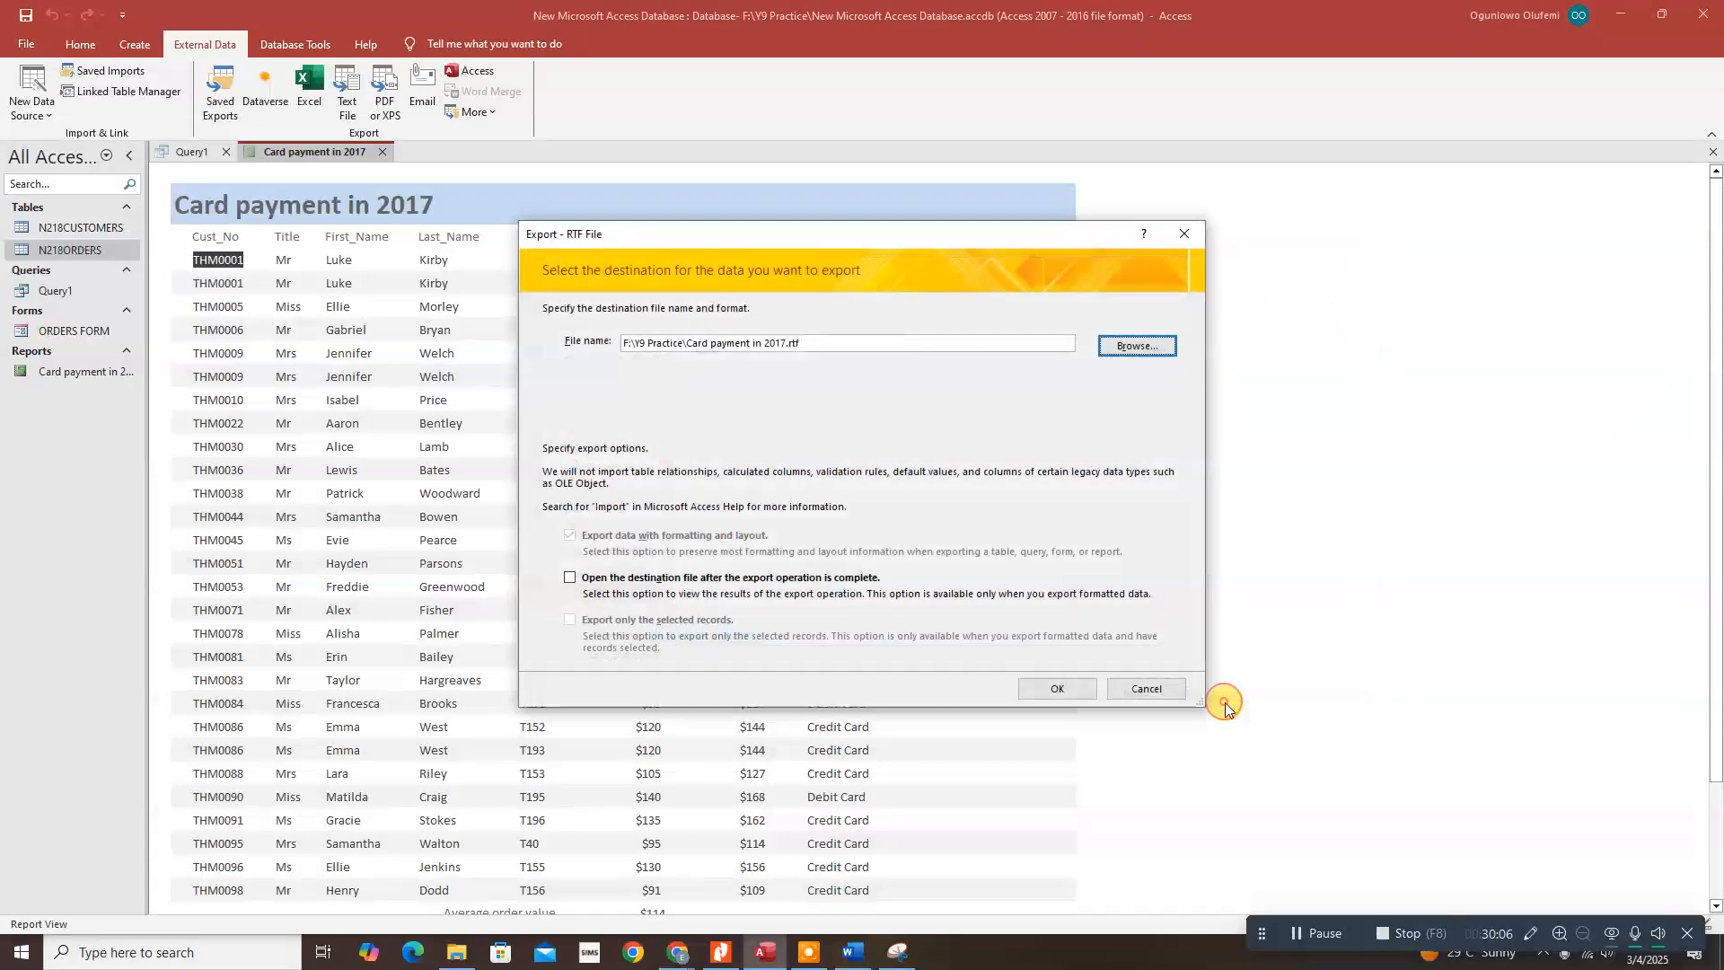
{"action": "left_click", "coordinate": [1058, 689]}
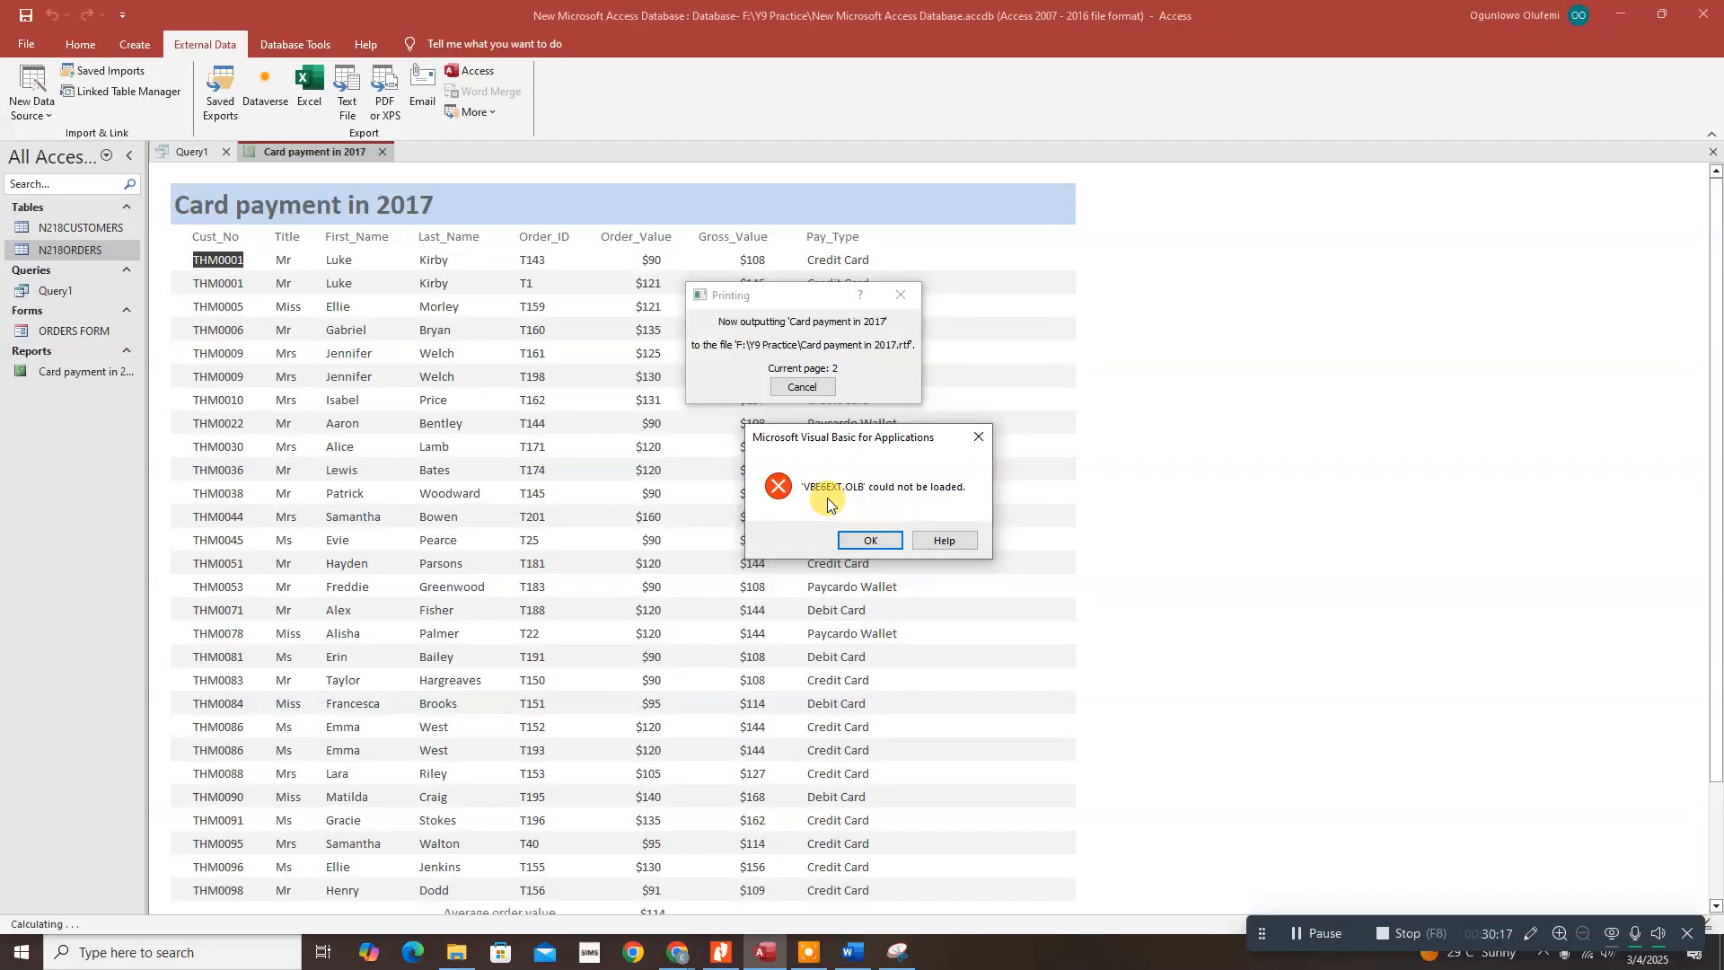
{"action": "left_click", "coordinate": [873, 539]}
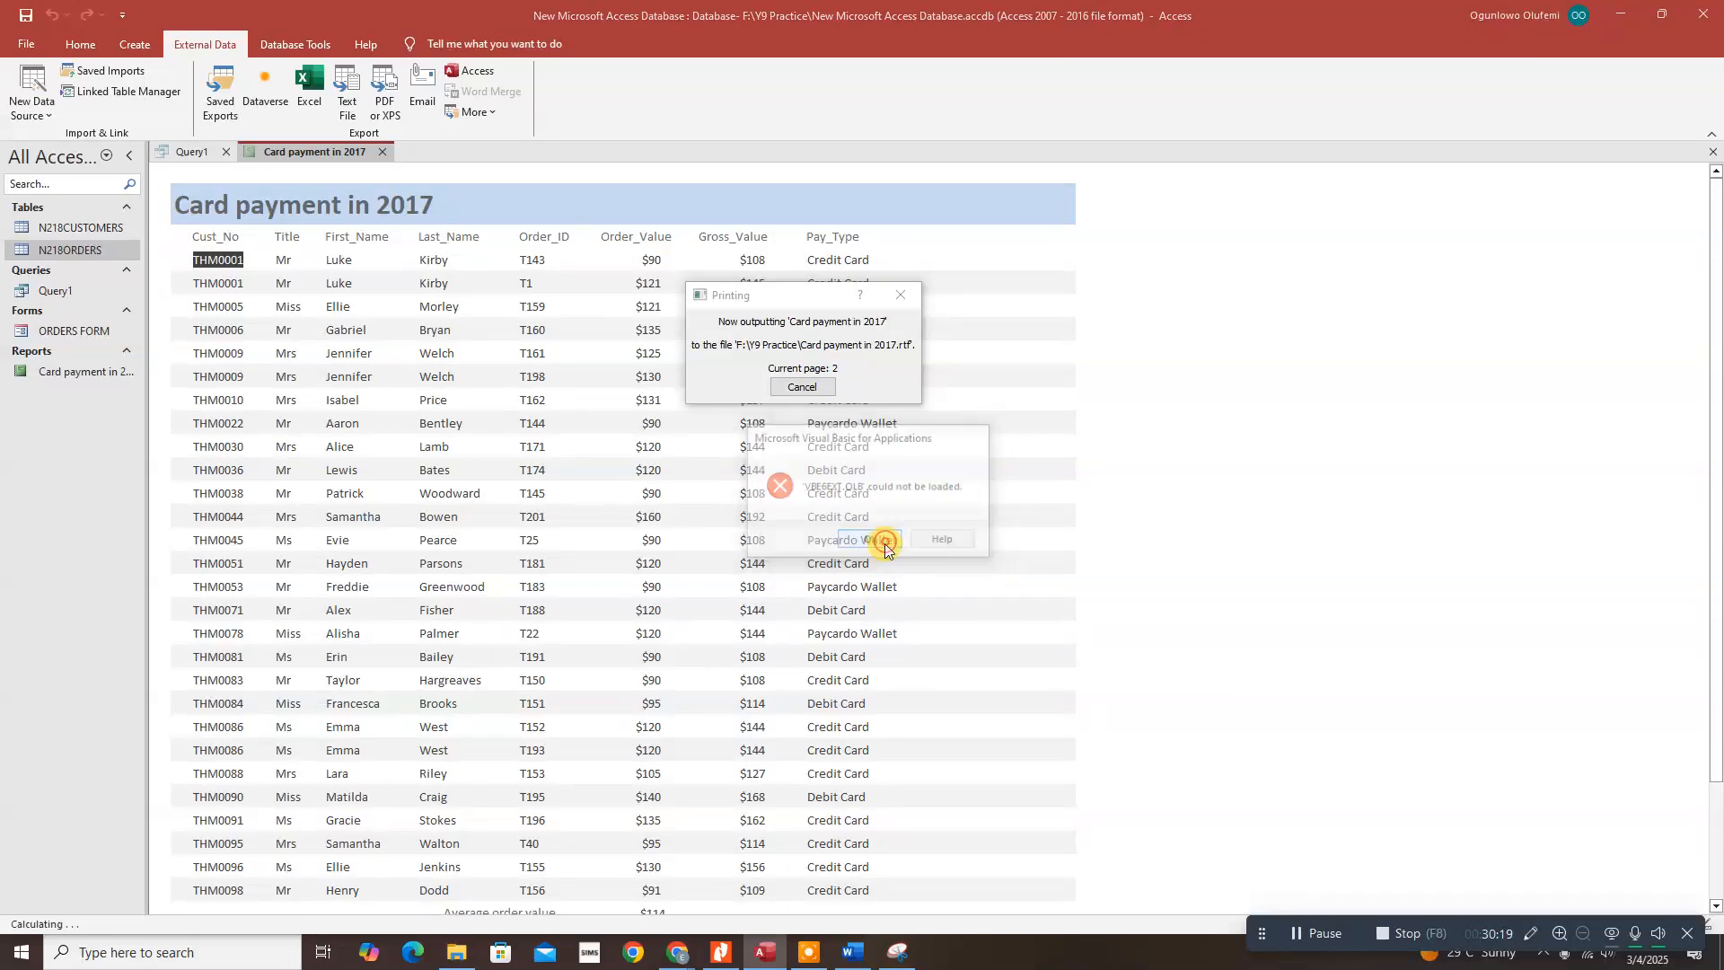
{"action": "left_click", "coordinate": [870, 539]}
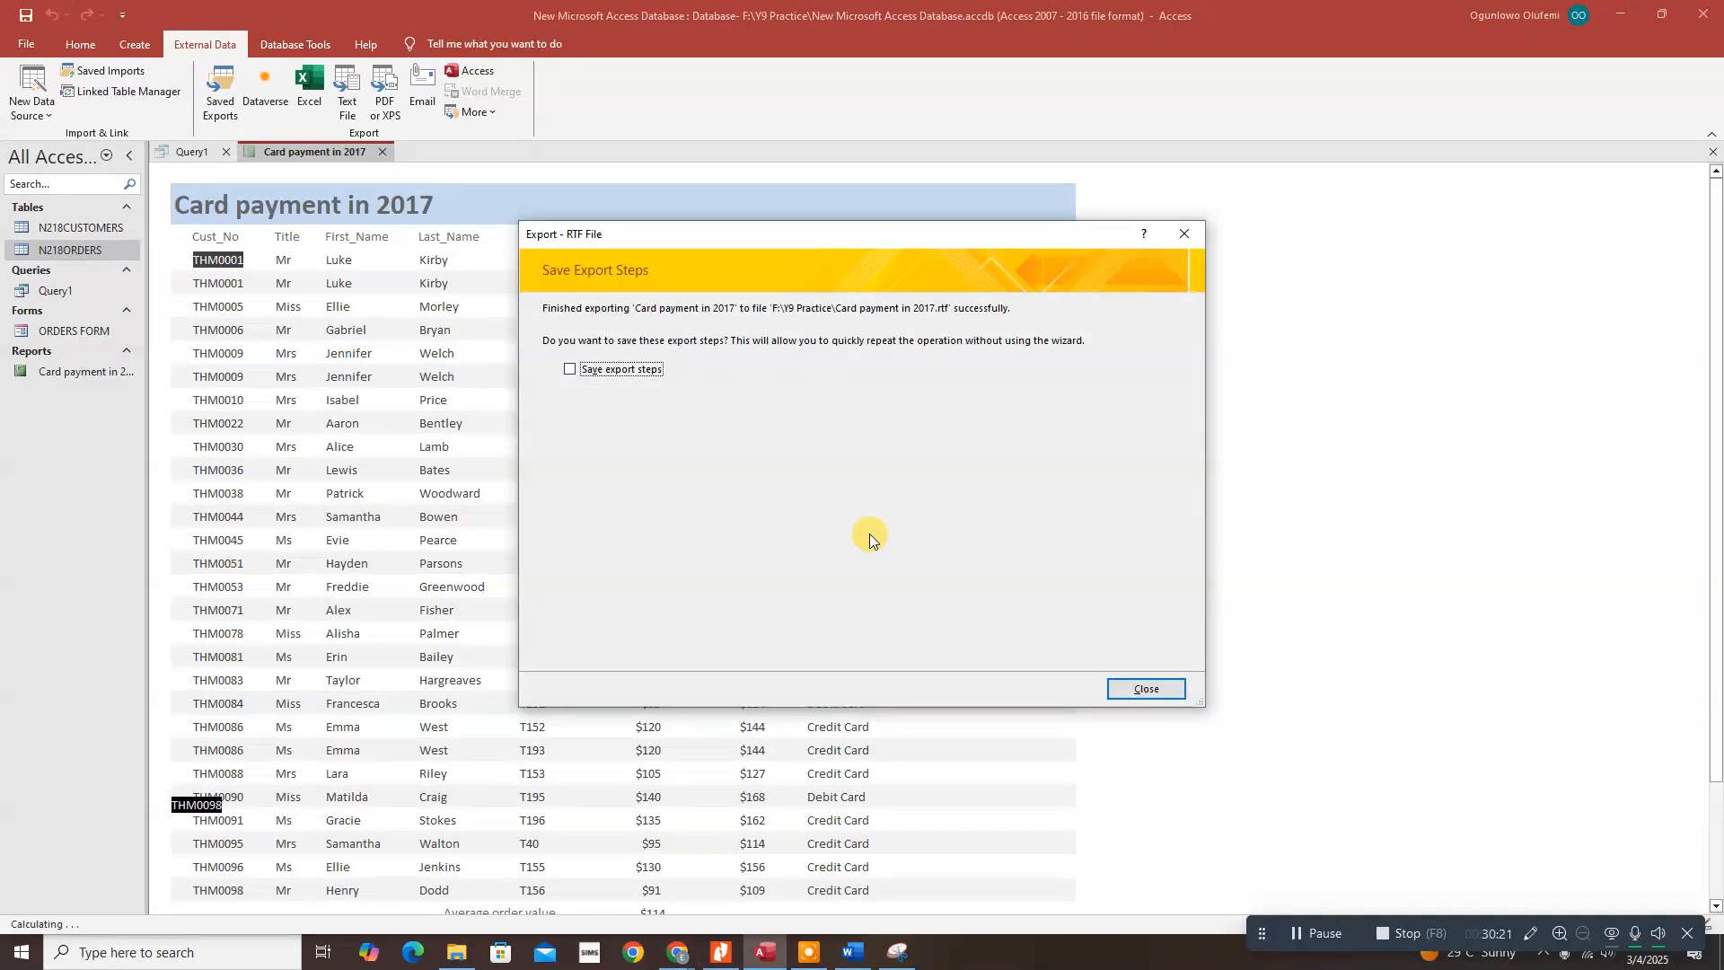
{"action": "left_click", "coordinate": [1139, 692]}
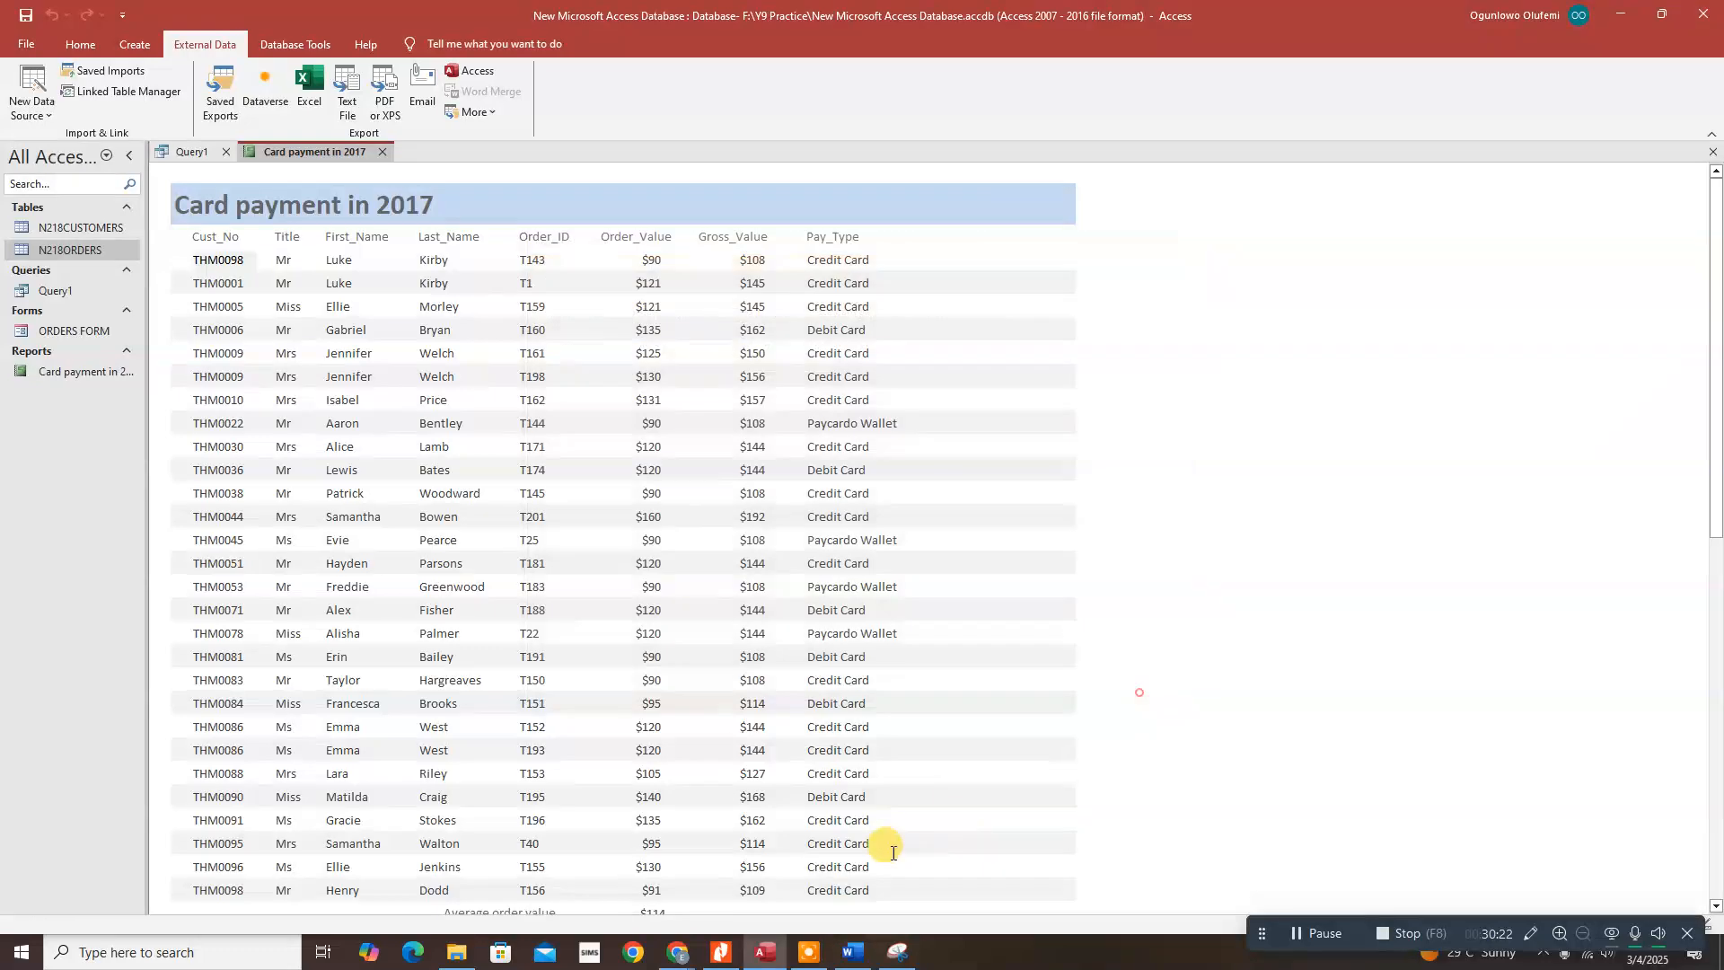
{"action": "left_click", "coordinate": [456, 952]}
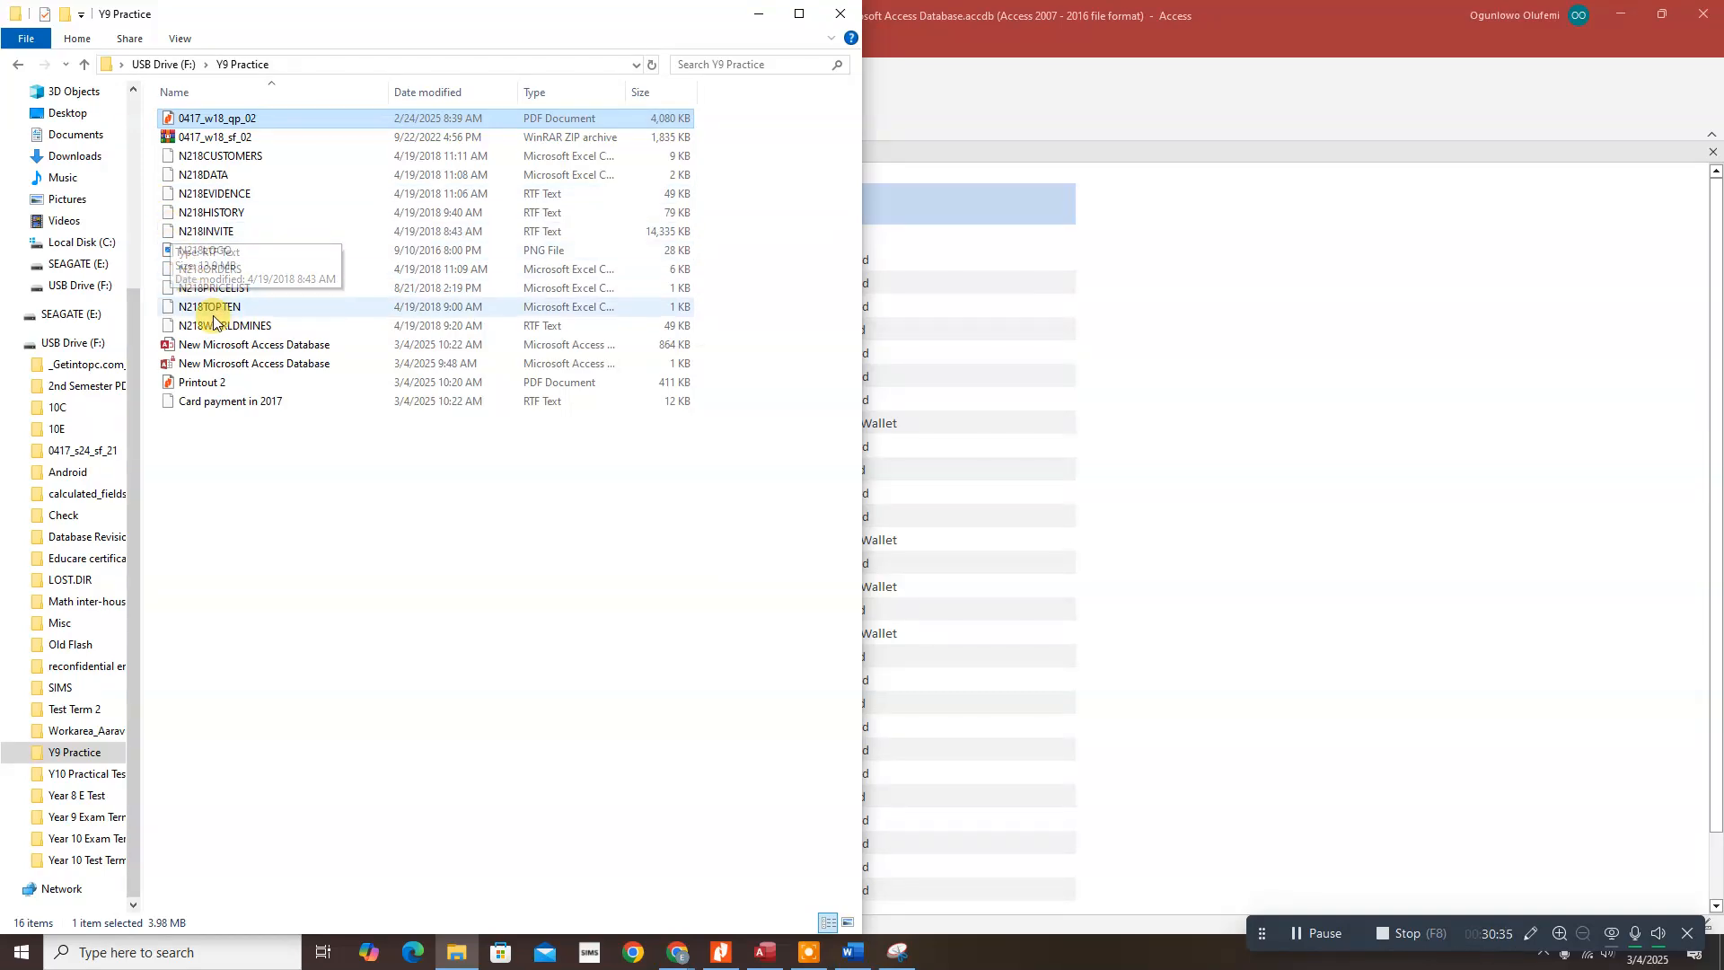
Step: Open 'Card payment in 2017.rtf' in Word to confirm its table and $114 average, then close it
{"action": "double_click", "coordinate": [229, 404]}
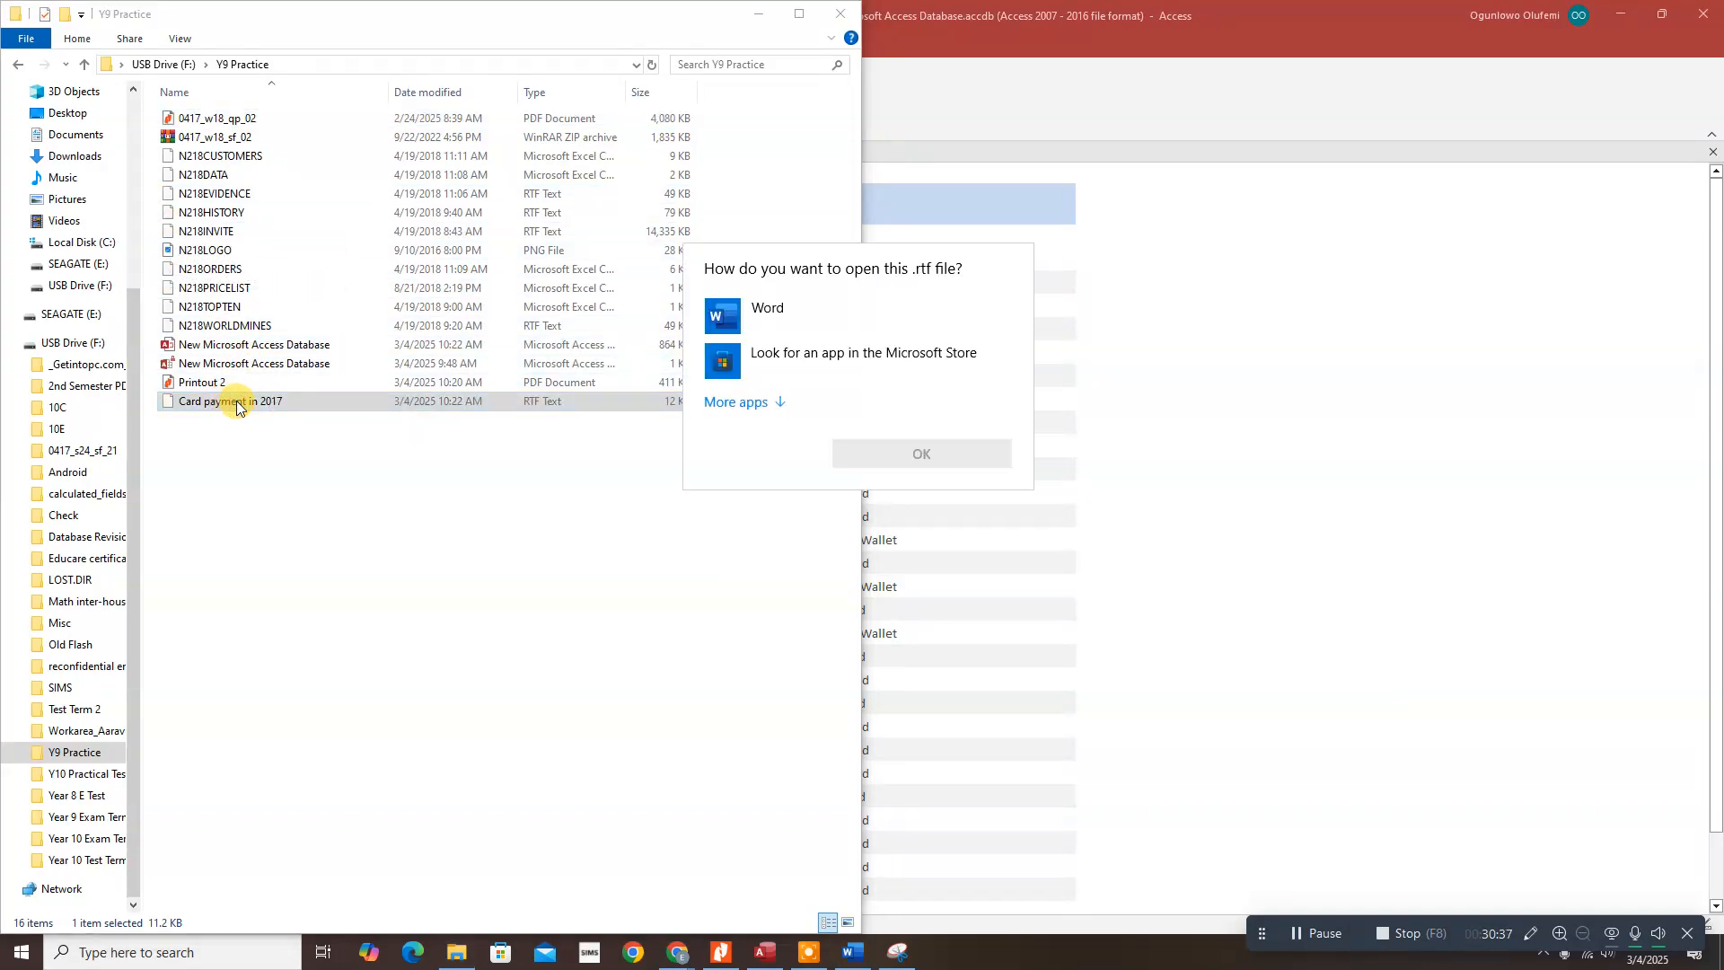
{"action": "left_click", "coordinate": [759, 311]}
{"action": "left_click", "coordinate": [895, 449]}
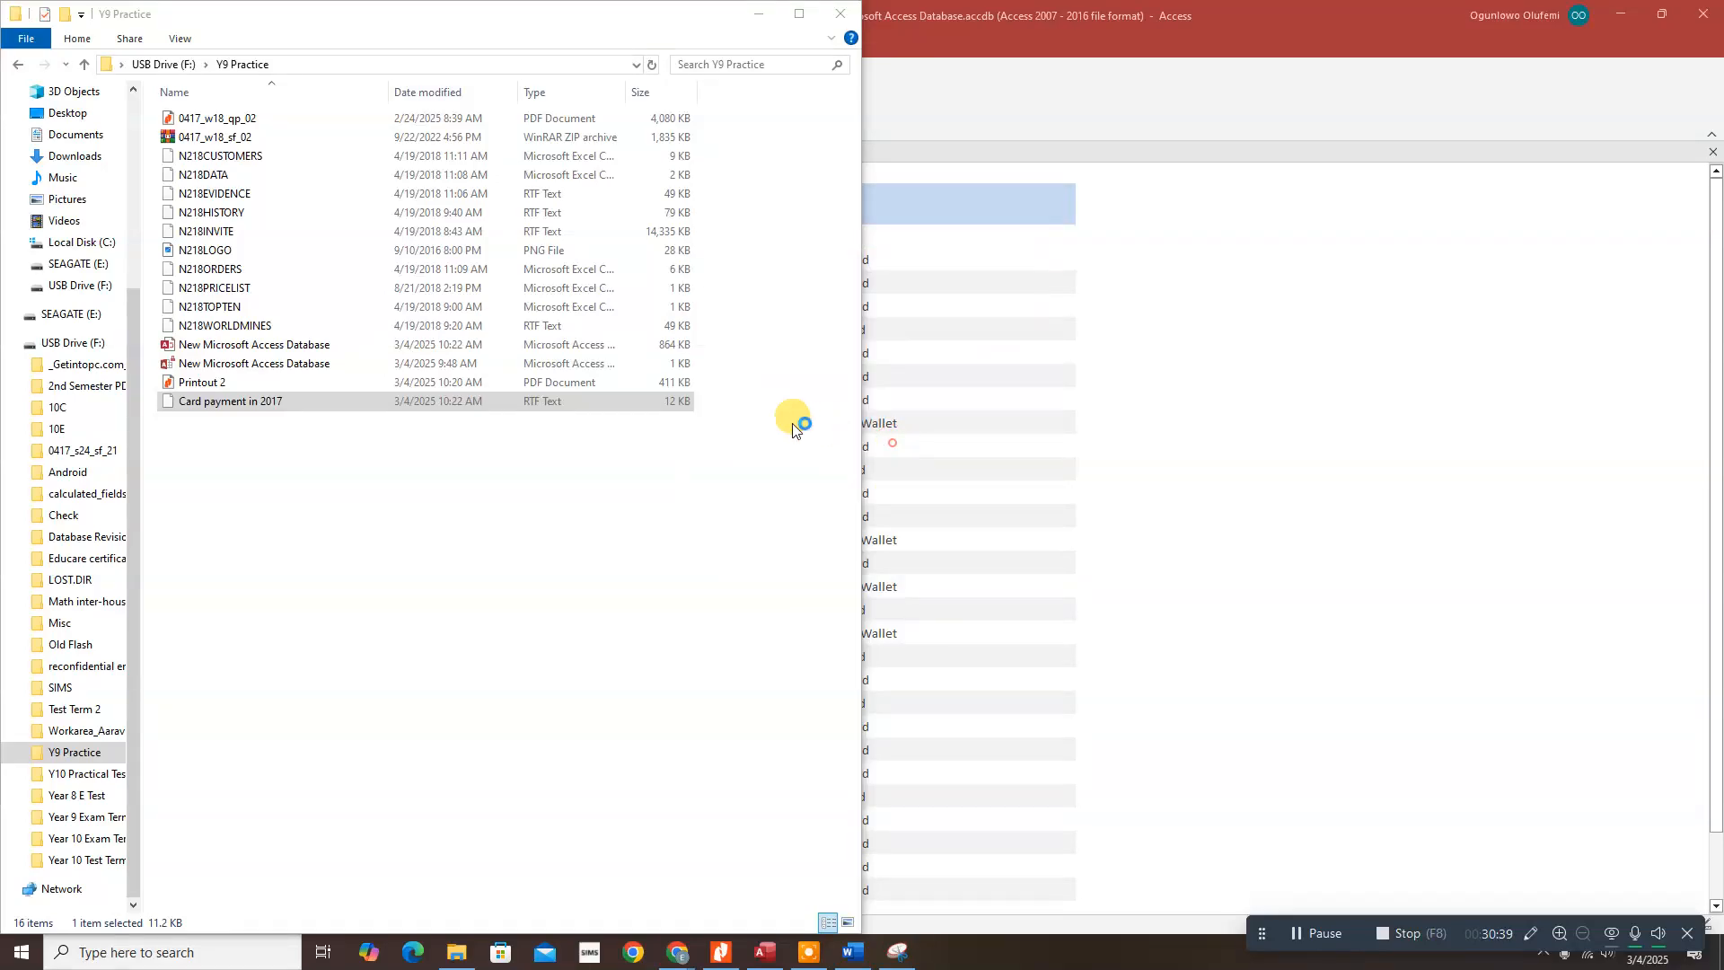
{"action": "scroll", "coordinate": [629, 401], "scroll_direction": "down", "scroll_amount": 15}
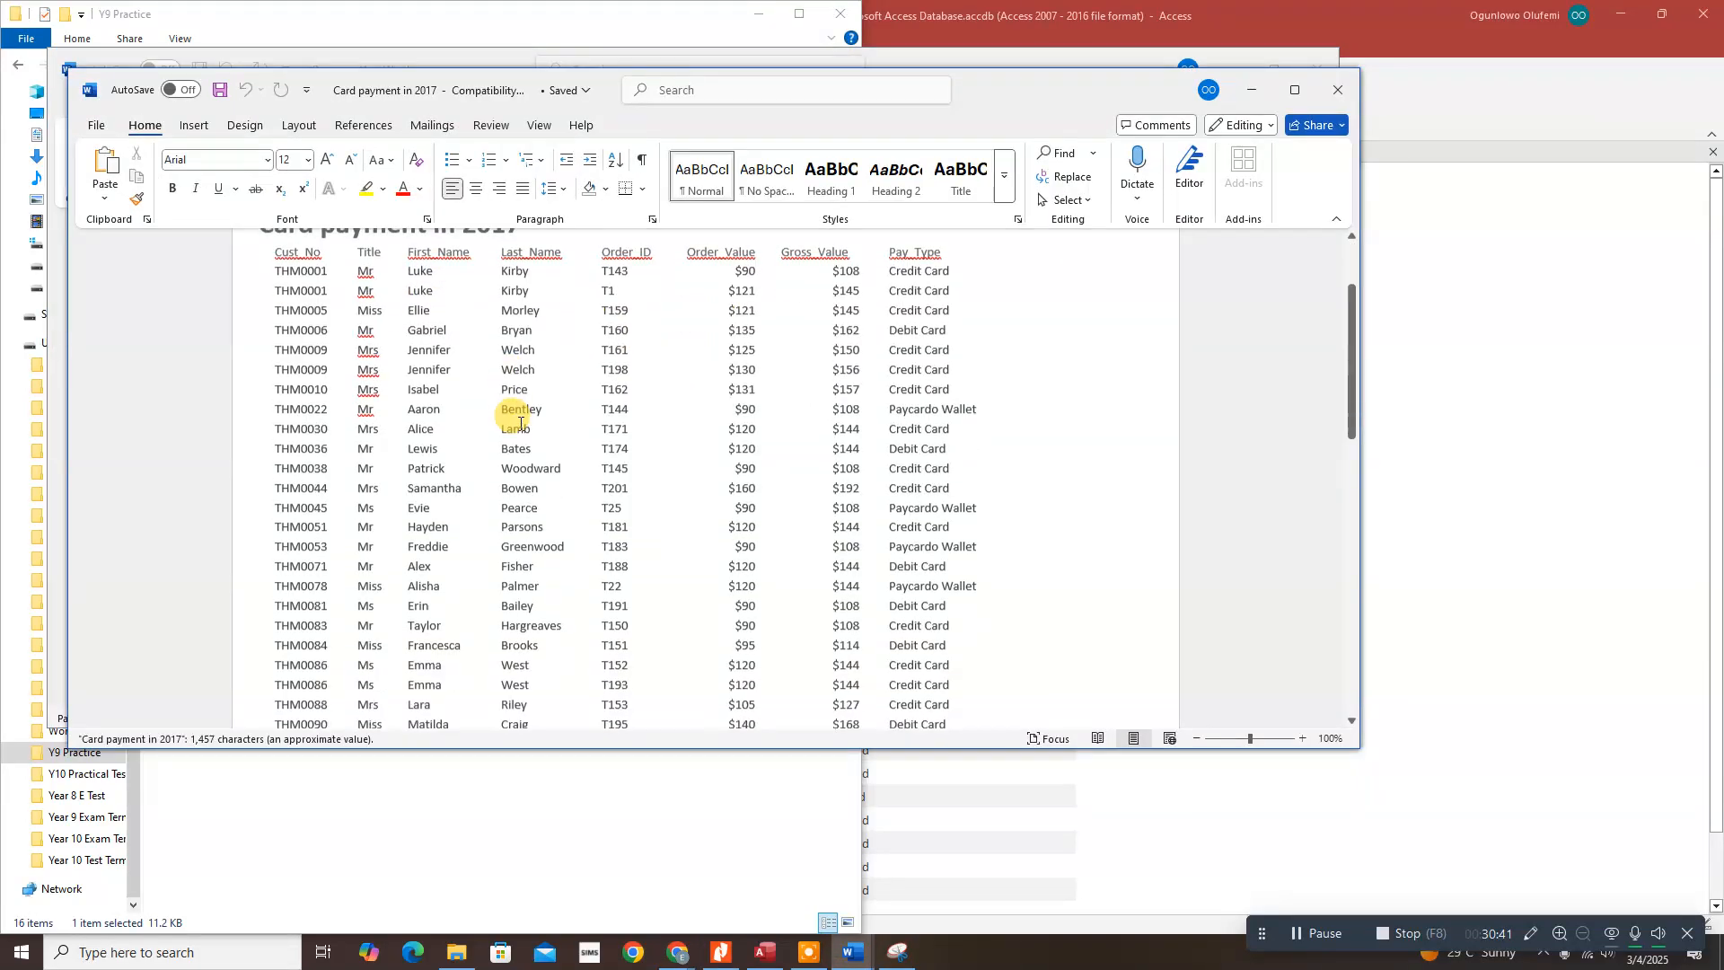
{"action": "scroll", "coordinate": [609, 458], "scroll_direction": "down", "scroll_amount": 3}
{"action": "scroll", "coordinate": [608, 445], "scroll_direction": "up", "scroll_amount": 12}
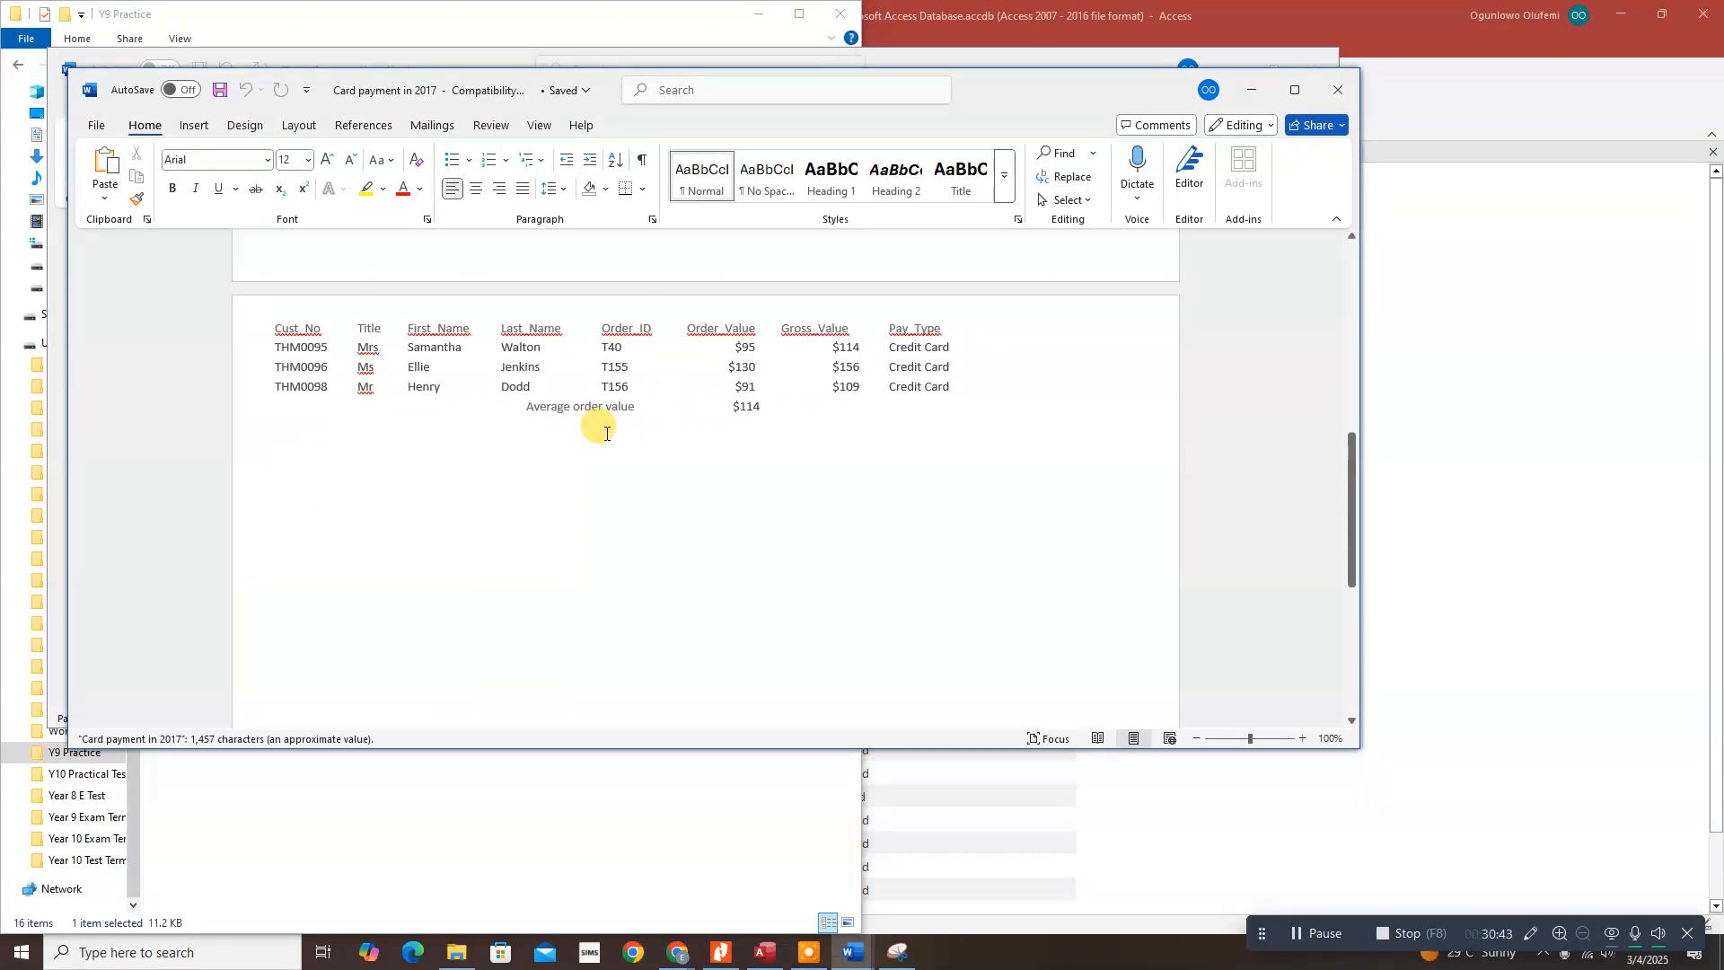
{"action": "scroll", "coordinate": [600, 429], "scroll_direction": "up", "scroll_amount": 6}
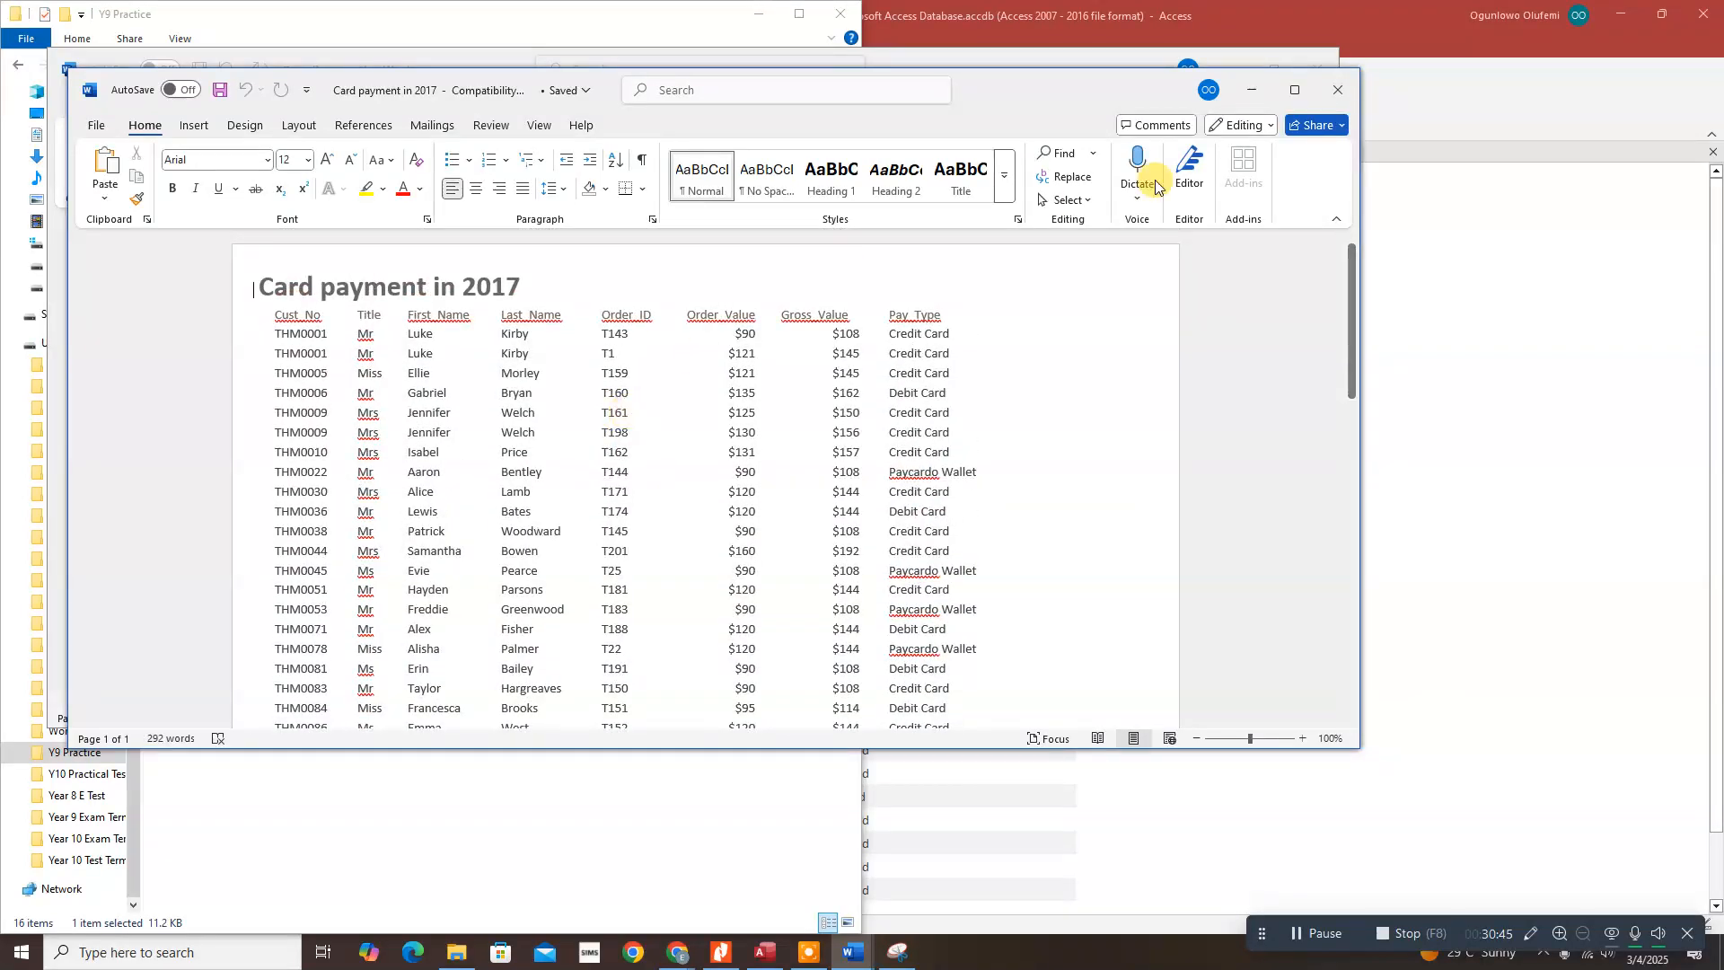
{"action": "left_click", "coordinate": [1338, 93]}
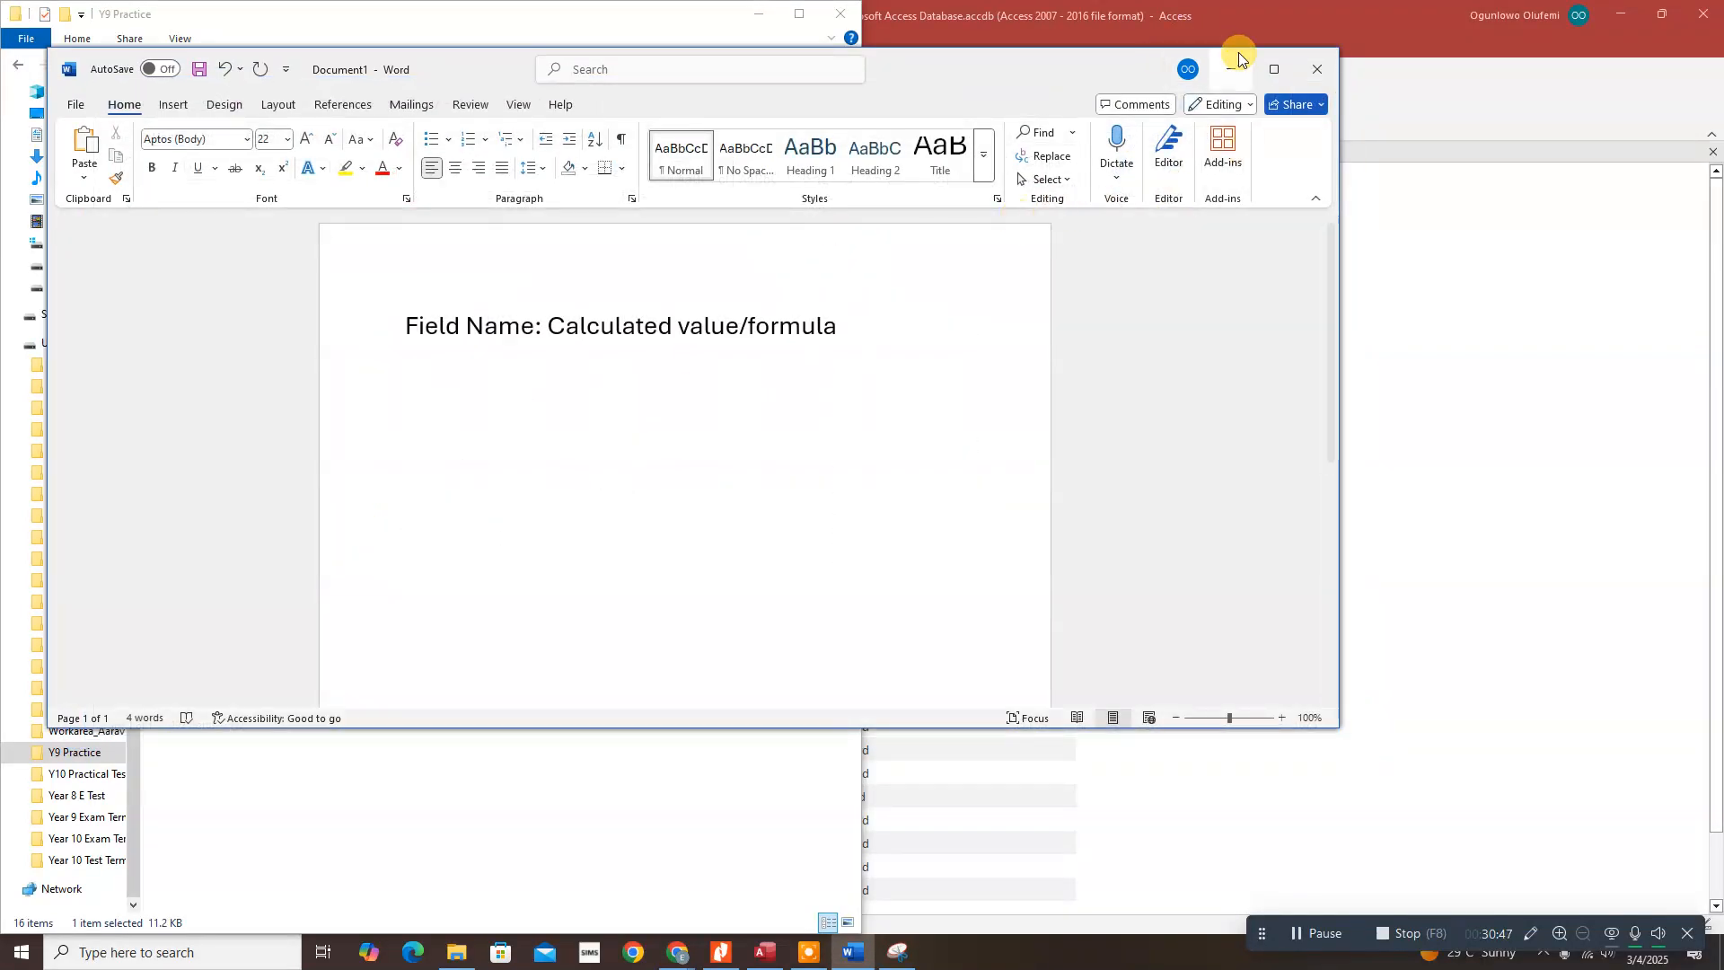
{"action": "left_click", "coordinate": [1236, 71]}
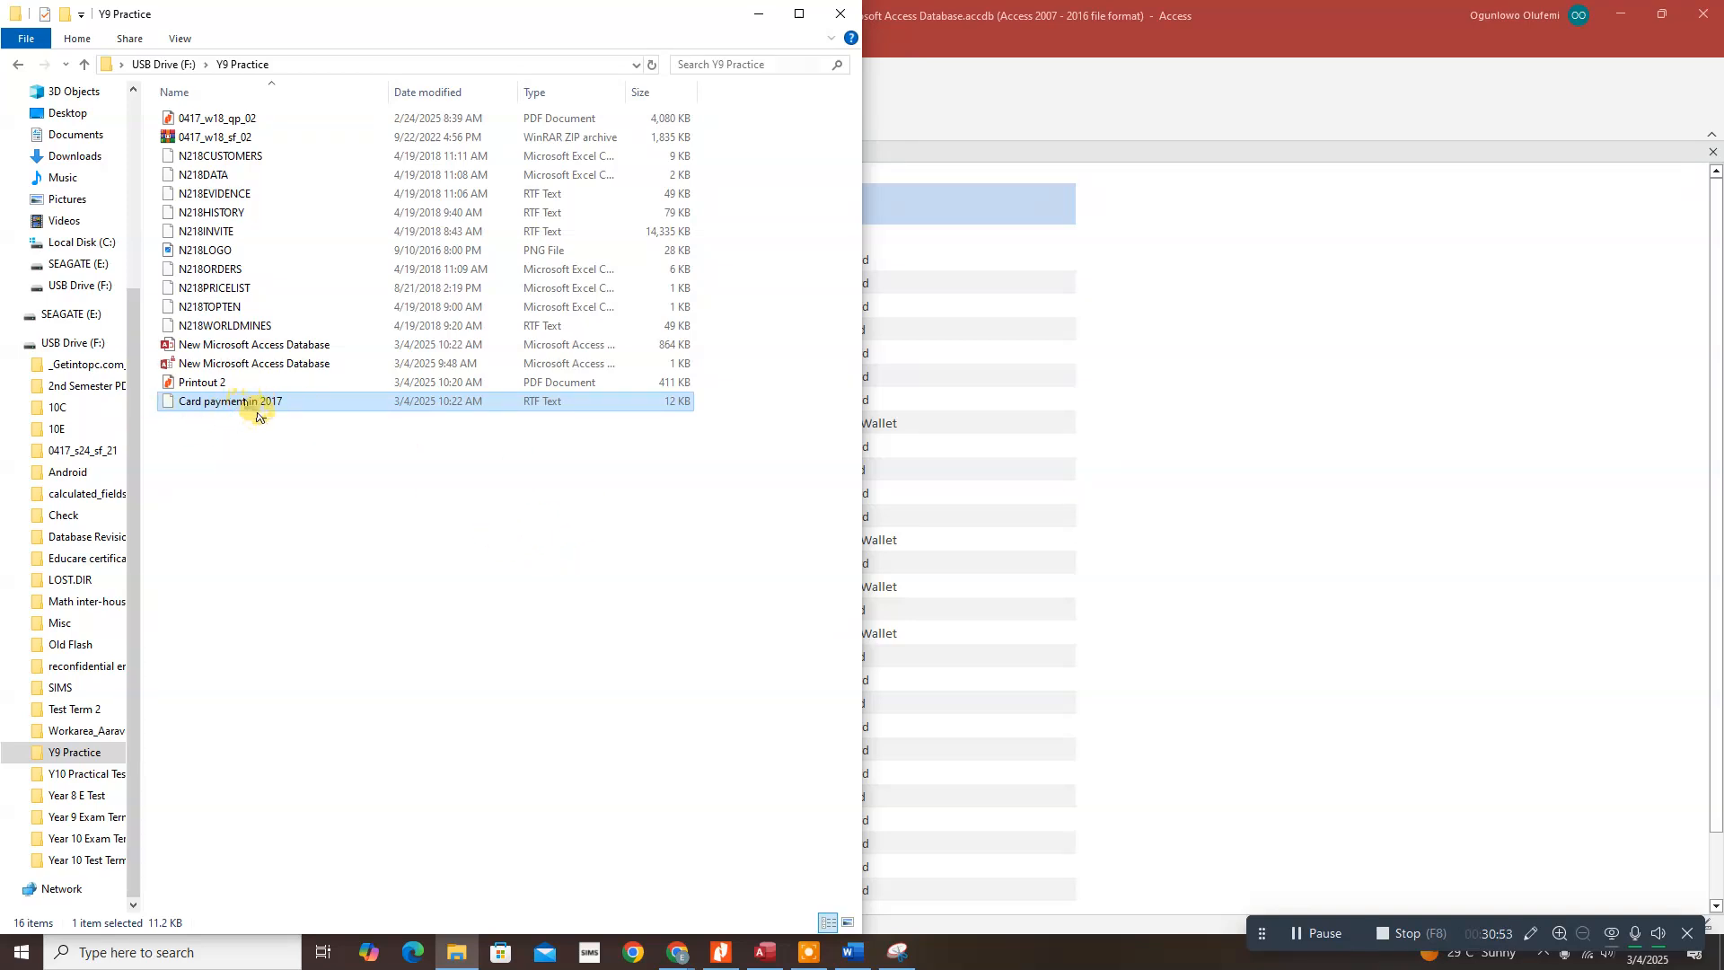
Step: Sort the Y9 Practice files by name ascending and select Card payment in 2017
{"action": "left_click", "coordinate": [239, 96]}
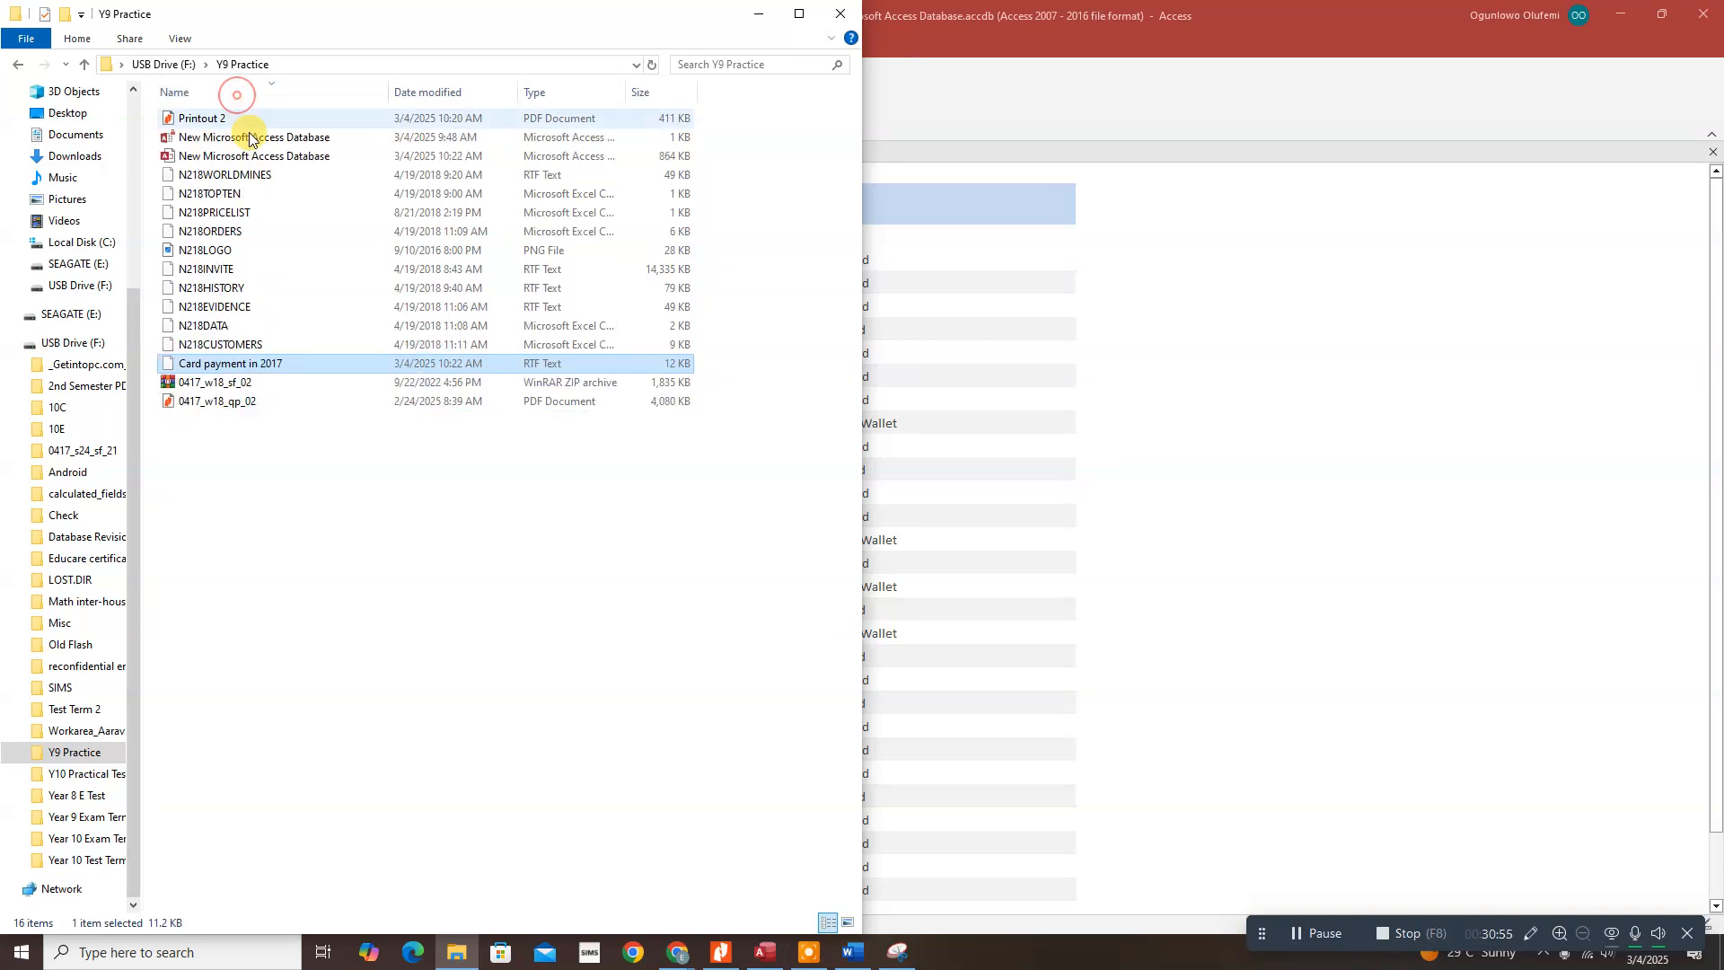
{"action": "left_click", "coordinate": [233, 93]}
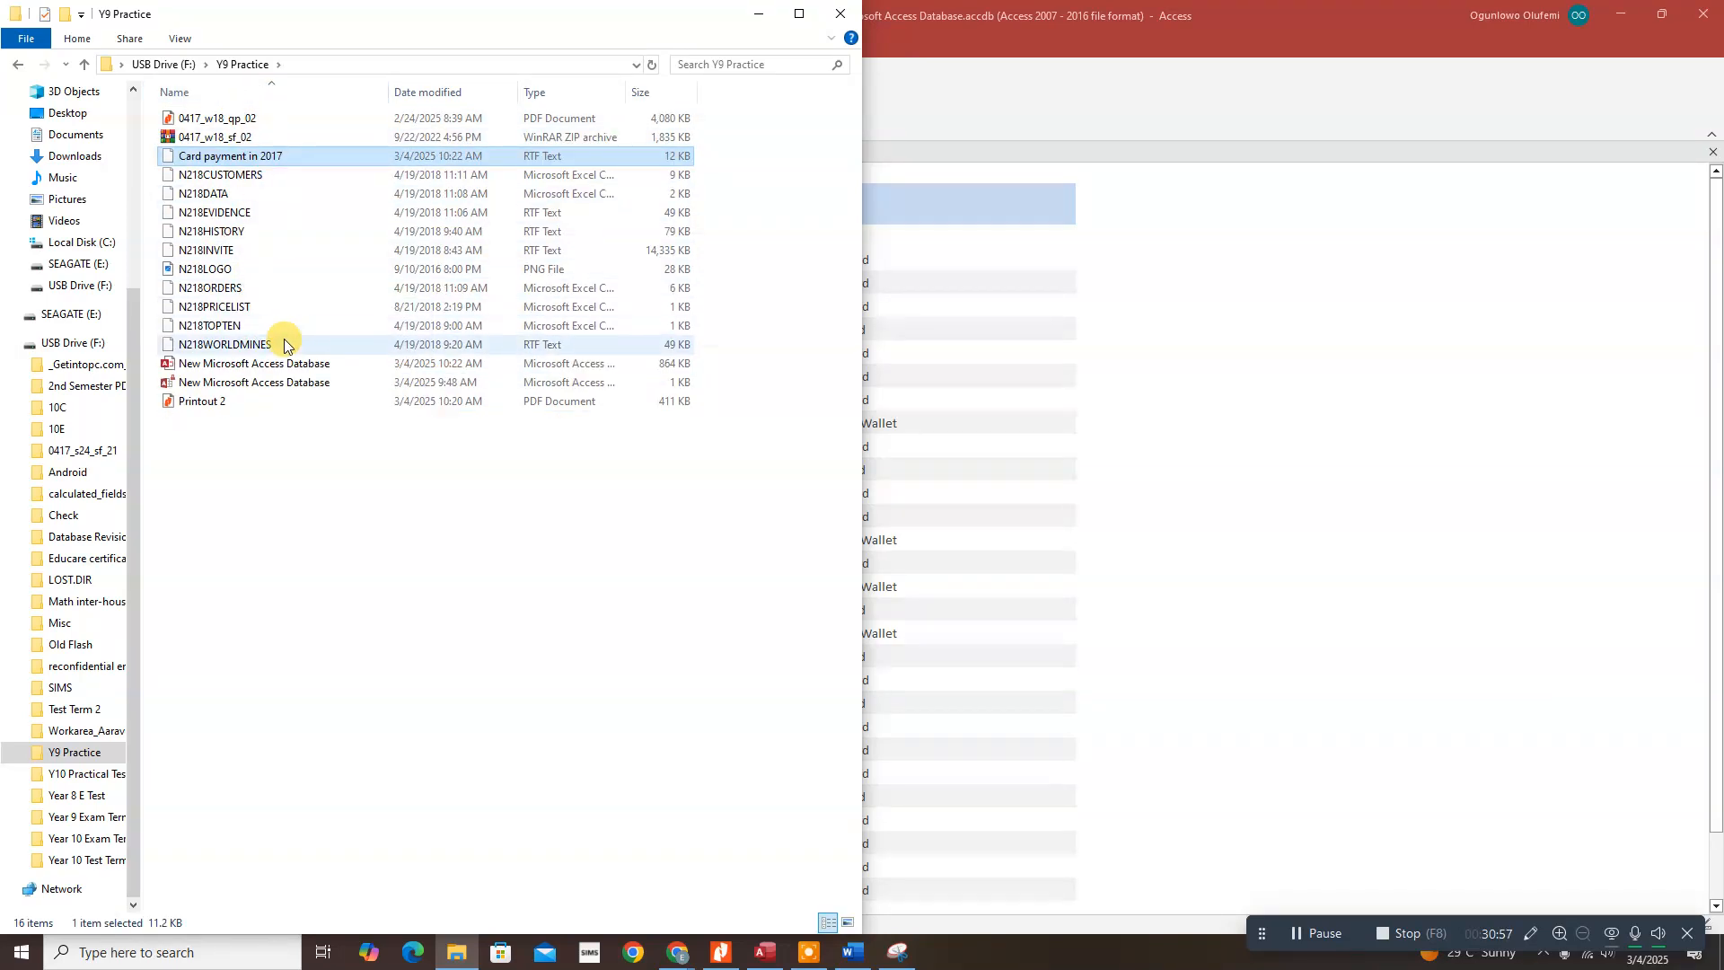
{"action": "left_click", "coordinate": [207, 158]}
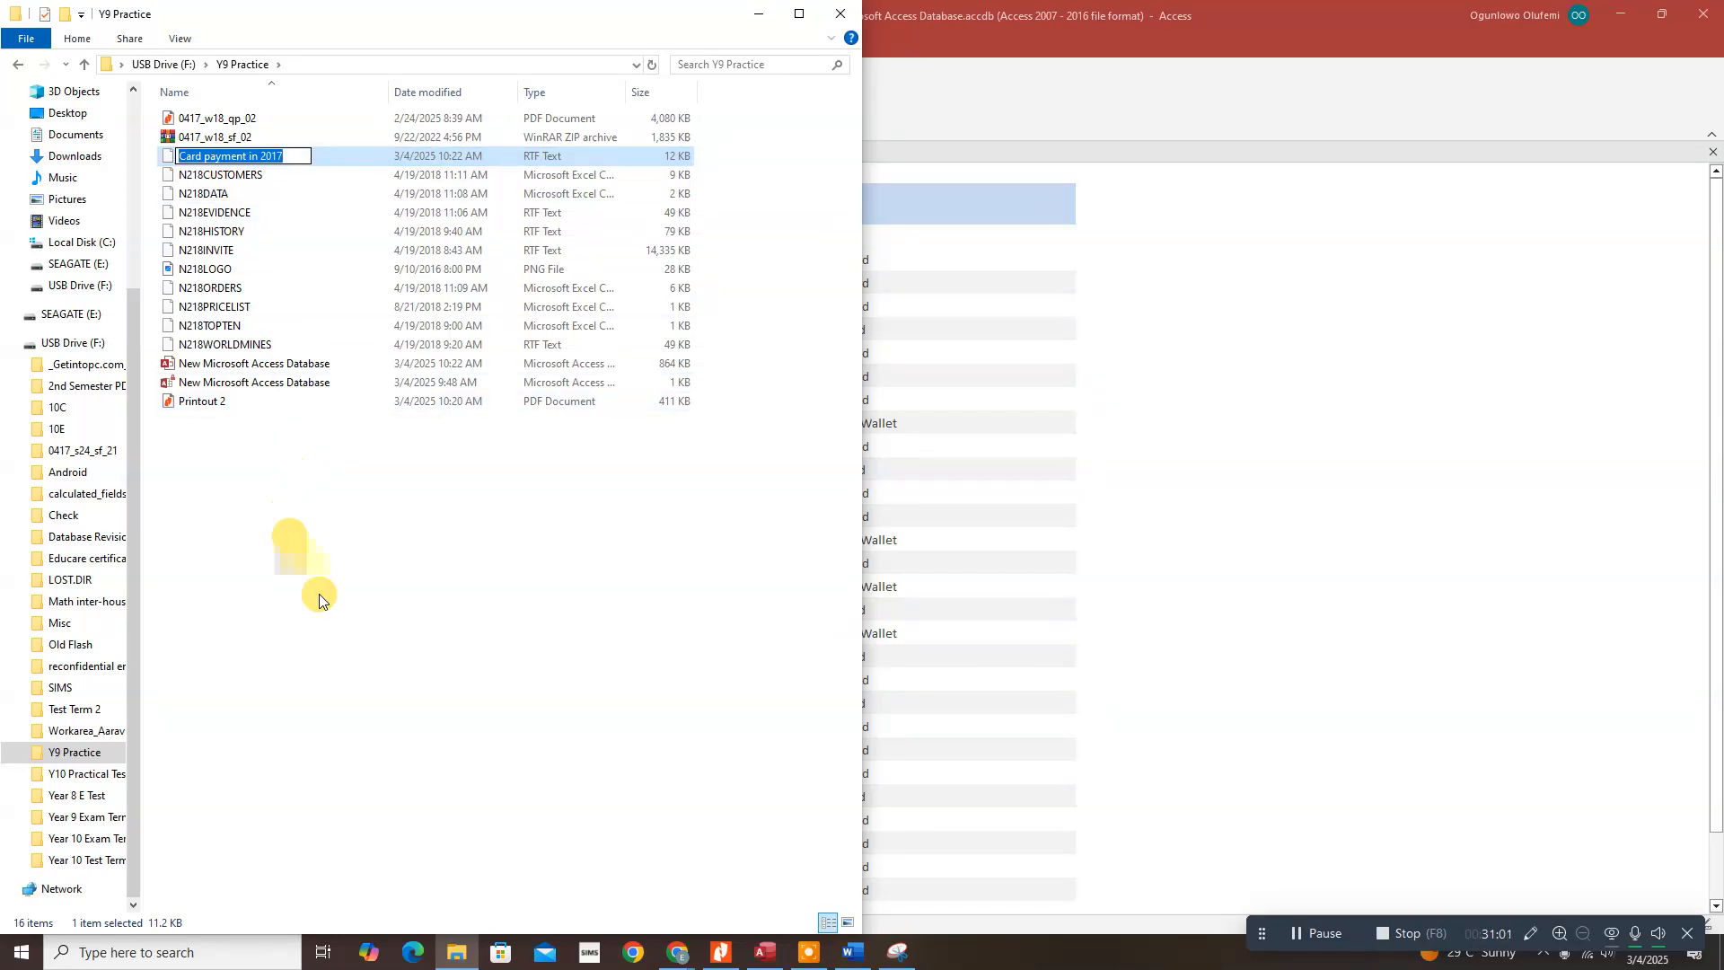
Step: Glance at the evidence document, minimise it, and bring Snipping Tool back up
{"action": "left_click", "coordinate": [853, 952]}
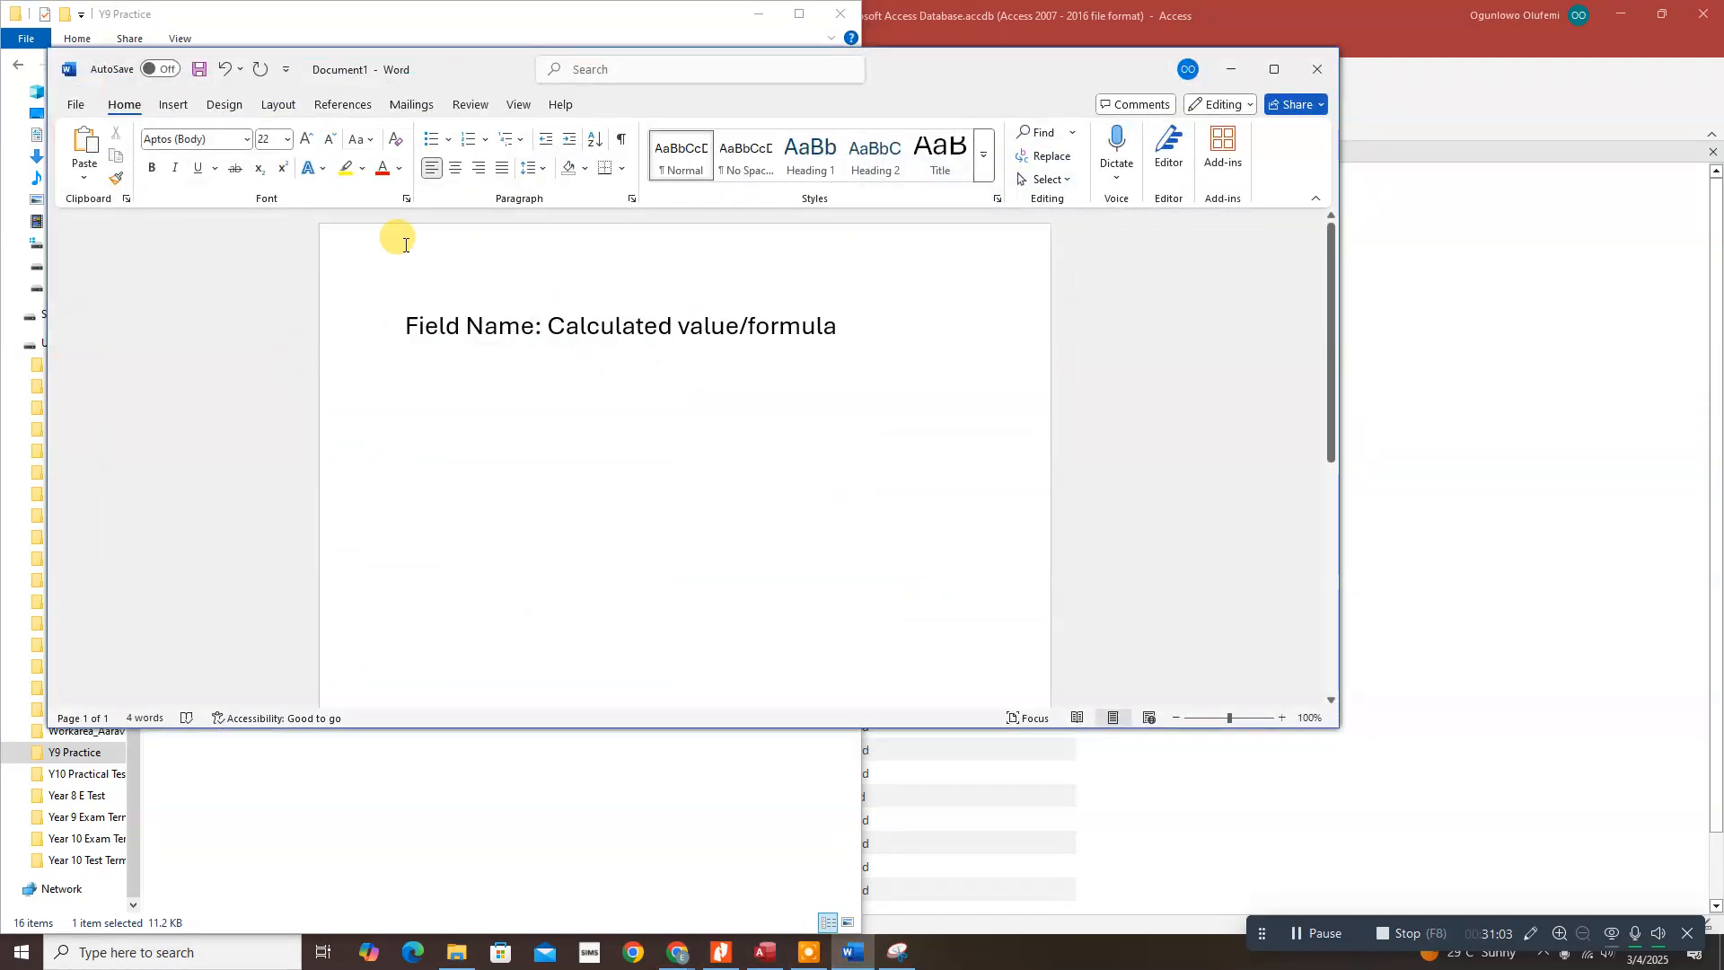
{"action": "left_click", "coordinate": [1231, 70]}
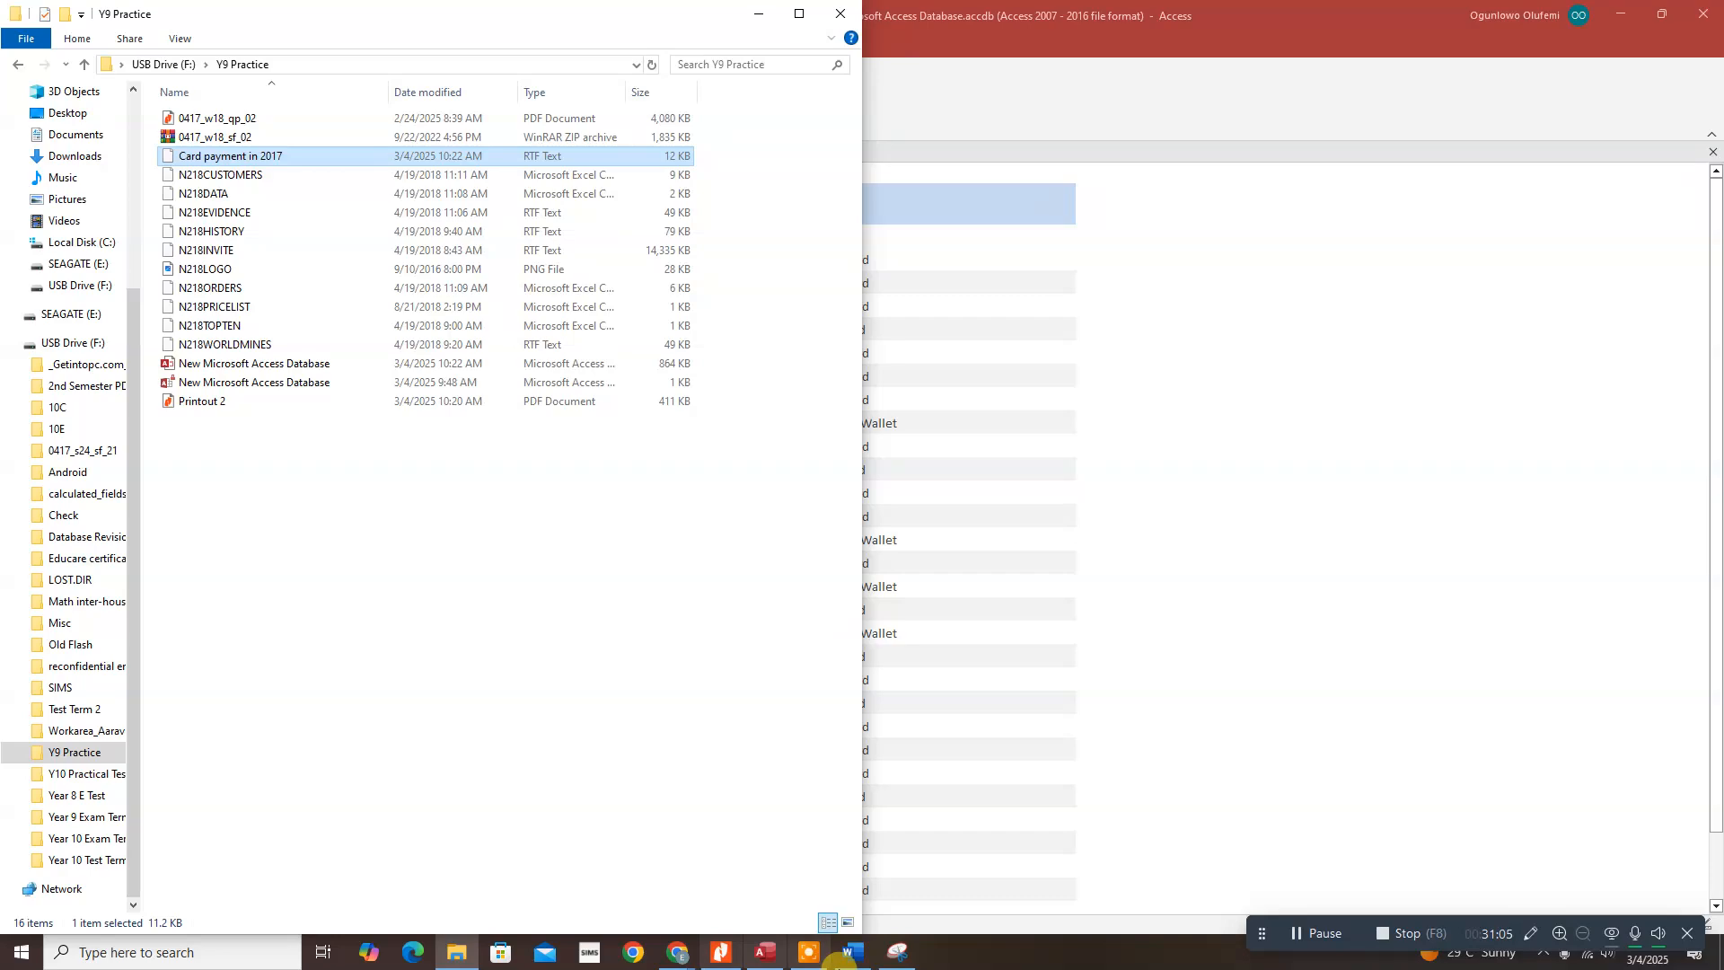
{"action": "left_click", "coordinate": [884, 952]}
Step: Snip the Y9 Practice file list, highlighting Card payment in 2017, RTF Text, 12 KB and the folder path
{"action": "left_click", "coordinate": [364, 266]}
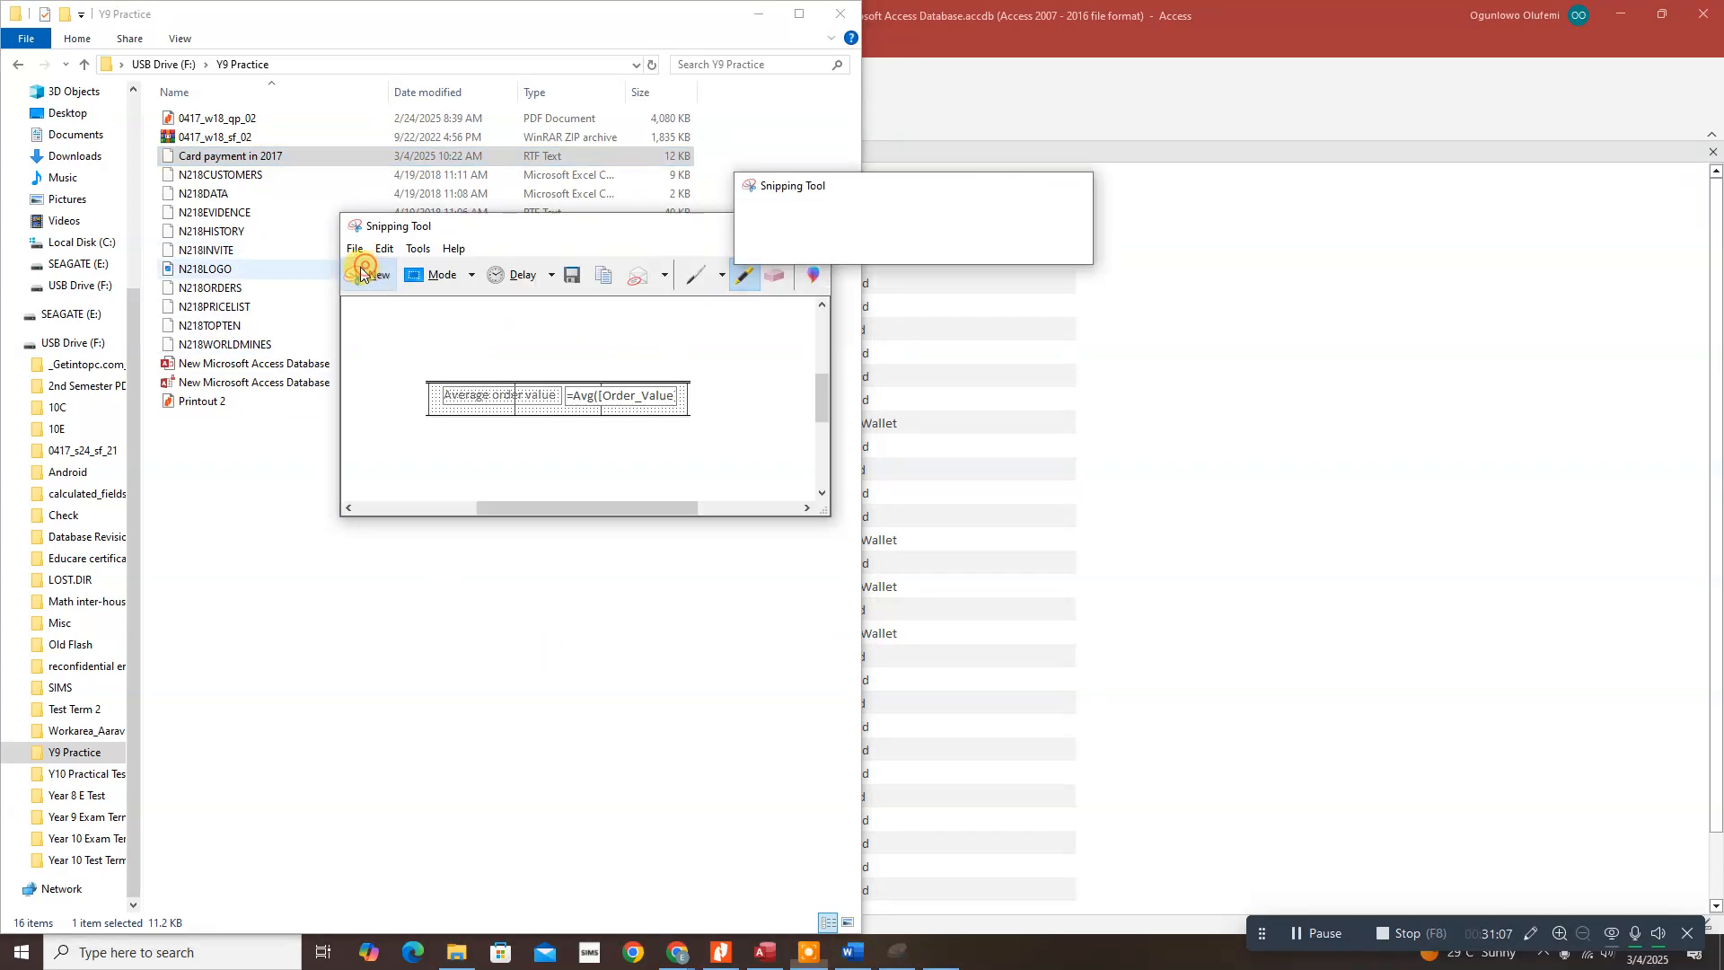
{"action": "left_click_drag", "start_coordinate": [120, 51], "coordinate": [705, 169]}
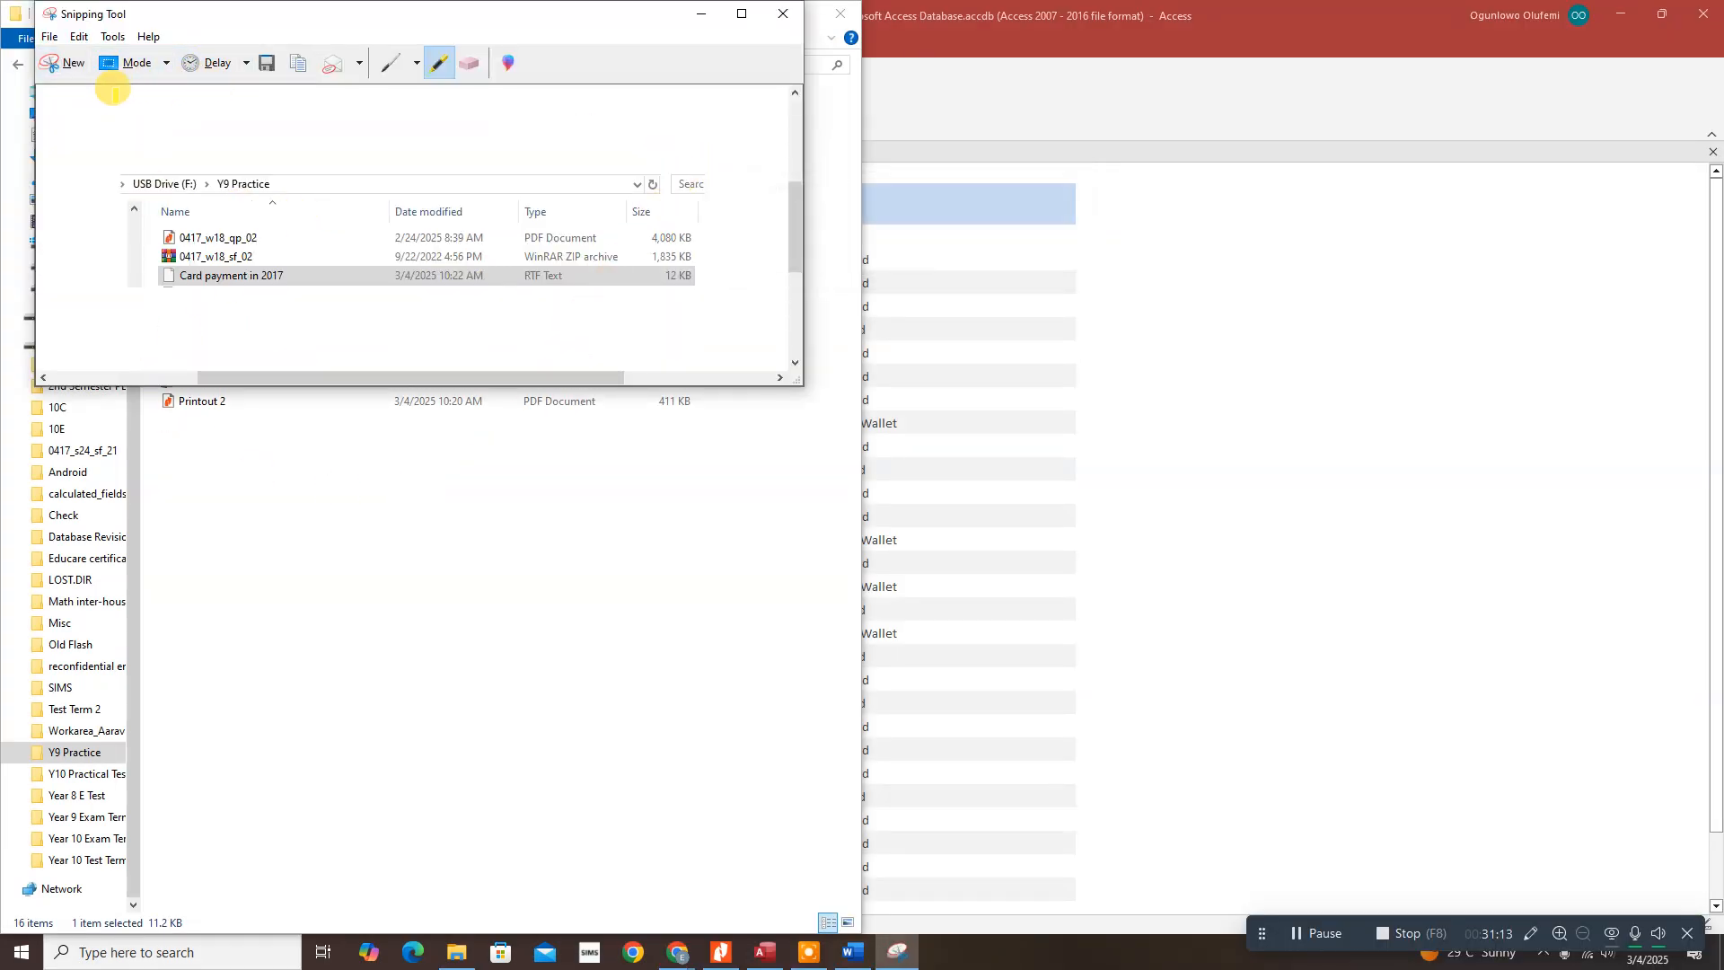
{"action": "left_click", "coordinate": [429, 59]}
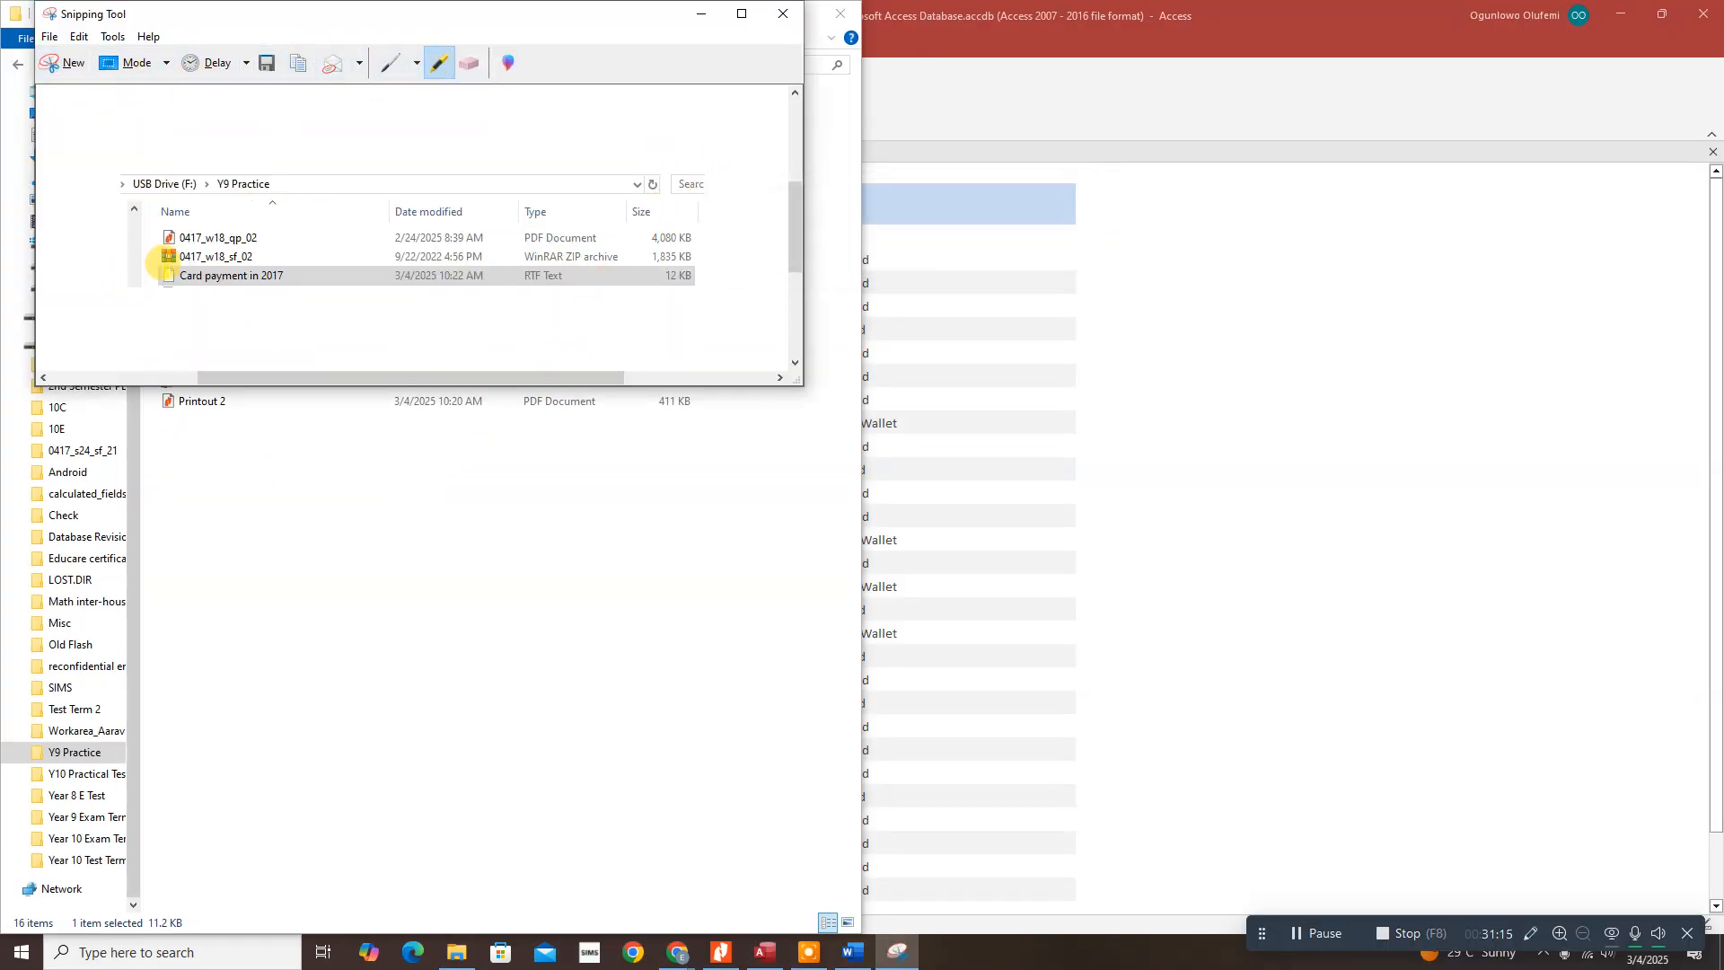
{"action": "left_click_drag", "start_coordinate": [162, 272], "coordinate": [287, 262]}
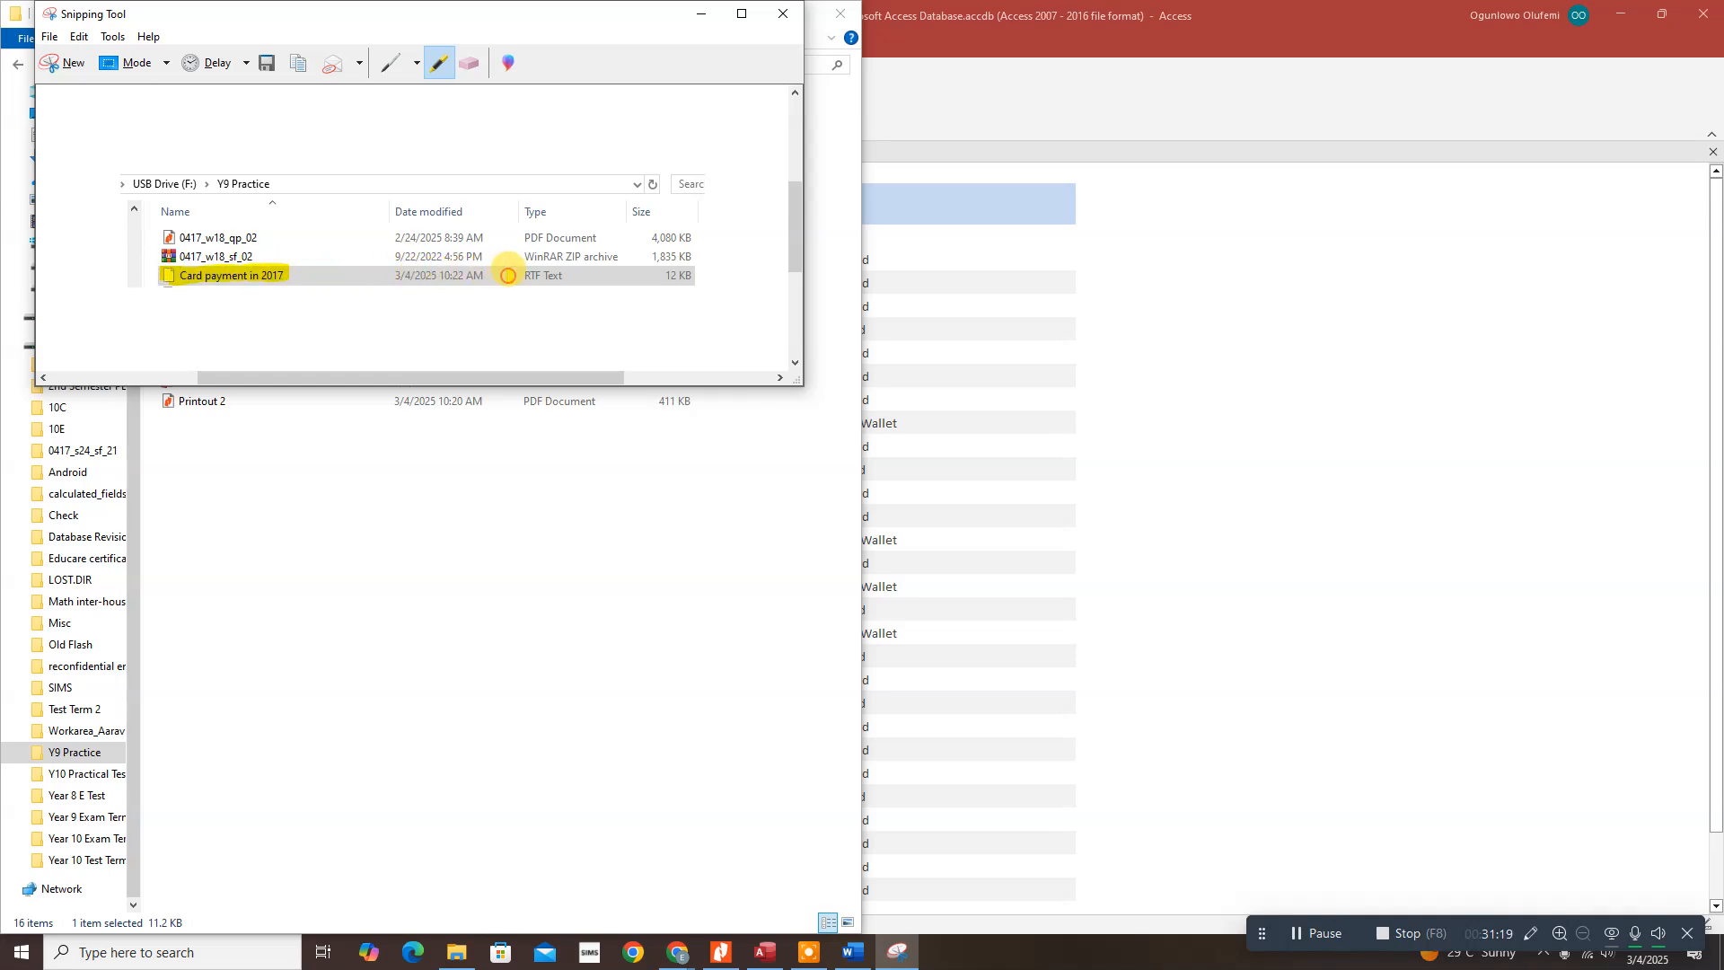
{"action": "left_click_drag", "start_coordinate": [509, 275], "coordinate": [565, 274]}
{"action": "left_click_drag", "start_coordinate": [681, 279], "coordinate": [666, 280]}
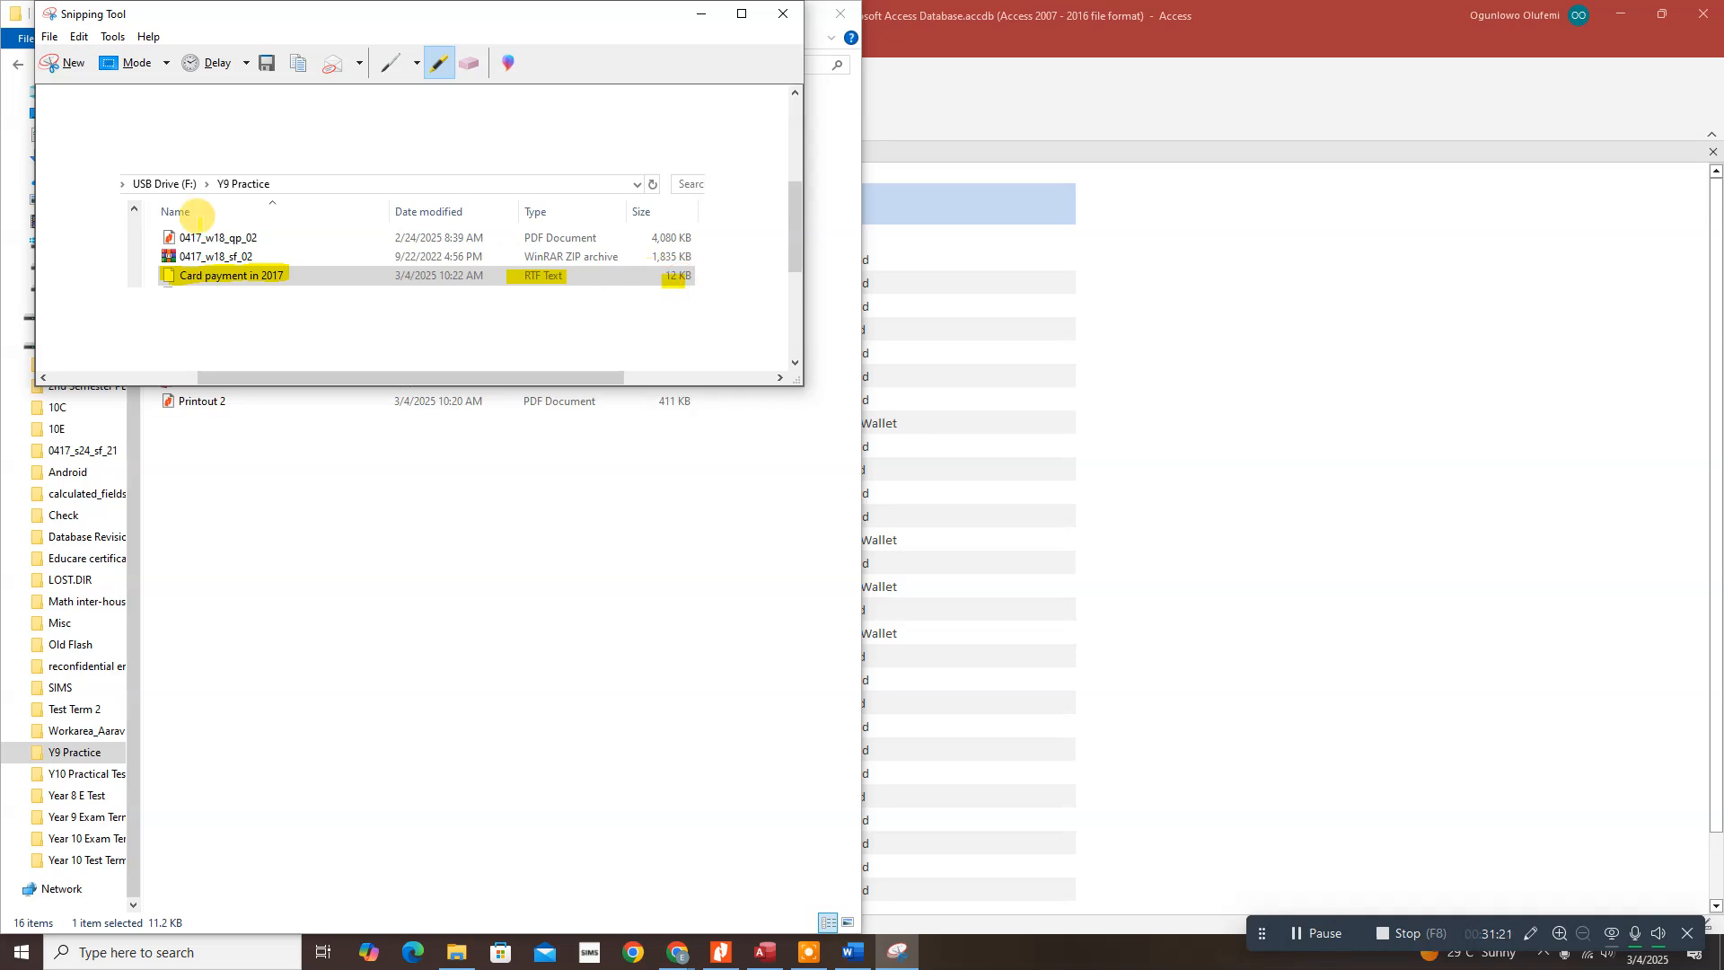
{"action": "left_click_drag", "start_coordinate": [219, 180], "coordinate": [272, 182]}
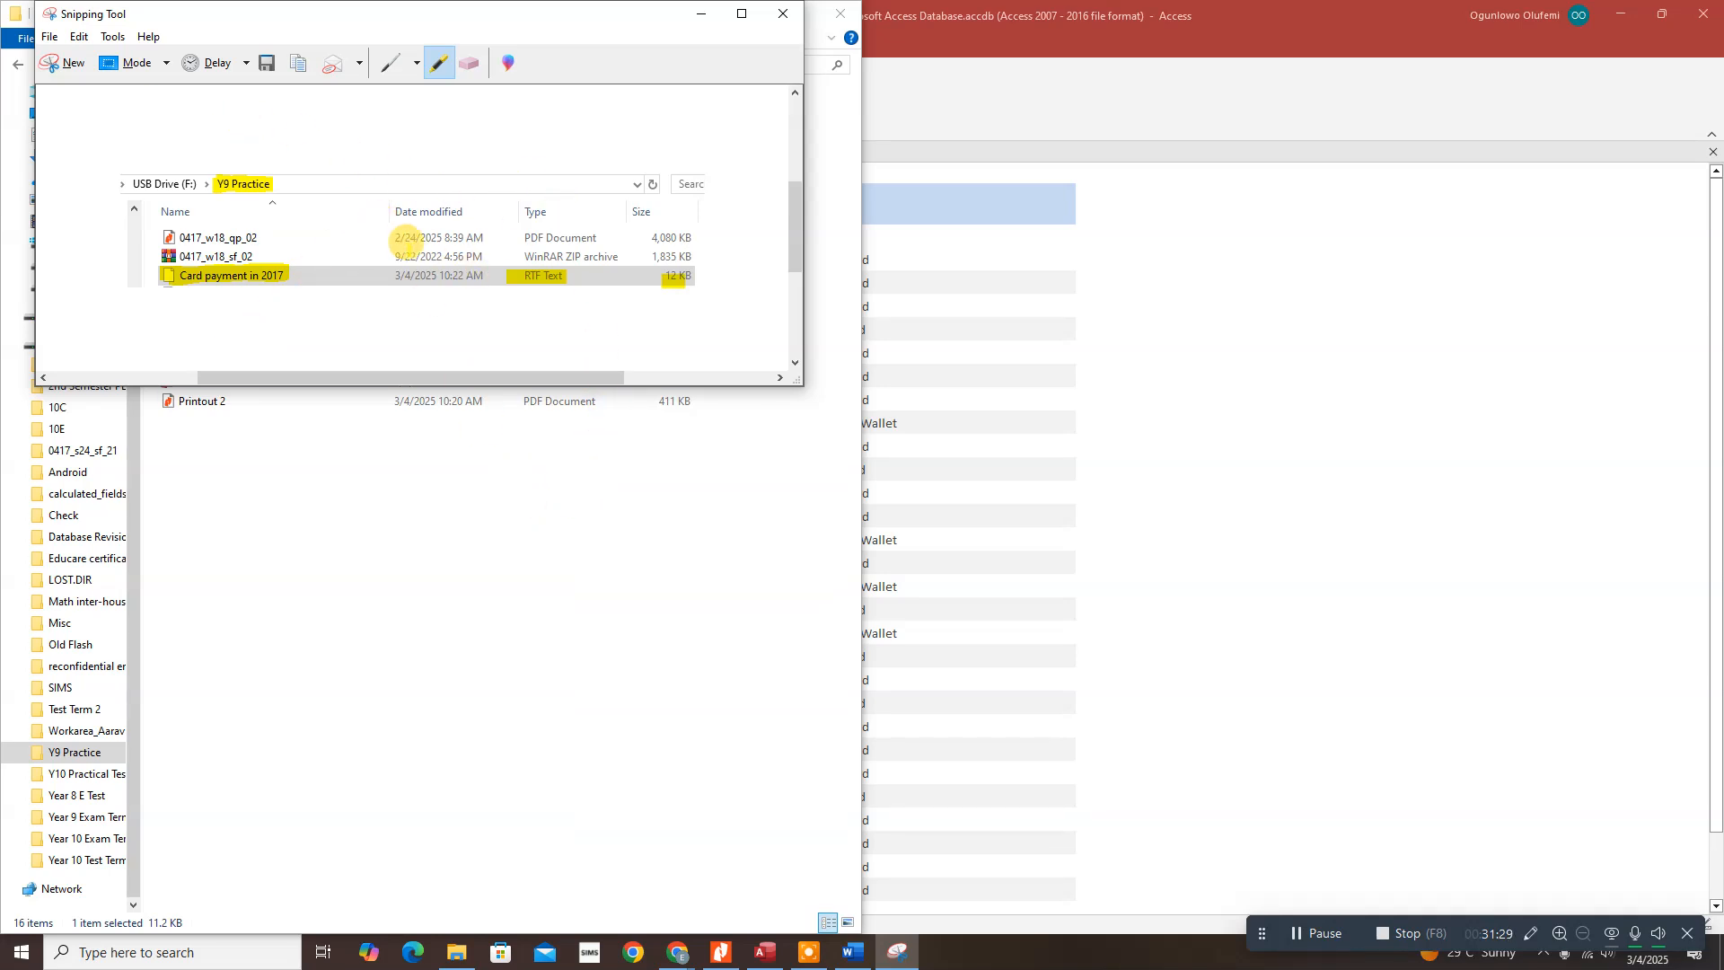
Step: Return to the exam paper in Nitro Pro and scroll to question 28 on address labels
{"action": "left_click", "coordinate": [722, 963]}
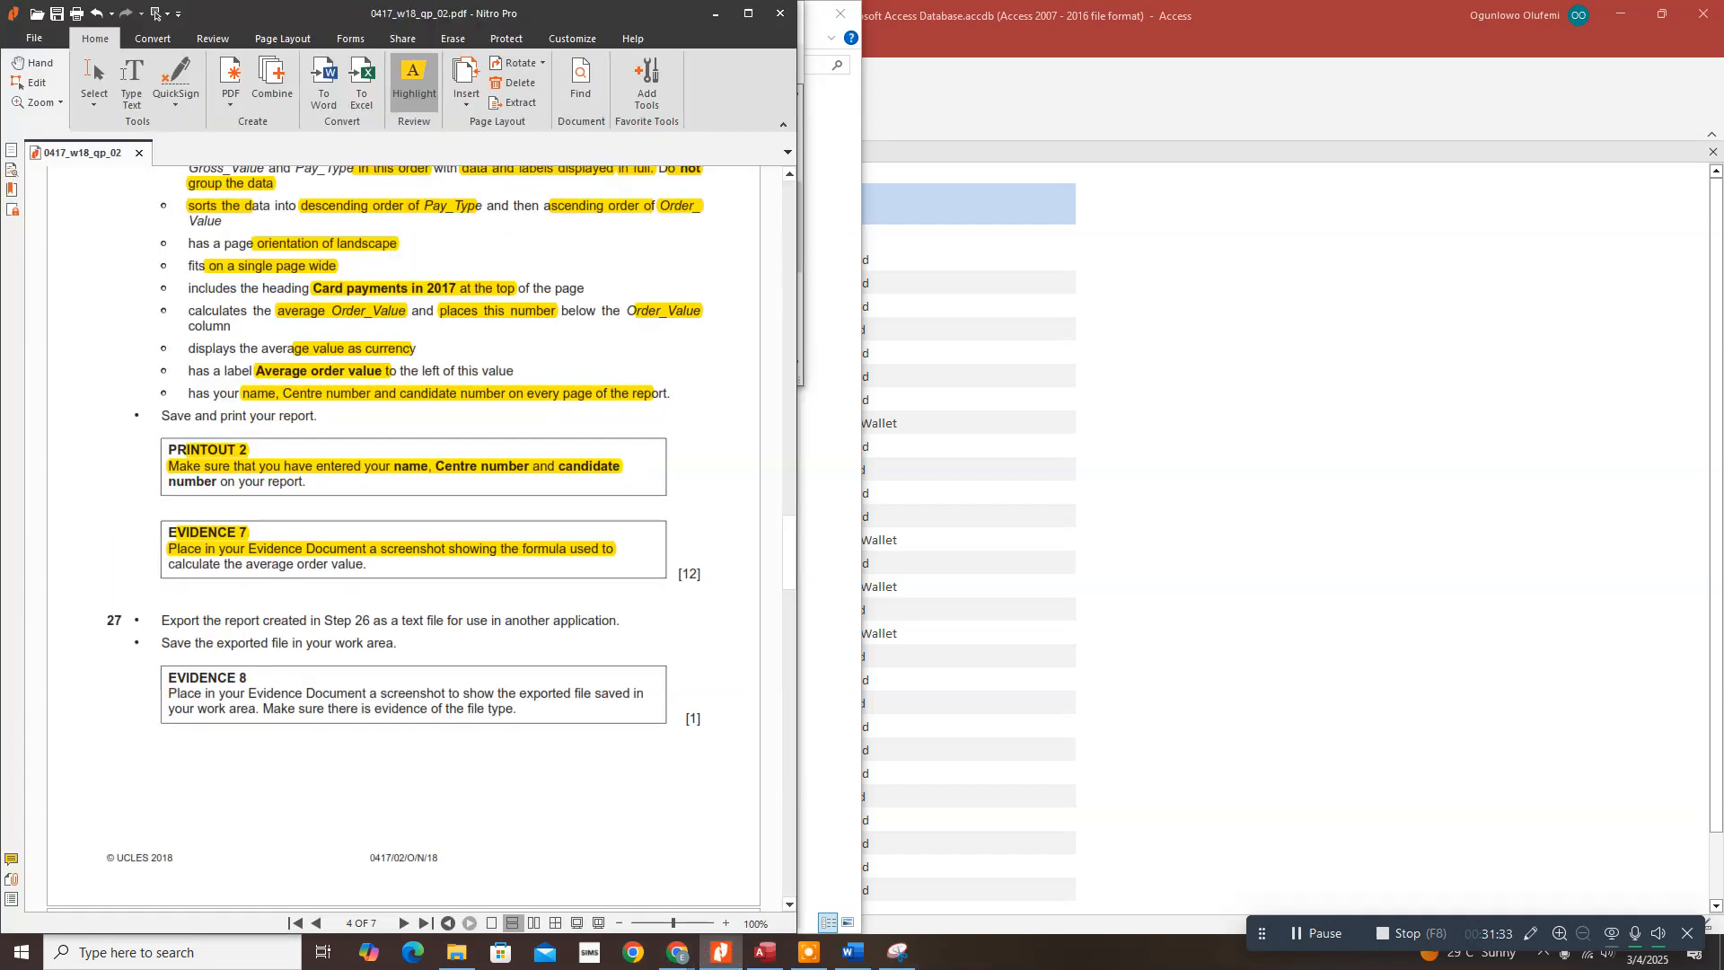
{"action": "scroll", "coordinate": [404, 539], "scroll_direction": "down", "scroll_amount": 1}
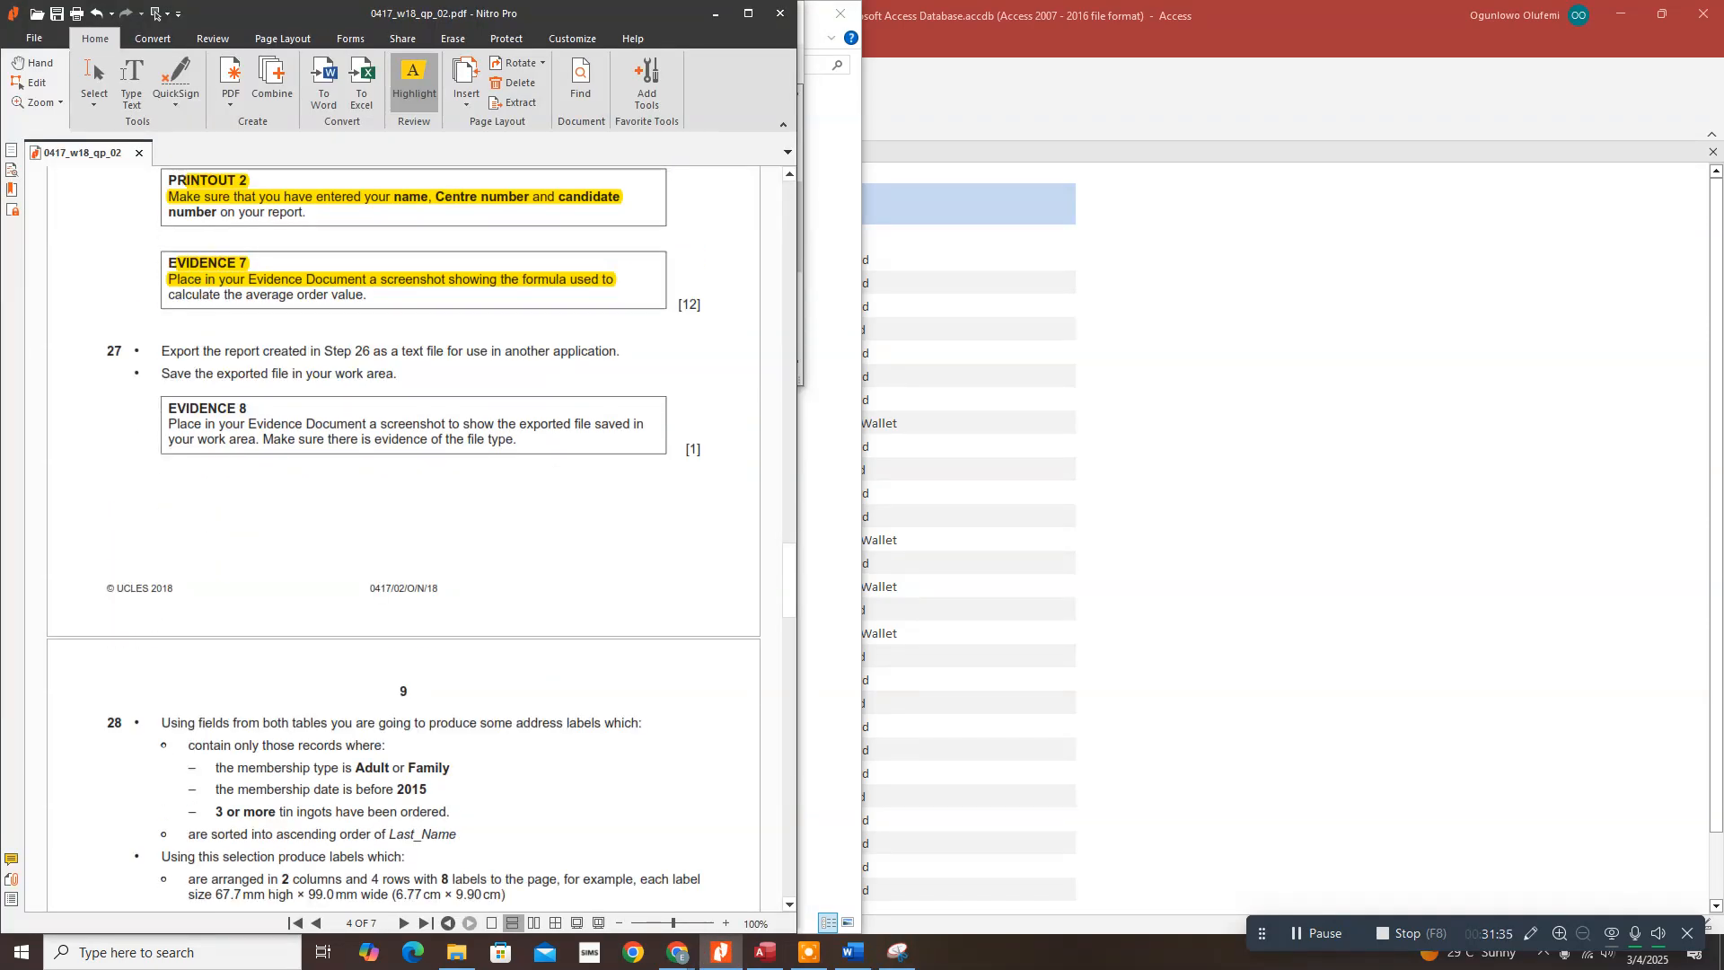
{"action": "scroll", "coordinate": [333, 662], "scroll_direction": "down", "scroll_amount": 2}
{"action": "scroll", "coordinate": [332, 662], "scroll_direction": "down", "scroll_amount": 3}
{"action": "scroll", "coordinate": [332, 662], "scroll_direction": "up", "scroll_amount": 2}
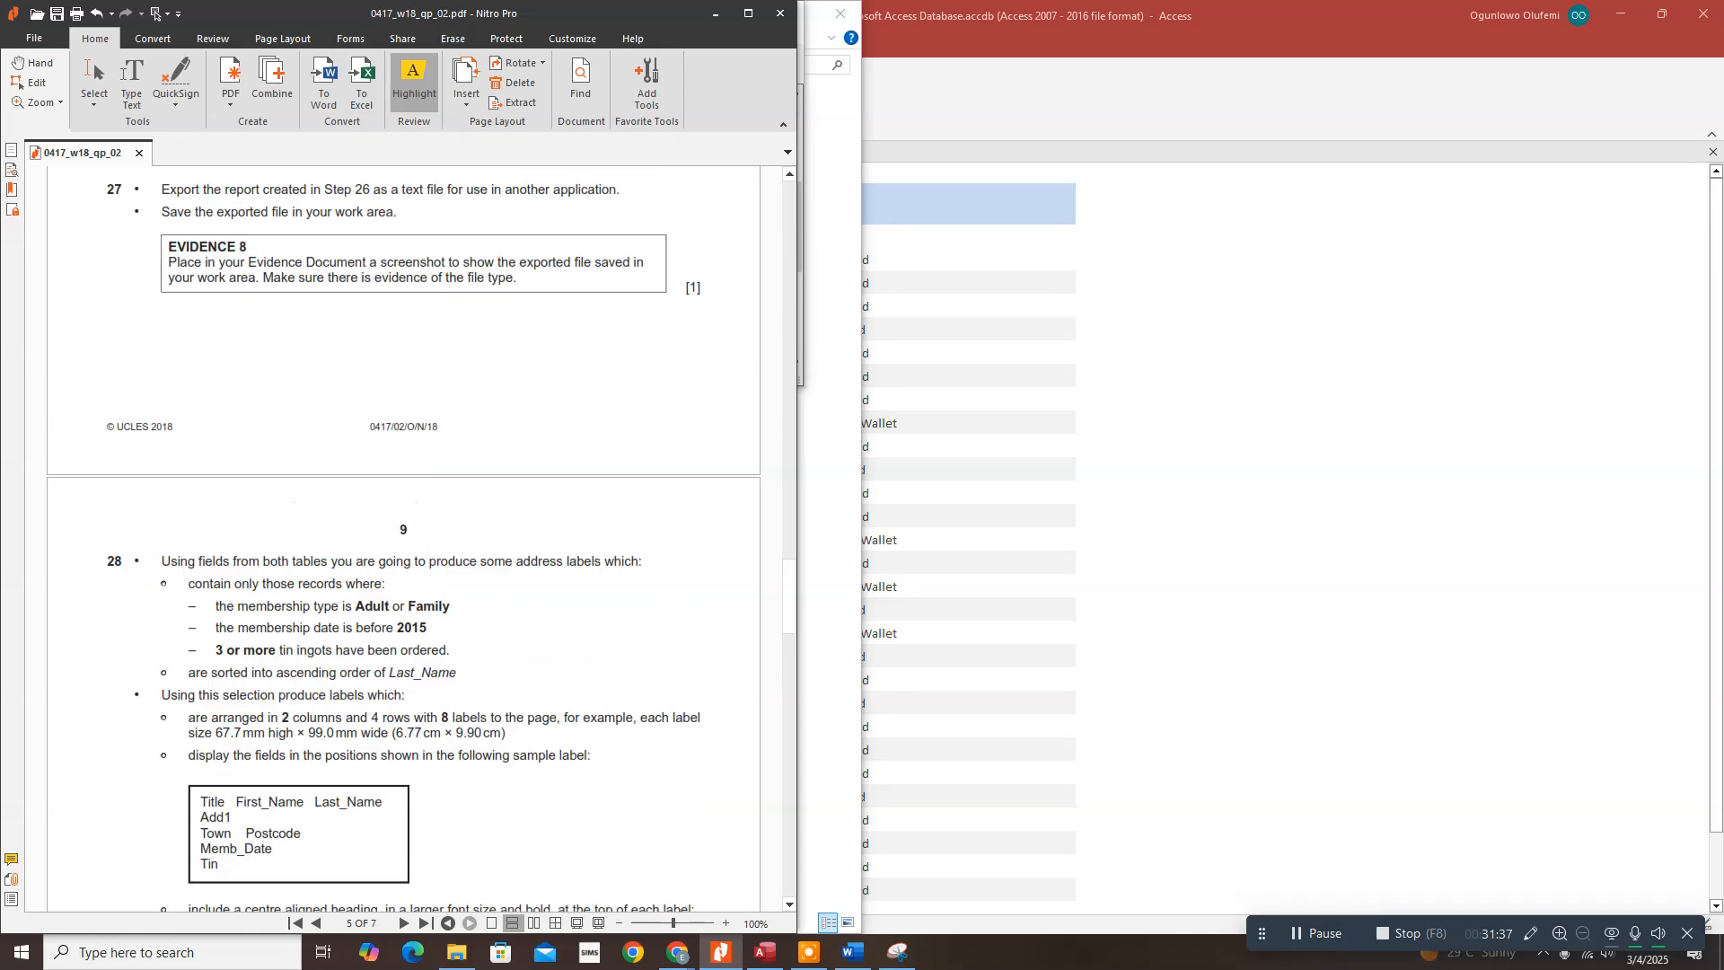
{"action": "scroll", "coordinate": [403, 538], "scroll_direction": "down", "scroll_amount": 4}
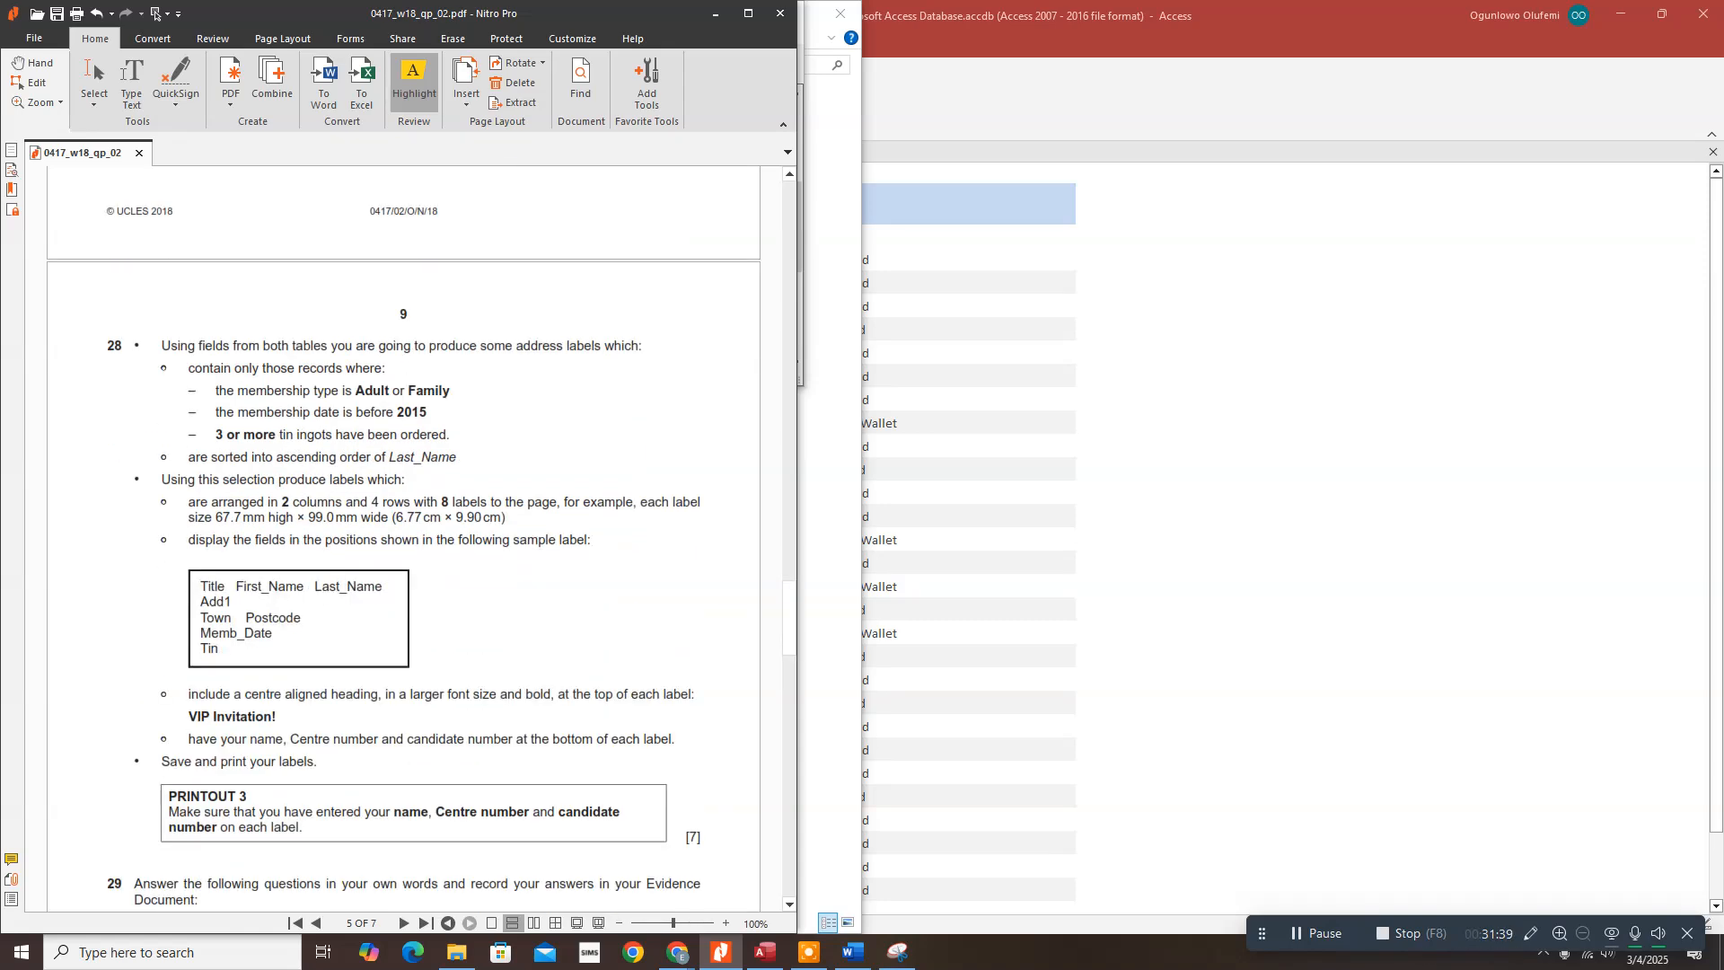